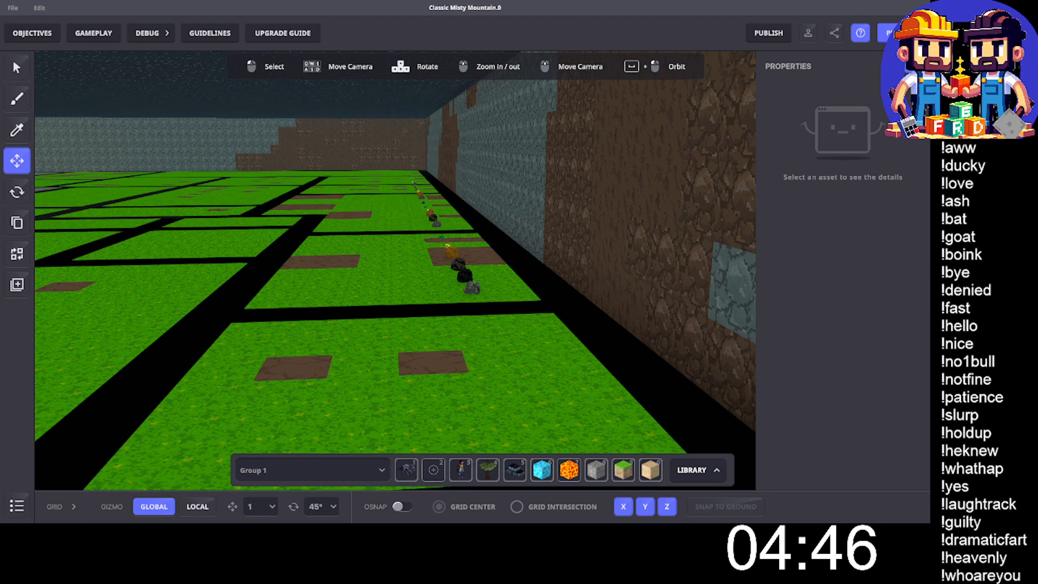
Examine the underground area beneath the map, including the objects and characters lined up along its wall.
middle_click_drag(400, 271, 487, 216)
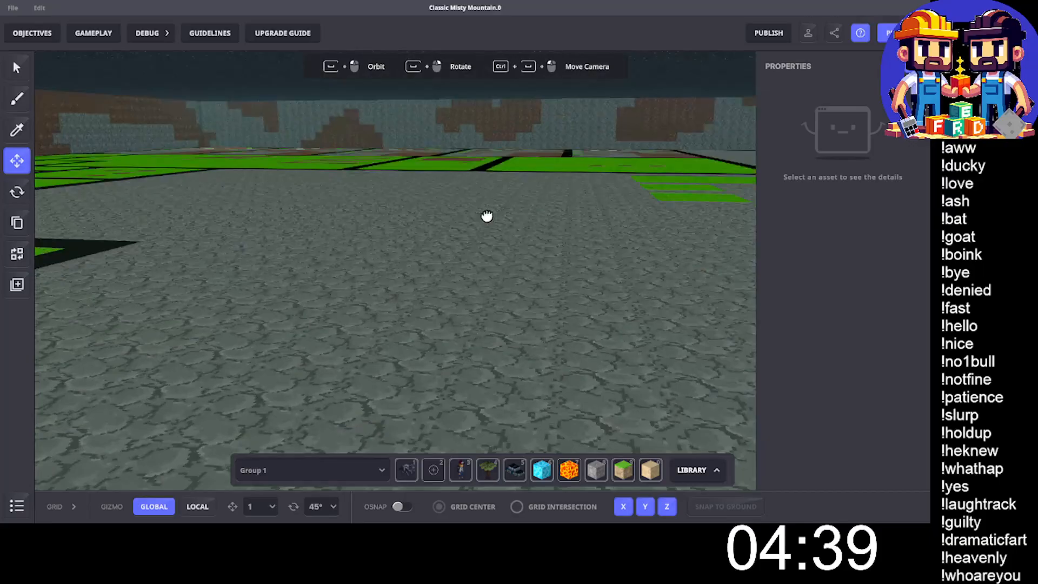
left_click_drag(487, 217, 527, 212)
middle_click_drag(527, 212, 184, 243)
scroll(581, 218, "up", 3)
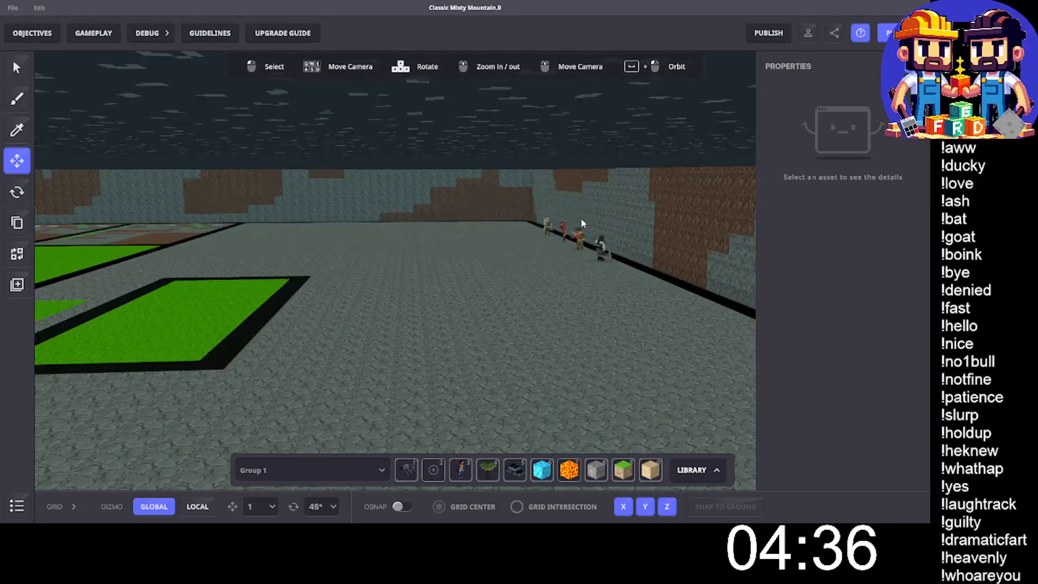
middle_click_drag(585, 218, 455, 185)
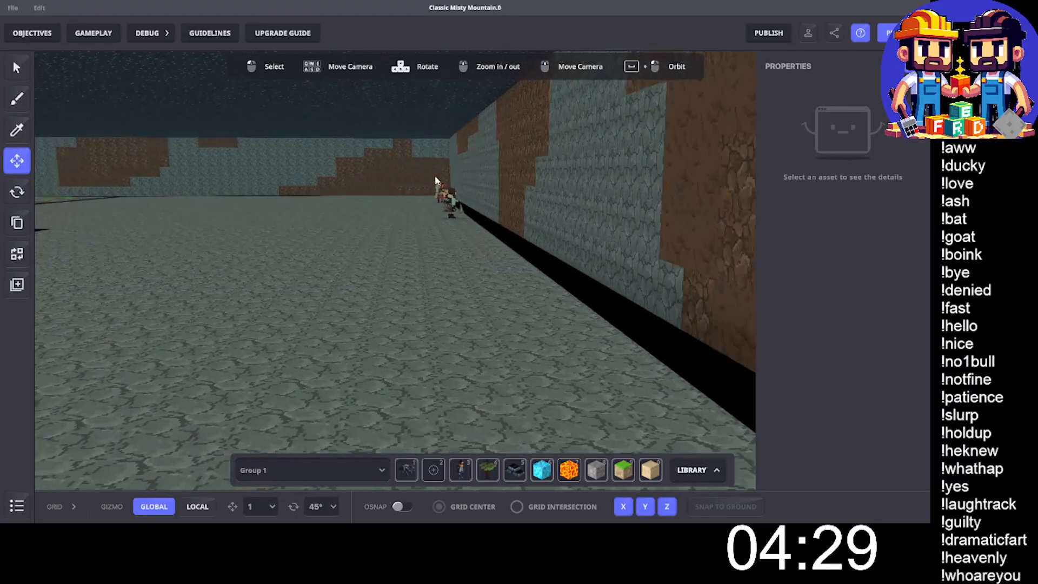
left_click_drag(430, 182, 395, 242)
middle_click_drag(396, 242, 437, 252)
left_click_drag(438, 252, 453, 332)
left_click(579, 140)
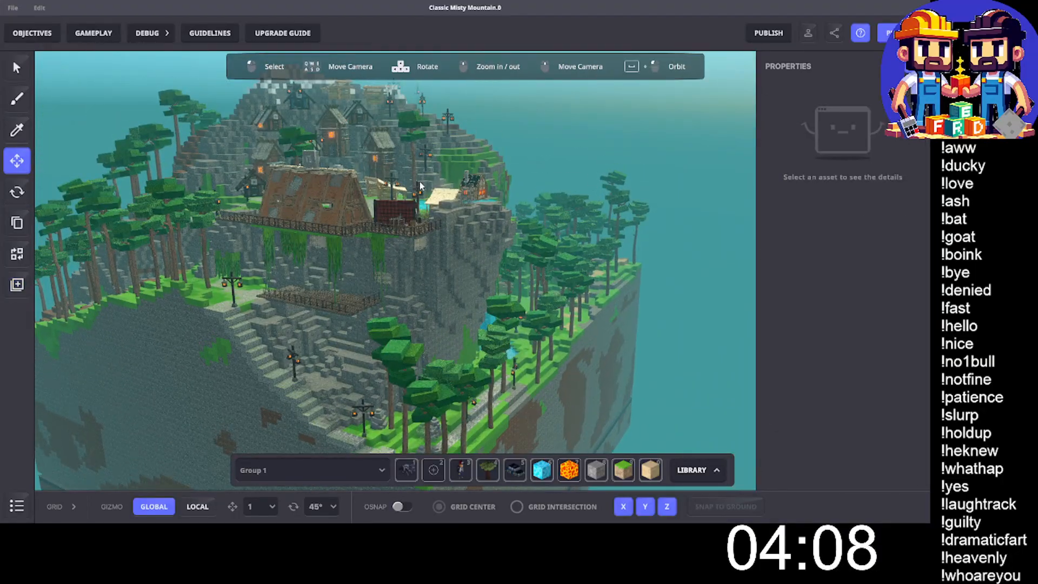
Set the behaviour of the trader NPC behind the shop counter to None, replacing its Asker behaviour.
scroll(394, 165, "up", 5)
scroll(394, 169, "up", 8)
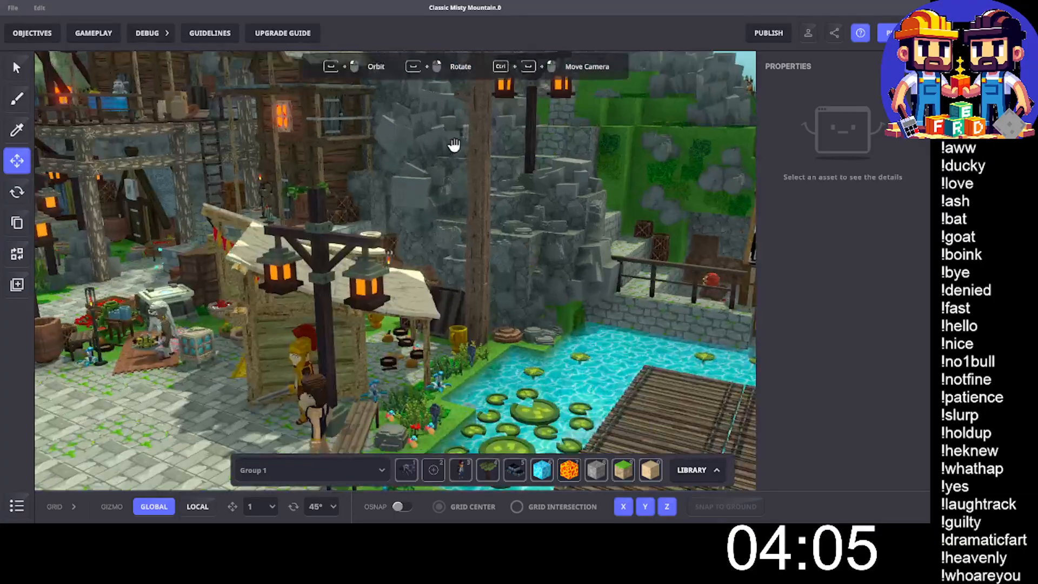
left_click_drag(453, 145, 256, 147)
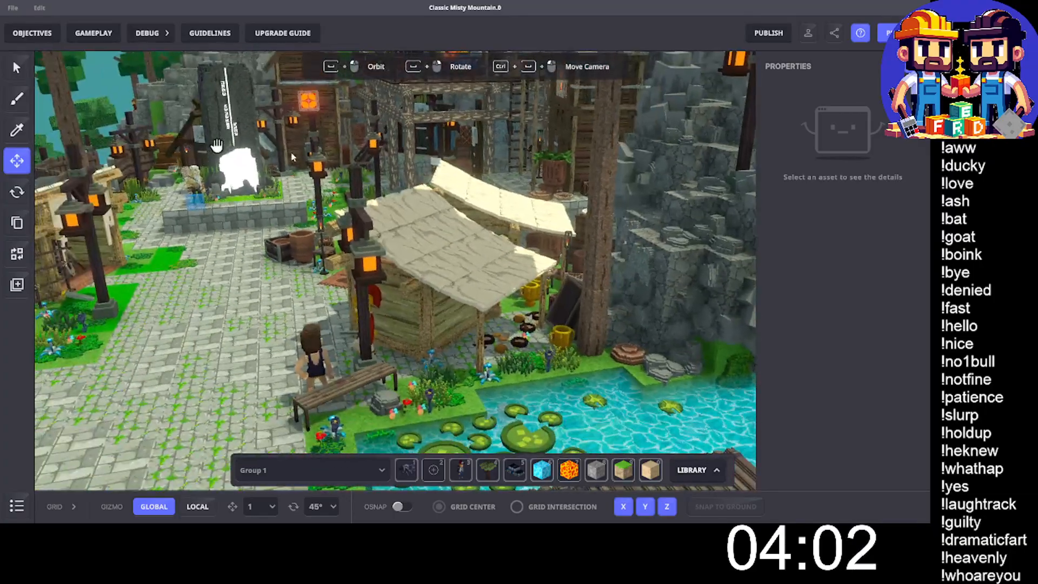
scroll(255, 147, "up", 6)
scroll(292, 232, "down", 10)
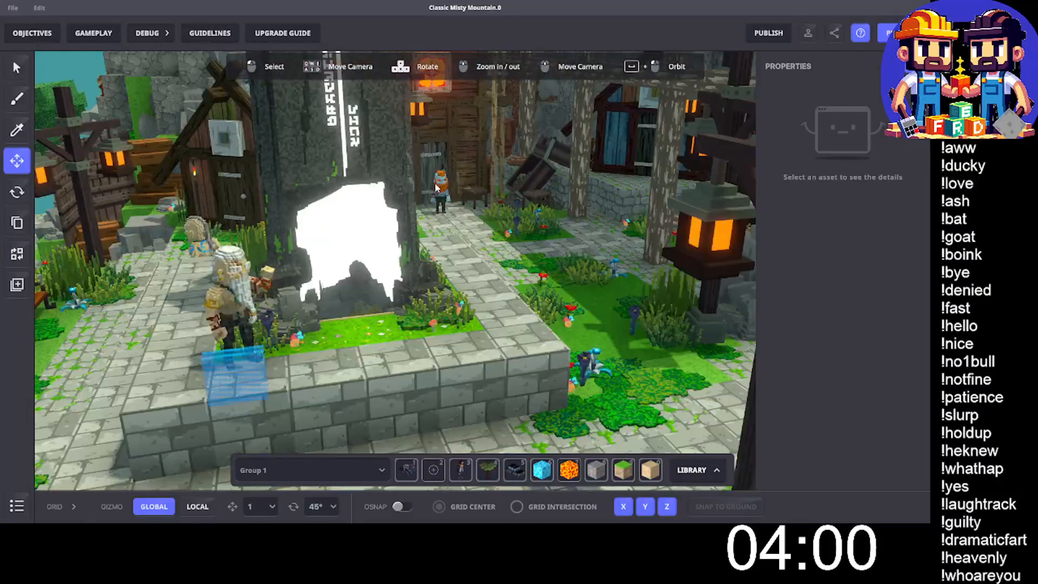
scroll(263, 237, "up", 3)
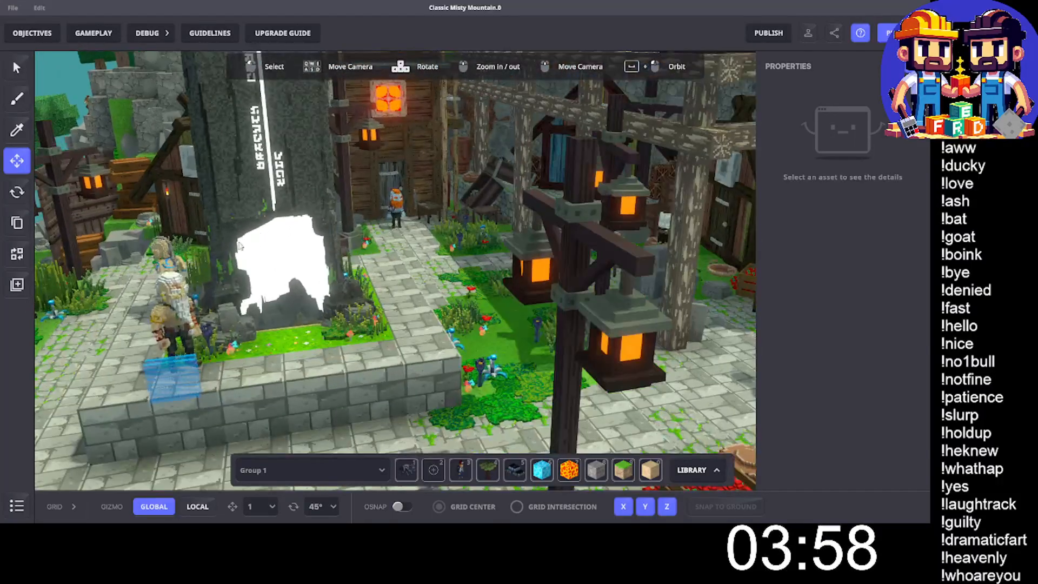
scroll(290, 260, "up", 3)
middle_click_drag(292, 259, 292, 182)
scroll(276, 176, "up", 3)
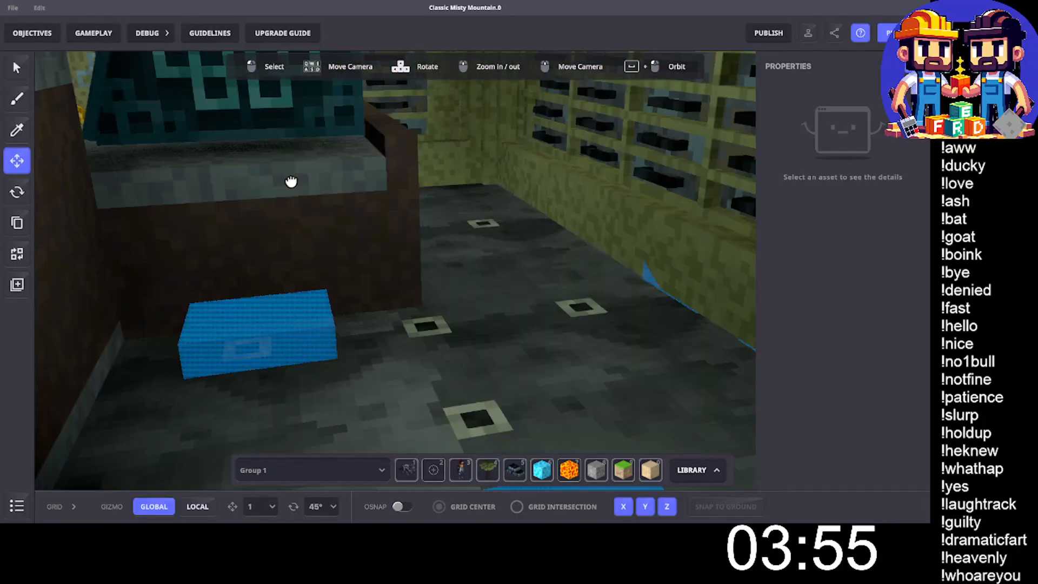
scroll(290, 180, "down", 2)
left_click(437, 169)
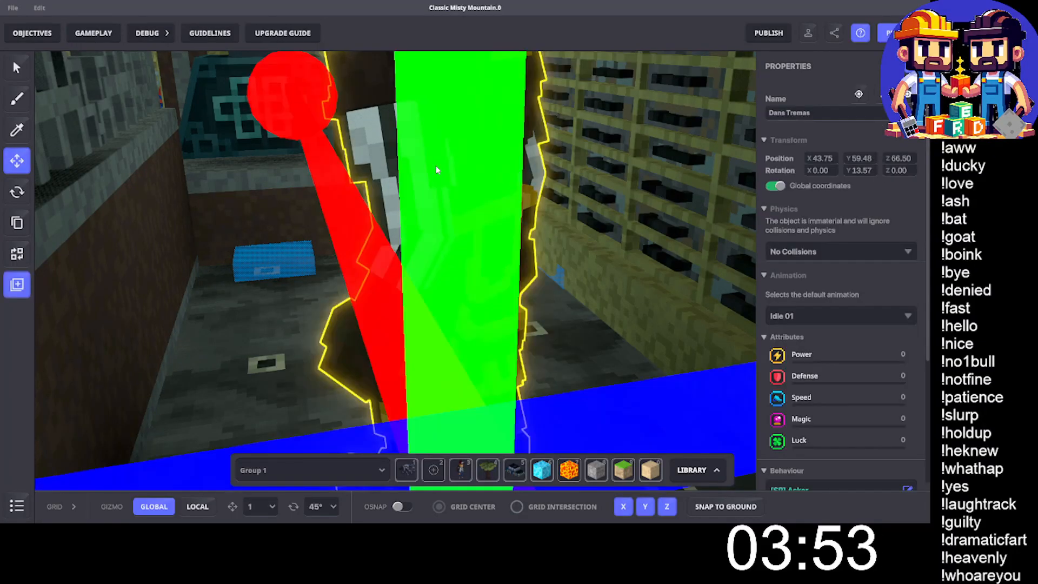
key("f")
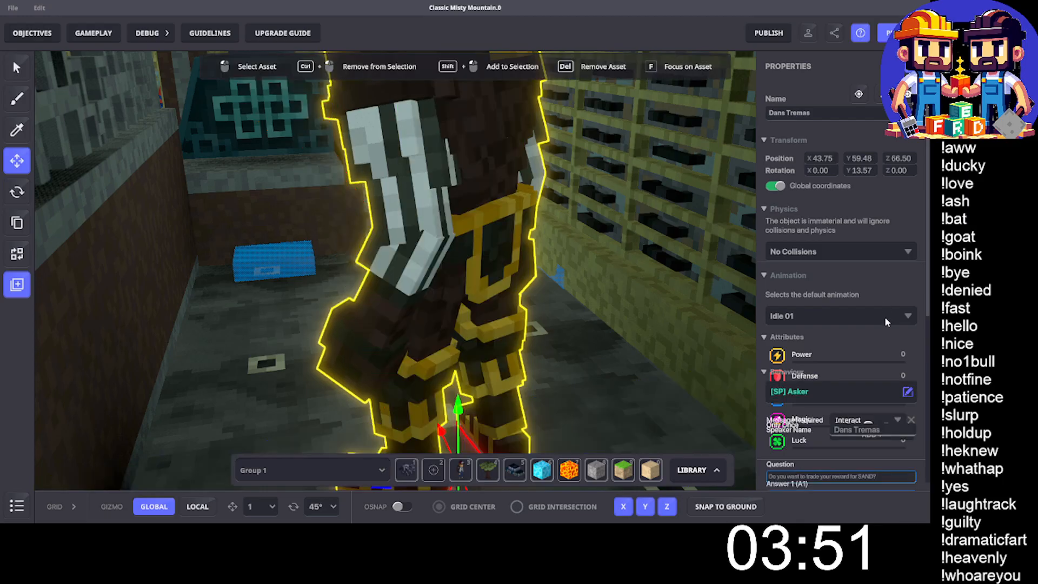
scroll(874, 312, "down", 5)
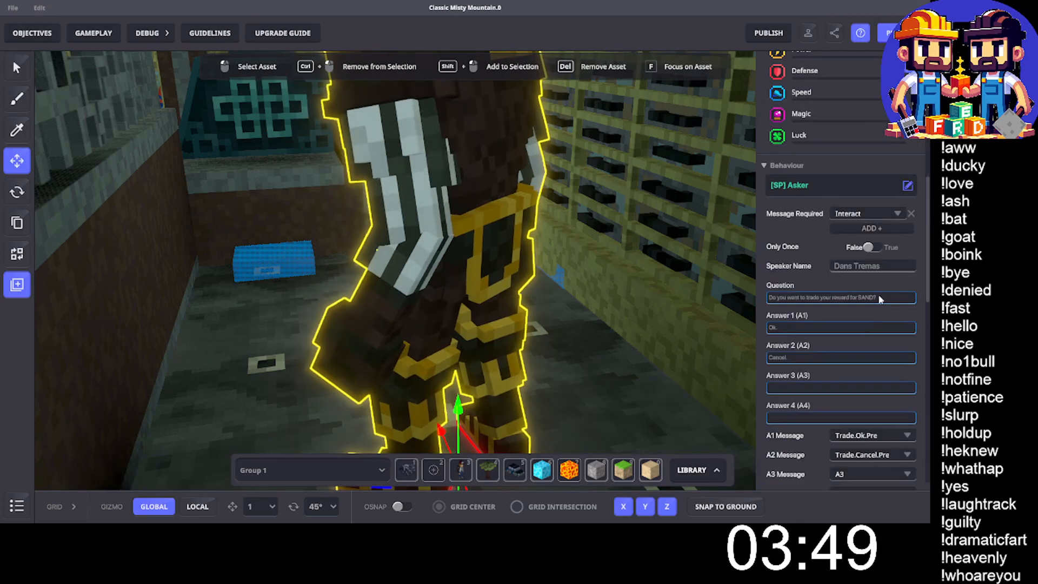
left_click(908, 186)
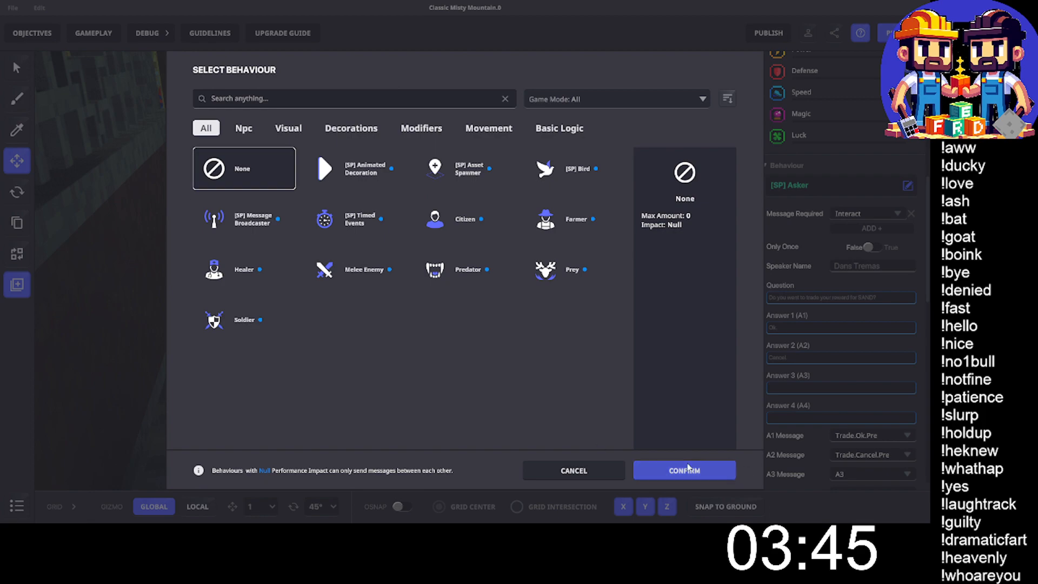
left_click(684, 470)
Delete the two blue trigger blocks with Health components at the base of the shelf wall behind the trader.
scroll(464, 249, "up", 5)
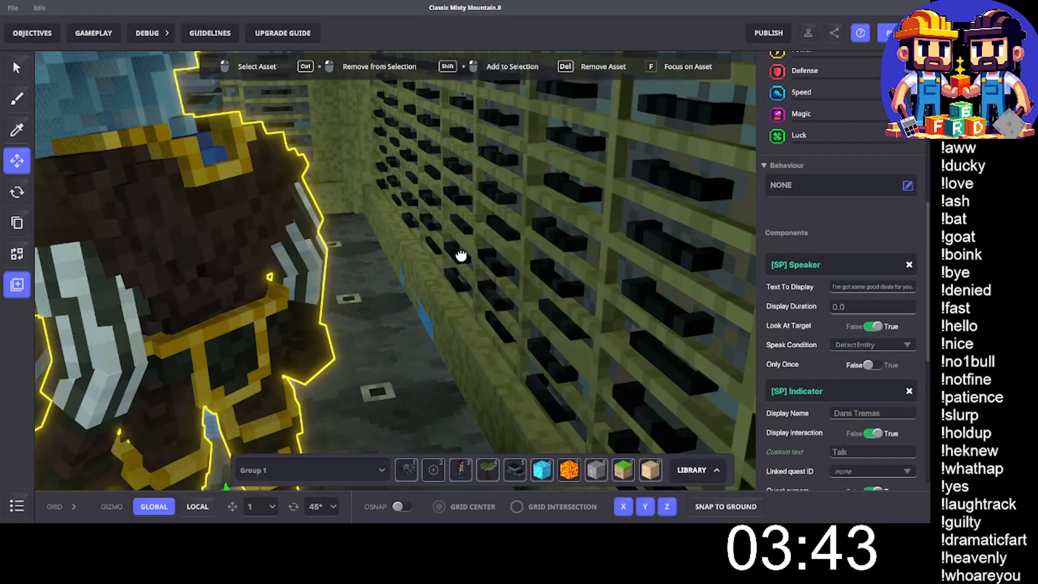
scroll(460, 256, "down", 5)
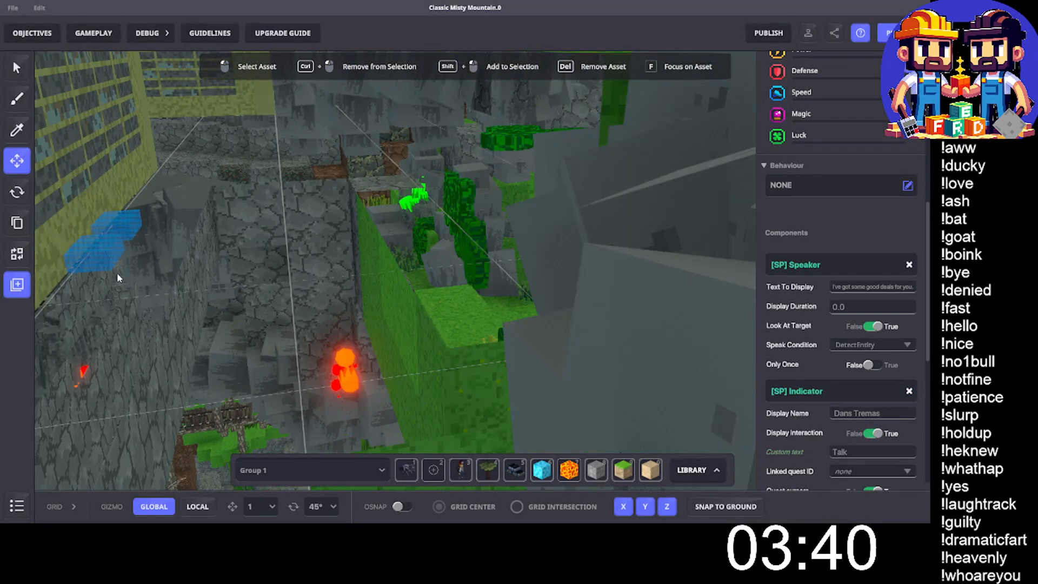
scroll(108, 265, "up", 2)
left_click(91, 236)
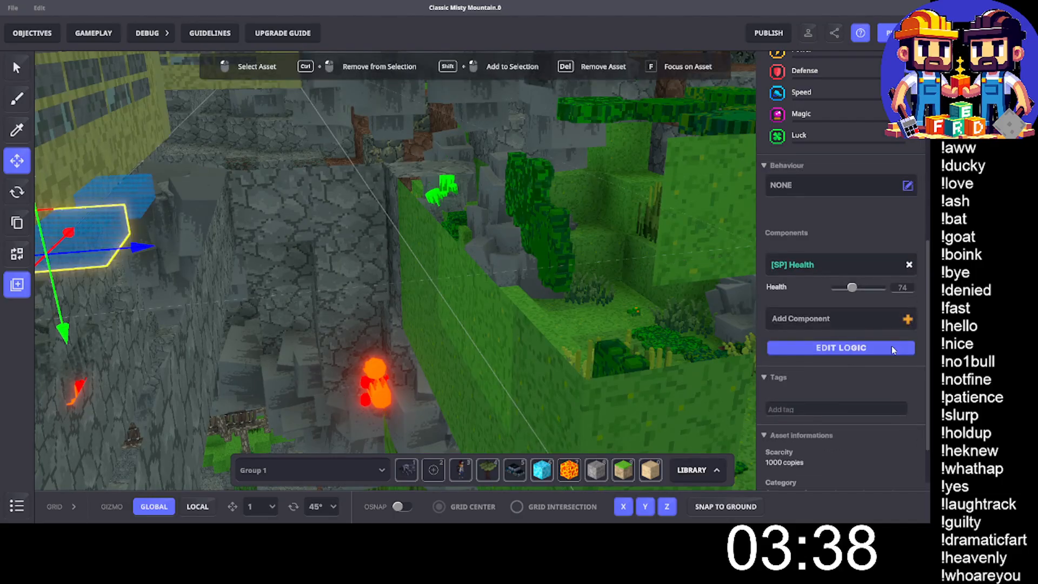
key("Escape")
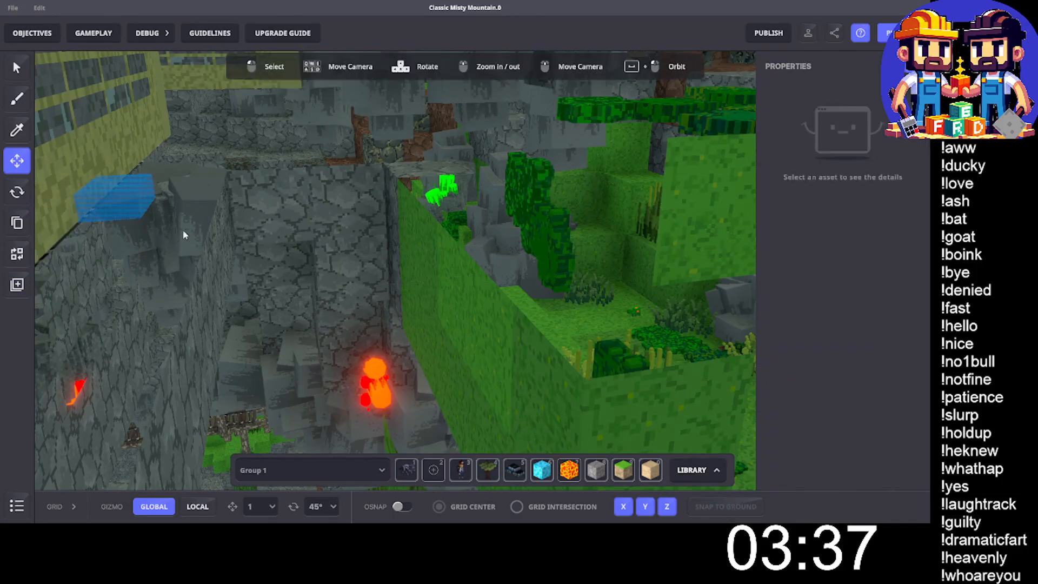
left_click(141, 200)
scroll(844, 324, "down", 4)
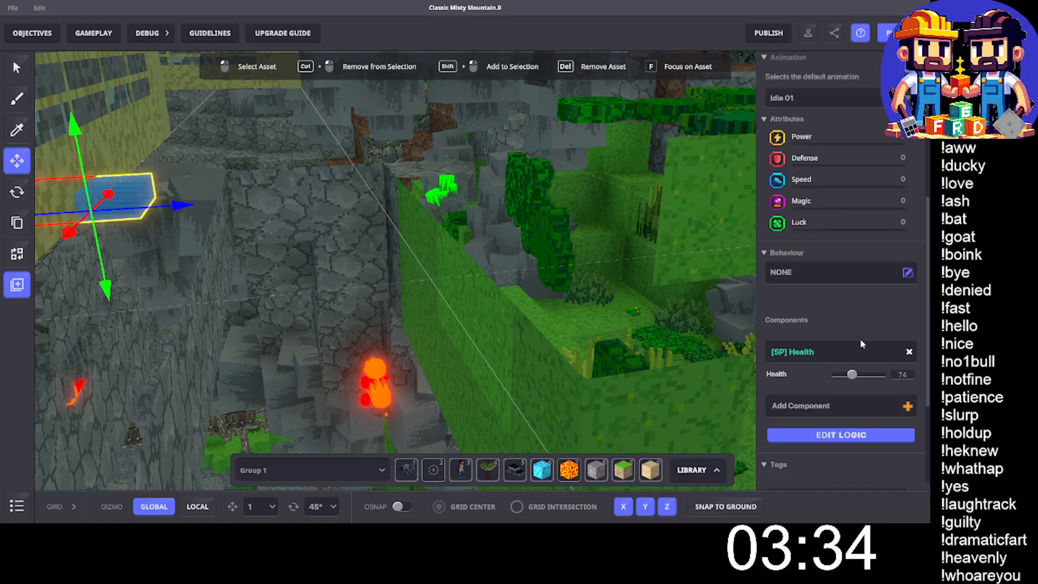
left_click(268, 193)
Delete the blue trigger blocks on the floor at the foot of the counter, inside the shop.
middle_click_drag(268, 193, 299, 201)
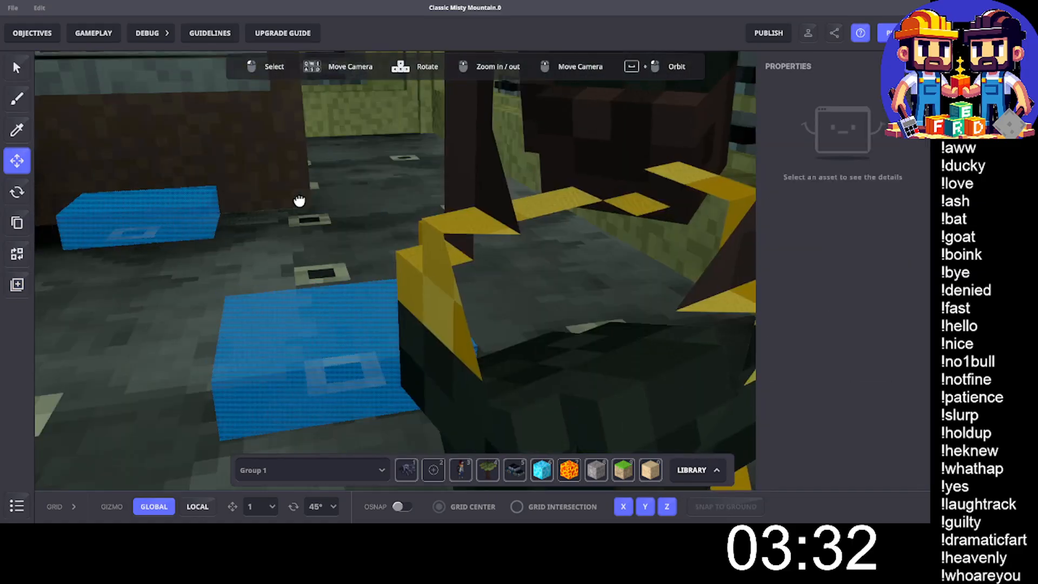
left_click(248, 394, "shift")
scroll(153, 258, "up", 4)
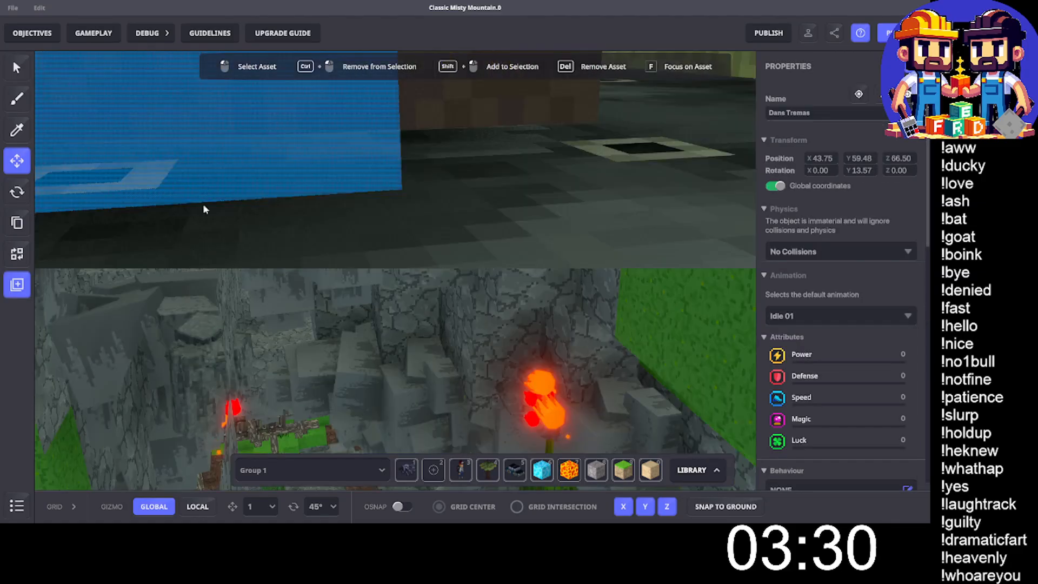
left_click(221, 135)
key("Delete")
scroll(399, 234, "down", 4)
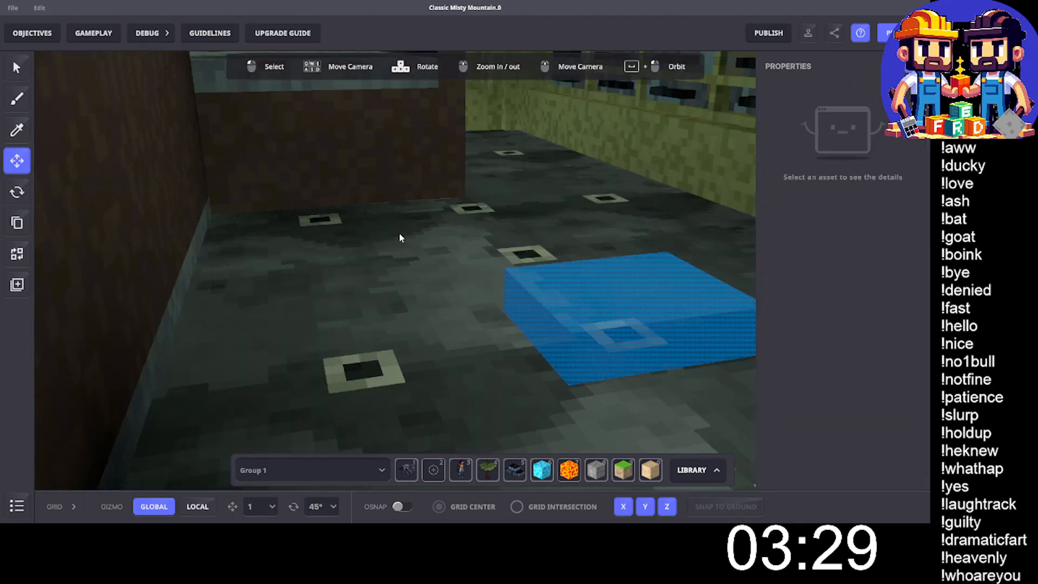
Check the logic-free Trade.Pre.All block on the floor beside the trader and delete it.
left_click(584, 295)
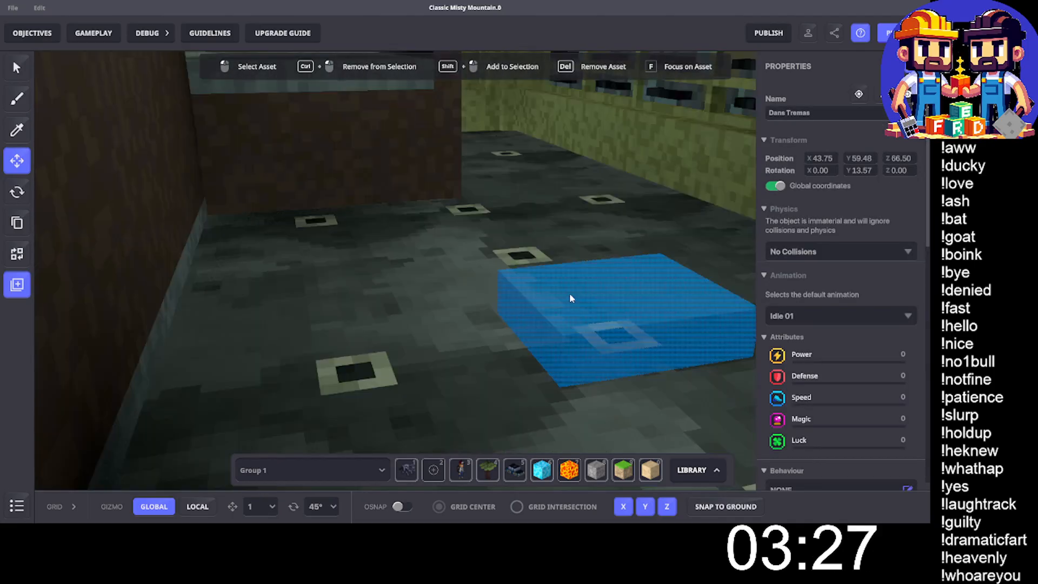
scroll(565, 293, "down", 5)
key("space")
right_click_drag(561, 294, 2, 238)
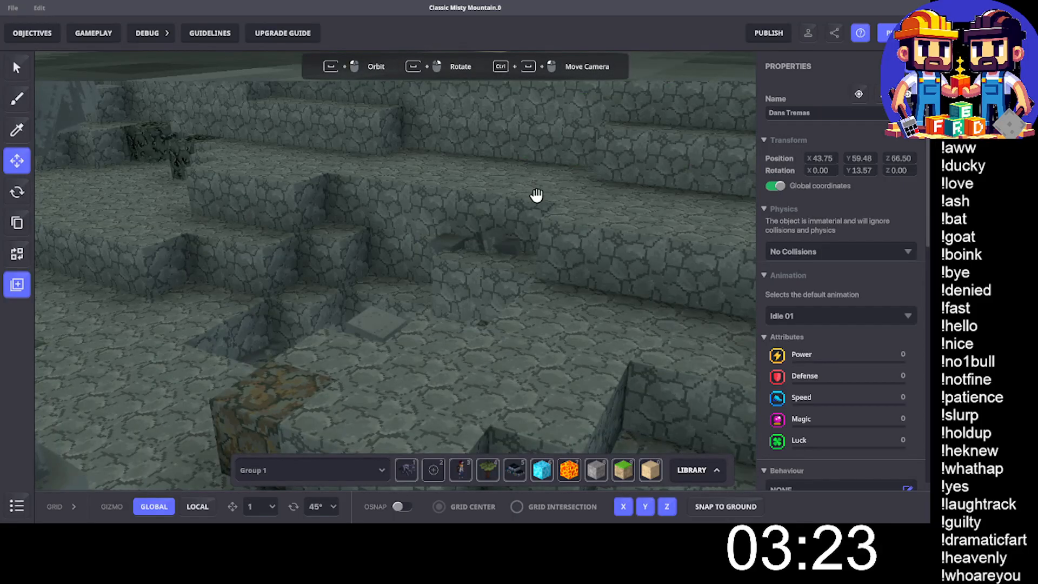
right_click_drag(536, 194, 292, 194)
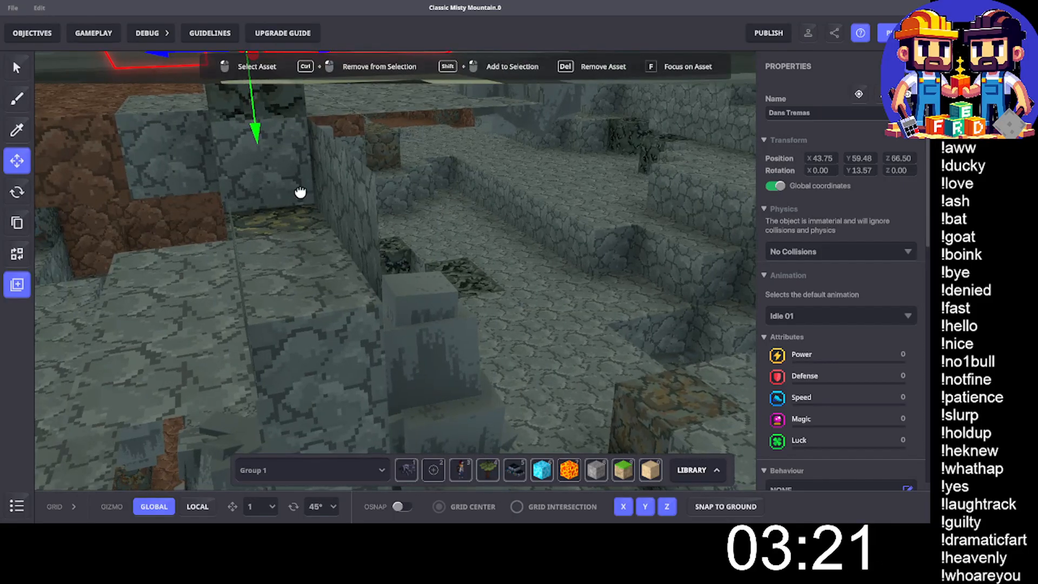
key("f")
left_click(358, 427)
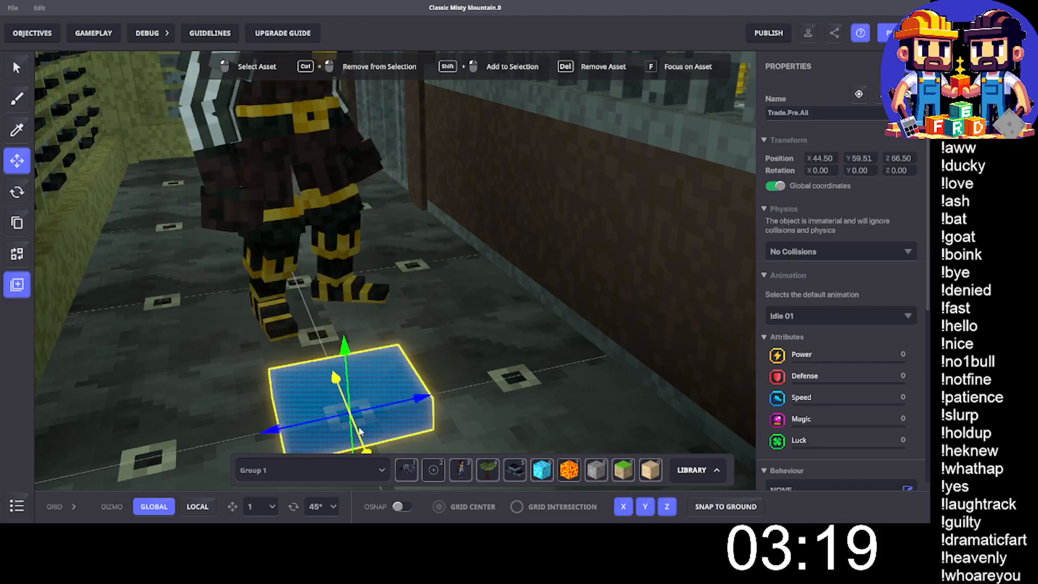
scroll(859, 296, "down", 6)
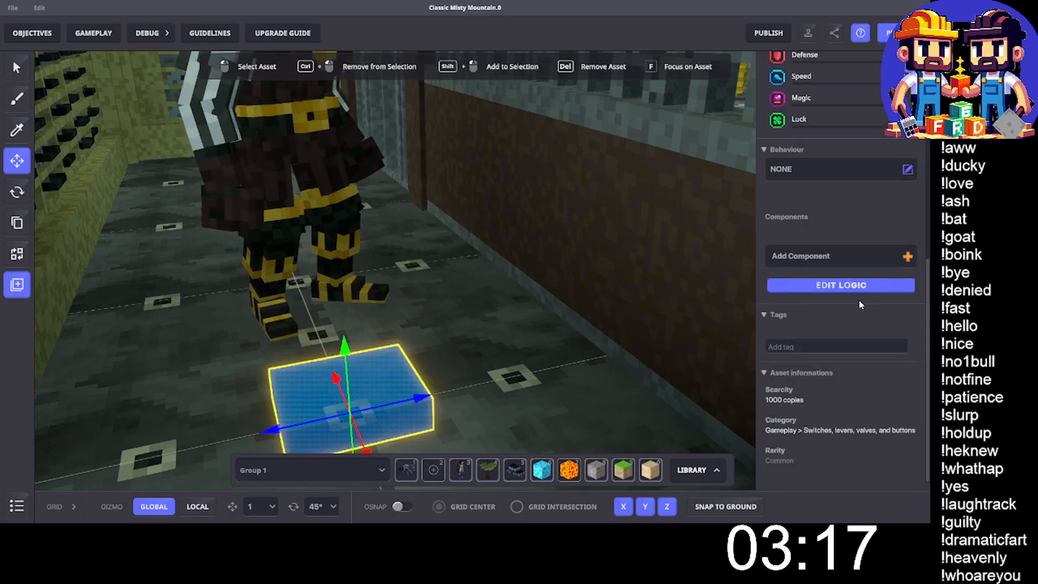
scroll(850, 206, "up", 1)
key("Delete")
scroll(484, 251, "down", 3)
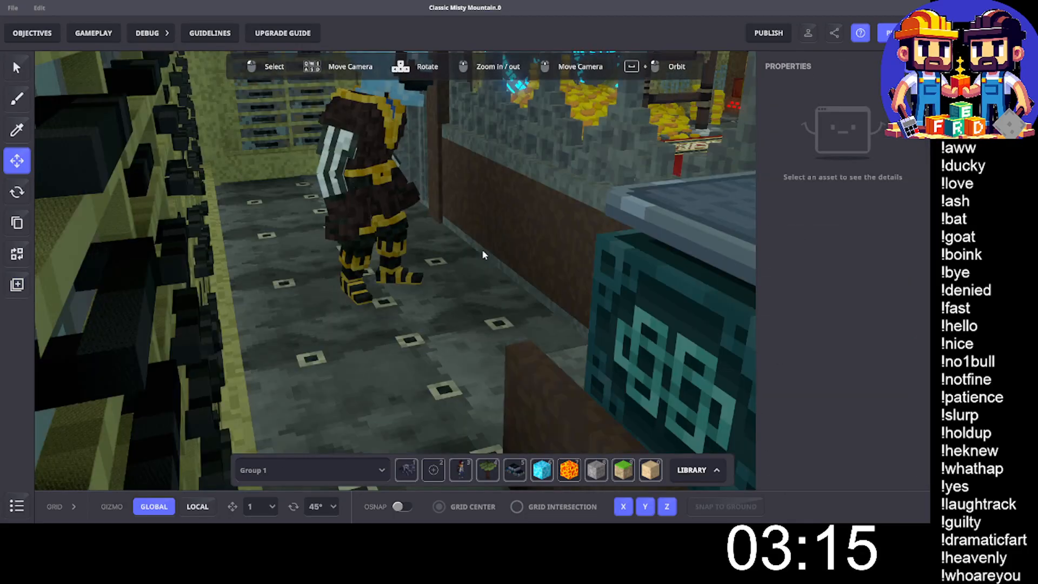
Delete the Trade.Detect.CopperOre block from the stack below the weighing scale at the shop counter.
scroll(483, 251, "down", 3)
scroll(483, 251, "up", 4)
key("space")
left_click_drag(483, 252, 295, 251)
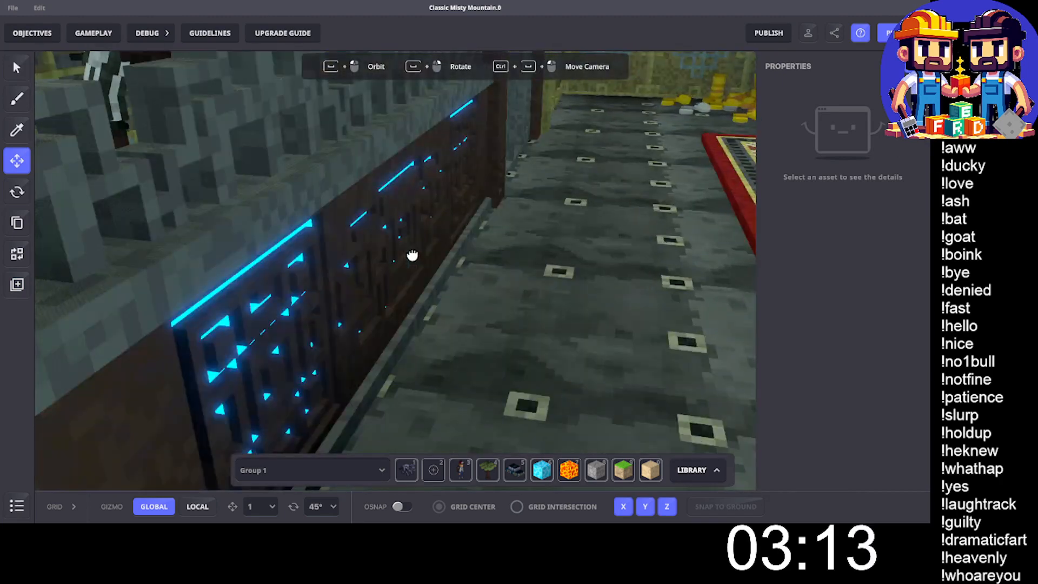
scroll(305, 238, "down", 3)
middle_click_drag(307, 237, 336, 276)
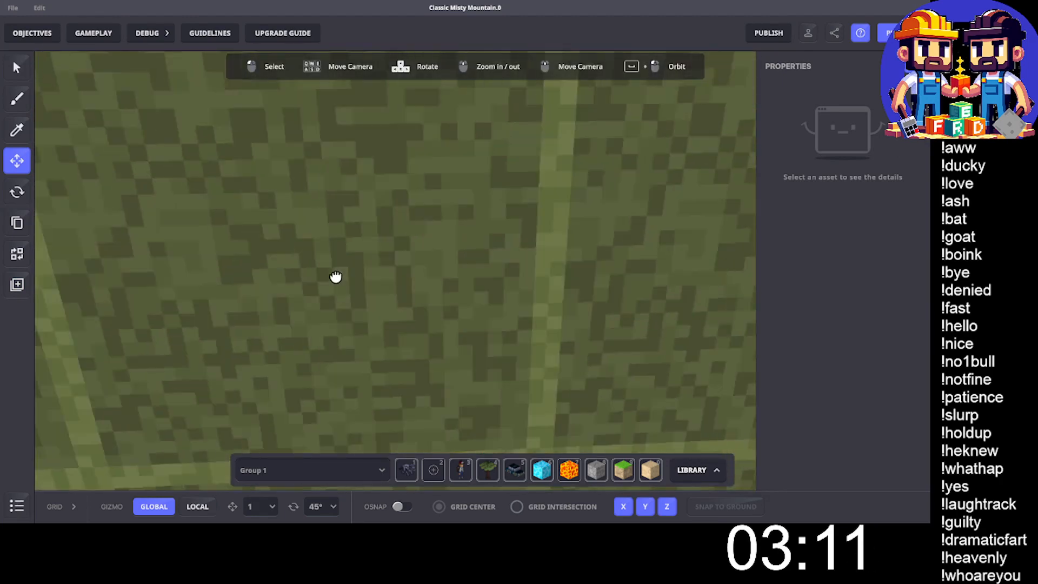
scroll(345, 270, "up", 4)
left_click_drag(459, 261, 443, 262)
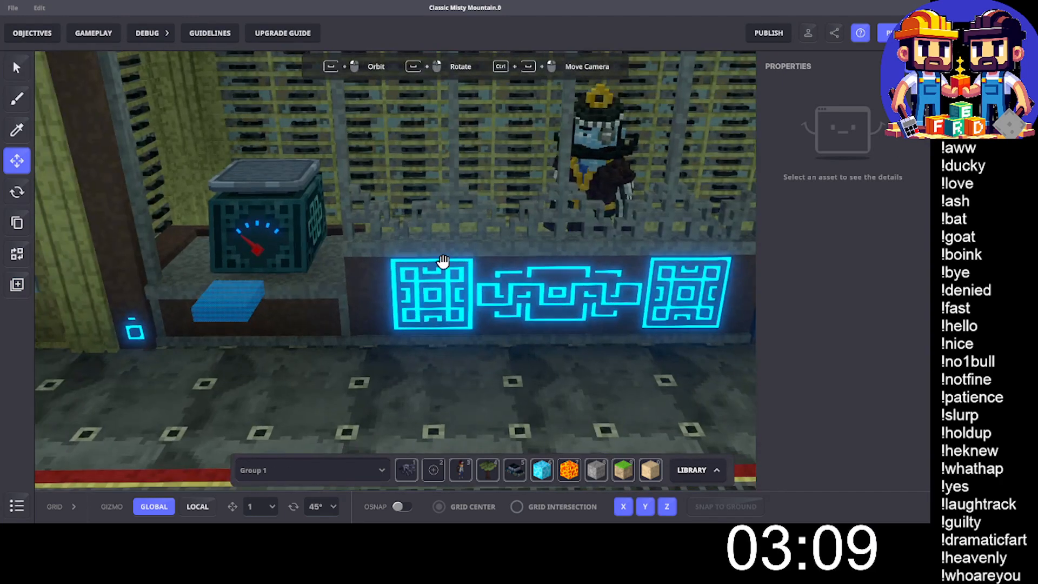
left_click(227, 300)
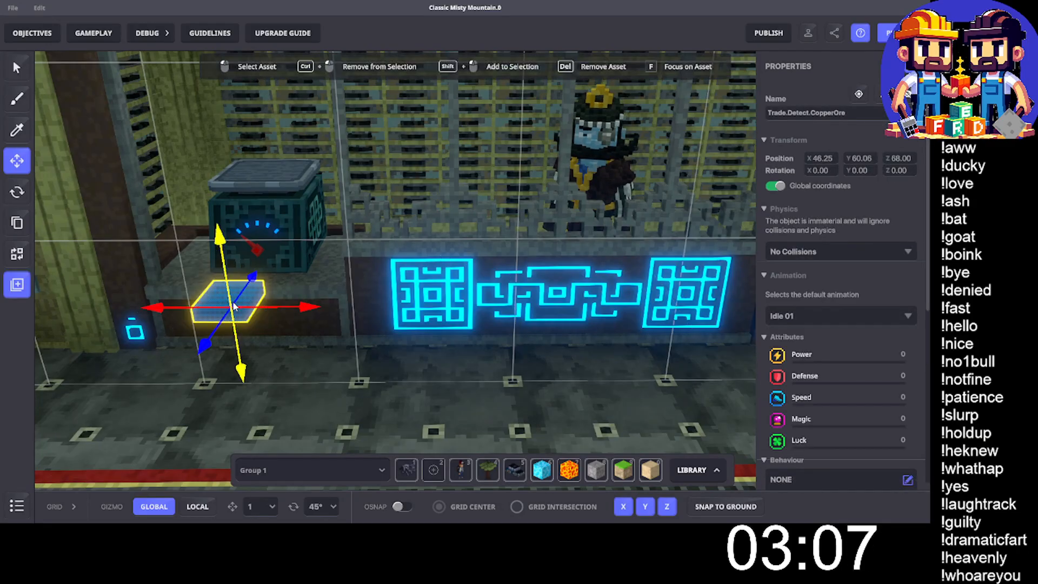
key("Escape")
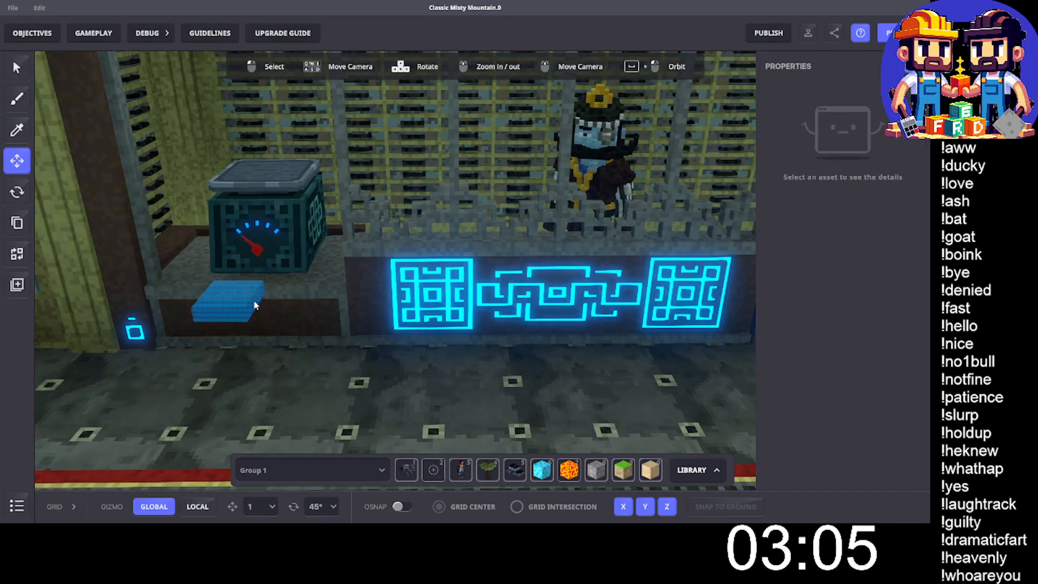
Delete all the remaining Trade.Detect blocks, including GoldNugget, Coal and Emerald, from the stack below the weighing scale.
left_click(255, 306)
scroll(836, 302, "down", 5)
key("Escape")
left_click(215, 307)
key("Escape")
left_click(214, 308)
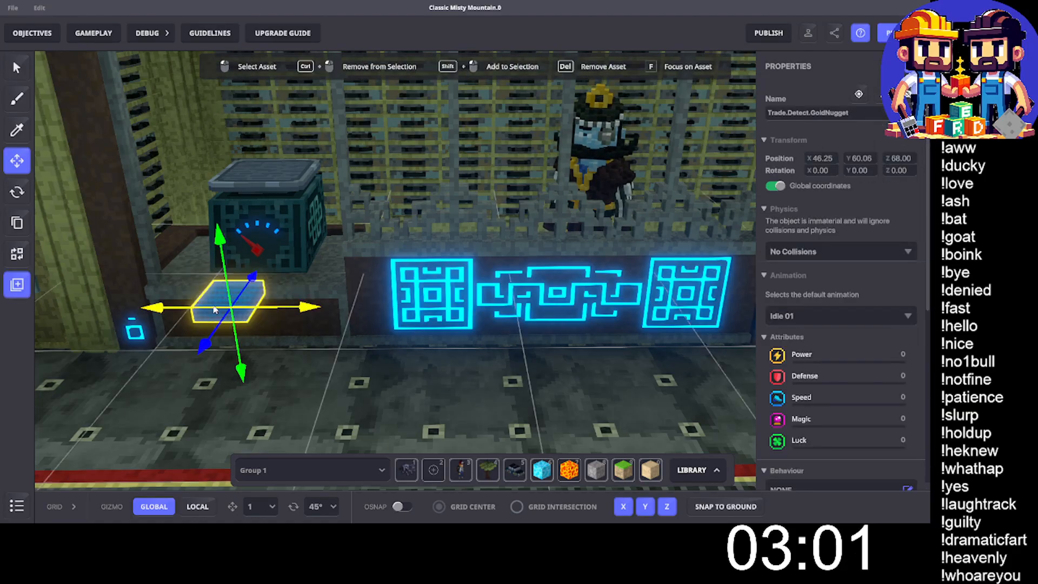
key("Escape")
left_click(213, 306)
key("Escape")
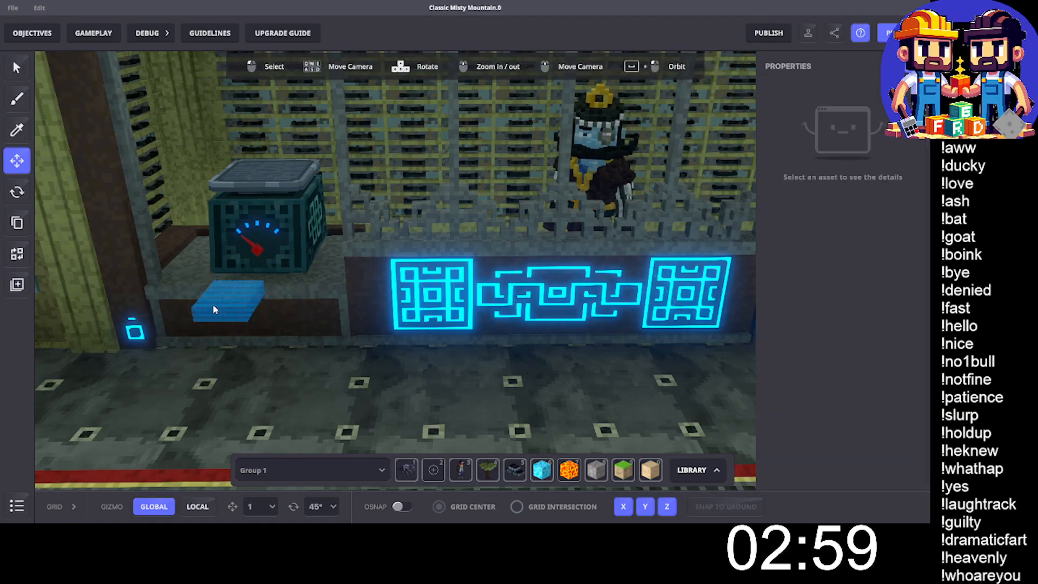
left_click(213, 305)
key("Delete")
left_click(213, 309)
key("Delete")
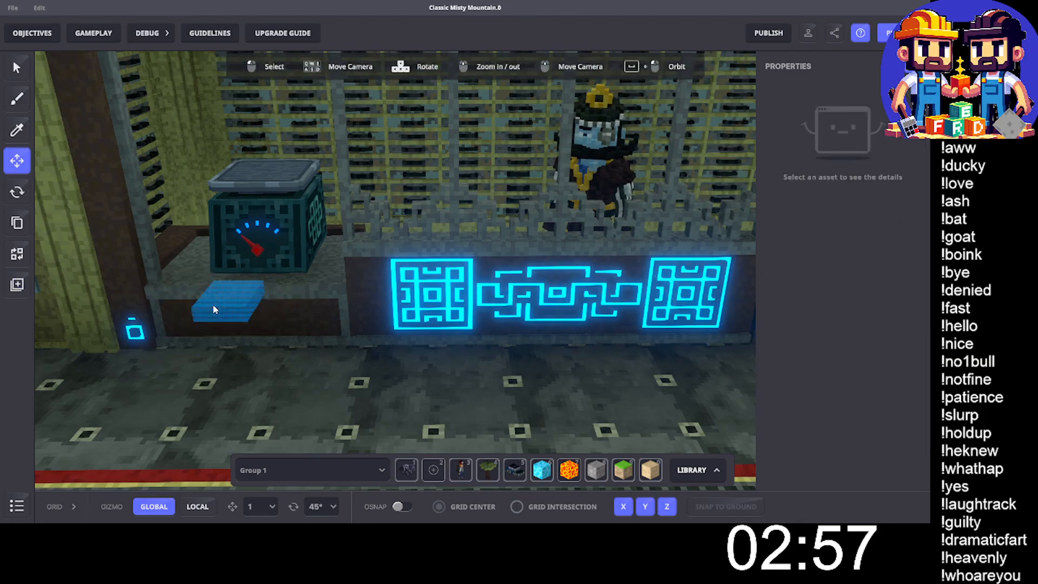
left_click(214, 309)
key("Delete")
left_click(214, 309)
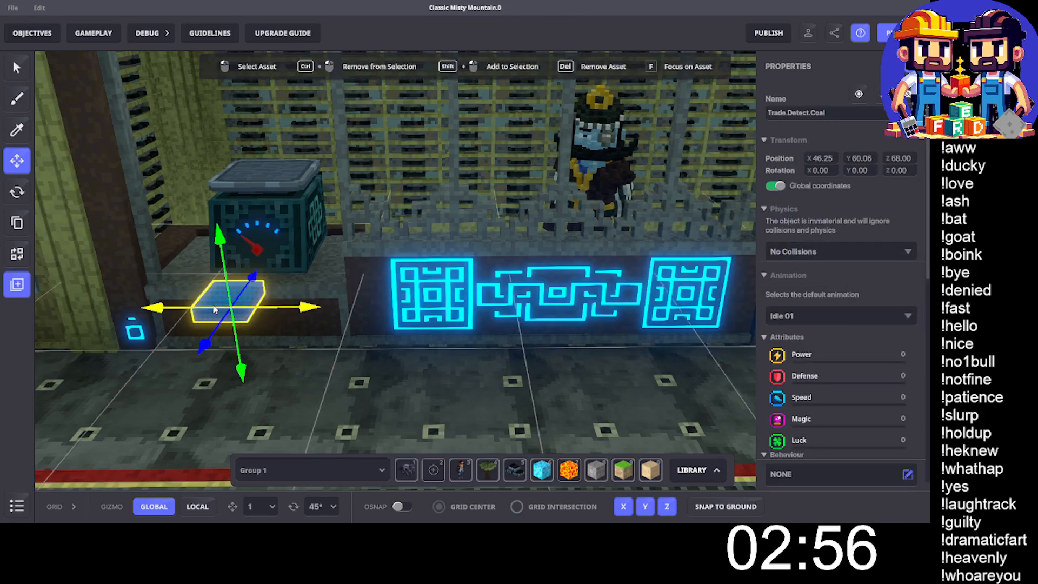
key("Delete")
left_click(212, 306)
key("Delete")
left_click(212, 305)
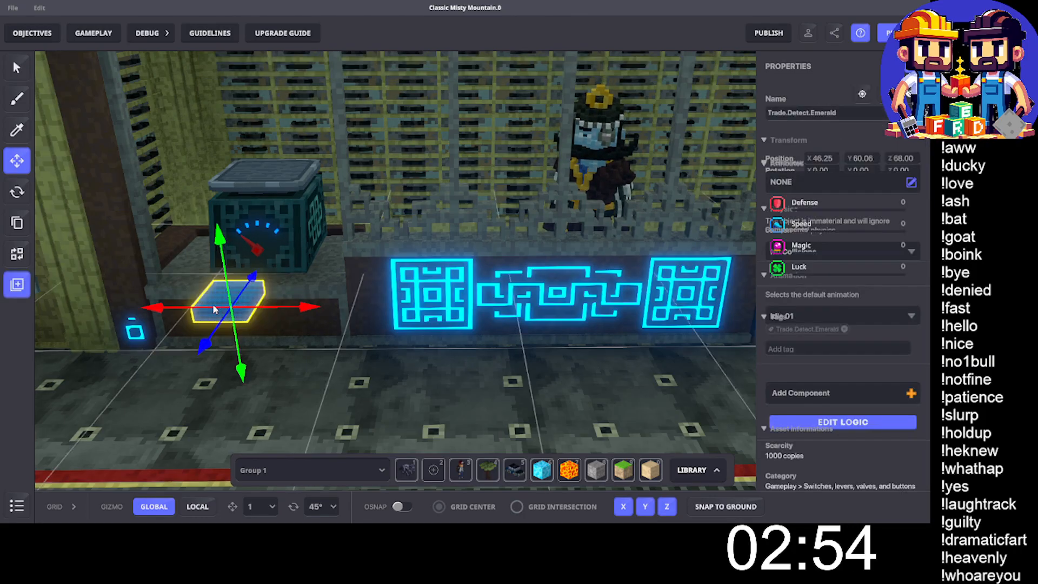
key("Delete")
left_click(213, 310)
key("Delete")
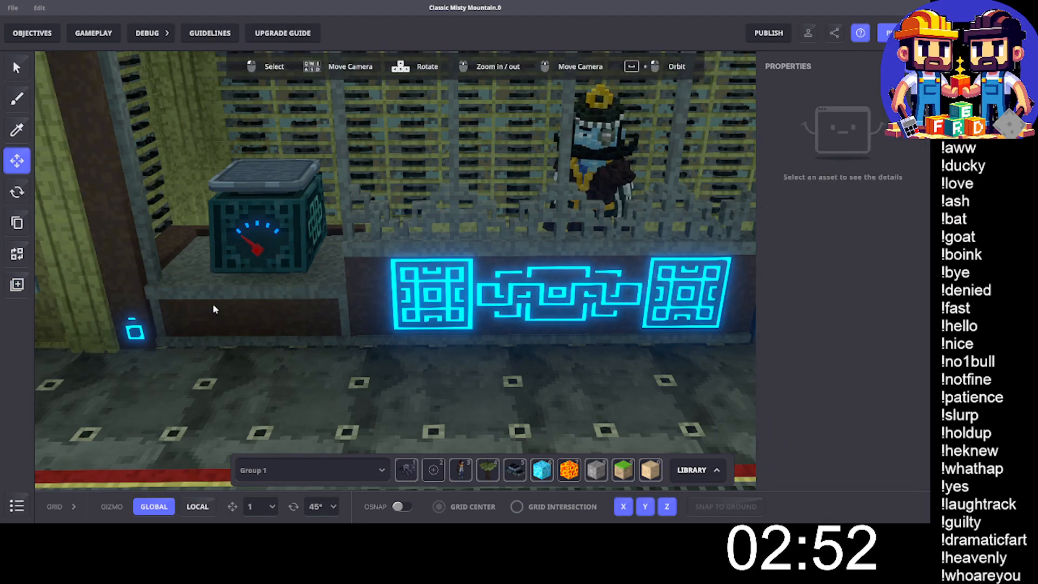
left_click(213, 309)
left_click(242, 179)
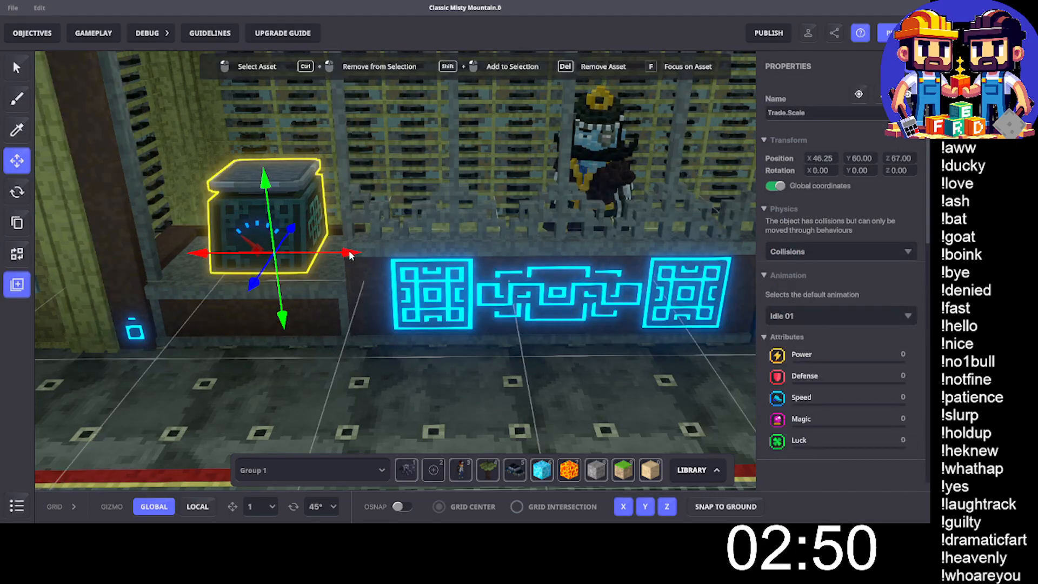
left_click_drag(433, 257, 550, 270)
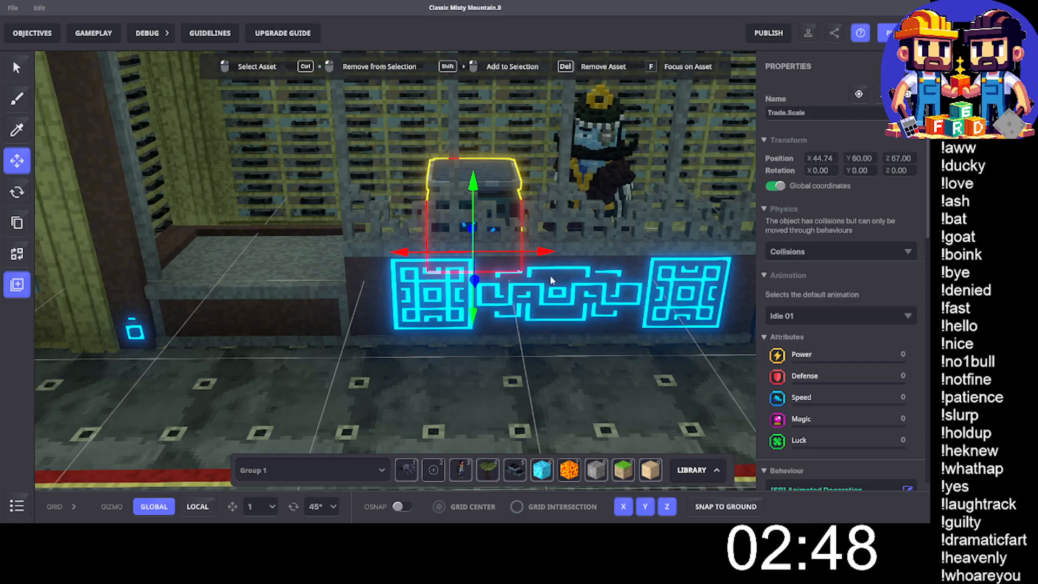
key("ctrl+z")
Select the orange-bearded dwarf Nassoli Oakenstone by the wooden door outside and examine its Button and Indicator component settings.
scroll(502, 202, "down", 3)
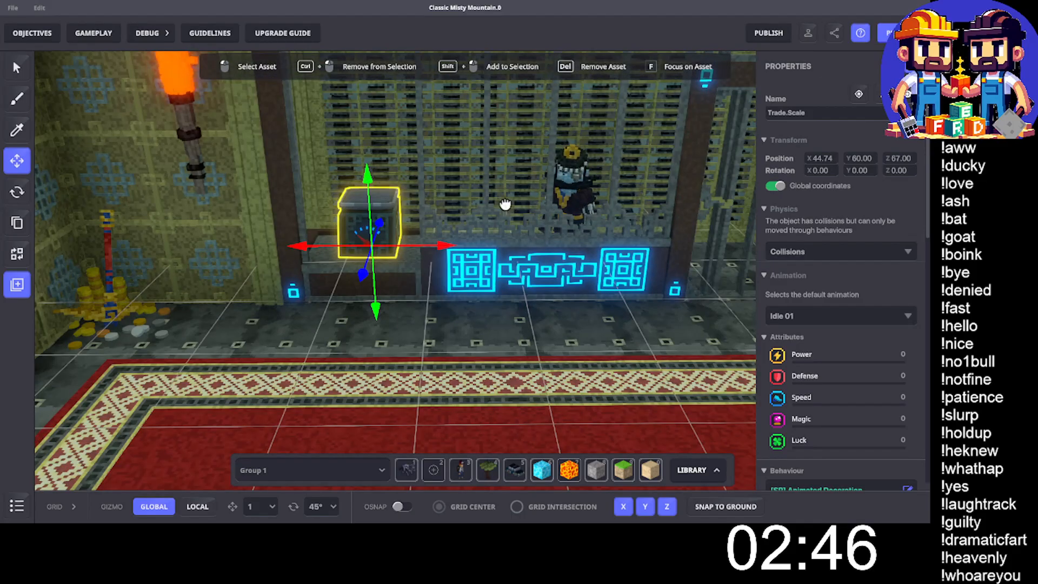
middle_click_drag(506, 204, 335, 210)
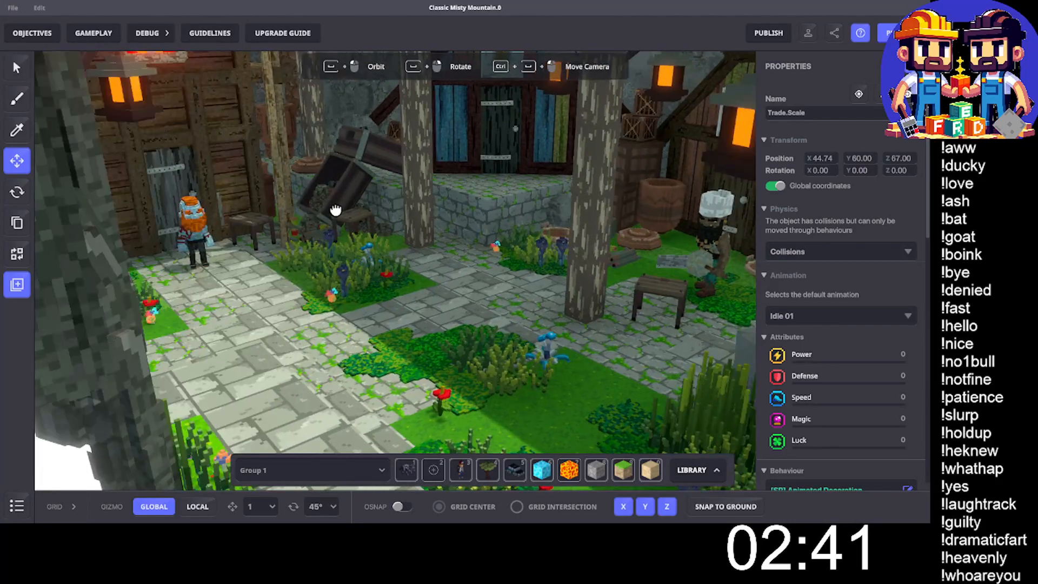
left_click_drag(336, 210, 285, 208)
scroll(256, 184, "up", 3)
scroll(256, 184, "up", 2)
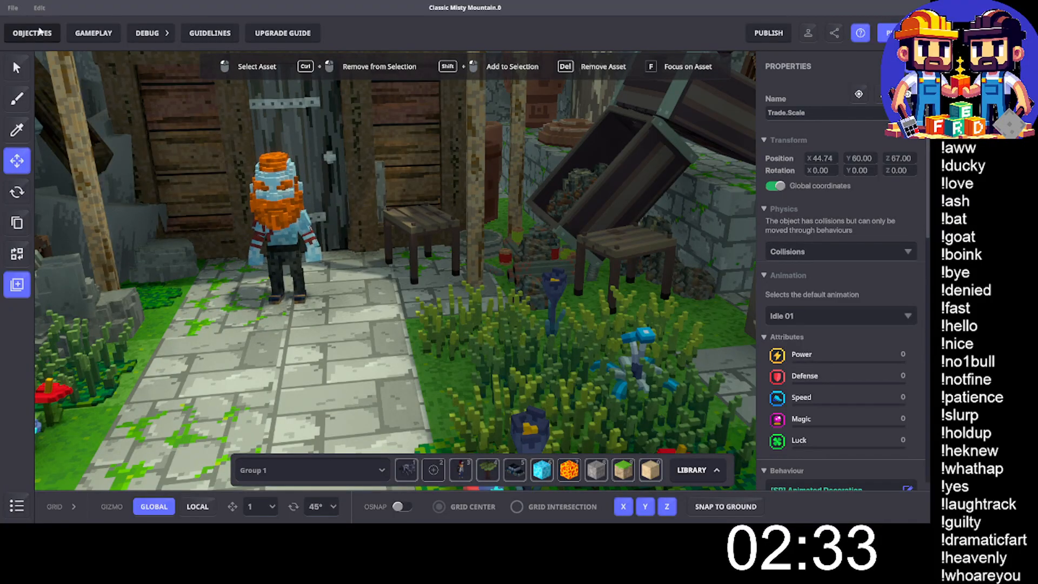
left_click(280, 213)
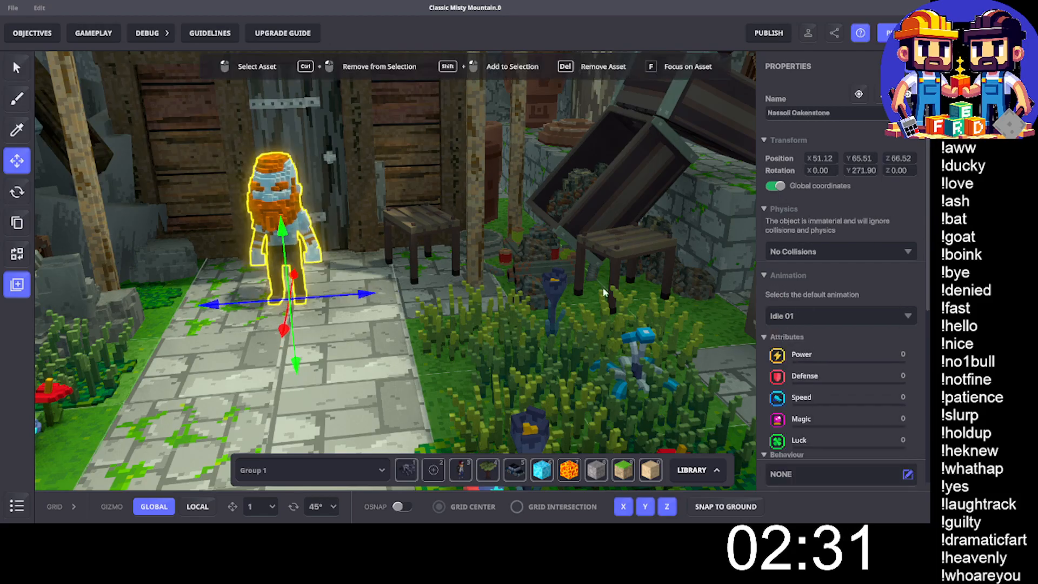
scroll(831, 343, "down", 5)
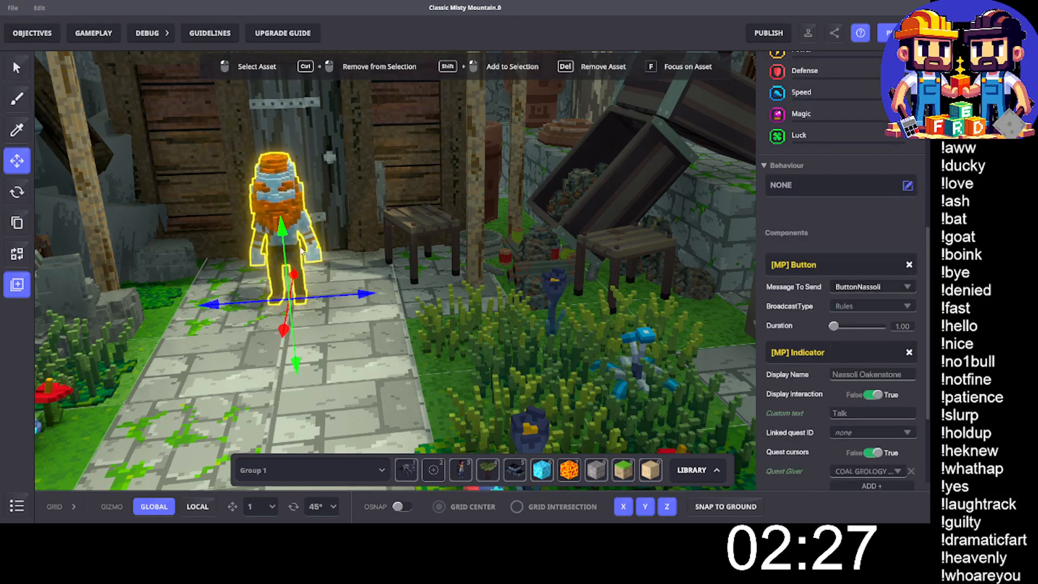
scroll(876, 411, "down", 3)
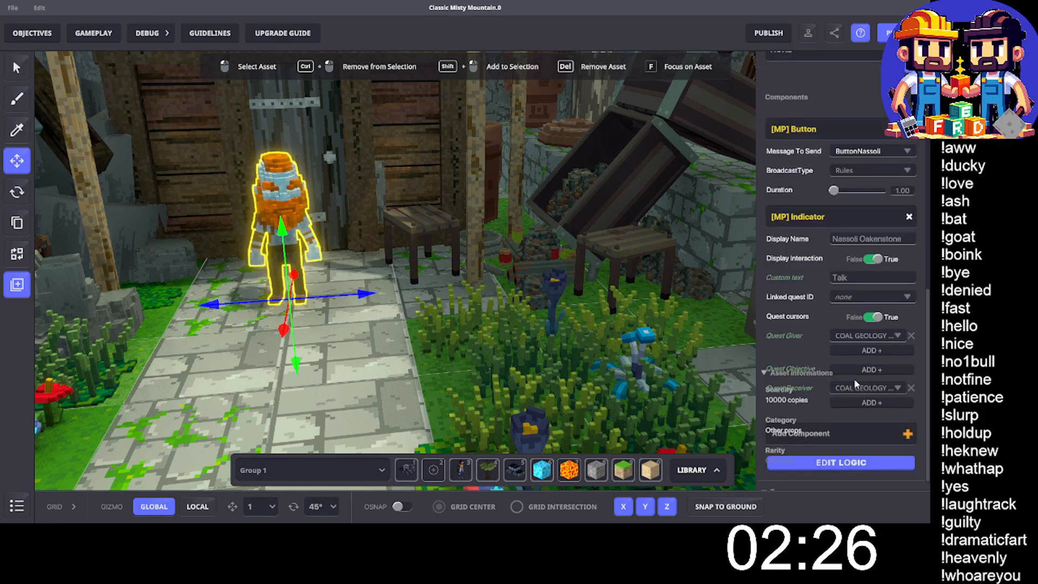
Open the game rules and switch from the OnPlayerJoin board to the Nassoli Geology Quests board.
left_click(96, 33)
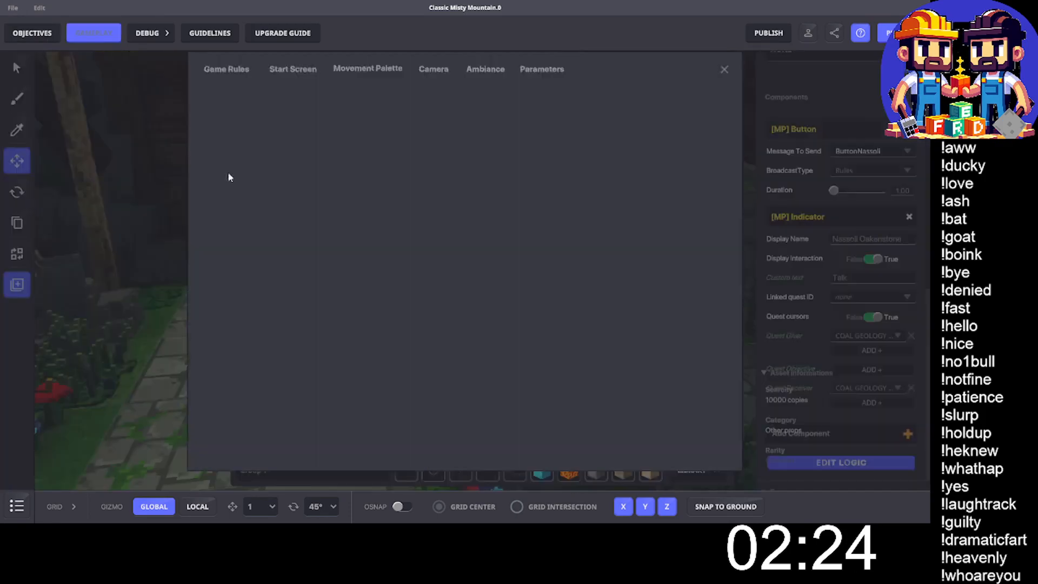
left_click(740, 96)
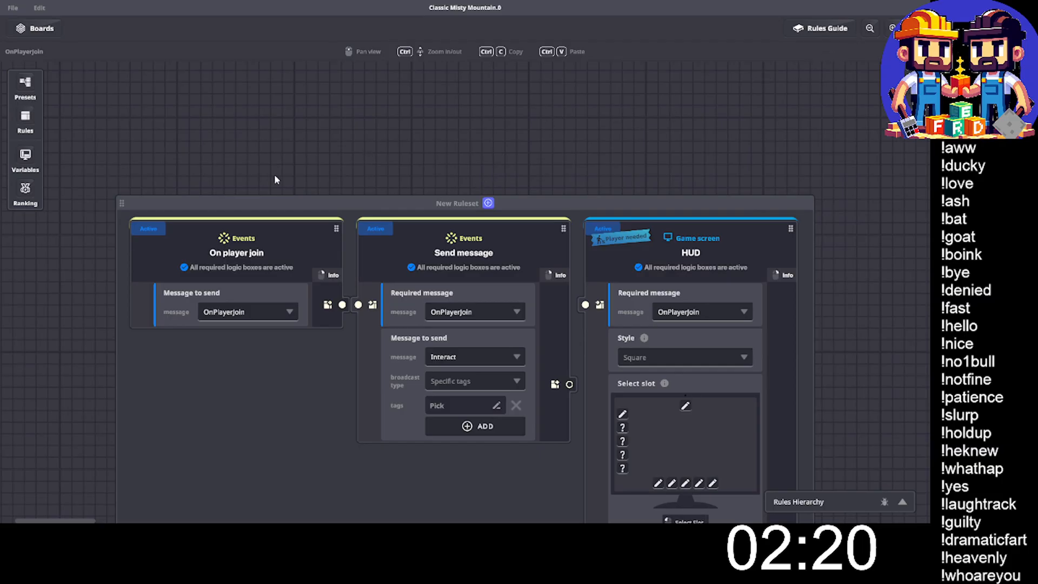
scroll(274, 178, "down", 5, "ctrl")
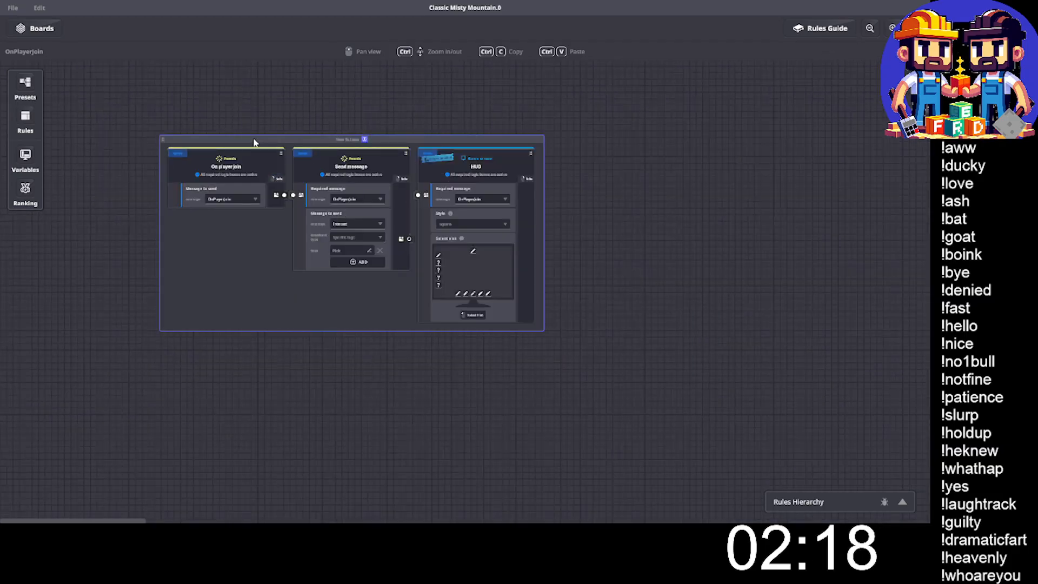
left_click_drag(254, 142, 220, 120)
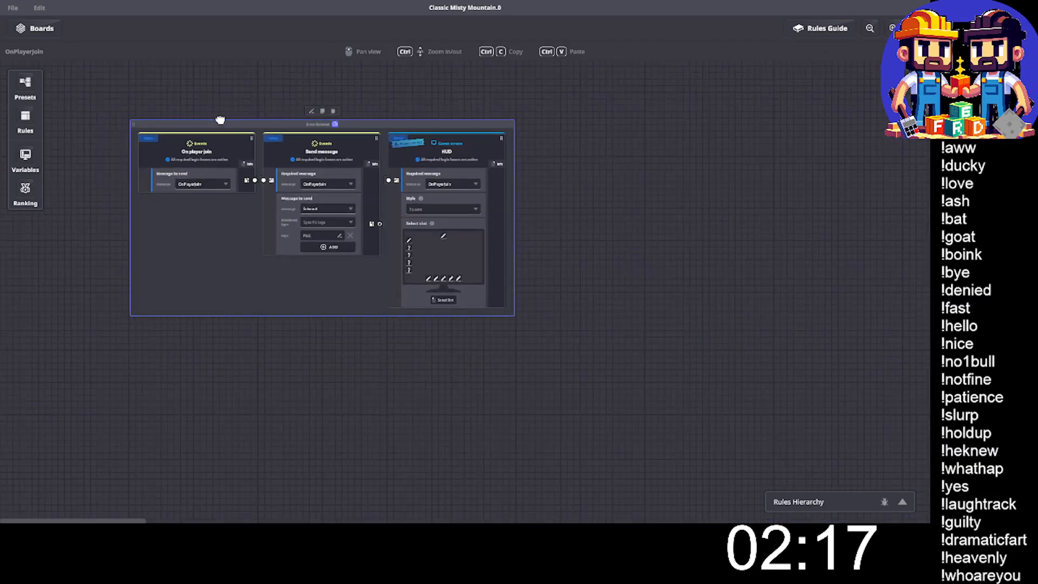
left_click(29, 35)
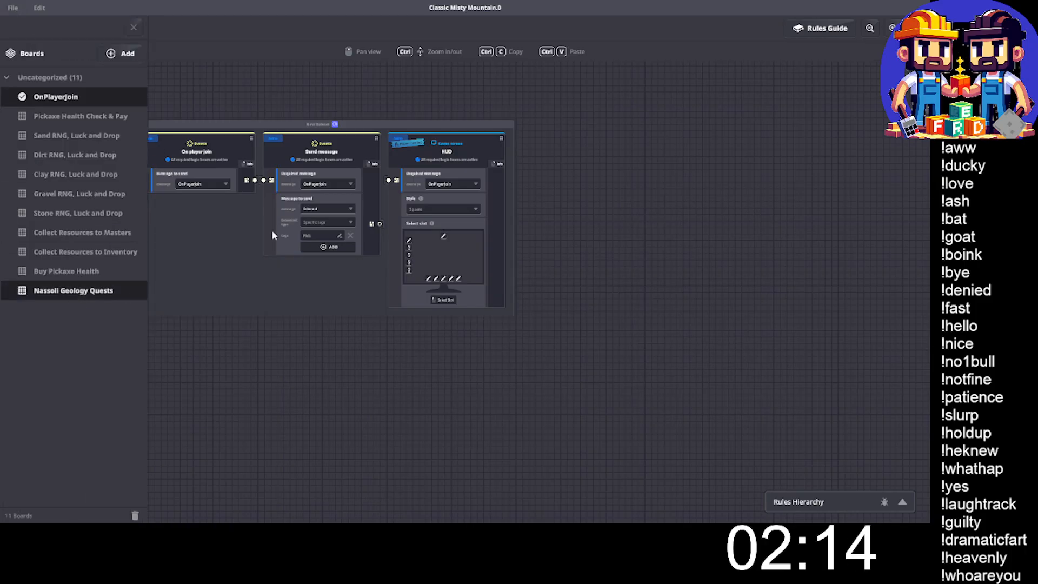
left_click(133, 26)
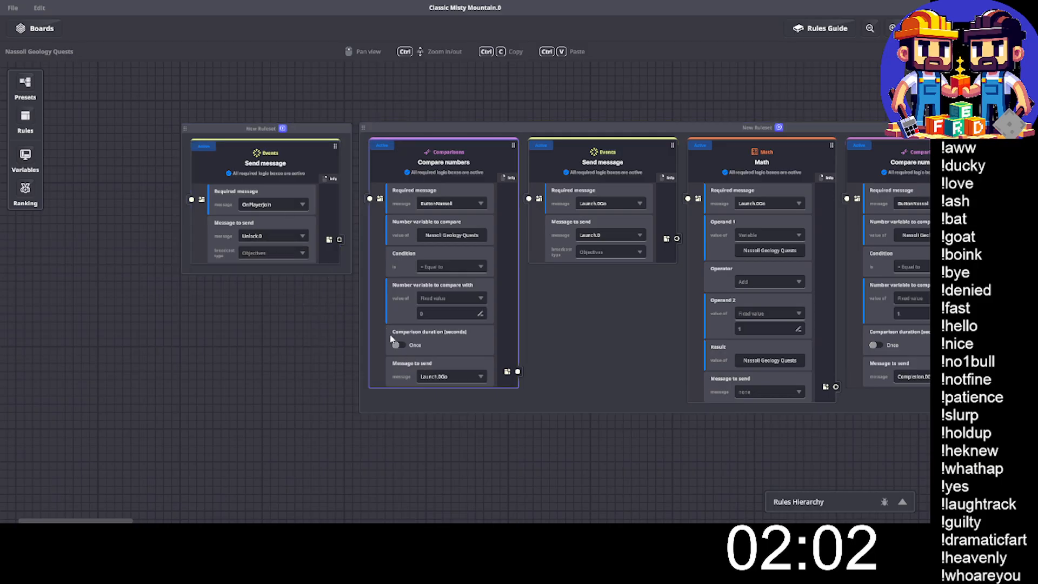
Duplicate the five-block quest ruleset on the Nassoli Geology Quests board and place the copy directly below the original.
left_click_drag(493, 340, 241, 317)
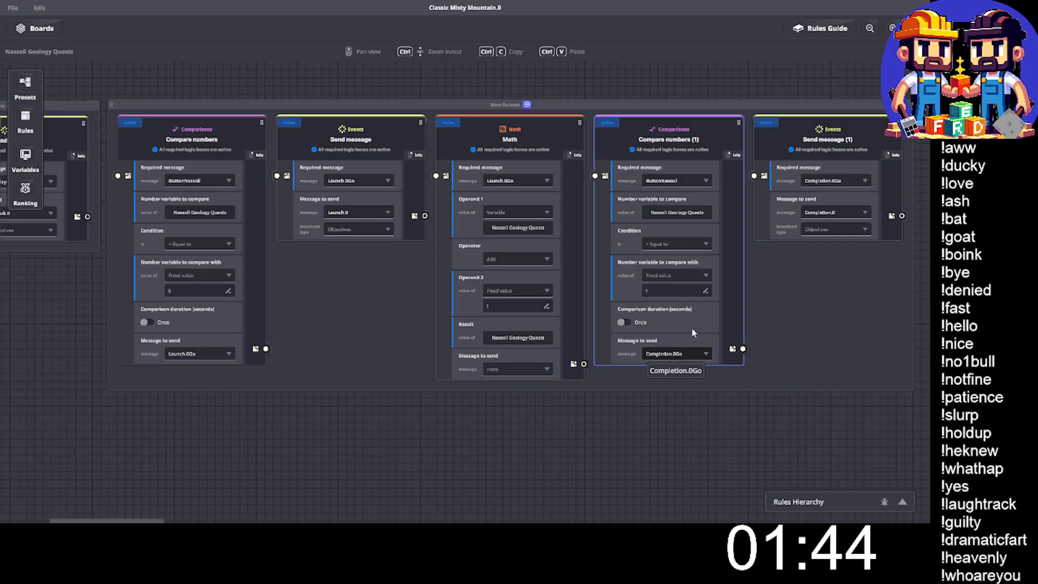
middle_click_drag(687, 241, 731, 250)
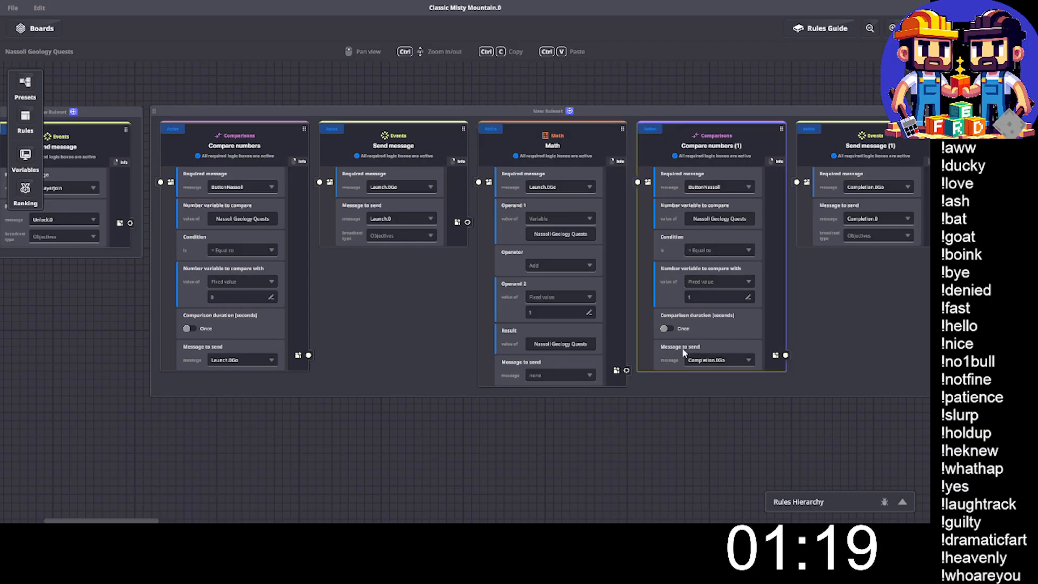
middle_click_drag(715, 244, 664, 249)
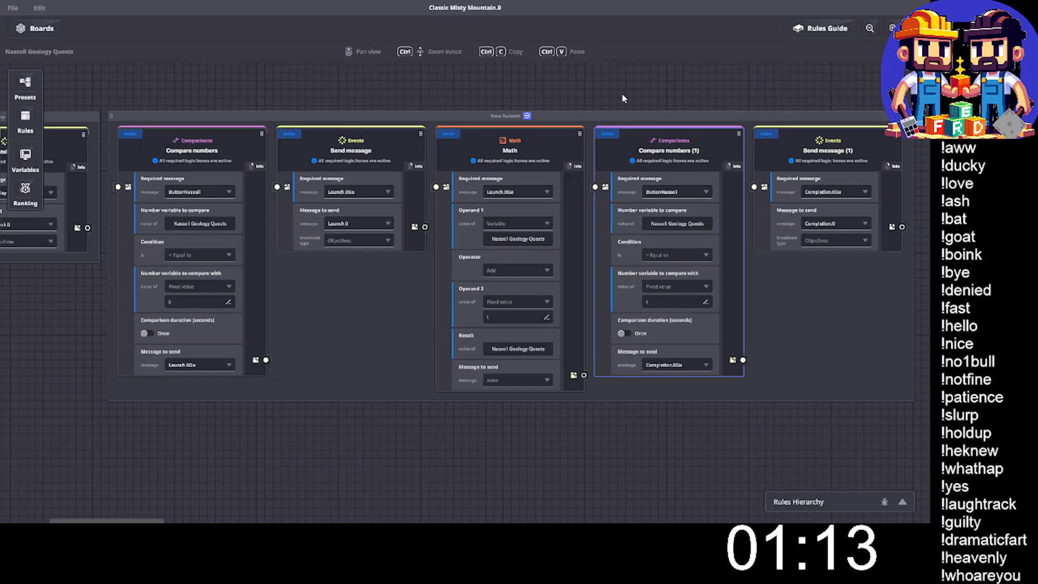
mouse_move(586, 118)
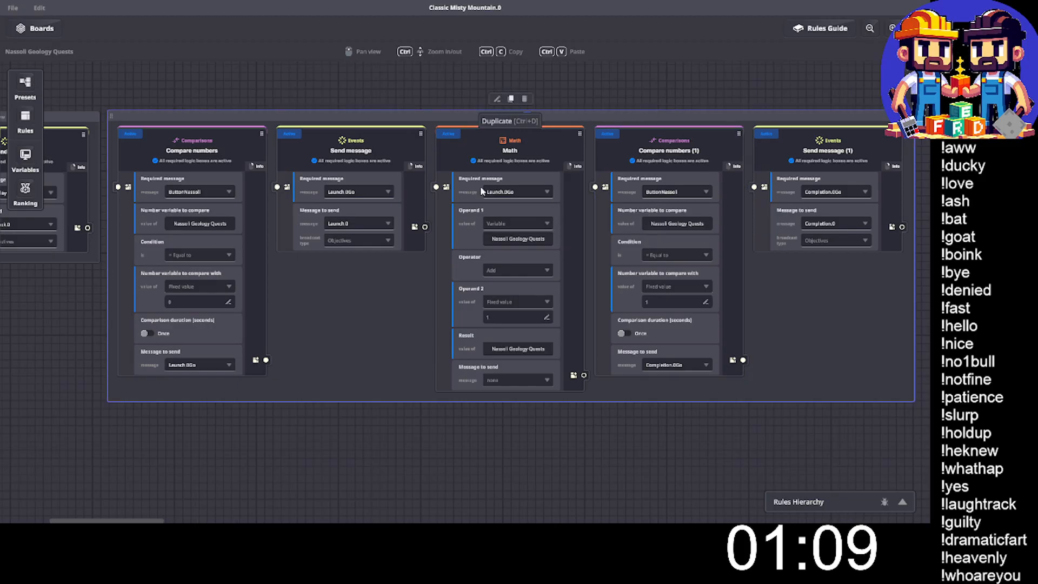
key("ctrl+d")
left_click_drag(519, 277, 159, 420)
Set the fixed comparison value of the first Compare numbers block in the copied ruleset to 2.
scroll(141, 329, "down", 5)
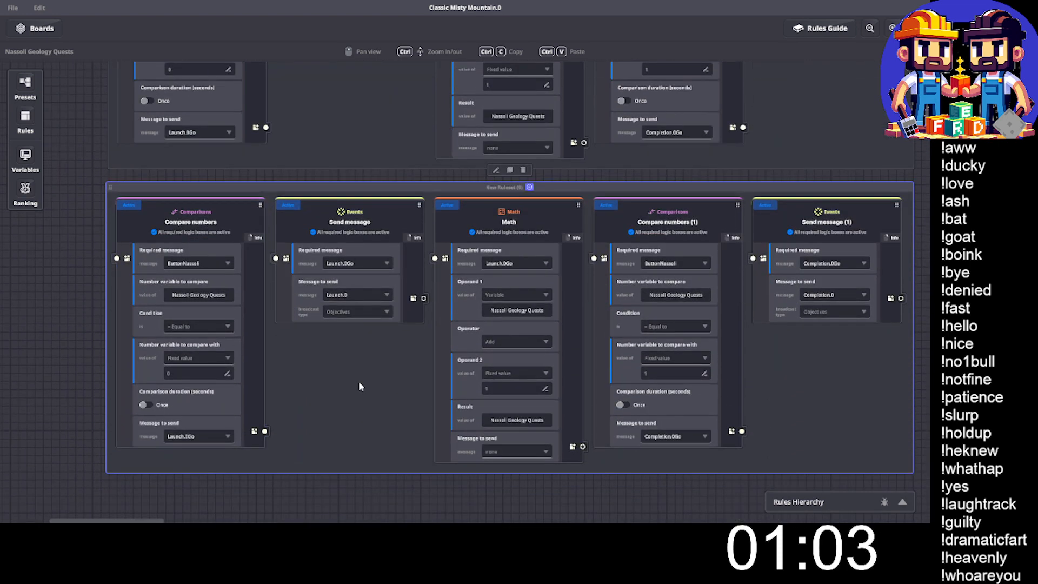
left_click(208, 282)
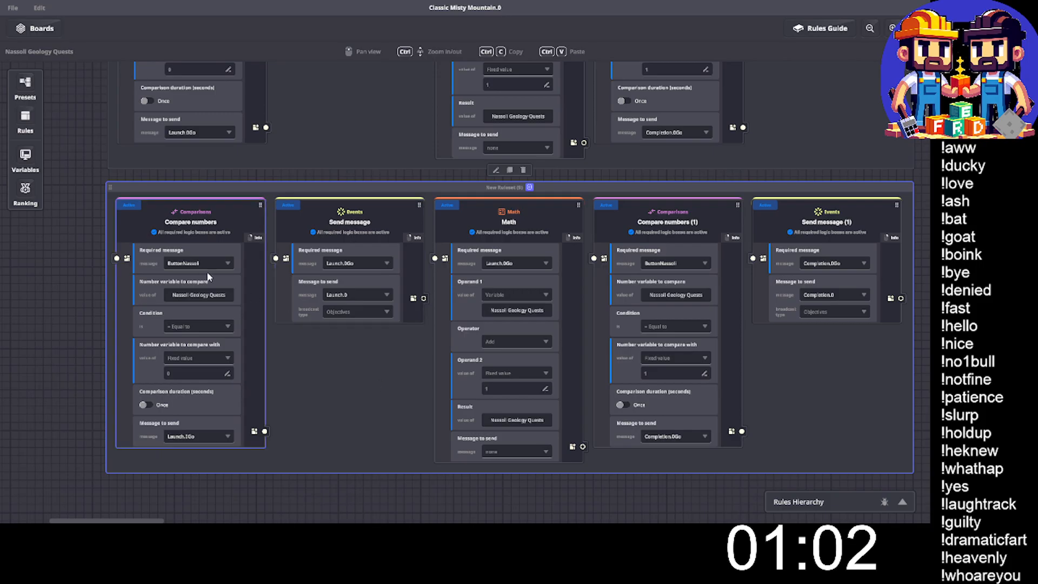
left_click(189, 374)
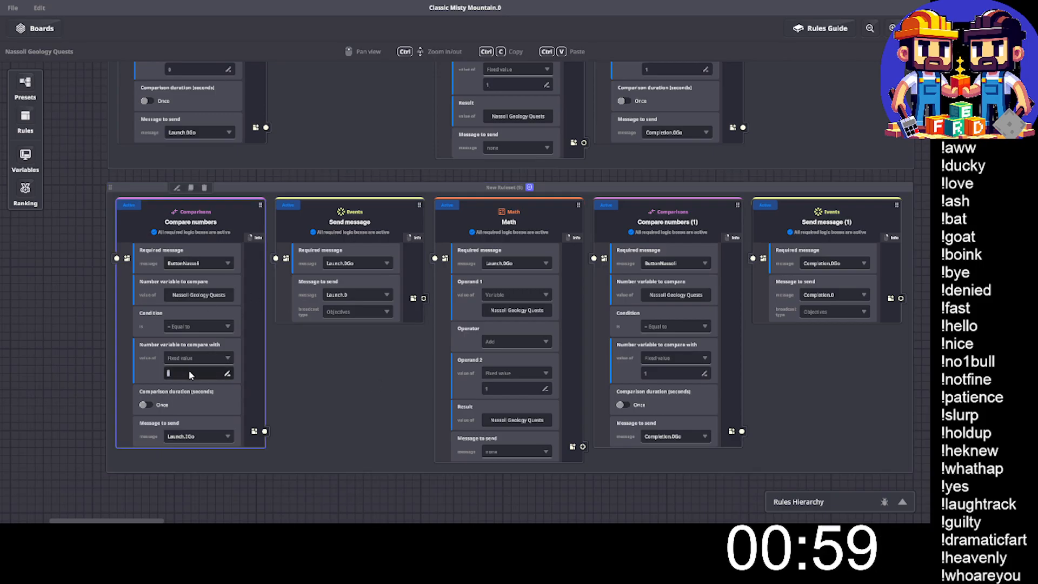
type("2")
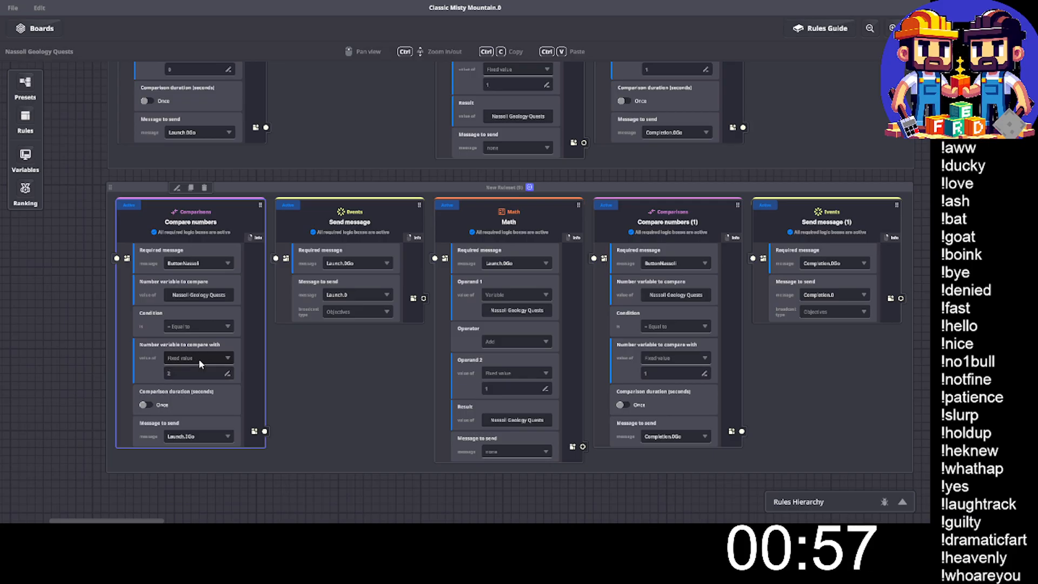
scroll(321, 335, "up", 2)
scroll(320, 335, "up", 4)
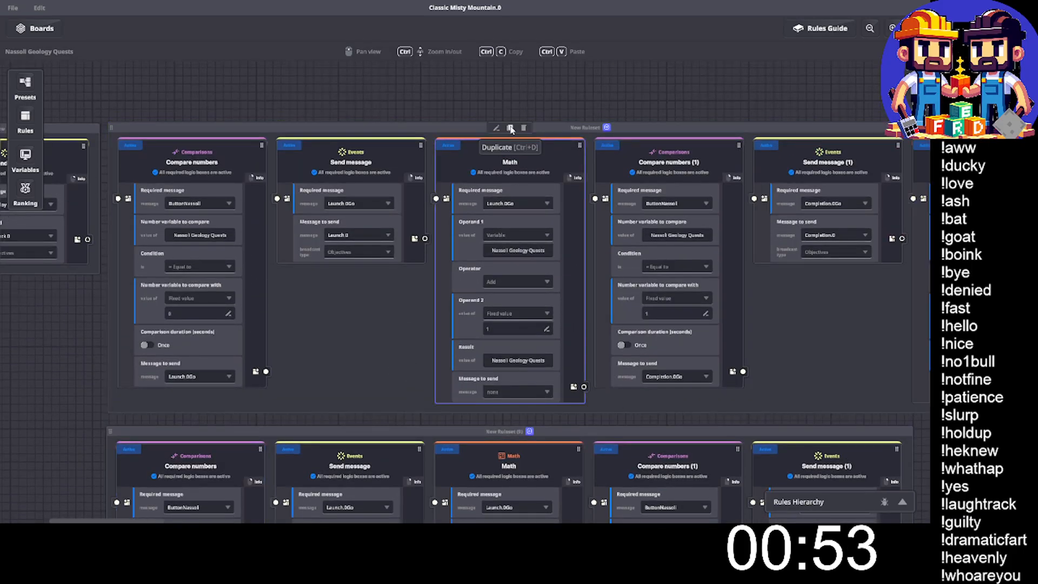
left_click(511, 128)
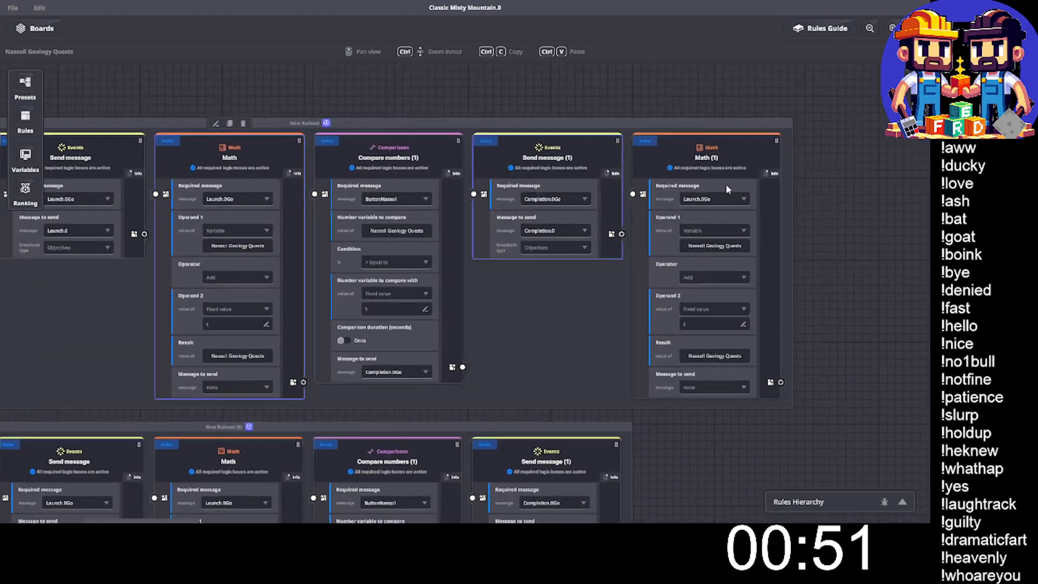
left_click(721, 199)
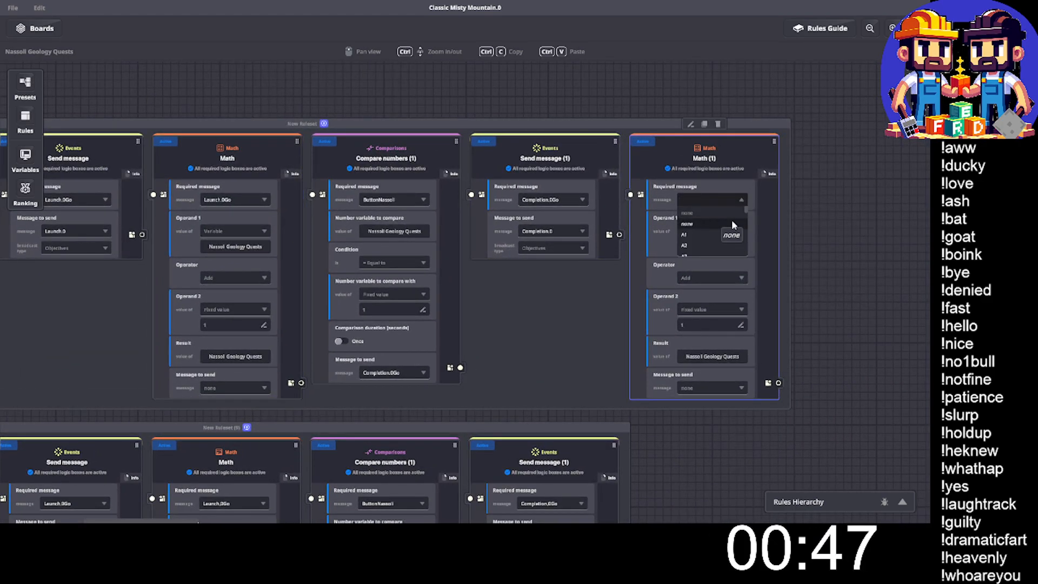
type("Com")
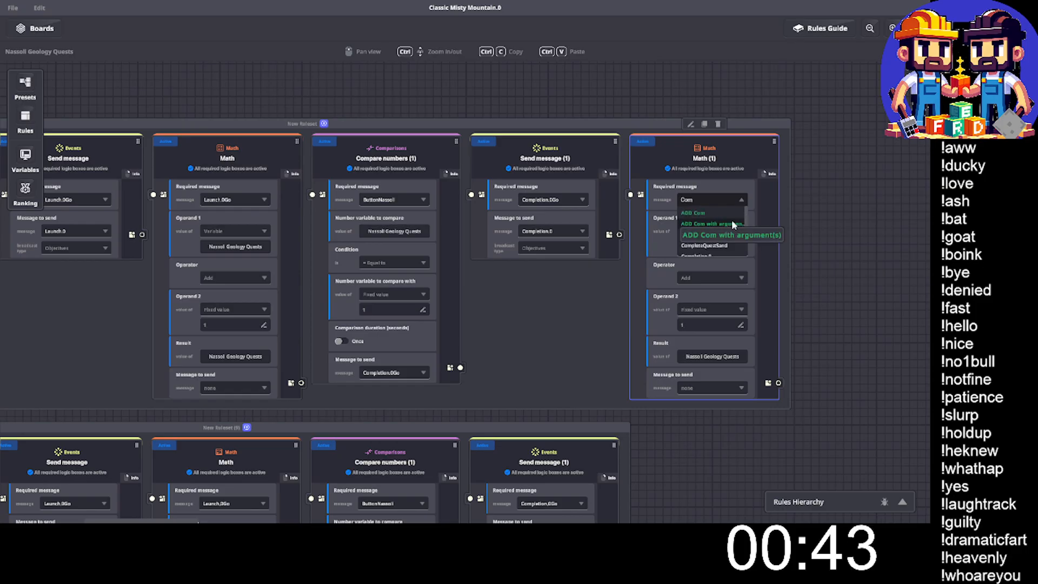
key("BackSpace")
key("BackSpace")
key("BackSpace")
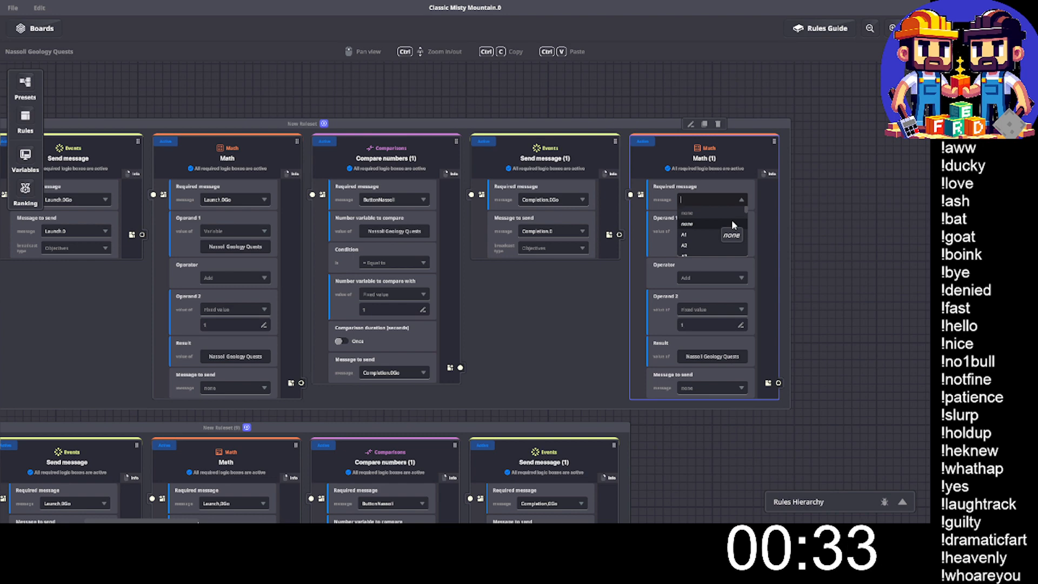
left_click(743, 157)
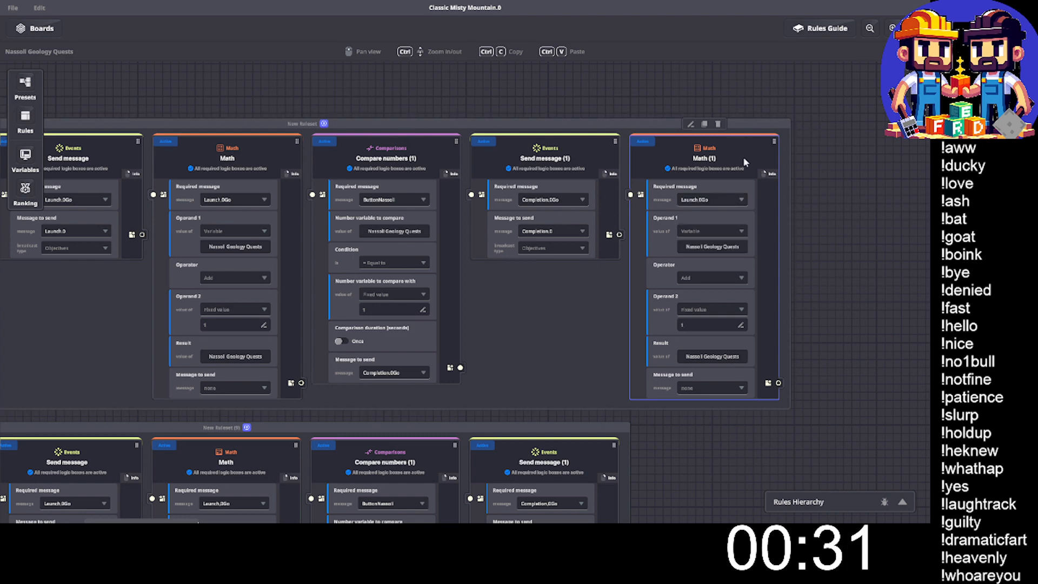
left_click(719, 124)
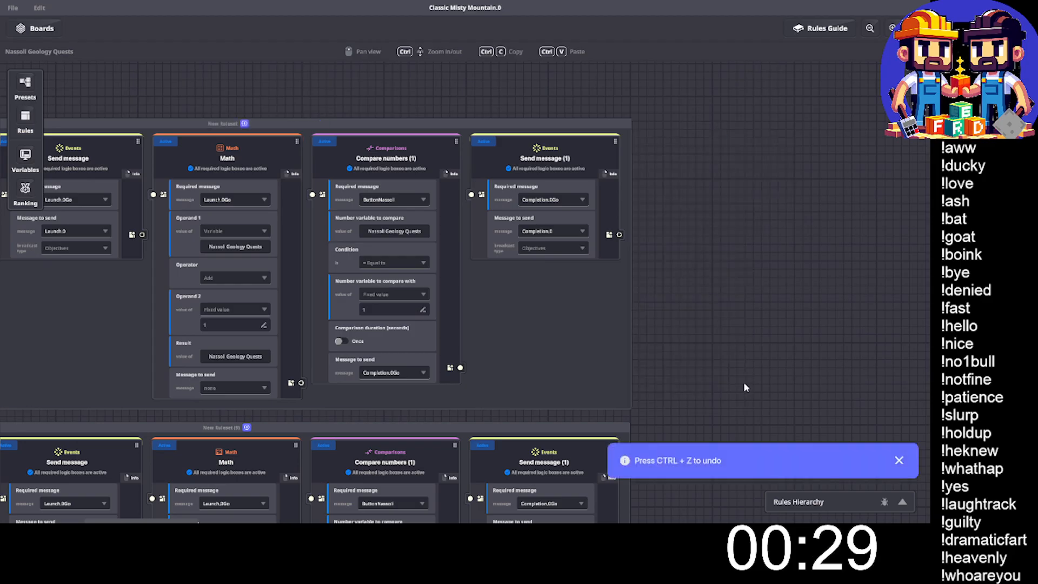
Review the message, comparison and math blocks of the original quest ruleset on the Nassoli Geology Quests board.
left_click(898, 461)
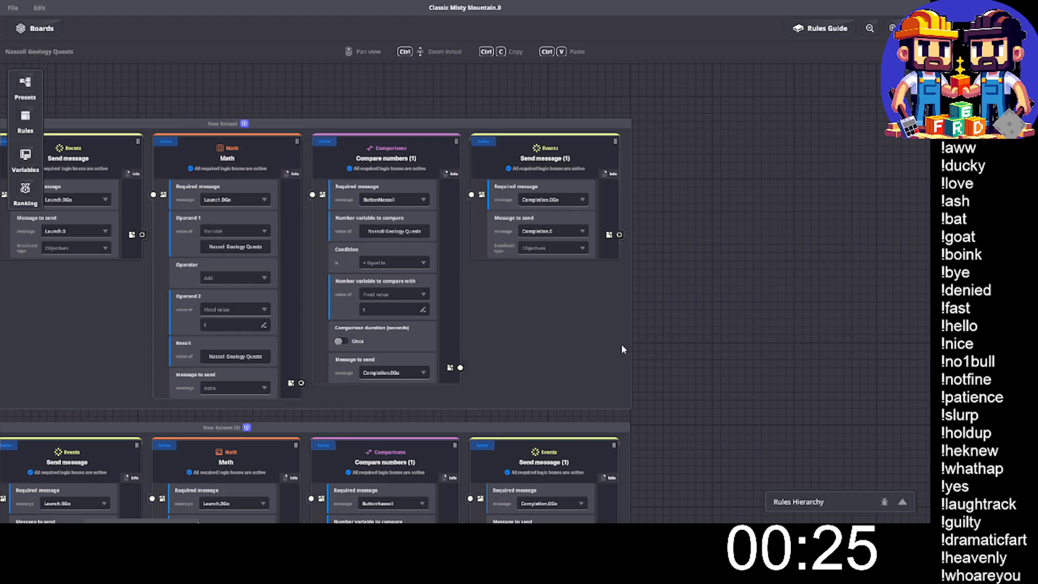
left_click_drag(599, 345, 705, 342)
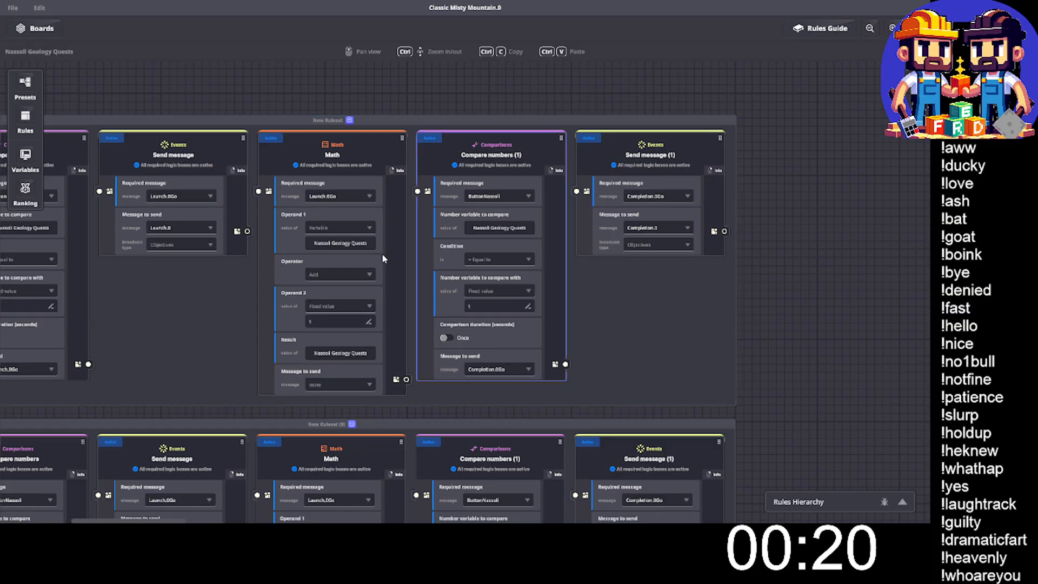
middle_click_drag(325, 223, 475, 190)
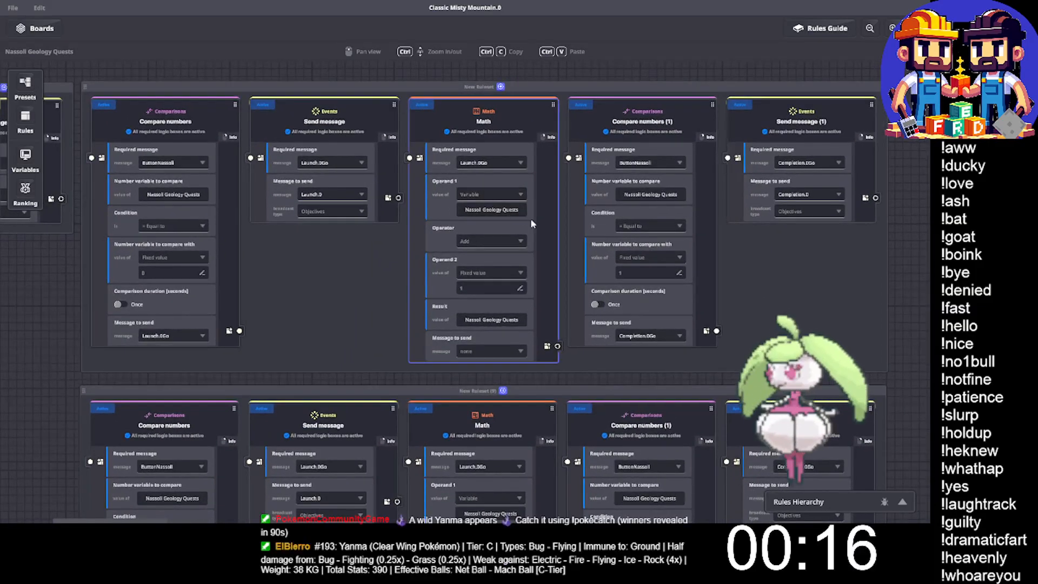
left_click(400, 304)
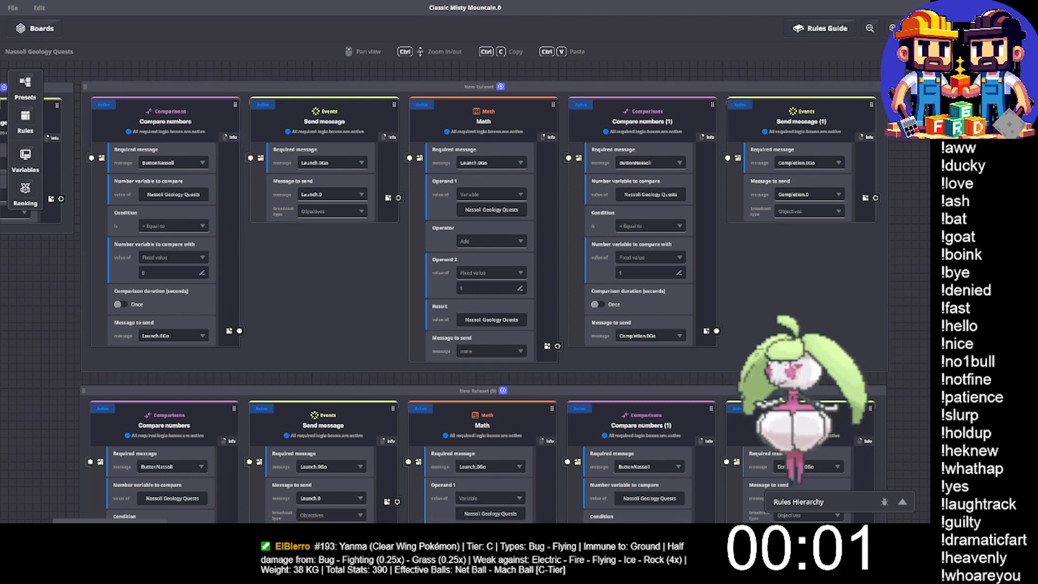
left_click_drag(100, 311, 240, 326)
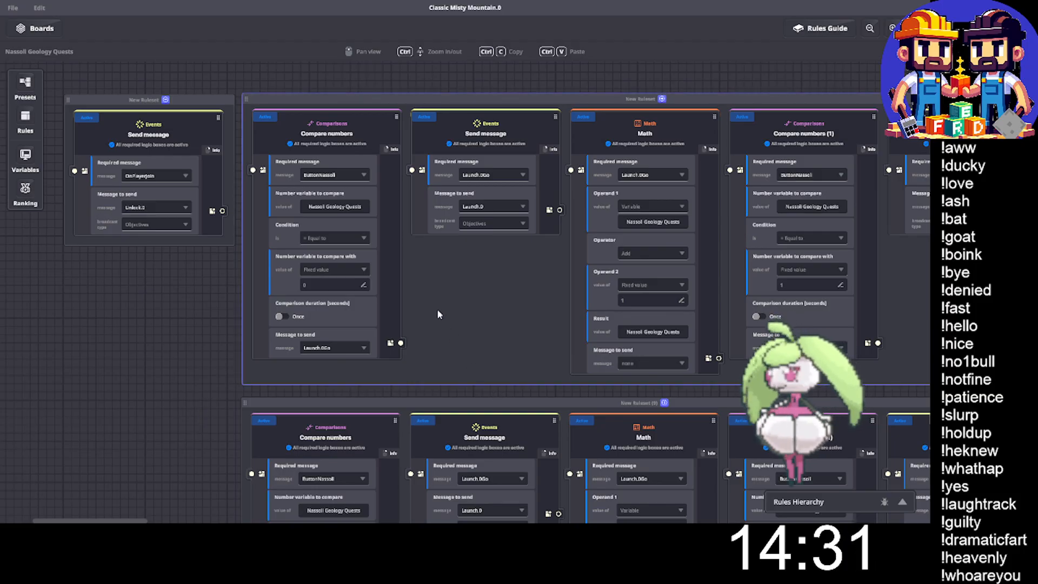
left_click_drag(427, 304, 359, 341)
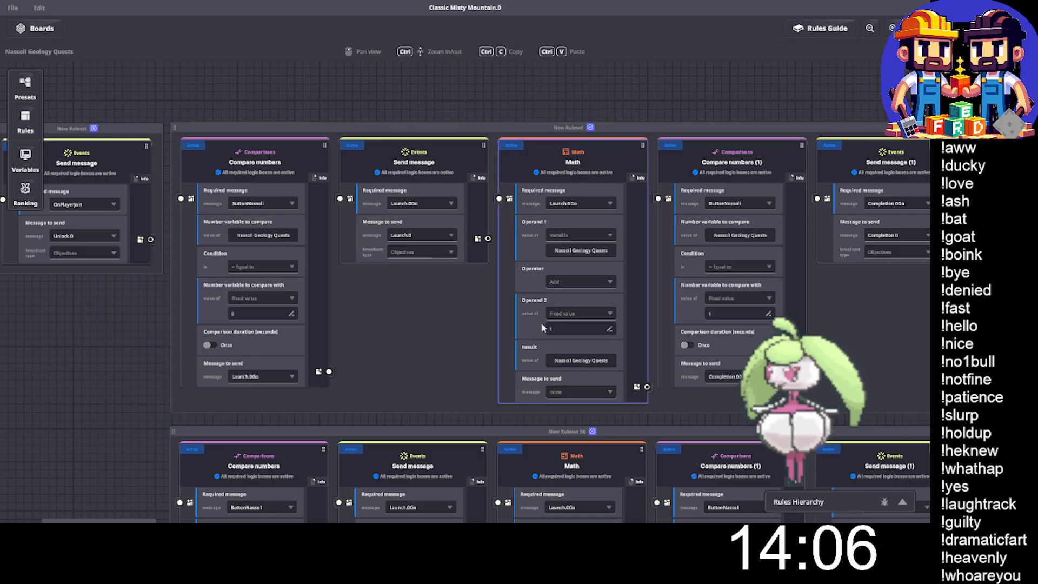
middle_click_drag(534, 323, 461, 297)
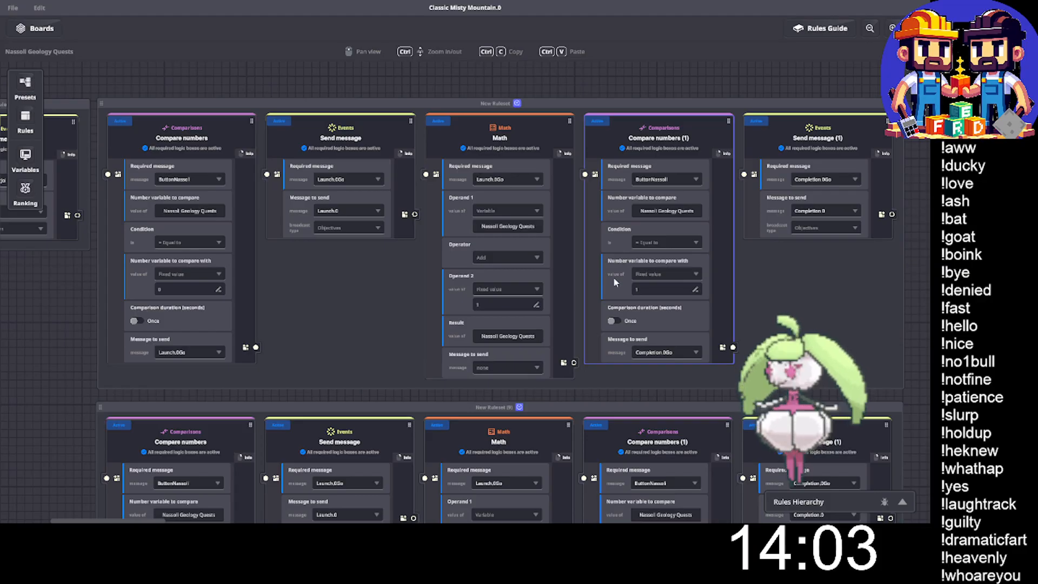
middle_click_drag(626, 271, 602, 282)
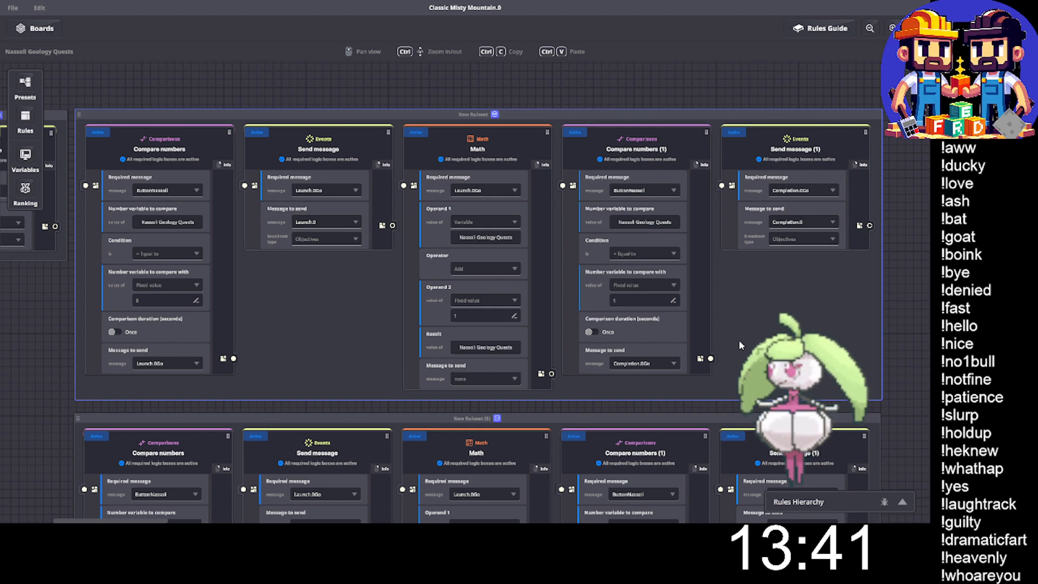
Leave the game rules, open the objectives and review the Coal Geology Quest's settings from unlock message to action after completion.
left_click(916, 29)
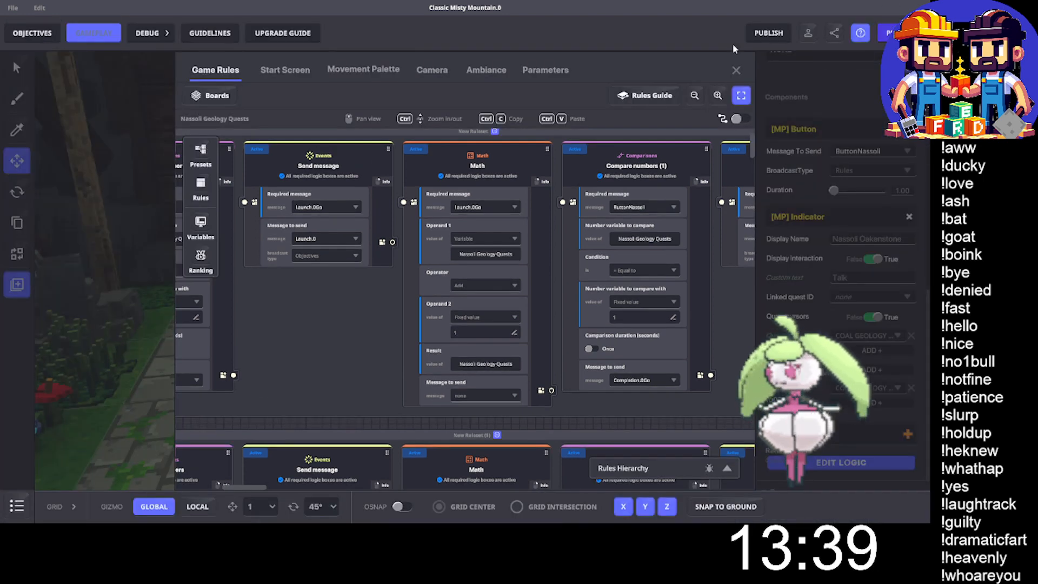
left_click(735, 70)
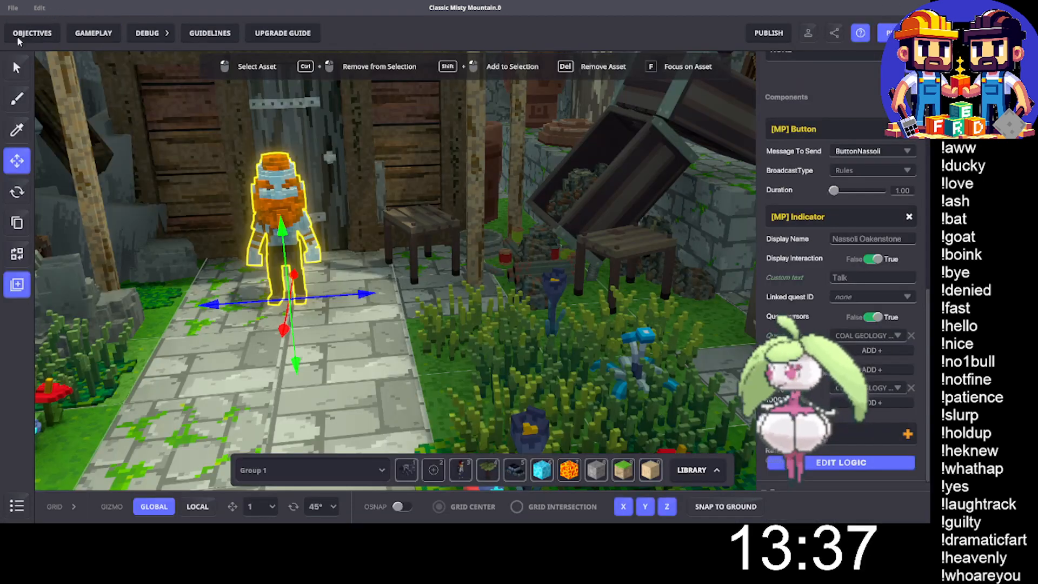
left_click(33, 33)
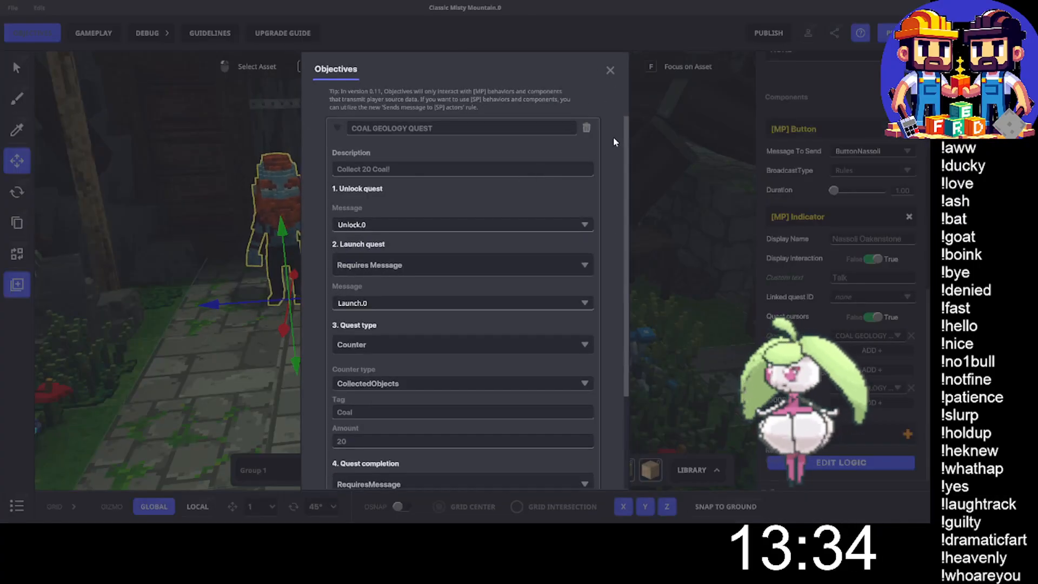
scroll(471, 240, "down", 2)
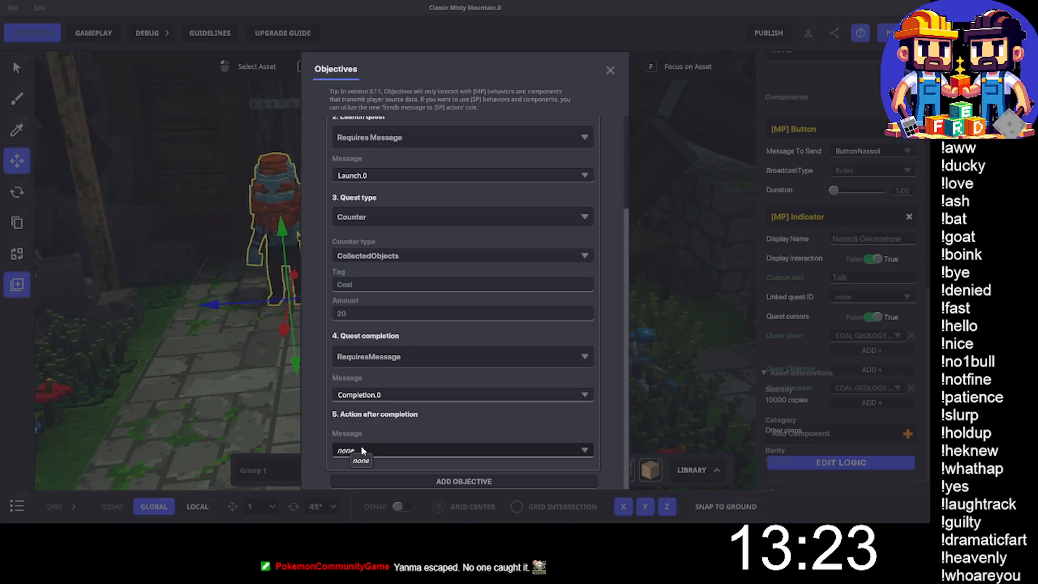
scroll(458, 414, "up", 1)
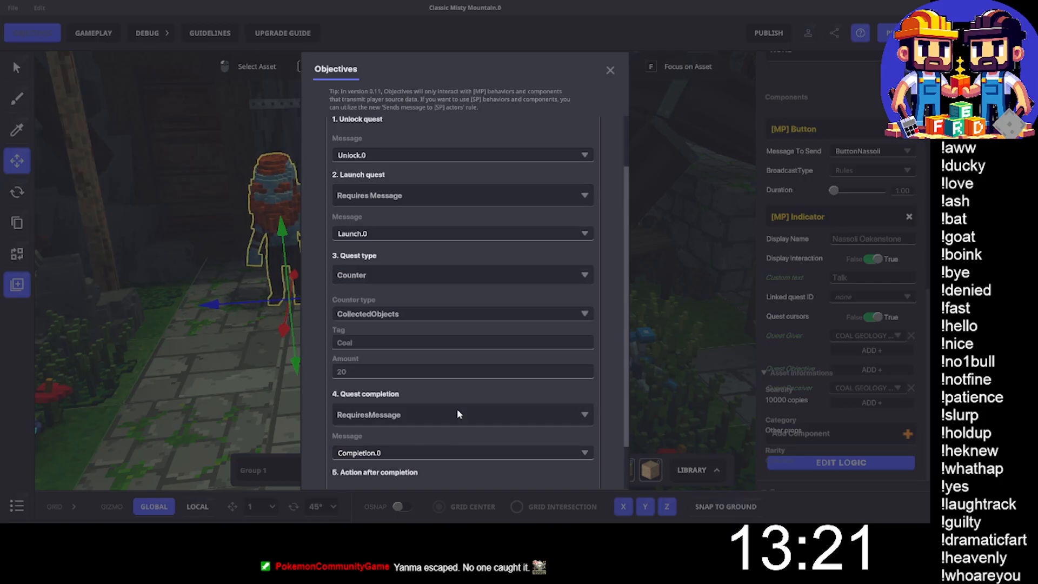
scroll(459, 414, "up", 1)
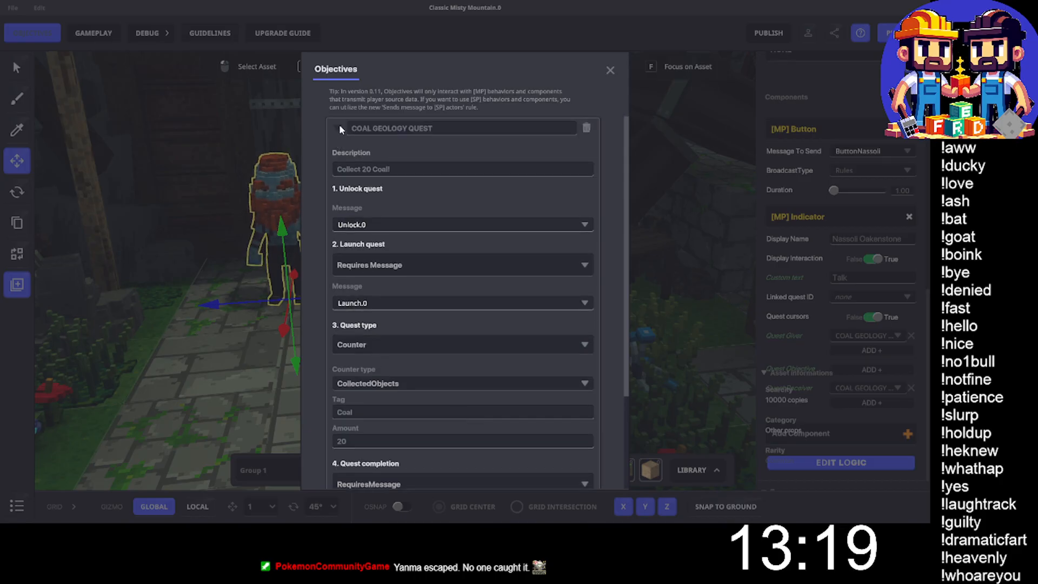
Add a new message Action.0 as the Coal Geology Quest's action after completion, then collapse the quest and close the objectives.
scroll(400, 275, "down", 2)
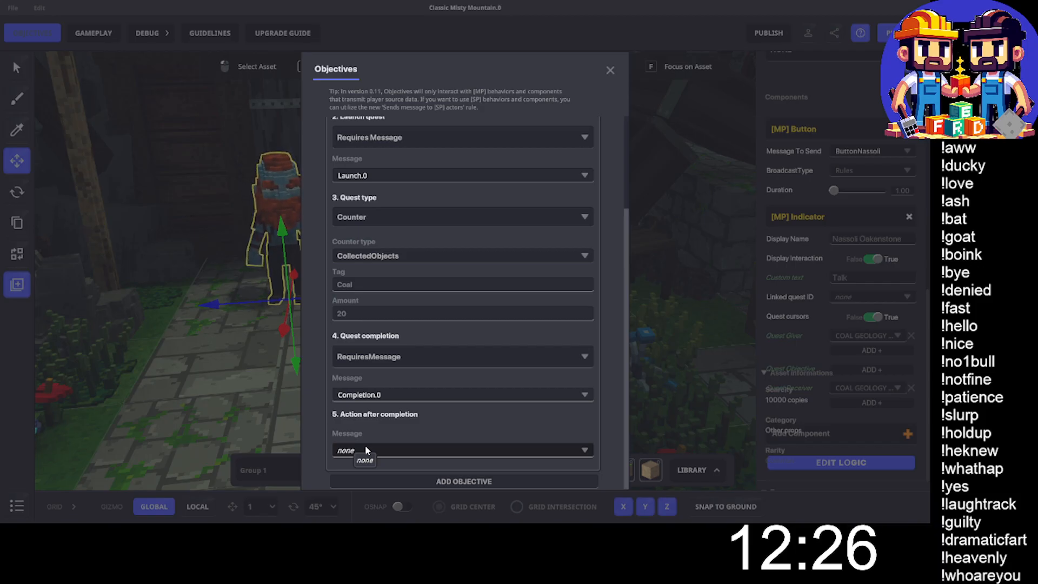
left_click(346, 451)
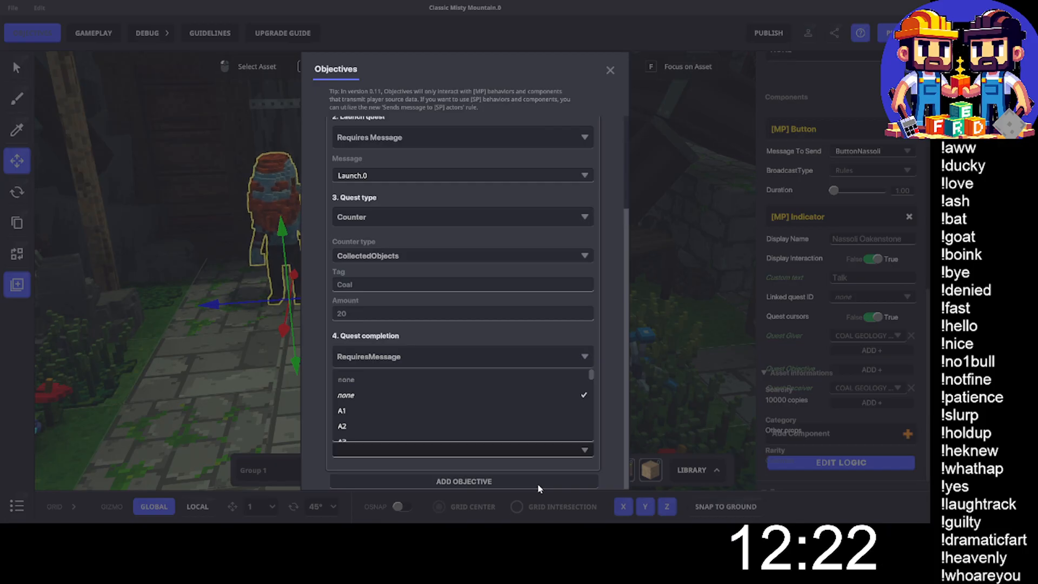
type("Action.0")
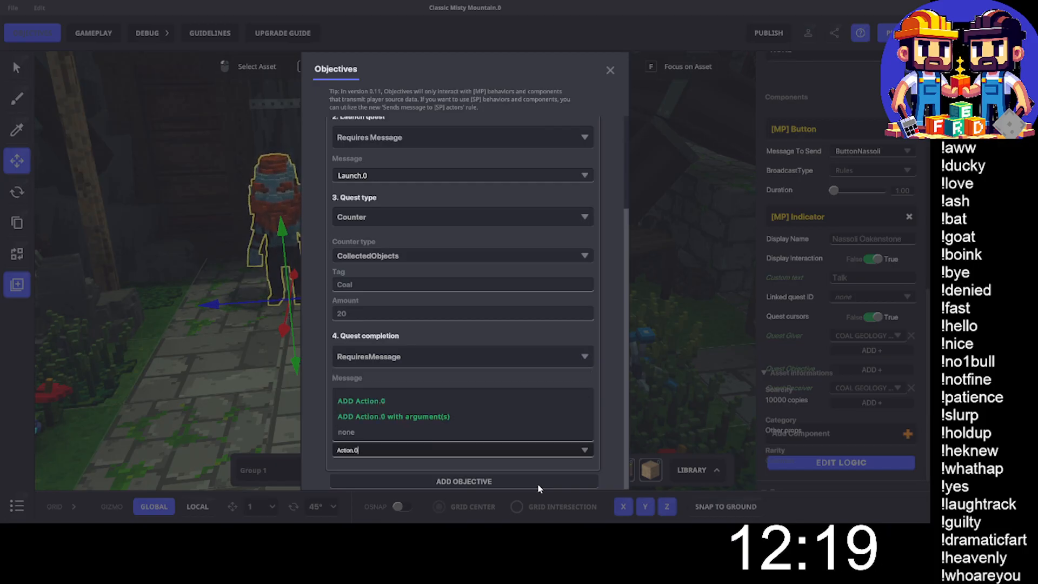
left_click(383, 401)
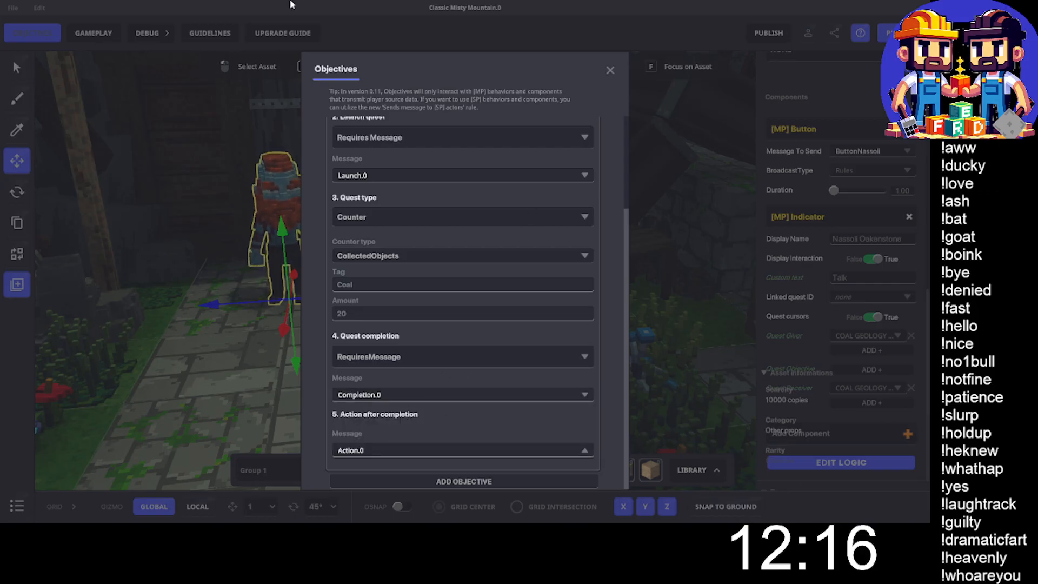
scroll(551, 371, "up", 3)
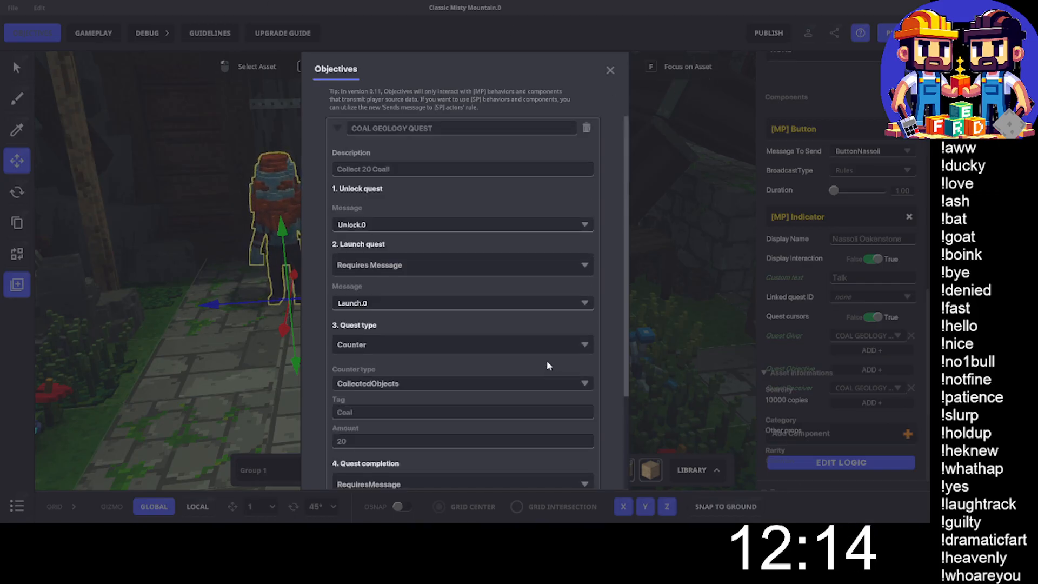
scroll(547, 360, "down", 3)
scroll(546, 360, "up", 3)
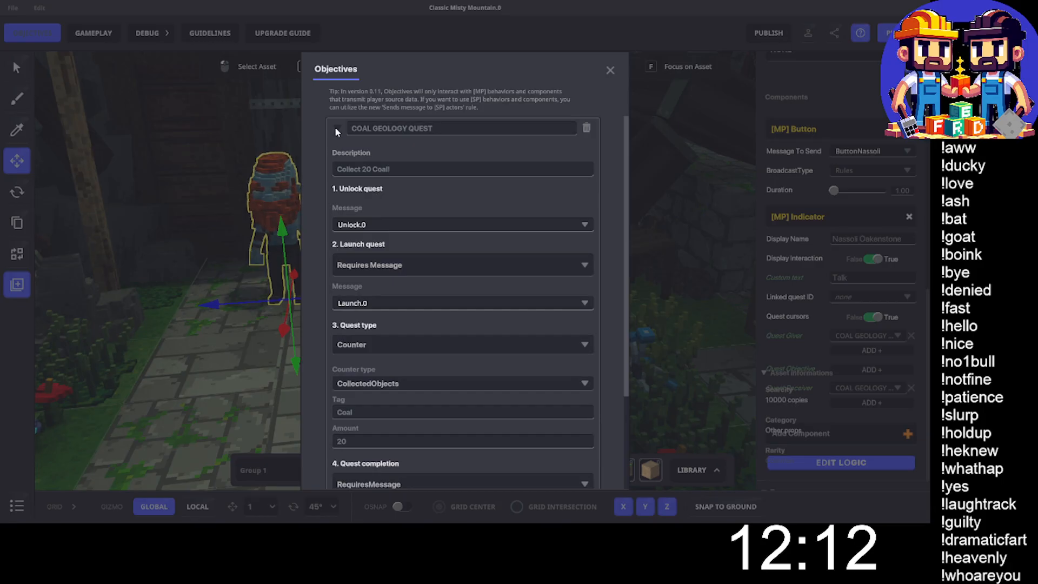
left_click(335, 127)
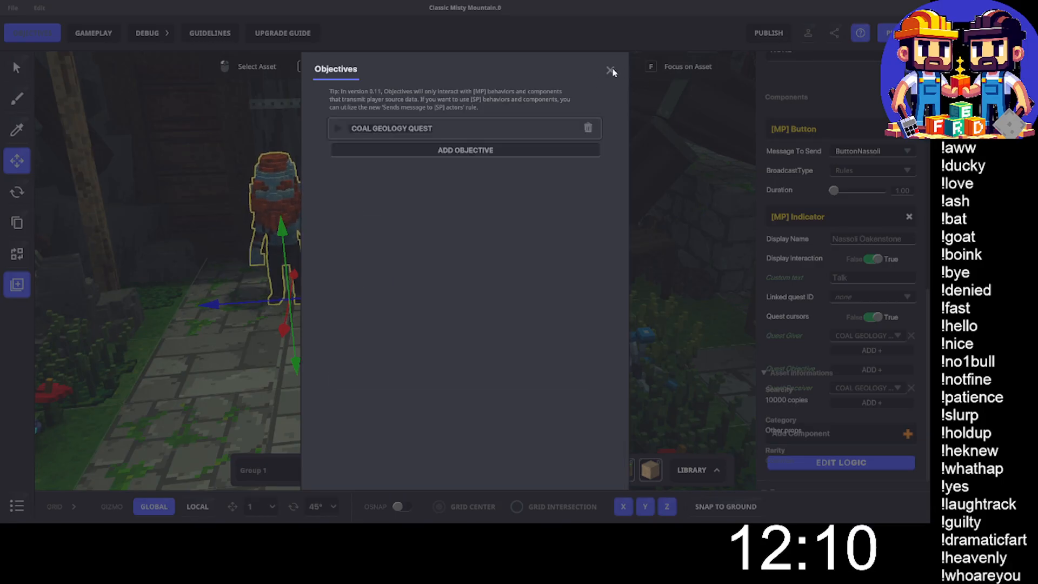
left_click(610, 71)
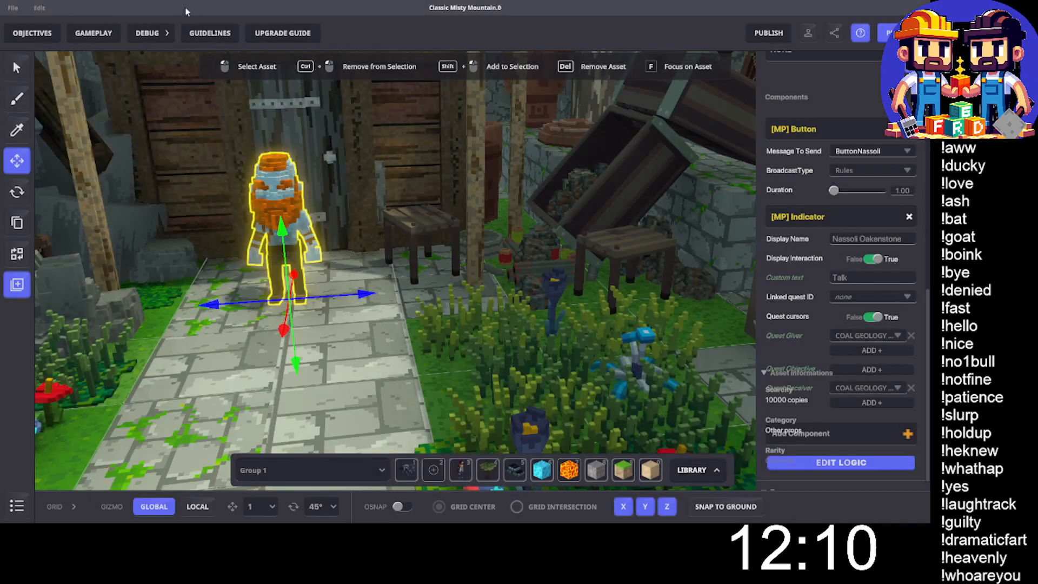
Reopen the game rules in full view and duplicate the Math block of the original quest ruleset.
left_click(94, 33)
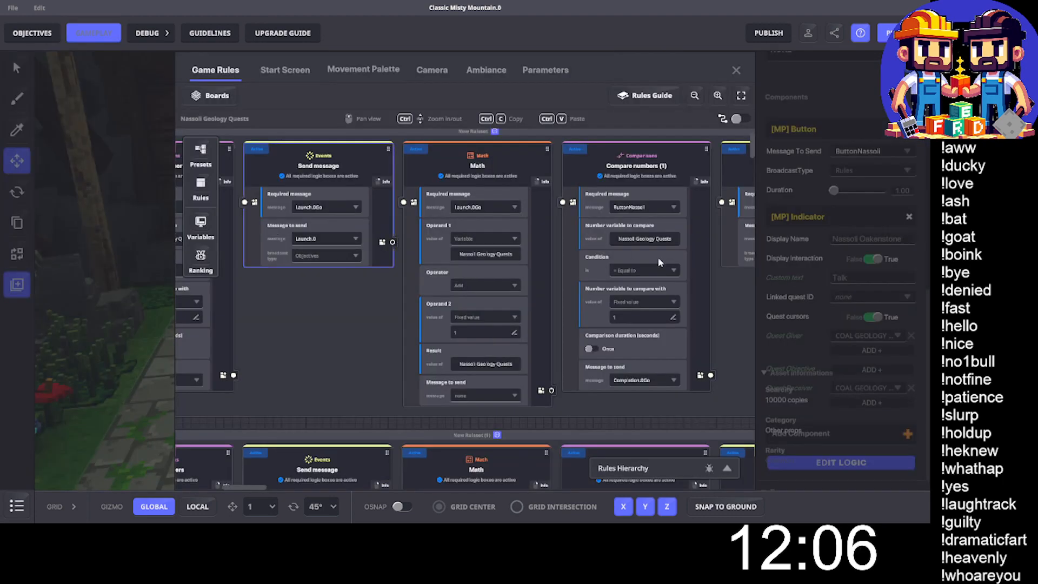
left_click(748, 95)
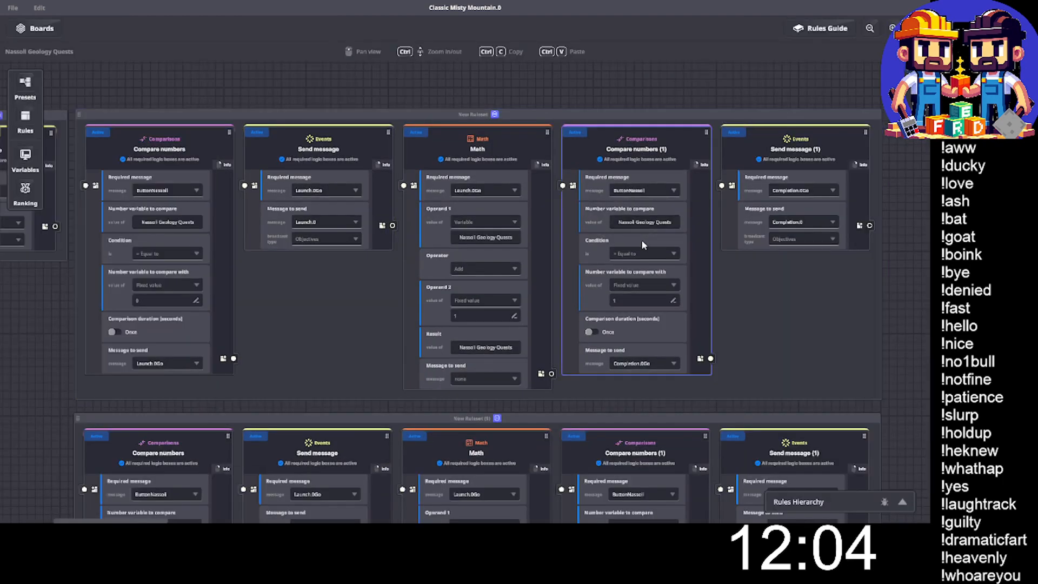
middle_click_drag(634, 253, 577, 266)
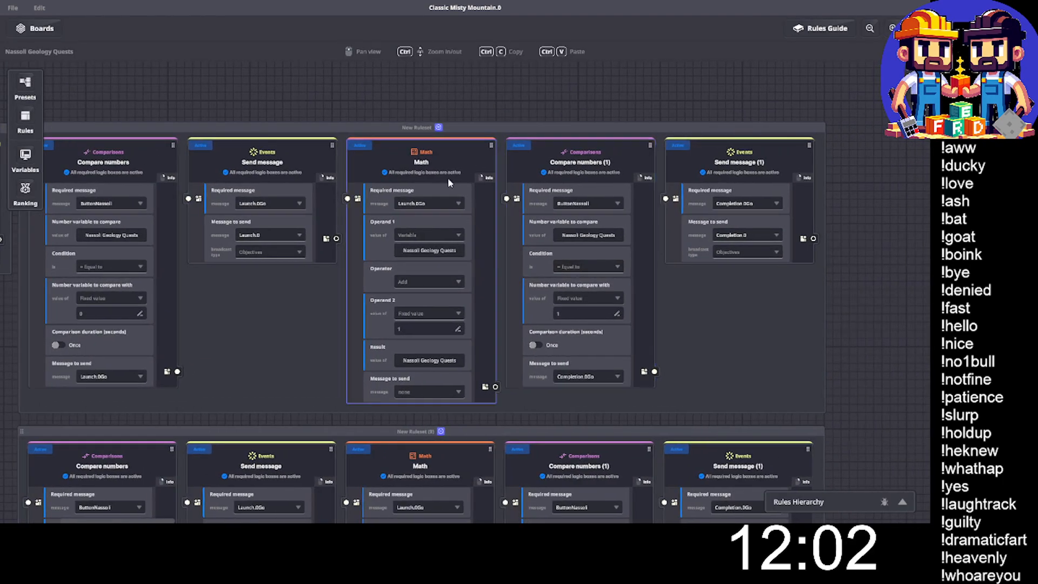
left_click(421, 128)
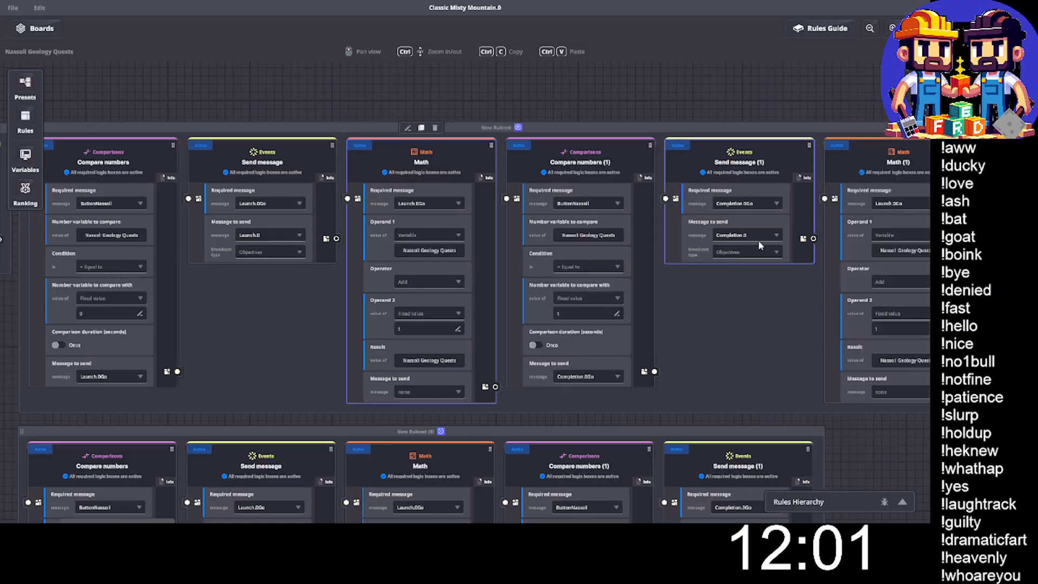
Set the required message of the duplicated Math block at the end of the original ruleset to Action.0.
middle_click_drag(716, 236, 562, 252)
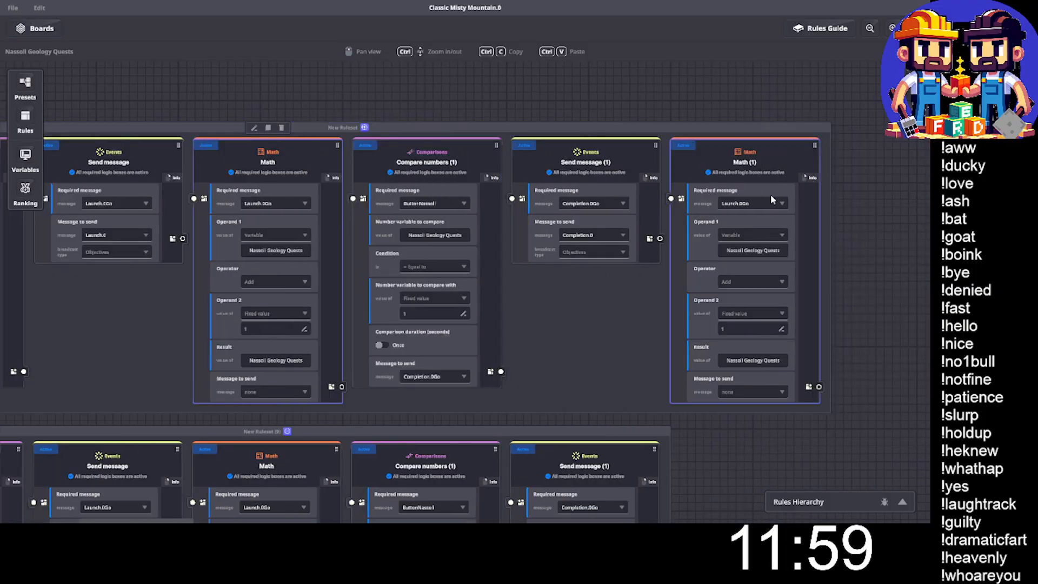
left_click(768, 204)
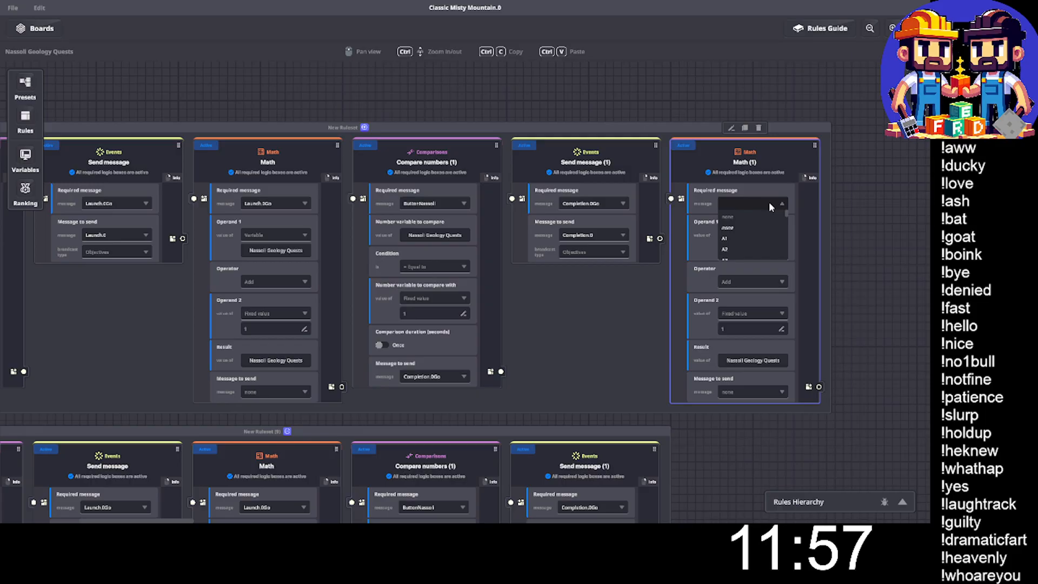
type("act")
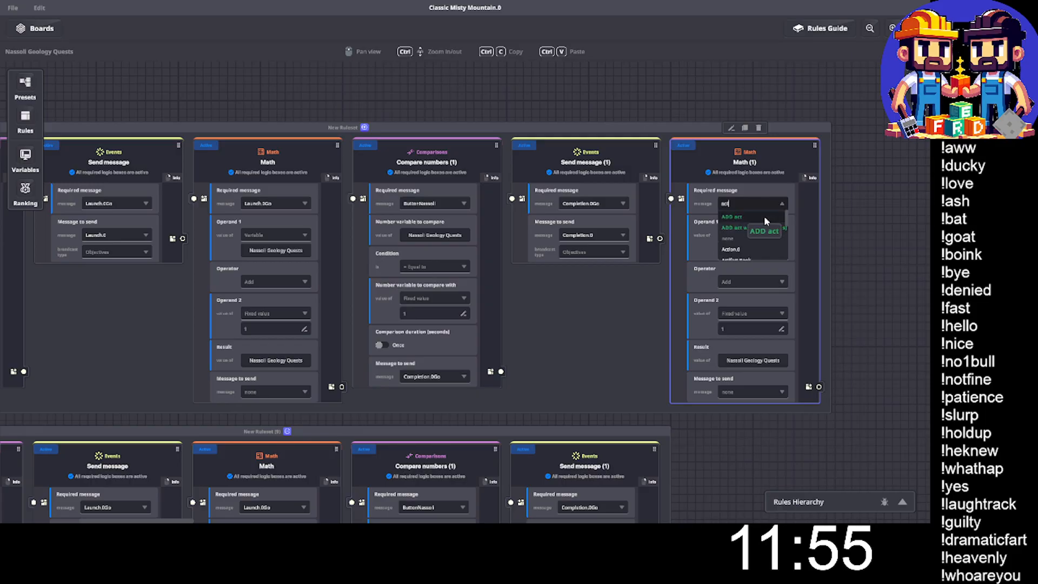
type("ion.")
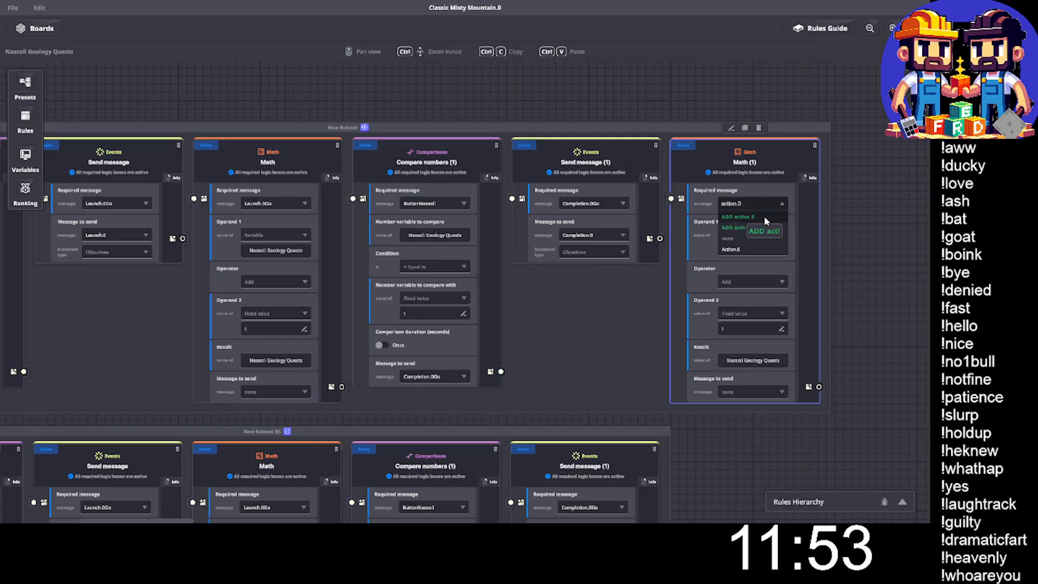
left_click(754, 250)
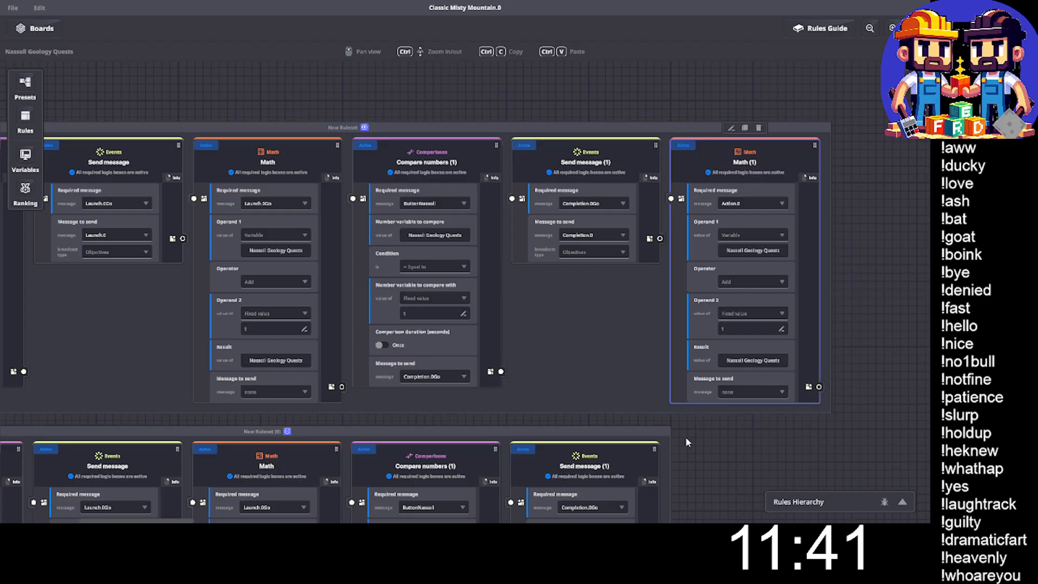
Examine the OnPlayerJoin unlock block and compare the original quest ruleset with the copied ruleset below it.
middle_click_drag(655, 452, 1008, 351)
middle_click_drag(160, 234, 307, 283)
scroll(278, 155, "up", 1)
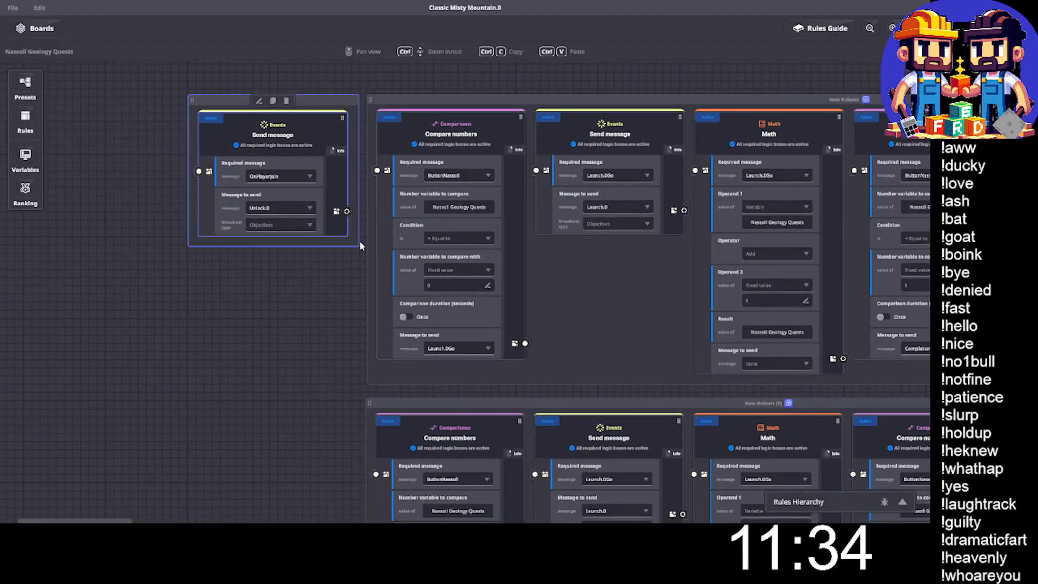
scroll(361, 249, "down", 2)
scroll(368, 268, "up", 2)
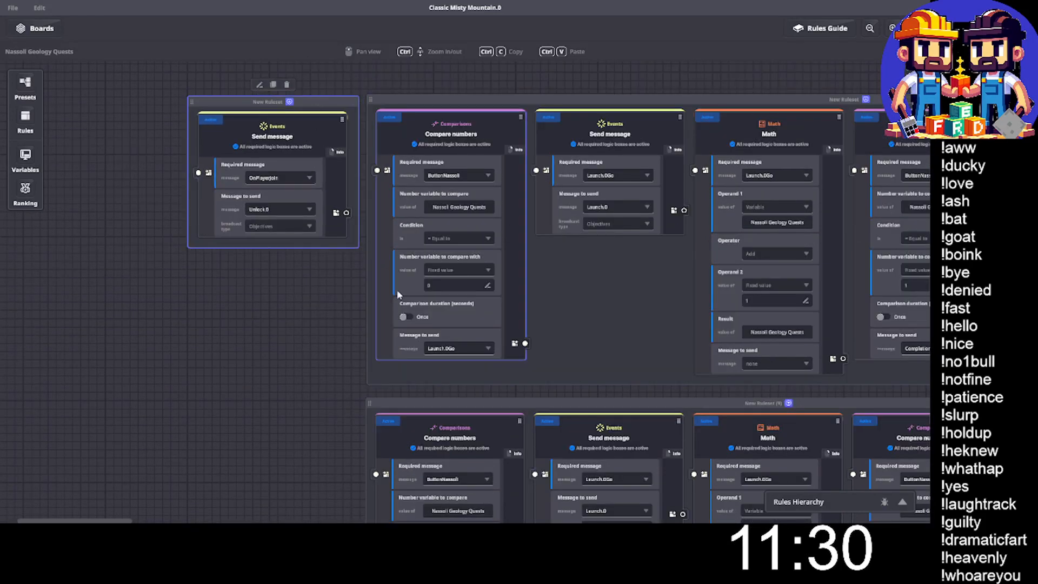
scroll(393, 301, "down", 3)
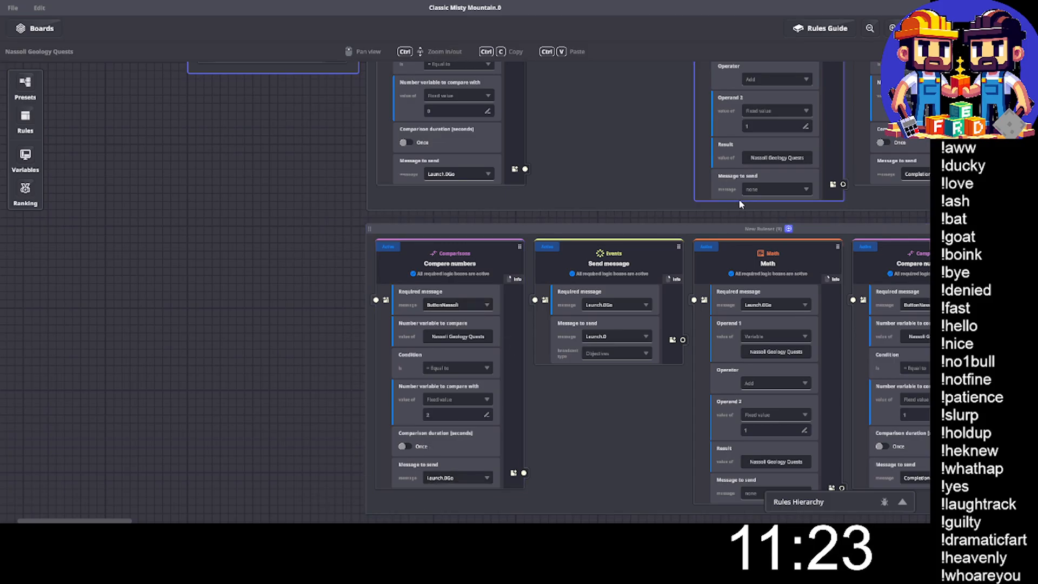
left_click_drag(739, 203, 406, 363)
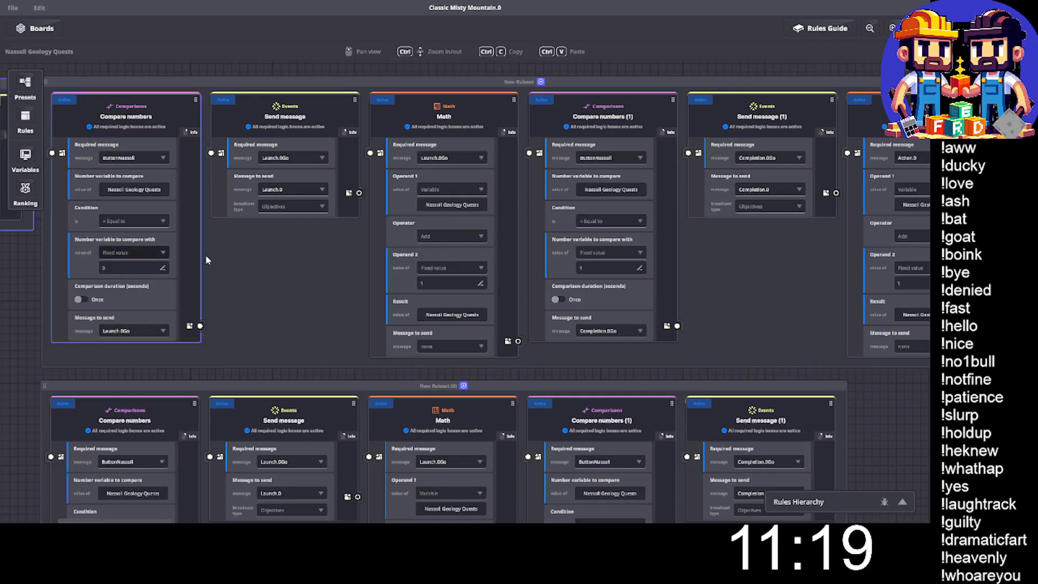
Add a new message Launch.1Go as the message to send of the first Compare numbers block in the copied ruleset.
left_click_drag(725, 287, 676, 179)
left_click_drag(117, 407, 262, 358)
left_click(314, 446)
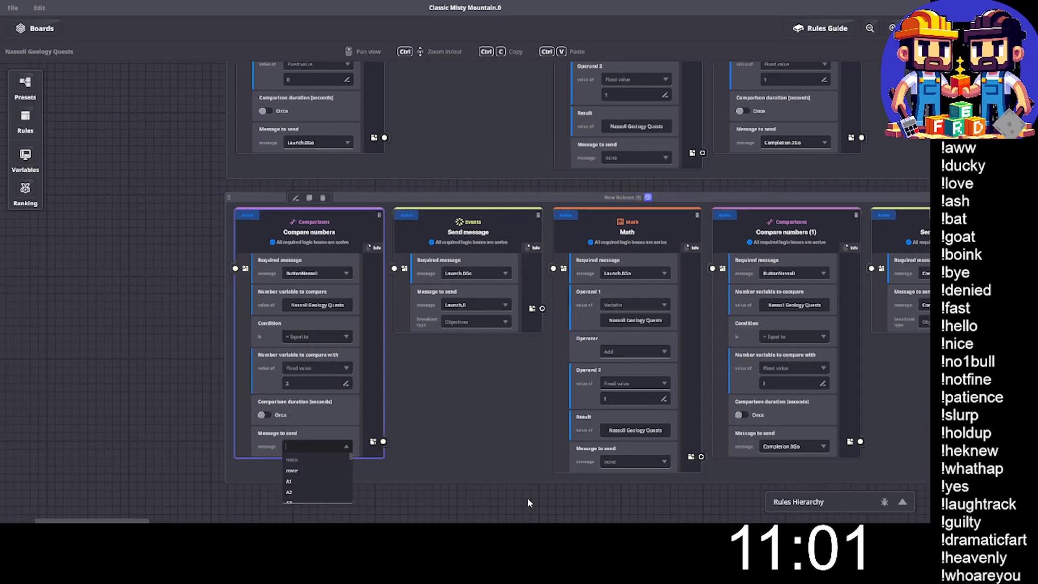
type("Launch")
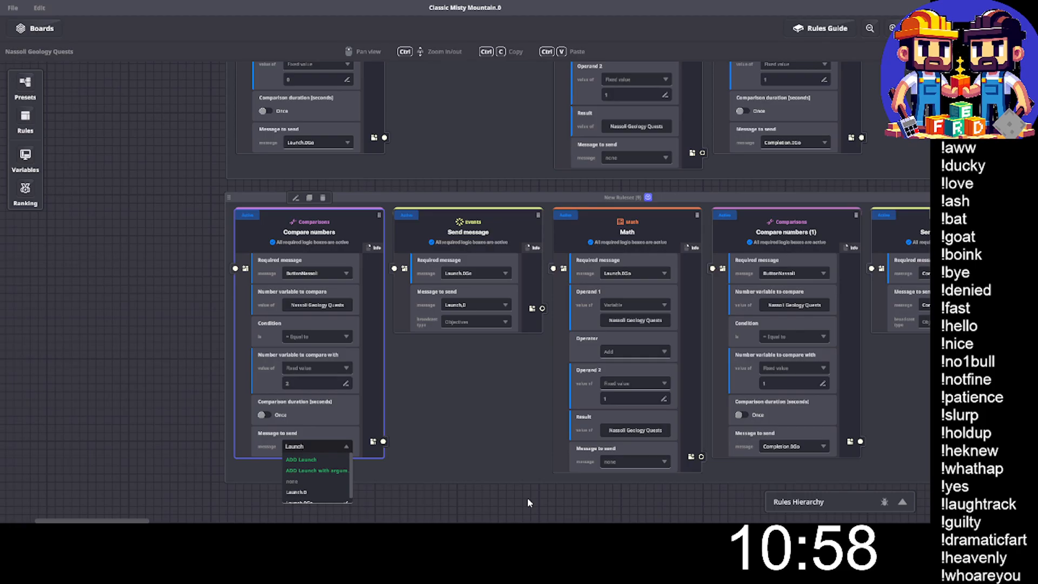
type(".1Go")
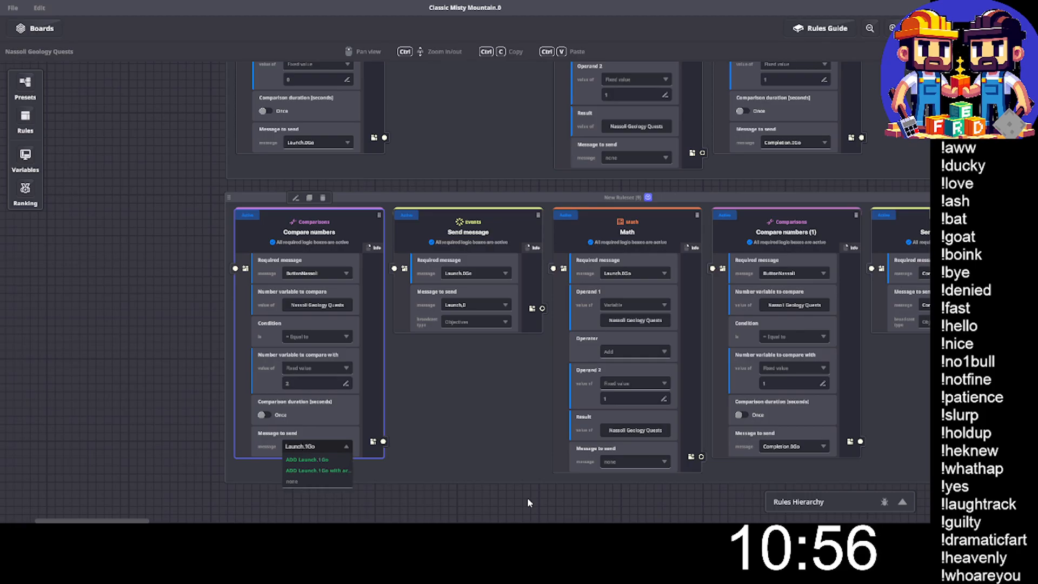
left_click(304, 461)
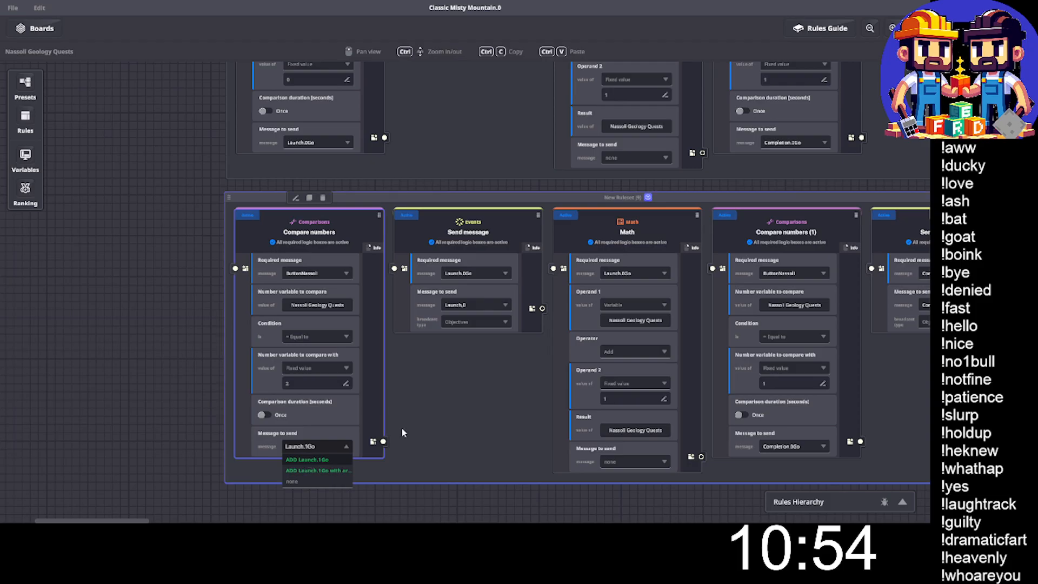
Set the copied ruleset's first Send message block to require Launch.1Go and send a new message Launch.1.
left_click(472, 276)
left_click(472, 275)
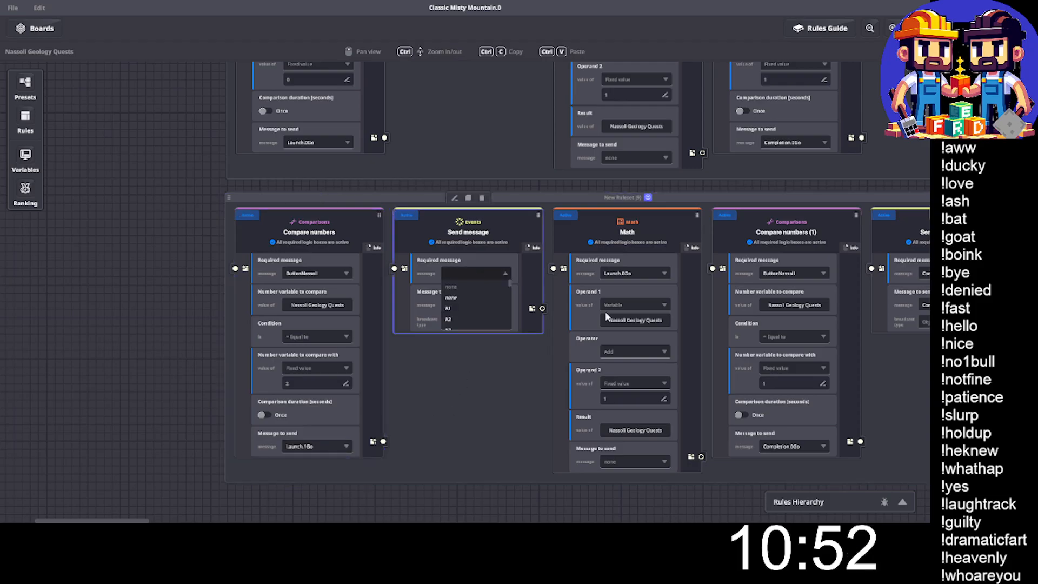
type("Launch")
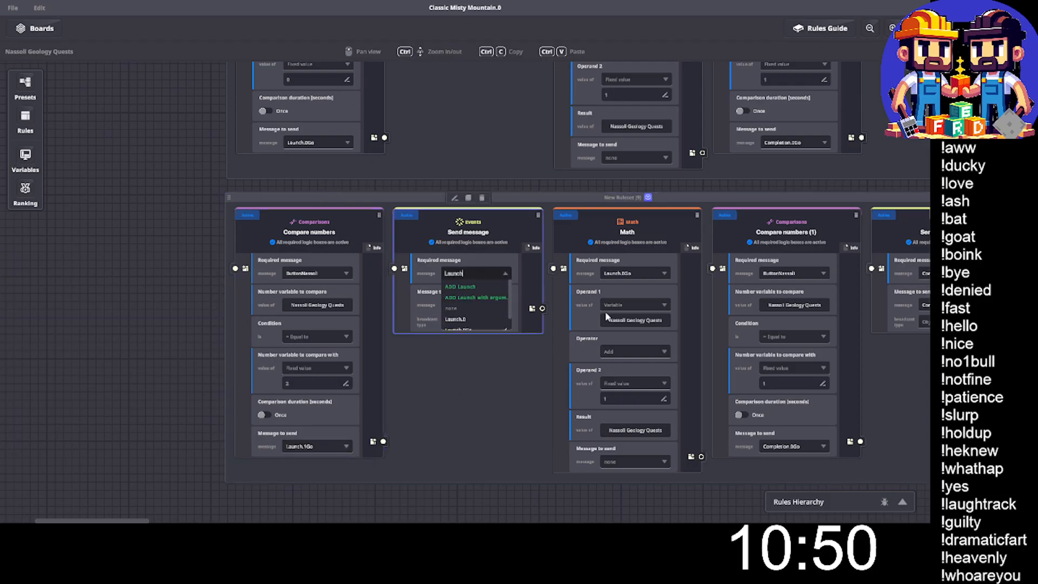
type(".1Go")
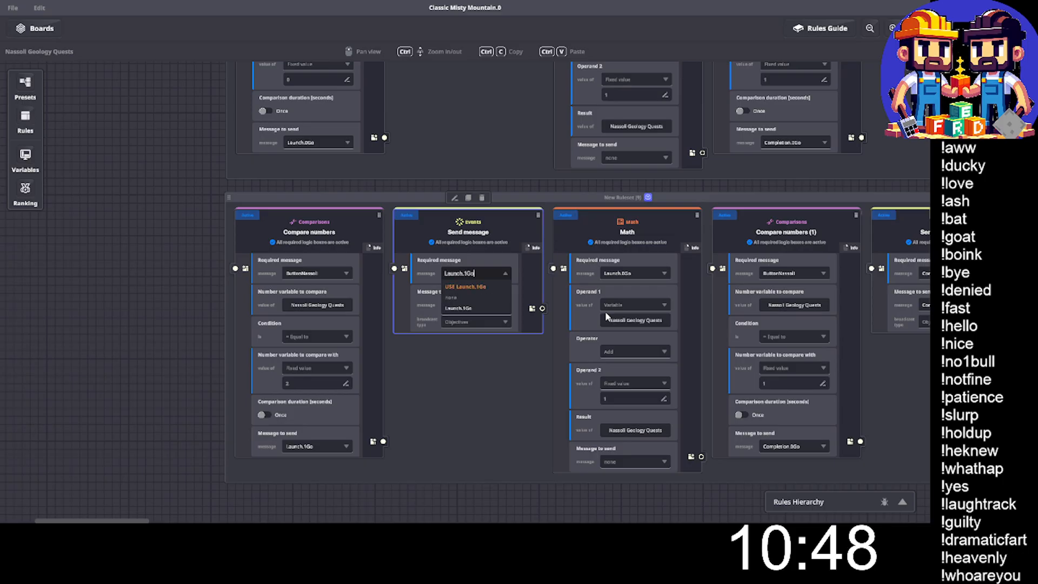
left_click(465, 286)
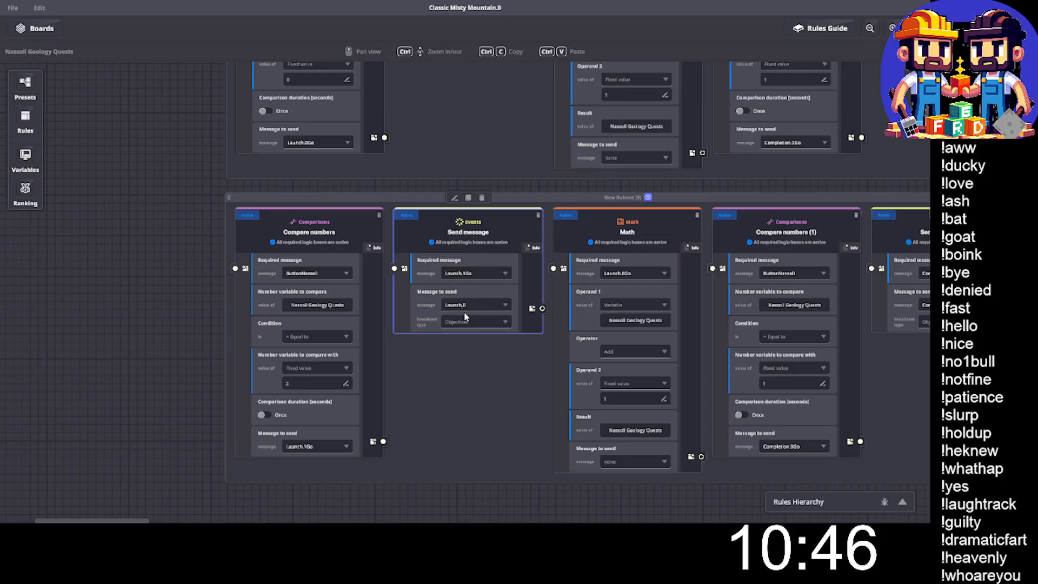
left_click(461, 305)
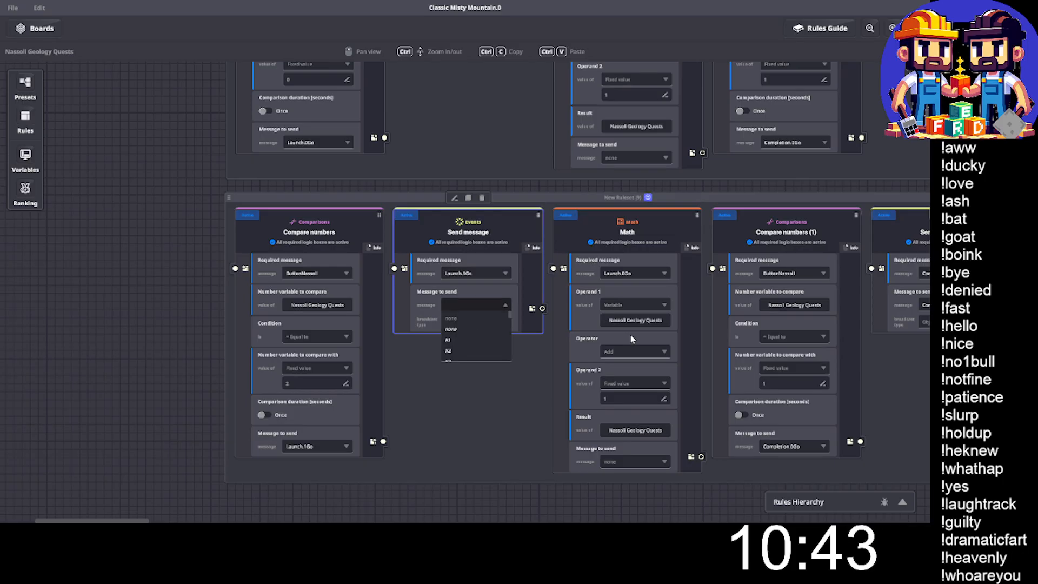
type("Launch.1")
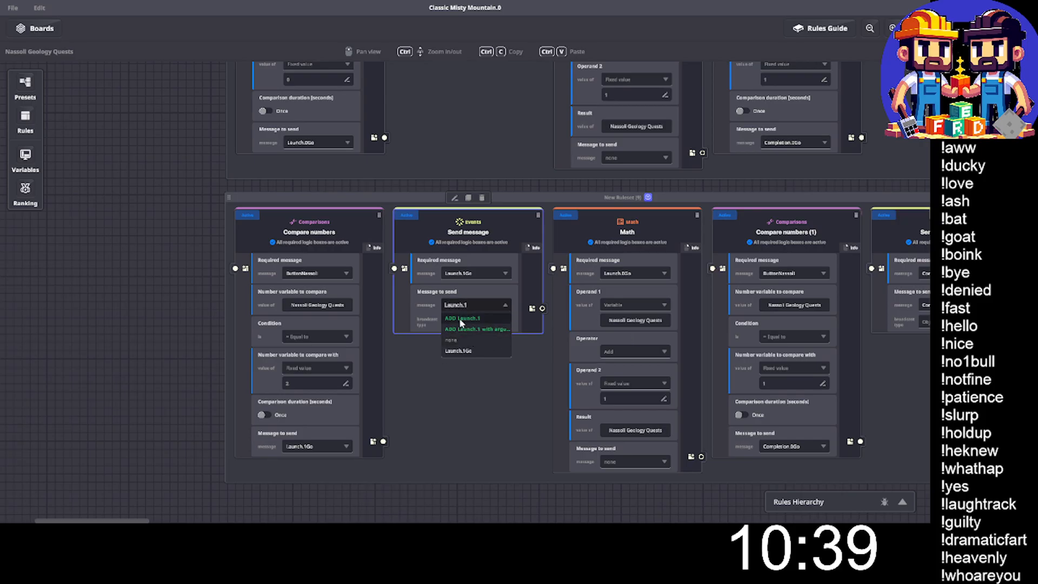
left_click(460, 319)
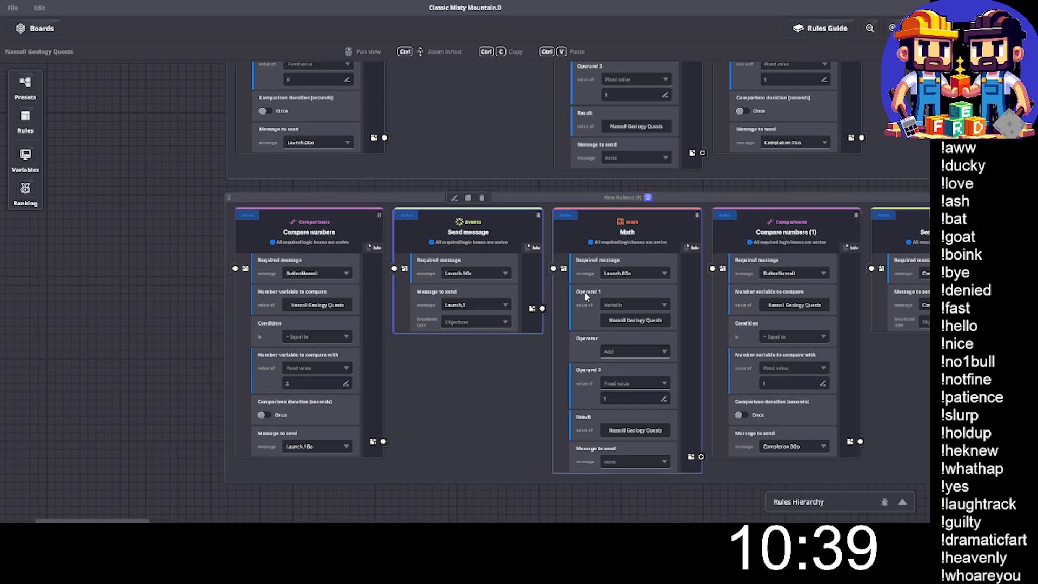
Set the required message of the copied ruleset's Math block to Launch.1Go.
left_click(634, 273)
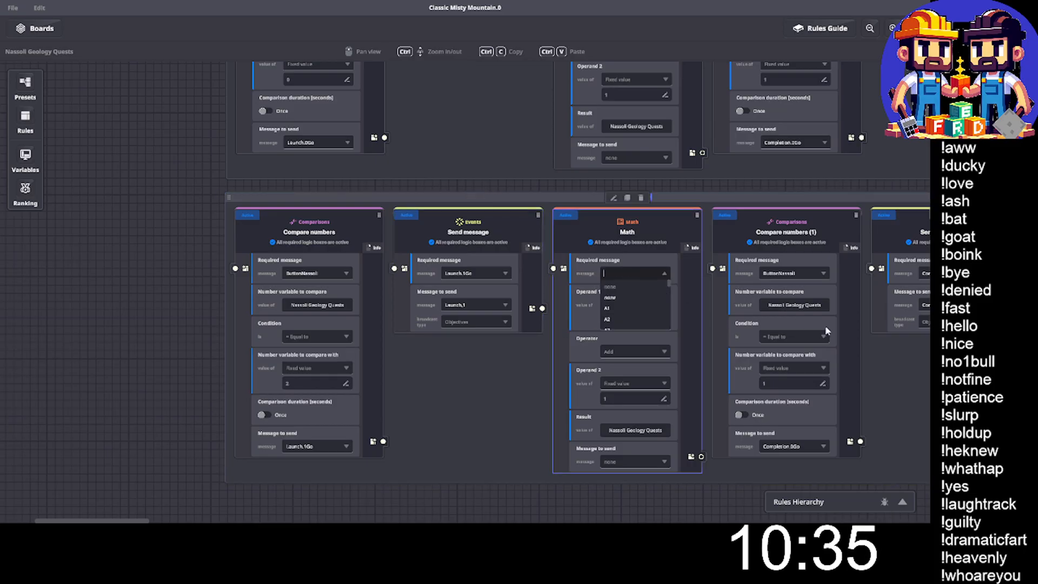
type("Launch")
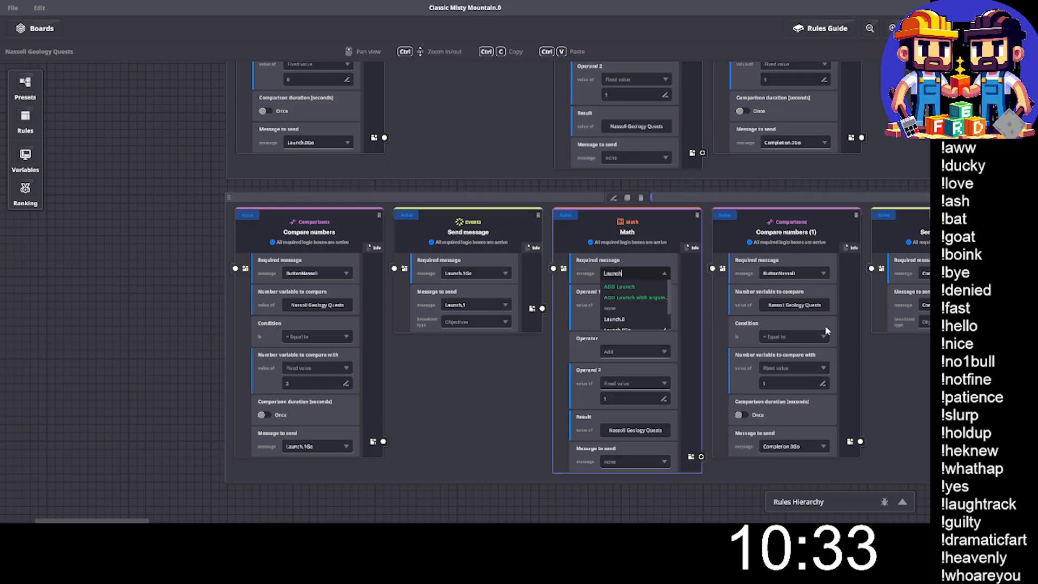
type(".1Go")
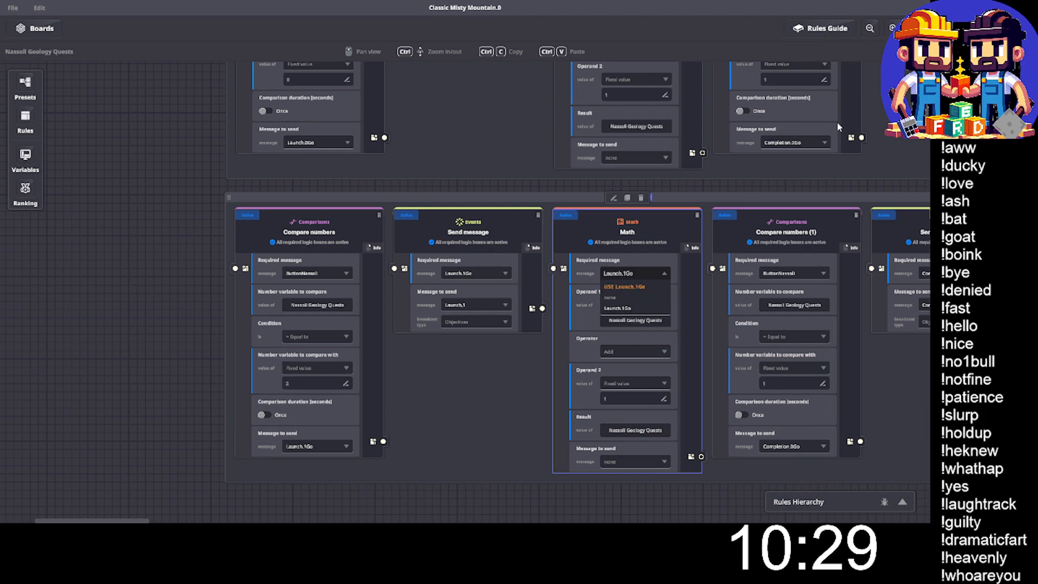
left_click(617, 307)
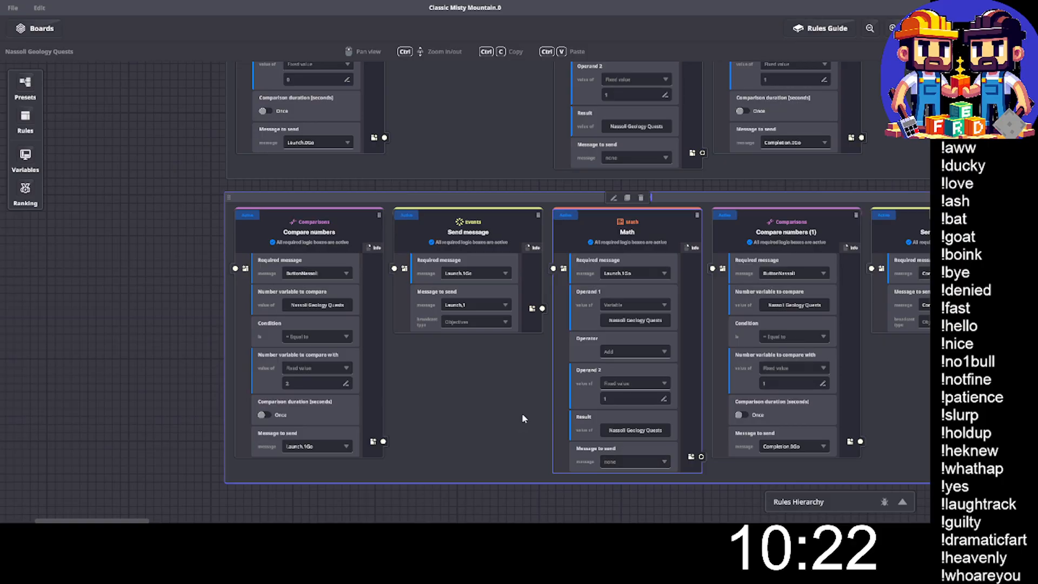
Make the copied ruleset's Compare numbers (1) block compare with 3 and send a new message Completion.1Go.
left_click_drag(524, 414, 424, 411)
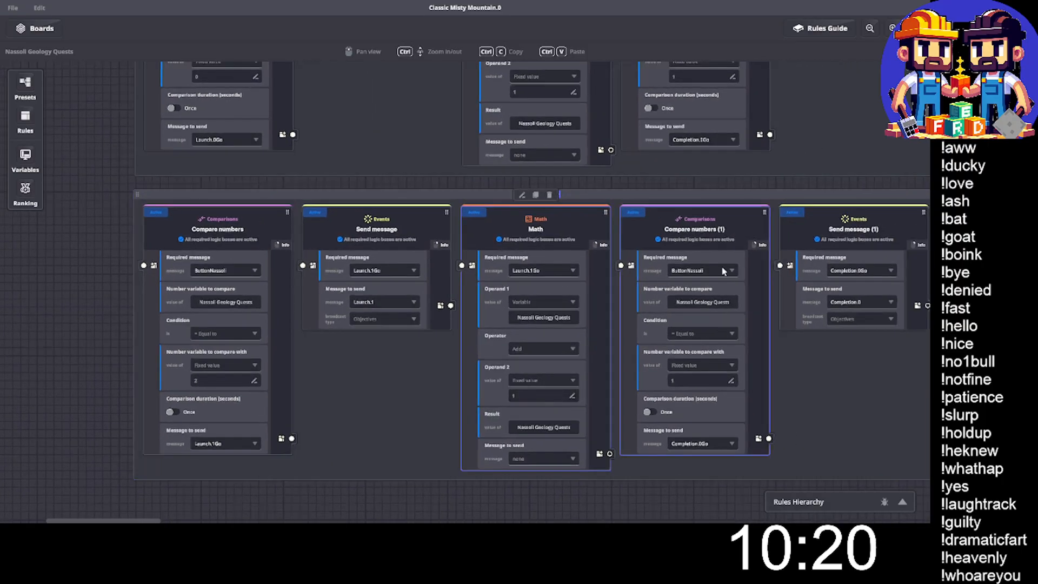
left_click(675, 380)
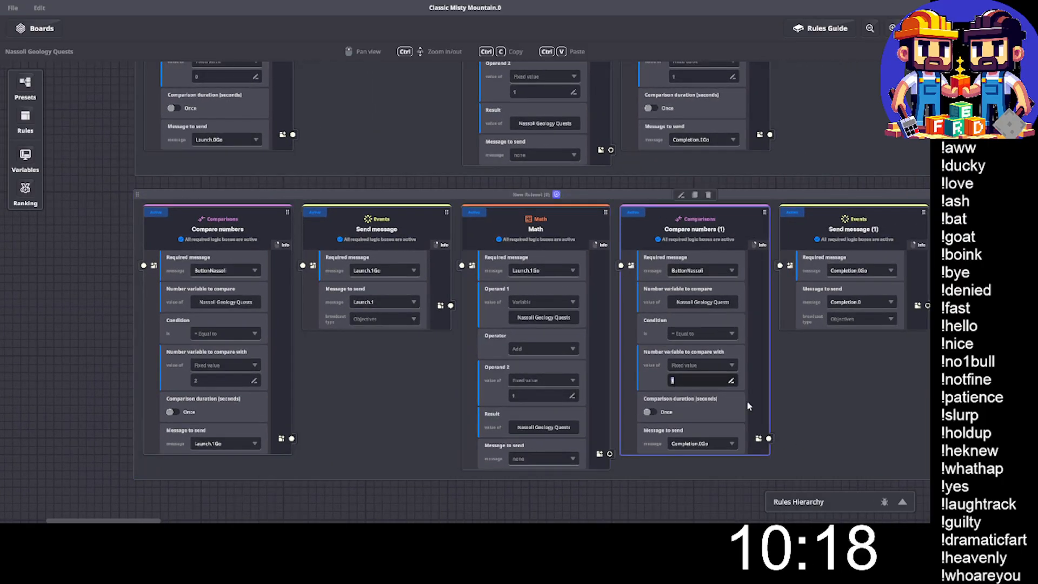
type("3")
left_click(709, 443)
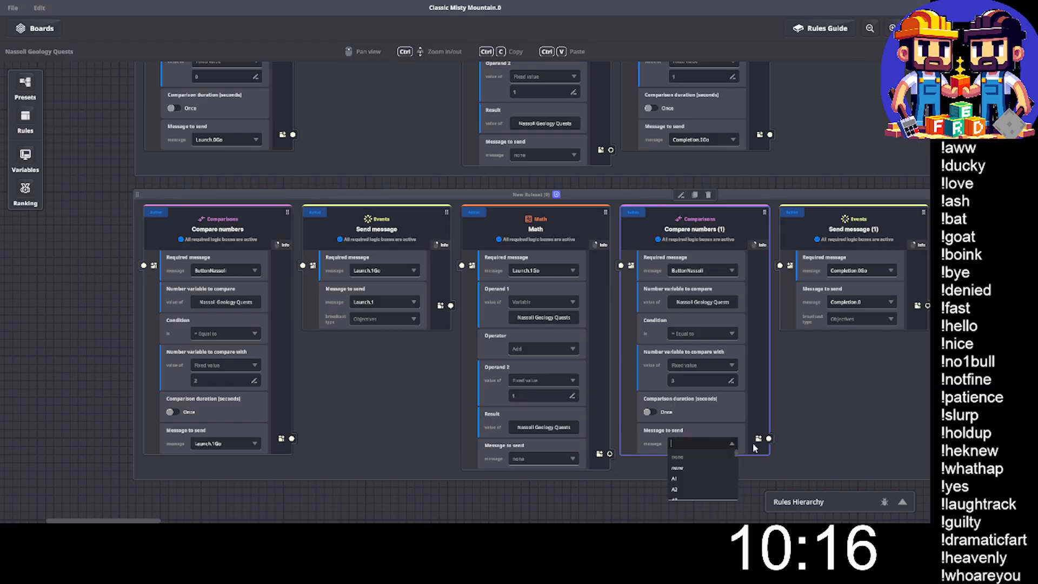
type("Complet")
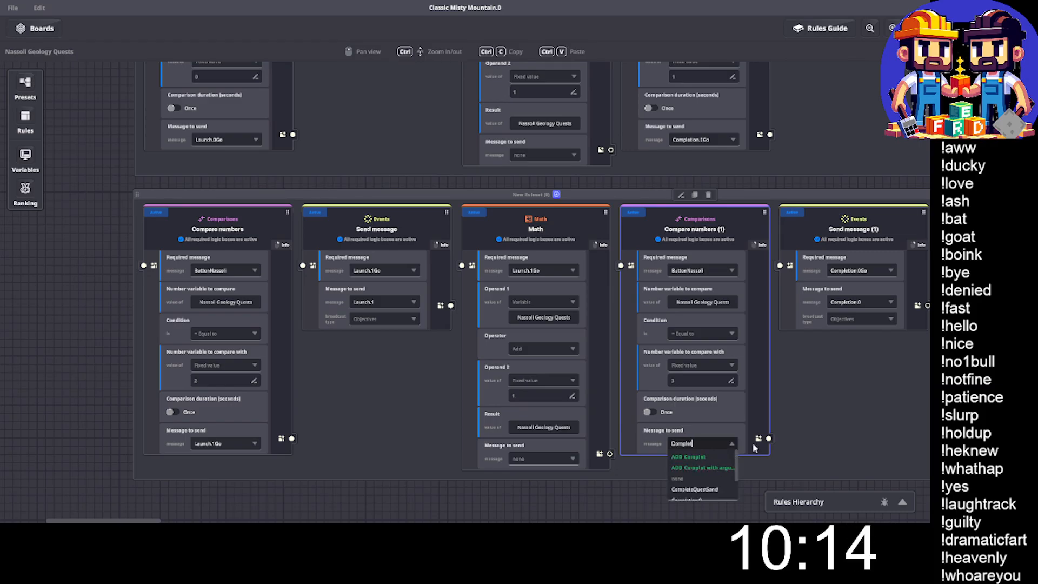
type("ion.1Go")
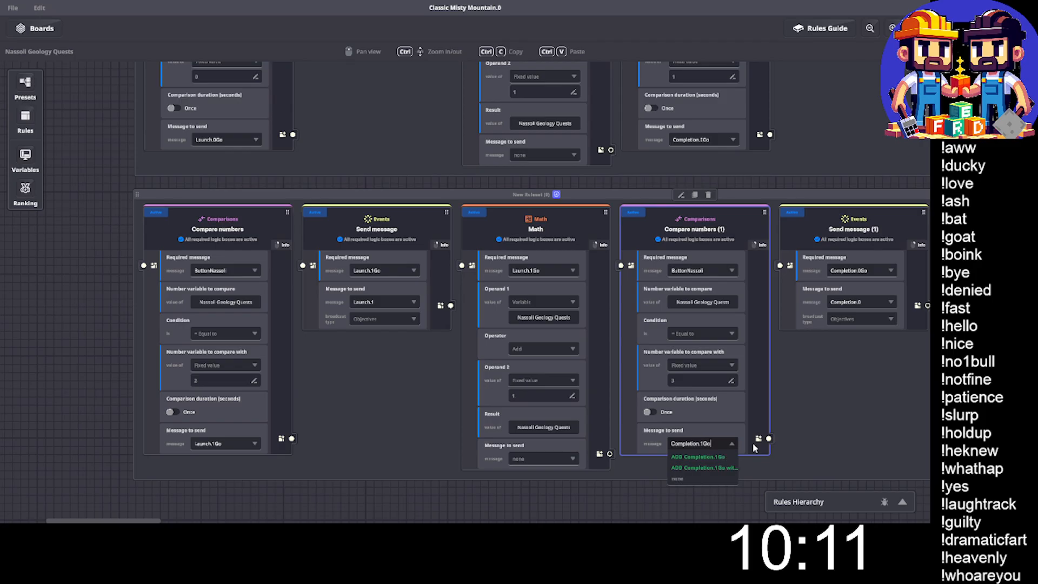
left_click(698, 457)
Set the copied ruleset's Send message (1) block to require Completion.1Go and send a new message Completion.1.
left_click(863, 271)
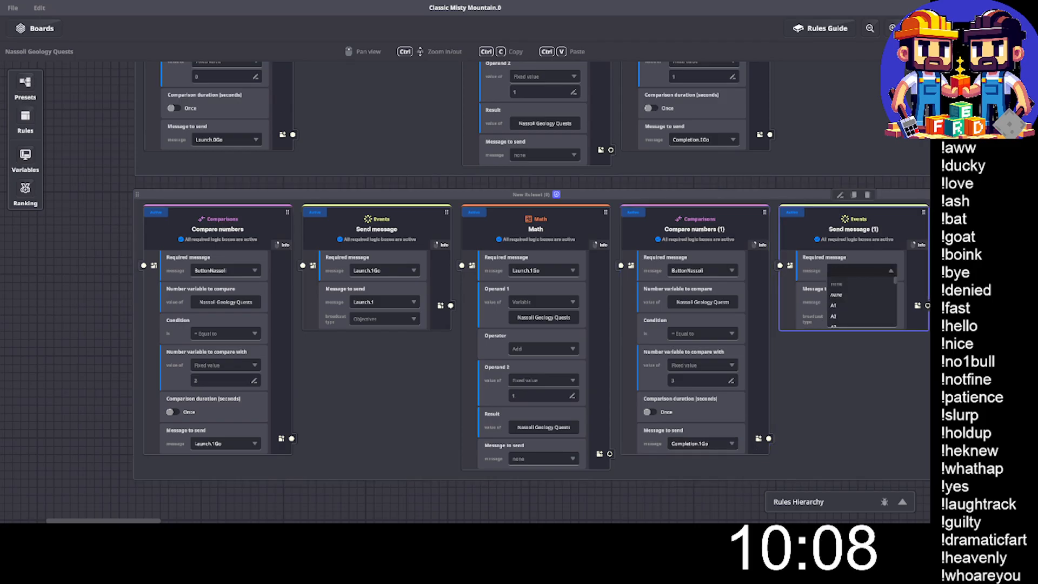
type("n.1g")
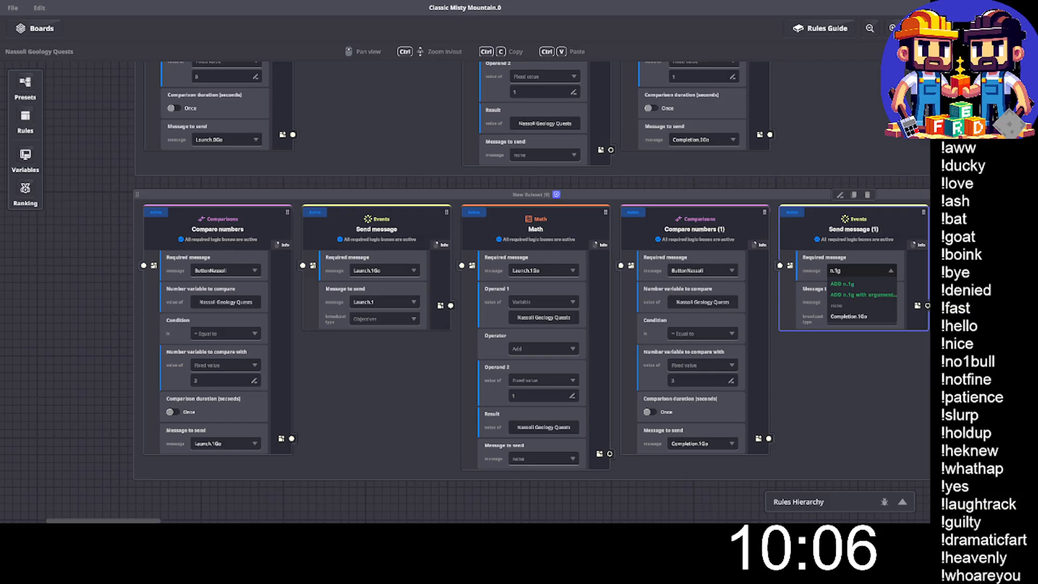
left_click(863, 316)
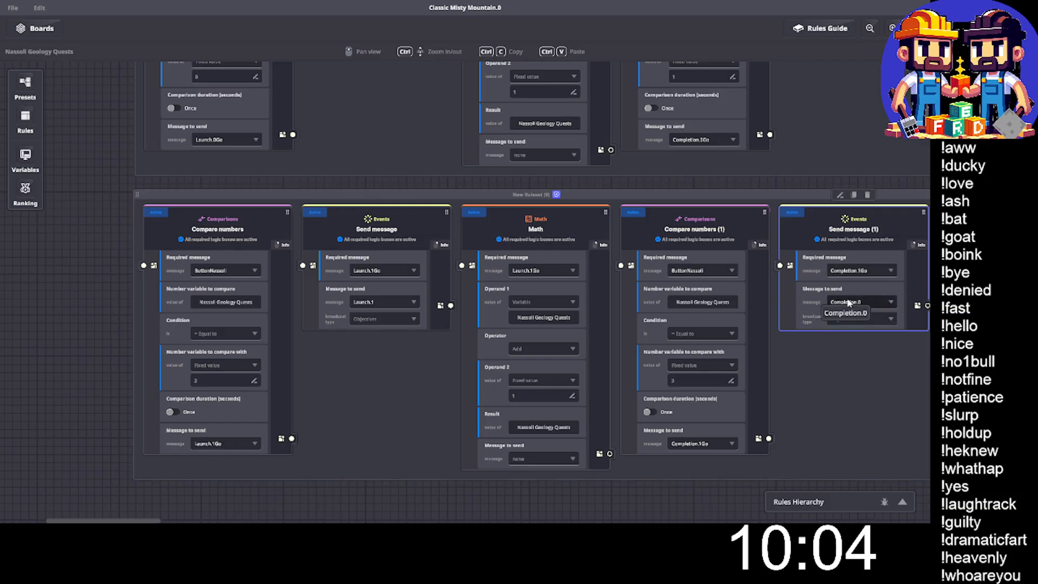
left_click(852, 301)
type("Comple")
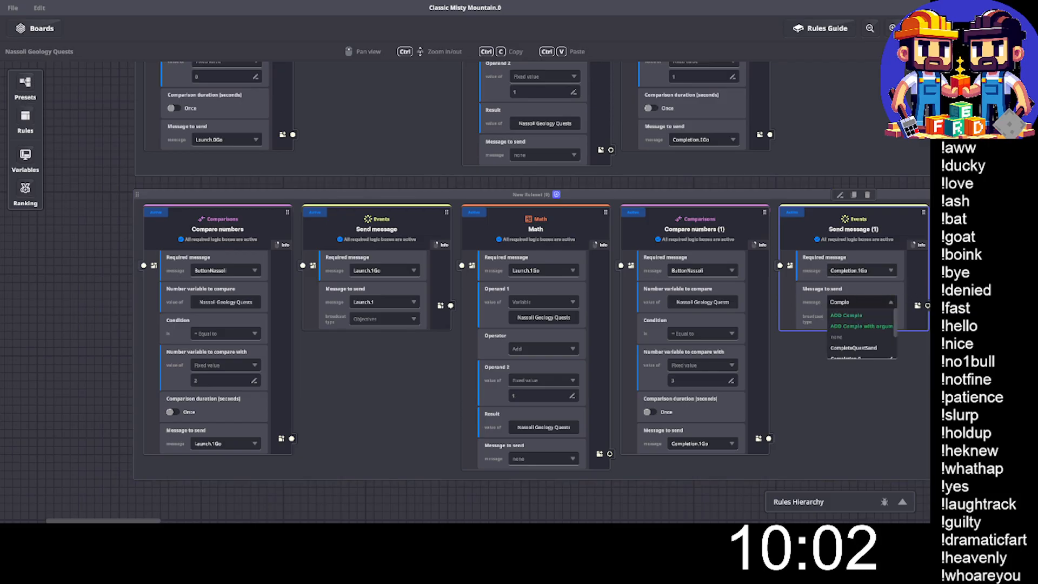
type("tion.1")
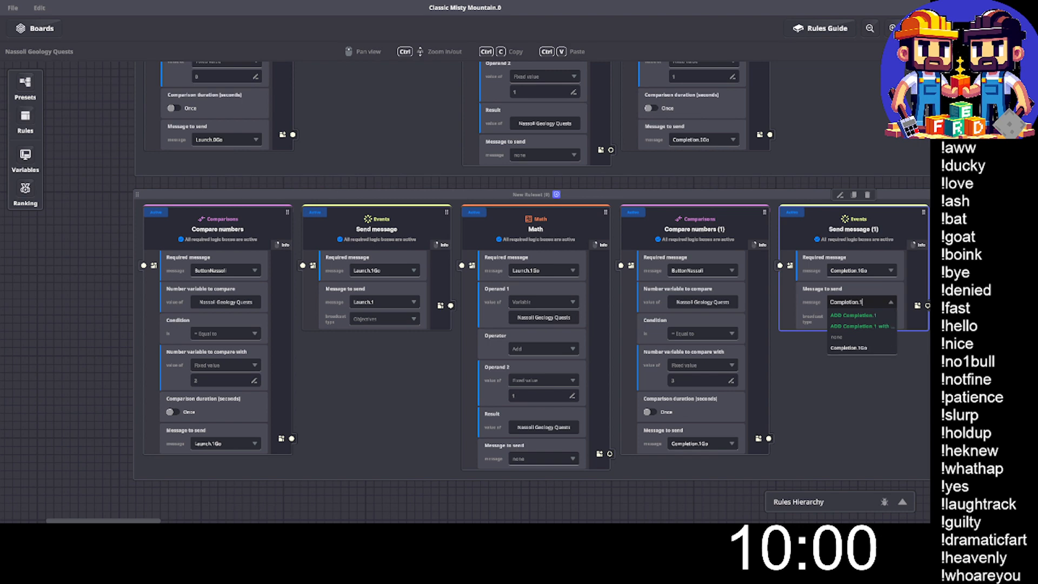
left_click(851, 318)
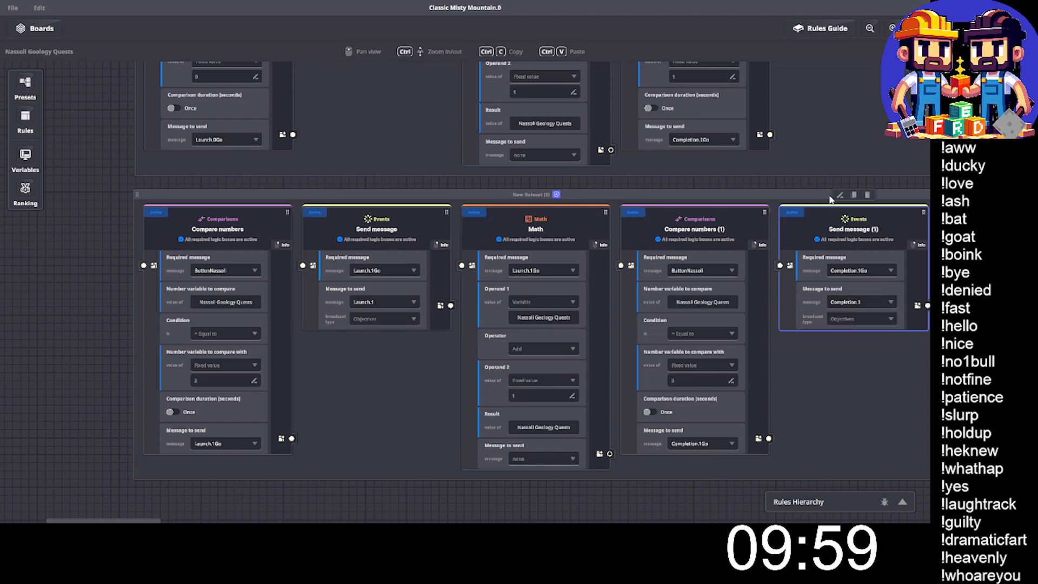
Duplicate the original ruleset's Math (1) block and move the duplicate to the end of the copied ruleset.
middle_click_drag(824, 199, 322, 472)
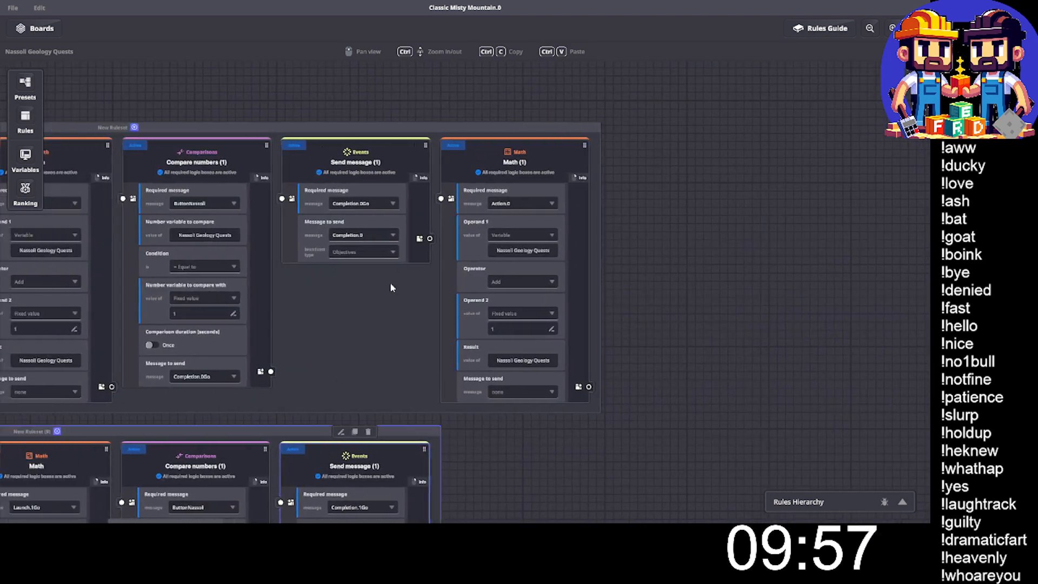
left_click(552, 170)
left_click(515, 128)
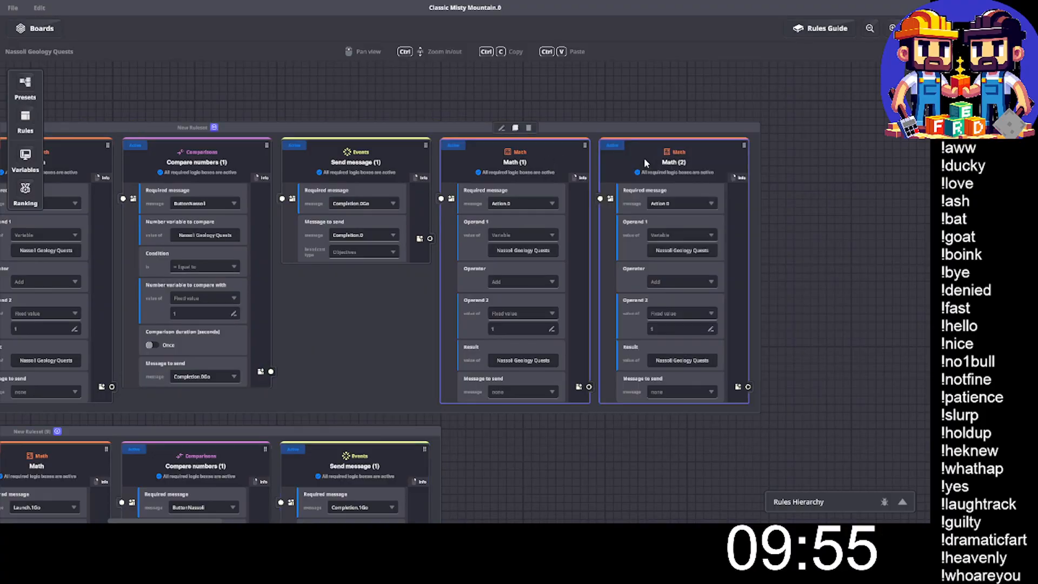
left_click_drag(644, 157, 449, 364)
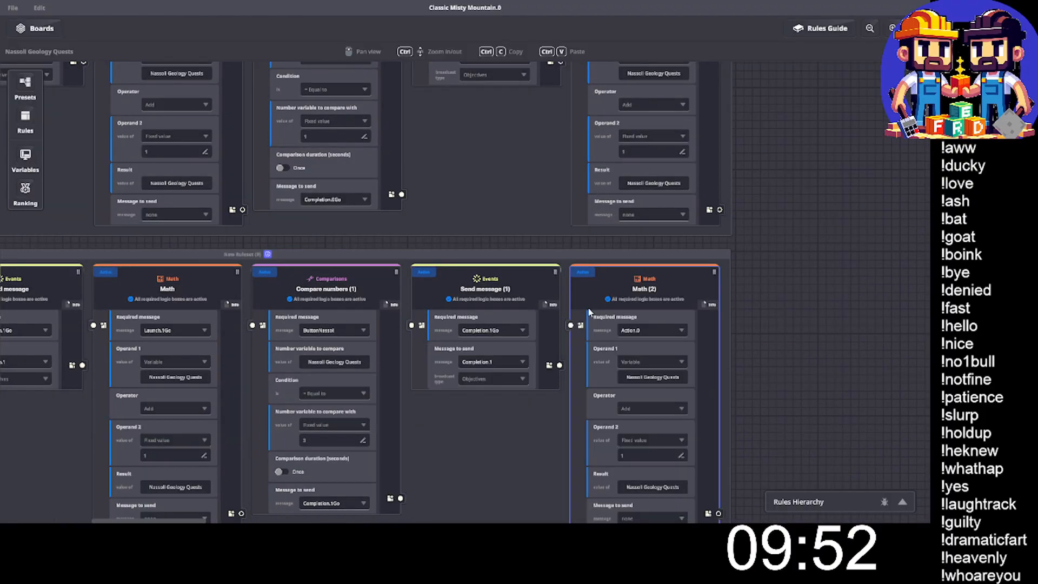
Add a new message Action.1 as the required message of the copied ruleset's last Math block, and exit the rules' full view.
scroll(643, 232, "down", 4)
left_click(636, 214)
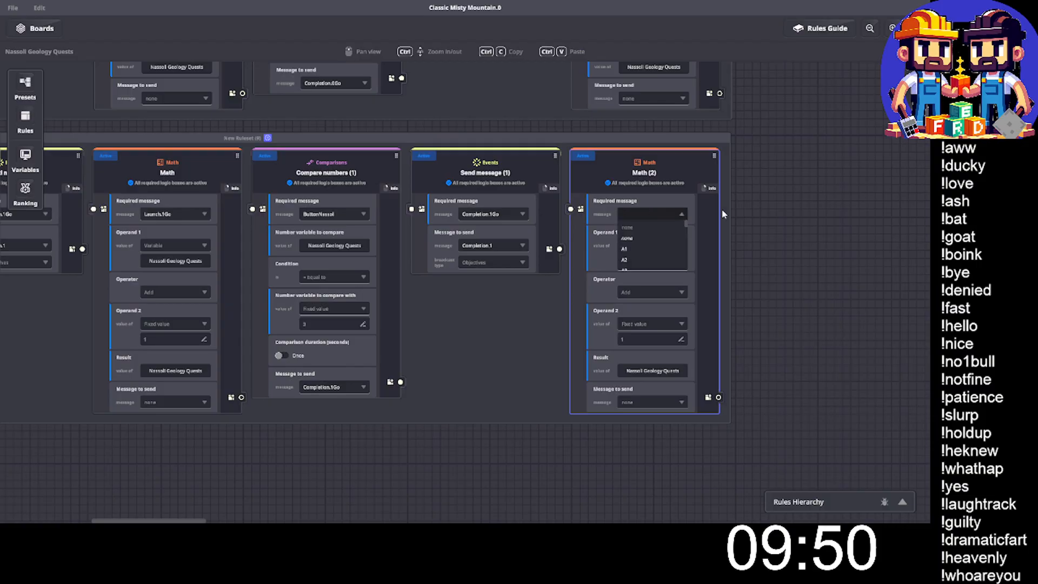
type("Action")
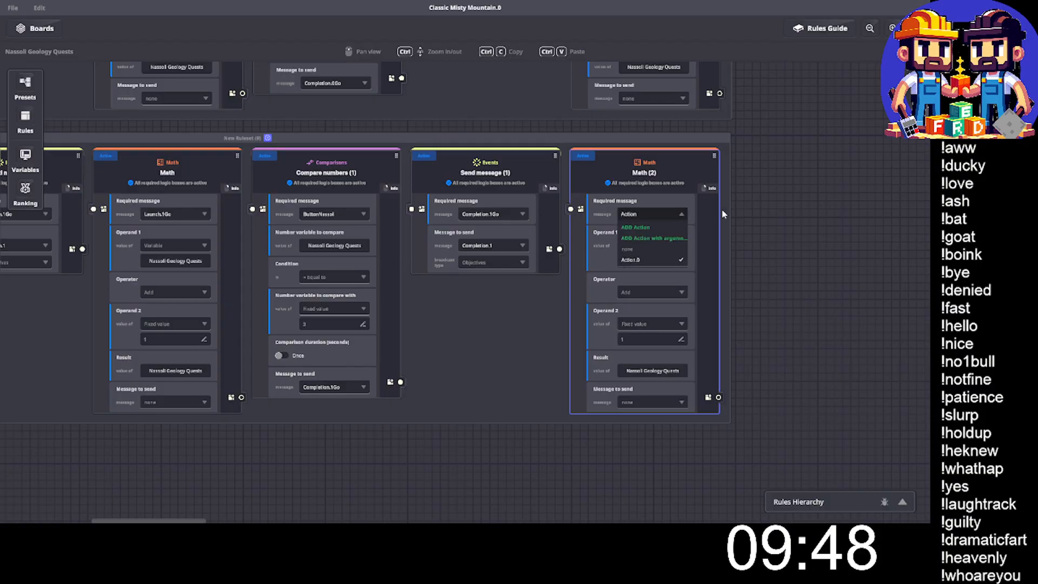
type(".1")
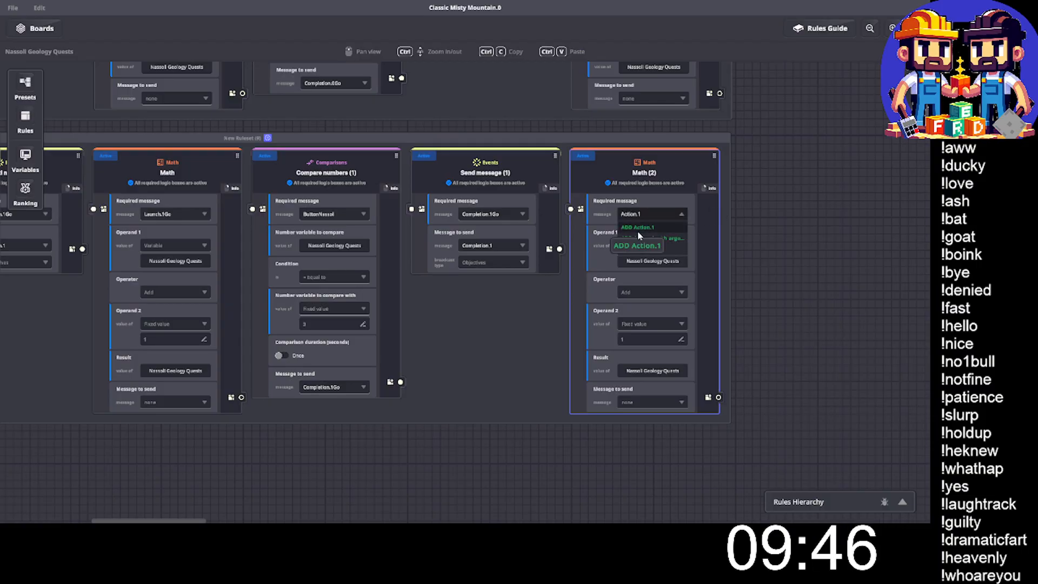
left_click(637, 230)
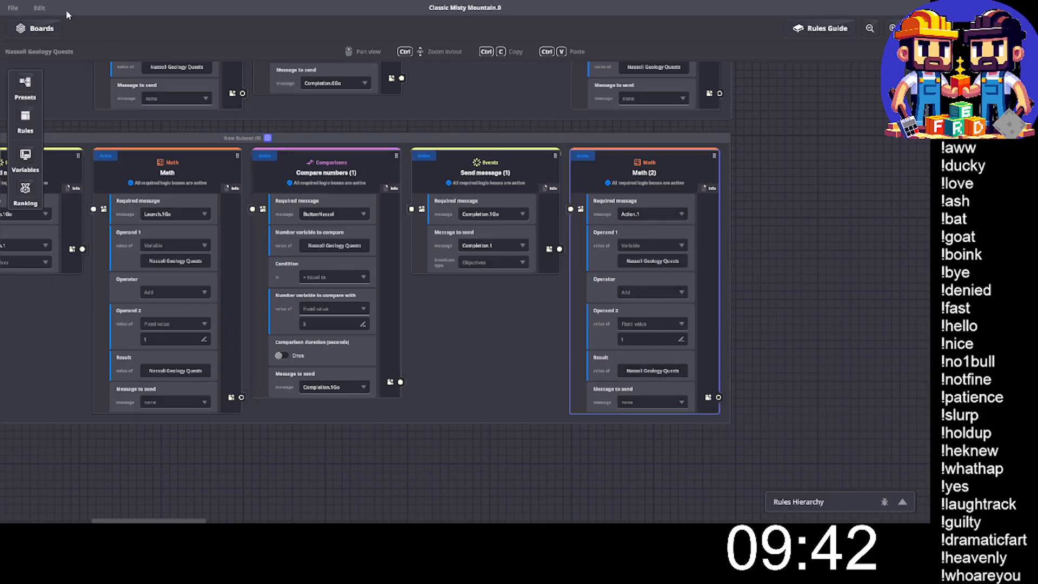
middle_click_drag(327, 369, 706, 395)
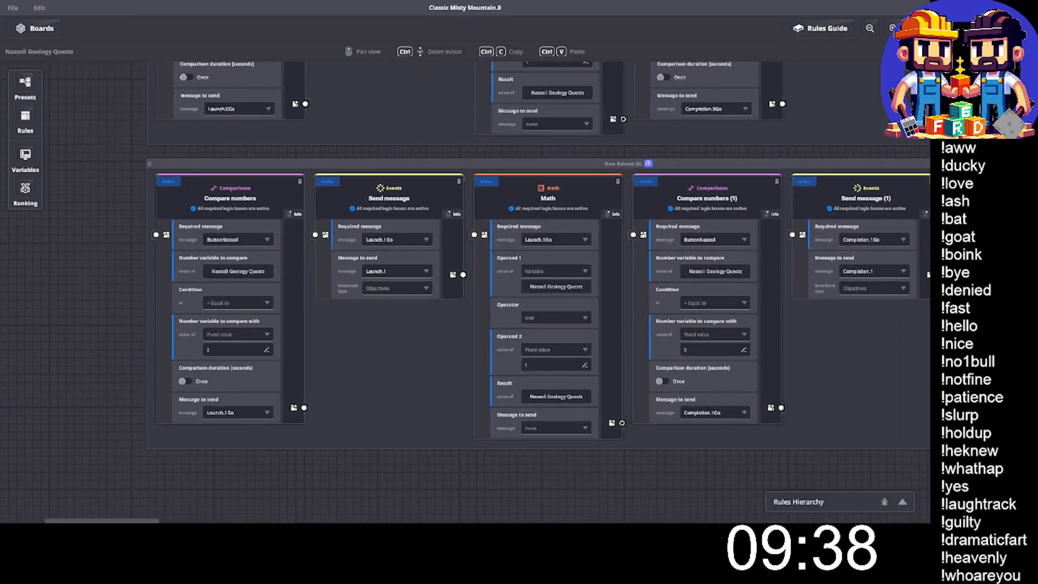
left_click(915, 28)
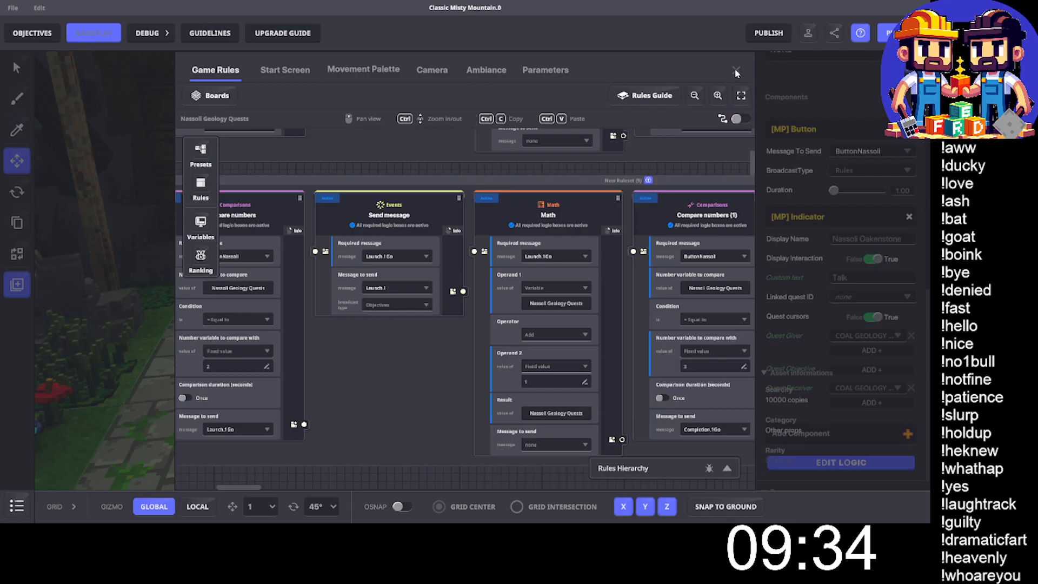
Add a new objective to the experience and name it Iron Geology Quest.
left_click(37, 35)
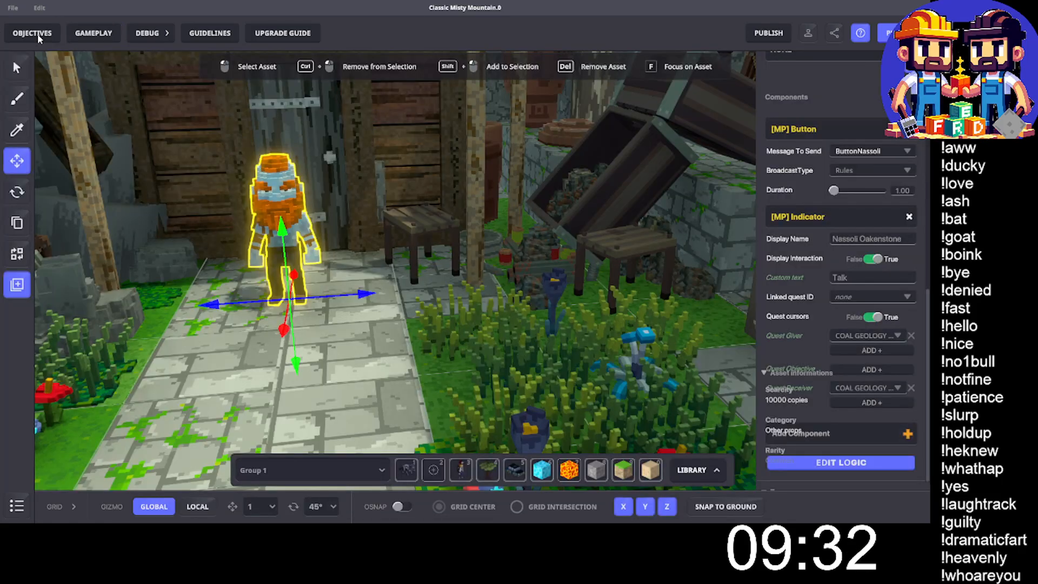
left_click(37, 33)
left_click(441, 152)
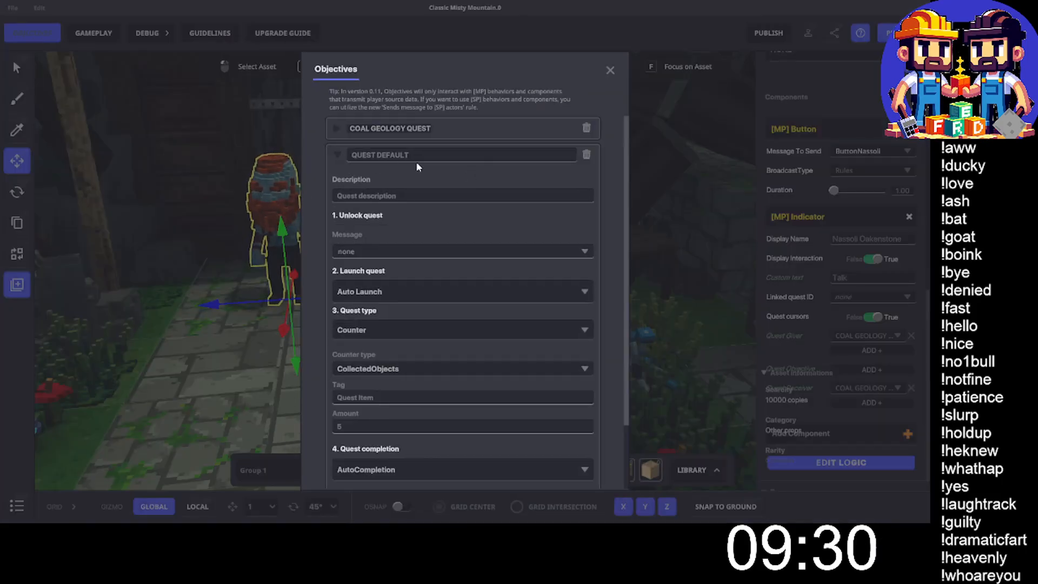
type("I")
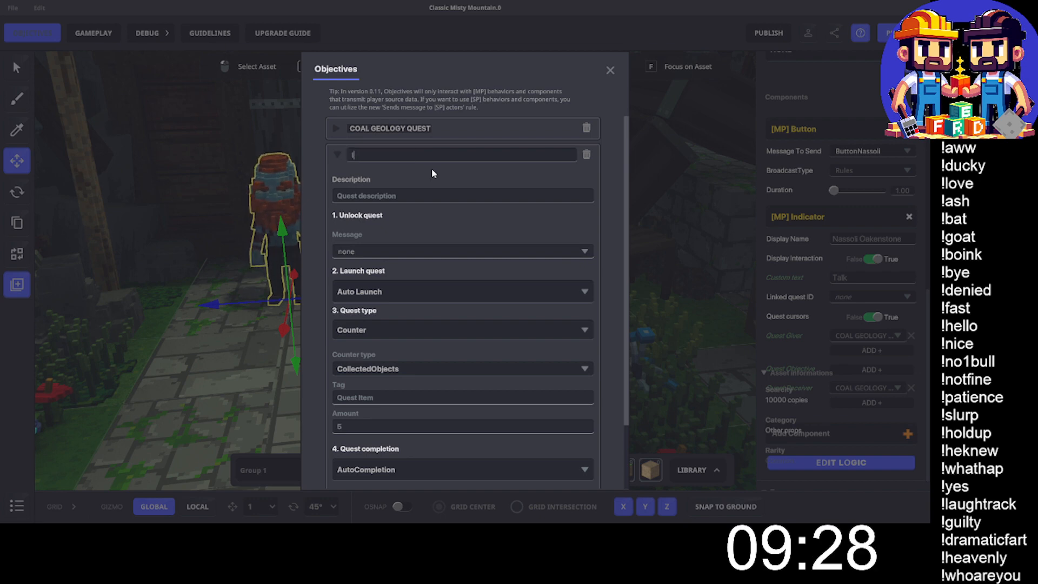
type("ron Geology ")
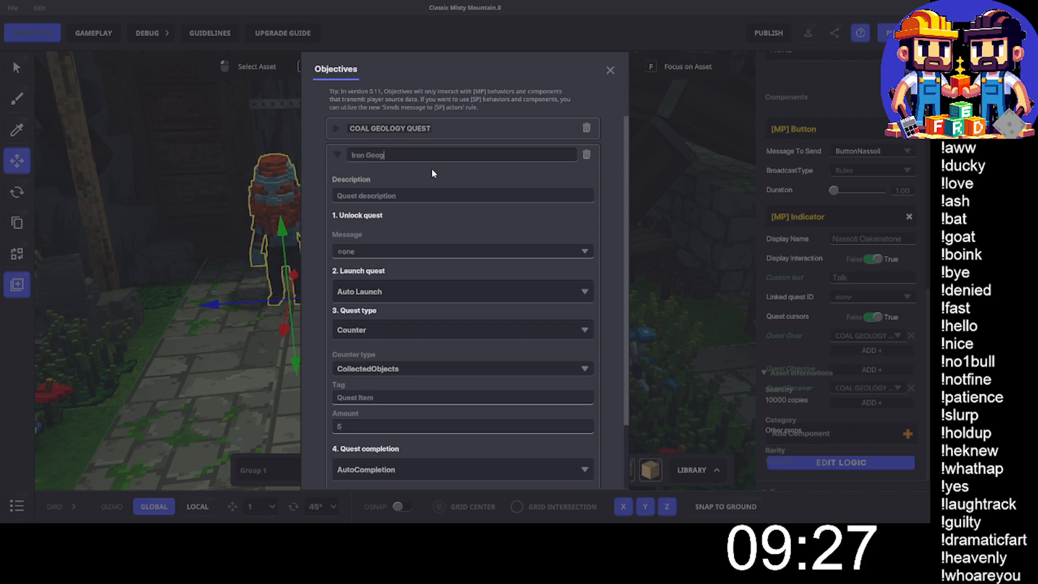
type("Quest")
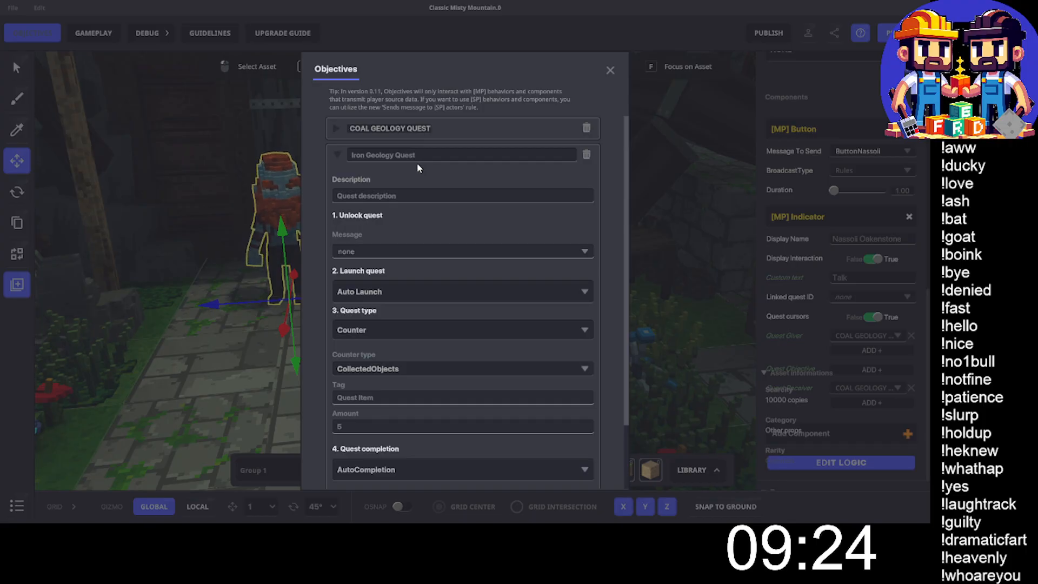
key("Return")
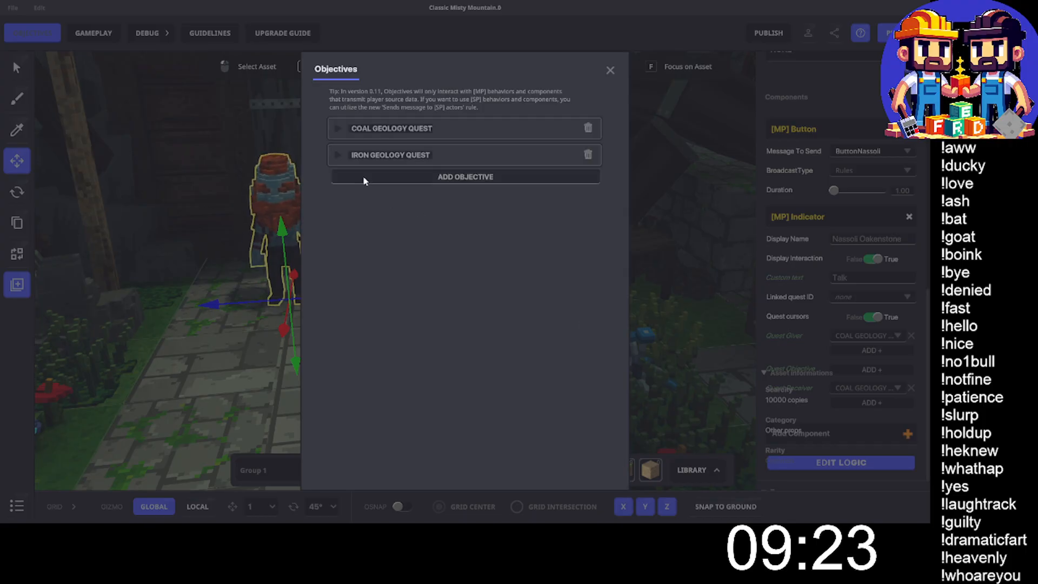
Check the Coal Geology Quest's settings for reference and give the Iron Geology Quest the description "Collect 20 Iron!".
left_click(359, 133)
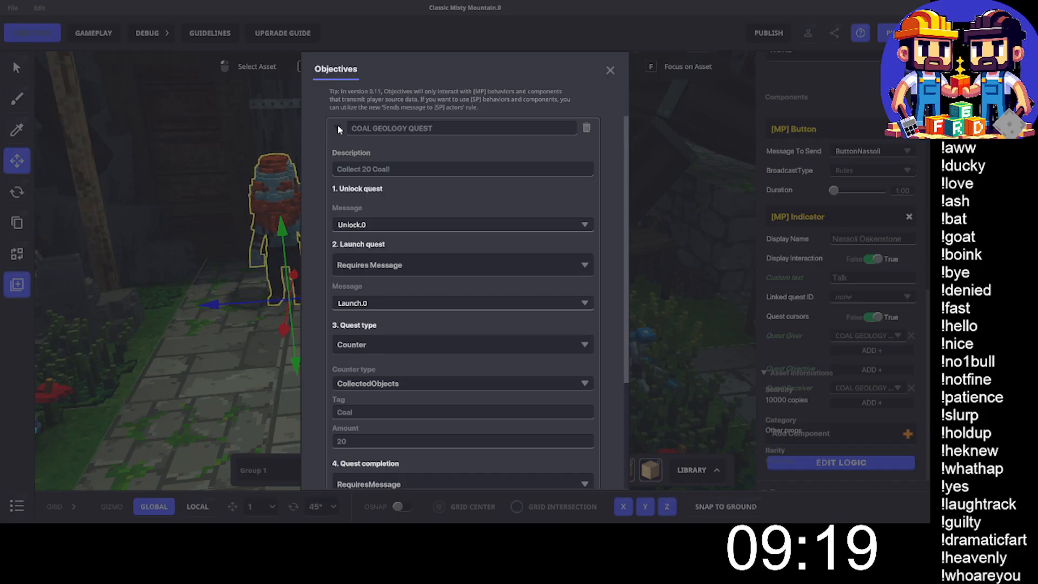
left_click(338, 127)
left_click(335, 155)
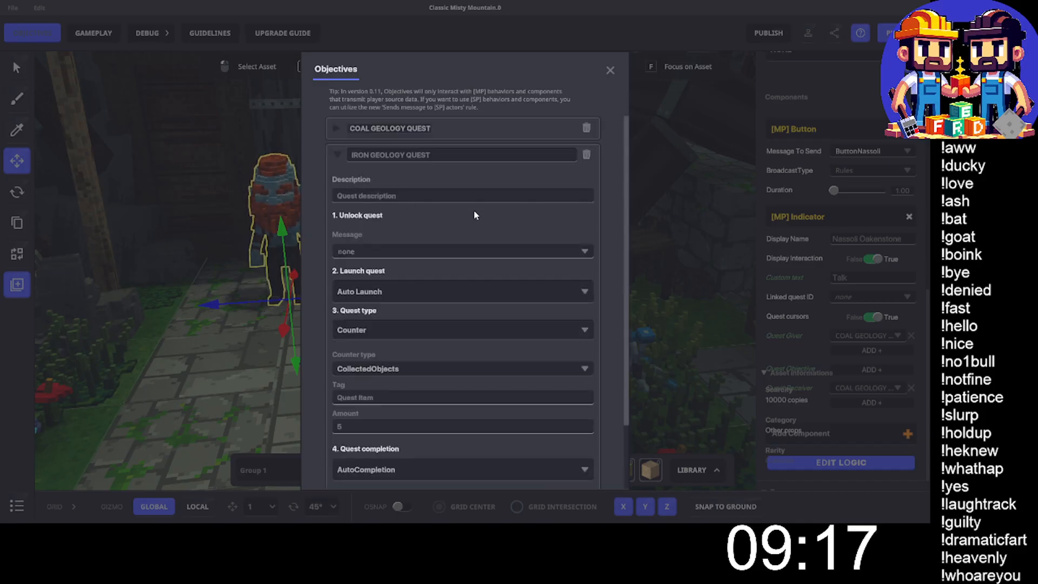
left_click(363, 197)
type("C")
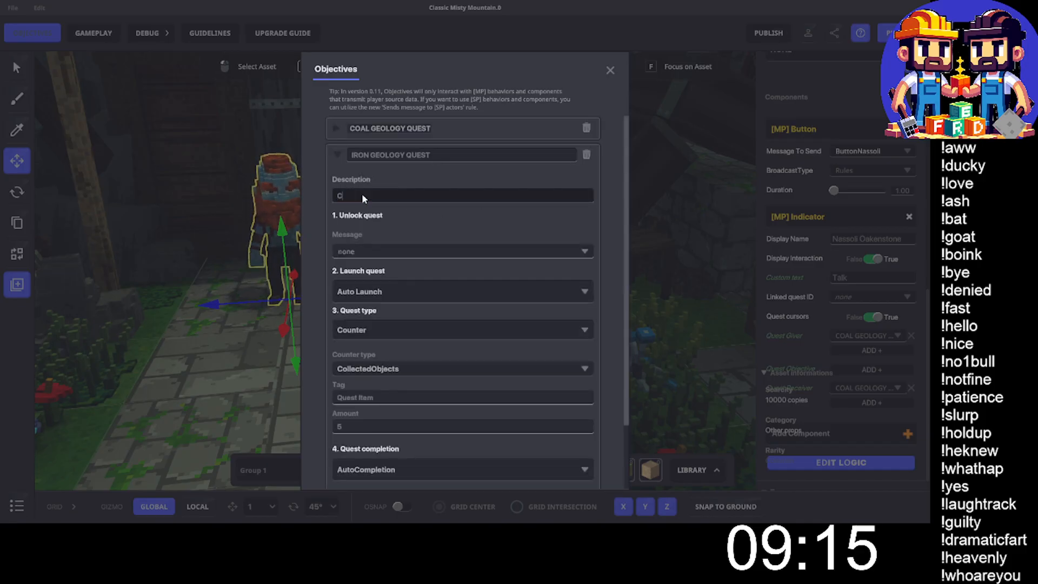
type("ollect")
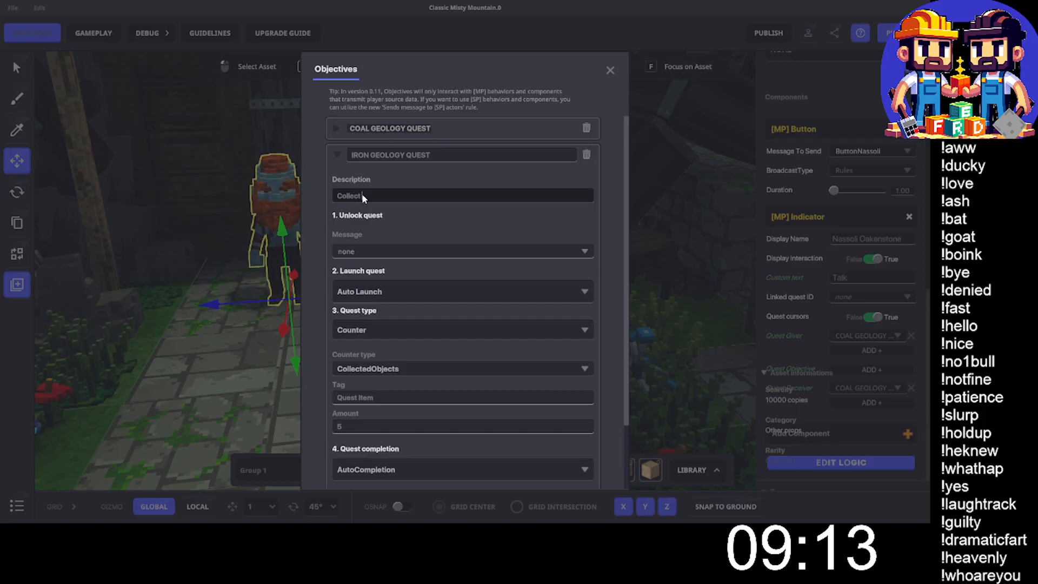
type(" 20")
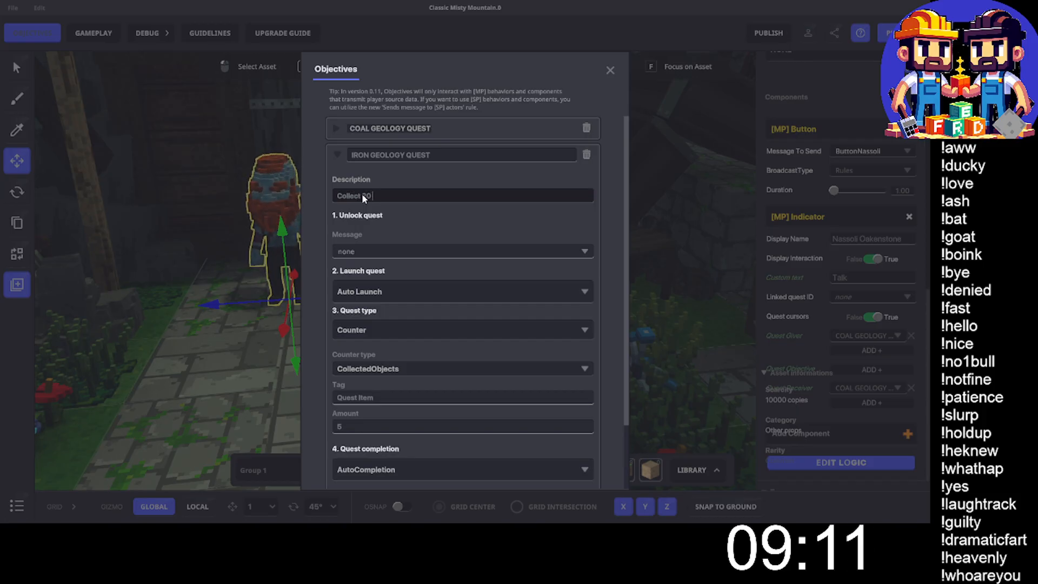
type(" Iron")
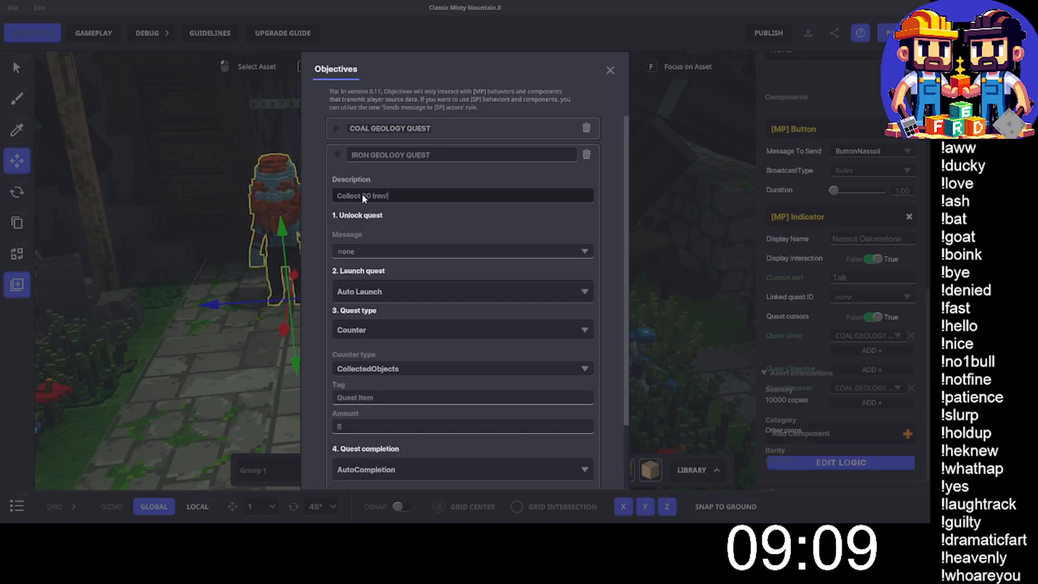
type("!")
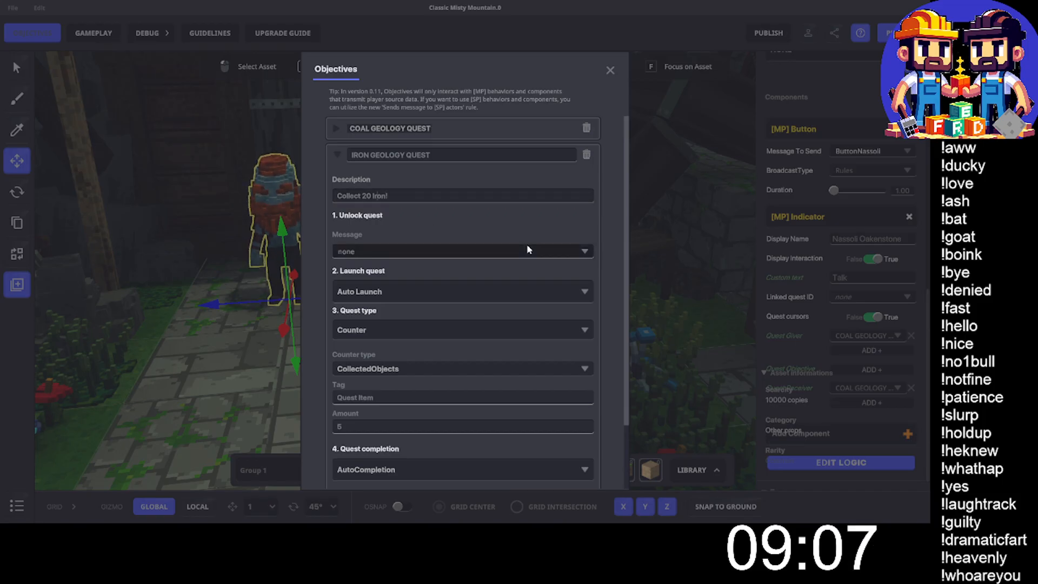
Set the Iron Geology Quest's unlock message to the existing message Unlock.0.
left_click(387, 249)
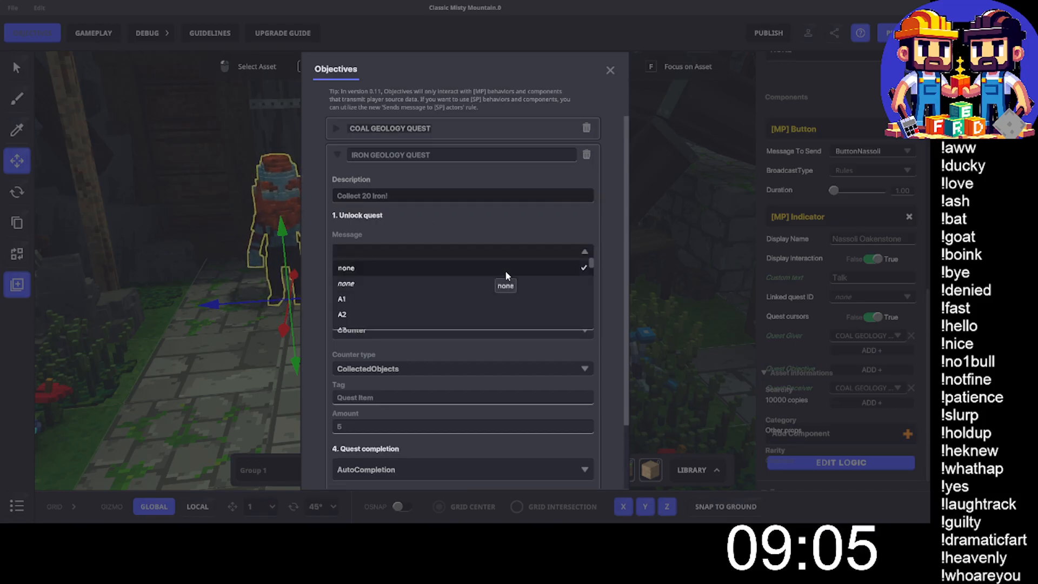
type("Unlock")
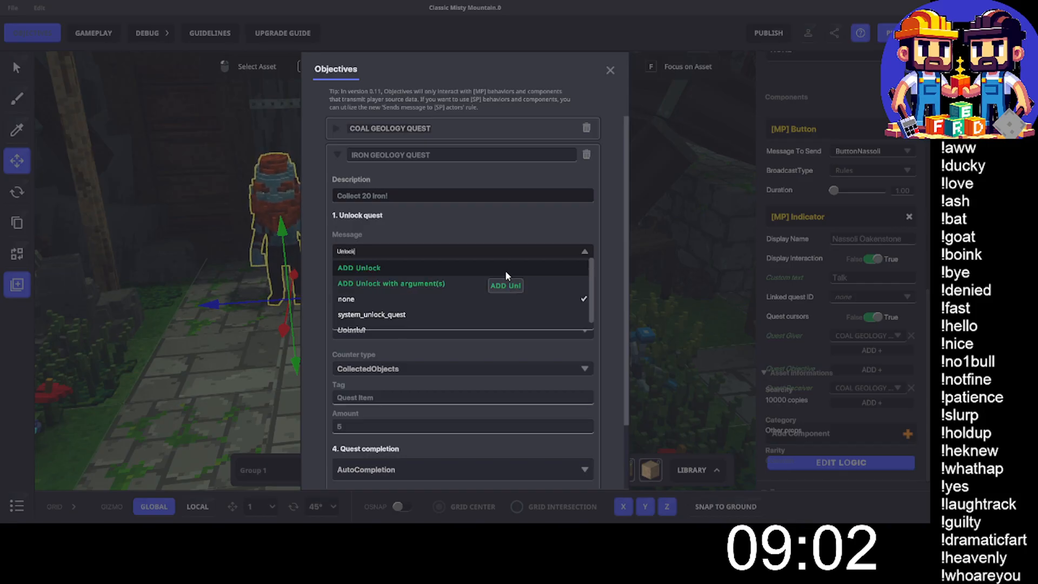
left_click(505, 271)
type(".0")
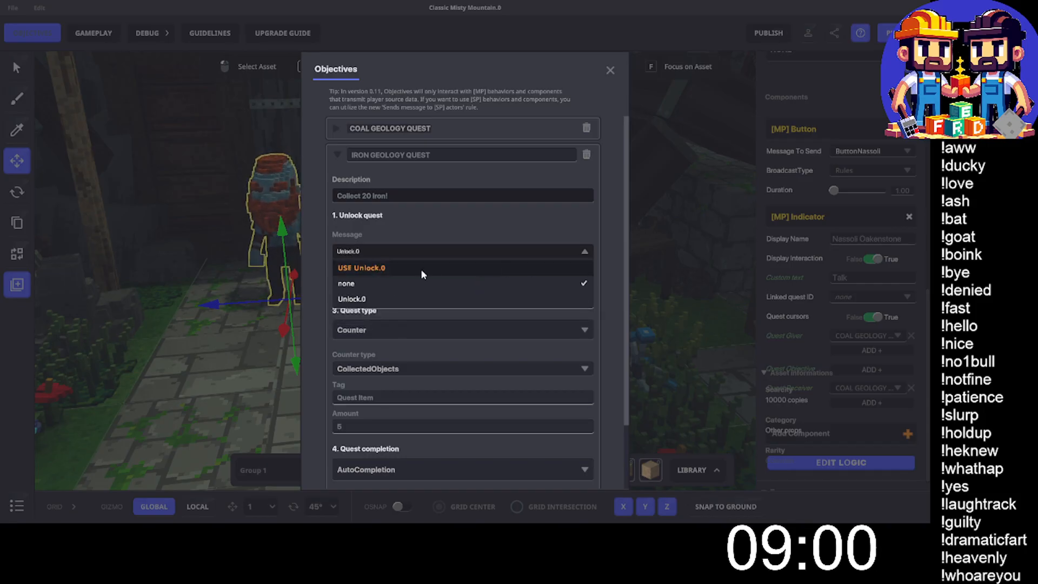
left_click(405, 267)
Make the Iron Geology Quest's launch require a message, using the existing message Launch.1.
left_click(383, 290)
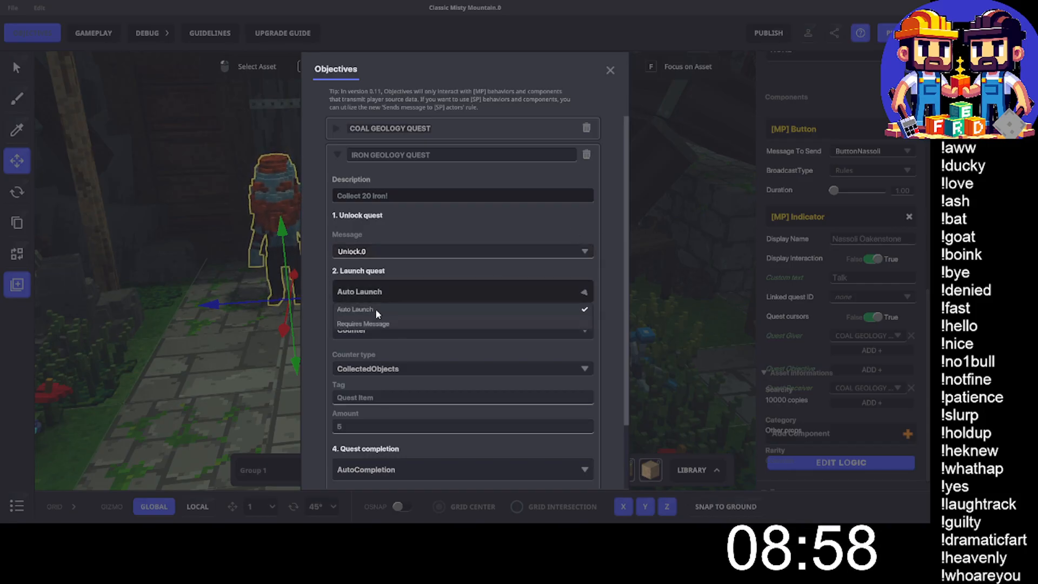
left_click(364, 323)
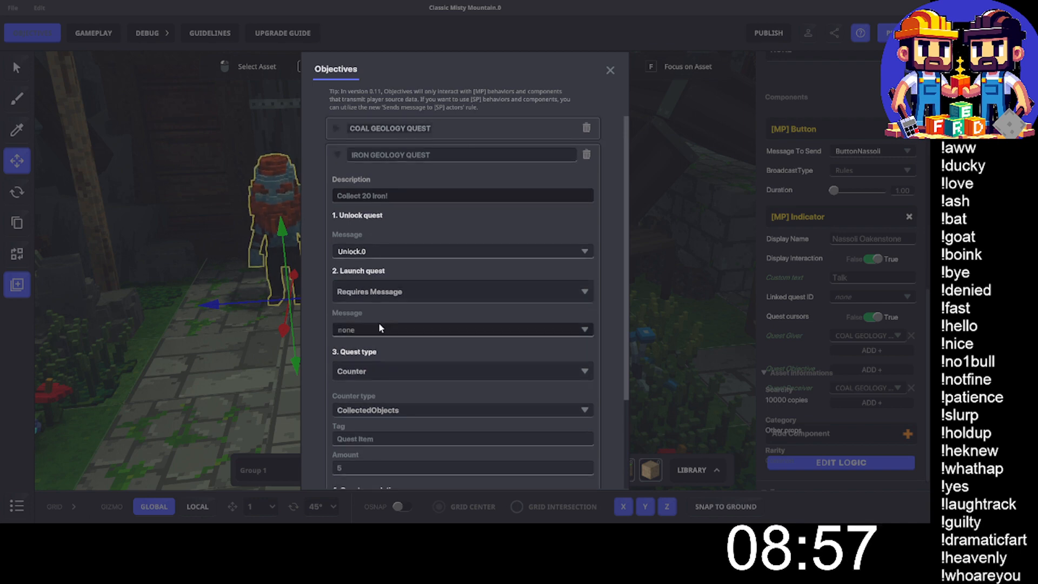
left_click(365, 330)
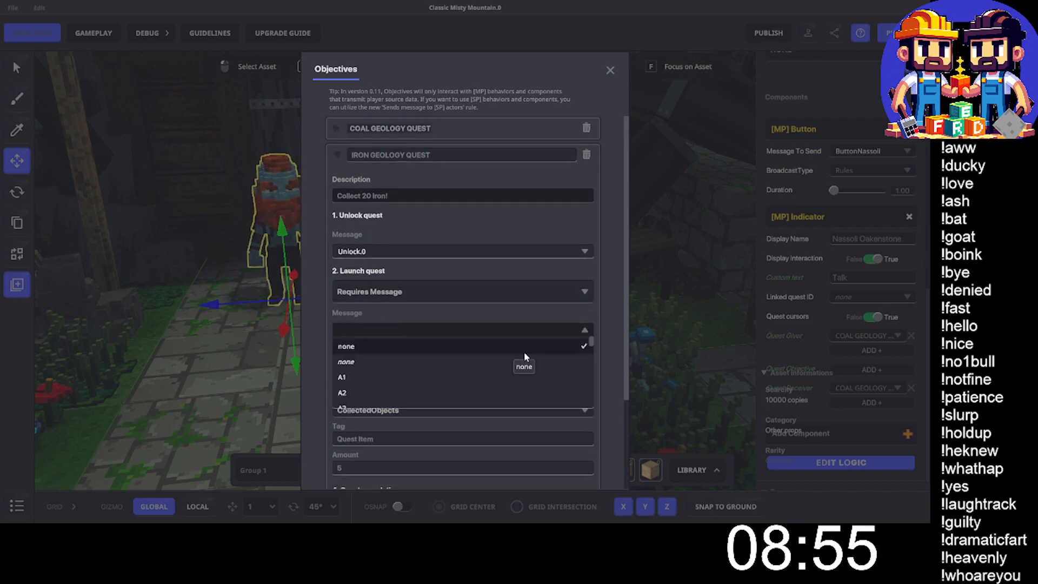
type("Launc")
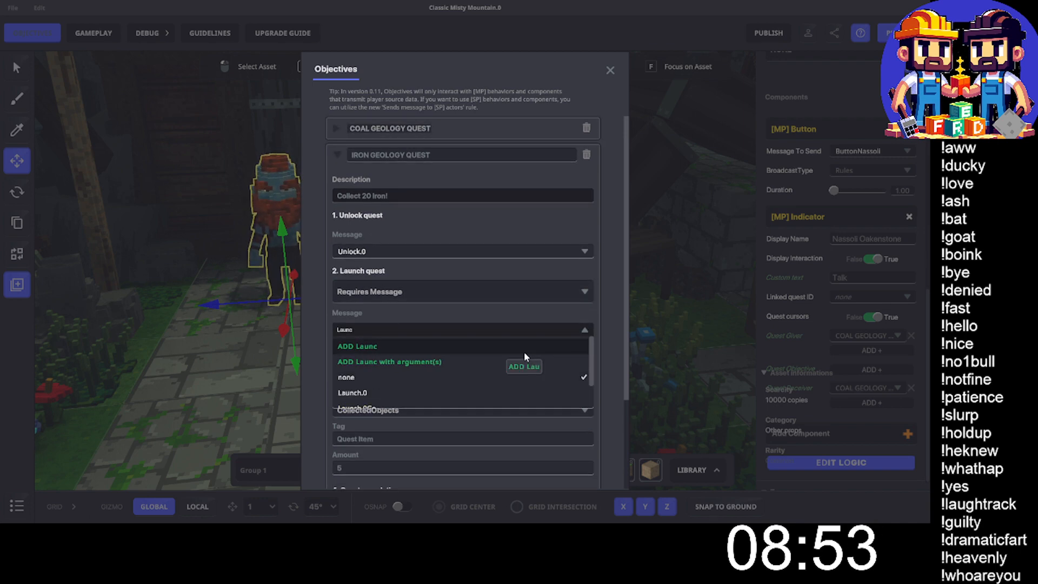
type("h.1")
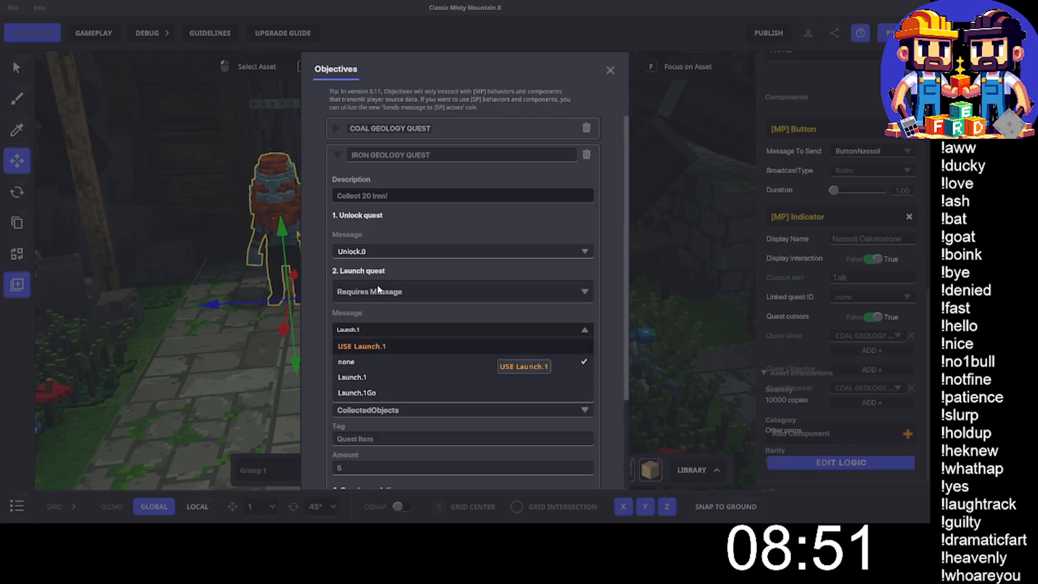
left_click(391, 348)
Set the Iron Geology Quest's collected-objects counter to the tag Iron with an amount of 20.
scroll(420, 287, "down", 2)
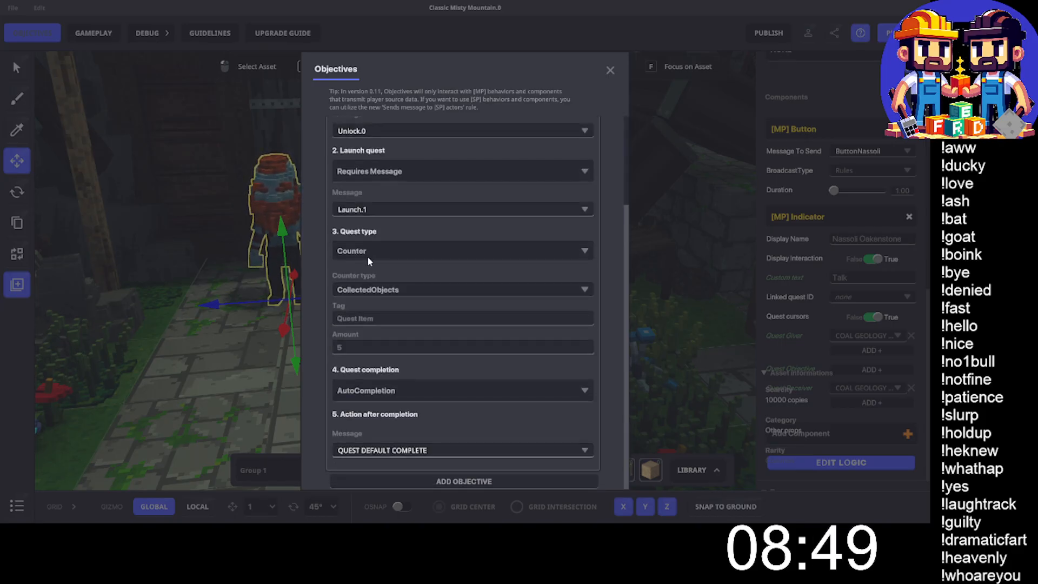
left_click(359, 318)
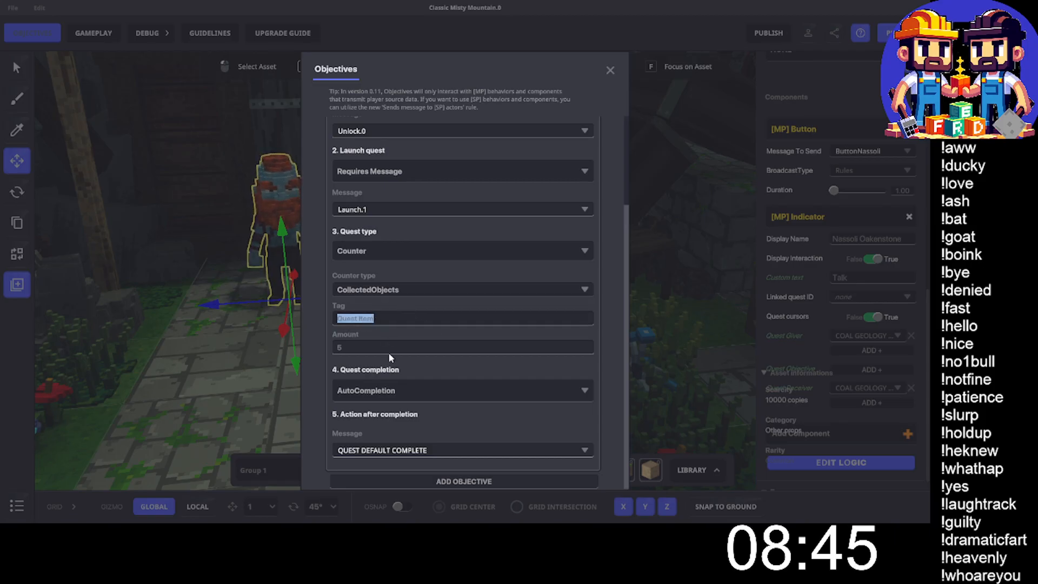
type("Iron")
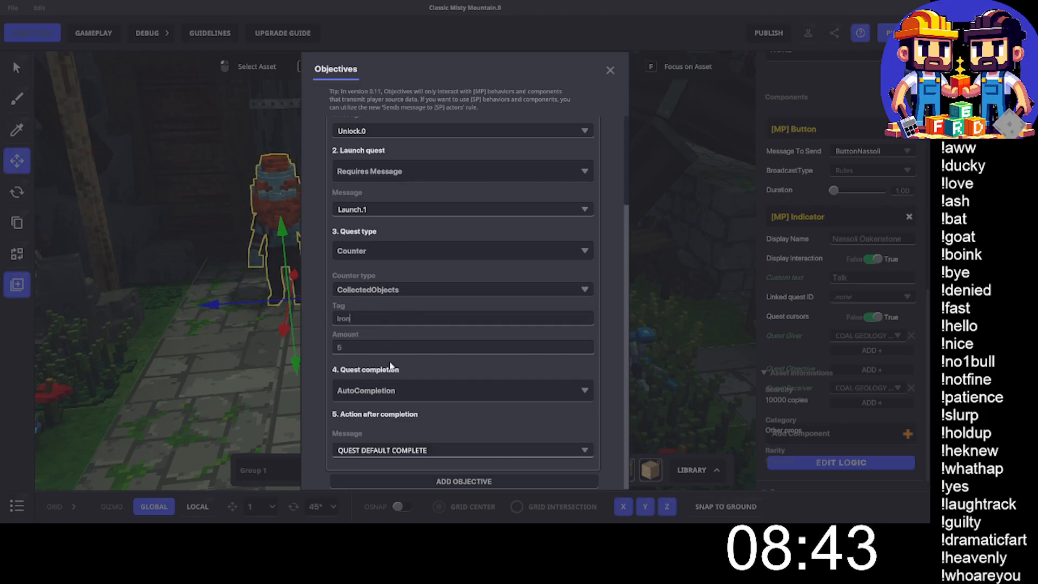
left_click(378, 346)
key("BackSpace")
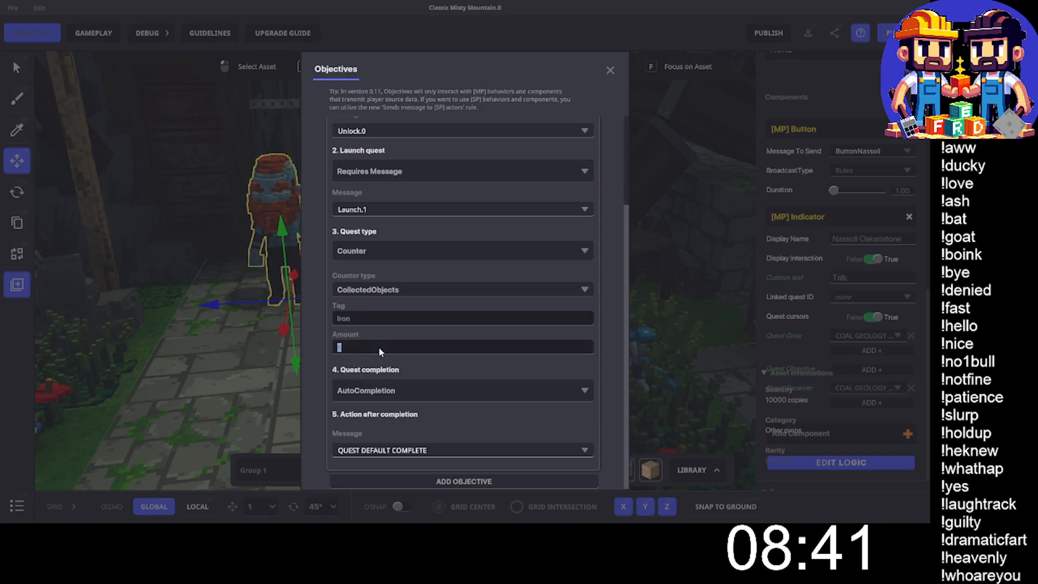
type("20")
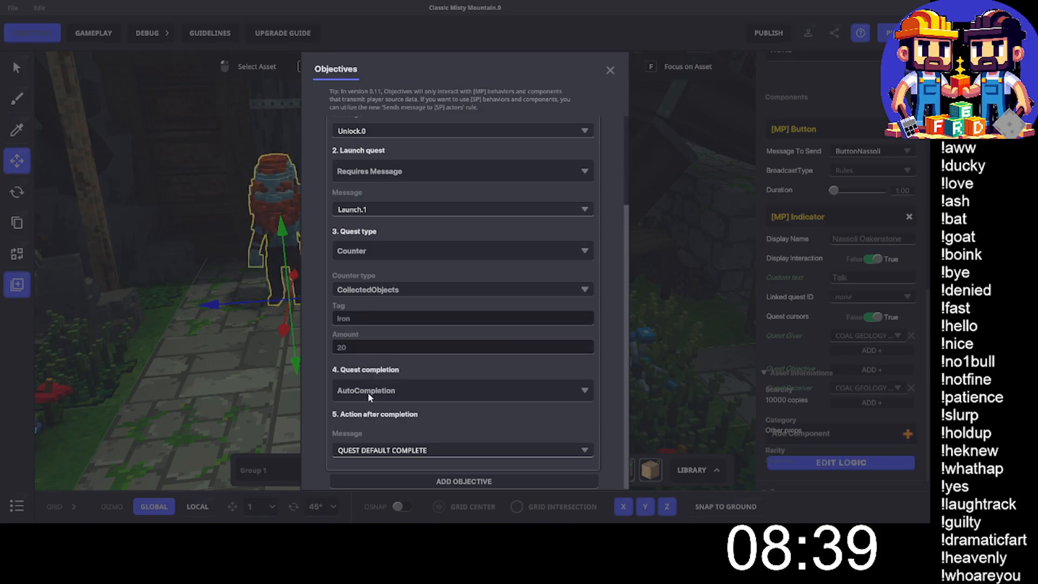
Make the Iron Geology Quest's completion require a message, using the existing message Completion.1.
left_click(391, 395)
left_click(365, 422)
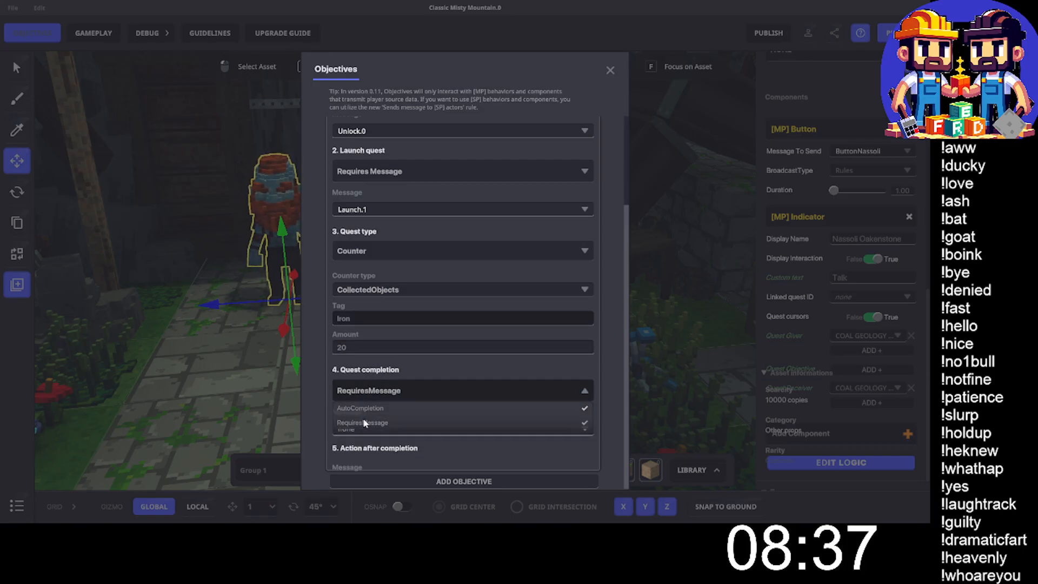
left_click(357, 430)
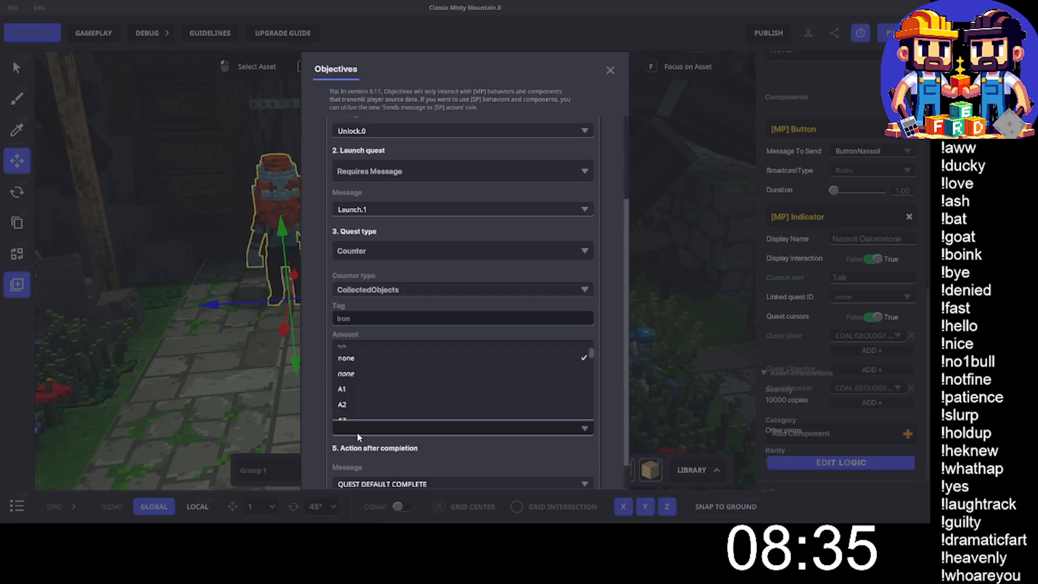
type("Compl")
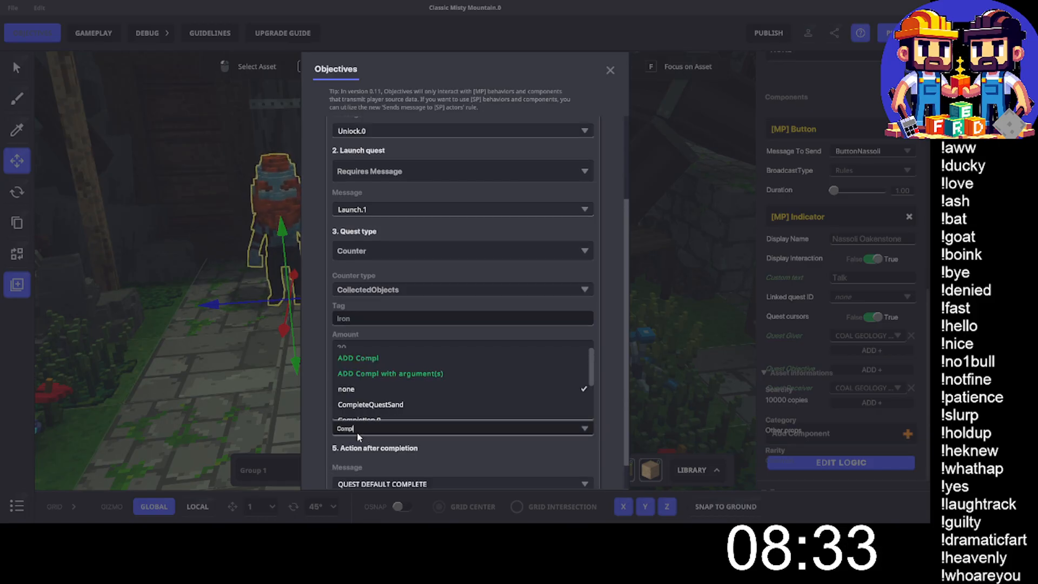
type("etion.1")
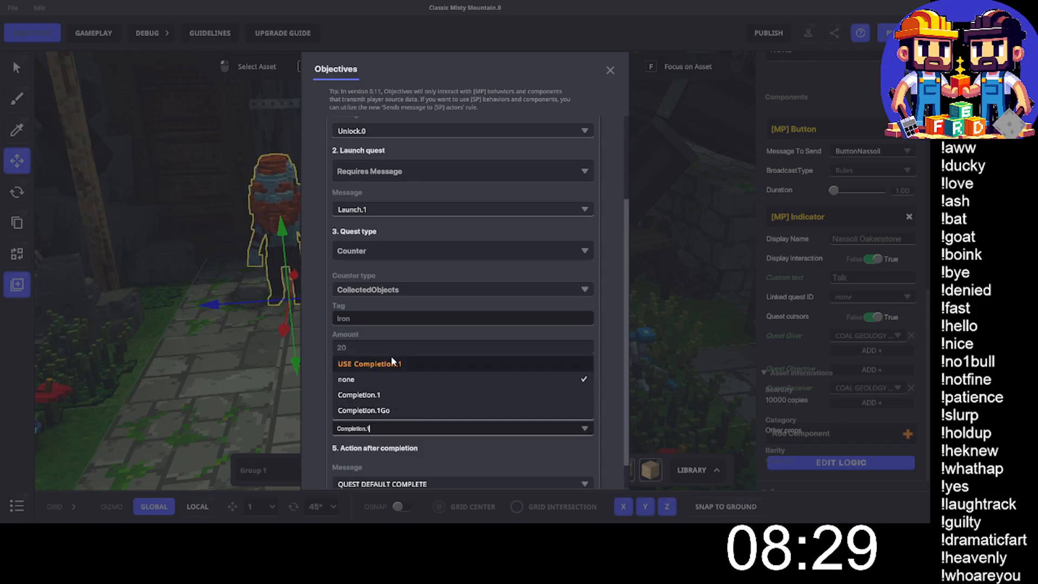
left_click(391, 366)
Set the Iron Geology Quest's action after completion to send the message Action.1.
scroll(384, 411, "down", 1)
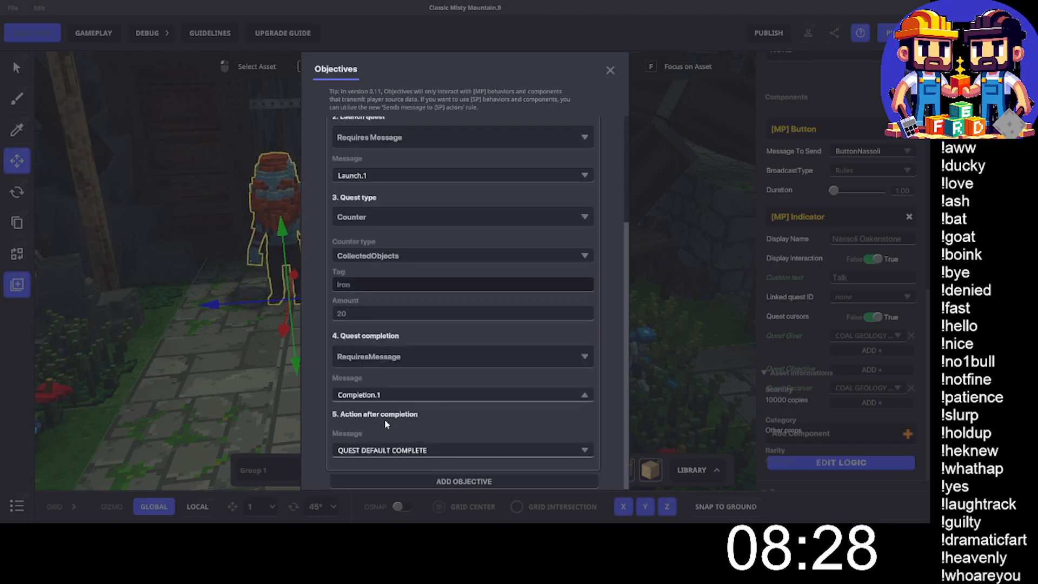
left_click(373, 453)
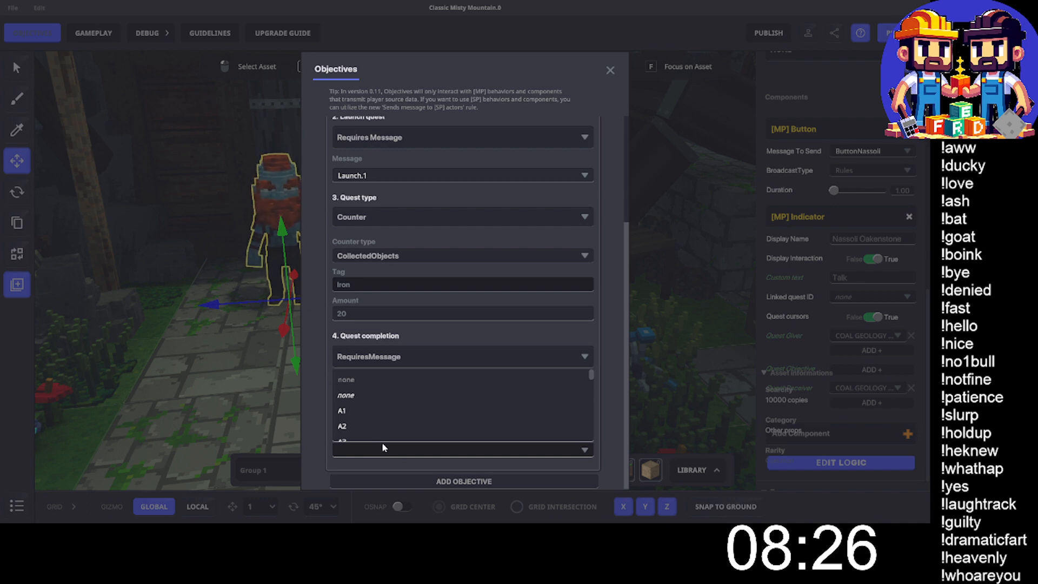
type("Action")
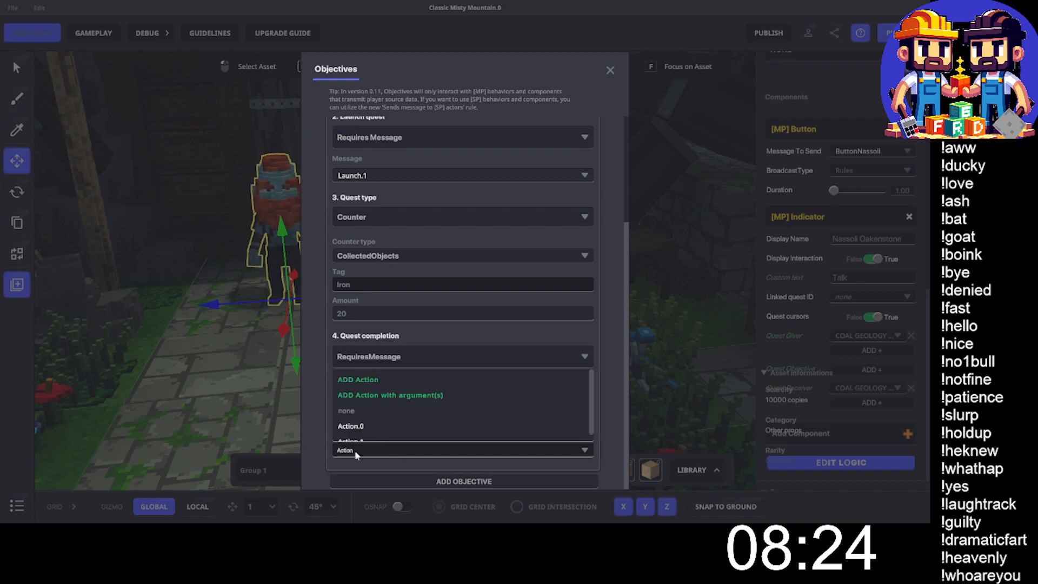
left_click(373, 433)
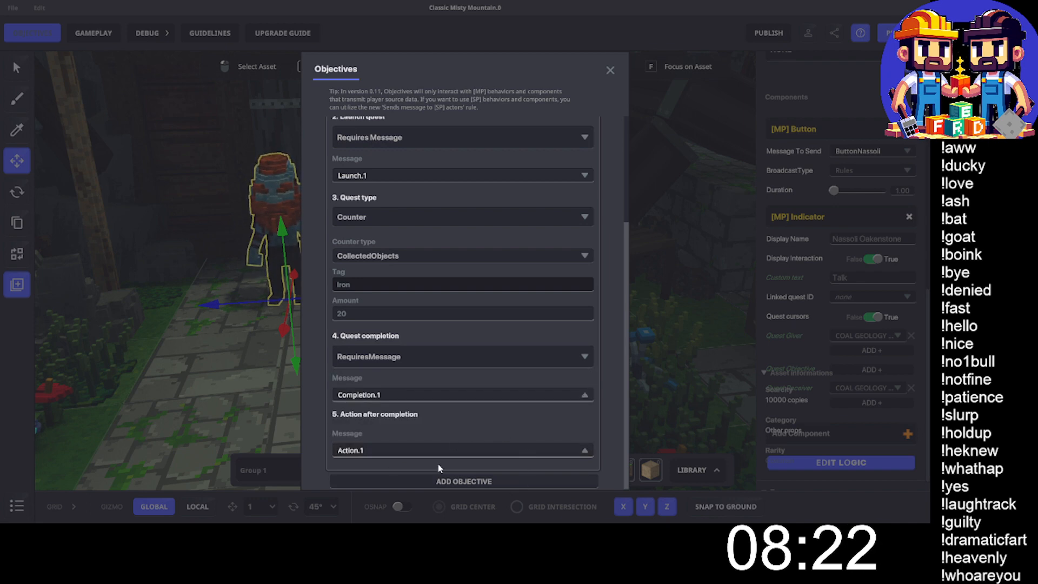
scroll(378, 244, "up", 3)
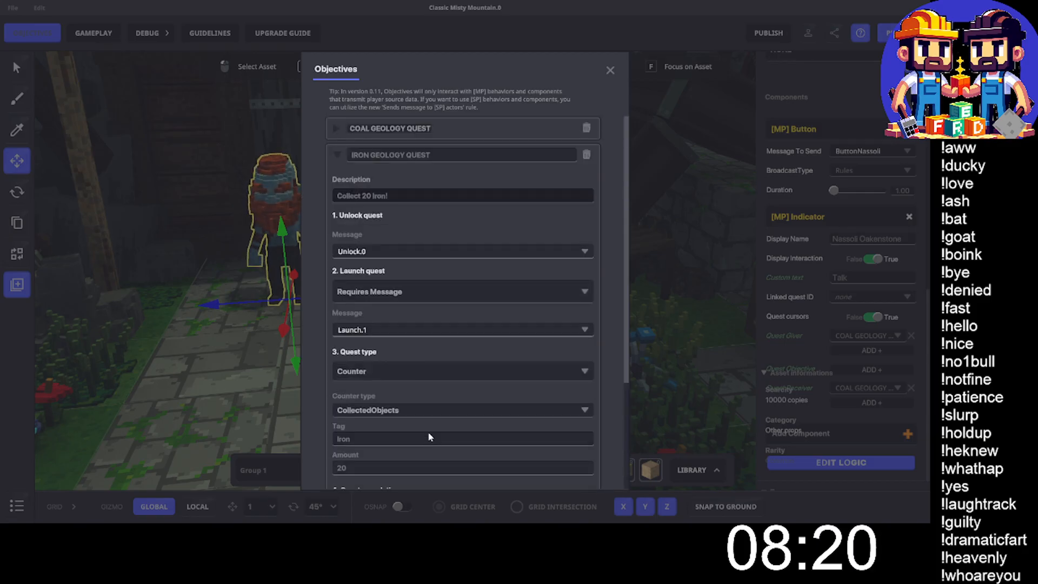
Close the objectives and add the Iron Geology Quest to Nassoli's Indicator as both quest giver and quest receiver.
left_click(335, 154)
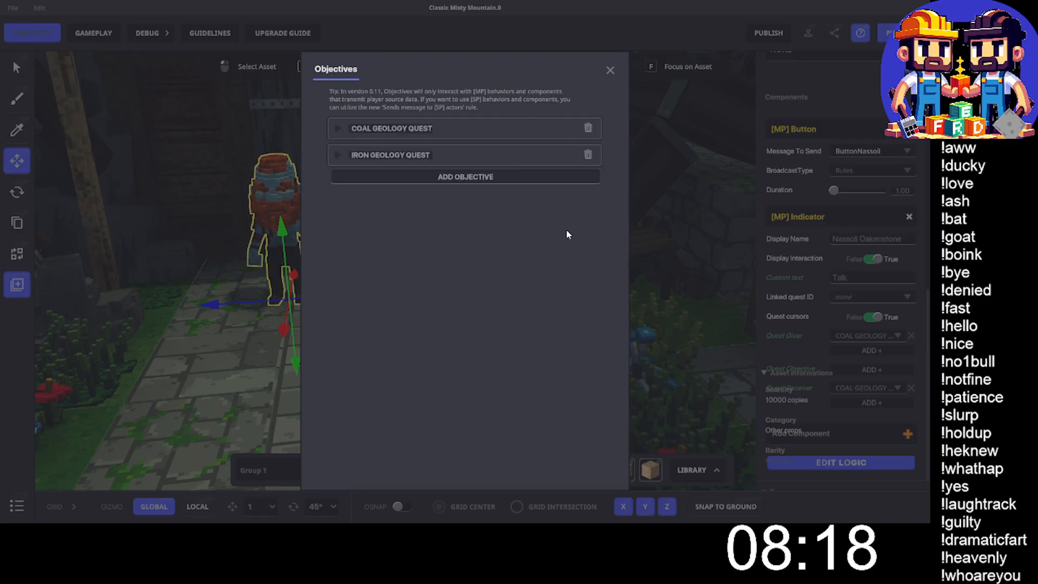
left_click(610, 70)
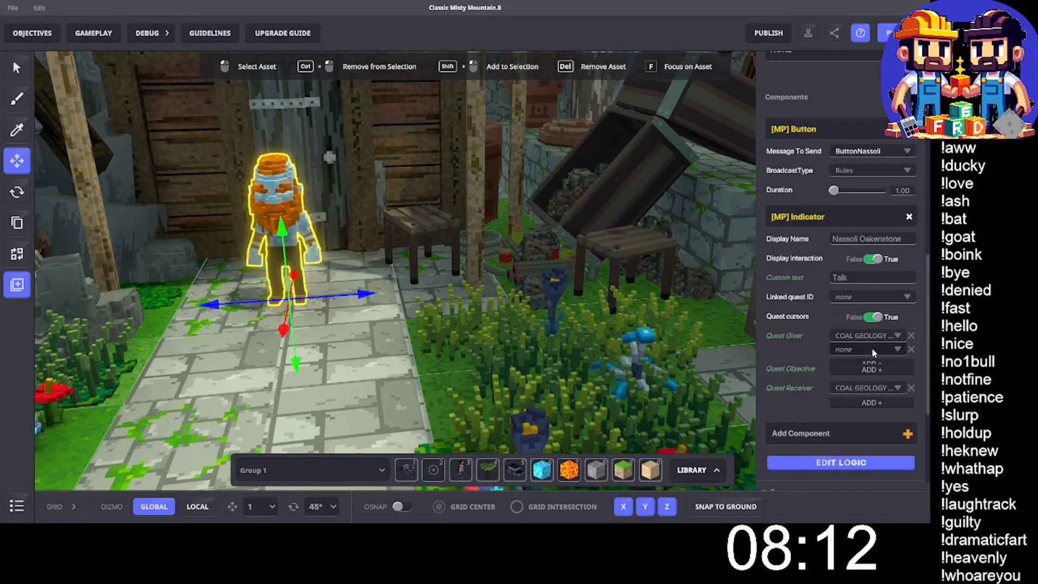
left_click(872, 349)
left_click(865, 350)
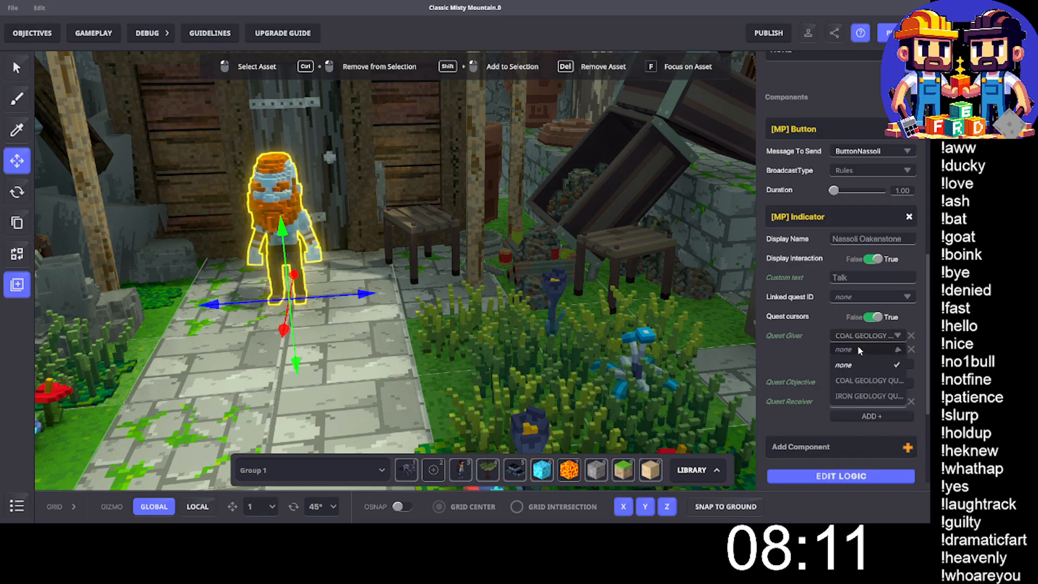
left_click(851, 394)
left_click(846, 416)
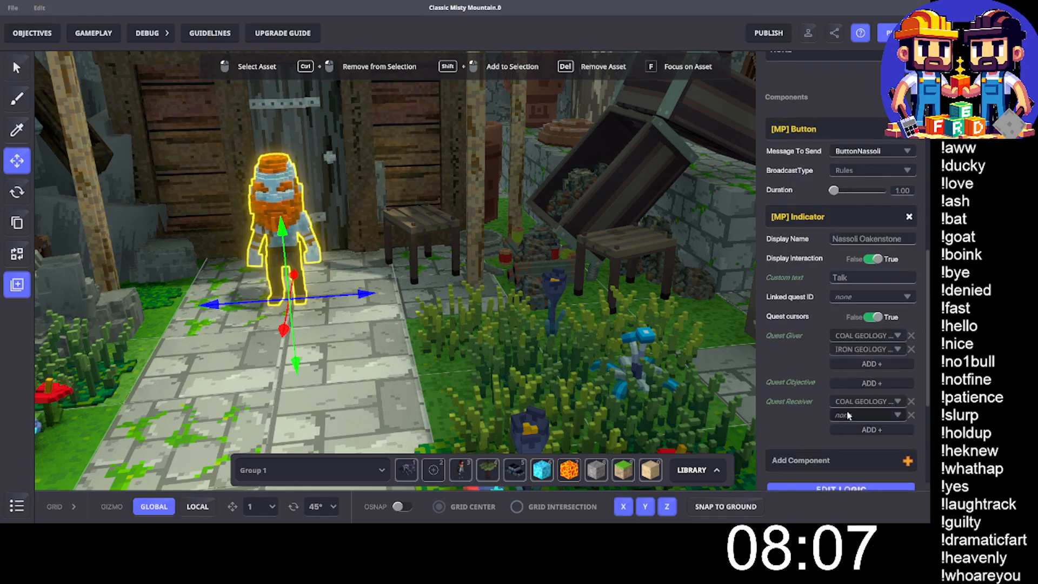
left_click(847, 413)
left_click(856, 464)
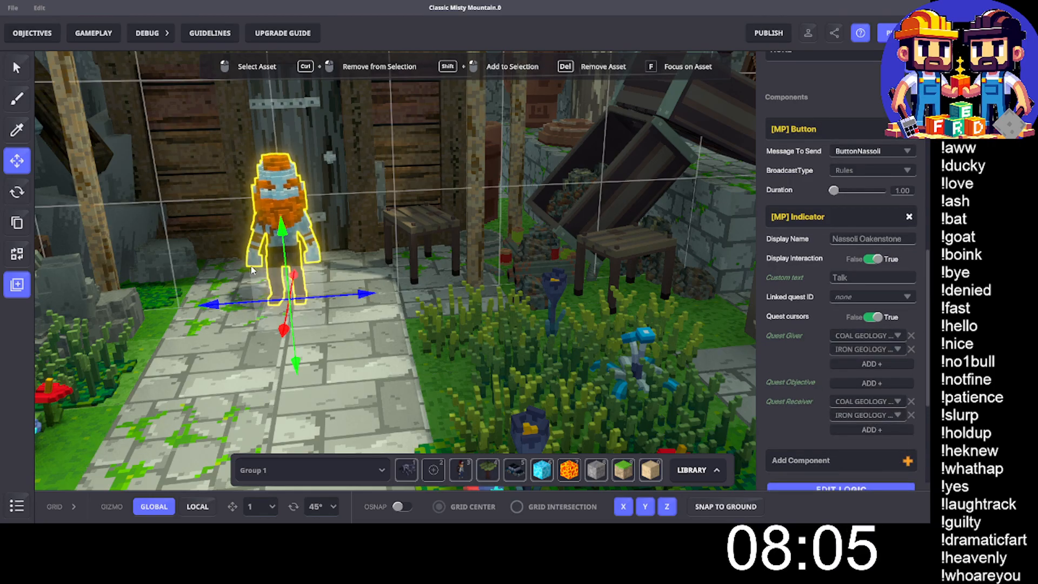
Save the changes to the experience and dismiss the notification.
scroll(243, 307, "down", 3)
middle_click_drag(245, 313, 327, 333)
scroll(327, 333, "up", 5)
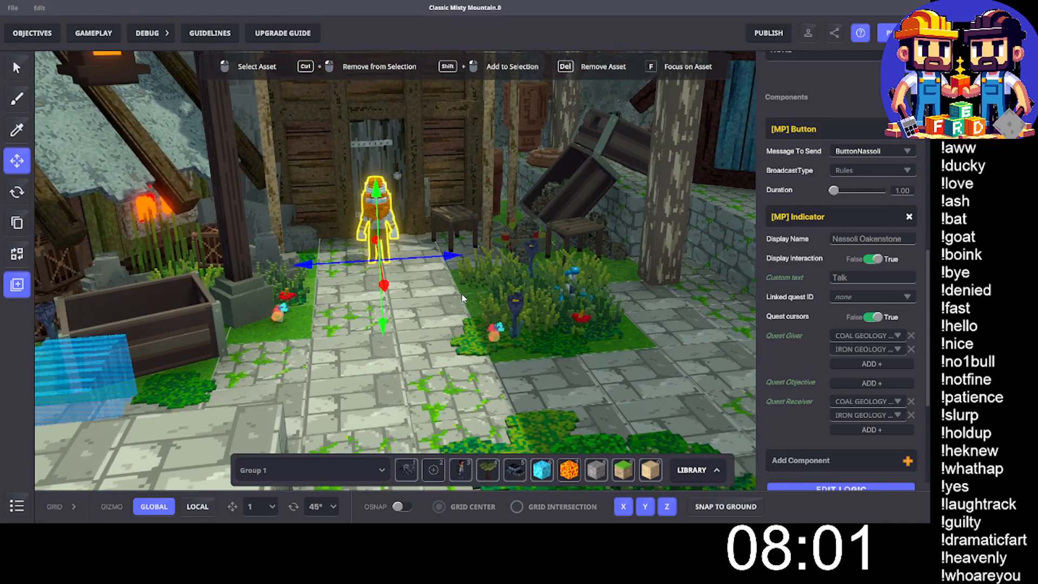
scroll(462, 298, "down", 5)
scroll(462, 297, "up", 5)
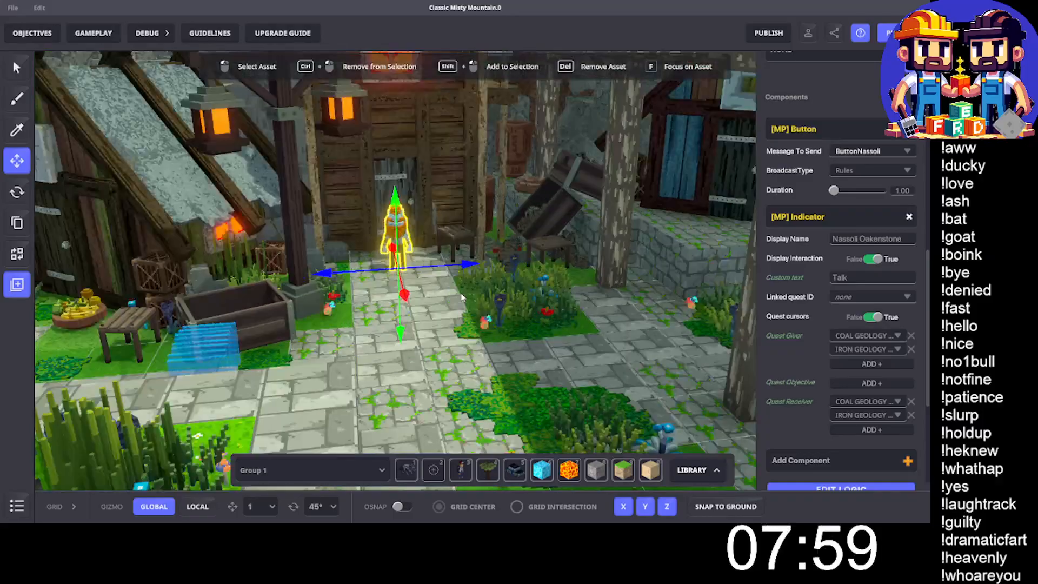
key("ctrl+s")
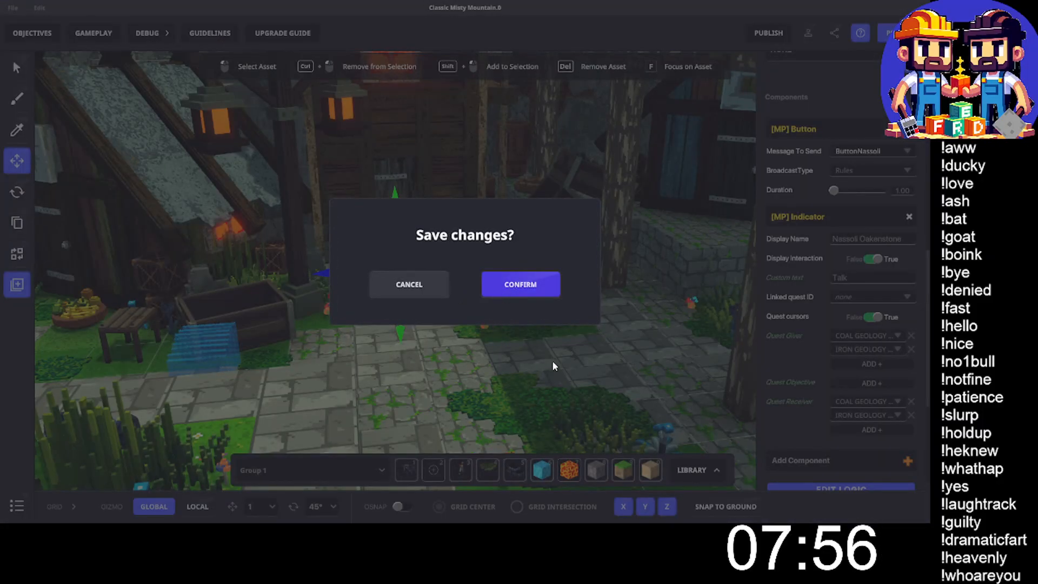
key("Return")
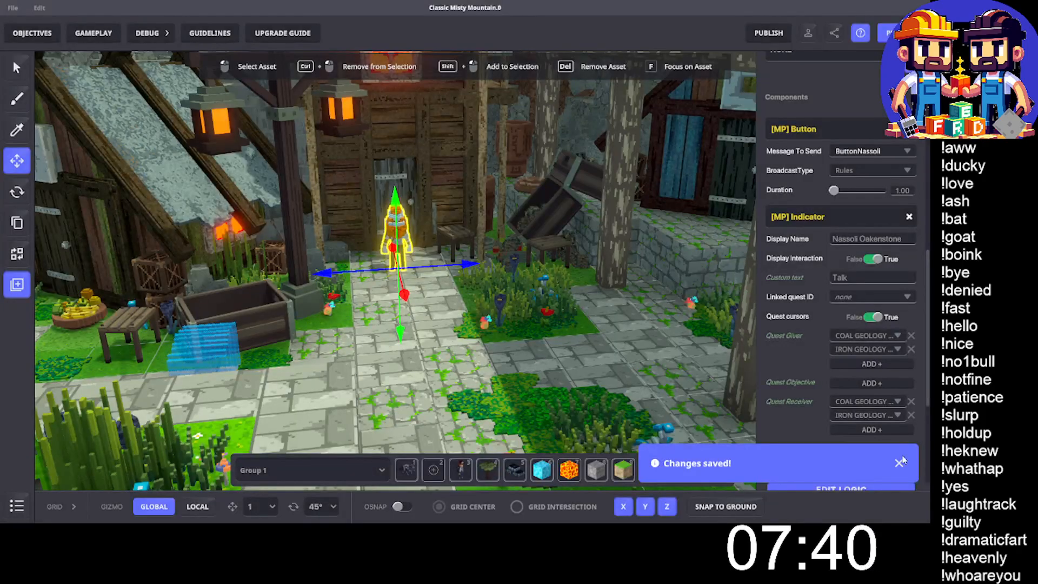
left_click(899, 465)
Search the asset library for "spaw" and place a Spawning Point on the grass floor of the stone-walled area.
mouse_move(479, 280)
middle_mouse_down()
mouse_move(517, 270)
mouse_move(479, 287)
mouse_move(472, 279)
mouse_move(516, 273)
mouse_move(468, 275)
middle_mouse_up()
scroll(472, 278, "down", 2)
middle_click_drag(435, 363, 440, 94)
middle_click_drag(391, 339, 400, 120)
middle_click_drag(409, 280, 440, 151)
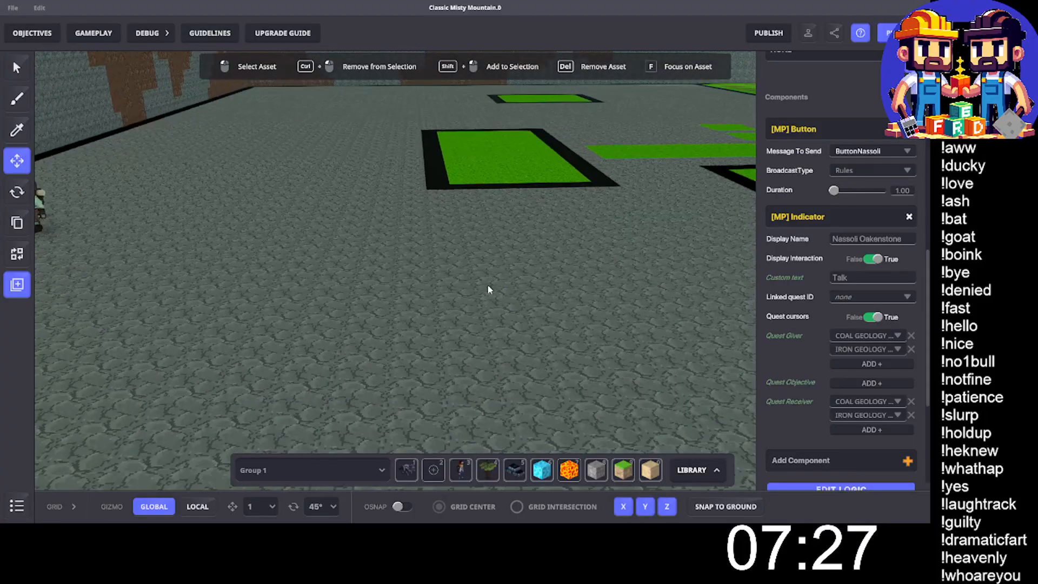
middle_click_drag(488, 289, 486, 254)
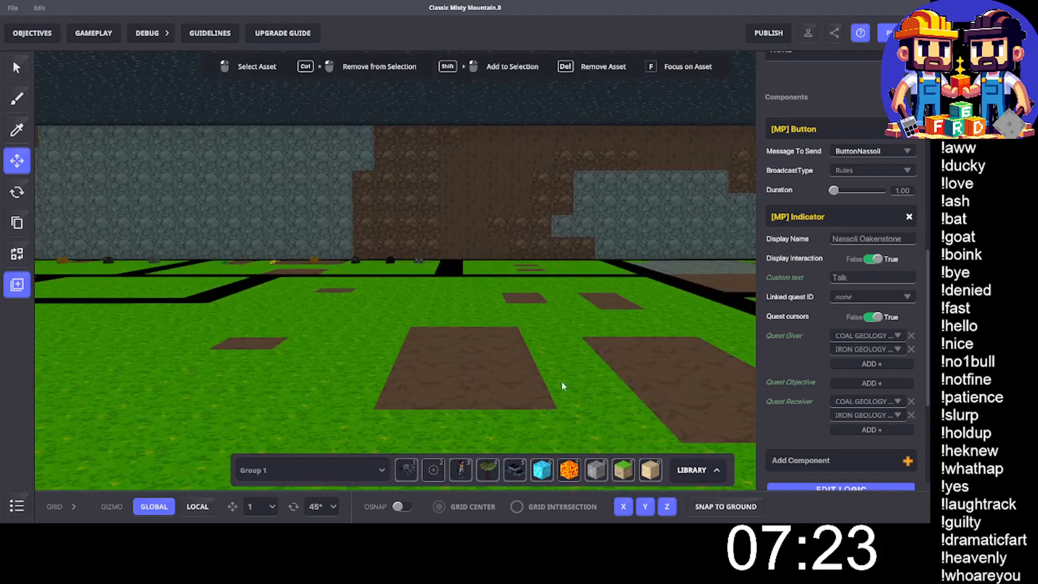
left_click(703, 470)
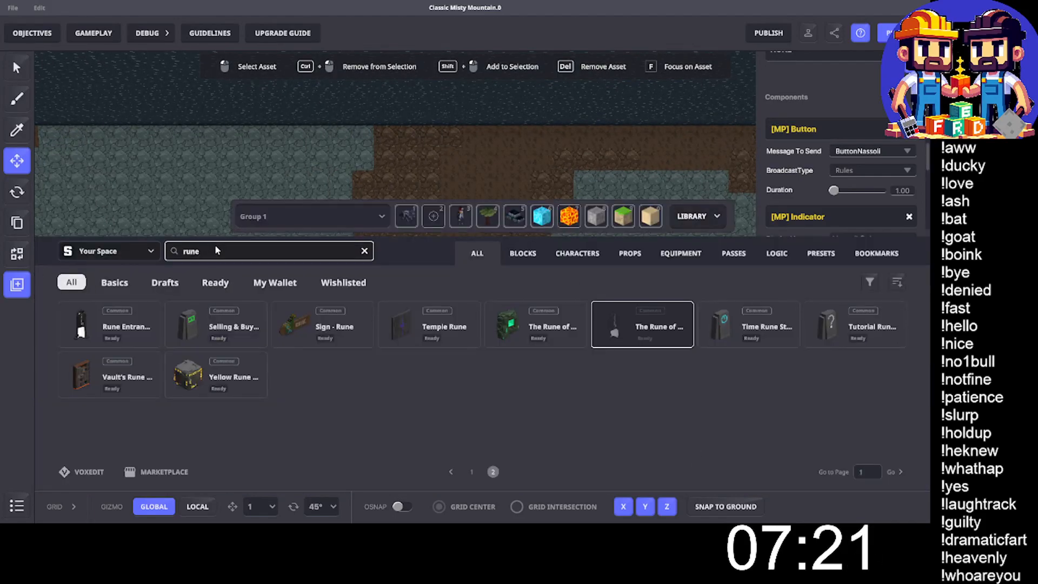
double_click(201, 247)
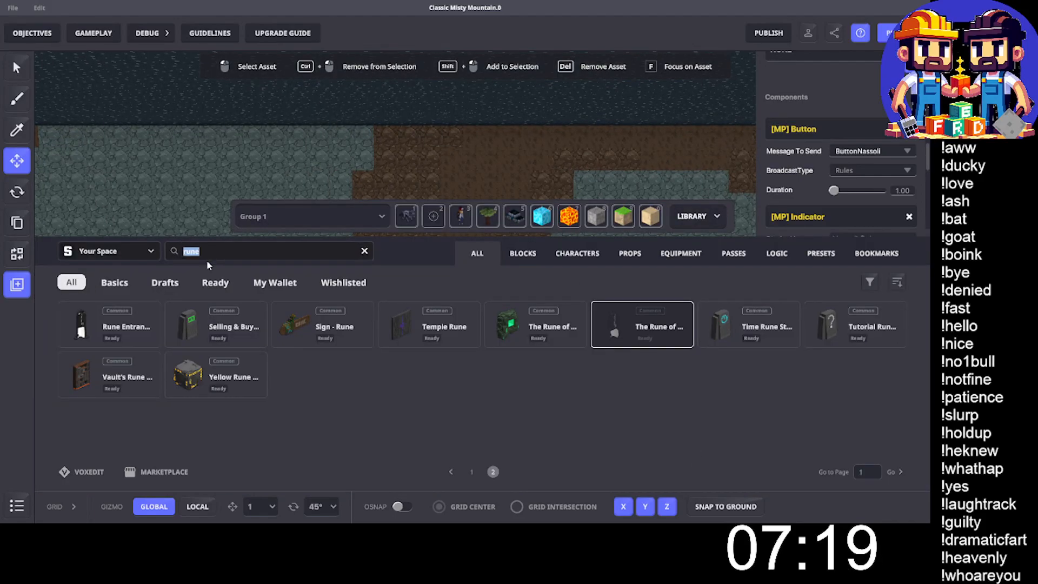
type("spaw")
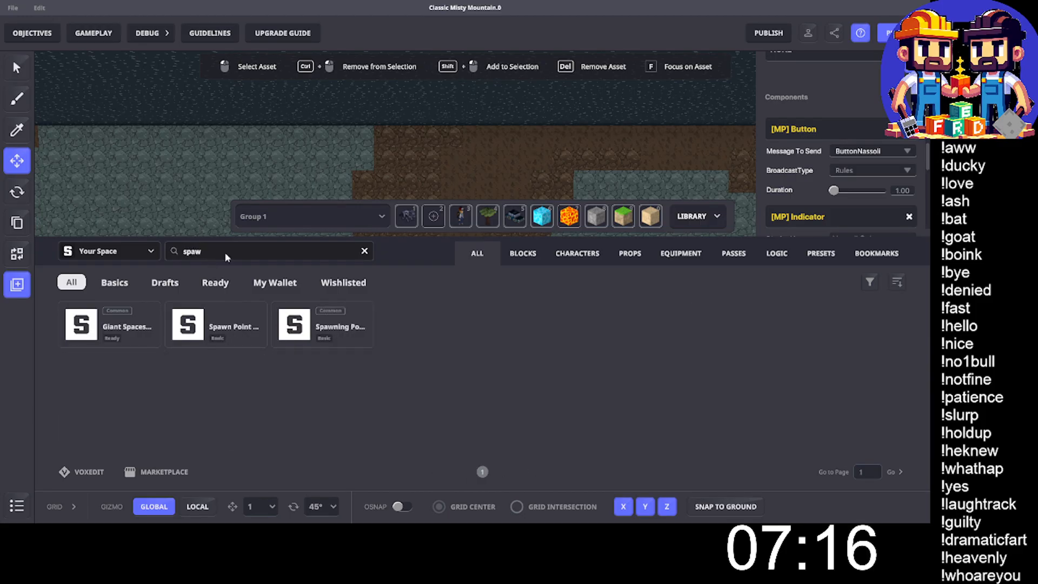
left_click(322, 325)
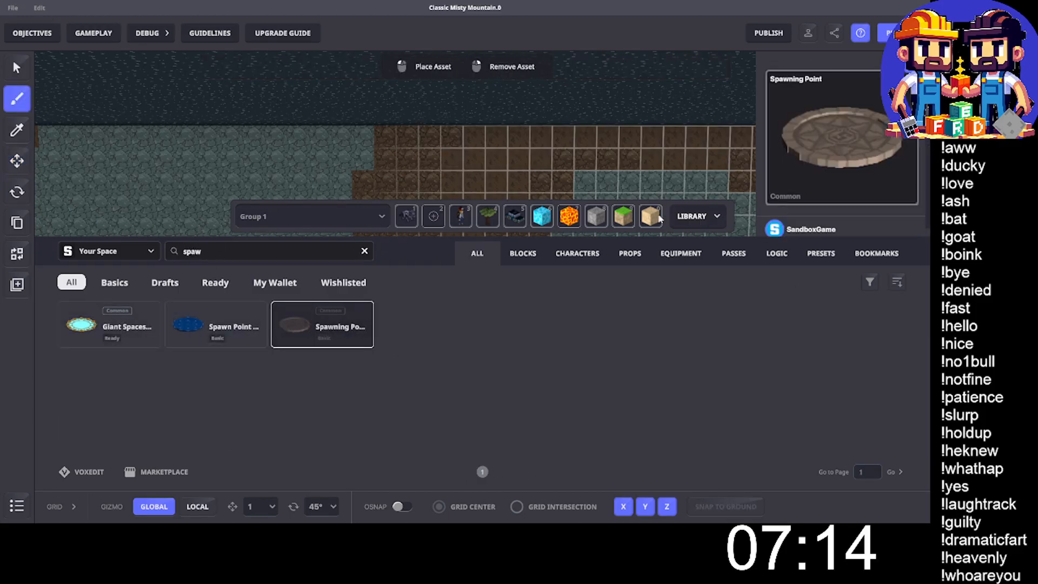
left_click(698, 216)
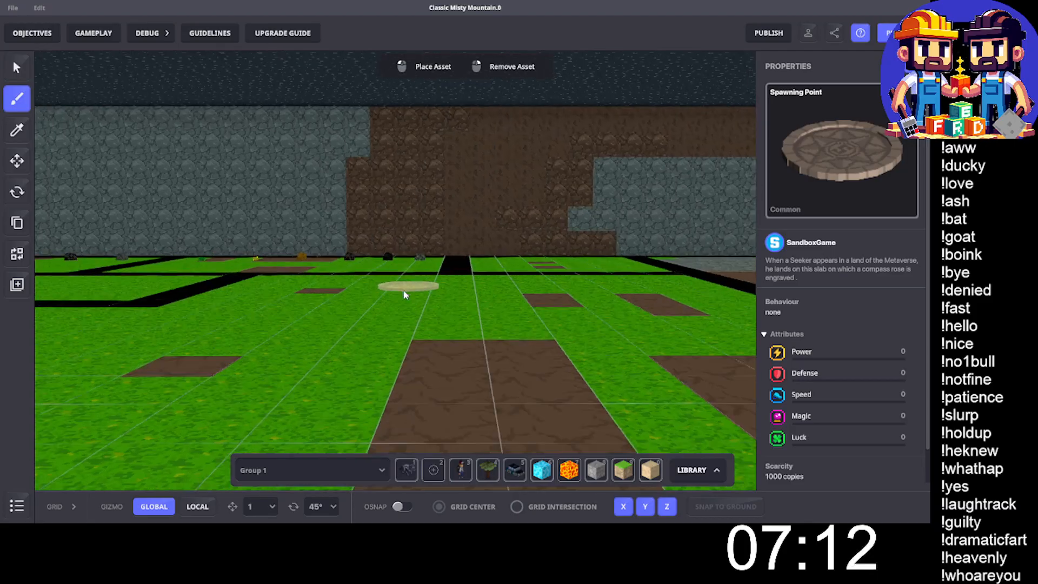
left_click(403, 296)
Add the [MP] Avatar Teleportation component to the placed Spawning Point.
left_click(17, 160)
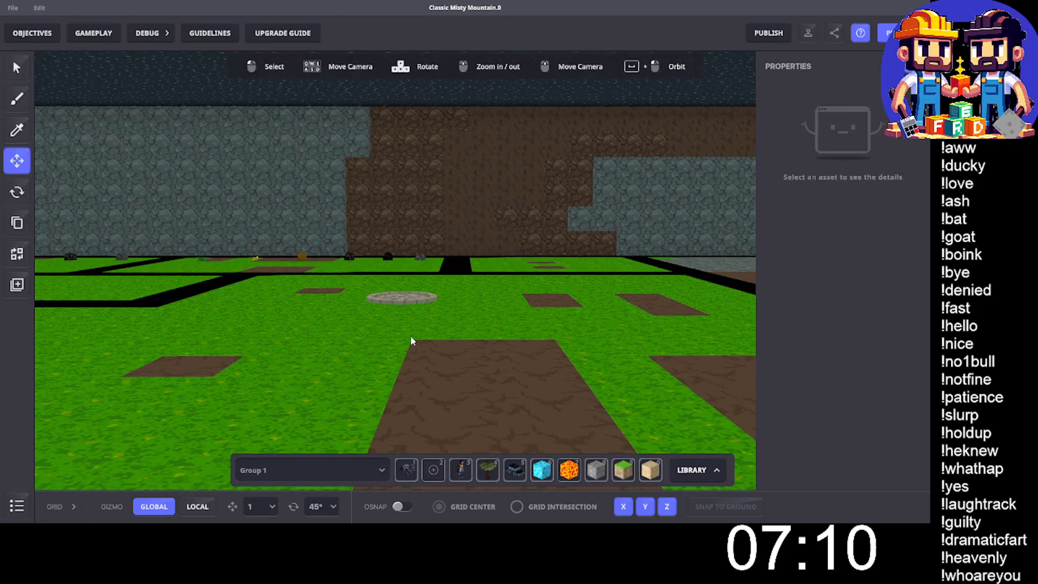
left_click(388, 296)
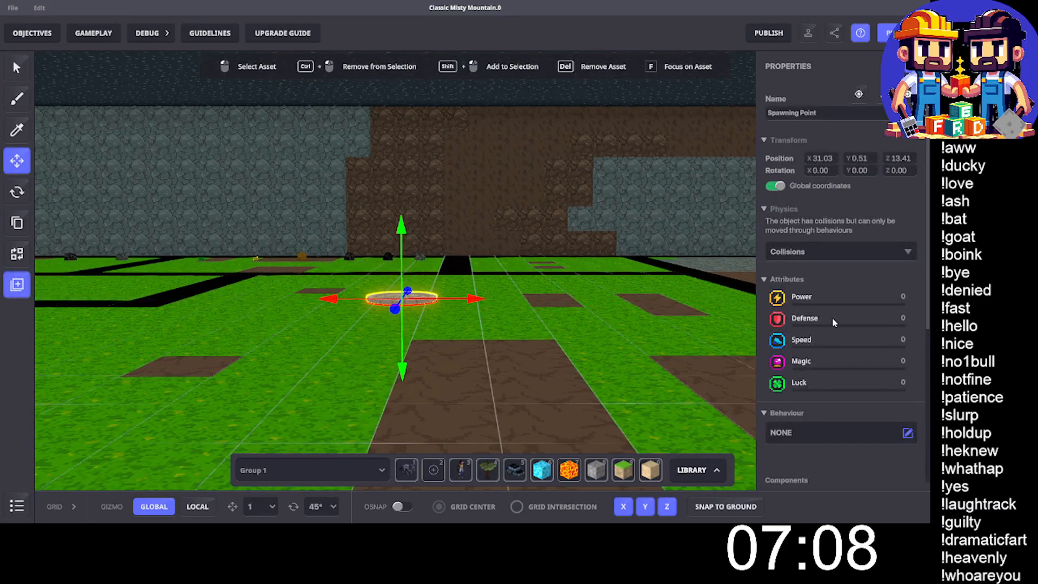
scroll(832, 317, "down", 5)
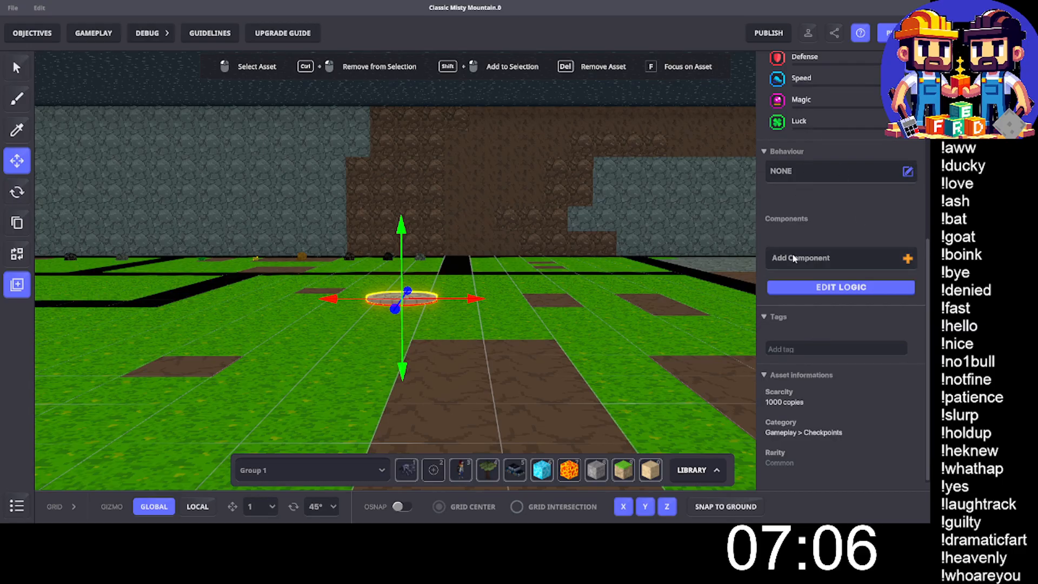
left_click(798, 259)
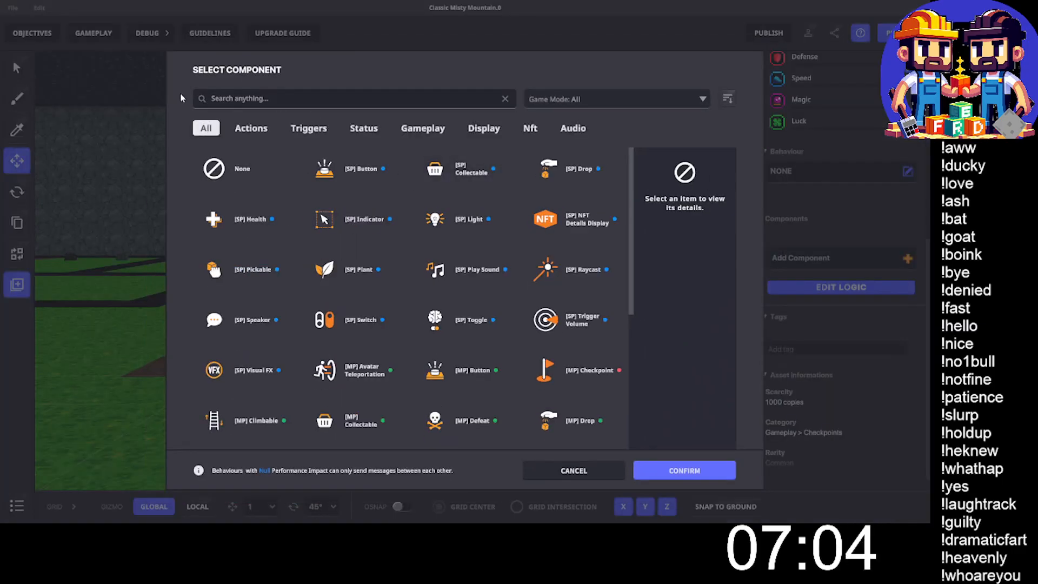
left_click(226, 99)
type("tel")
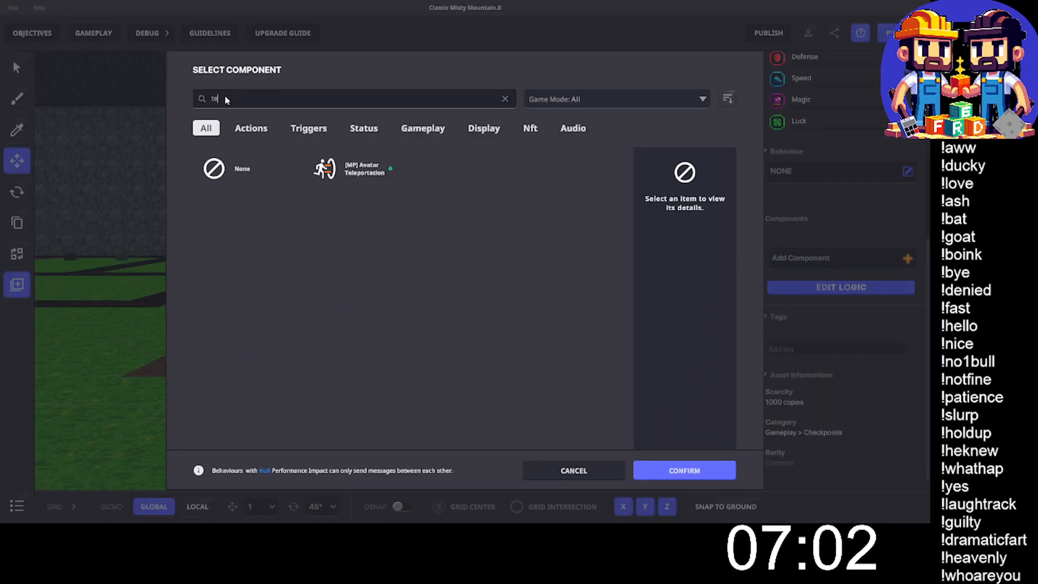
left_click(372, 169)
left_click(676, 470)
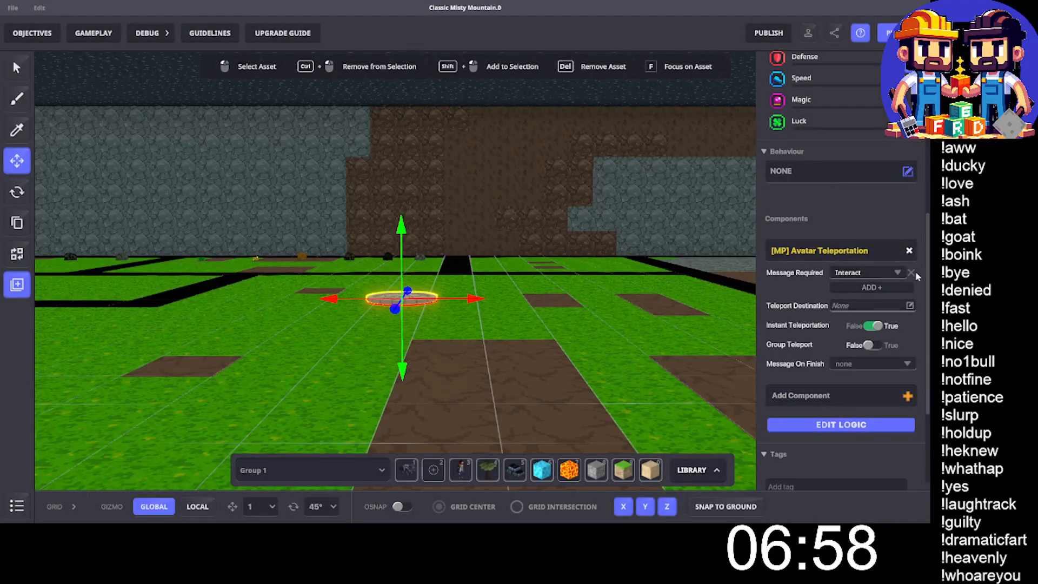
Replace the teleportation's required message Interact with a new message named 1.0.
left_click(912, 273)
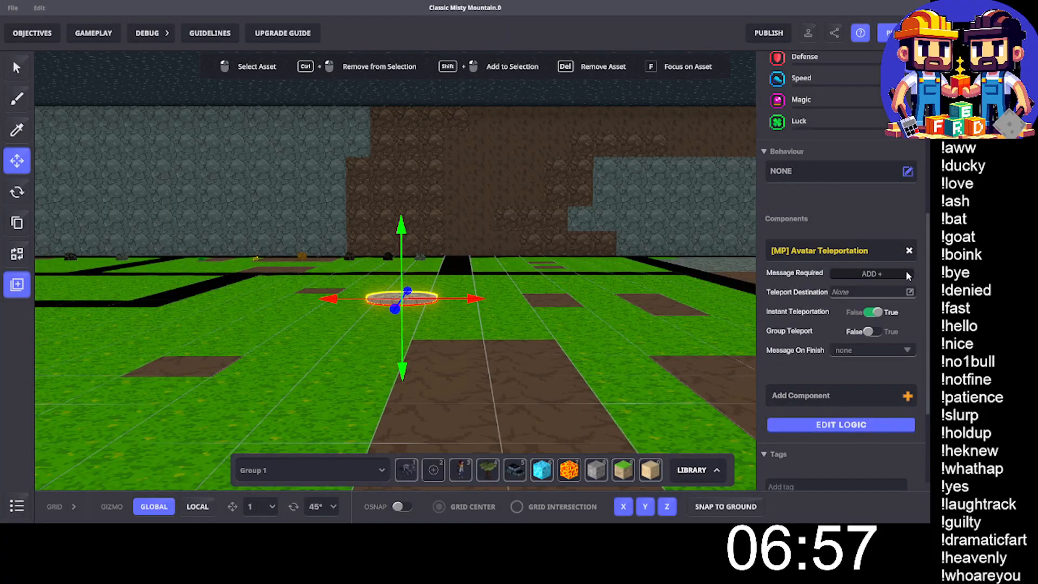
left_click(854, 274)
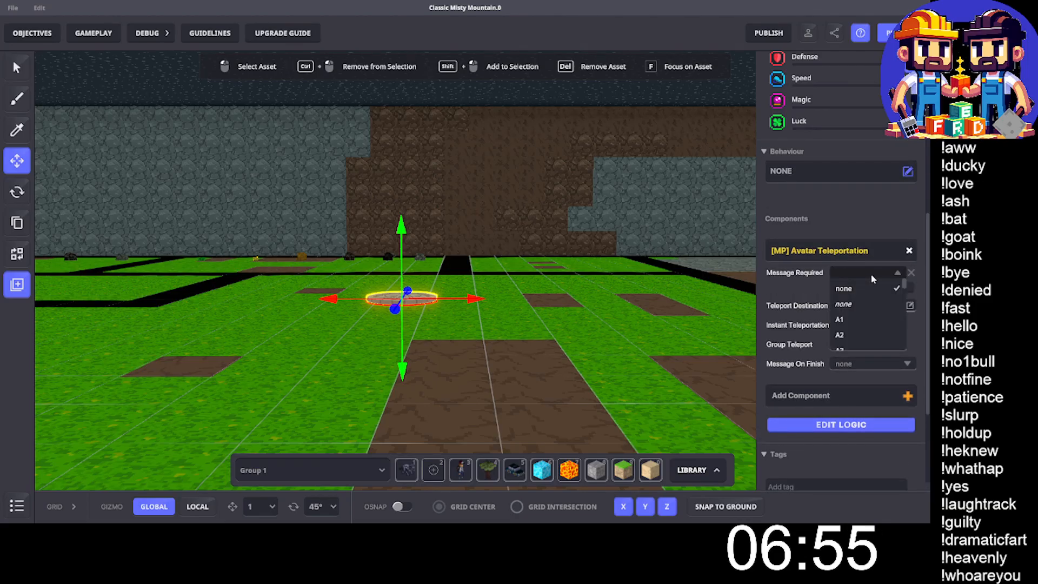
type("1.0")
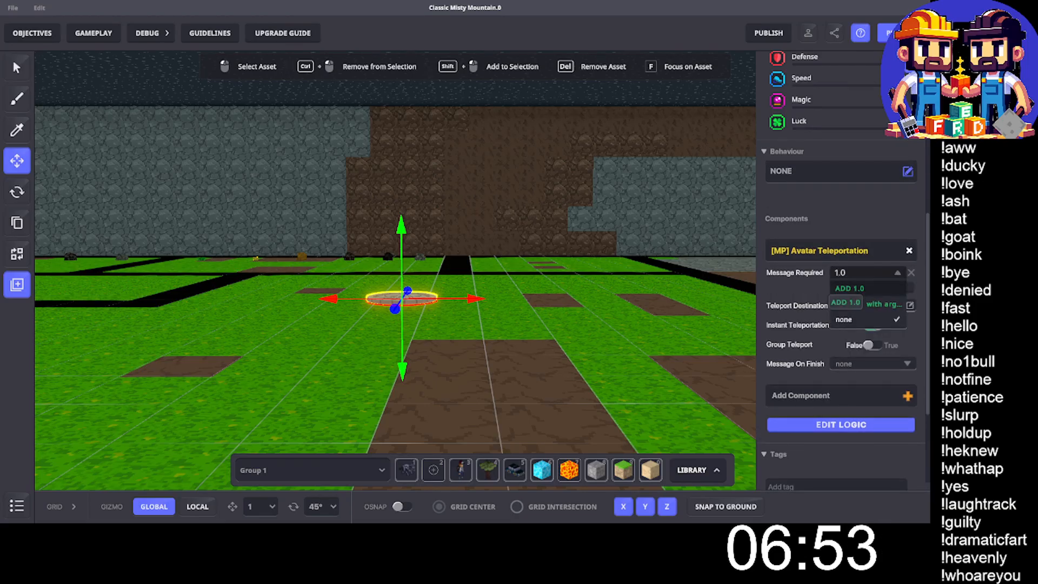
left_click(858, 287)
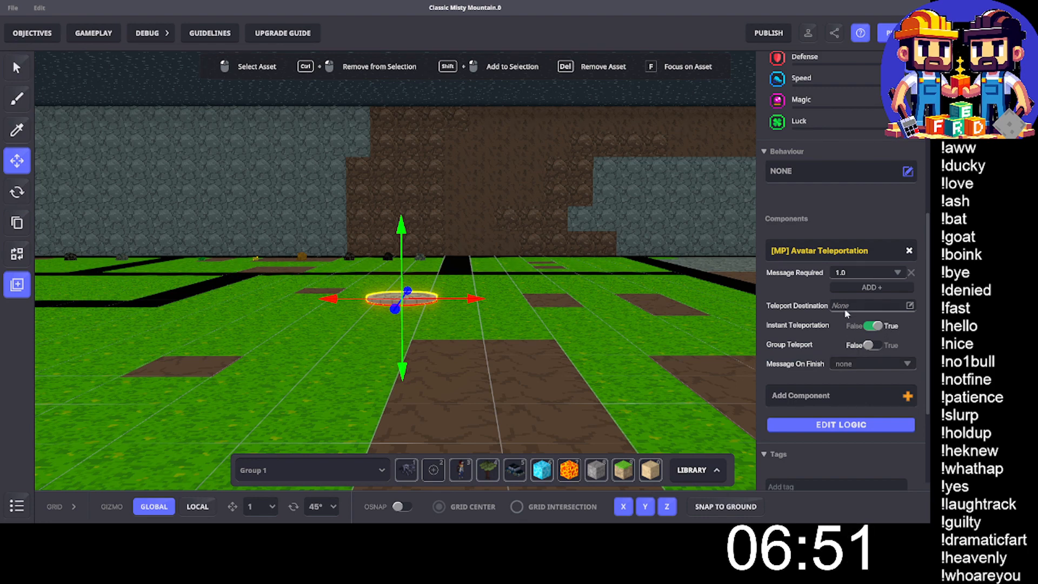
Rename the Spawning Point asset to Admin Spawn.
scroll(845, 249, "up", 5)
left_click(822, 114)
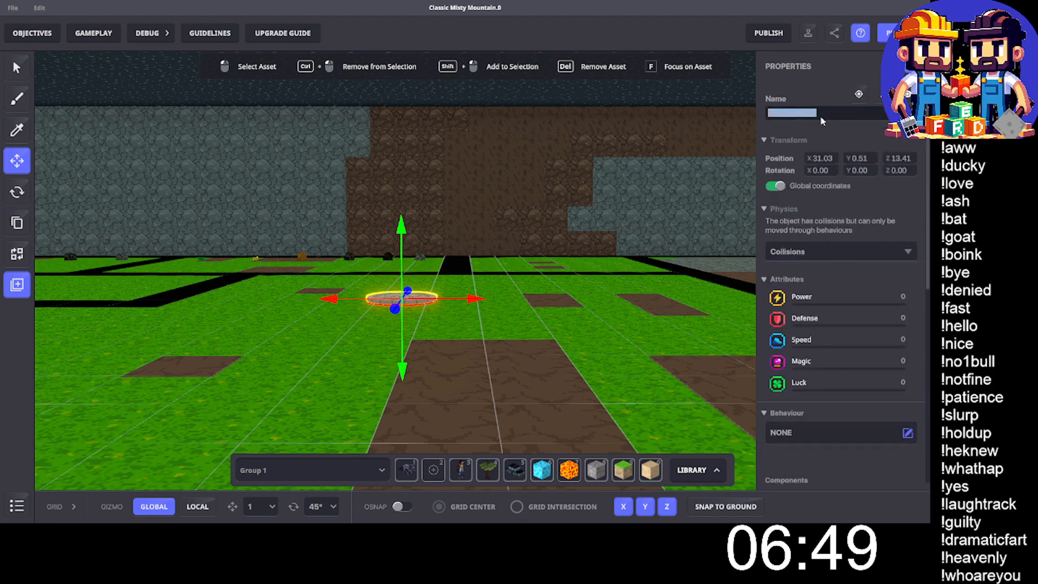
type("Admin Spa")
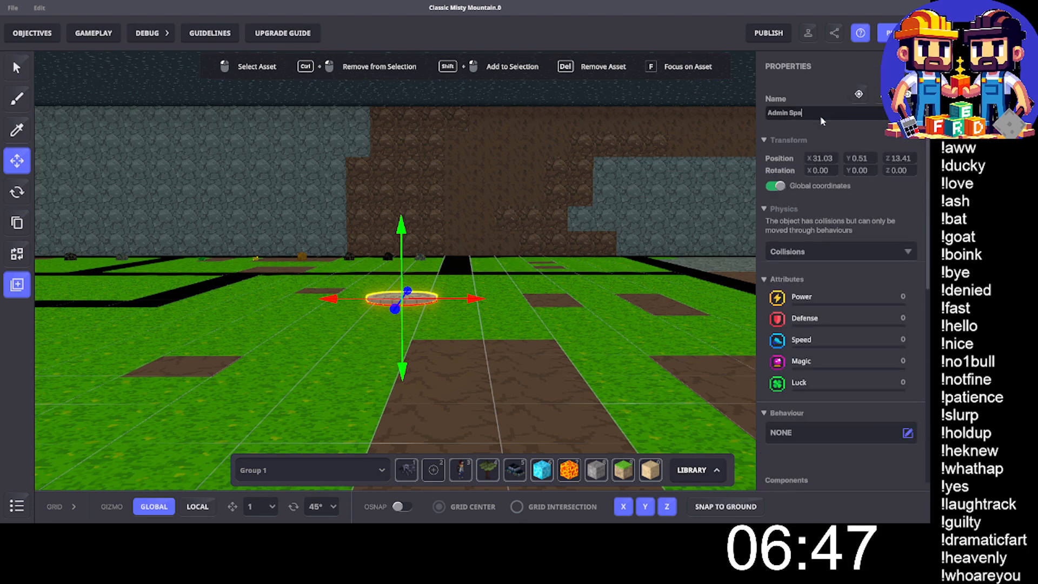
type("wn")
Set the Avatar Teleportation's destination to the Admin Spawn actor.
scroll(821, 202, "down", 6)
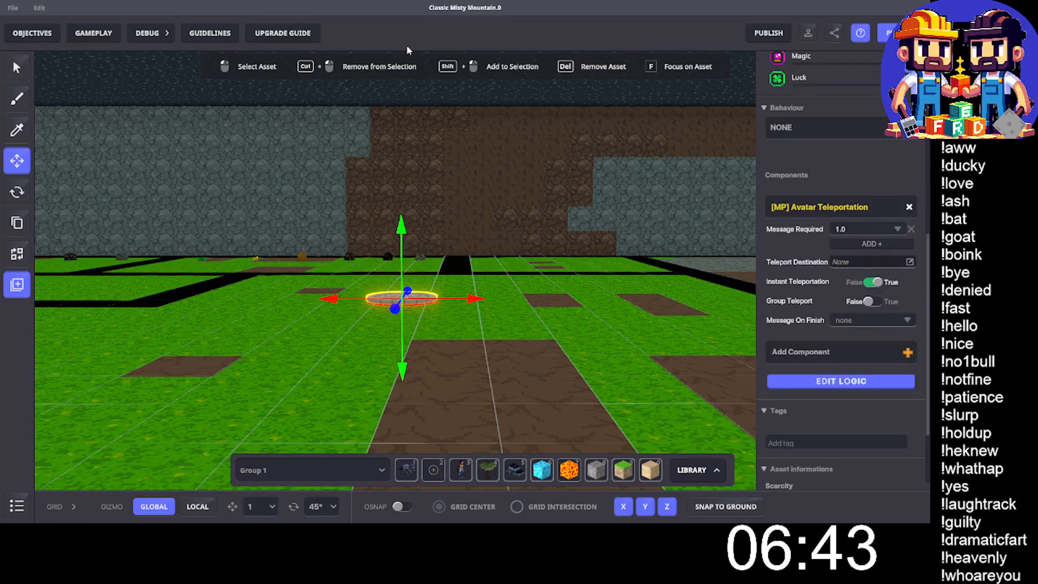
left_click(844, 262)
left_click(462, 177)
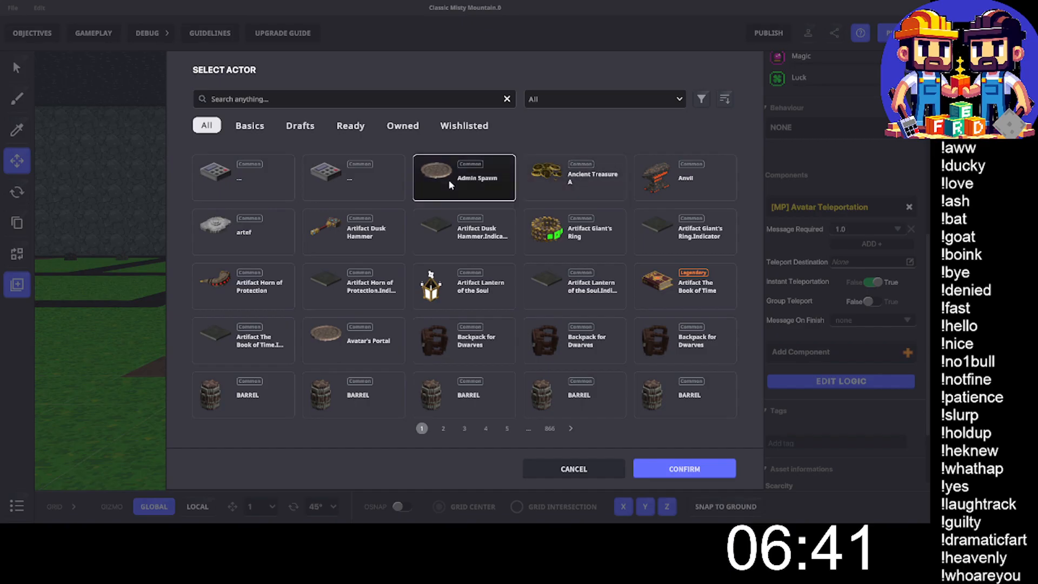
left_click(670, 468)
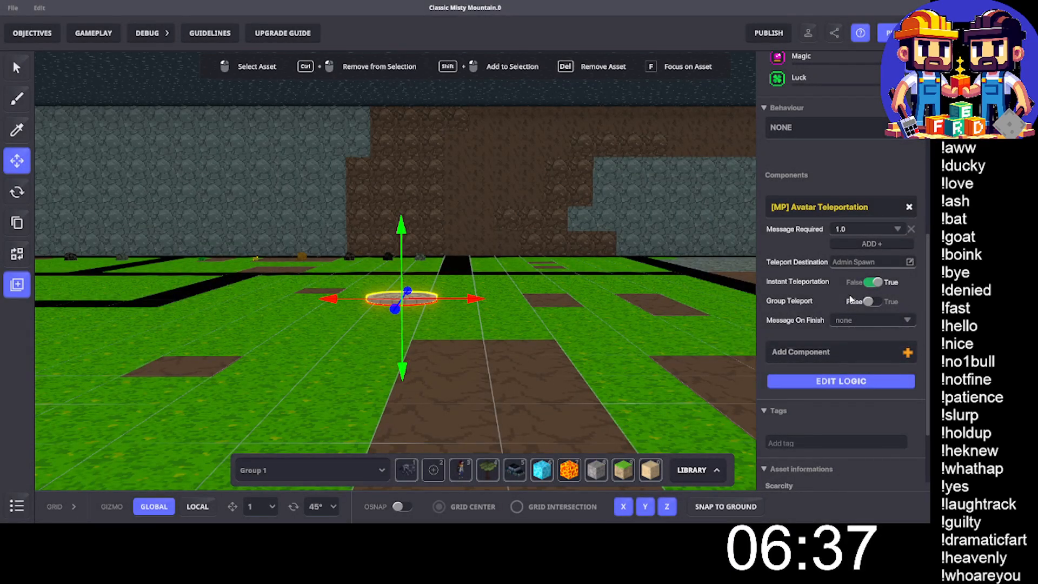
scroll(831, 333, "down", 1)
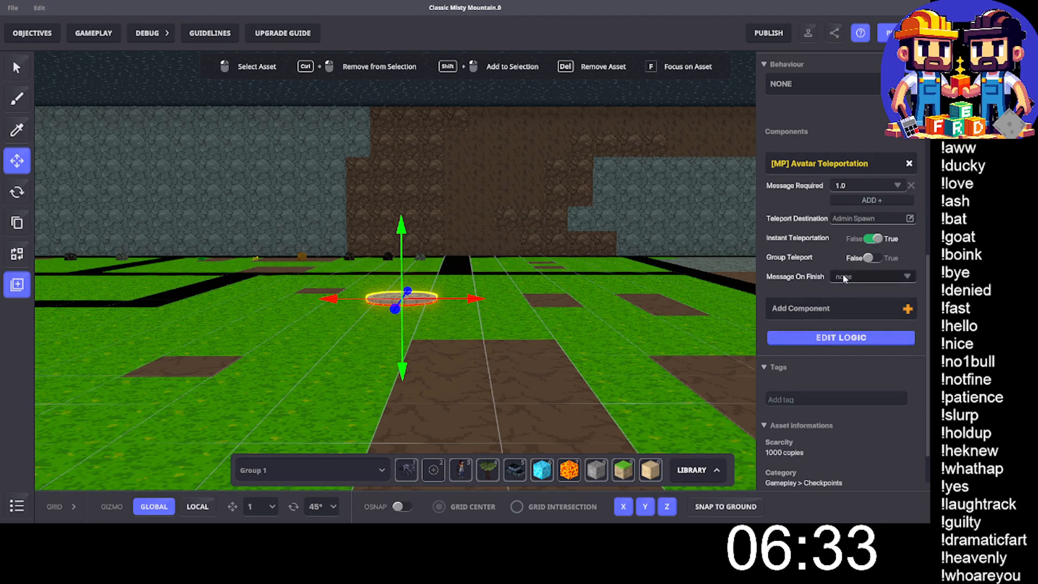
Open the OnPlayerJoin board of the game rules in full view.
scroll(827, 285, "up", 5)
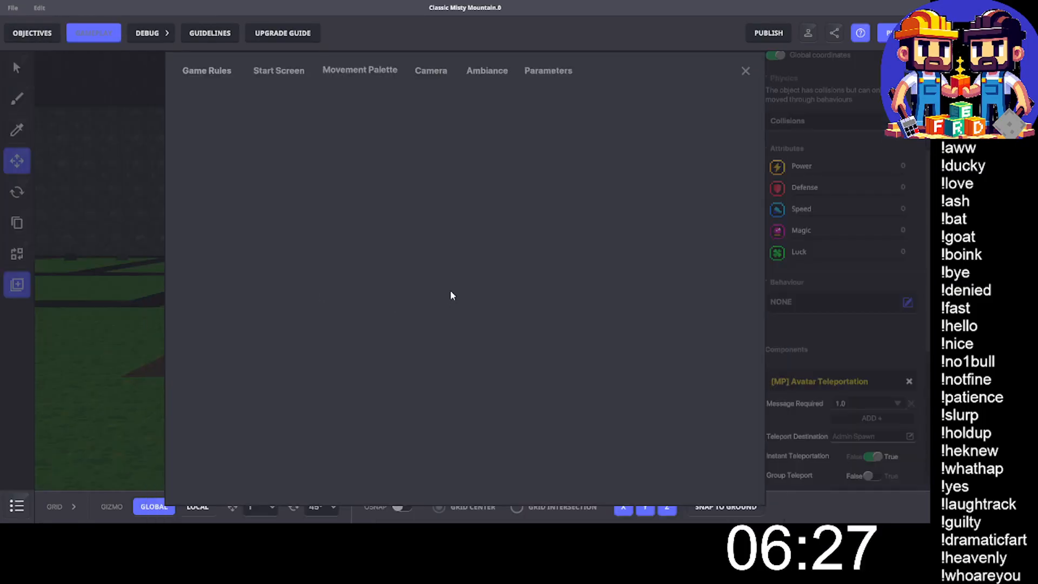
left_click(741, 96)
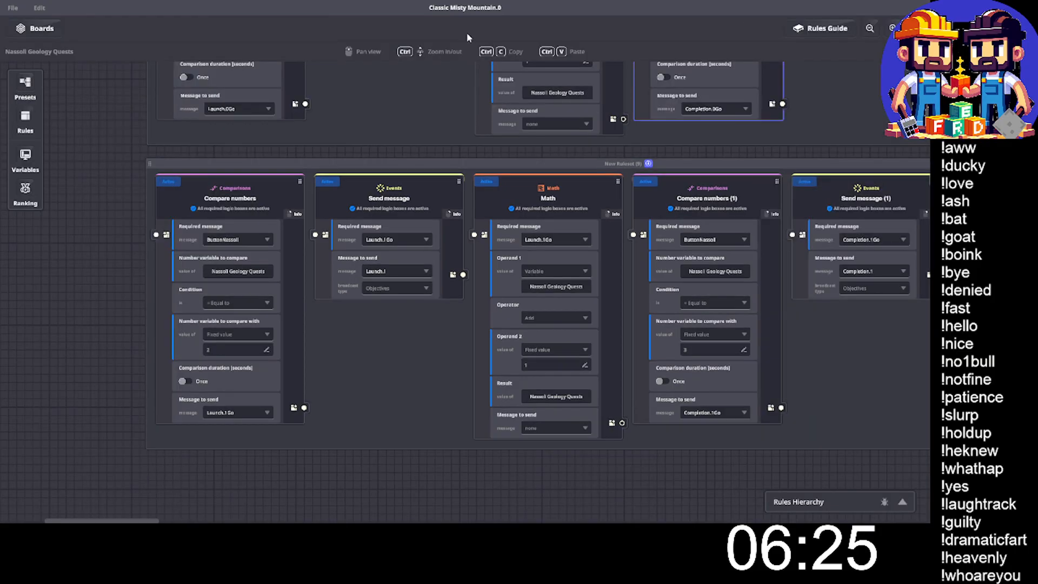
left_click(32, 28)
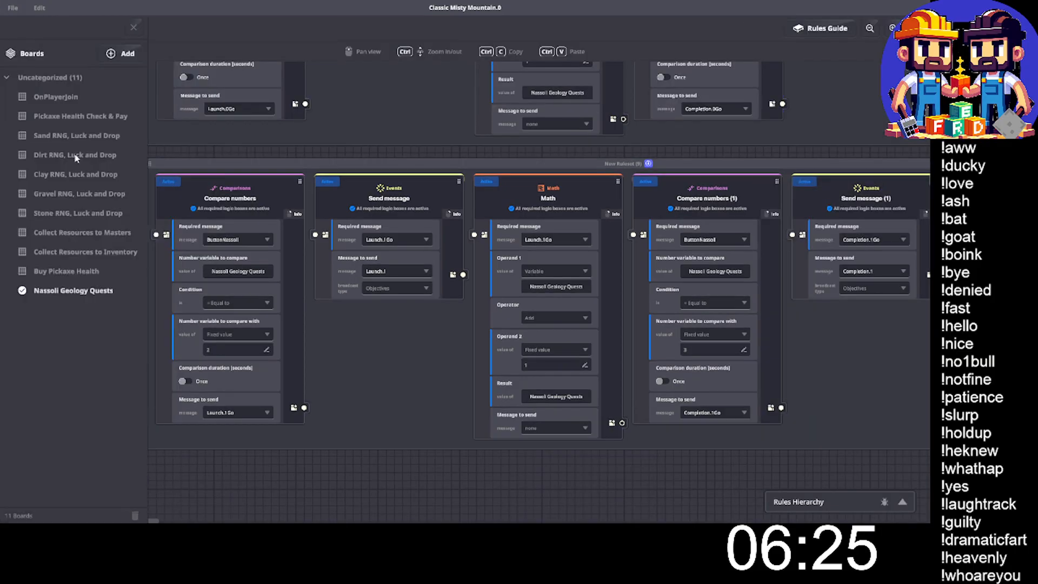
left_click(66, 96)
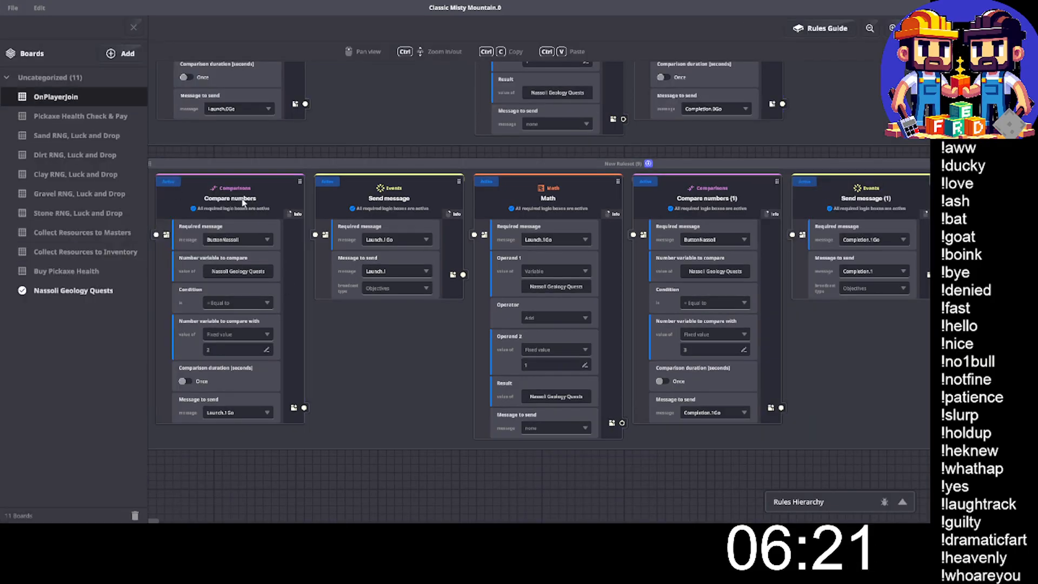
left_click(134, 27)
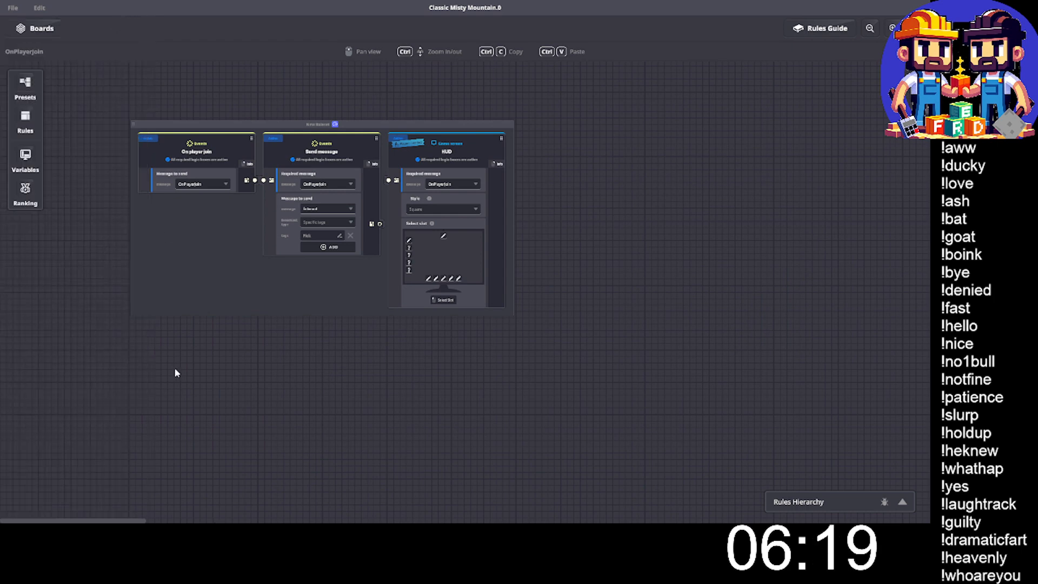
Add a Key input trigger rule to the OnPlayerJoin board and place it below the existing ruleset.
left_click(28, 118)
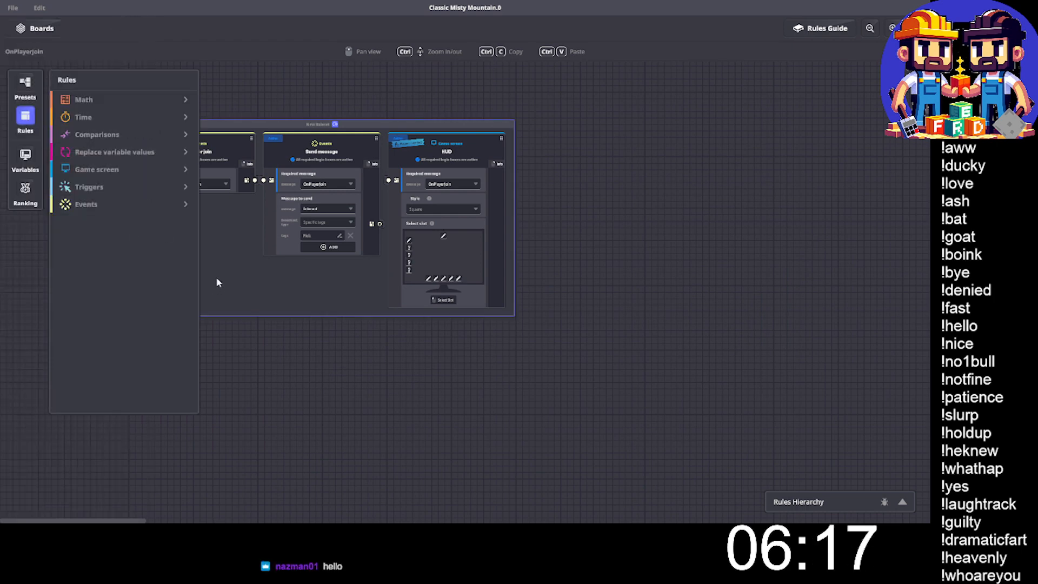
left_click(73, 187)
left_click_drag(98, 205, 487, 271)
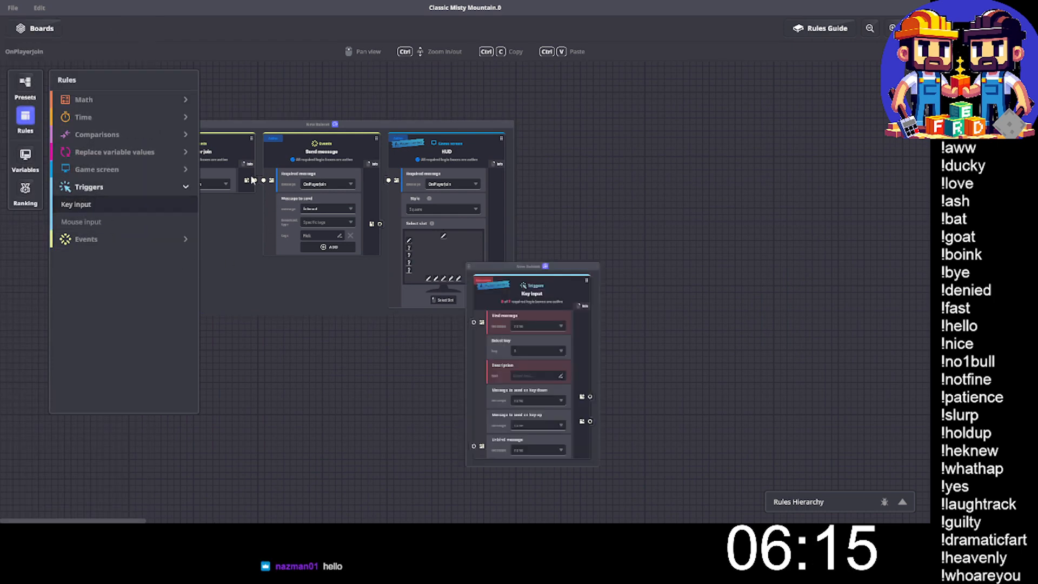
left_click_drag(420, 190, 262, 262)
left_click(25, 115)
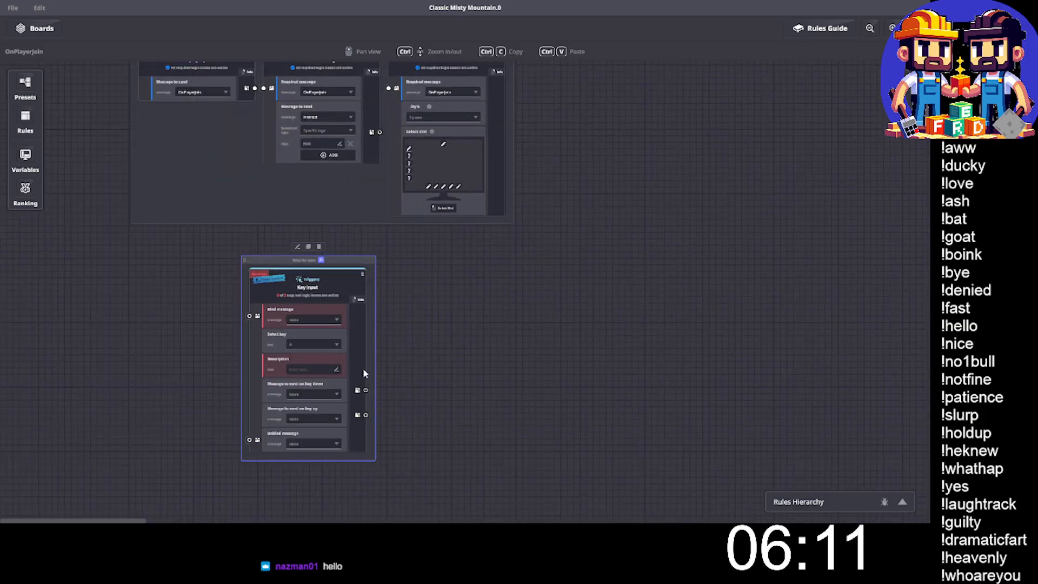
Set the Key input rule's bind message to OnPlayerJoin and its key to 1.
left_click(300, 319)
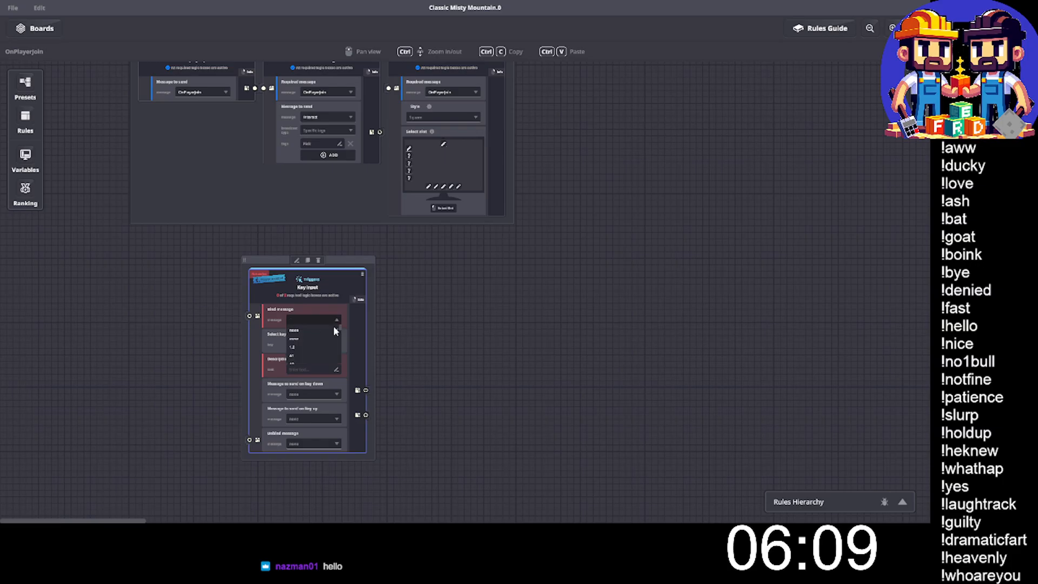
type("Onpl")
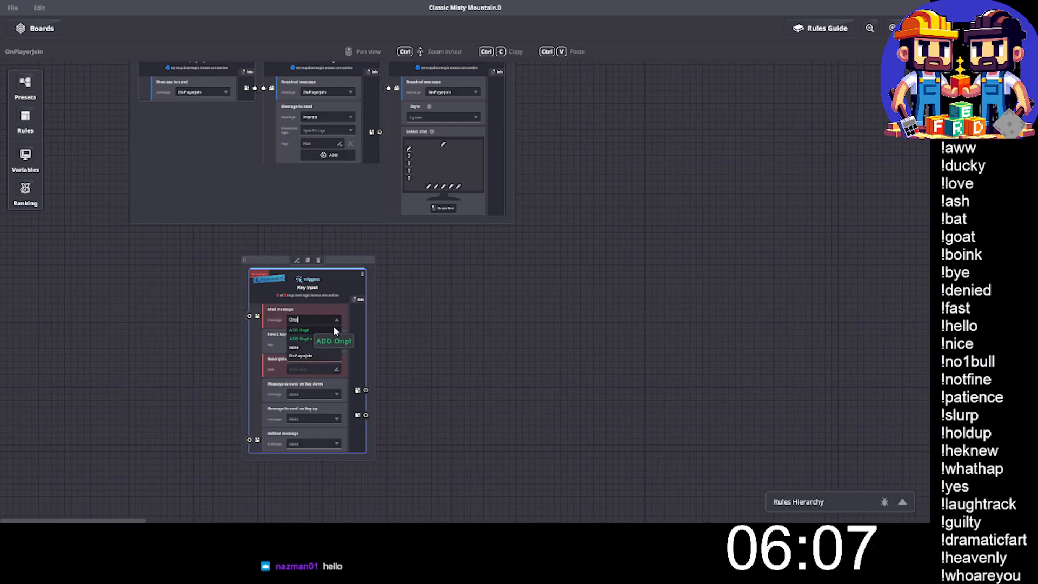
left_click(302, 356)
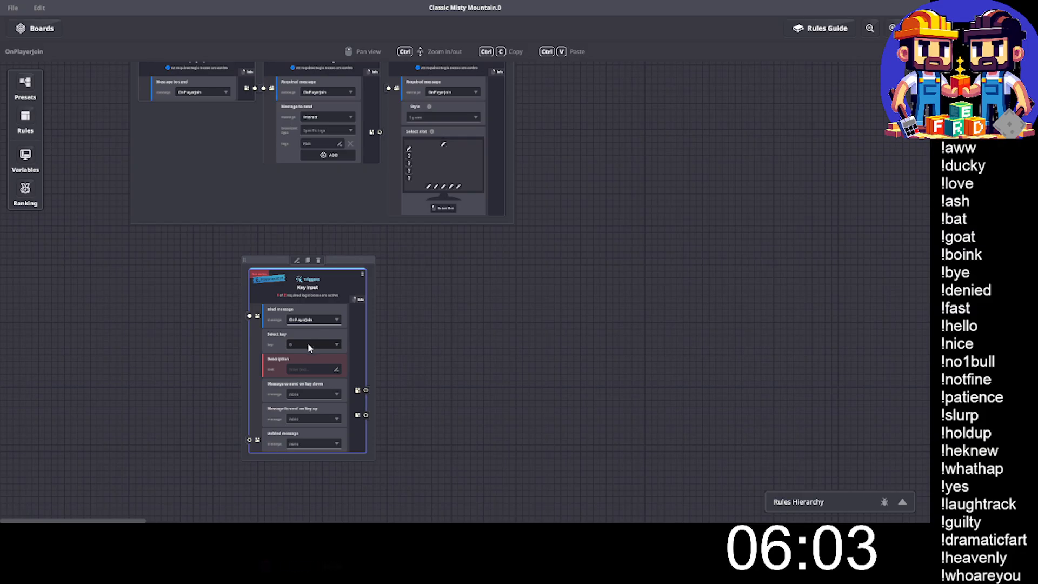
left_click(311, 345)
left_click(296, 361)
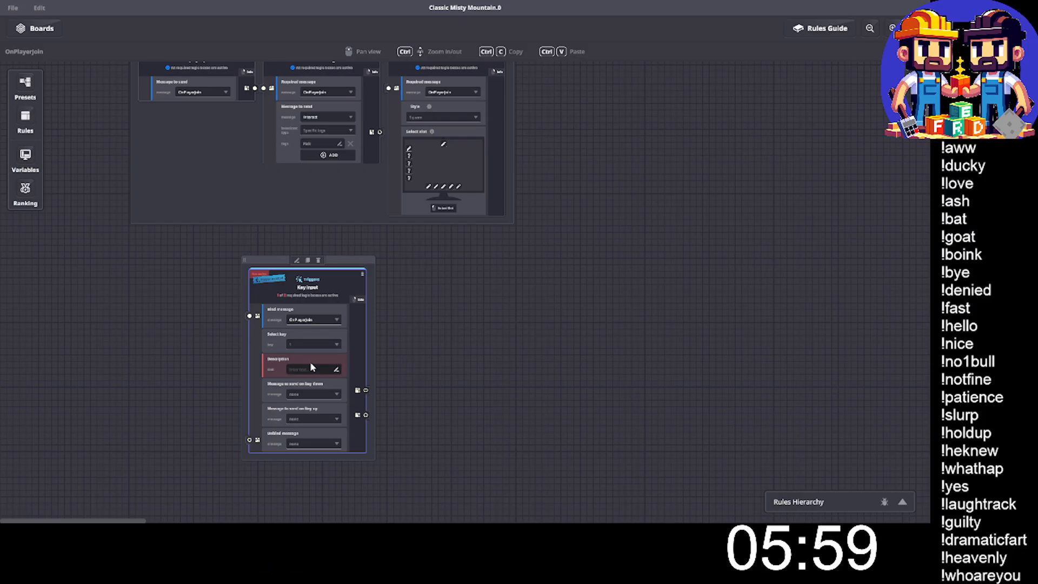
Enter Admin as the Key input's description and have it send message 1.0 on key down.
left_click(311, 365)
type("Admin")
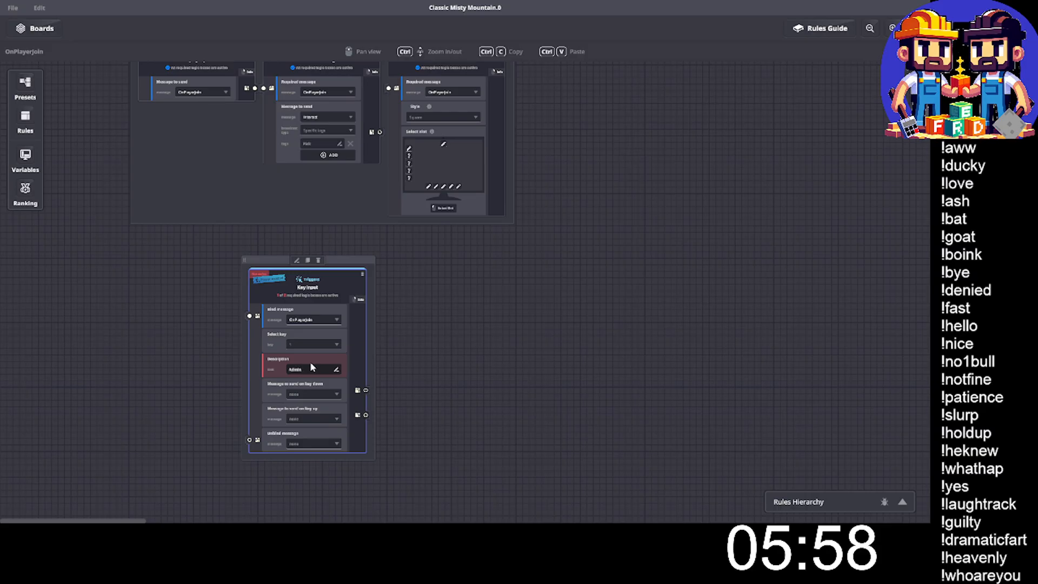
left_click(493, 426)
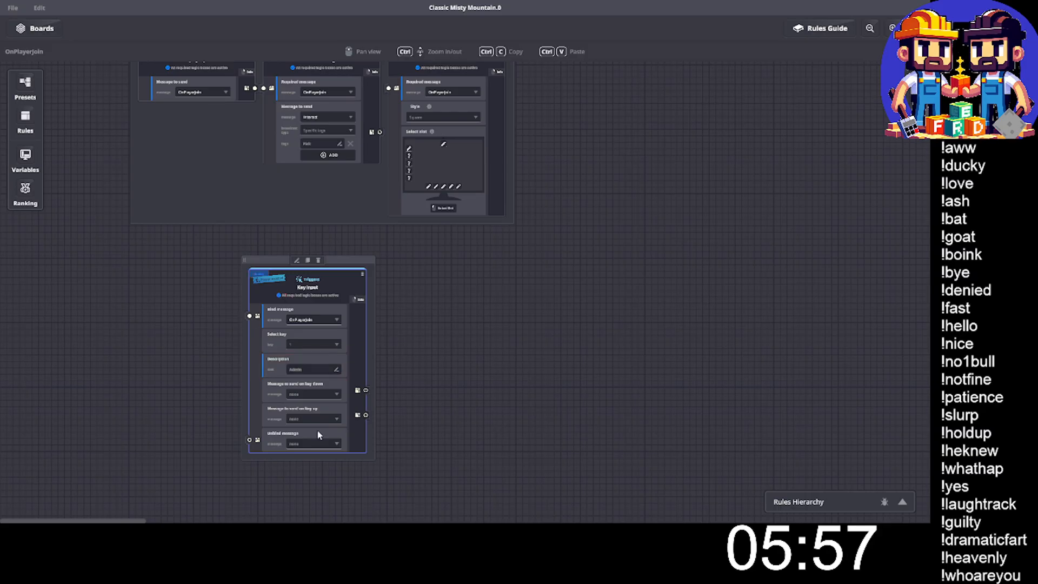
left_click(306, 400)
type("1.0")
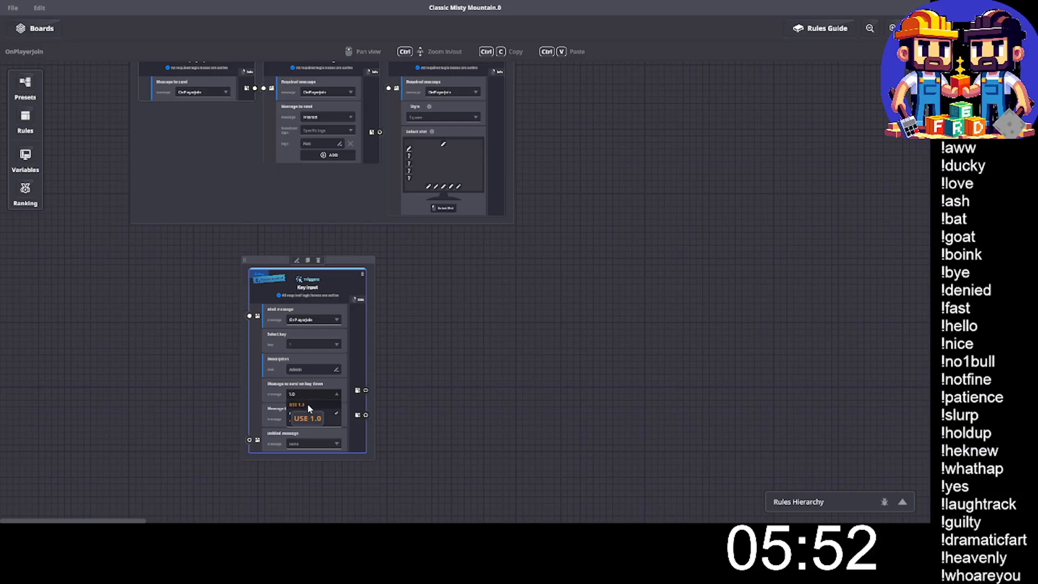
left_click(307, 404)
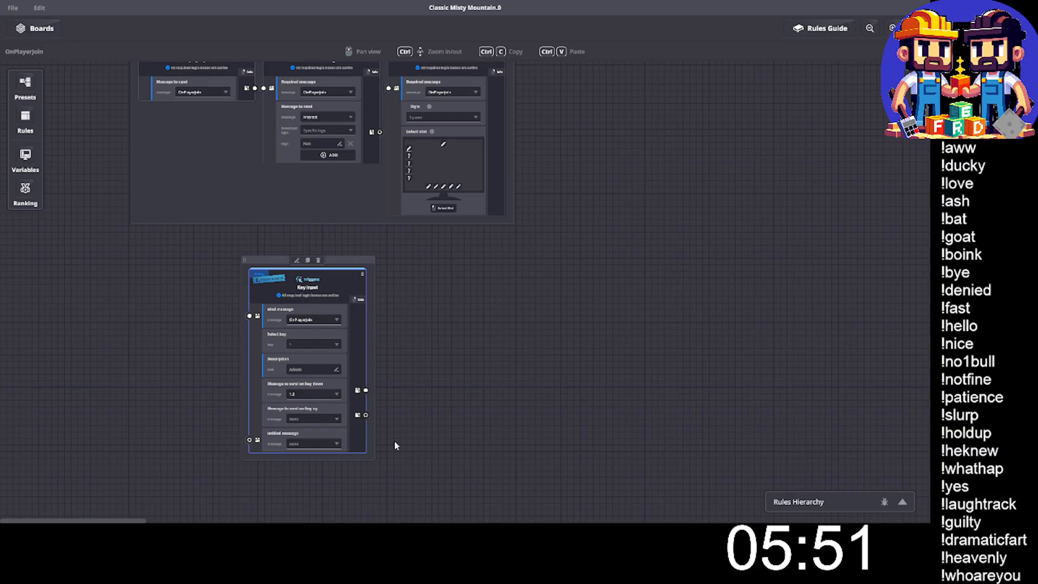
Duplicate the Key input rule, set the copy to key 2 with a new key-down message 2.0, and return to the scene.
left_click(309, 261)
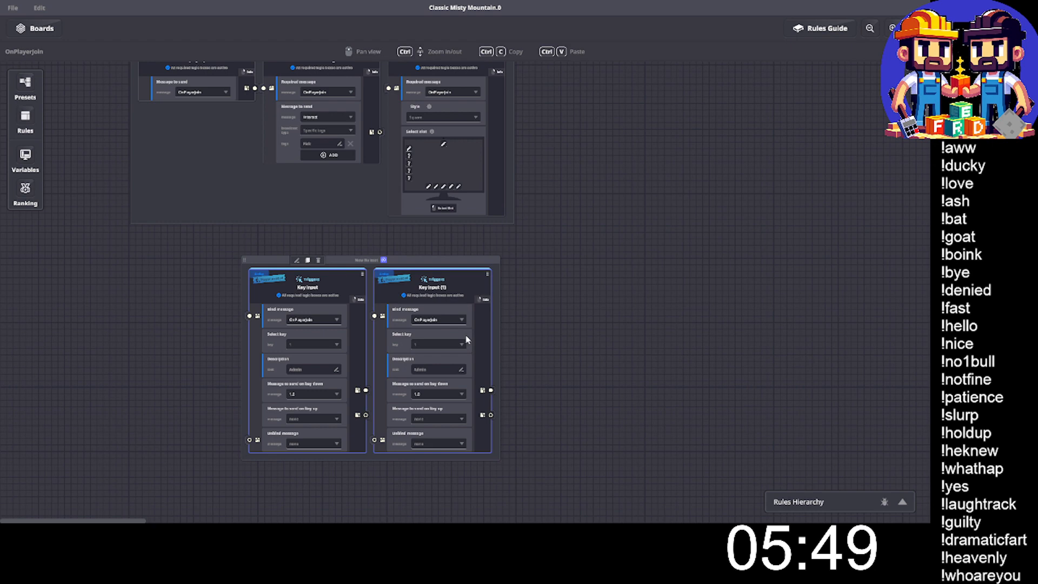
left_click(436, 344)
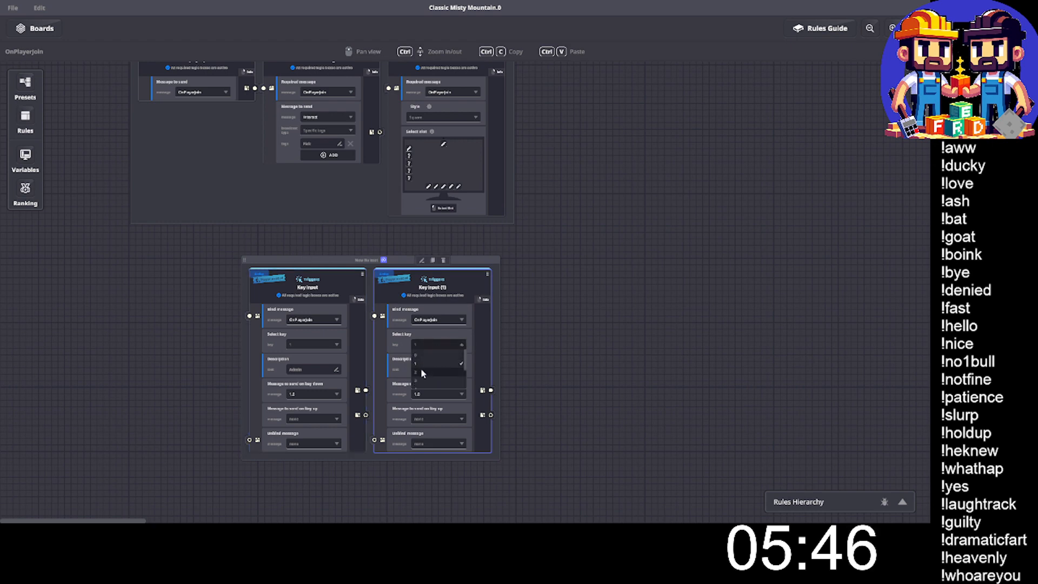
left_click(422, 373)
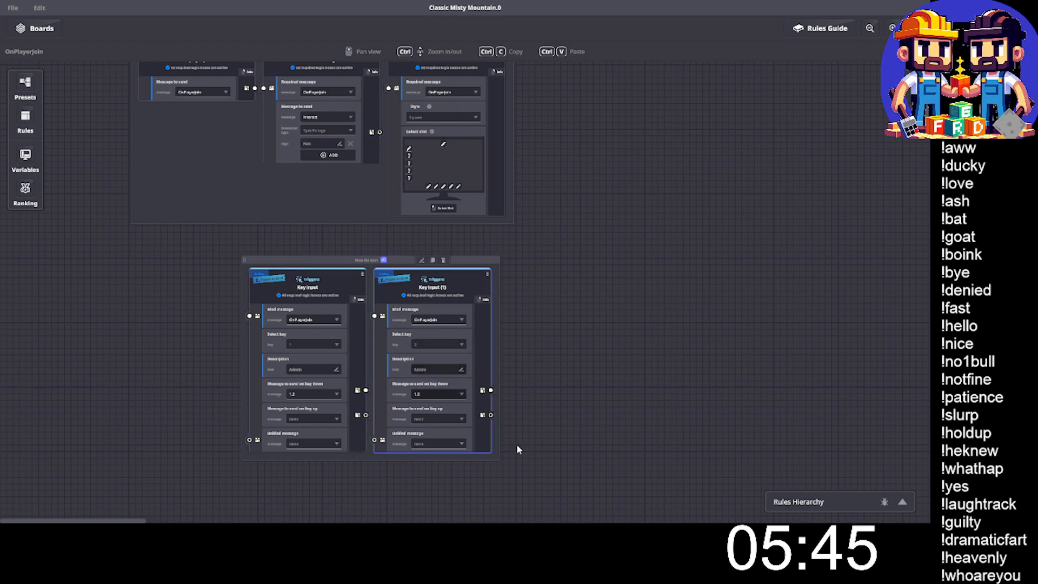
left_click(439, 394)
type("2")
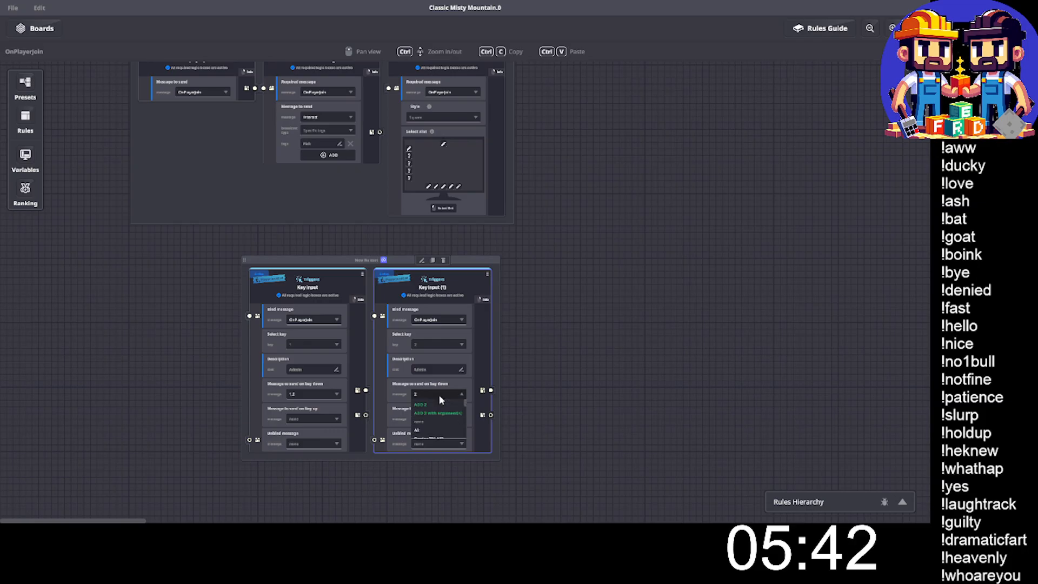
type(".0")
left_click(435, 403)
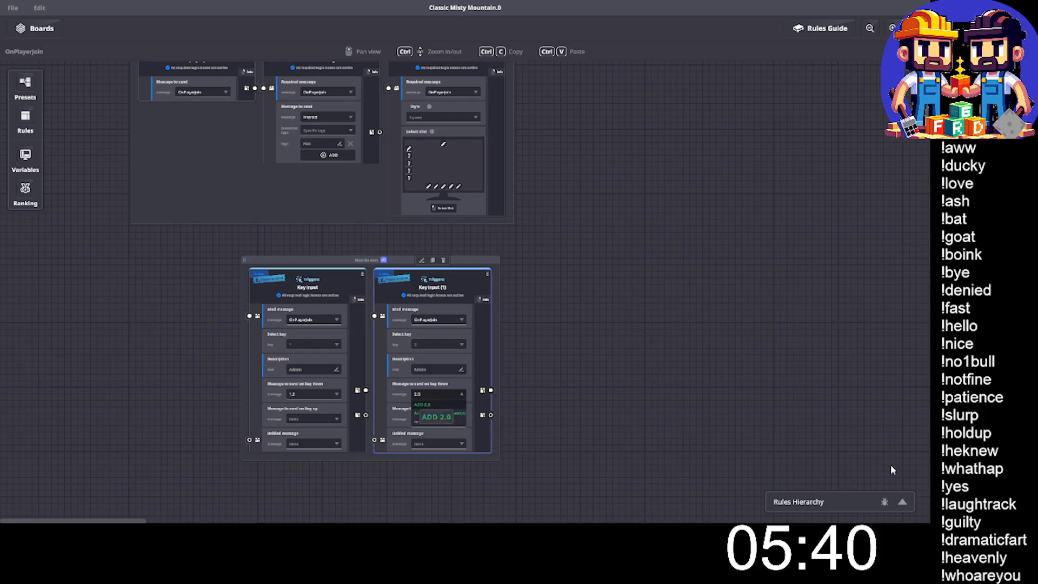
left_click(893, 24)
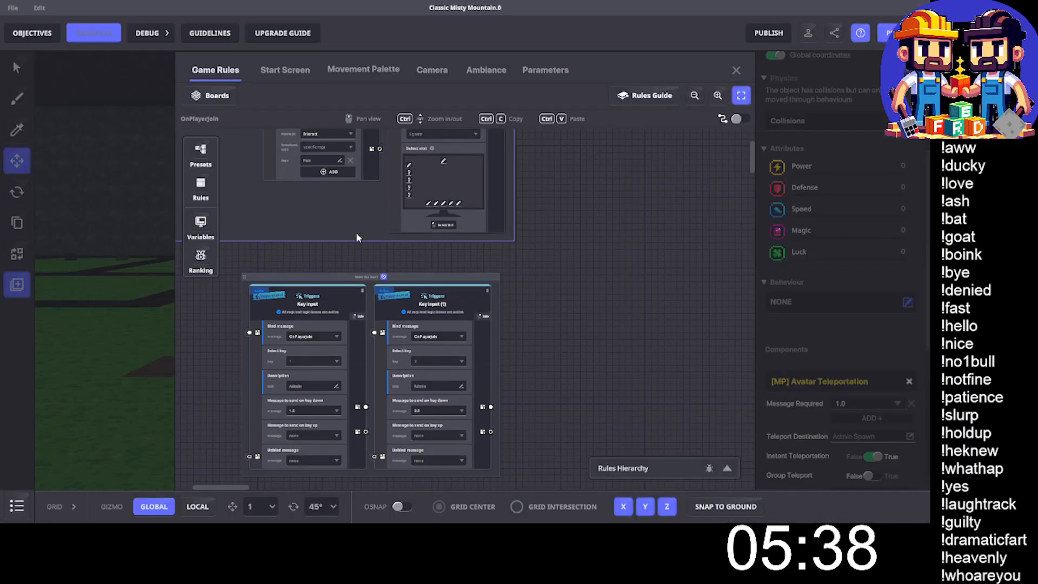
left_click(736, 71)
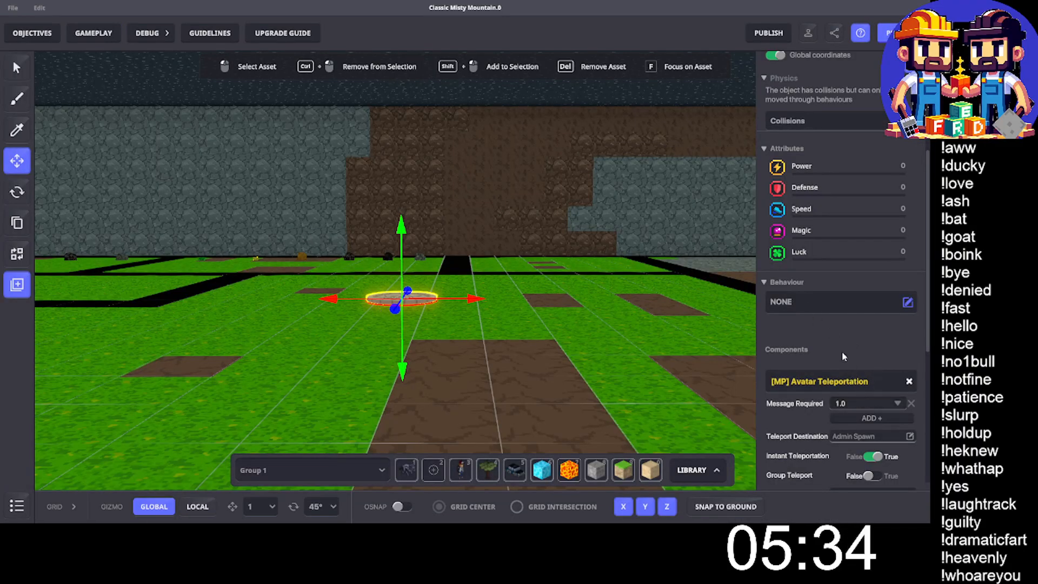
Rename the selected spawning point to Admin Spawn 1.0.
scroll(844, 356, "up", 3)
left_click(806, 118)
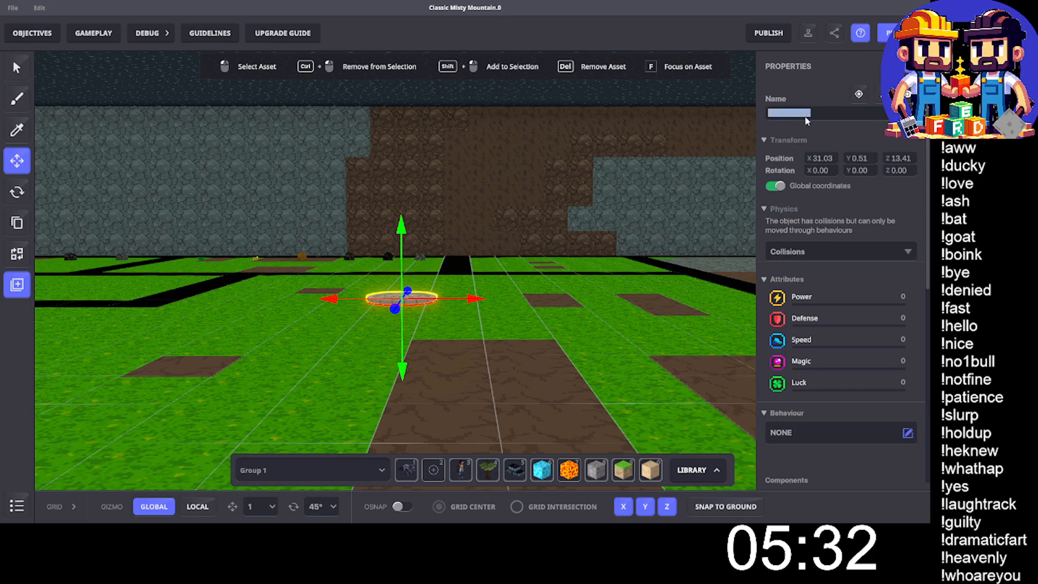
type("1")
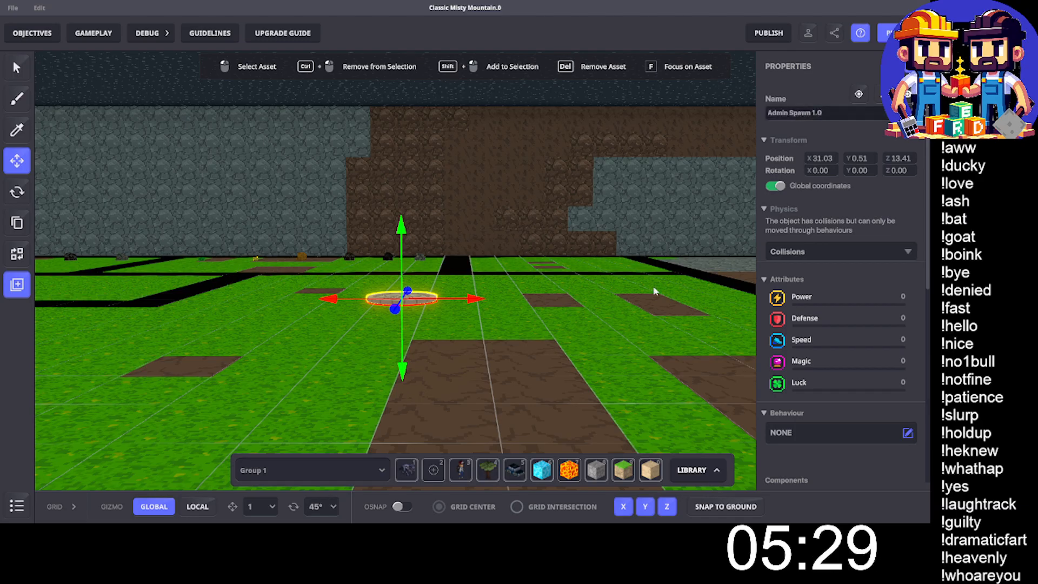
left_click(653, 306)
Duplicate Admin Spawn 1.0 one unit along the X axis and raise the copy to about Y 41.3.
left_click(396, 302)
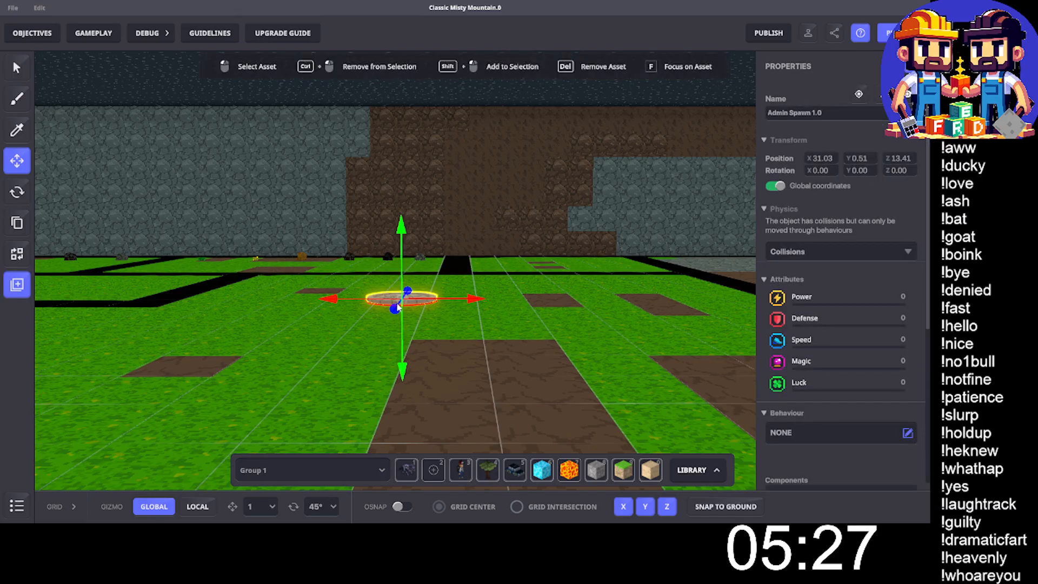
key("Right")
left_click_drag(452, 232, 468, 219)
key("e")
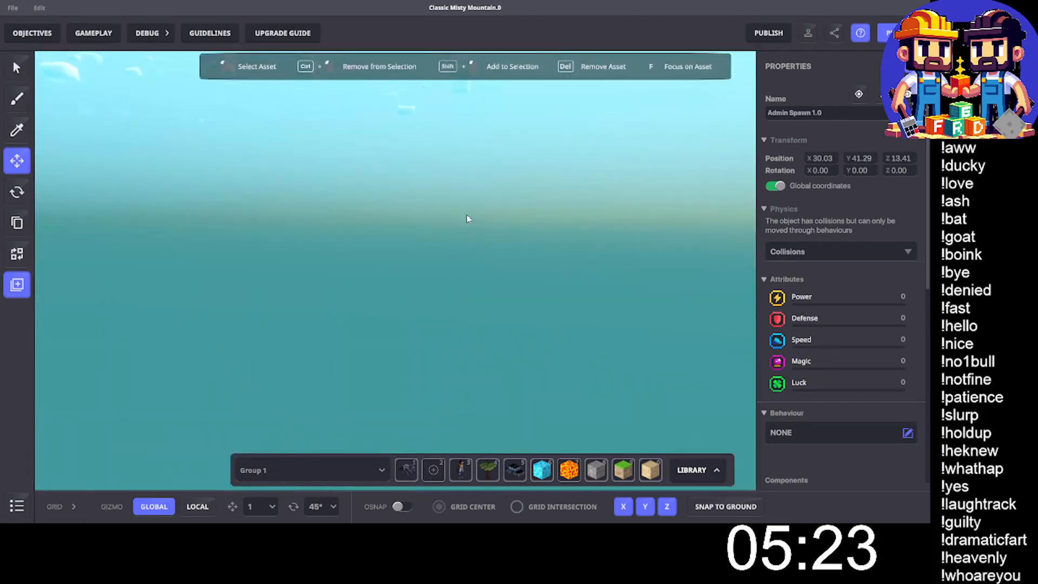
key("space")
Raise the copied spawning point further, to about Y 71.6, level with the mountain village.
left_click_drag(384, 308, 524, 464)
left_click_drag(618, 455, 507, 352)
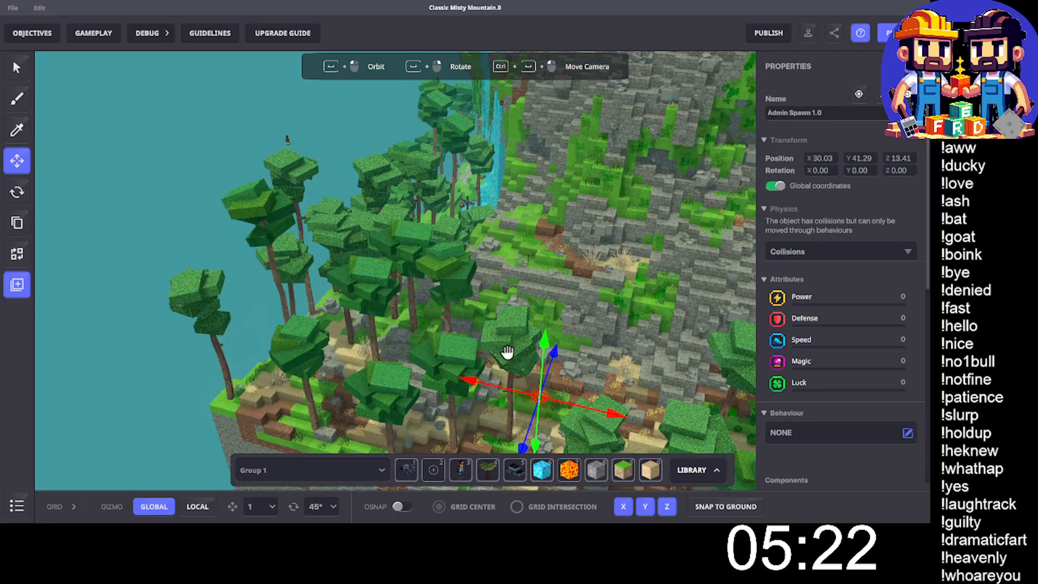
middle_click_drag(505, 339, 472, 265)
left_click_drag(510, 275, 540, 141)
middle_click_drag(540, 142, 211, 406)
left_click_drag(119, 430, 53, 296)
key("space")
left_click_drag(116, 297, 345, 275)
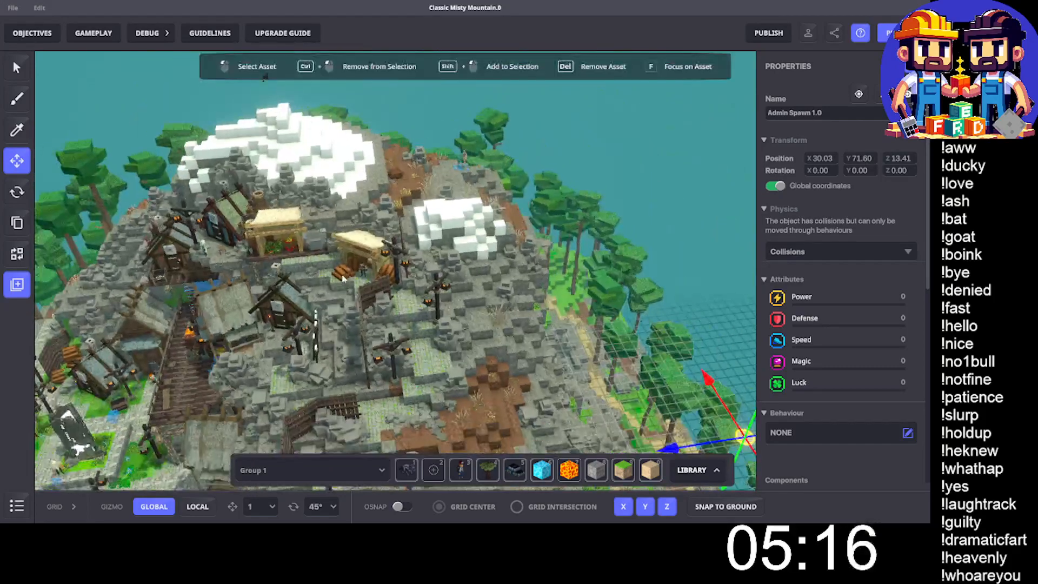
Move the copied spawning point along Z to about 70.8 and snap it down onto the village's paved street.
middle_click_drag(344, 275, 338, 116)
left_click_drag(653, 302, 273, 346)
middle_click_drag(260, 330, 563, 281)
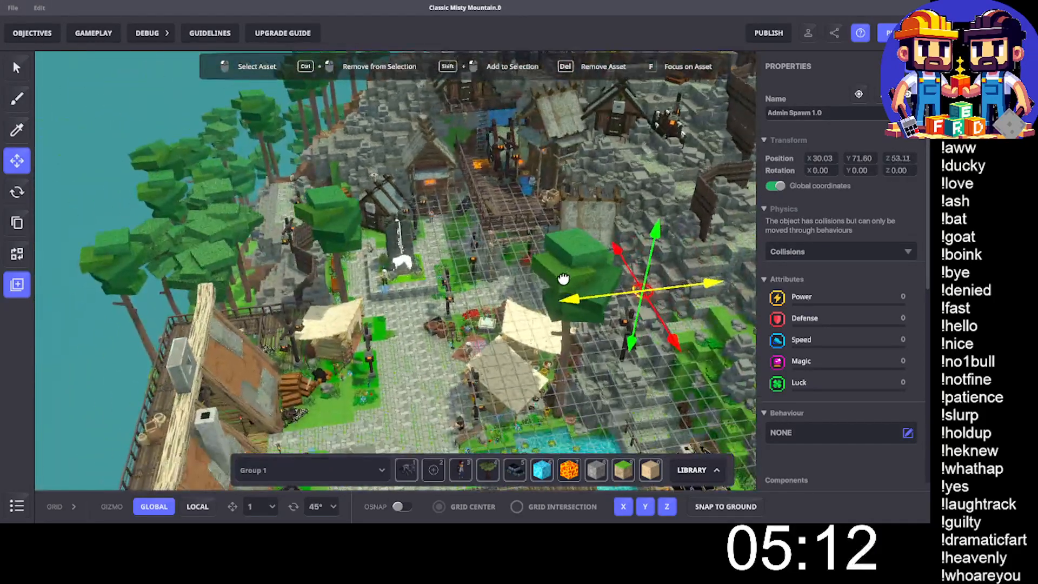
left_click_drag(571, 298, 333, 324)
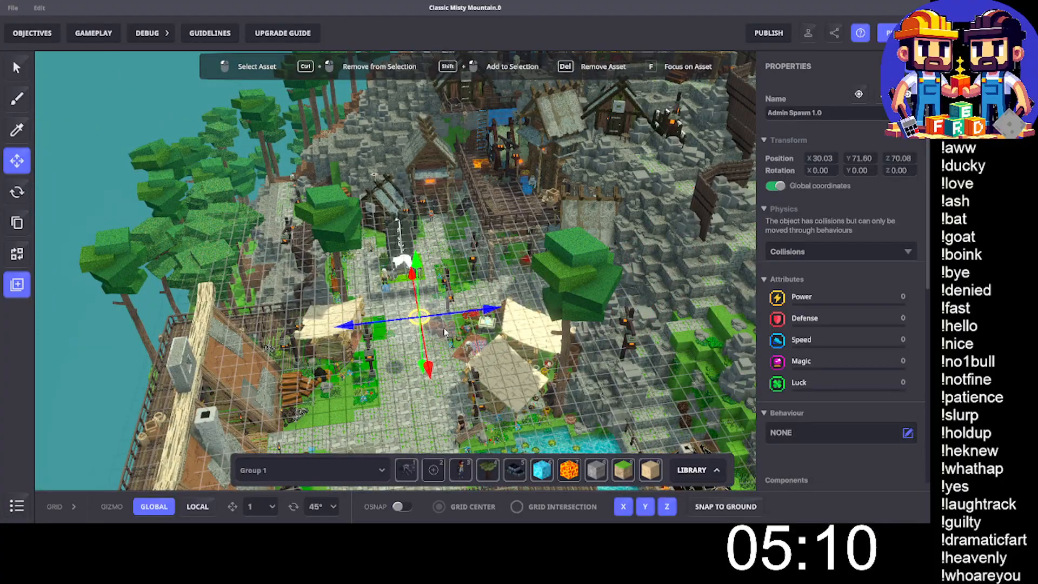
key("End")
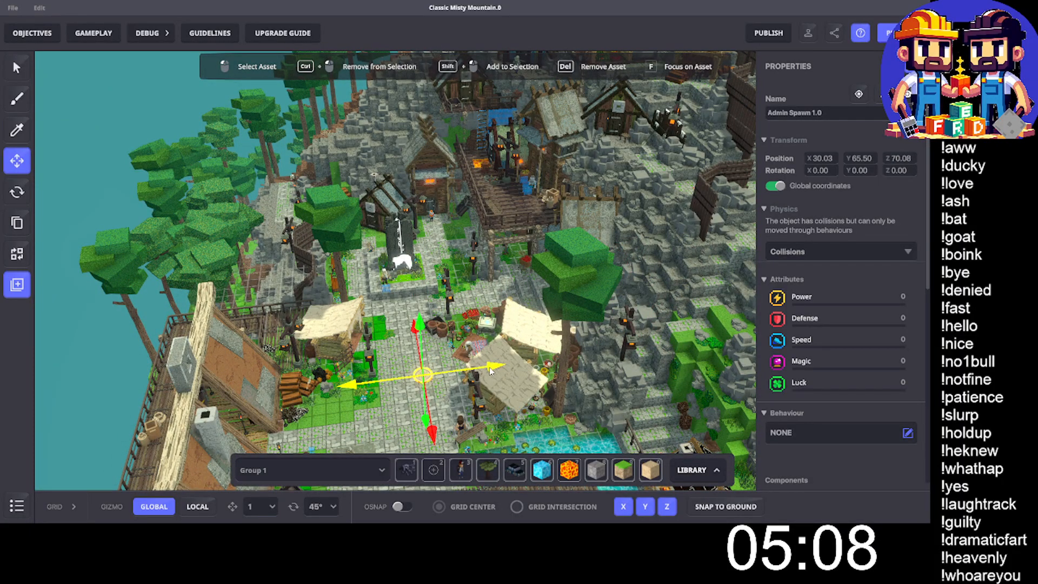
left_click_drag(476, 377, 466, 381)
Rename the copied spawning point to Admin Spawn 2.0.
left_click(836, 113)
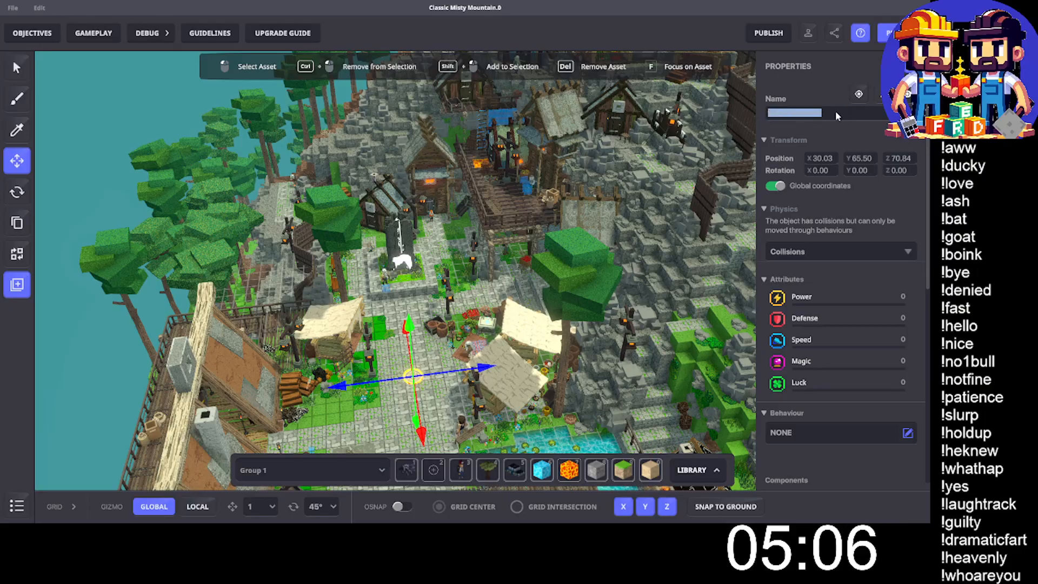
left_click(850, 110)
key("Left")
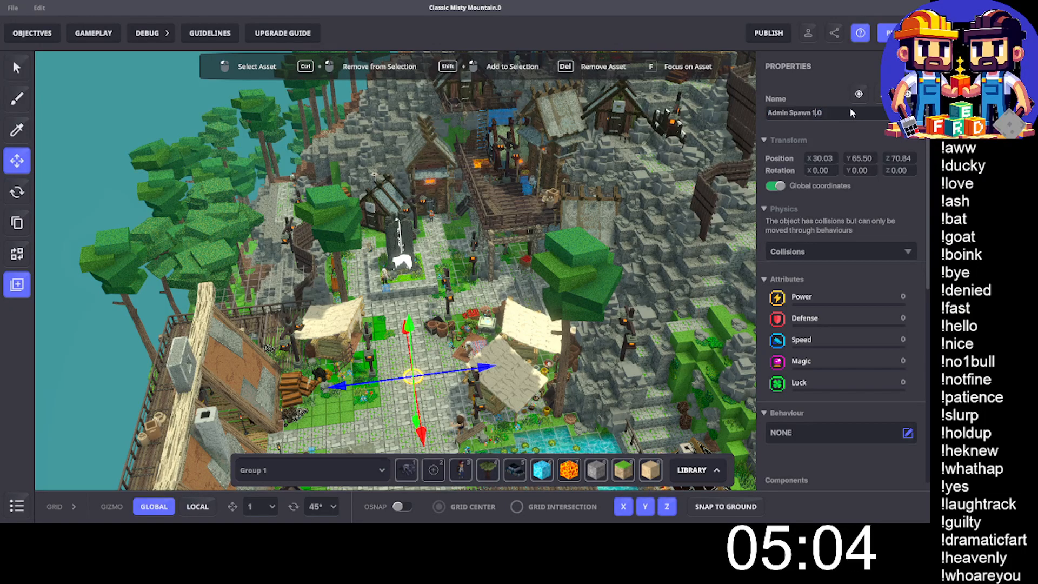
key("BackSpace")
type("2")
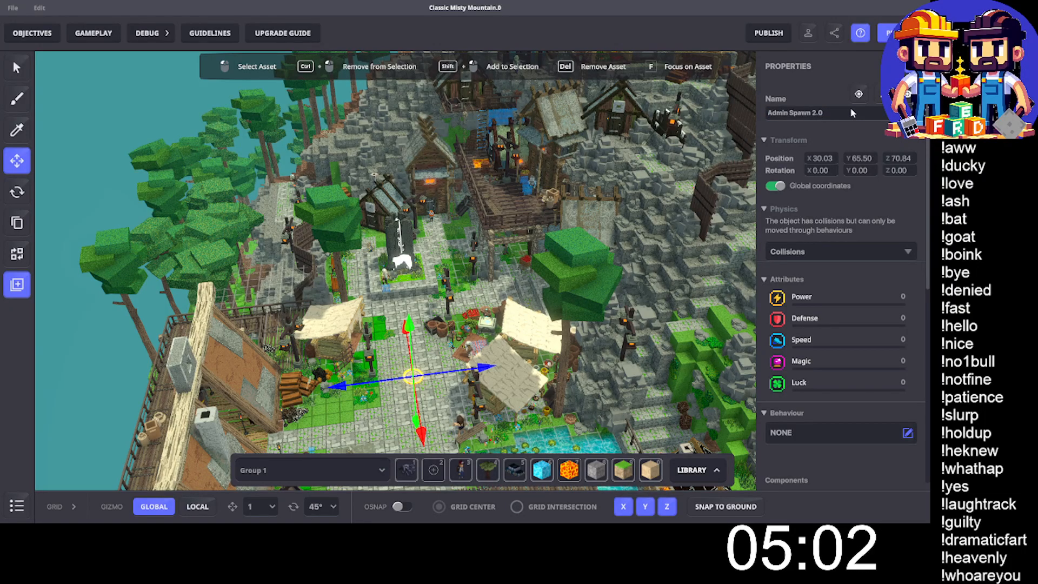
Configure Admin Spawn 2.0's avatar teleportation with required message 2.0 and Admin Spawn 2.0 as the teleport destination.
scroll(831, 214, "down", 5)
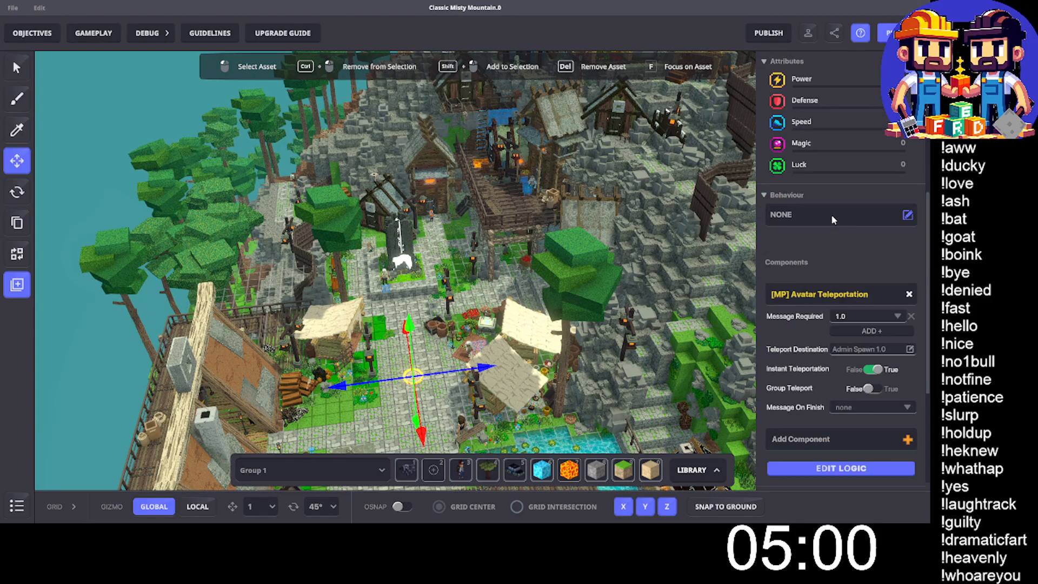
left_click(847, 229)
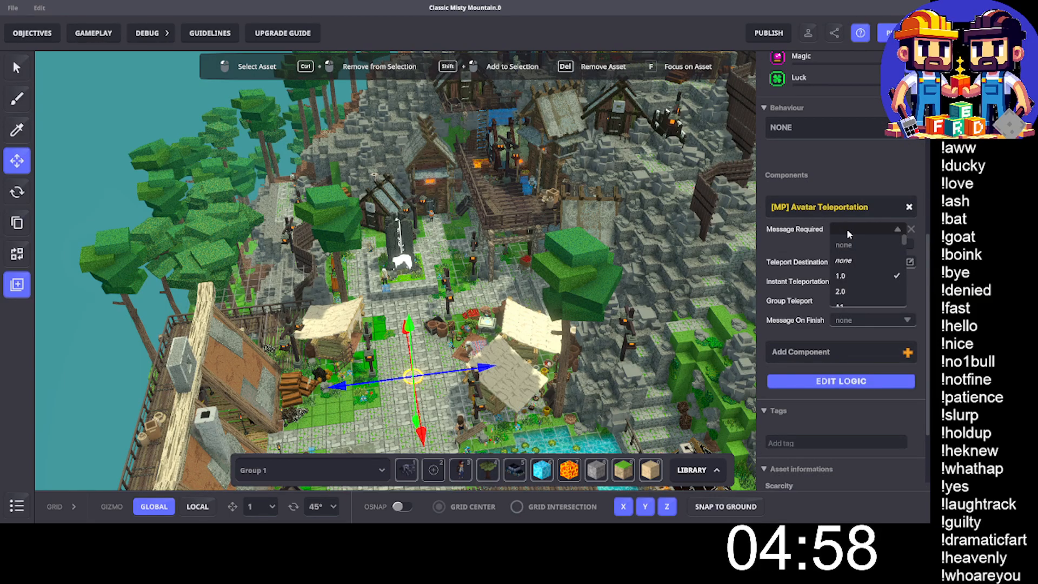
type("2.0")
key("Return")
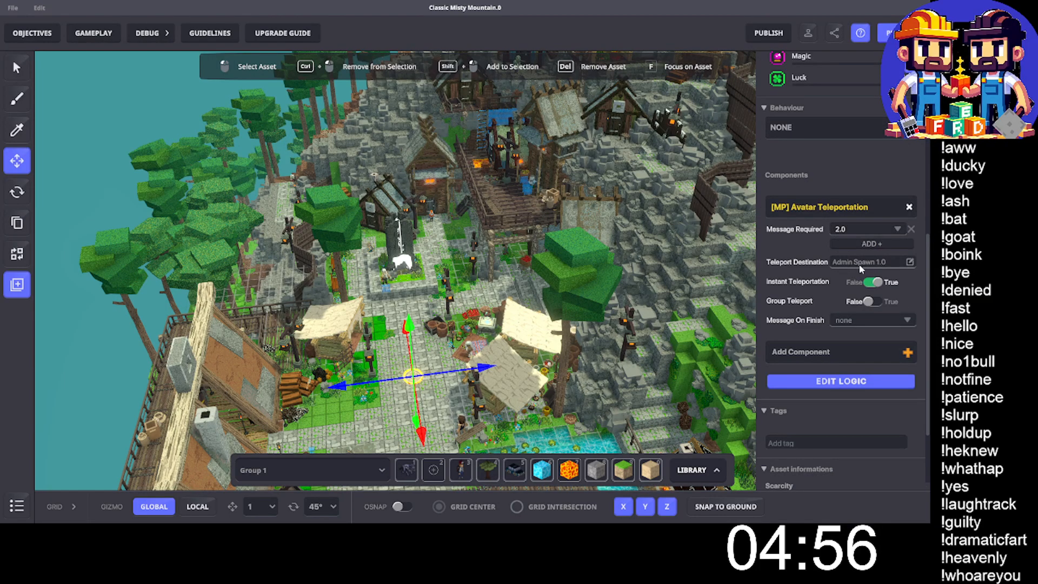
left_click(862, 262)
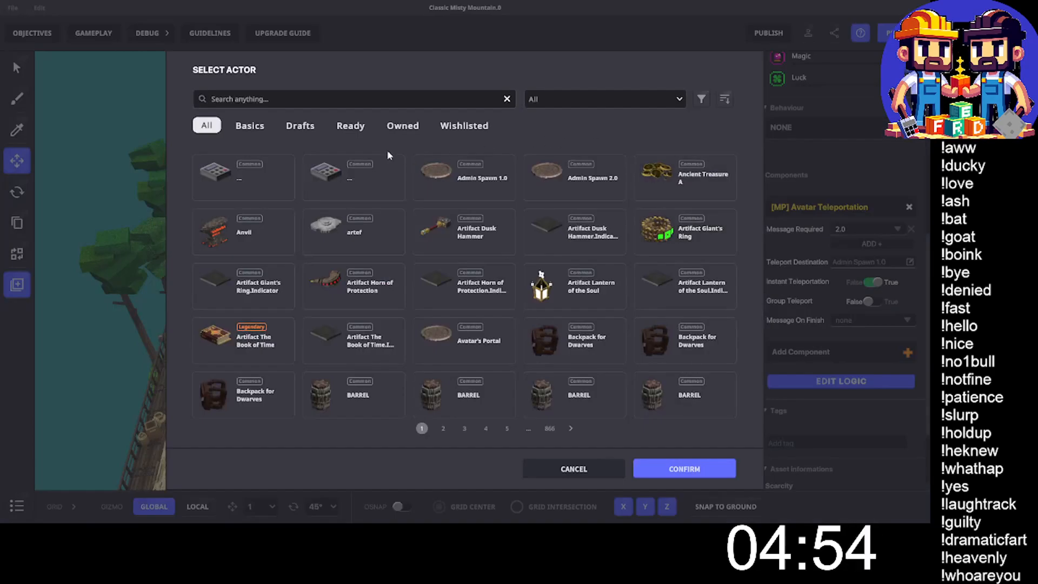
left_click(598, 184)
left_click(675, 487)
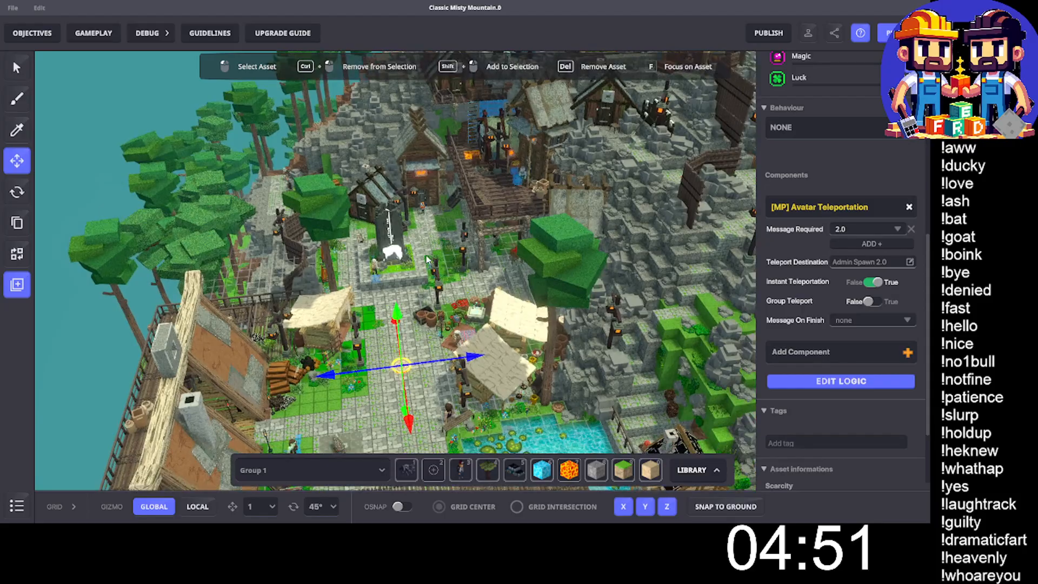
Save the changes to the experience and start a playtest.
key("ctrl+s")
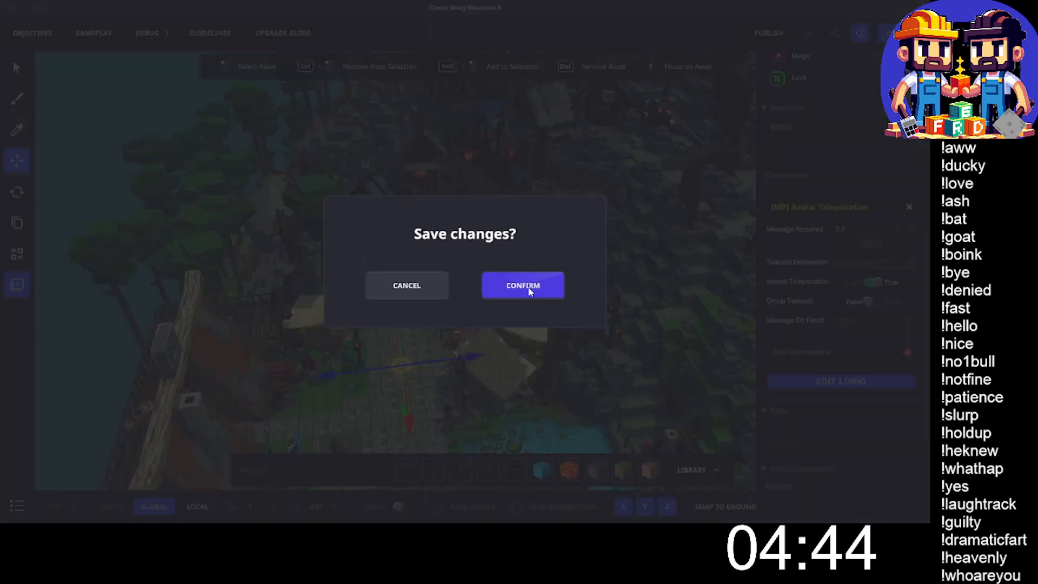
left_click(529, 289)
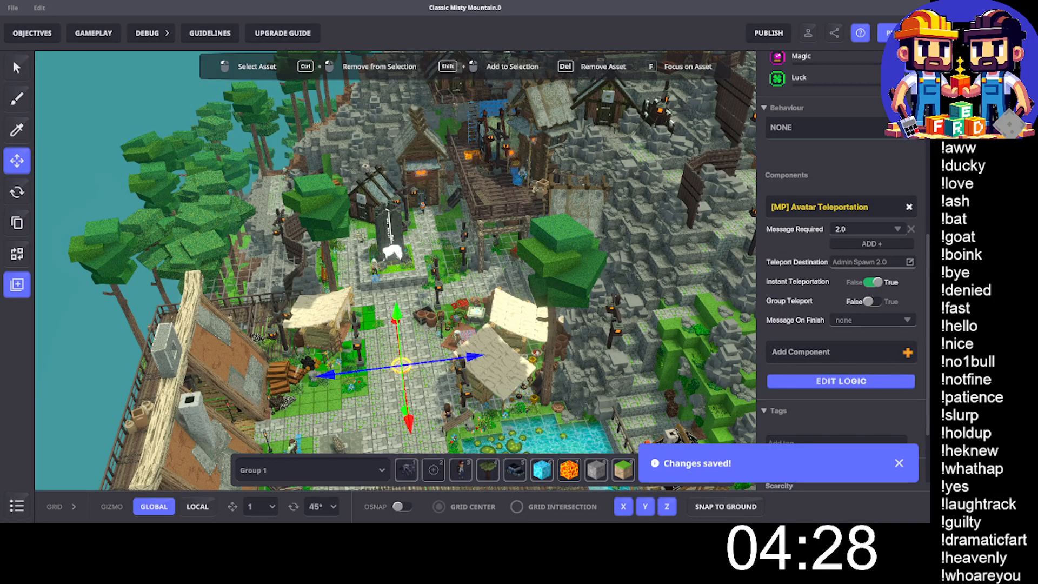
middle_click_drag(392, 252, 373, 268)
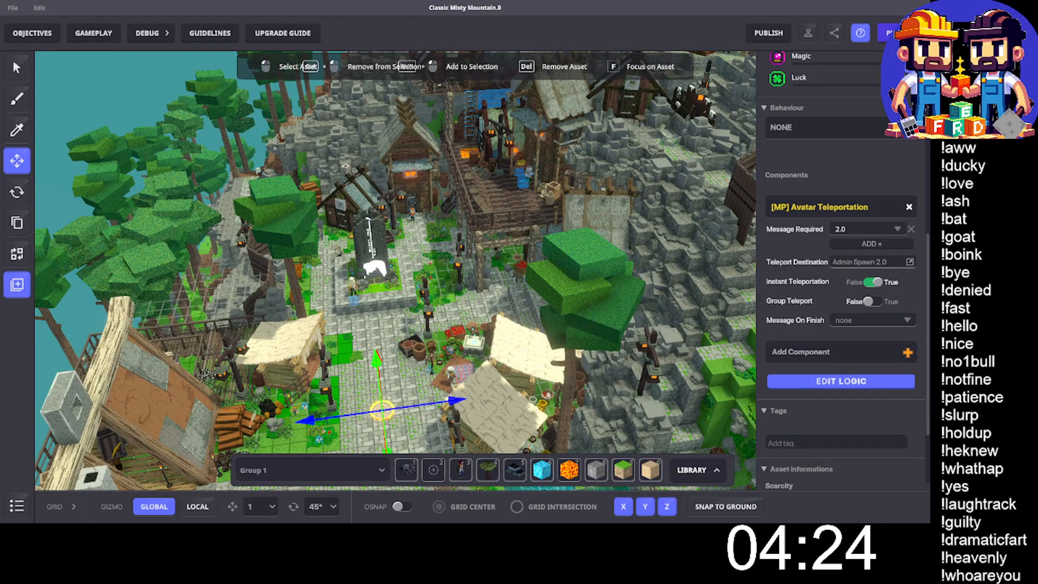
key("ctrl+p")
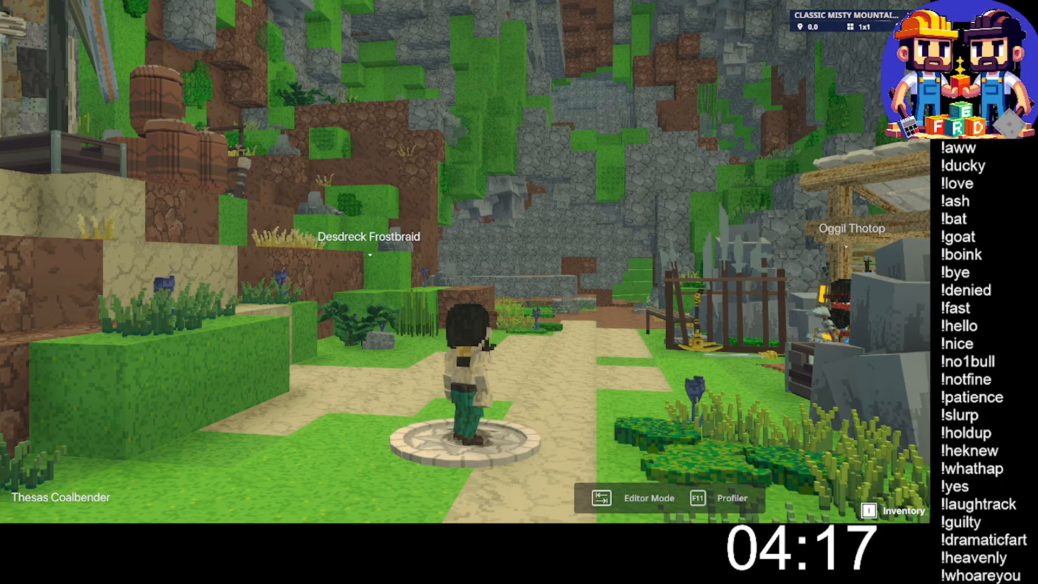
Run the avatar from the starting spawn along the forest path and up the stone stairs to the village's paved street.
key("w")
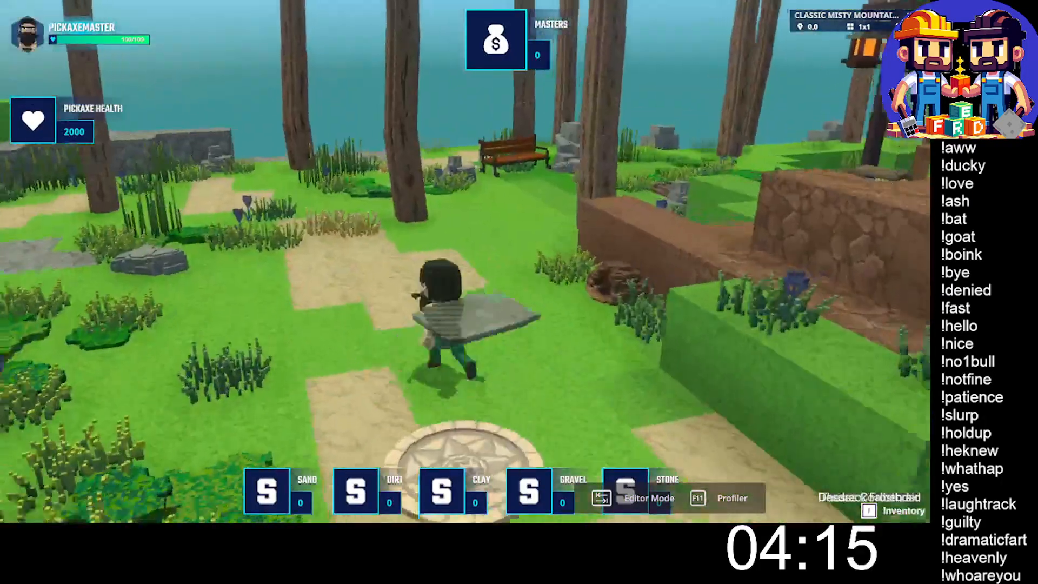
key("w")
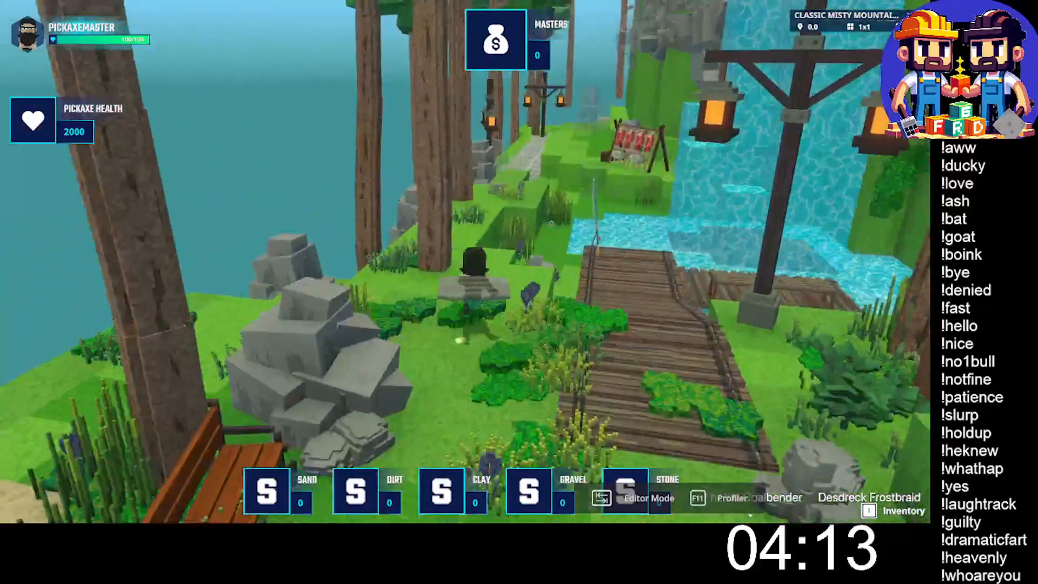
key("w")
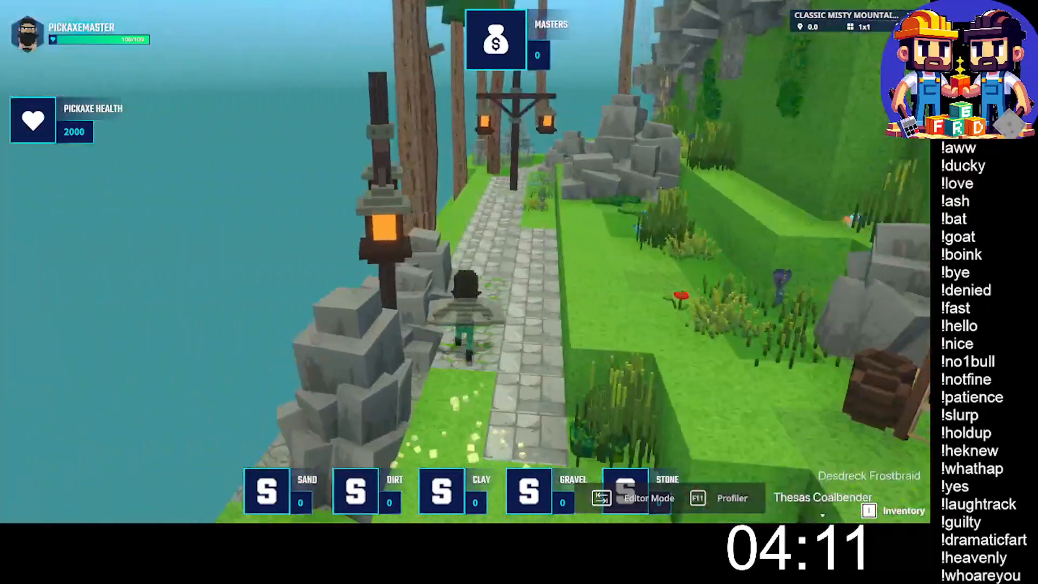
key("w")
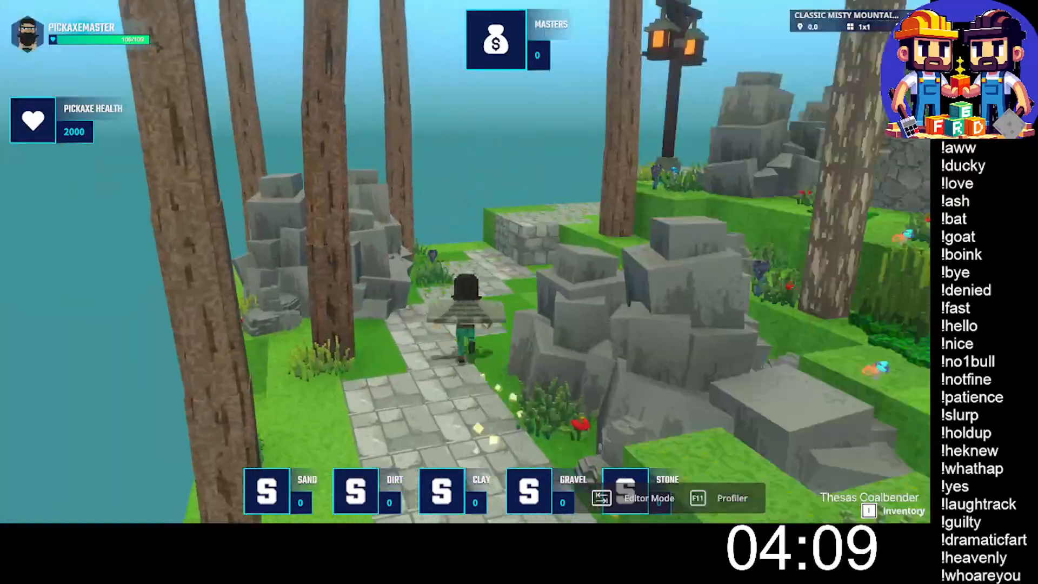
key("w")
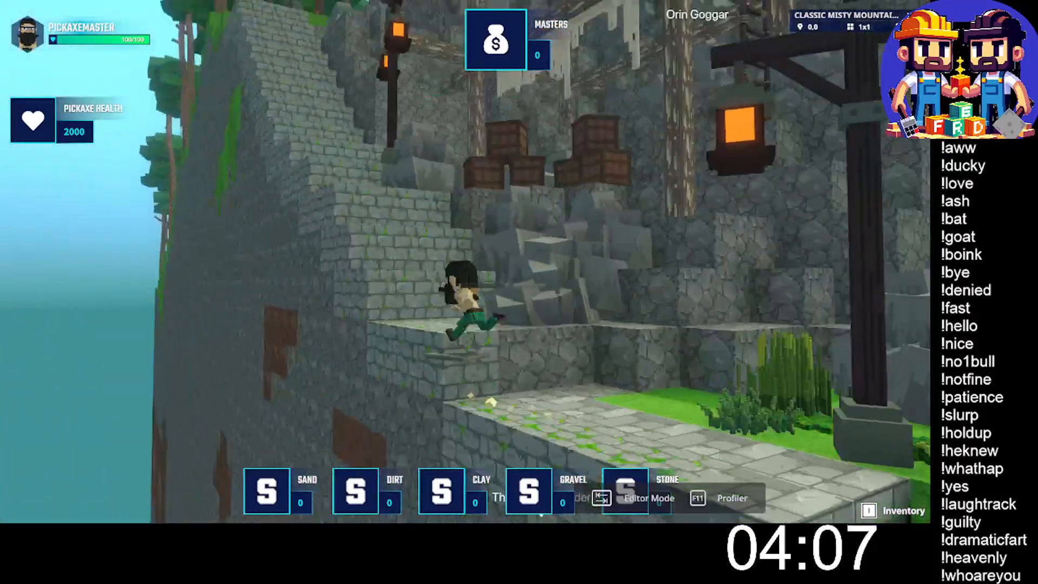
key("w")
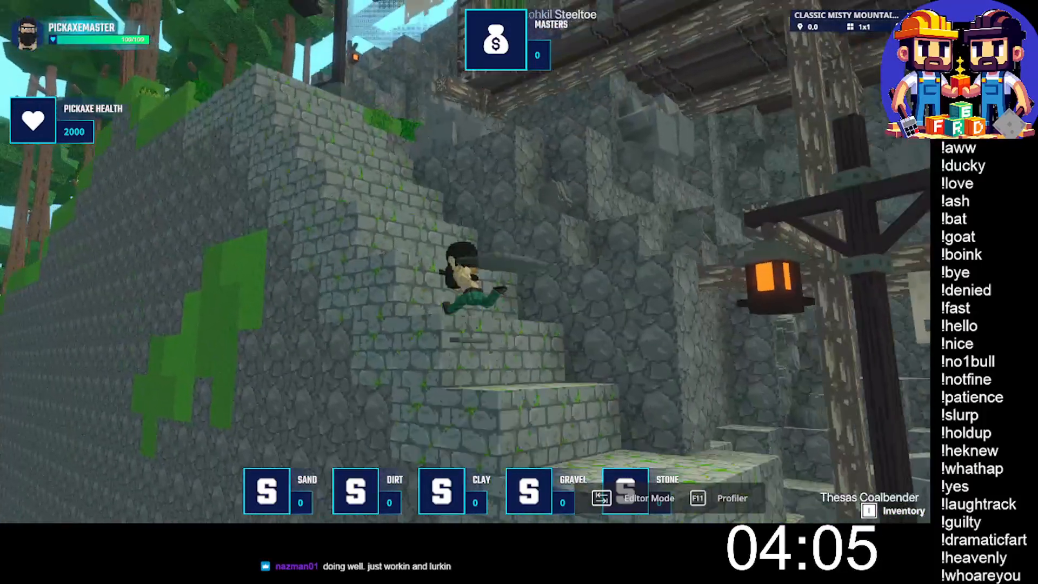
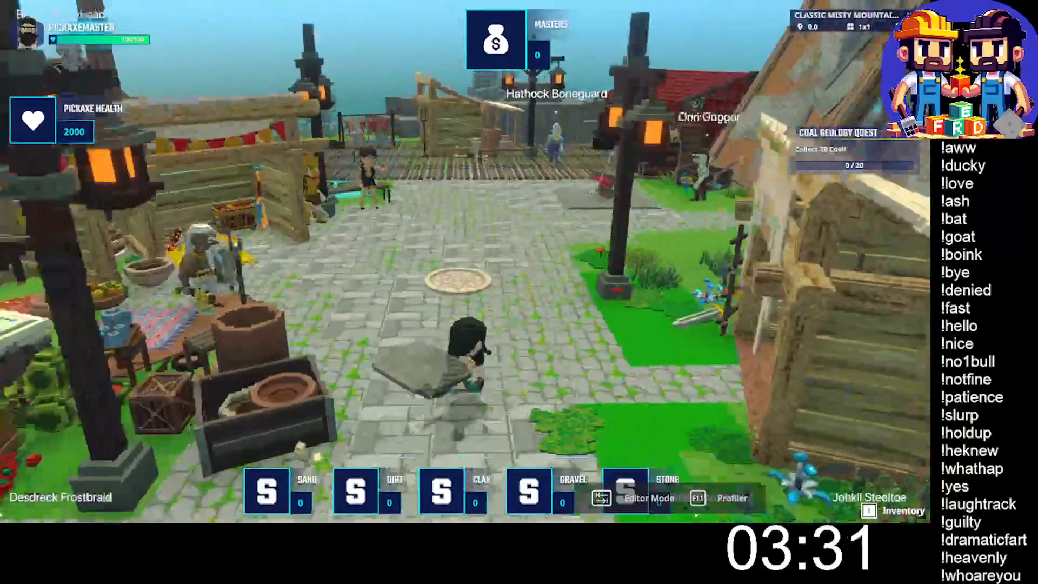
key("w")
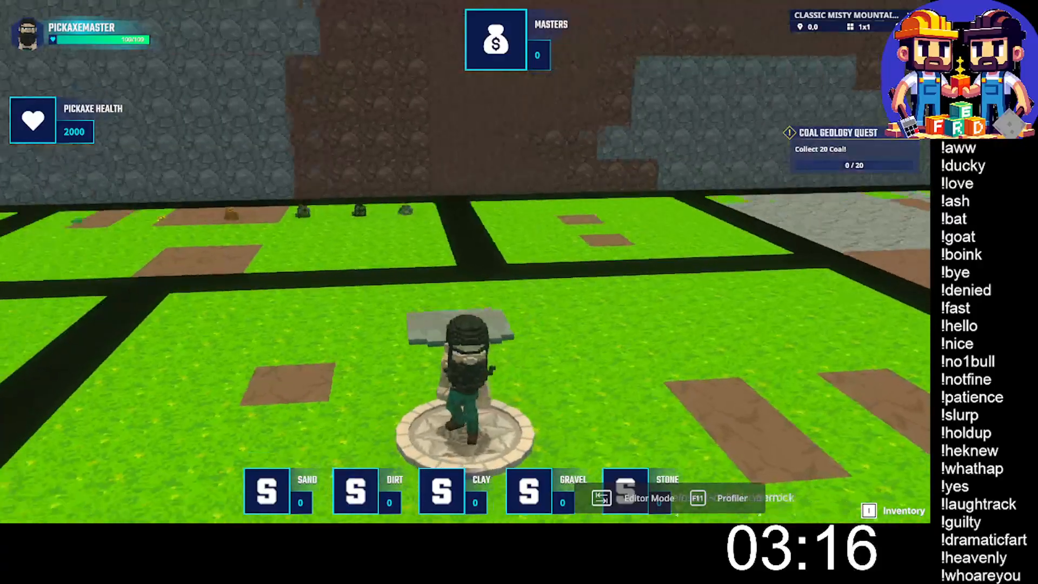
Walk from Admin Spawn 1.0 to the nearby coal deposit, mine it and collect the dropped coal and sand.
key("w")
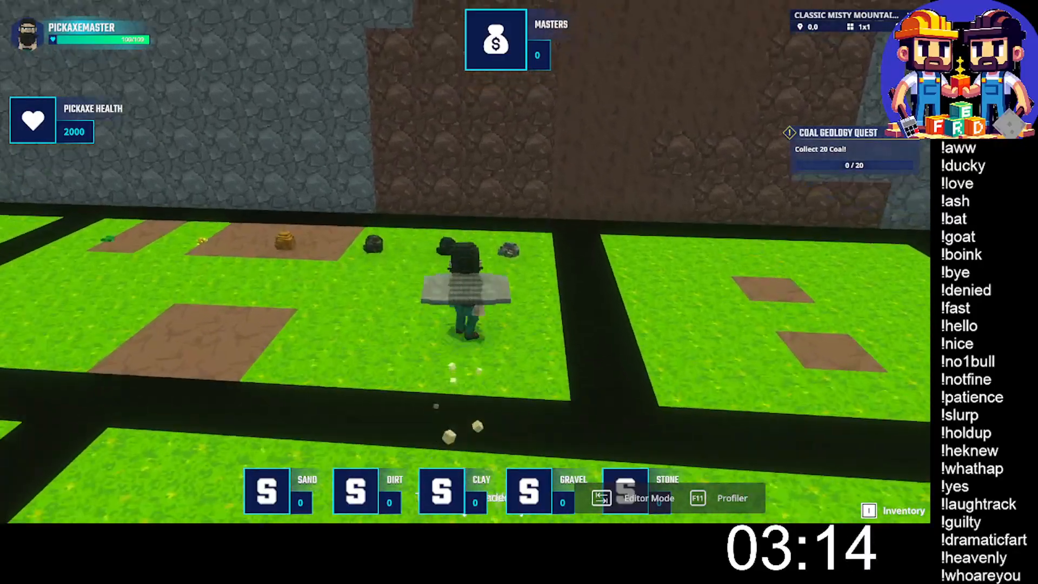
key("w")
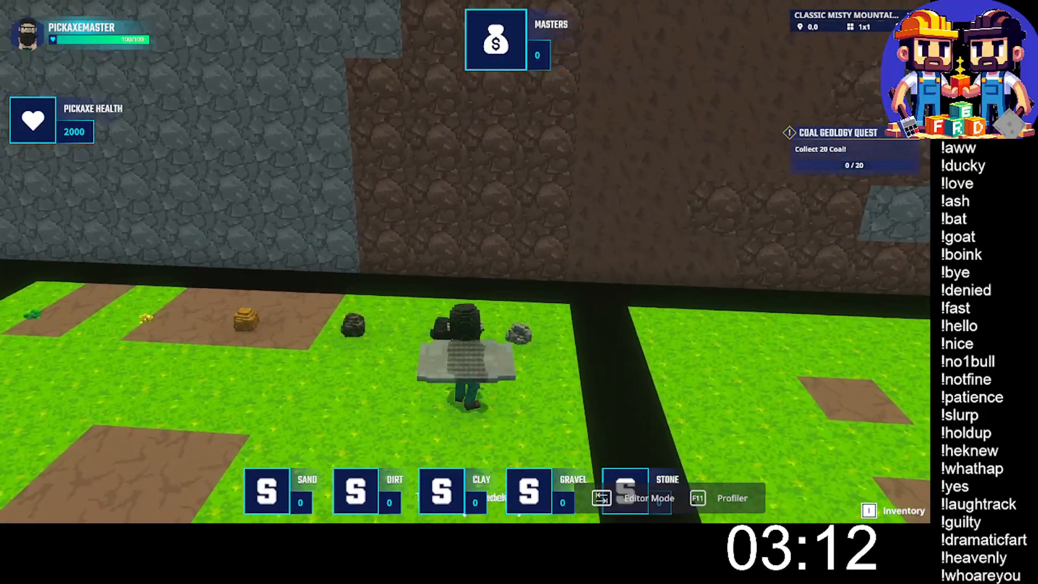
key("w")
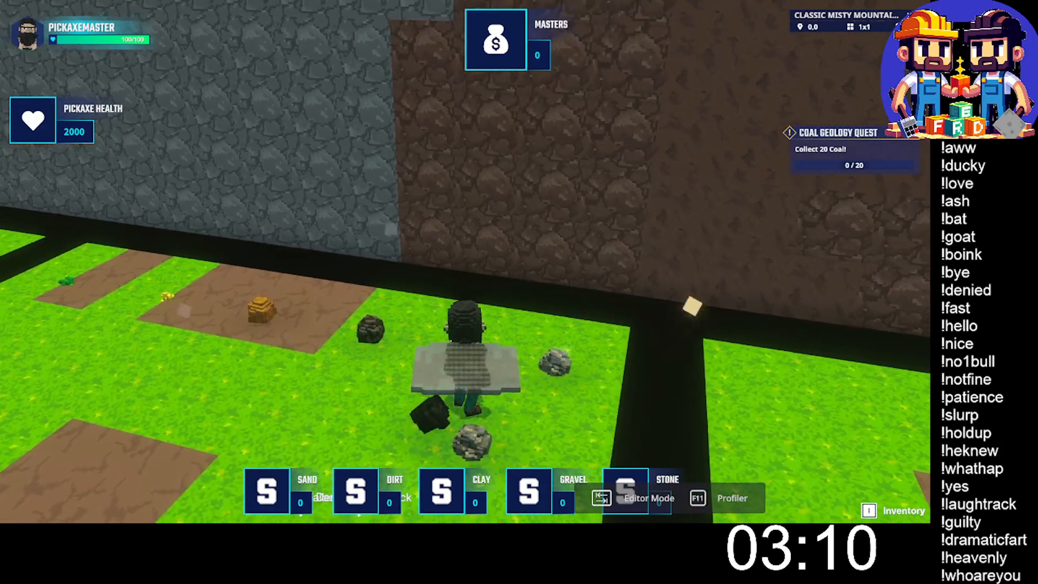
key("s")
key("w")
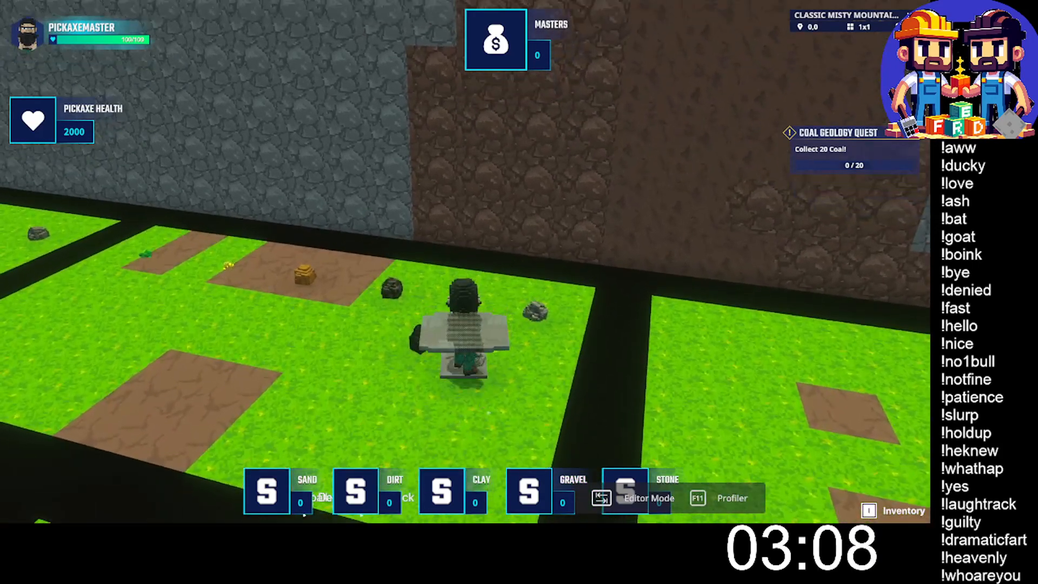
key("w")
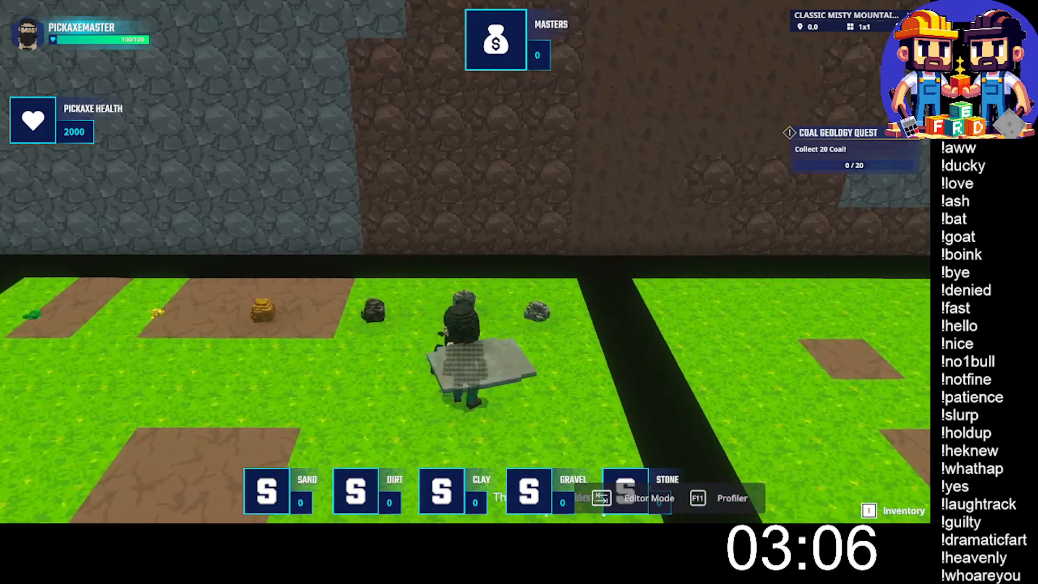
key("w")
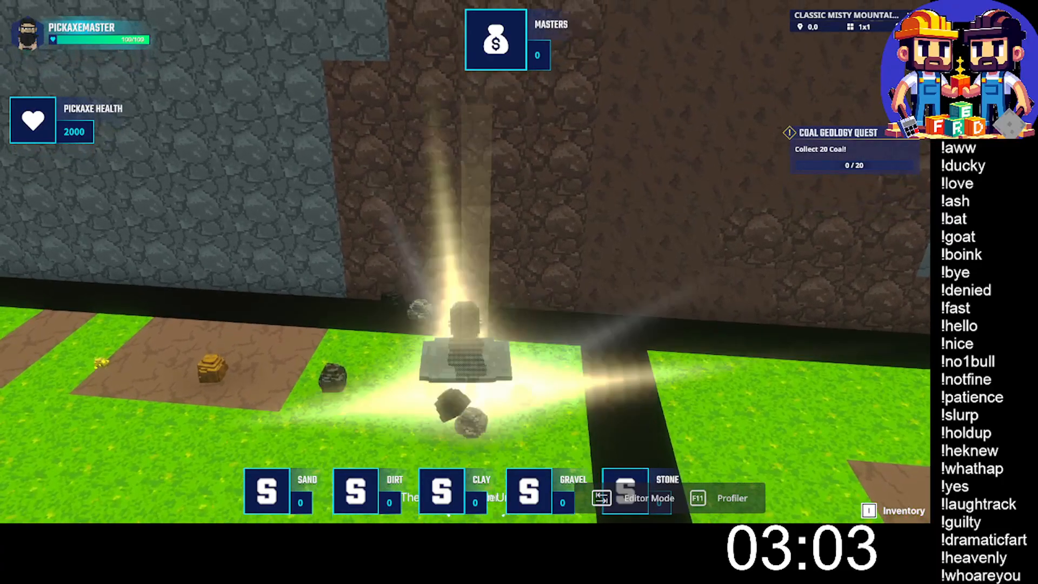
scroll(465, 261, "up", 2)
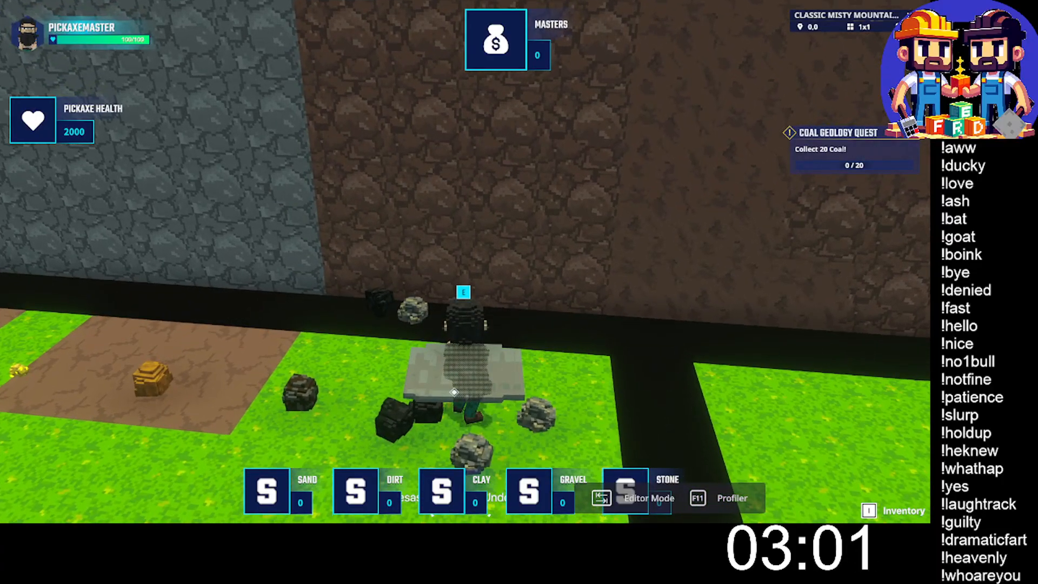
key("e")
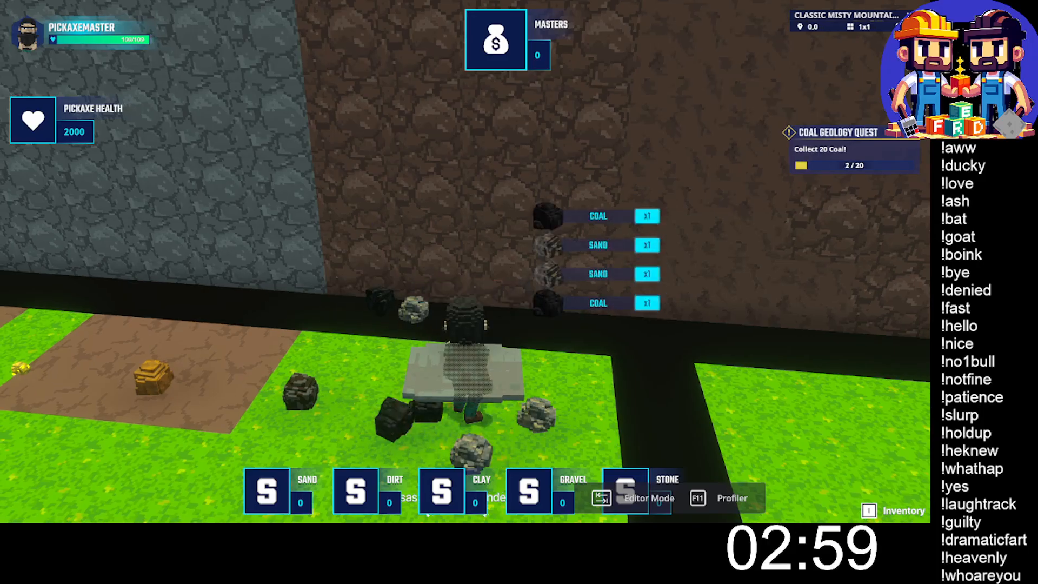
Mine the coal deposit again and gather its new coal and sand drops for the Coal Geology Quest.
key("s")
scroll(465, 261, "down", 3)
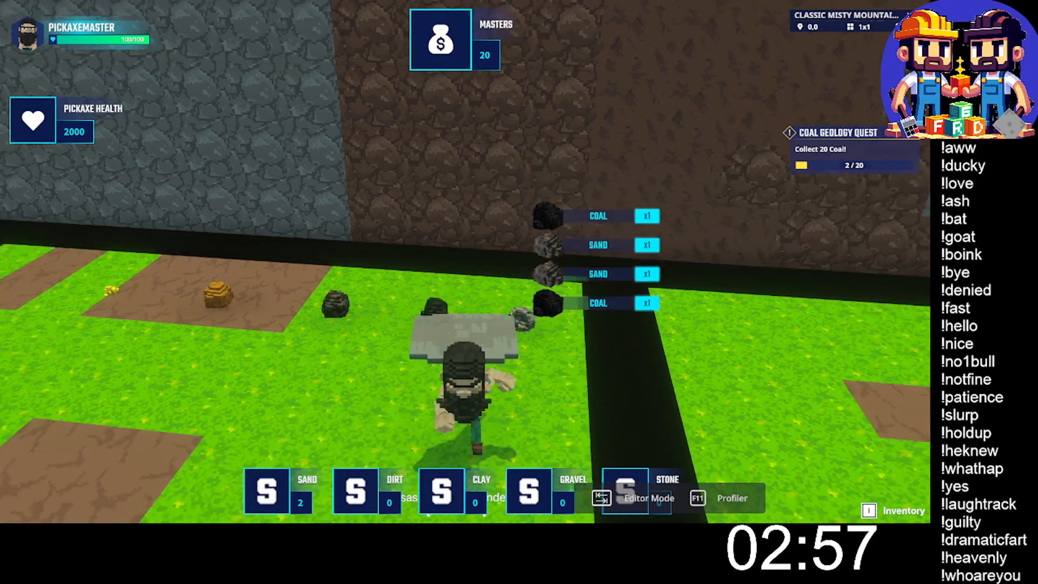
key("w")
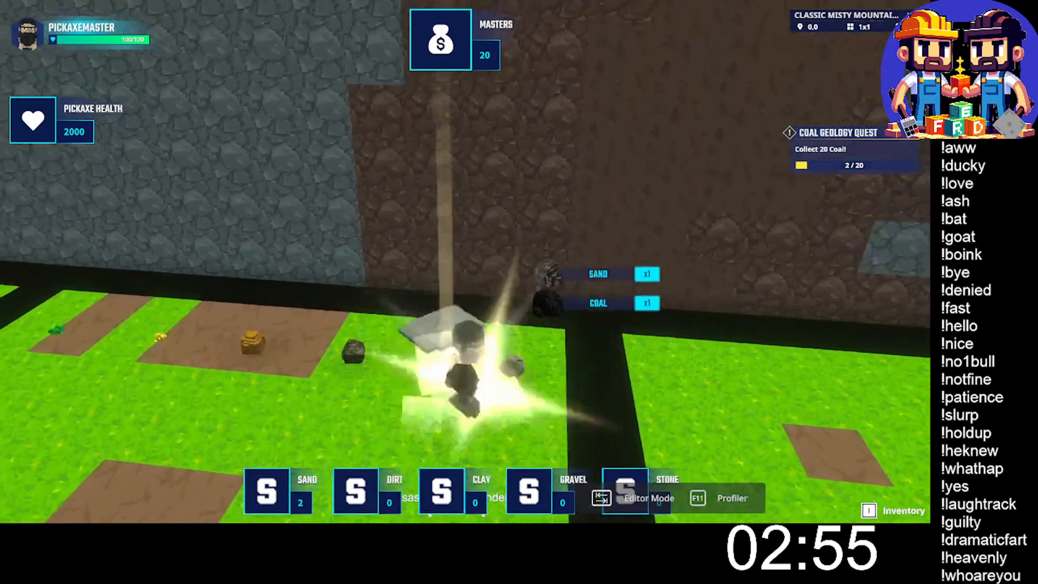
key("s")
key("w")
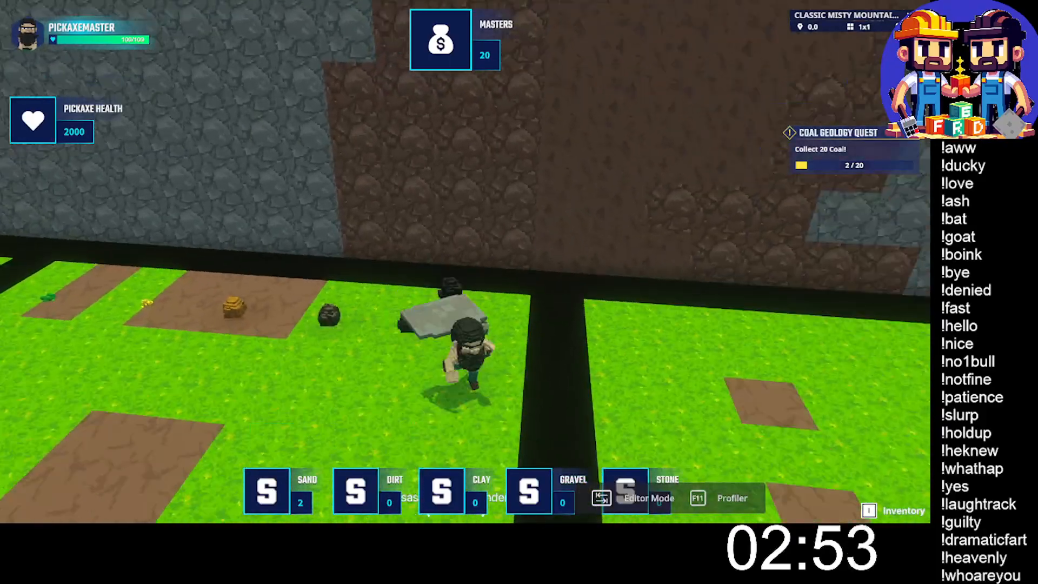
key("w")
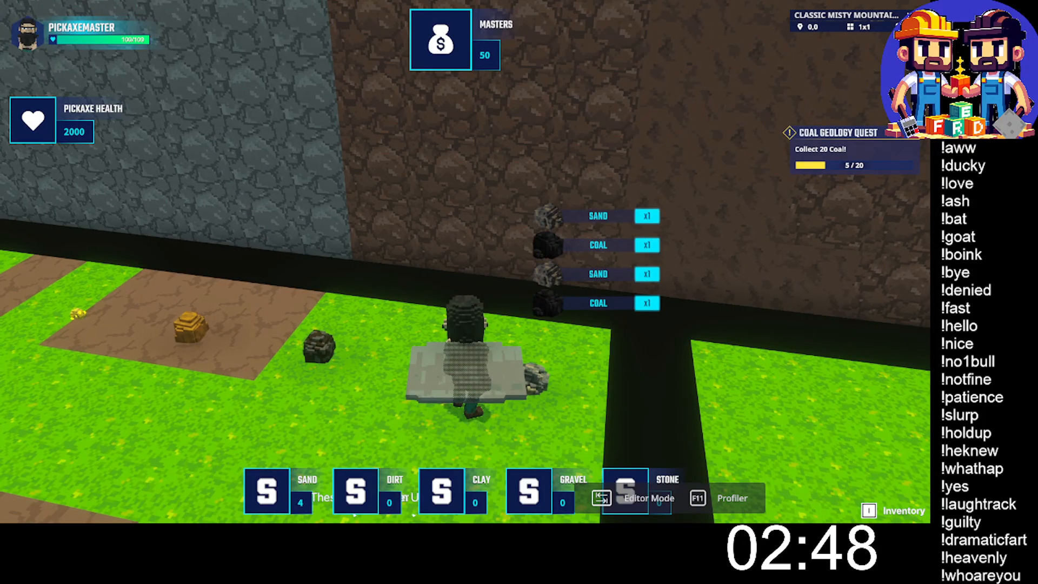
Circle the avatar across the grassy cavern floor and return to the coal deposit by the wall.
key("w")
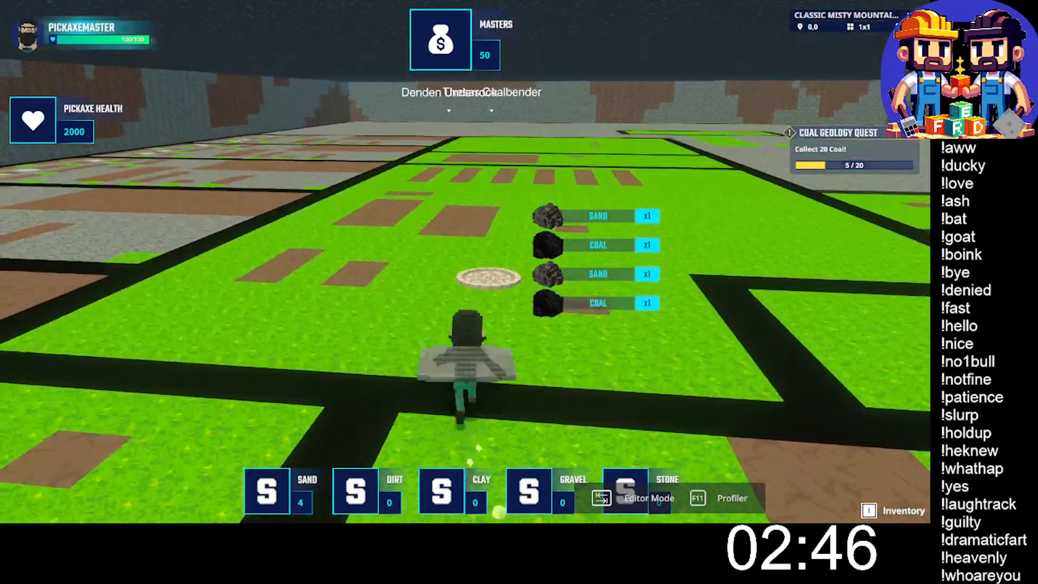
key("a")
key("w")
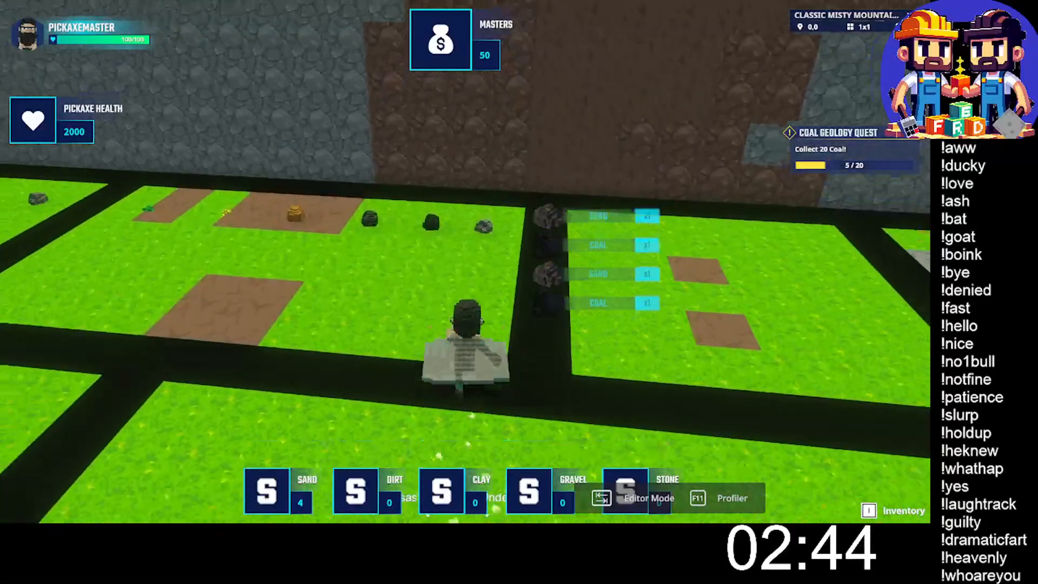
key("s")
key("a")
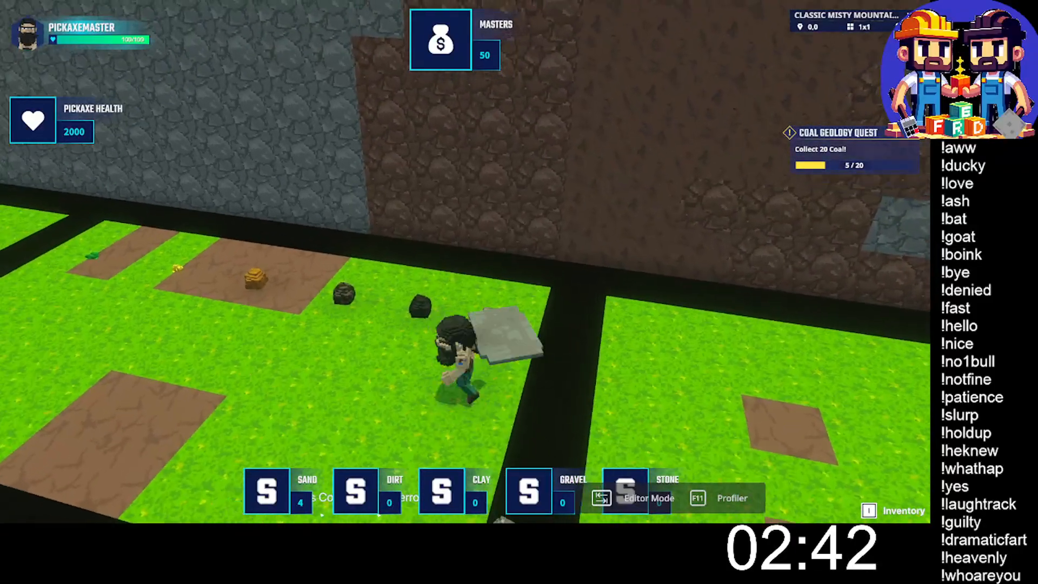
Mine the coal deposit from the path beside it and pick up the scattered coal and sand.
key("w")
key("s")
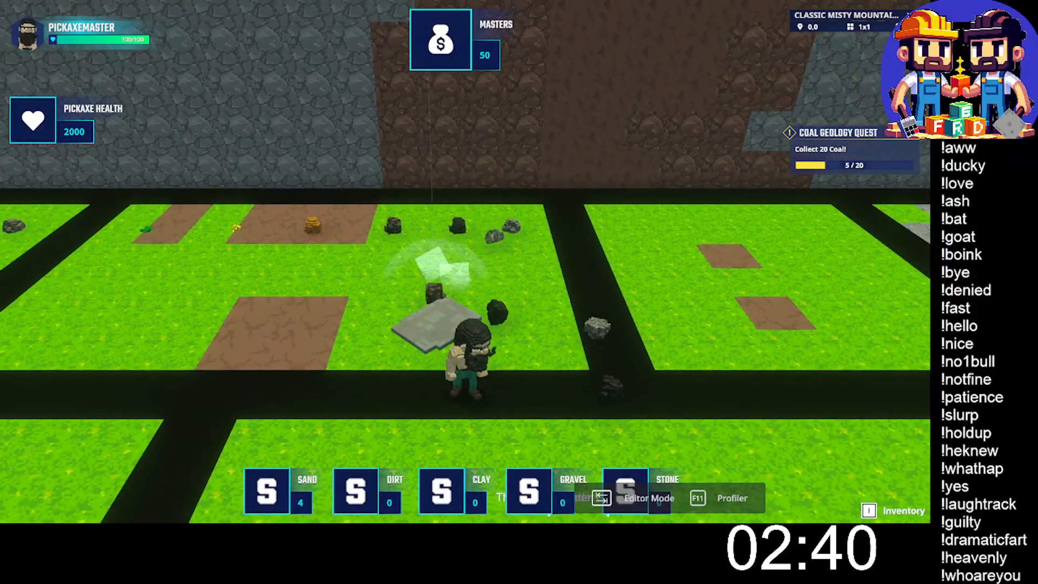
key("w")
key("s")
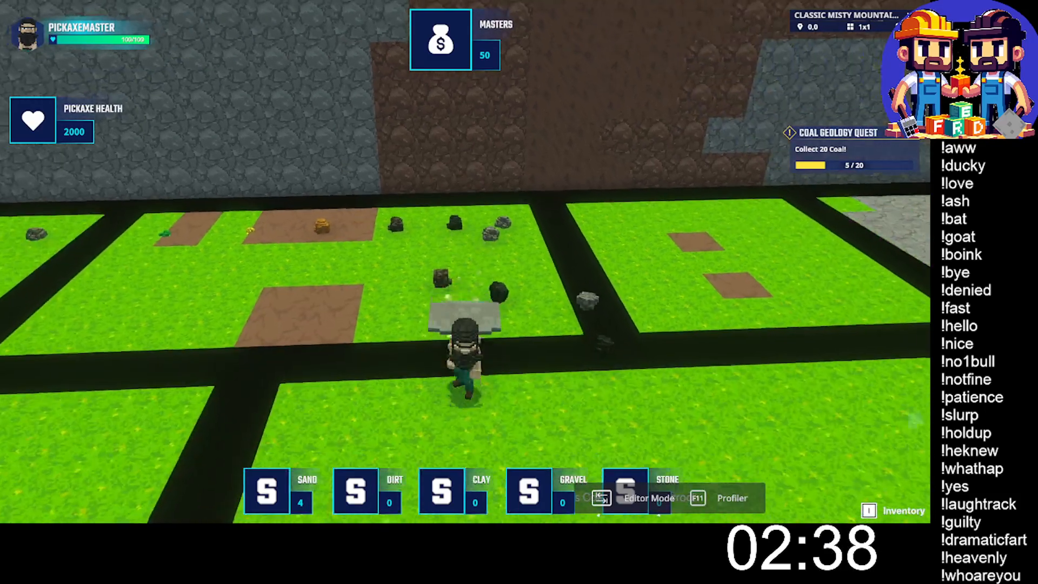
key("s")
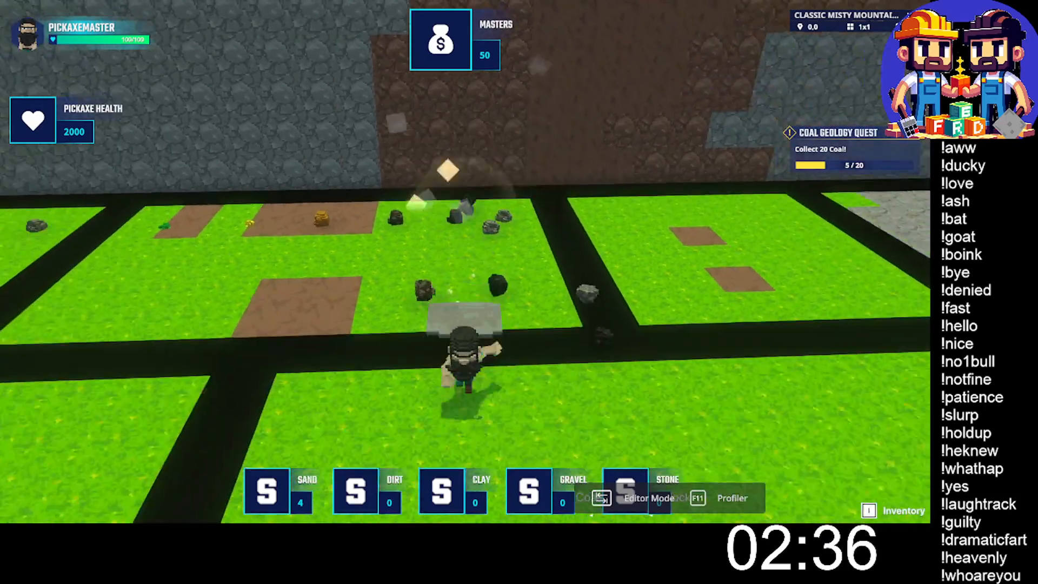
key("w")
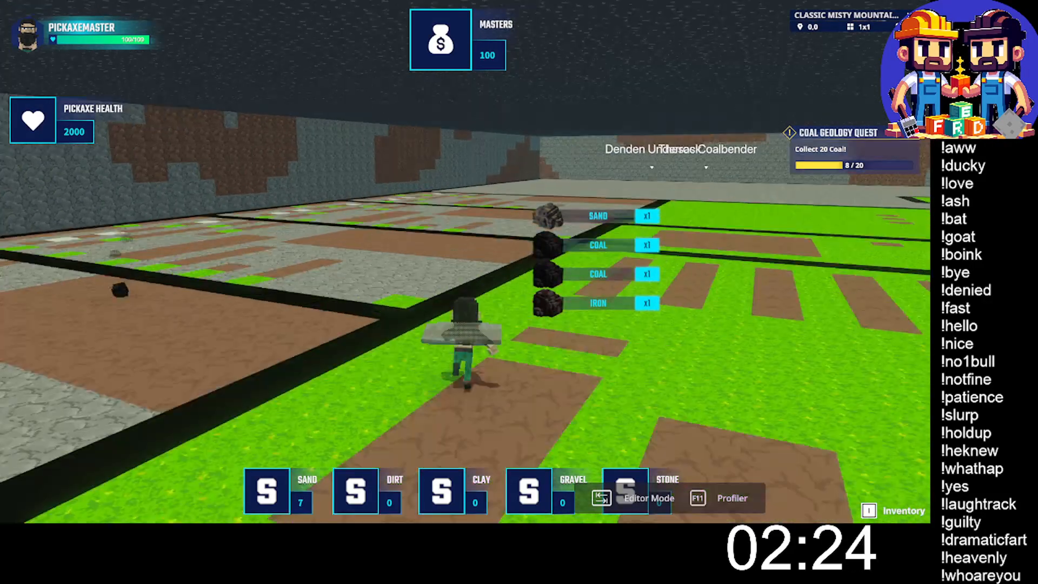
Run through the stone-floored mining area, collecting its silver, sapphire, clay, ruby, coal, iron, copper and sand drops, and return to the grass.
key("w")
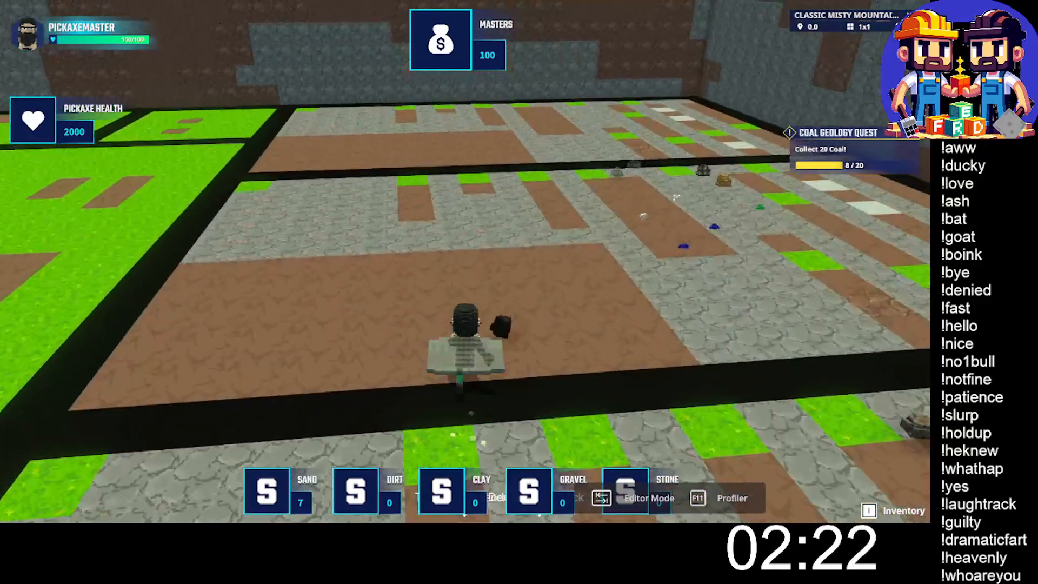
key("w")
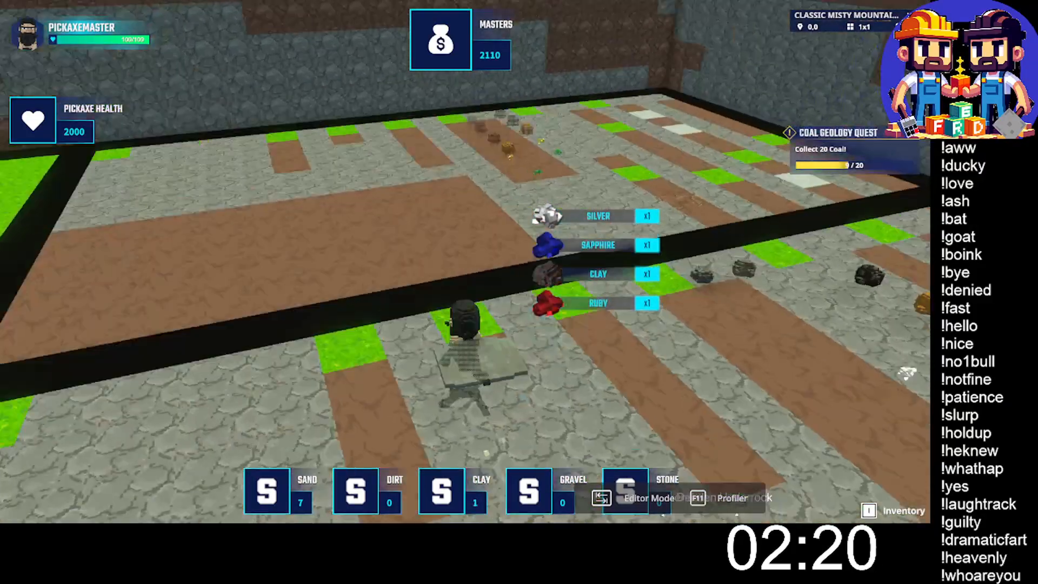
key("w")
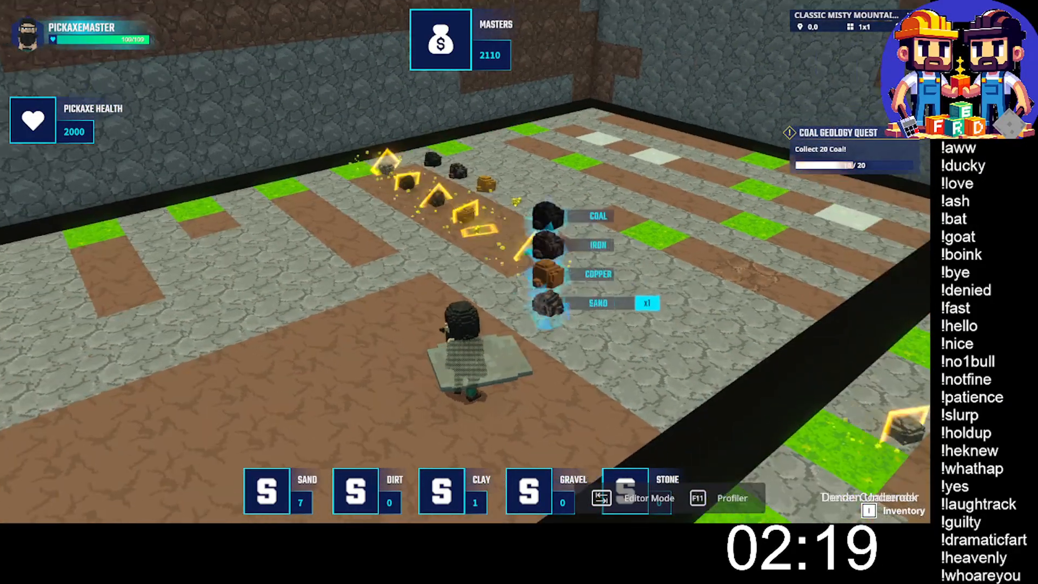
key("w")
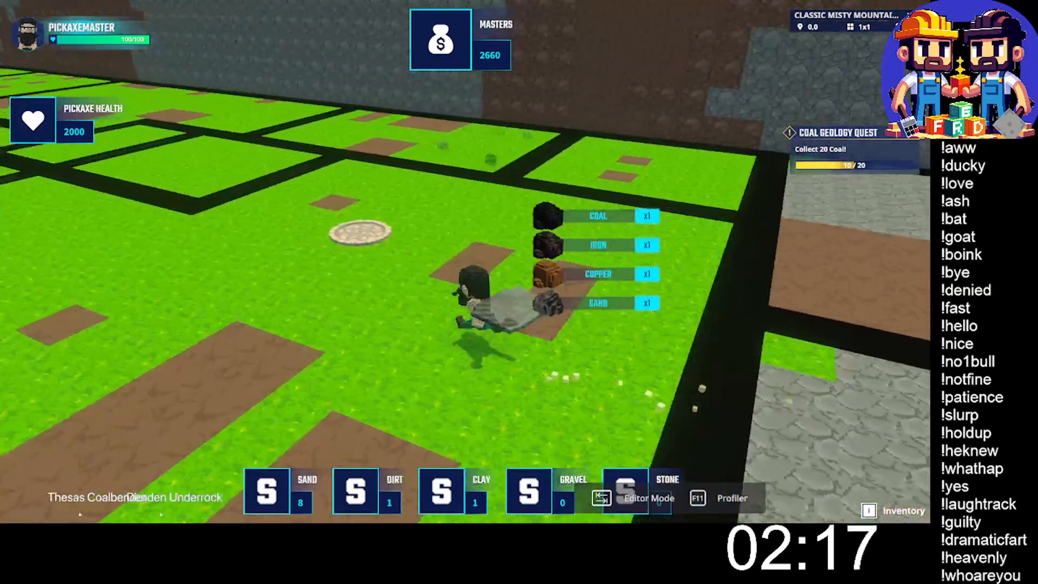
Mine the coal deposit beyond Admin Spawn 1.0 repeatedly and gather its coal and sand to bring the Coal Geology Quest to 14 coal.
key("w")
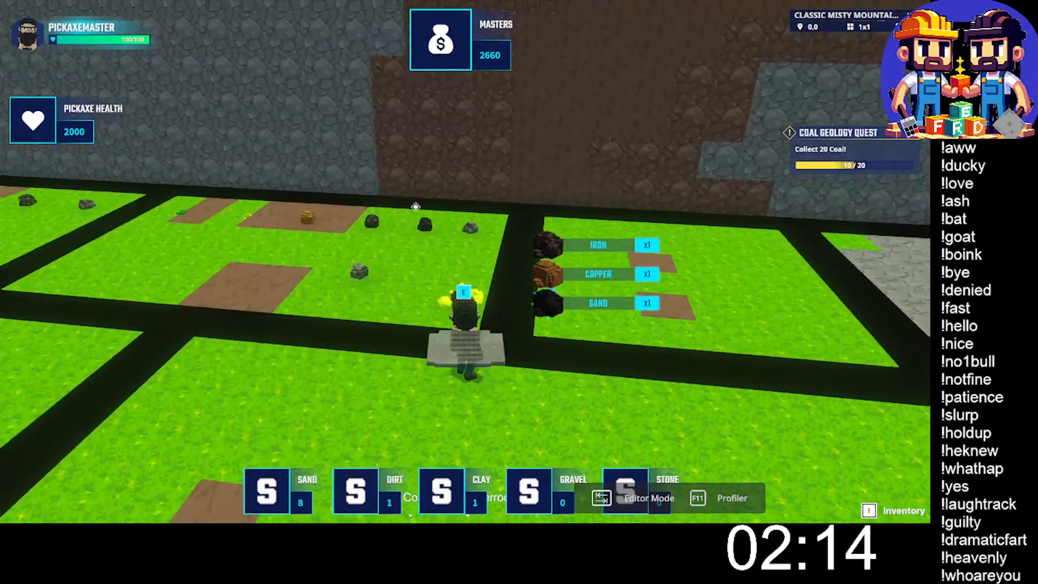
key("w")
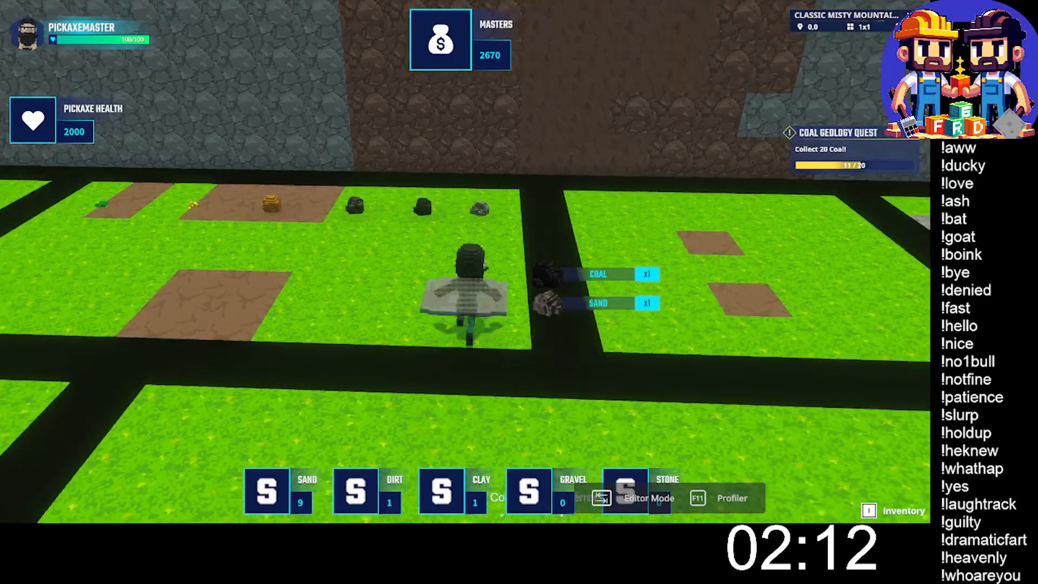
key("w")
key("s")
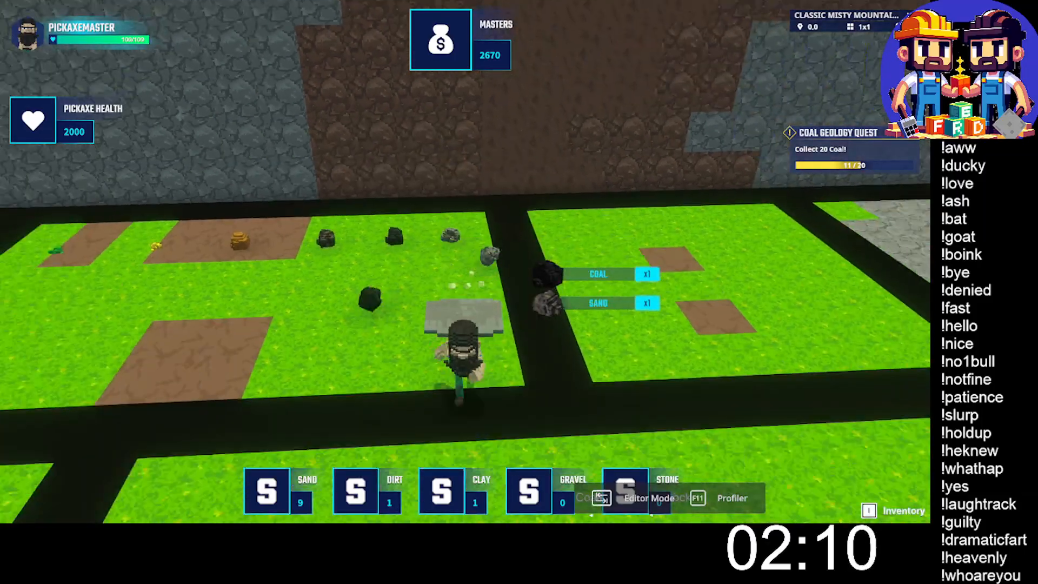
key("s")
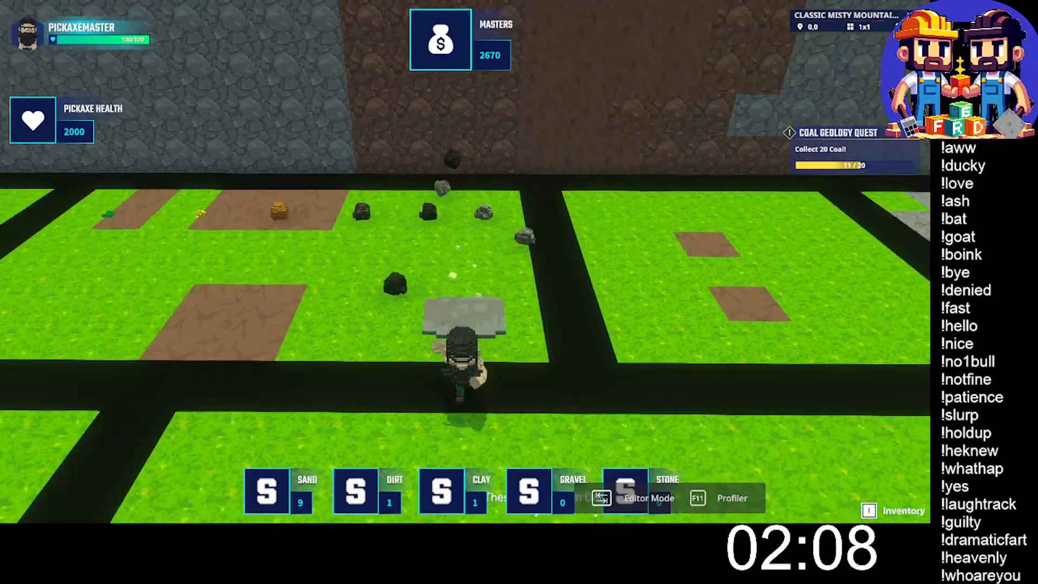
key("w")
key("s")
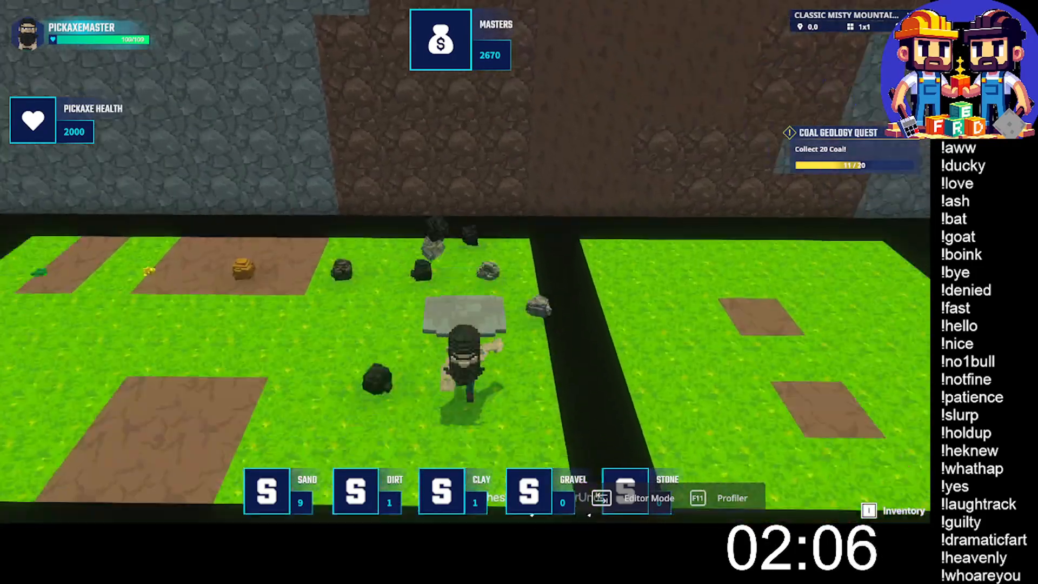
key("w")
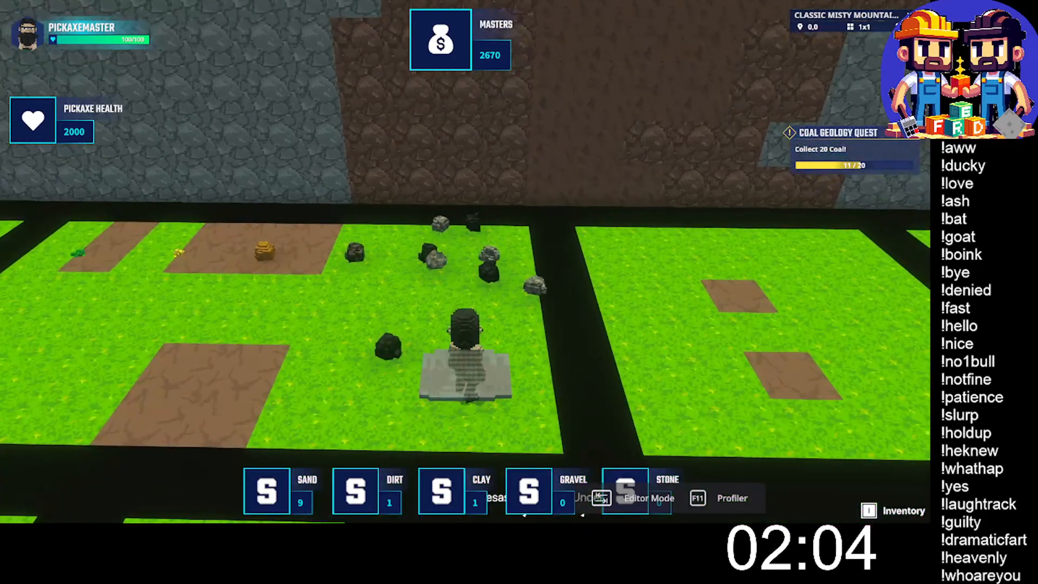
key("w")
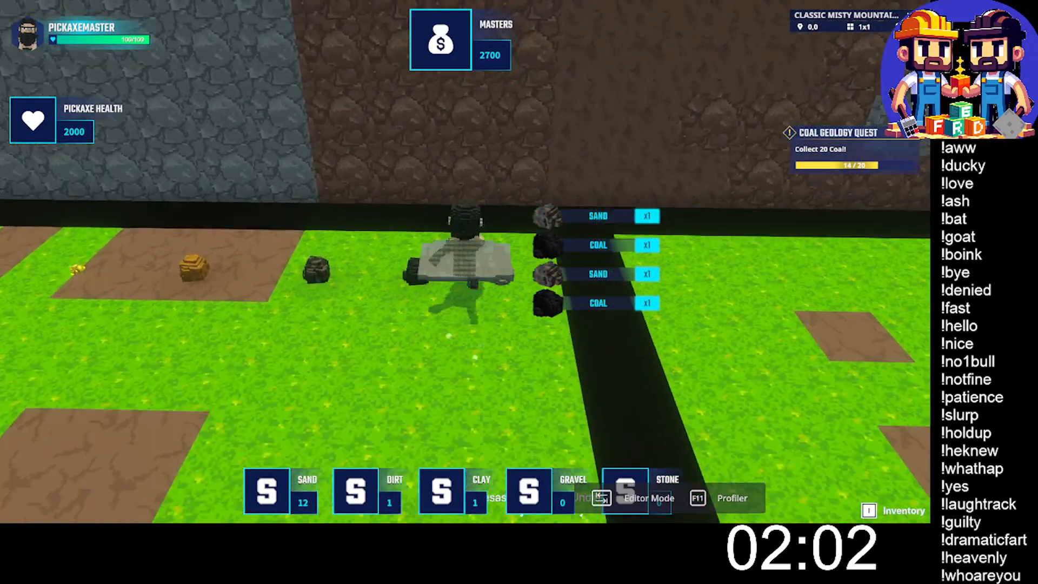
Break the coal deposit twice more and collect the drops to bring the quest to 16 coal.
key("s")
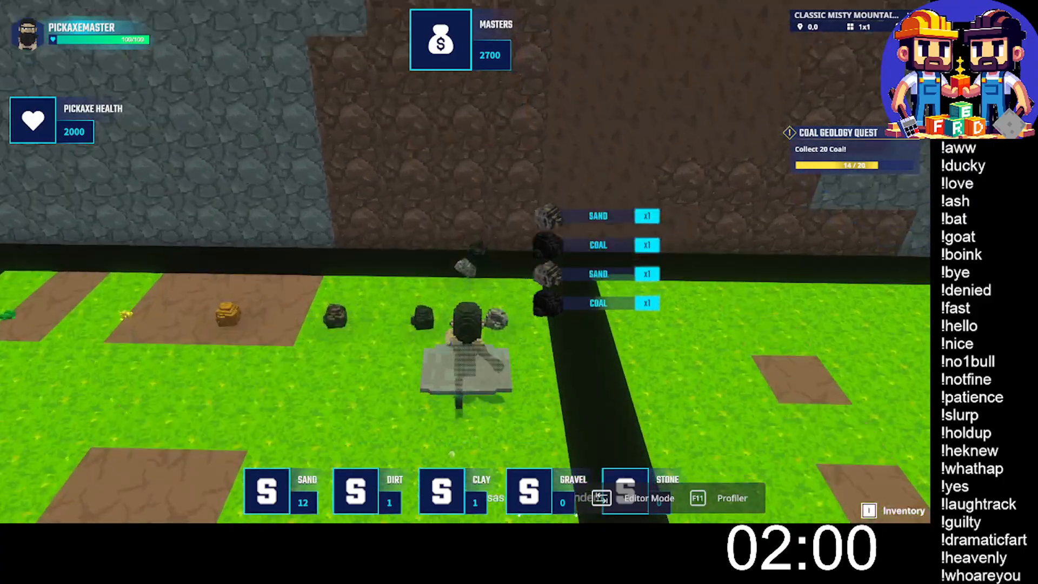
key("s")
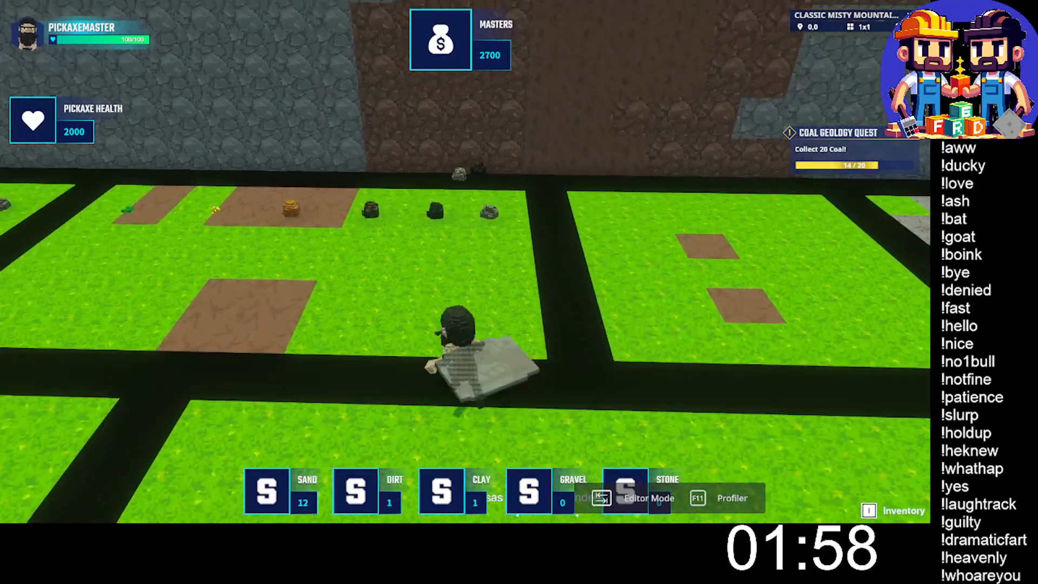
key("w")
key("s")
key("w")
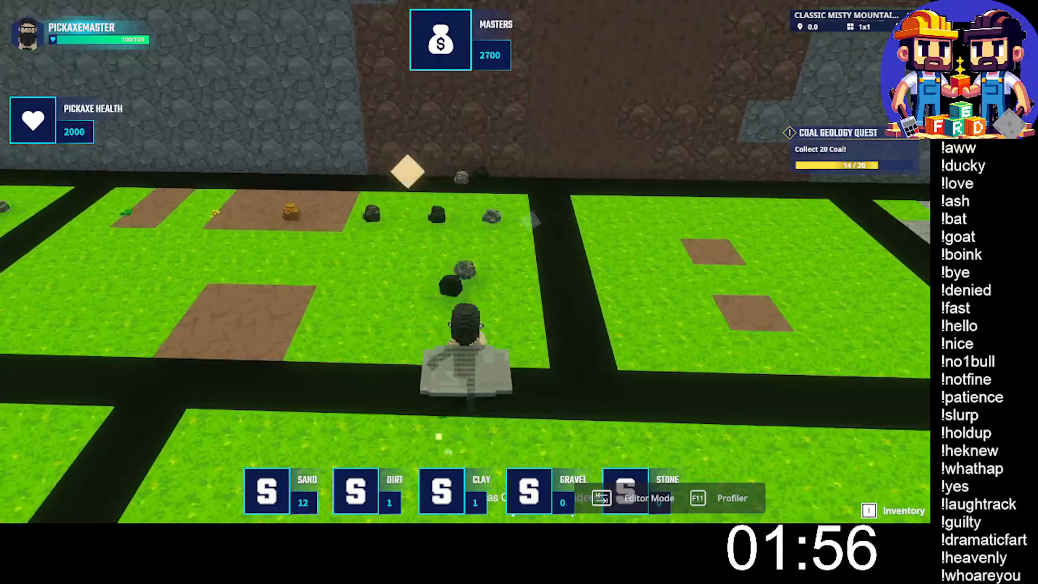
key("w")
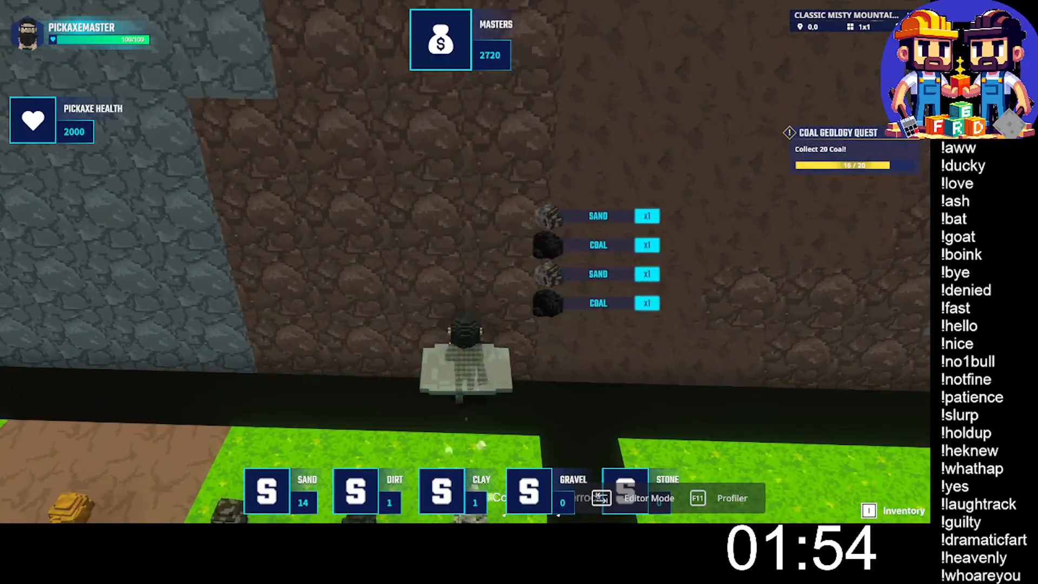
Mine and gather the remaining coal to reach 20 for the Coal Geology Quest, and take up Nassoli's Iron Geology Quest.
key("s")
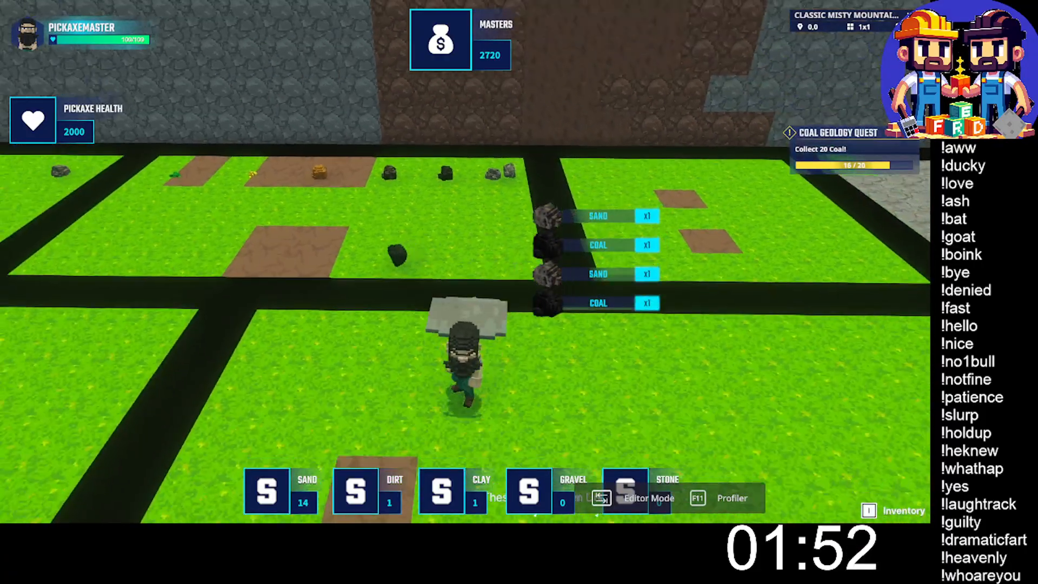
key("w")
key("s")
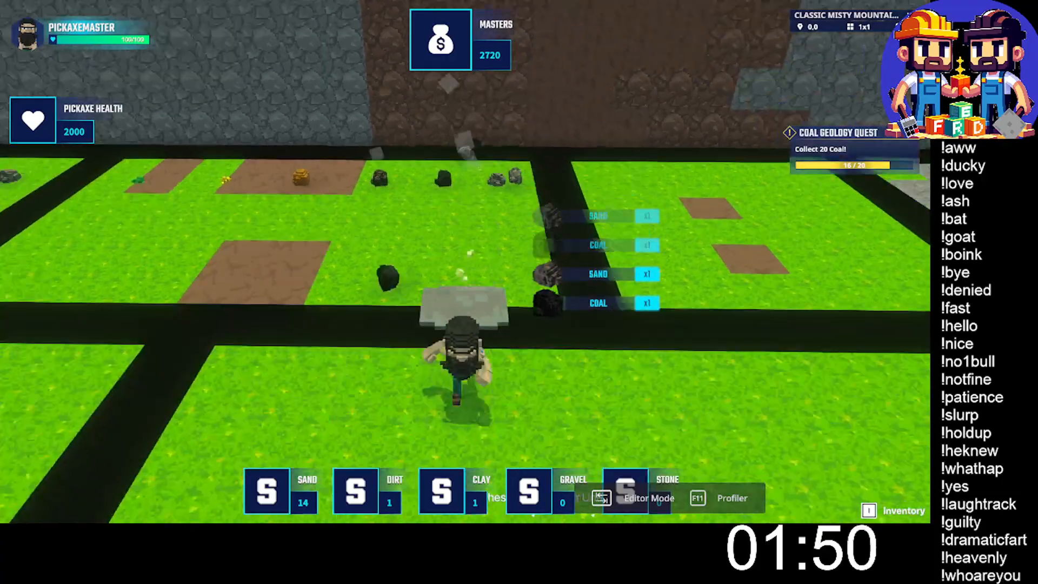
key("w")
key("s")
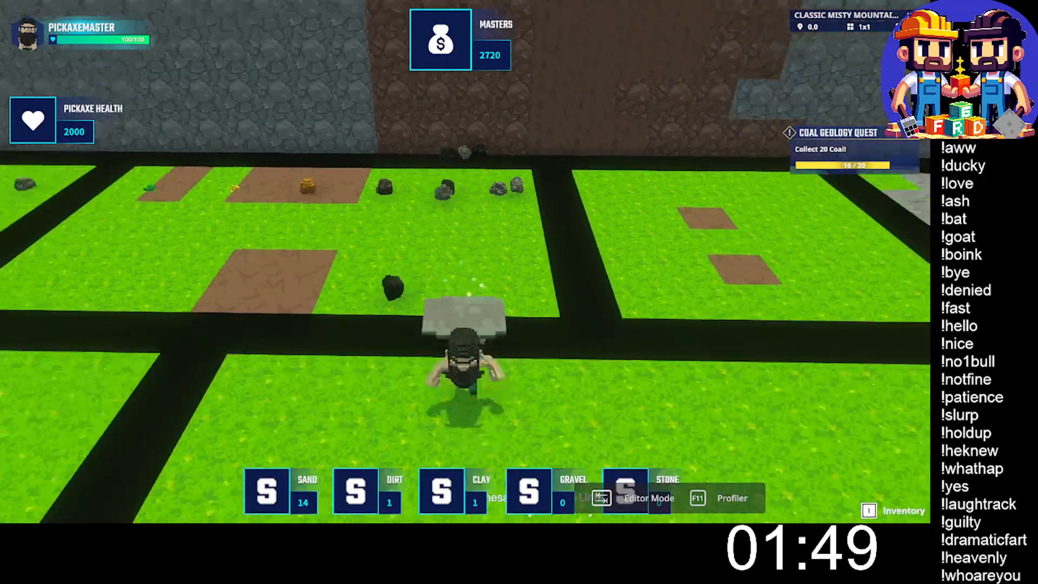
key("w")
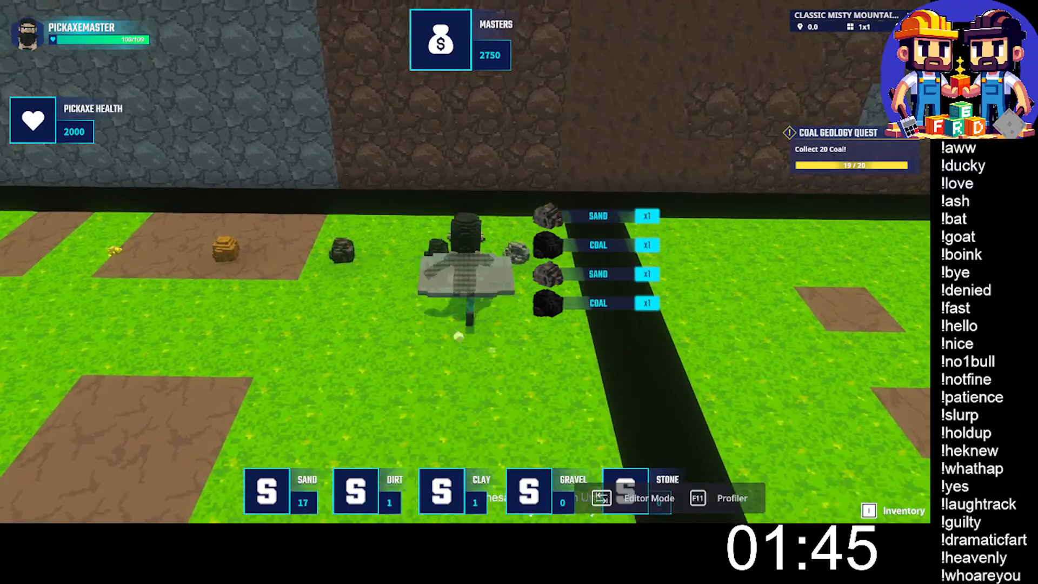
key("s")
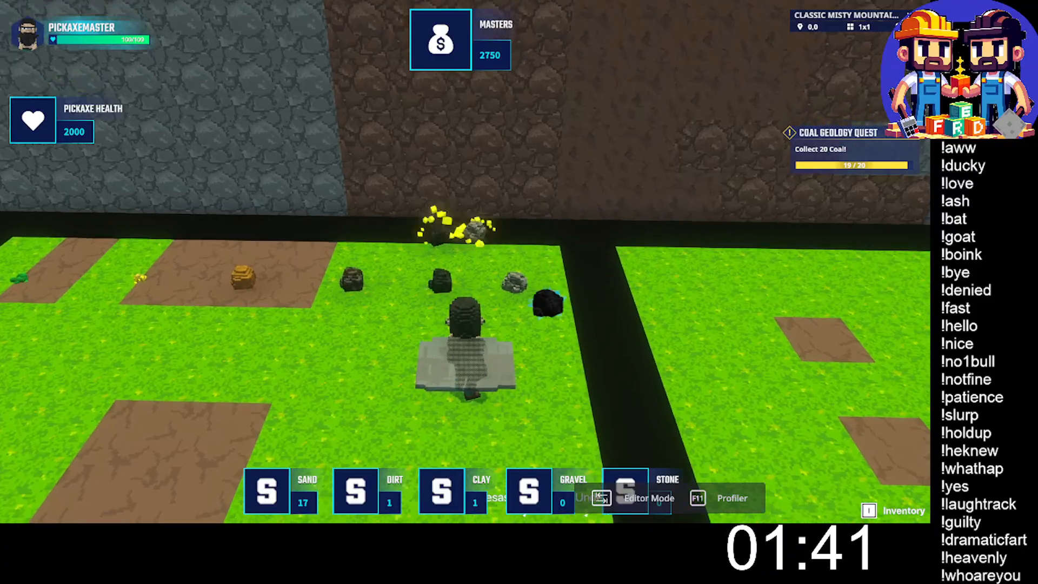
key("a")
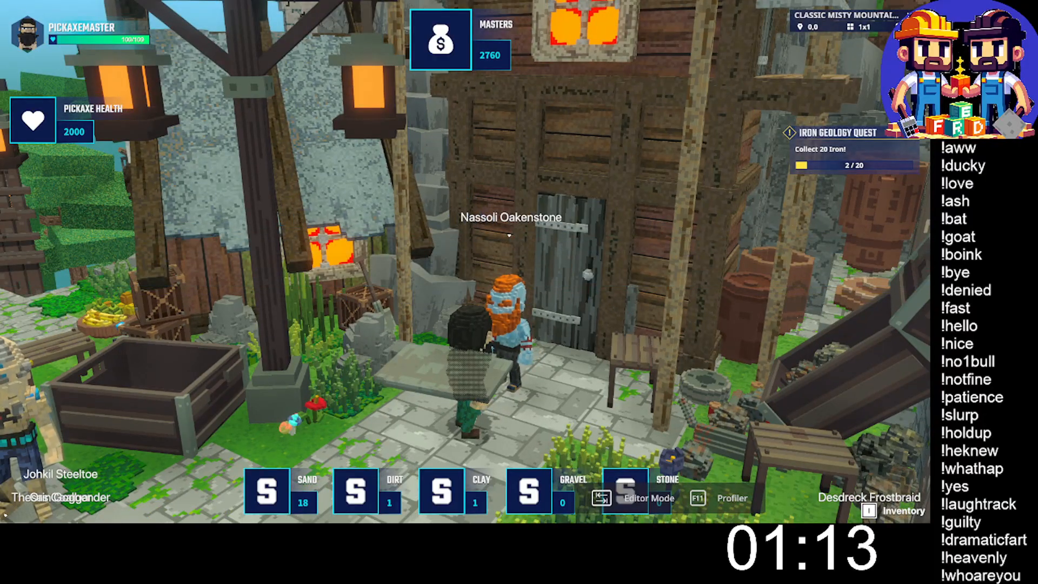
Leave Nassoli through the village, return to Admin Spawn 1.0 and run to the iron deposit by the wall.
key("w")
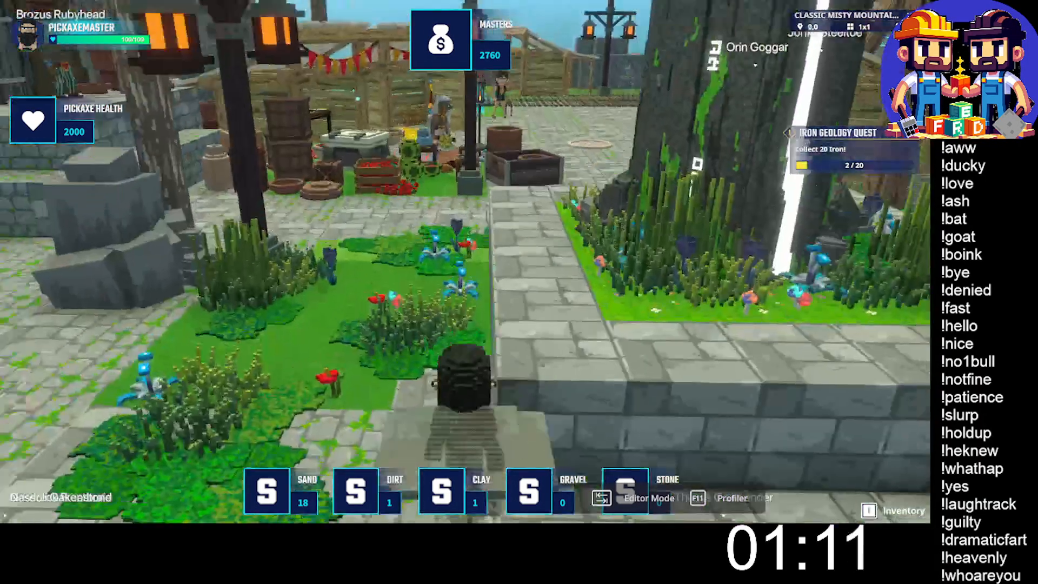
key("w")
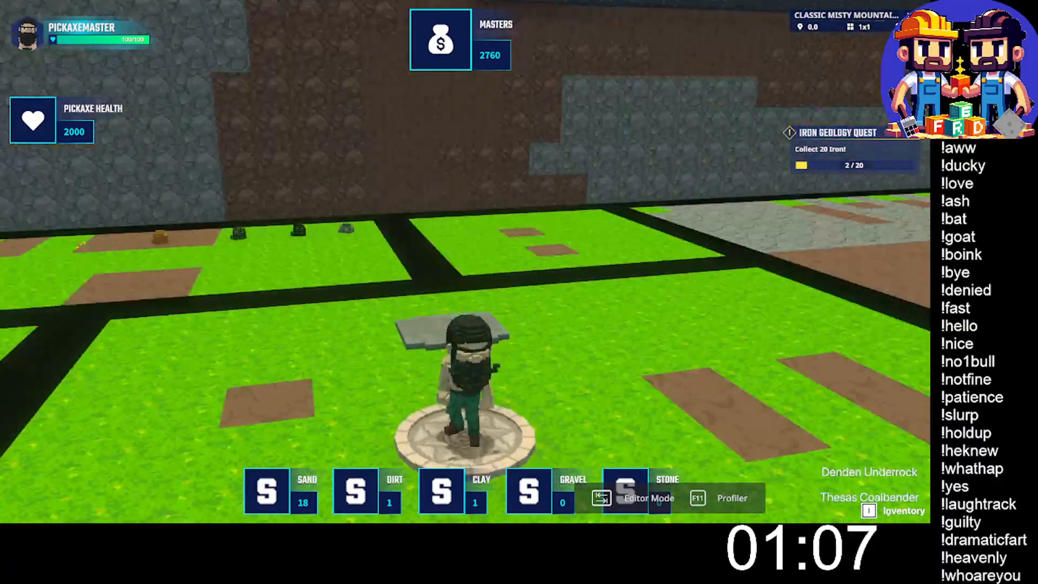
key("a")
key("w")
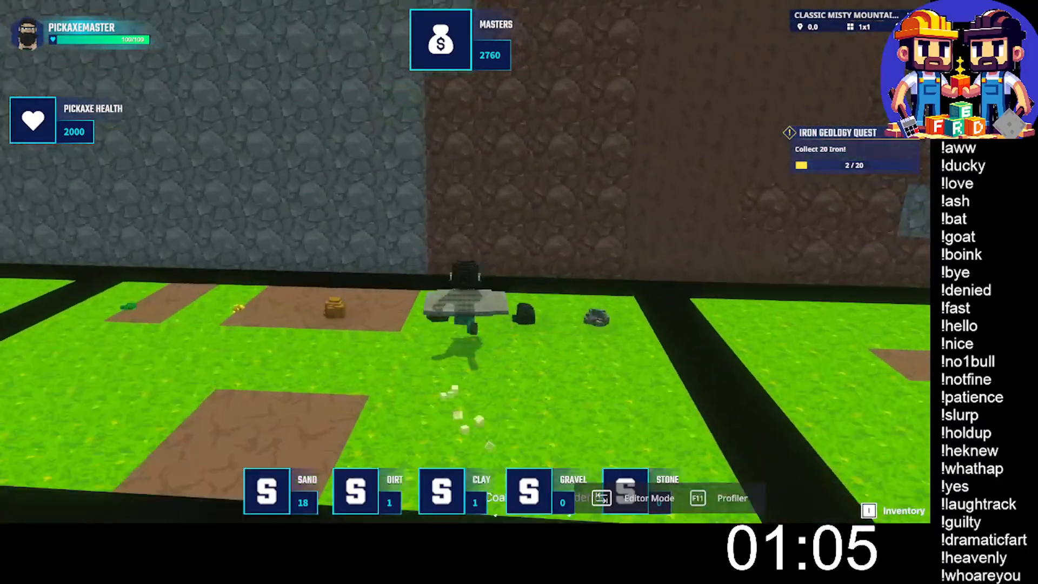
Run back and forth between the field and the wall, repeatedly breaking the coal and iron deposits.
key("w")
key("s")
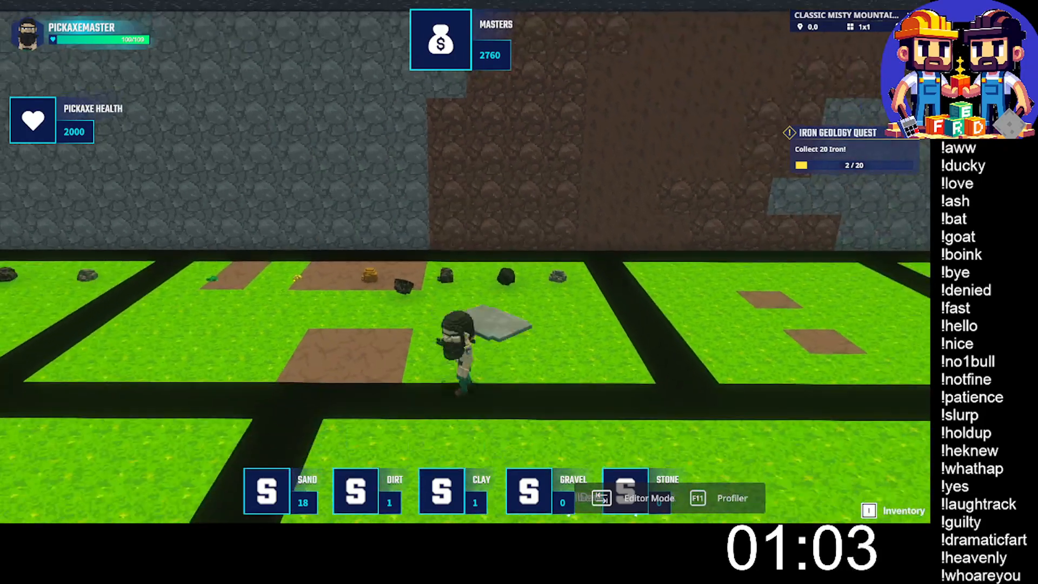
key("w")
key("s")
key("w")
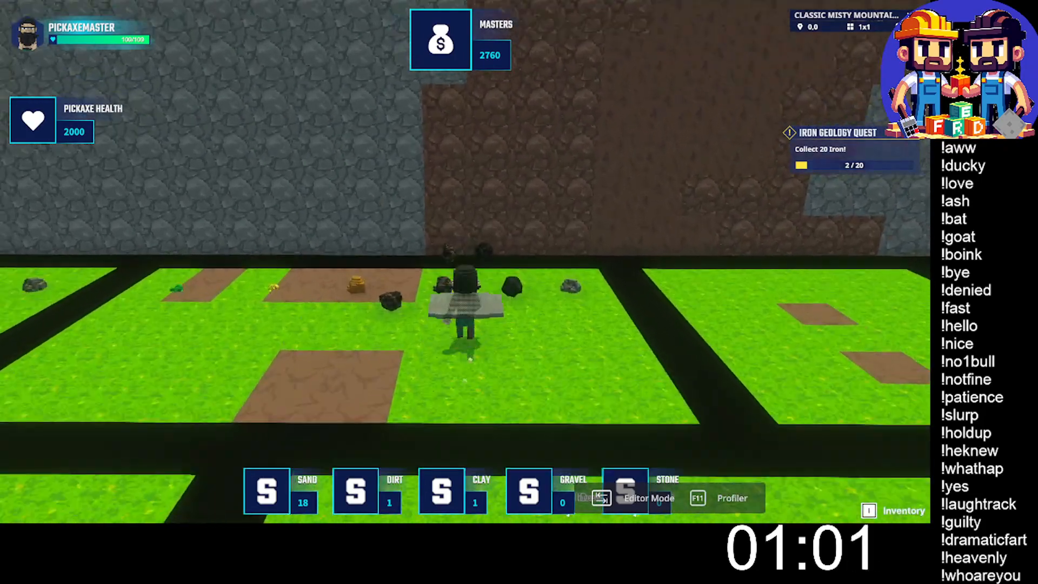
key("s")
key("w")
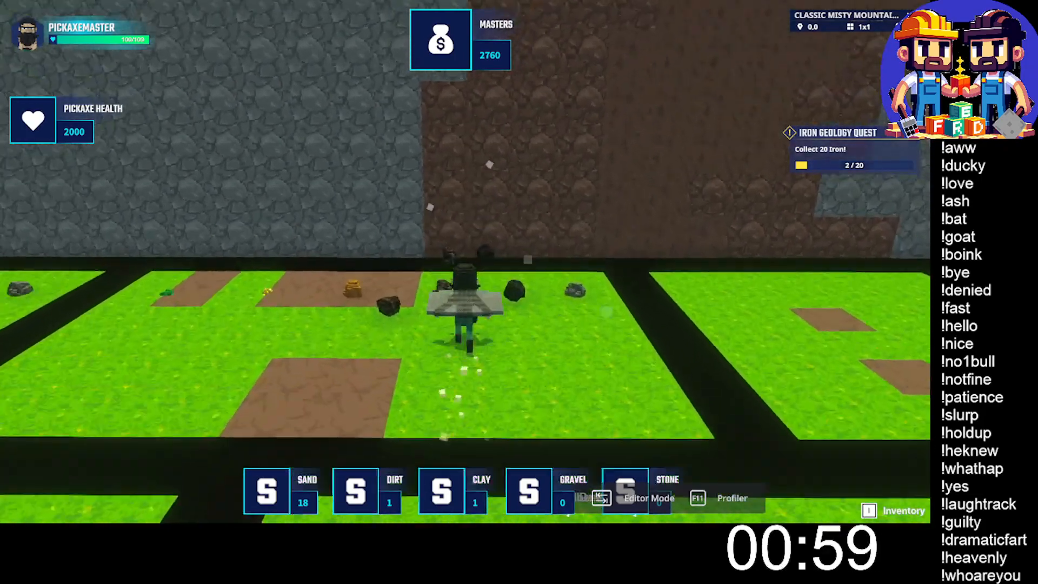
key("w")
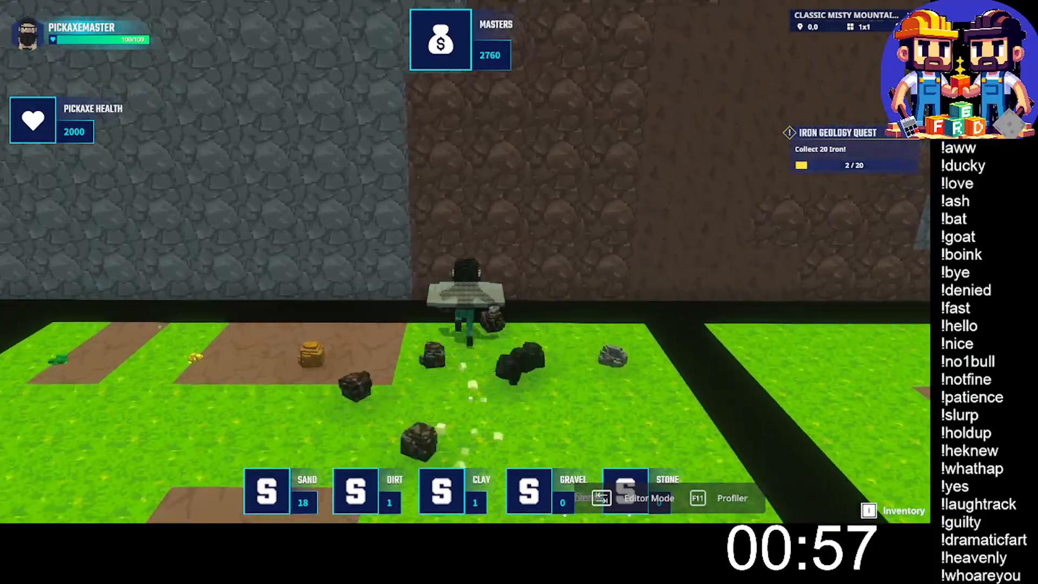
key("s")
key("w")
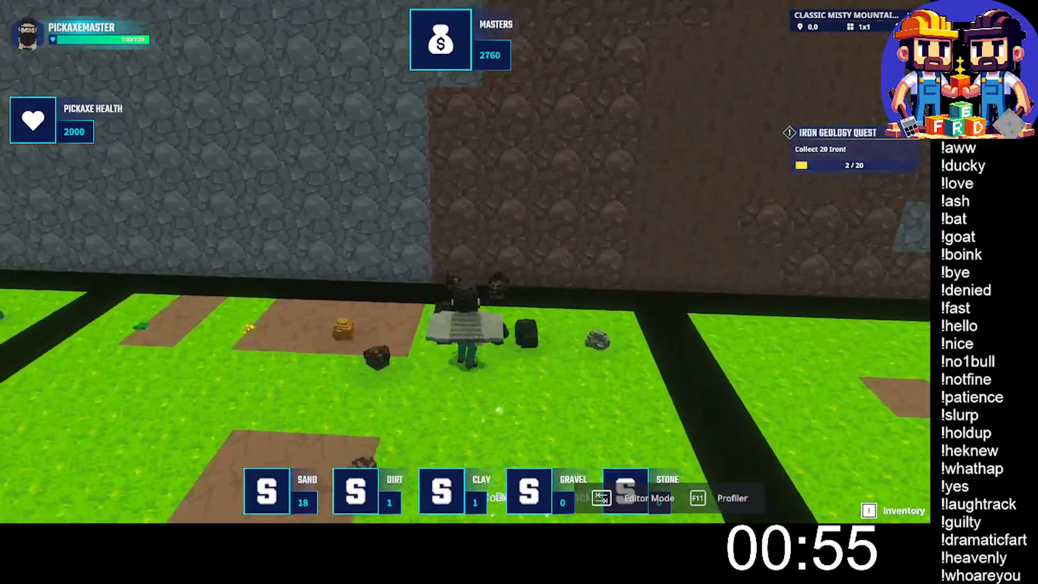
Break the deposits by the wall again and gather the drops to bring the Iron Geology Quest to 8 iron.
key("s")
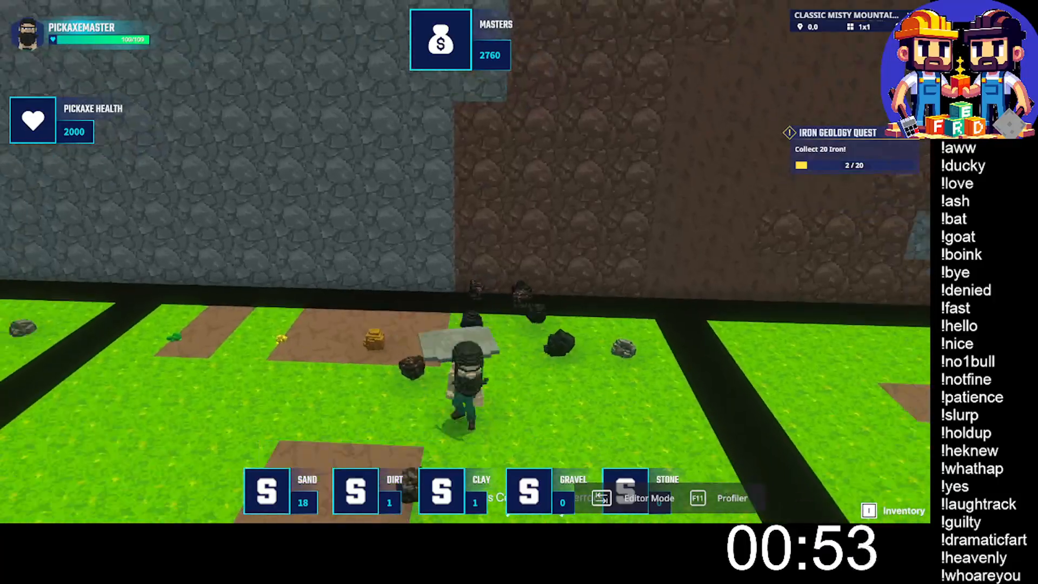
key("w")
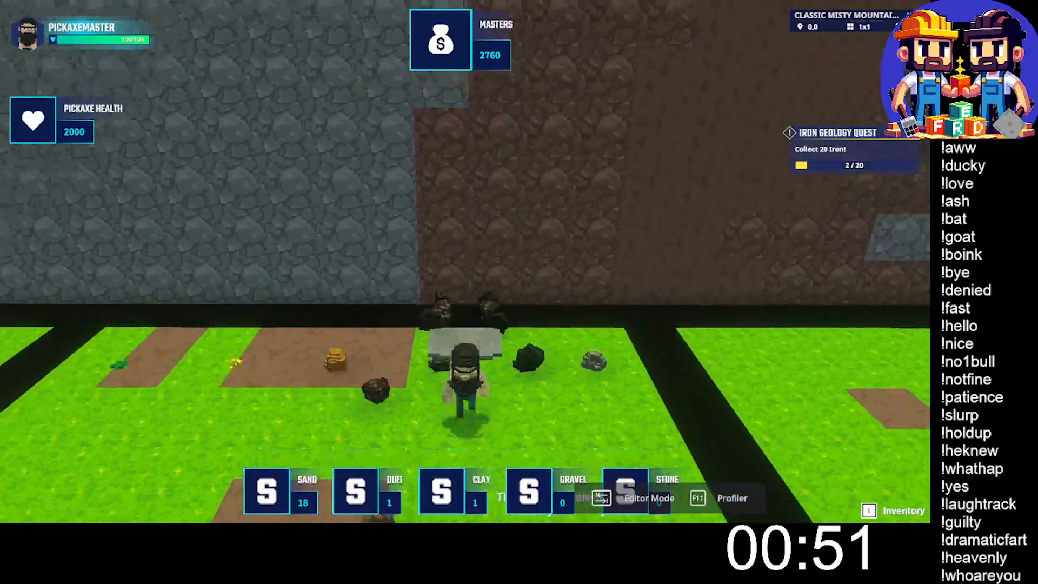
key("s")
key("w")
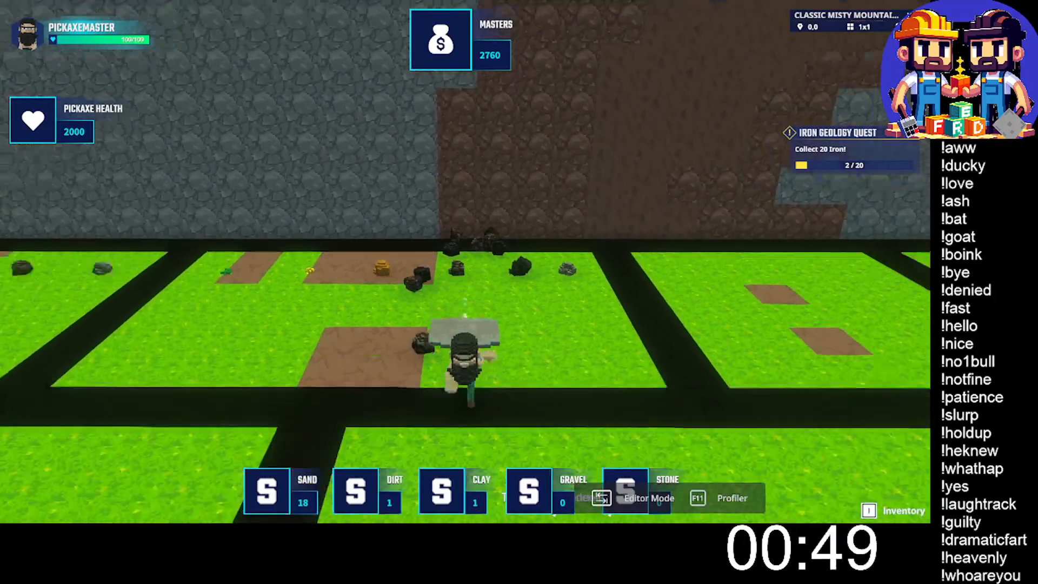
key("w")
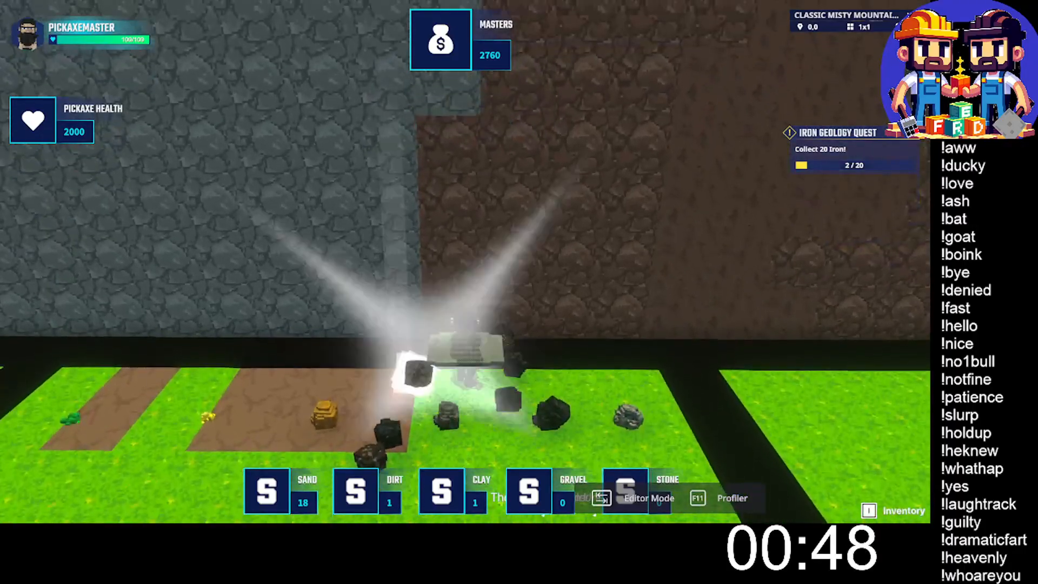
key("s")
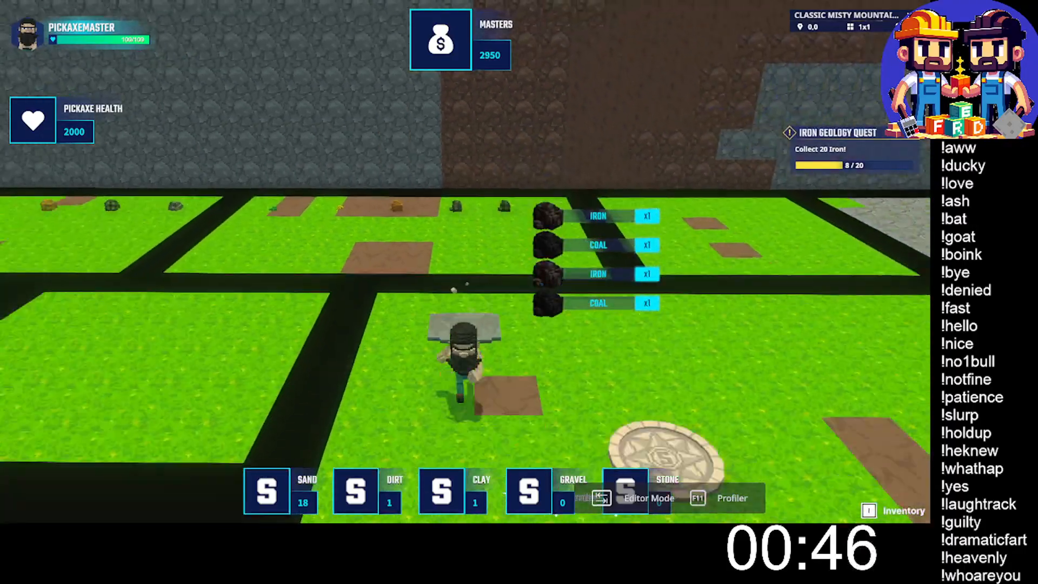
Mine another round of the iron deposit and collect the scattered iron and coal to reach 13 iron.
key("w")
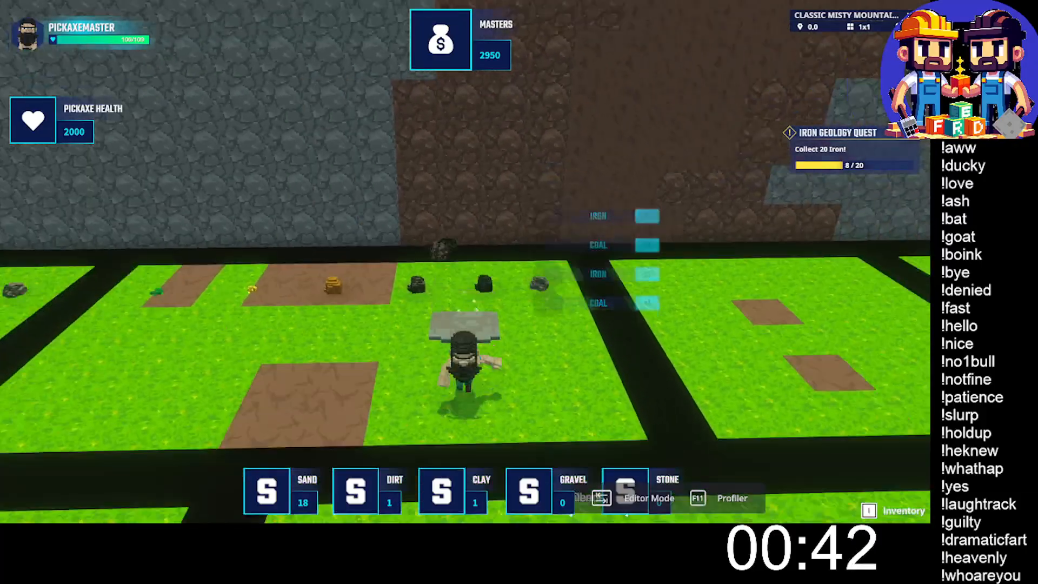
key("w")
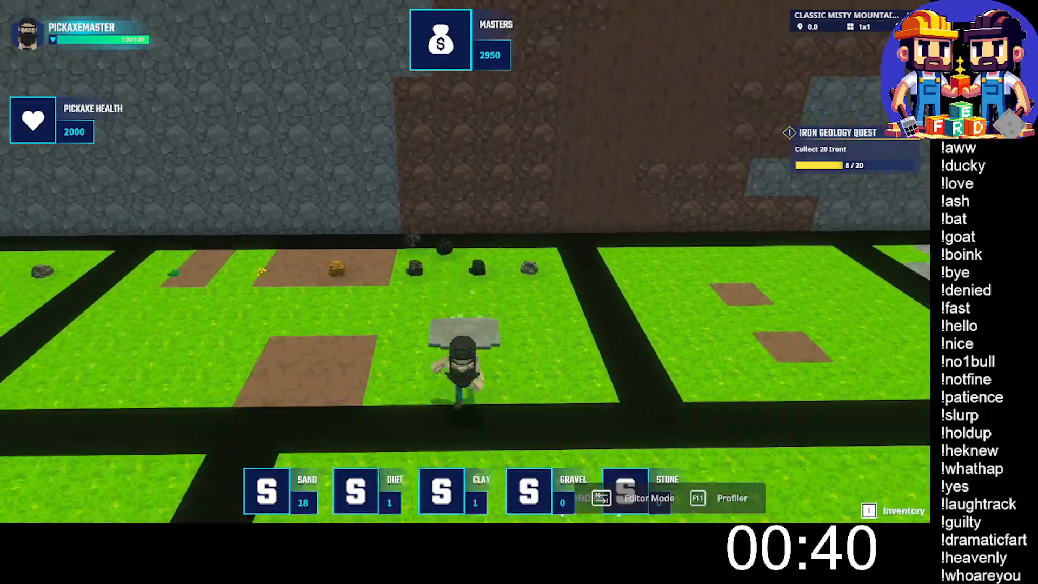
key("w")
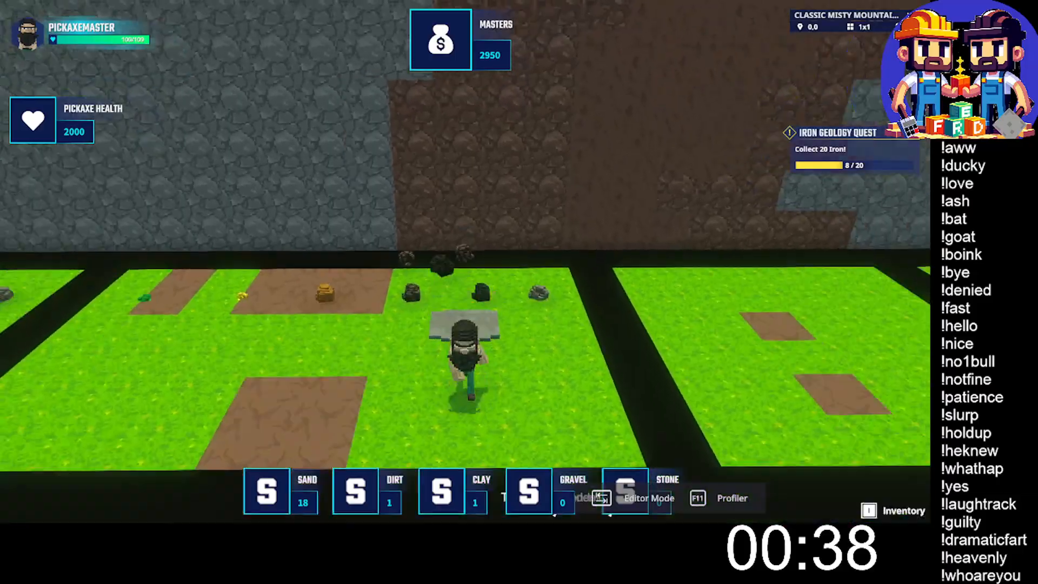
key("w")
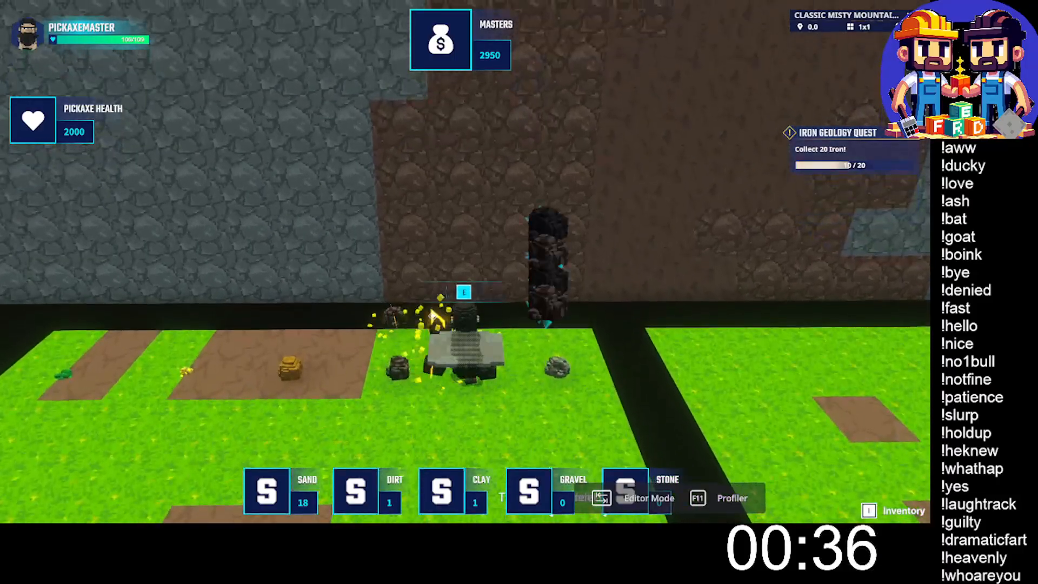
key("w")
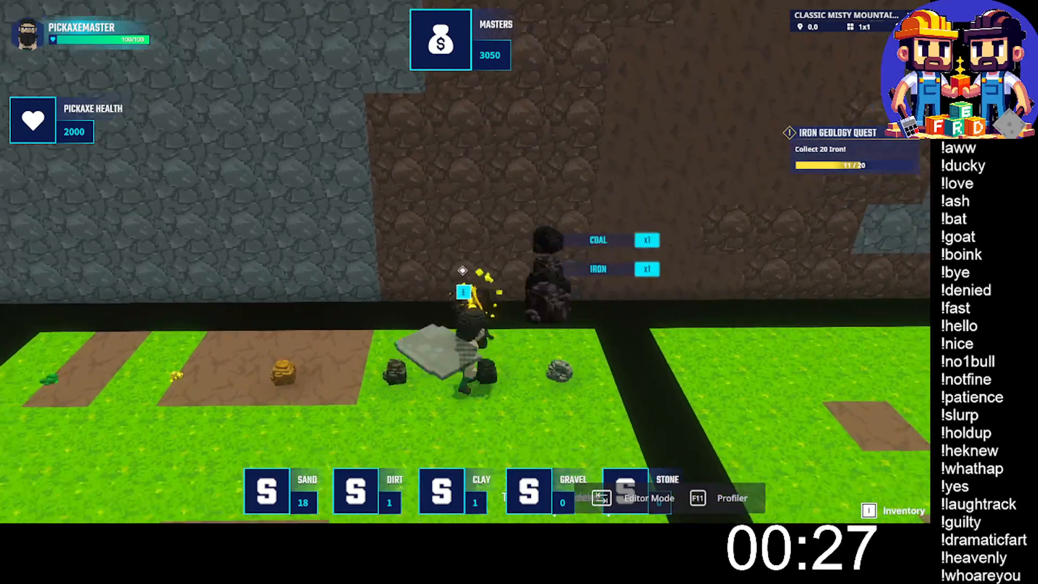
key("s")
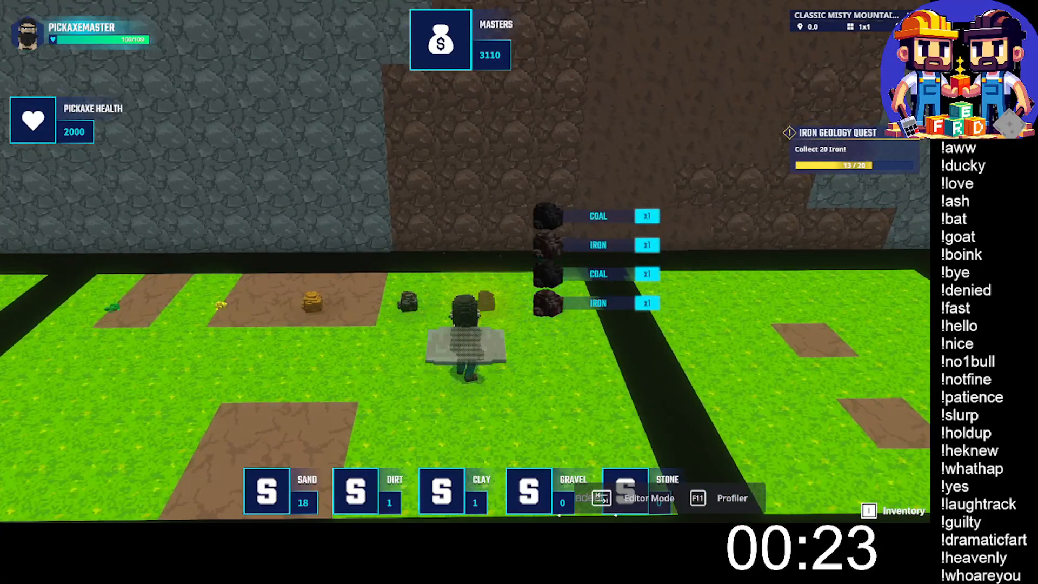
Run past the deposits to the wall and back, picking up iron, coal and sand to reach 14 iron.
key("w")
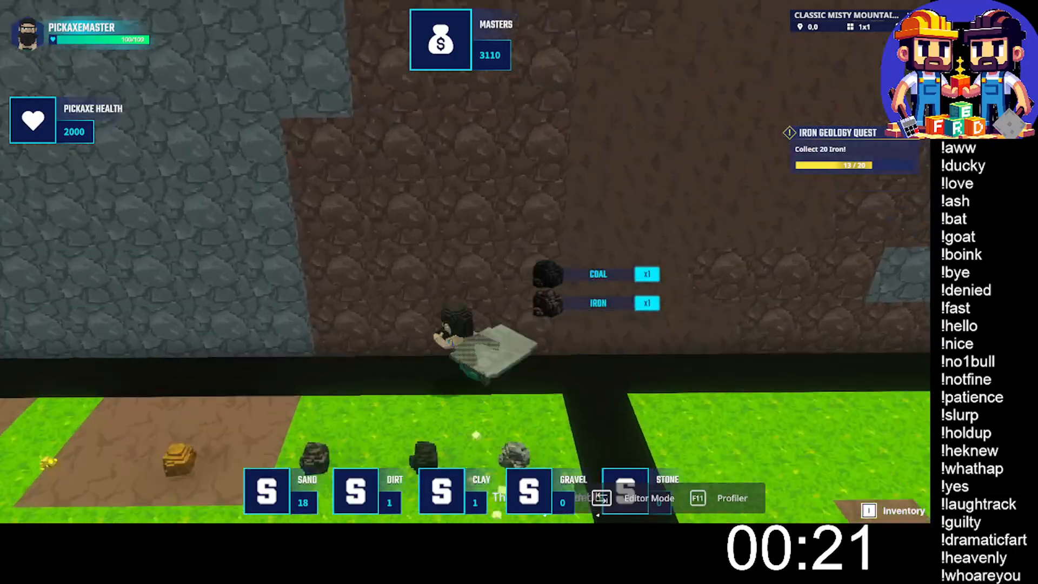
key("s")
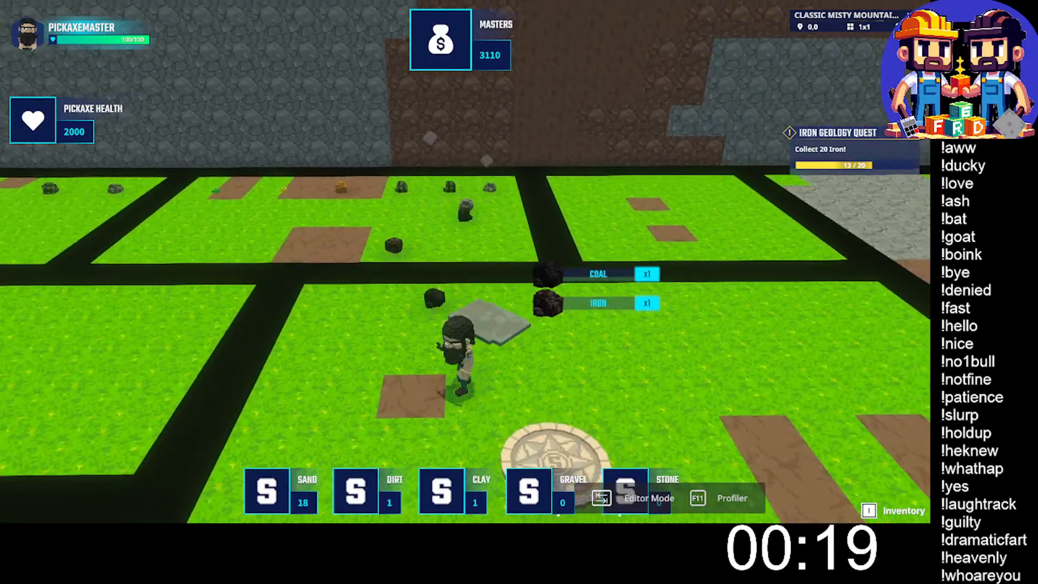
key("w")
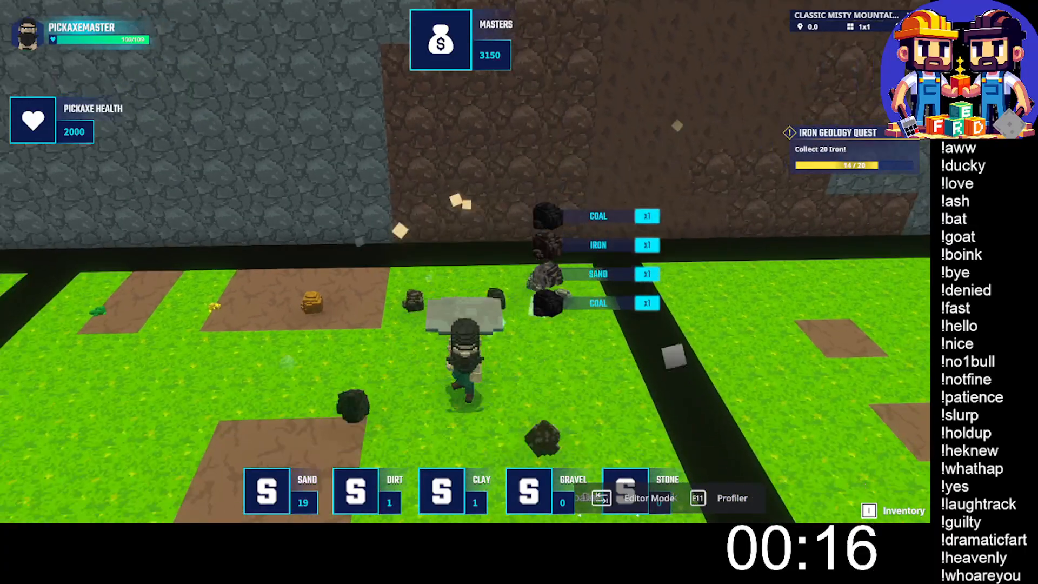
Mine and gather the remaining iron for the Iron Geology Quest, and return to Nassoli Oakenstone in the village.
key("w")
key("s")
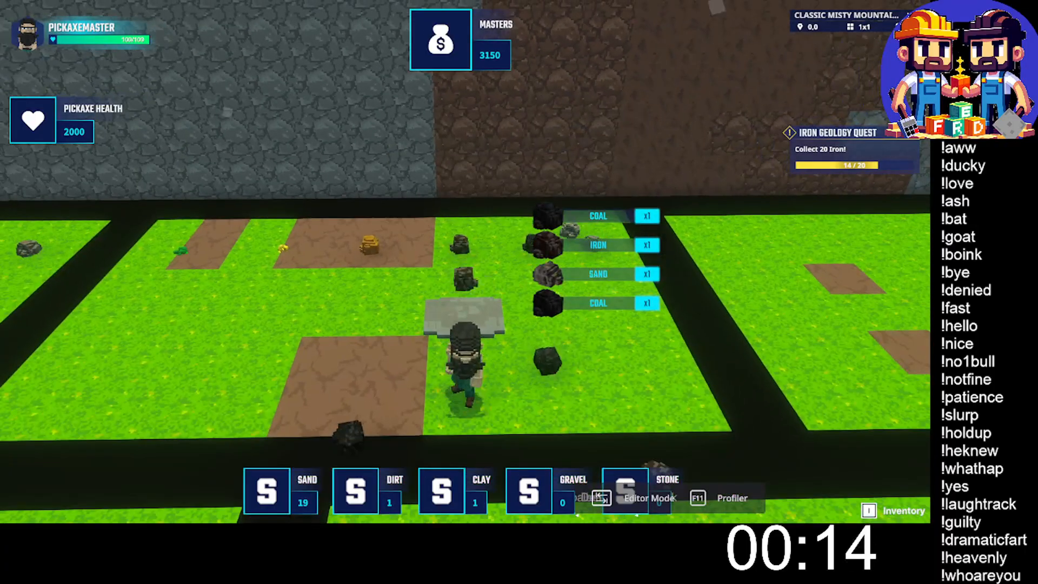
key("w")
key("s")
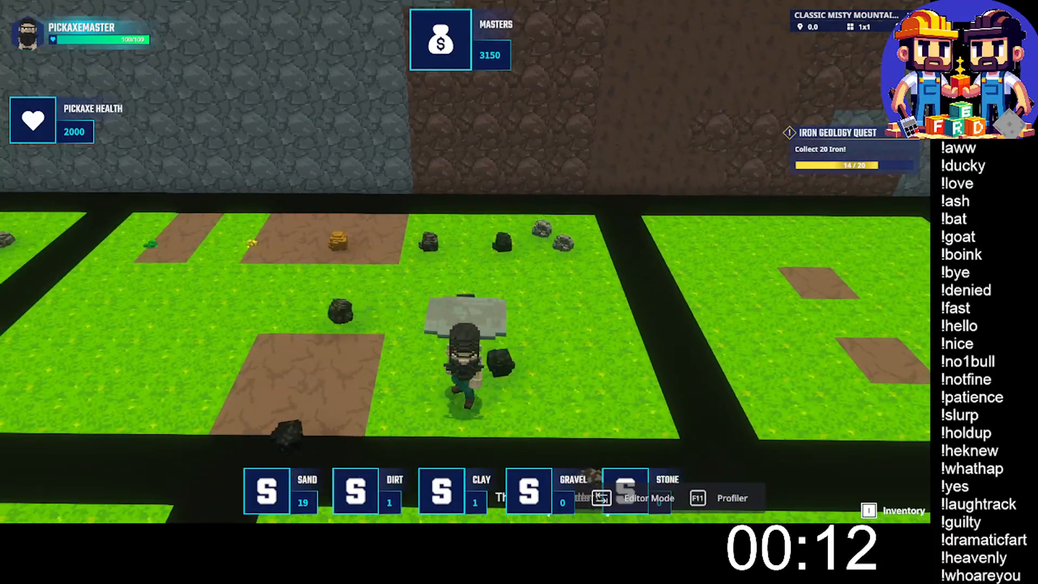
key("s")
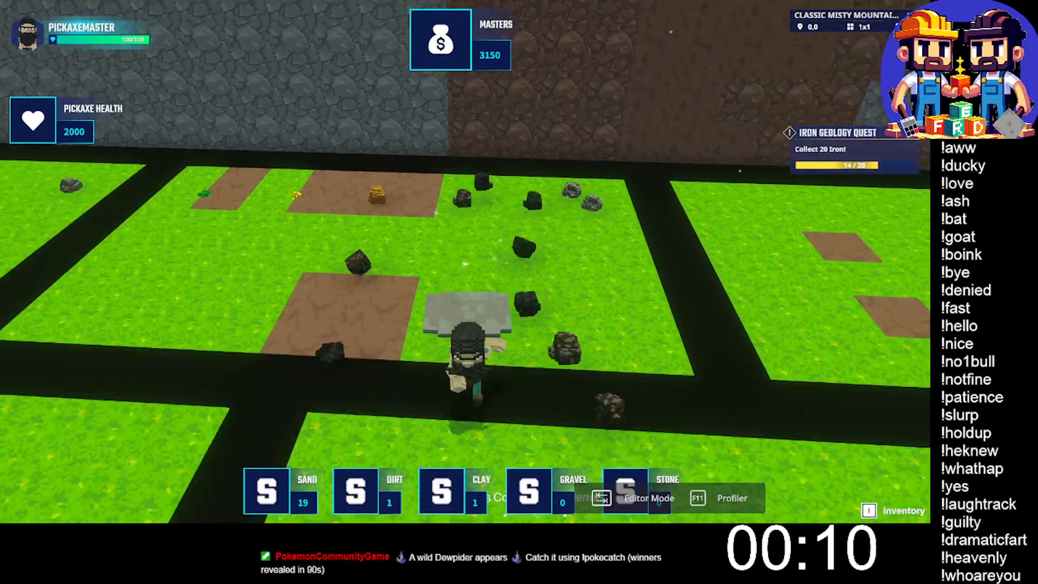
key("w")
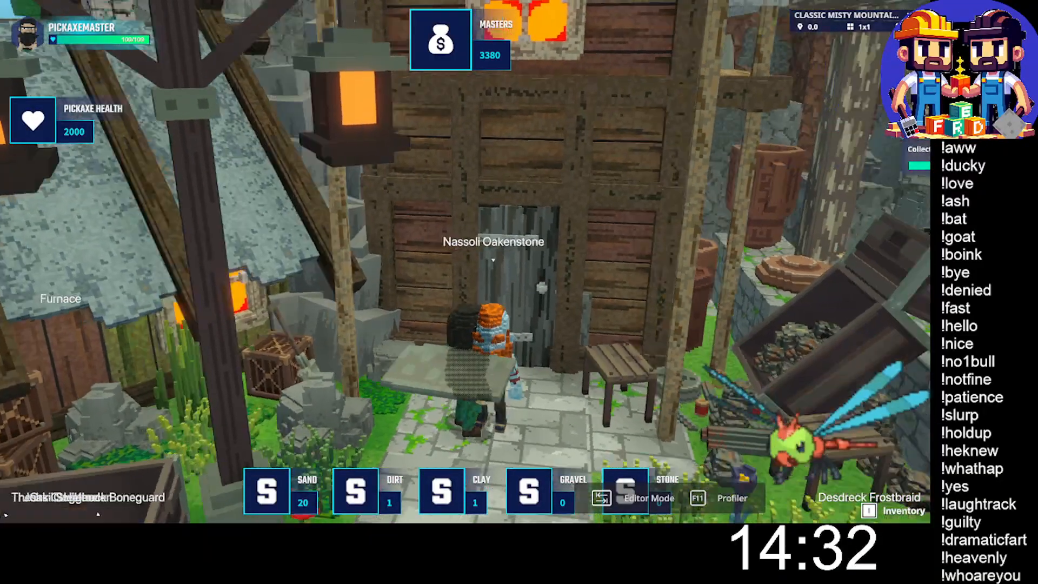
Reposition in front of Nassoli Oakenstone at the village house door and interact with him.
key("s")
key("w")
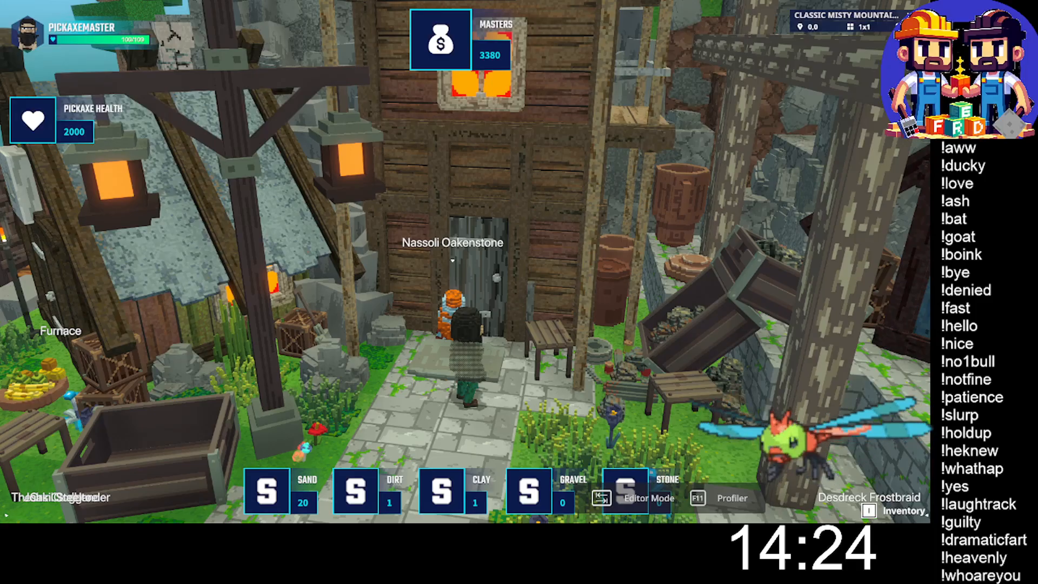
left_click(462, 266)
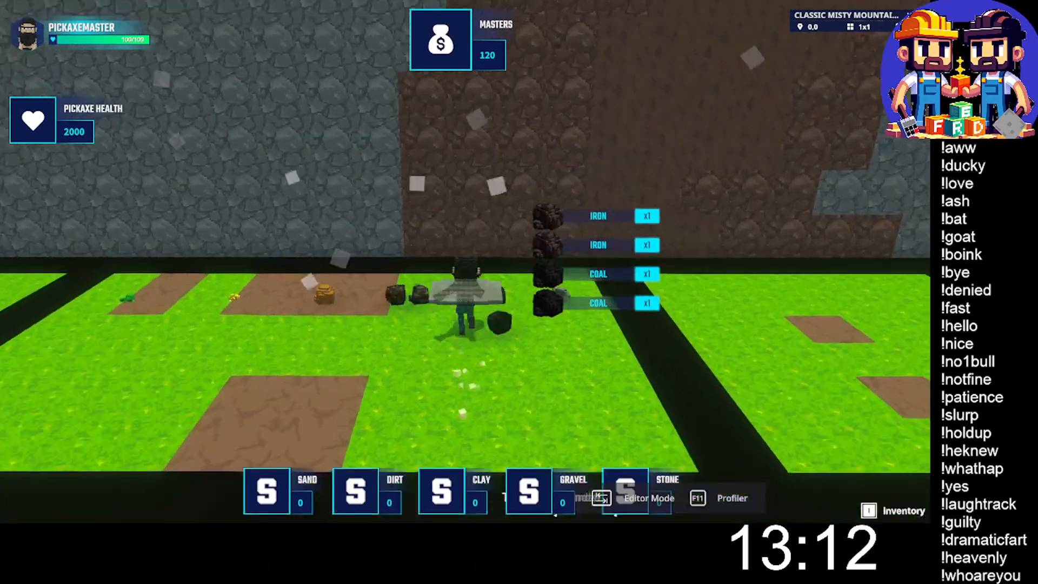
Run repeatedly across the deposit row by the wall to break more iron and coal loose.
key("w")
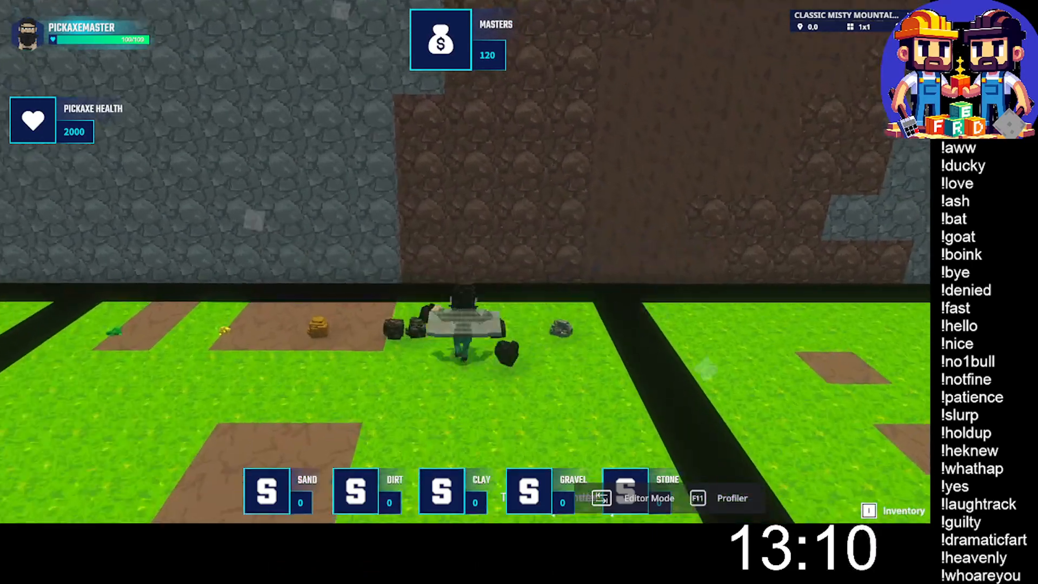
key("s")
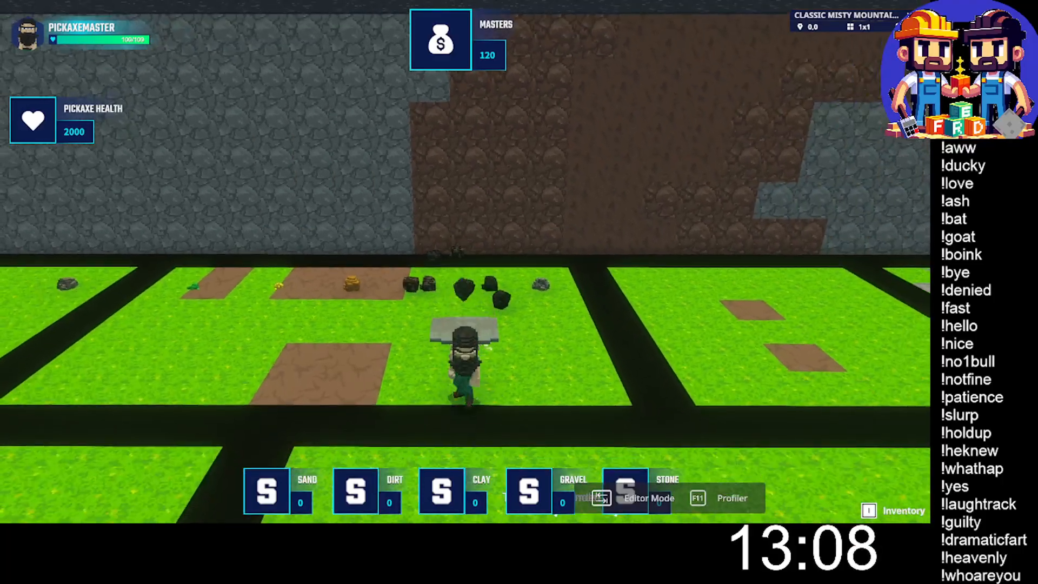
key("w")
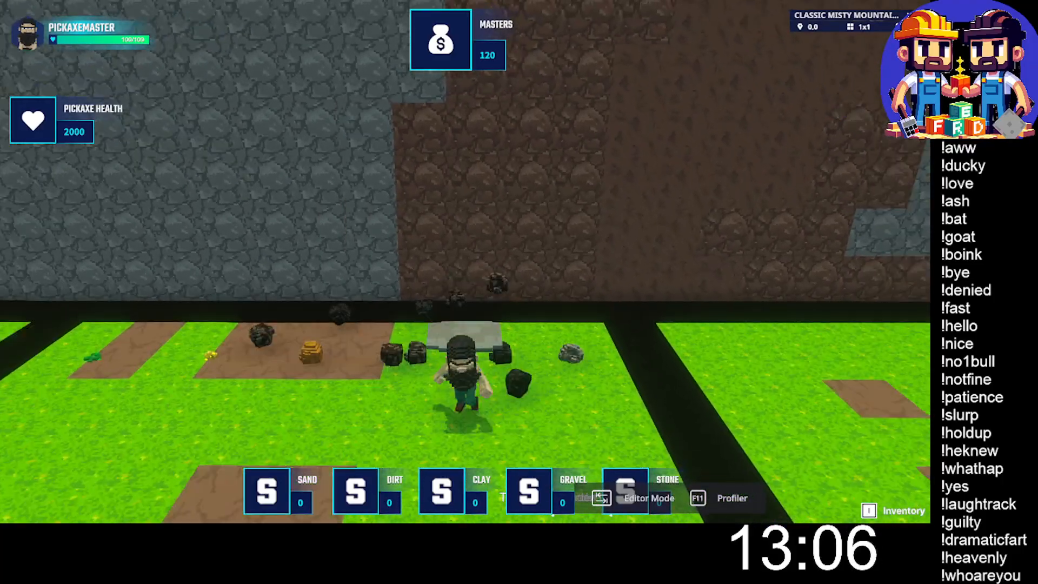
key("w")
key("s")
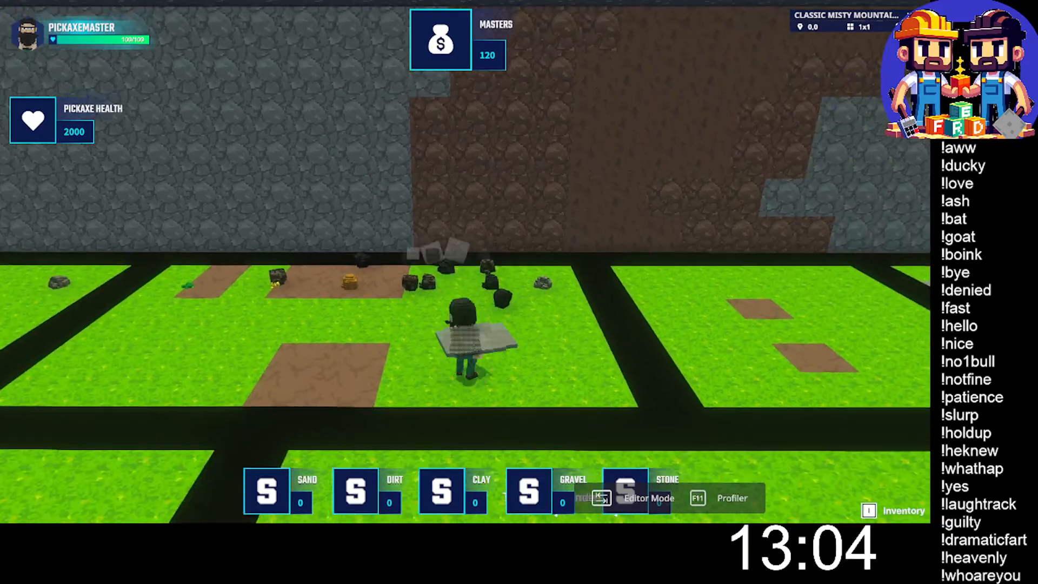
key("w")
key("s")
key("w")
key("s")
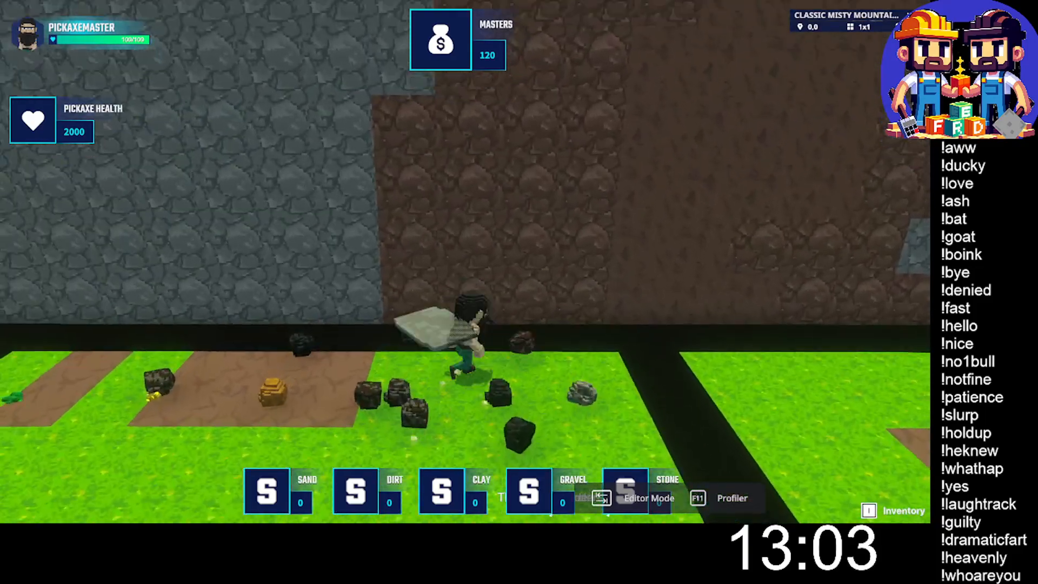
Collect the dropped iron and coal by the wall, raising Masters to 350, and run through the deposits again.
key("w")
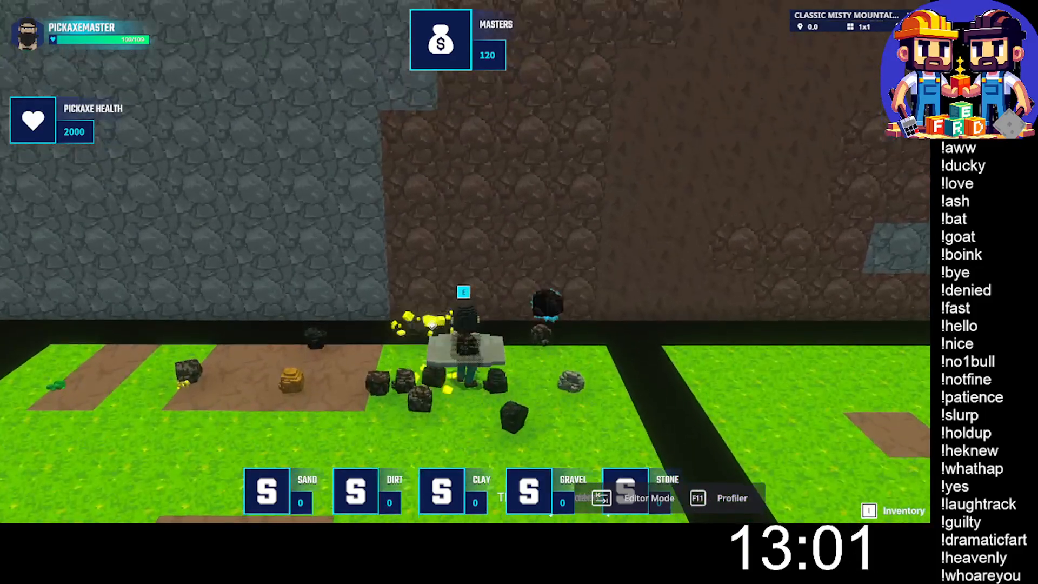
key("s")
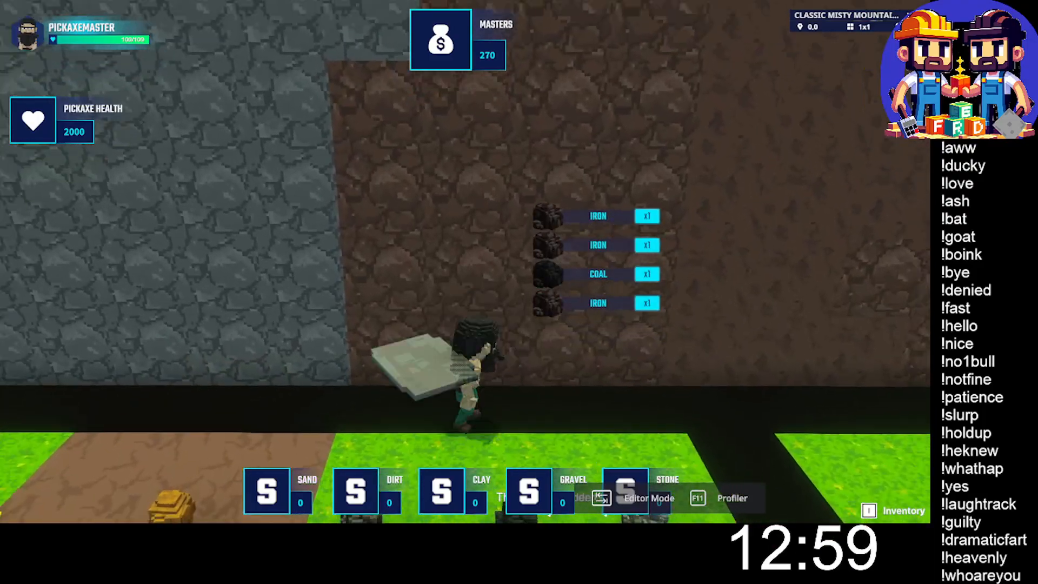
key("w")
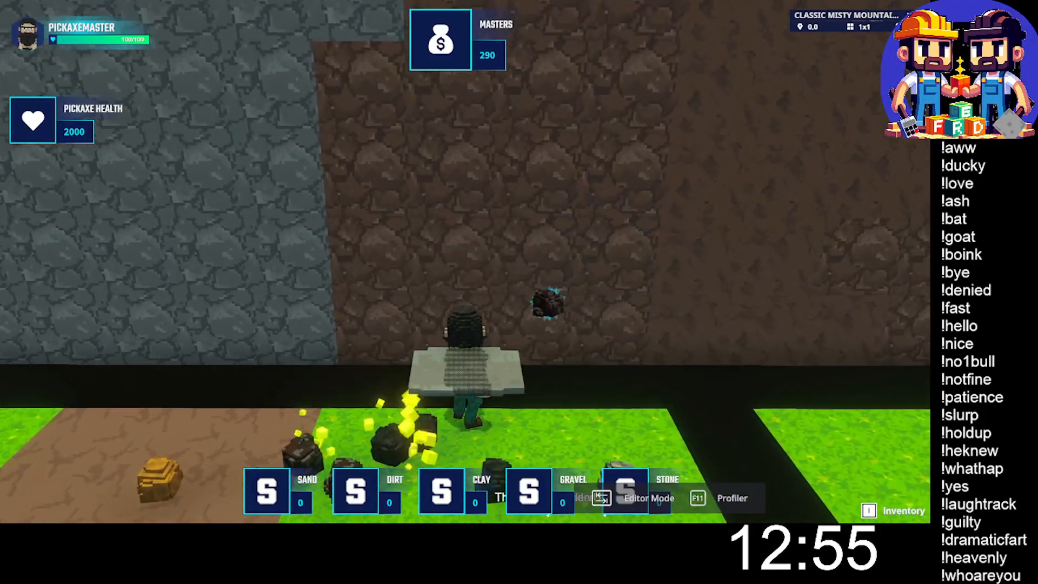
key("s")
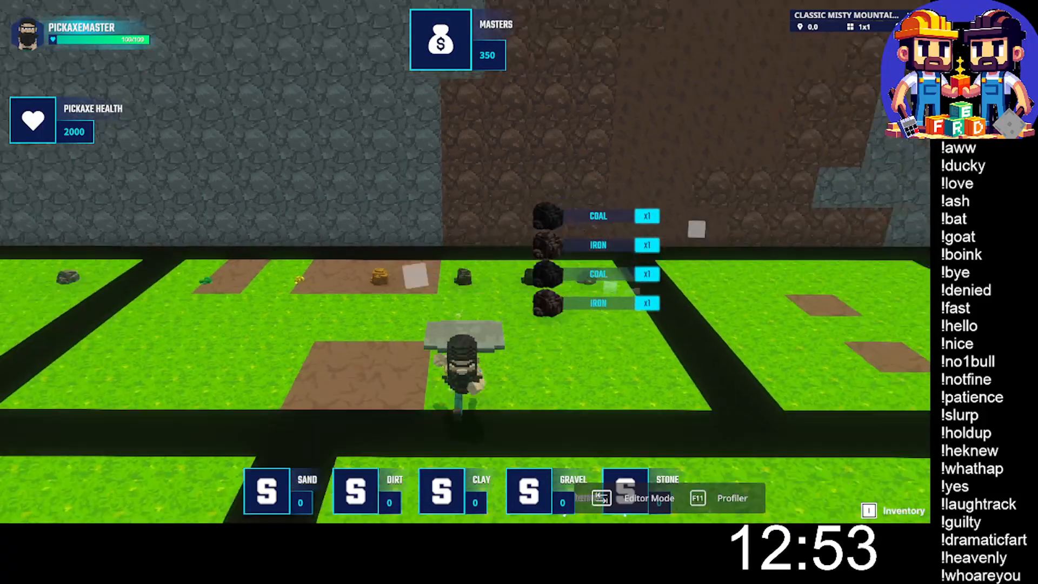
key("w")
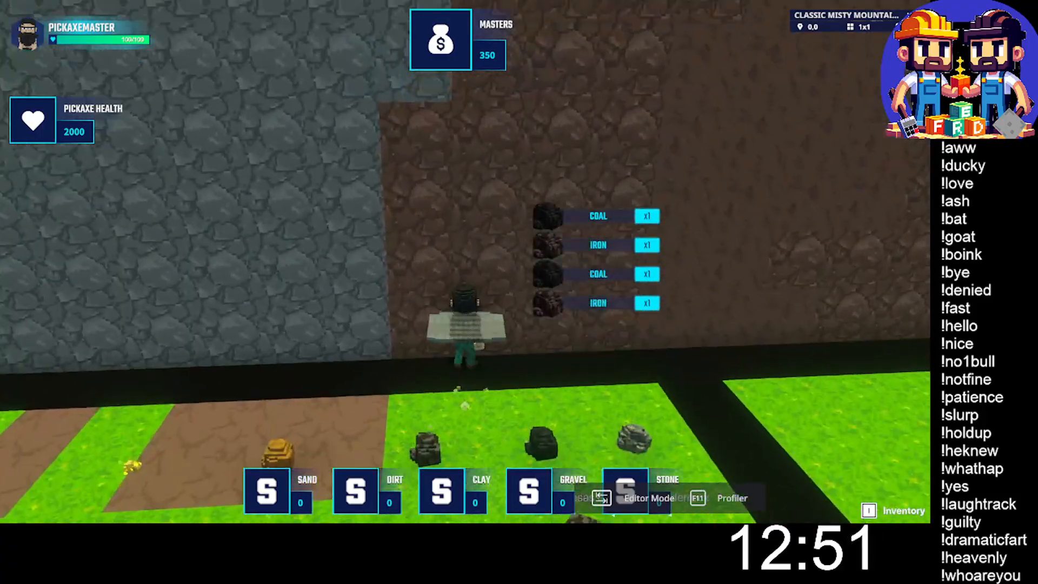
Break iron and coal loose at the deposit row by the wall, gather the drops and back away onto the grass.
key("s")
key("w")
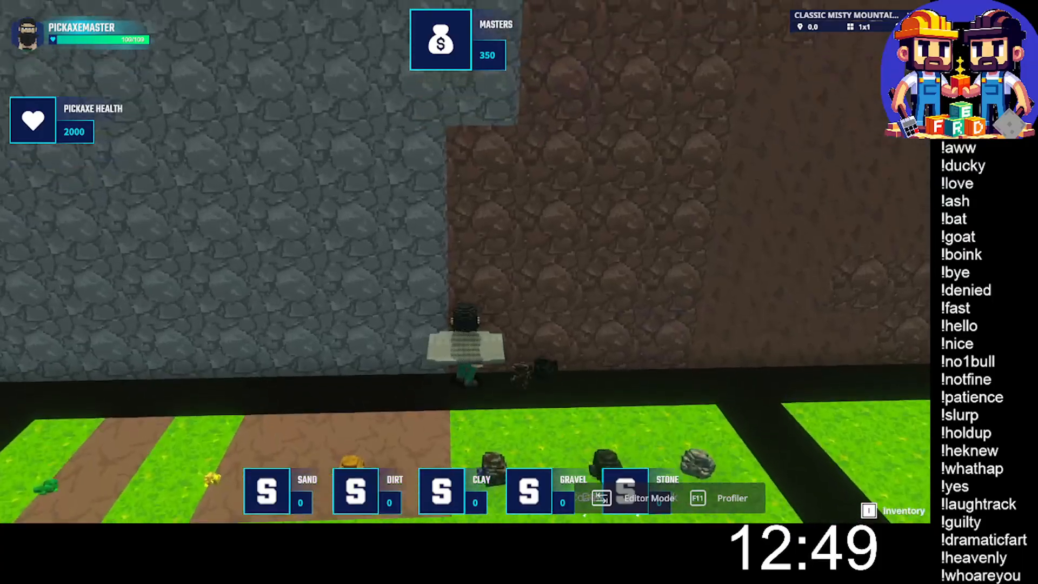
key("d")
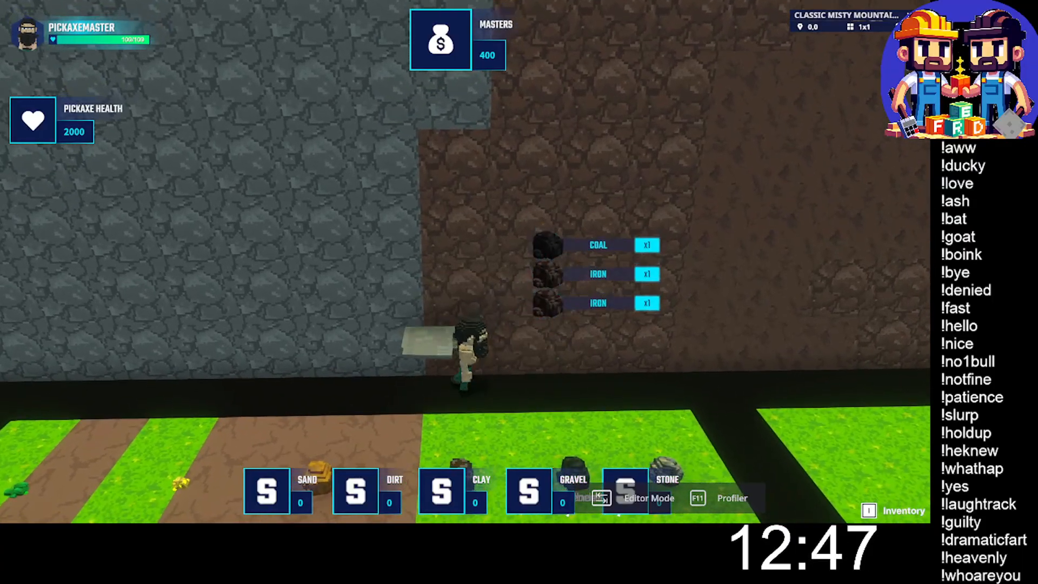
key("s")
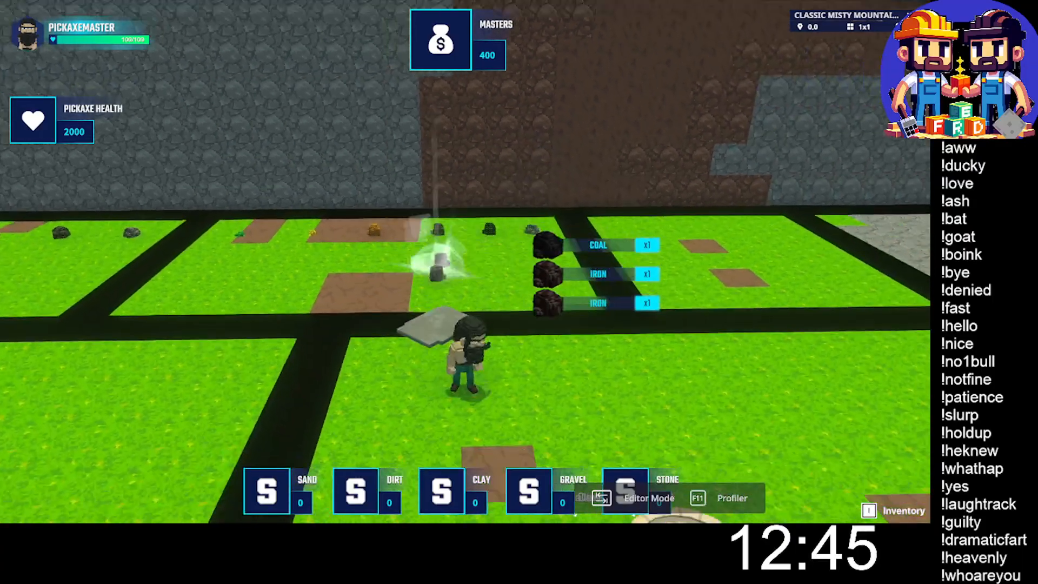
Run back and forth through the iron and coal deposits again and pick up the newly dropped pieces.
key("w")
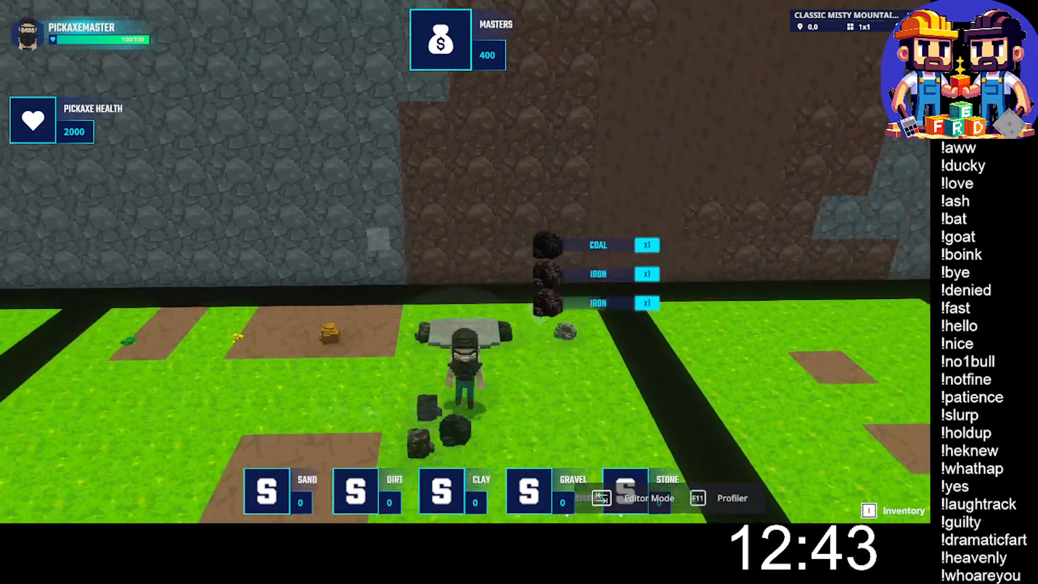
key("w")
key("s")
key("w")
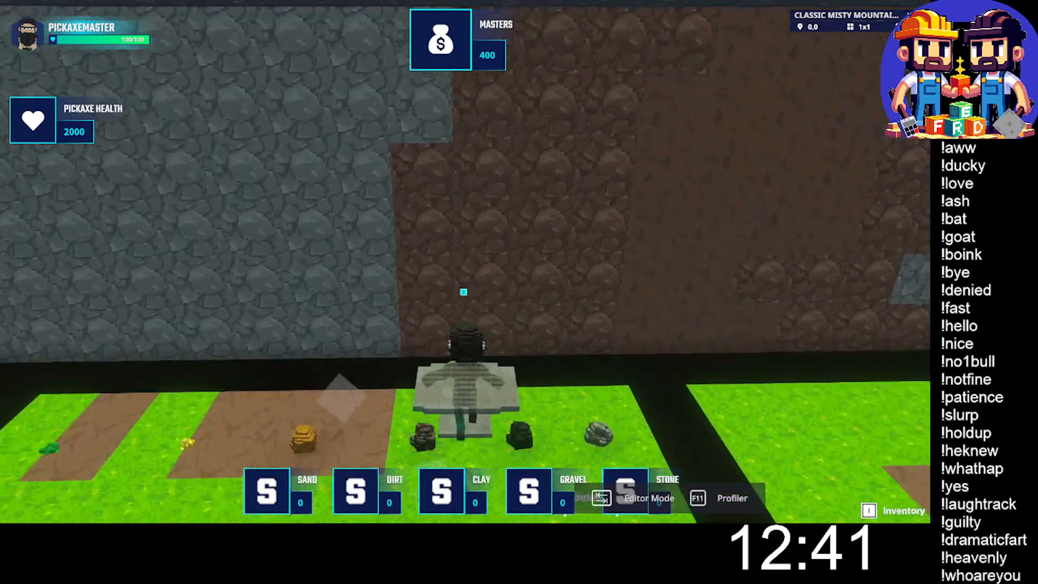
key("s")
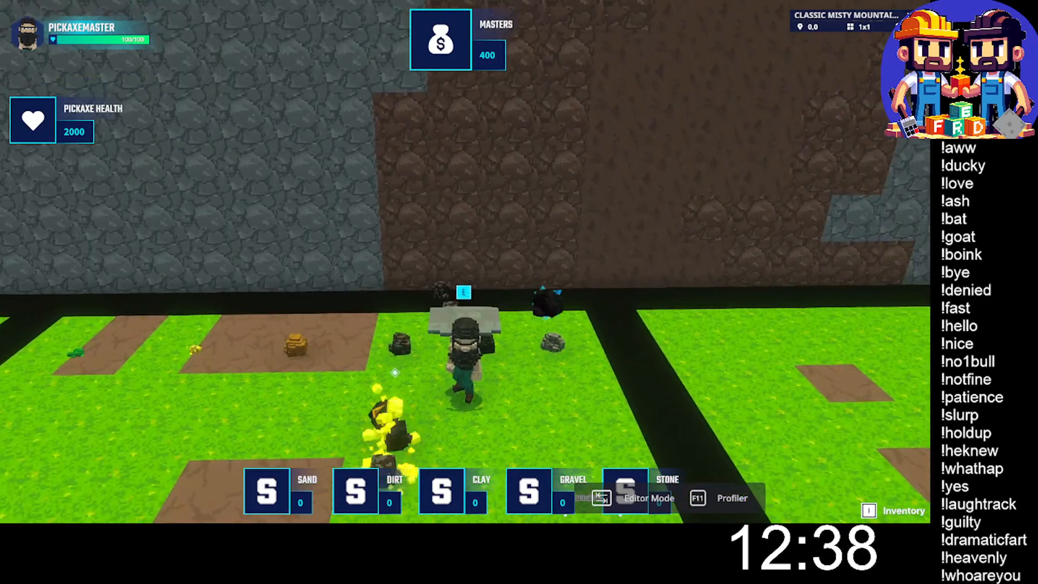
key("e")
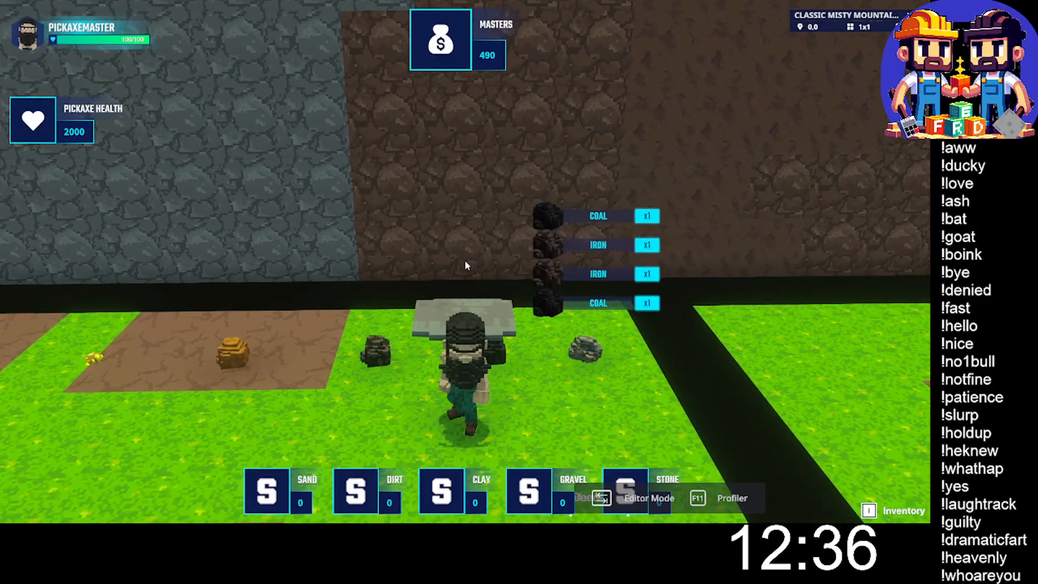
Check the mined coal and iron among the miscellaneous items in the inventory.
key("i")
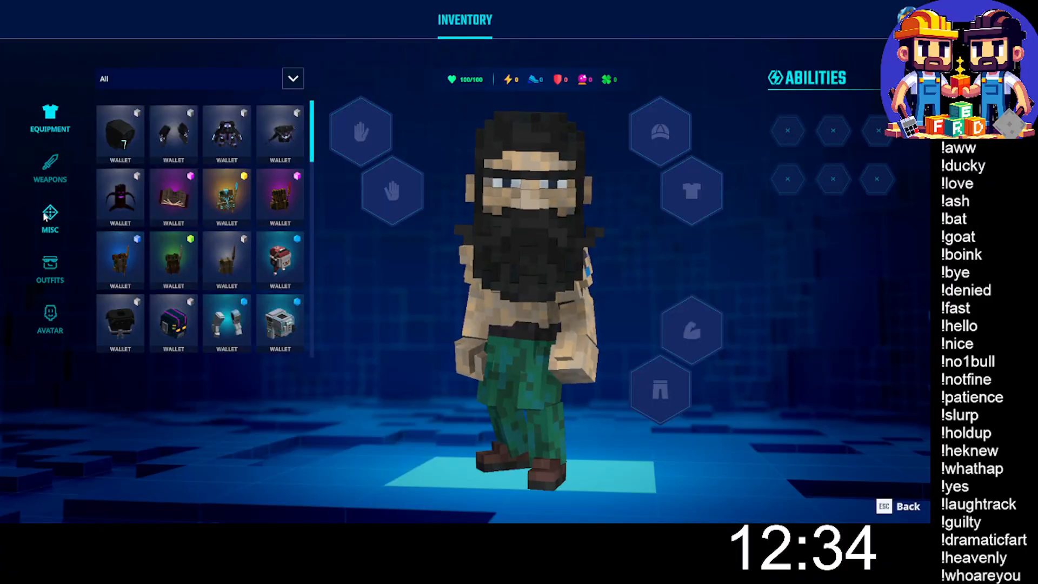
left_click(48, 215)
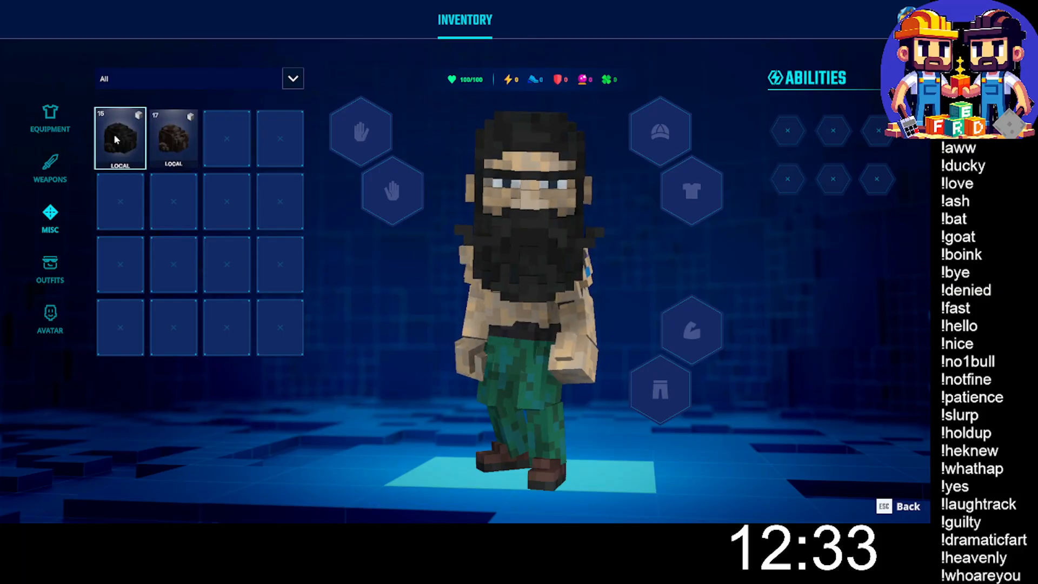
Leave the inventory and walk back and forth along the mine wall to collect the coal and iron pieces.
key("Escape")
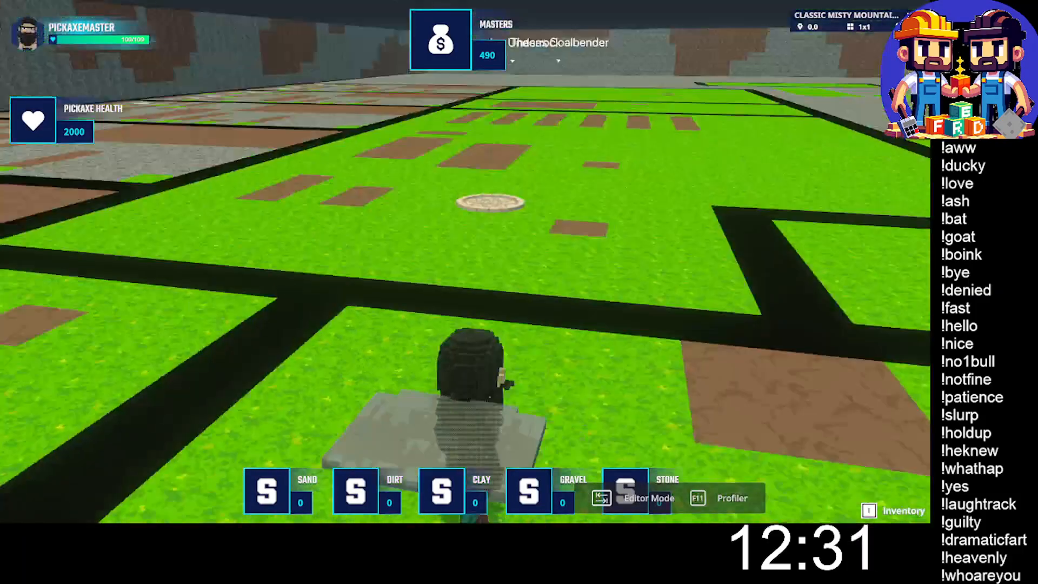
key("w")
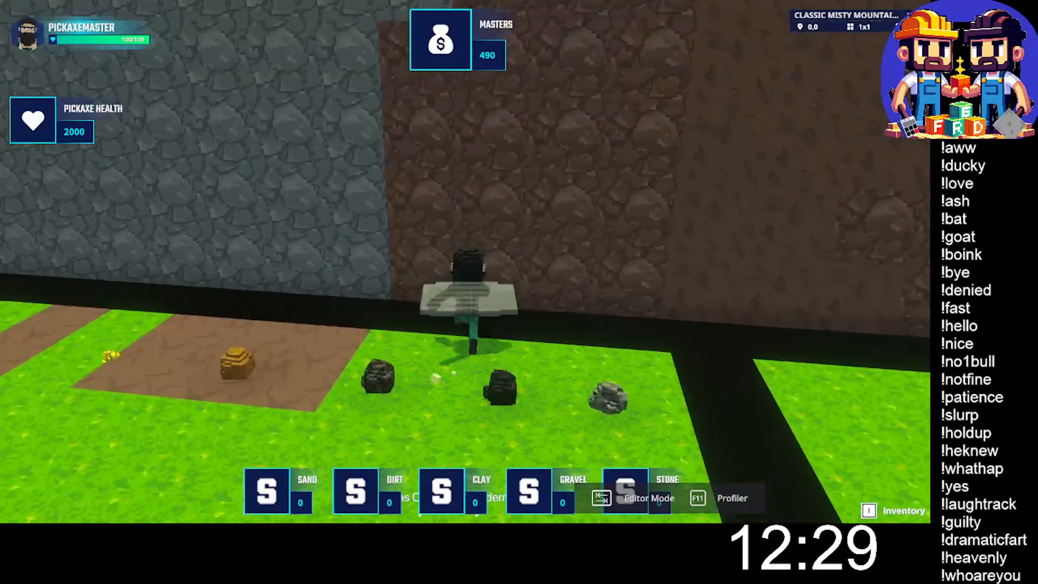
key("s")
key("w")
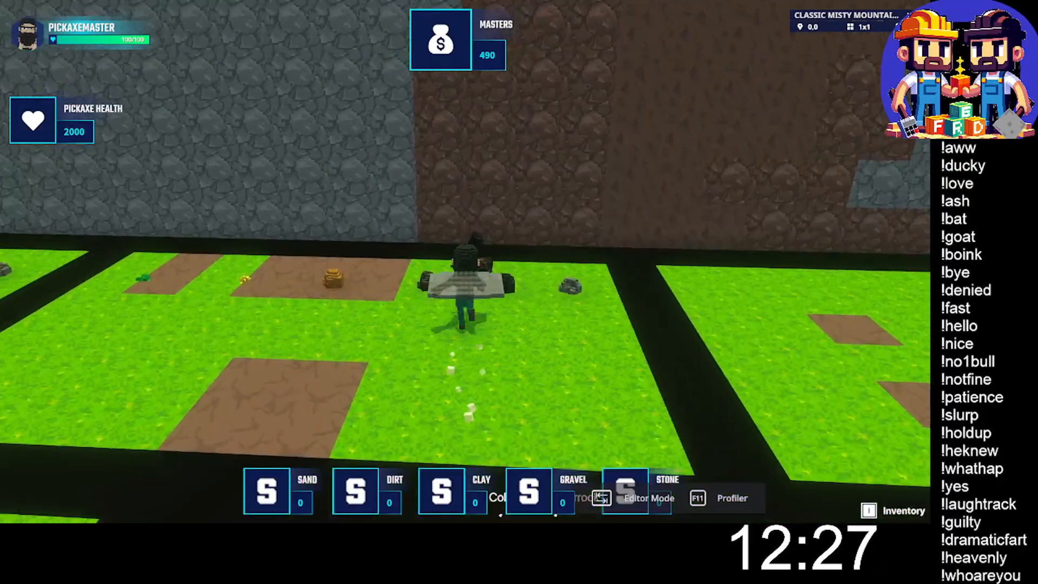
key("s")
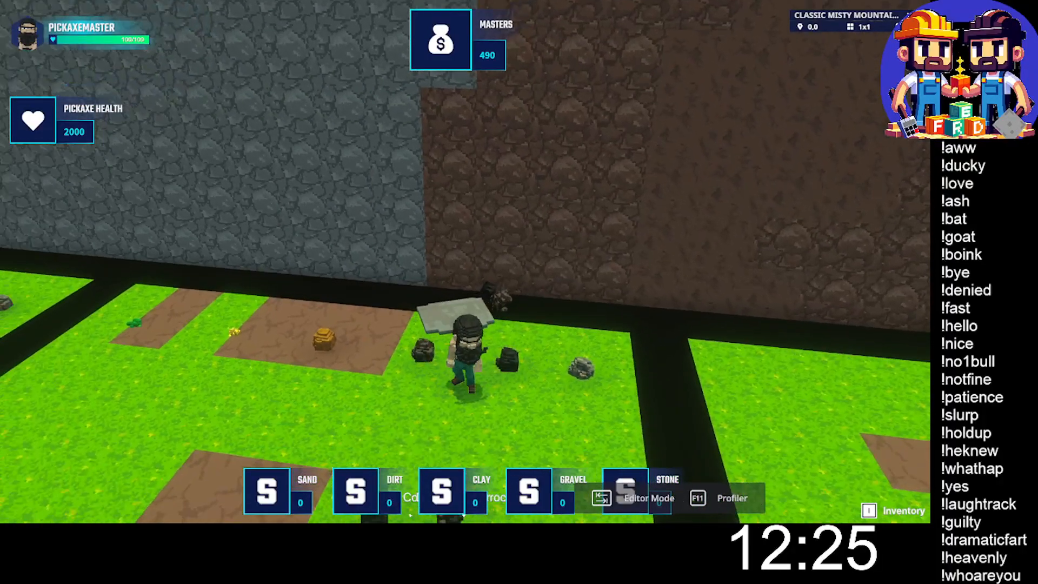
key("w")
key("s")
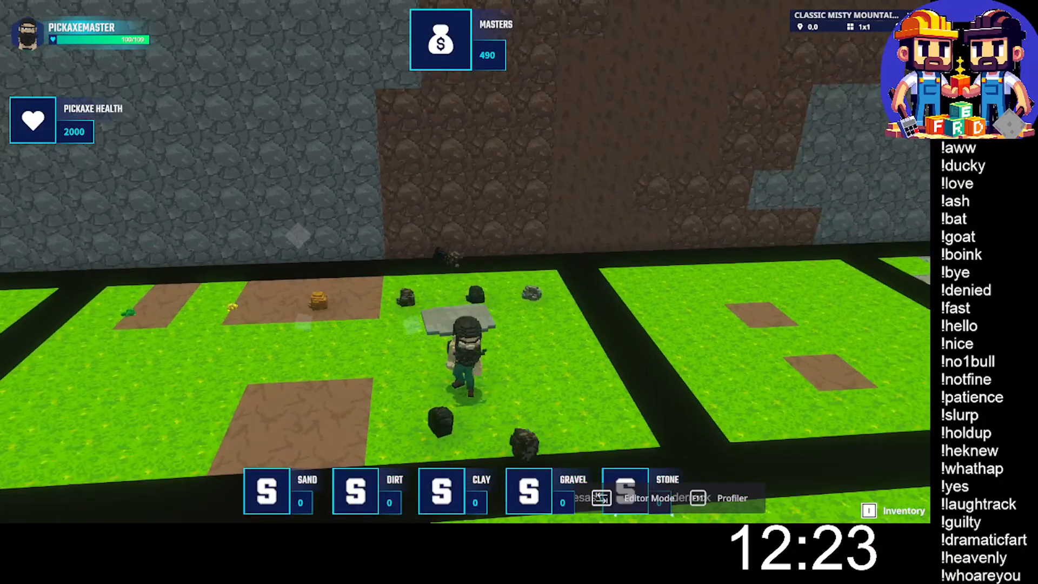
key("w")
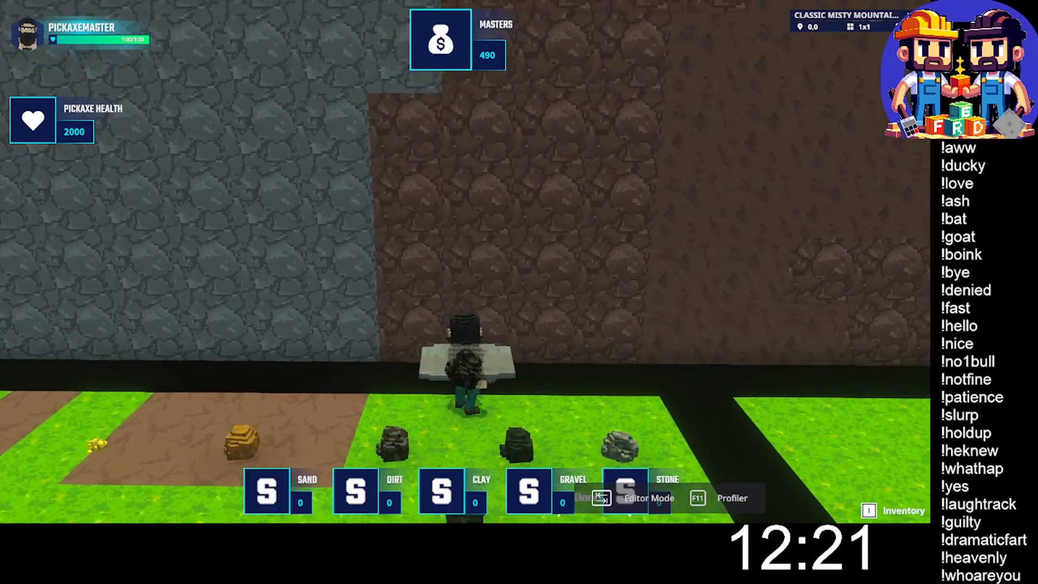
key("s")
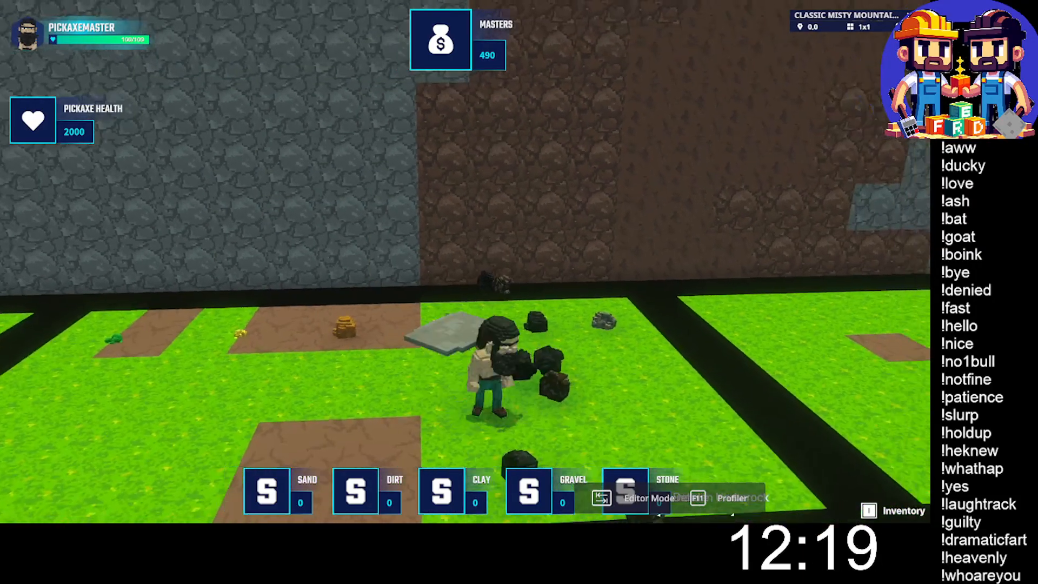
key("w")
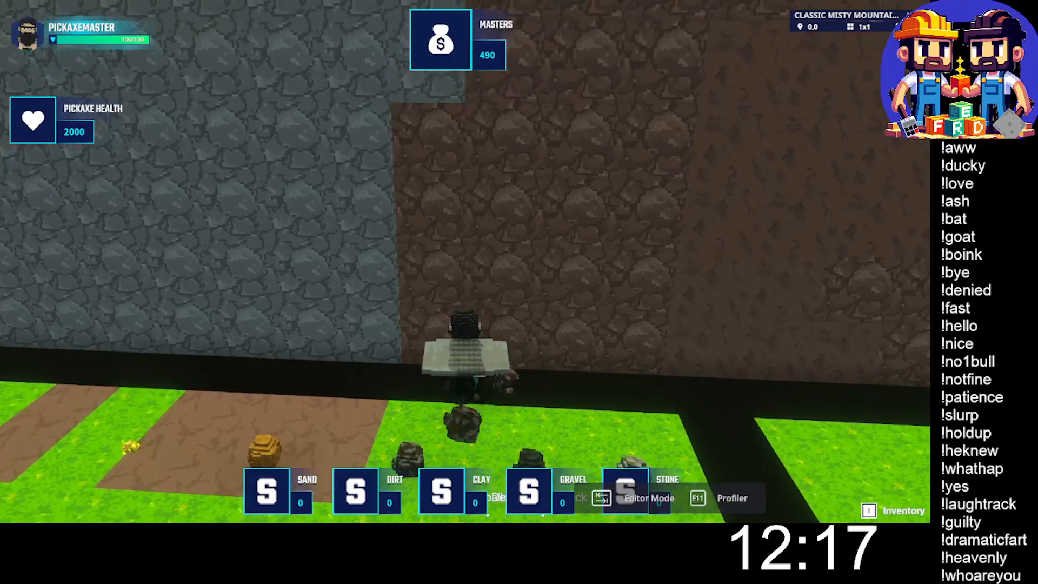
key("w")
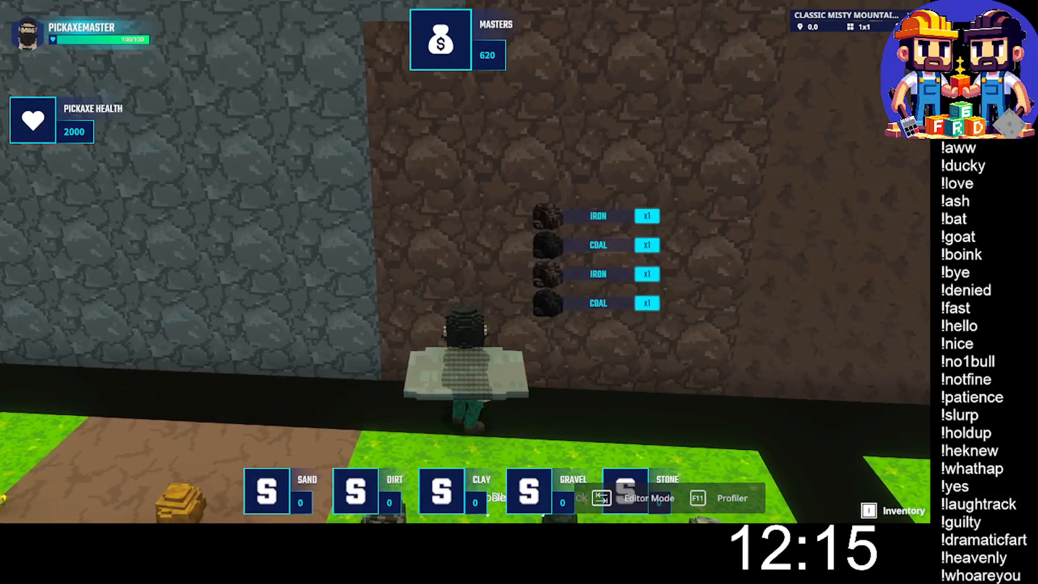
key("s")
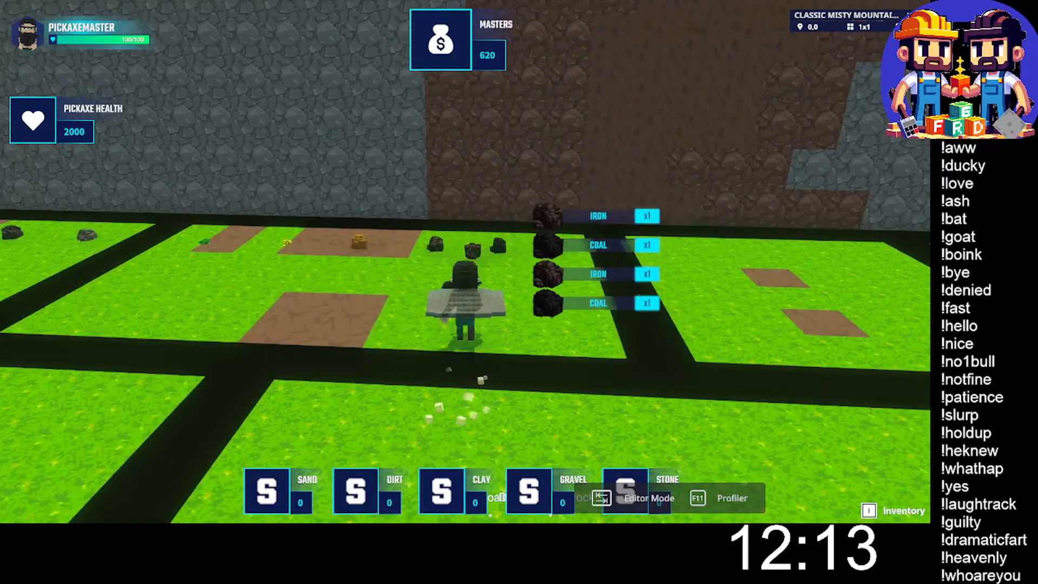
key("s")
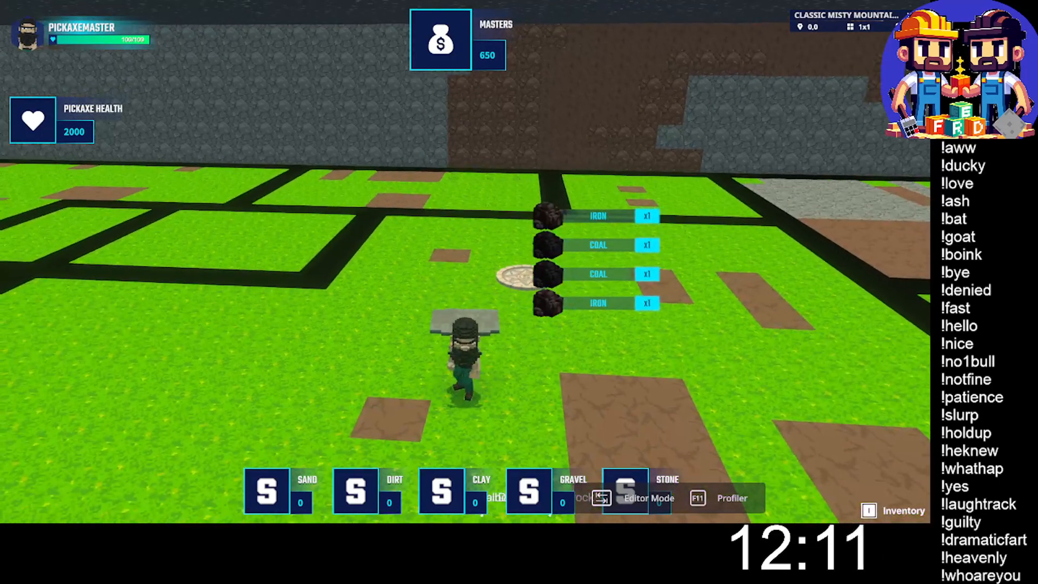
Check the collected coal and iron stacks in the inventory's Misc category, then return to the playtest.
key("i")
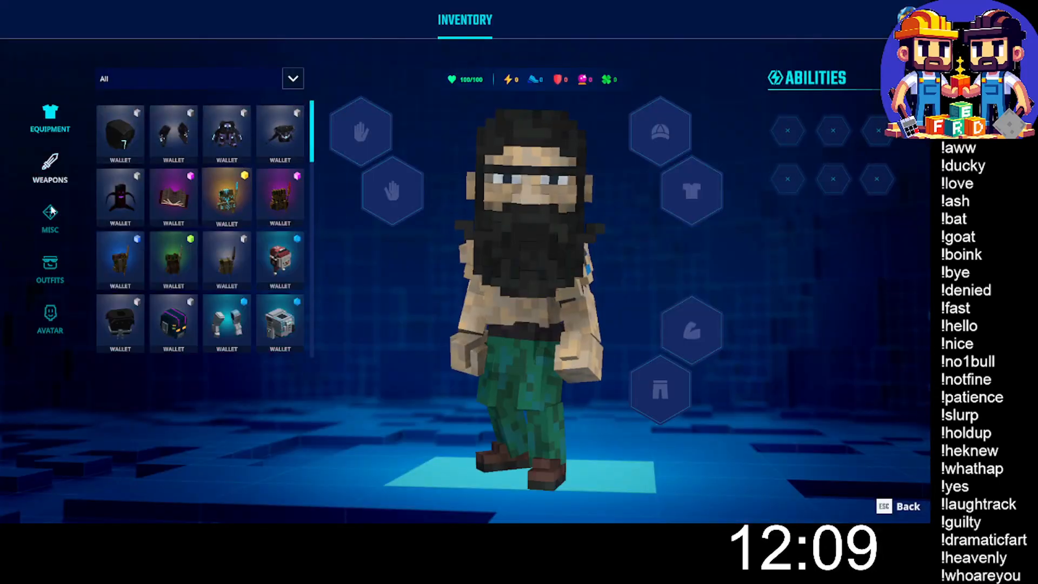
left_click(50, 212)
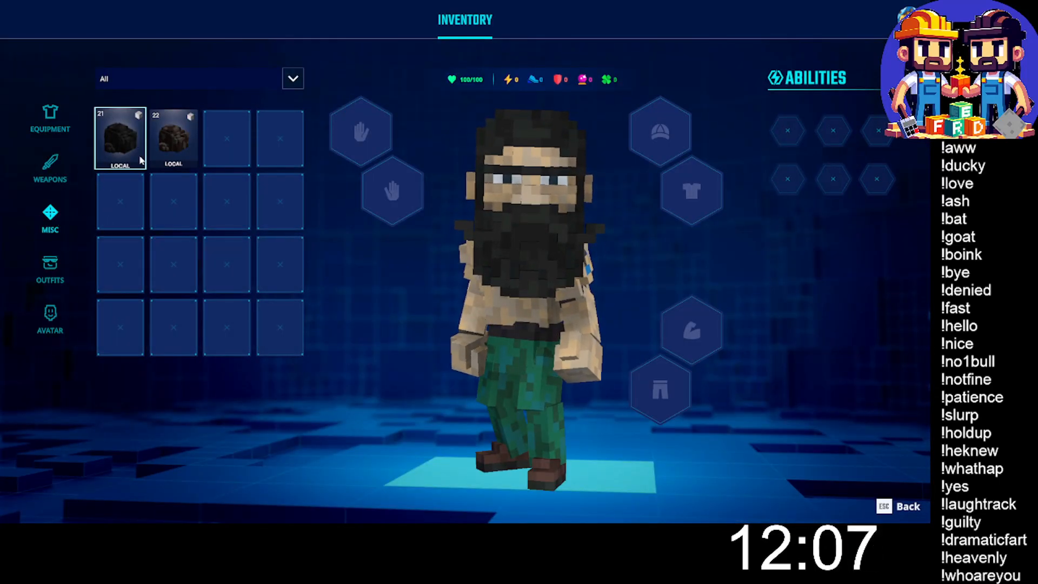
key("Escape")
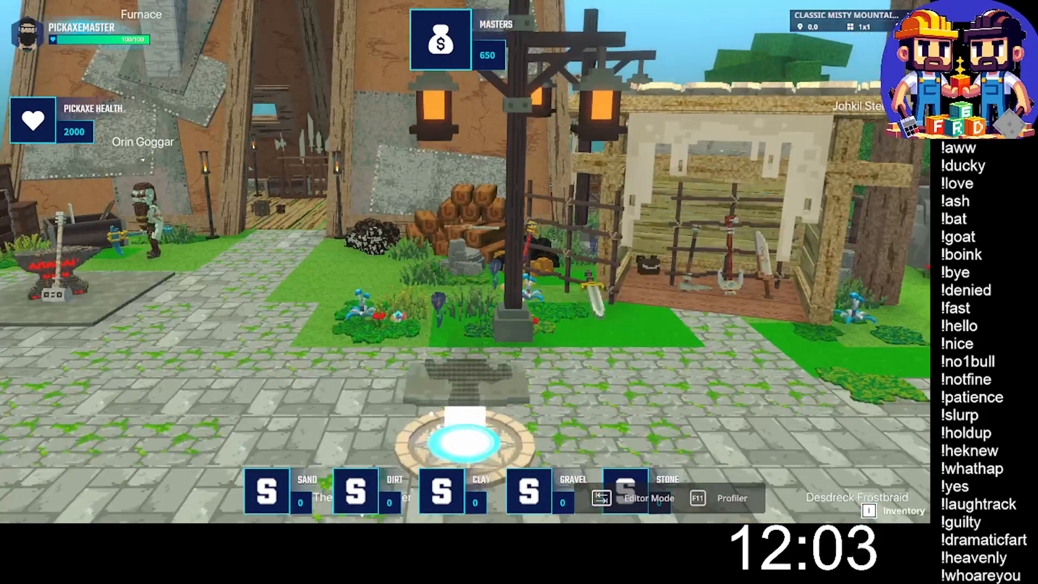
Walk through the village to the orange-bearded NPC at the wooden door, interact with him, and return to the portal monolith.
key("w")
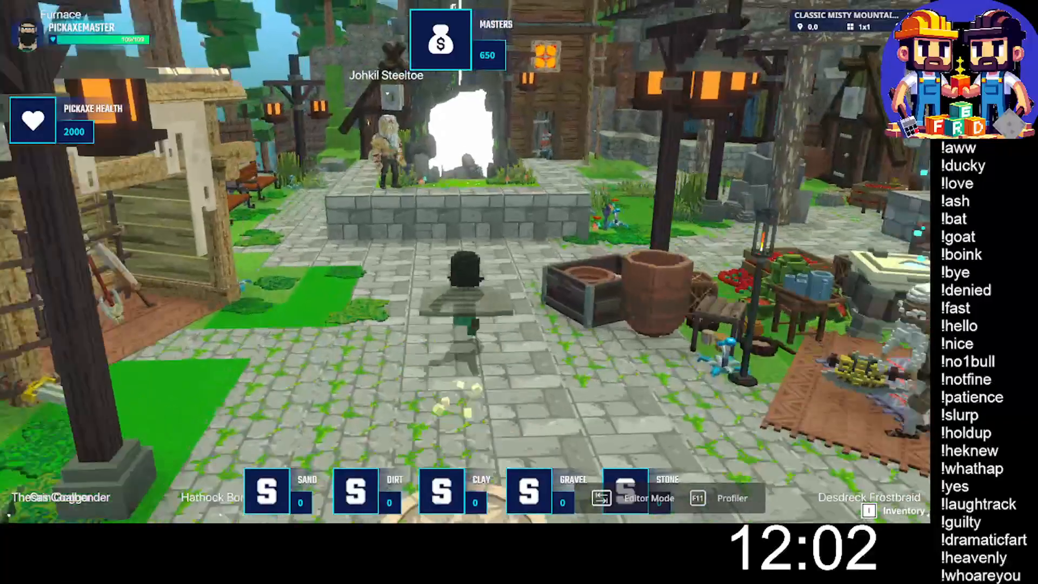
key("w")
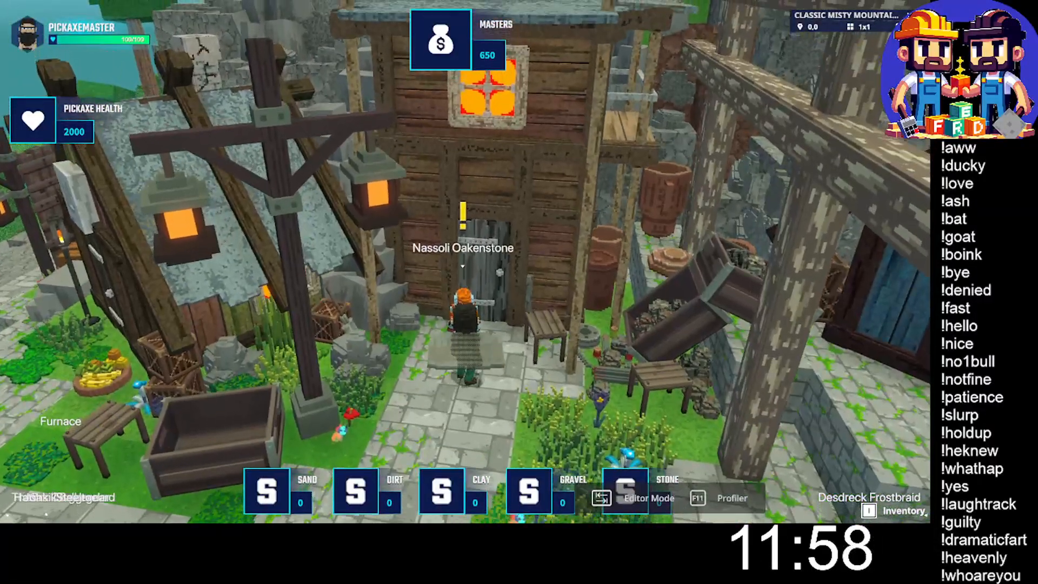
key("e")
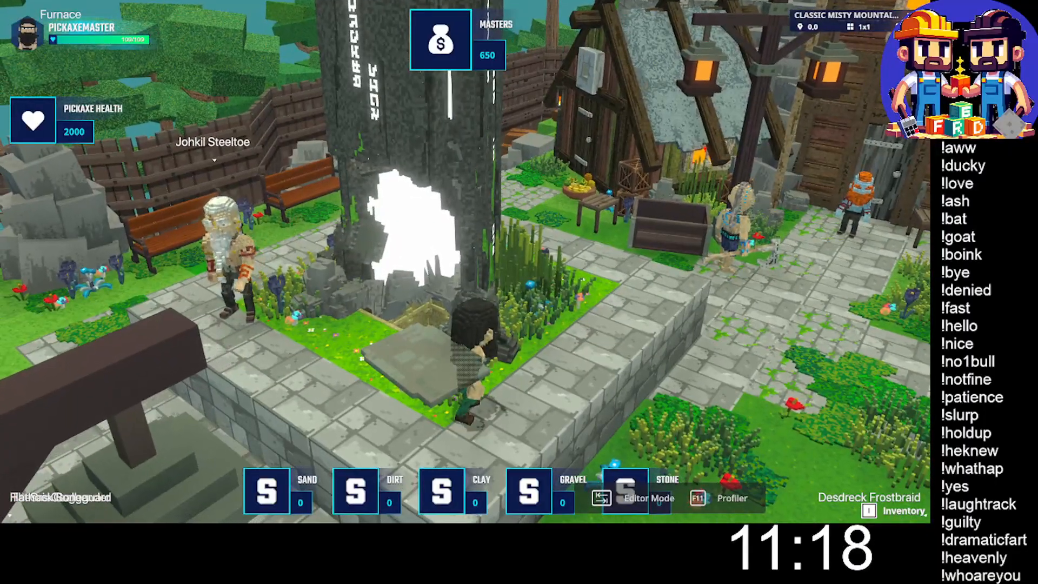
key("w")
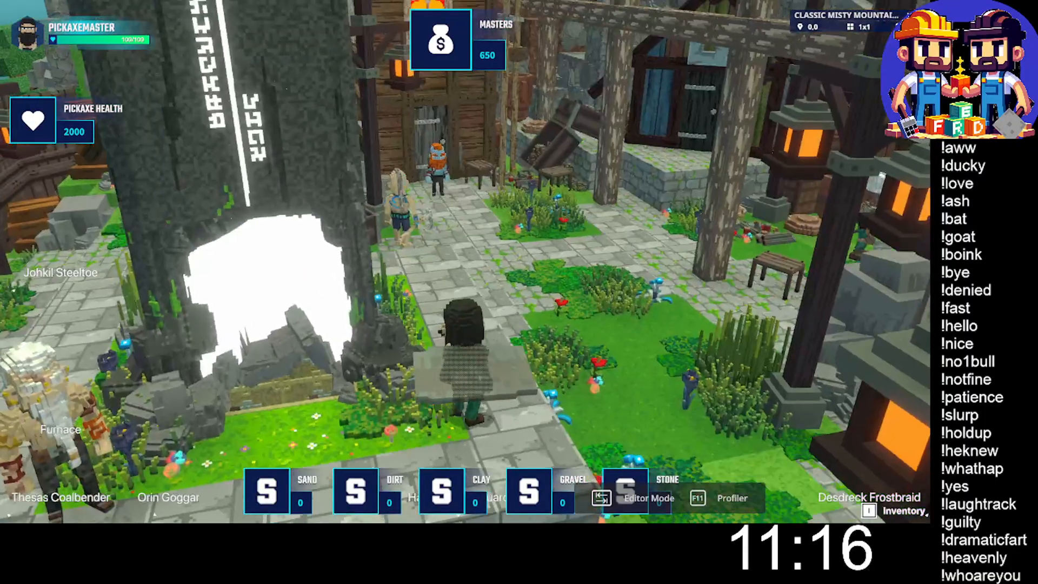
key("s")
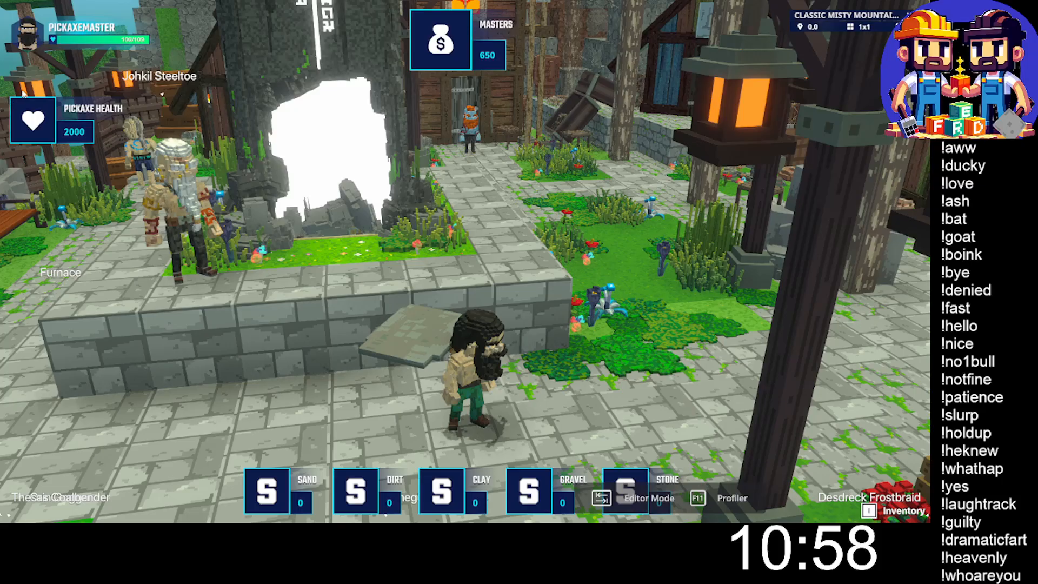
Leave the playtest for Editor Mode and examine the orange-bearded NPC at the wooden door up close.
key("Tab")
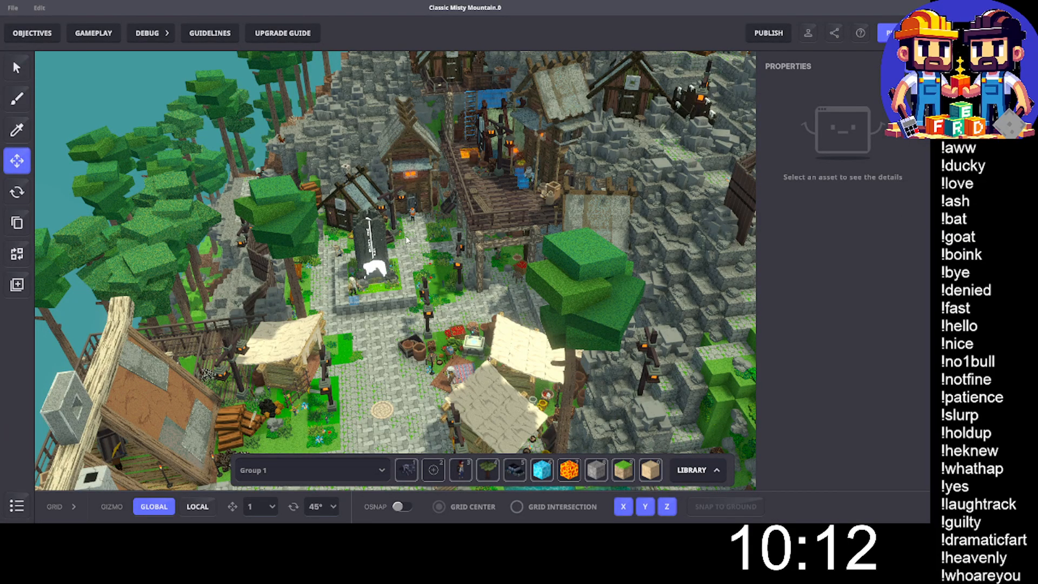
middle_click_drag(405, 236, 424, 232)
scroll(409, 185, "up", 2)
scroll(409, 188, "up", 6)
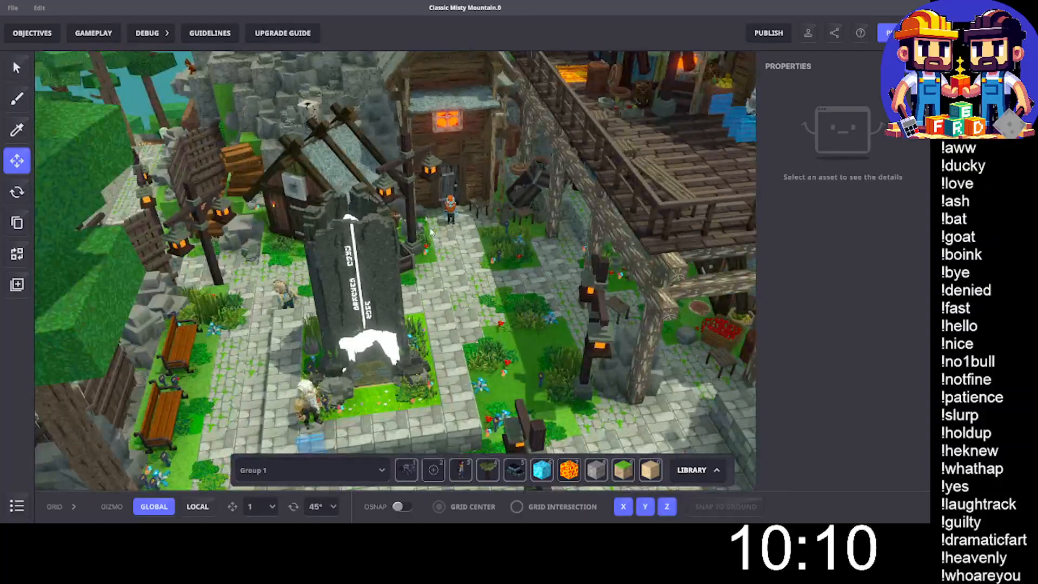
scroll(397, 215, "up", 4)
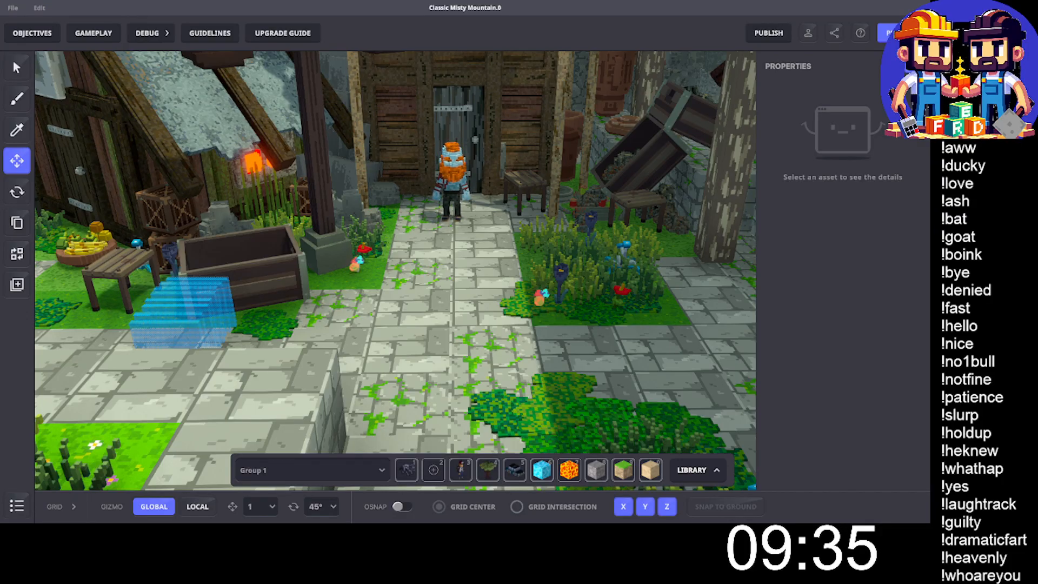
right_click_drag(457, 235, 482, 206)
scroll(465, 234, "down", 2)
scroll(469, 218, "up", 3)
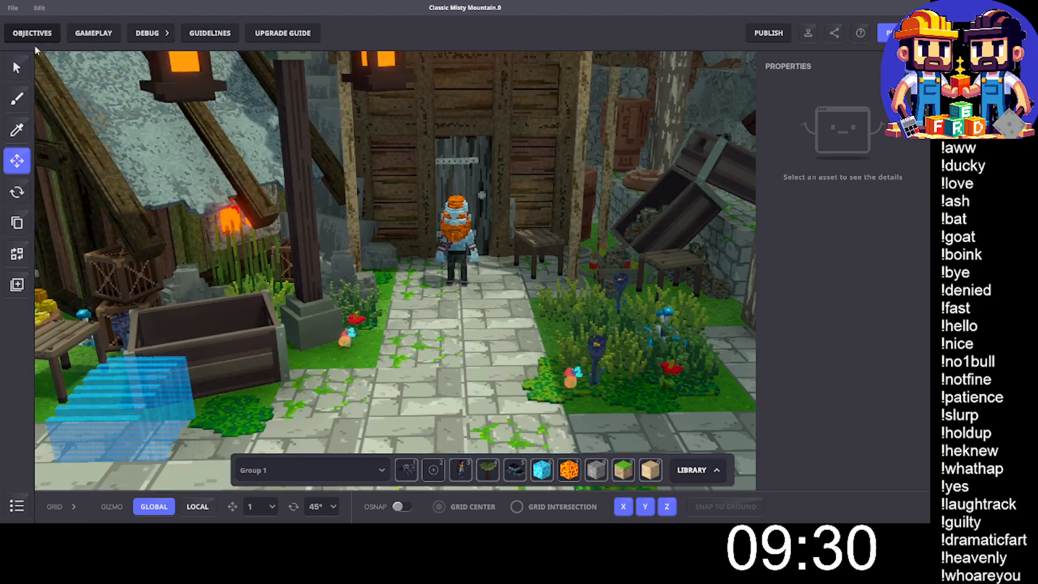
Add a third objective to the experience and name it "Copper Geology Quest".
left_click(33, 35)
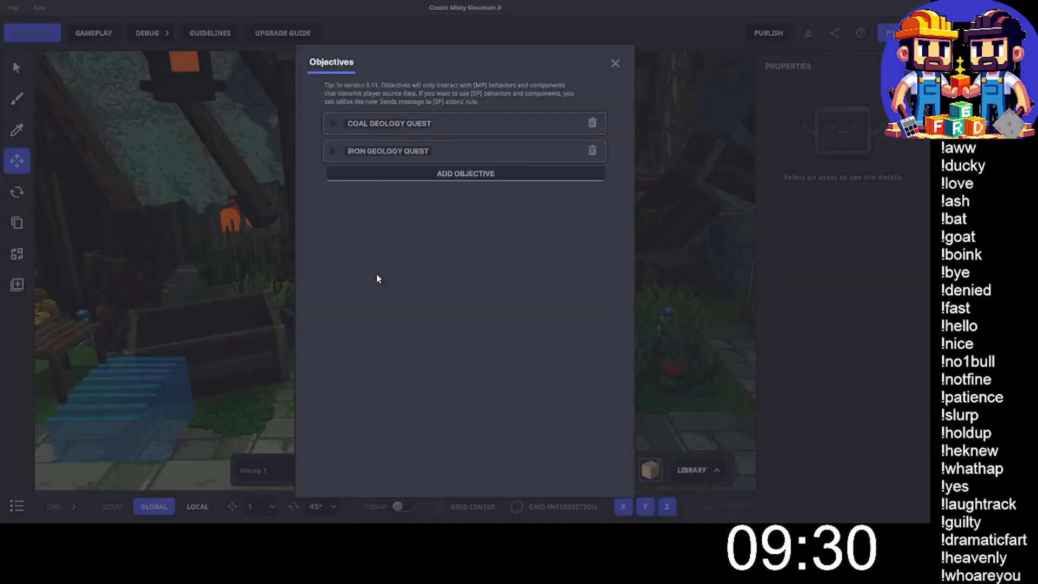
left_click(502, 176)
scroll(432, 163, "up", 5)
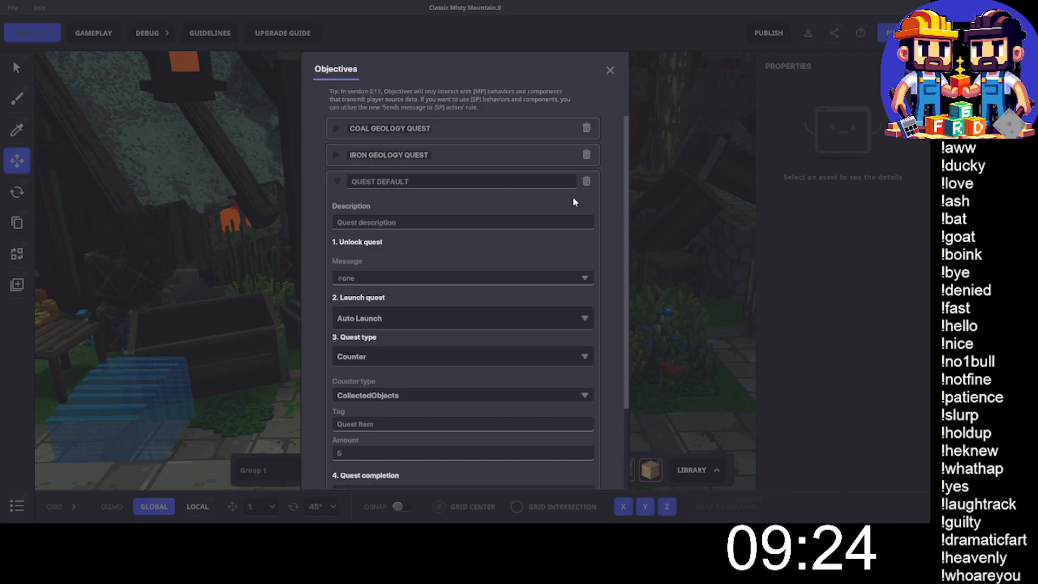
left_click(400, 181)
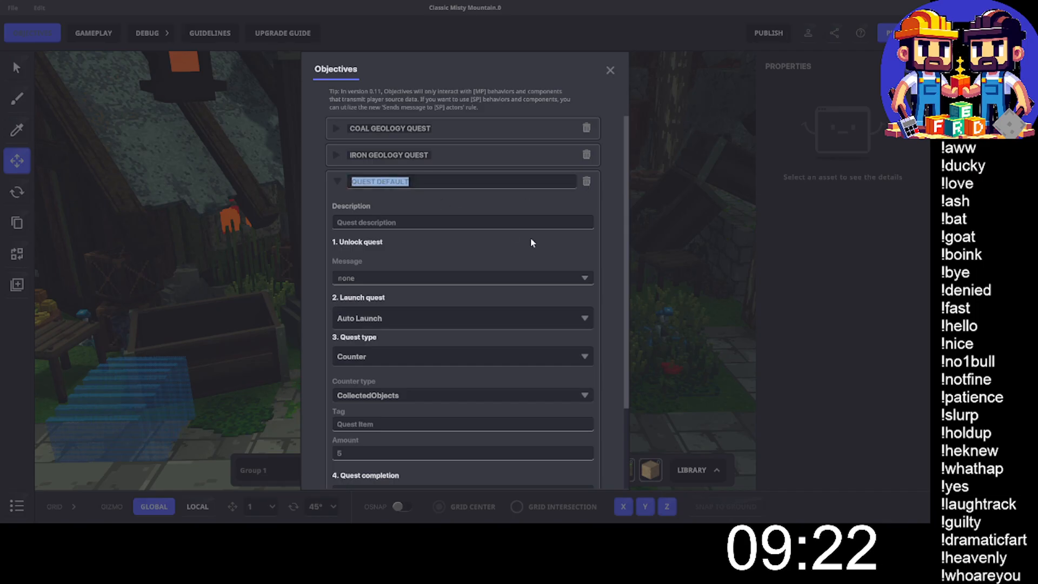
type("C")
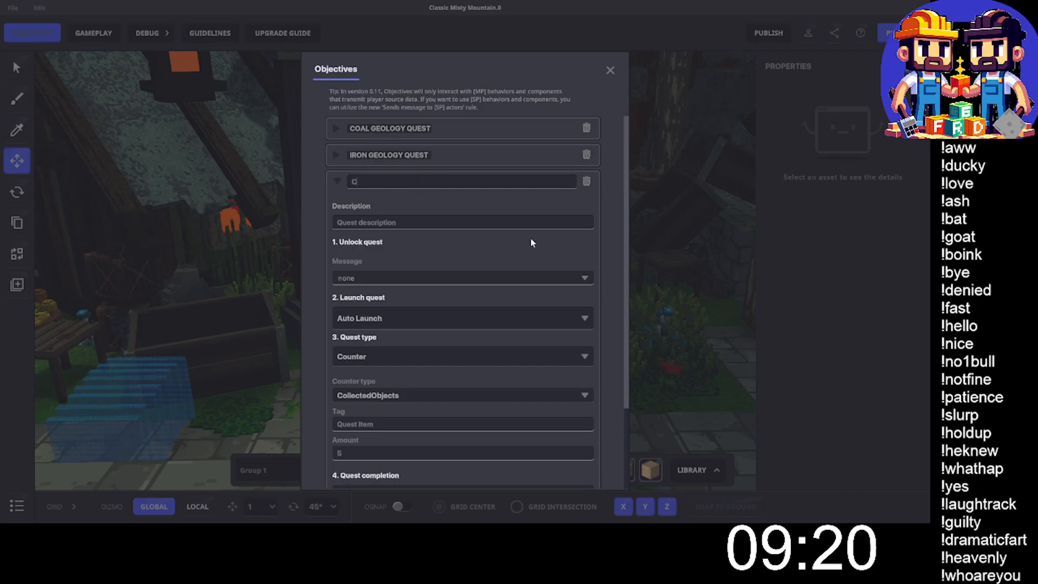
type("opper Geo")
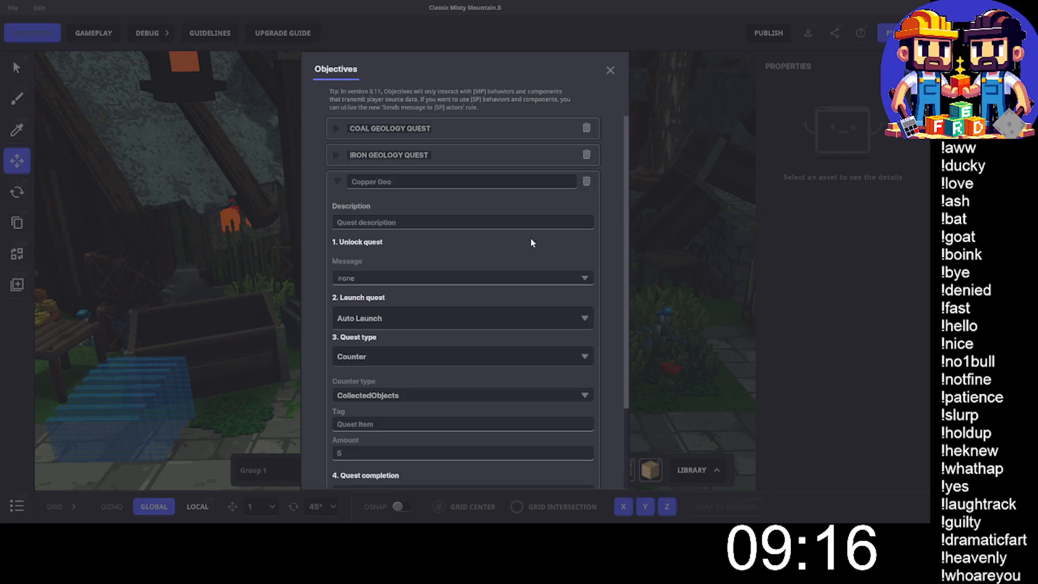
type("logy Quest")
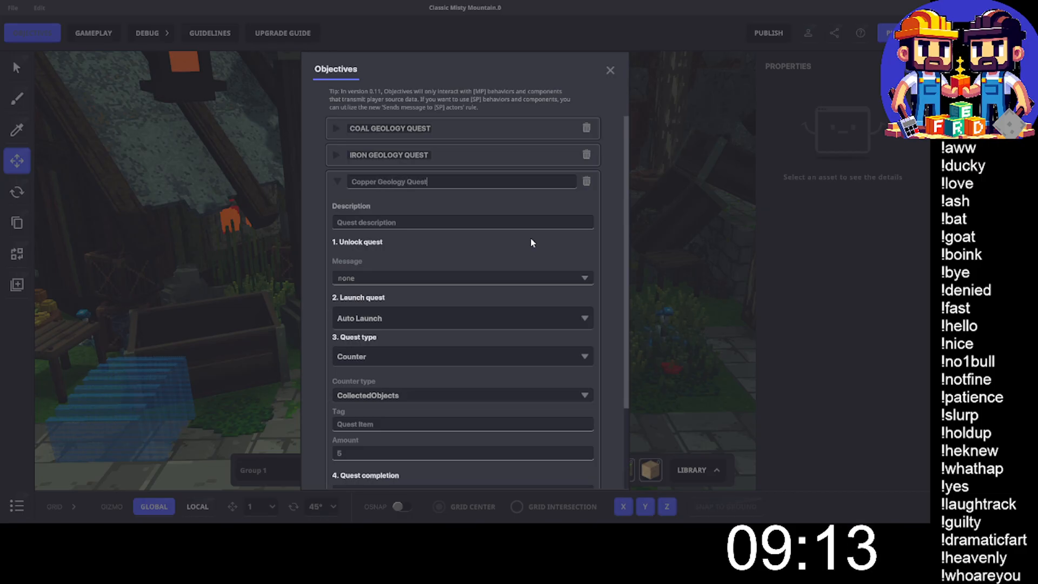
Set the copper quest's description to "Collect 20 Copper!".
left_click(360, 223)
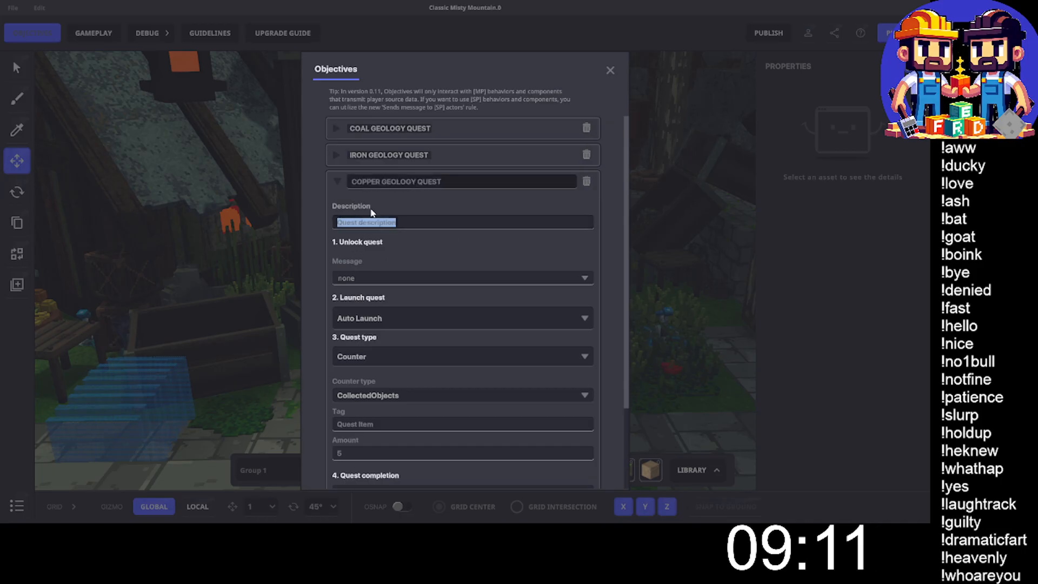
type("Collec")
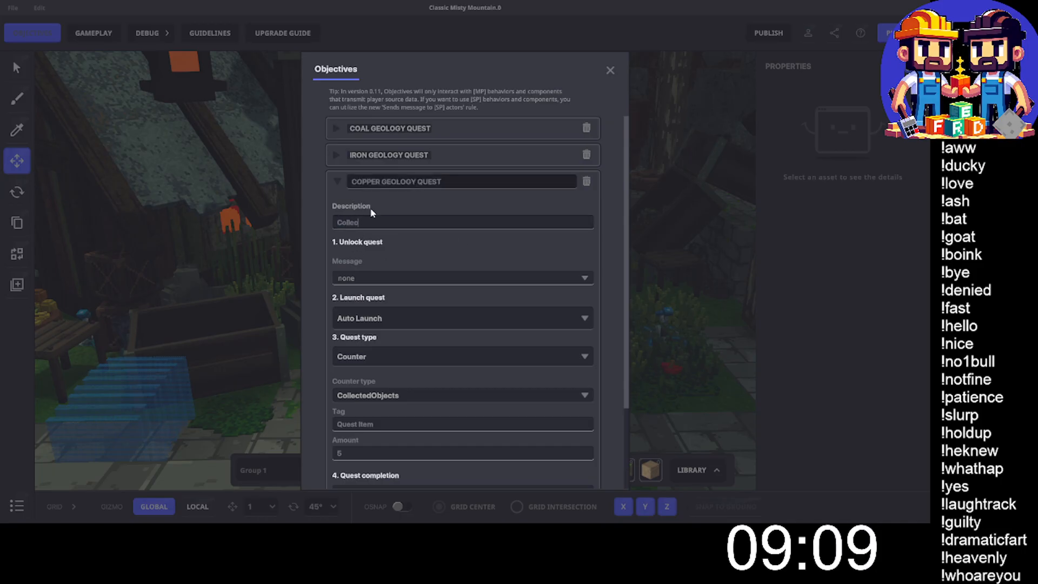
type("t 20")
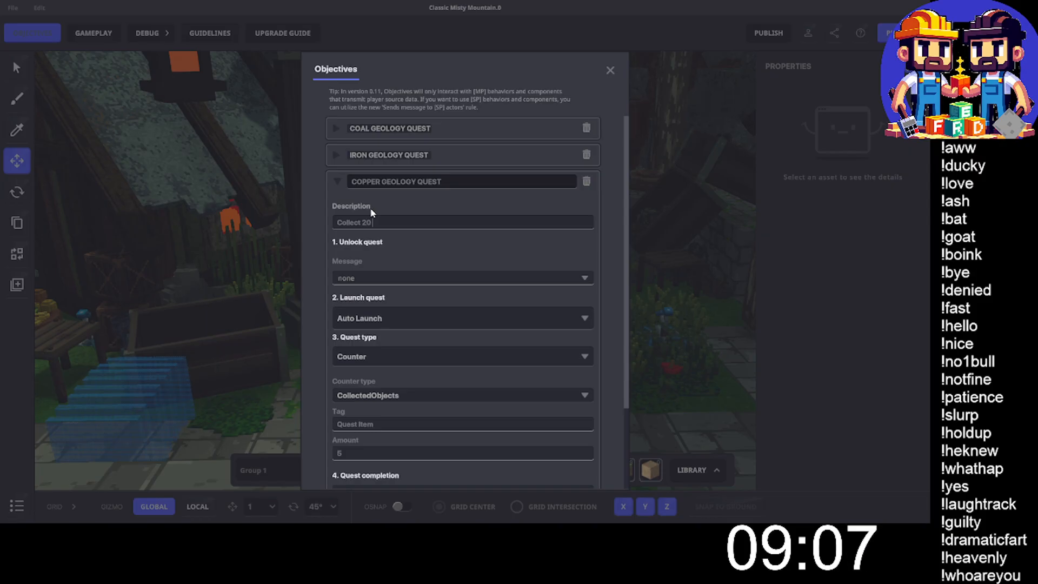
type(" Copper!")
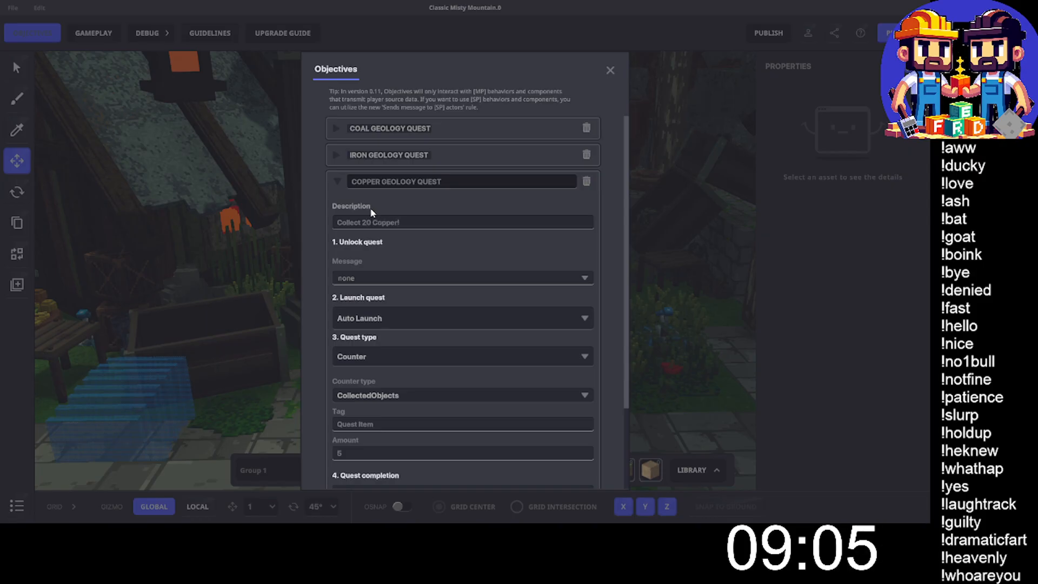
Set the copper quest's unlock message to Unlock.0 and its launch mode to Requires Message.
left_click(362, 279)
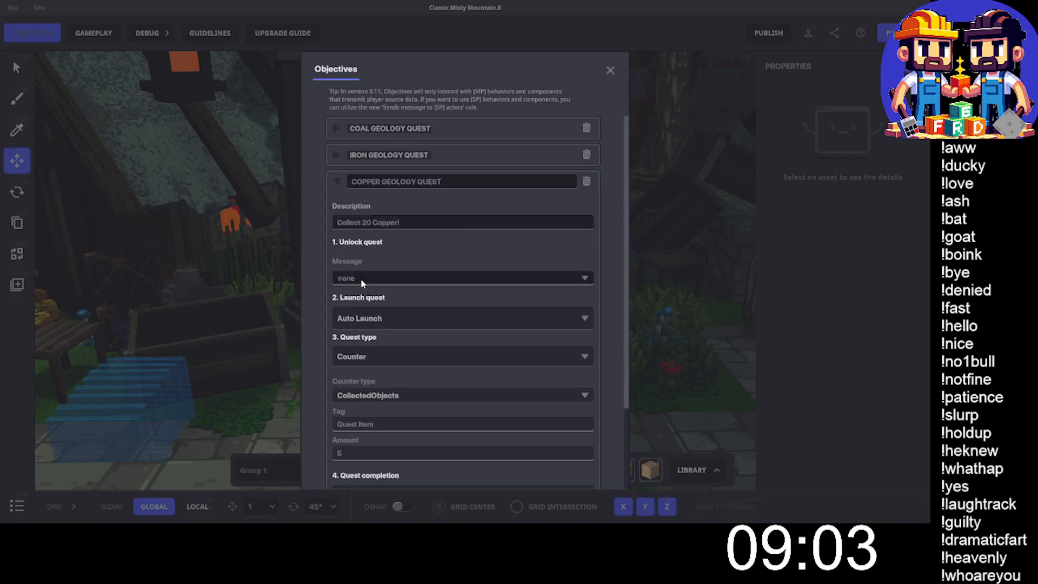
left_click(459, 278)
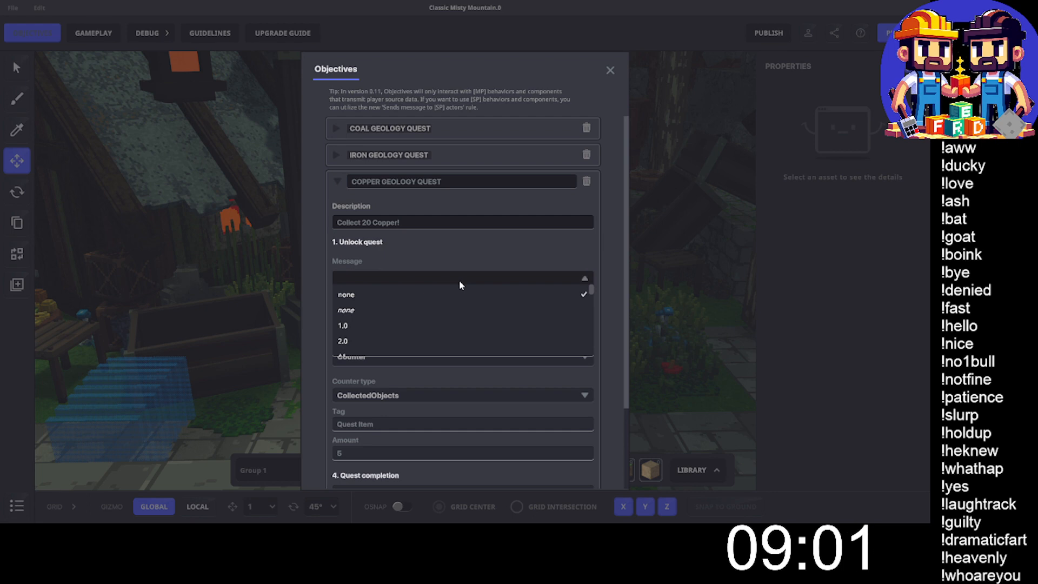
type("Unlock.")
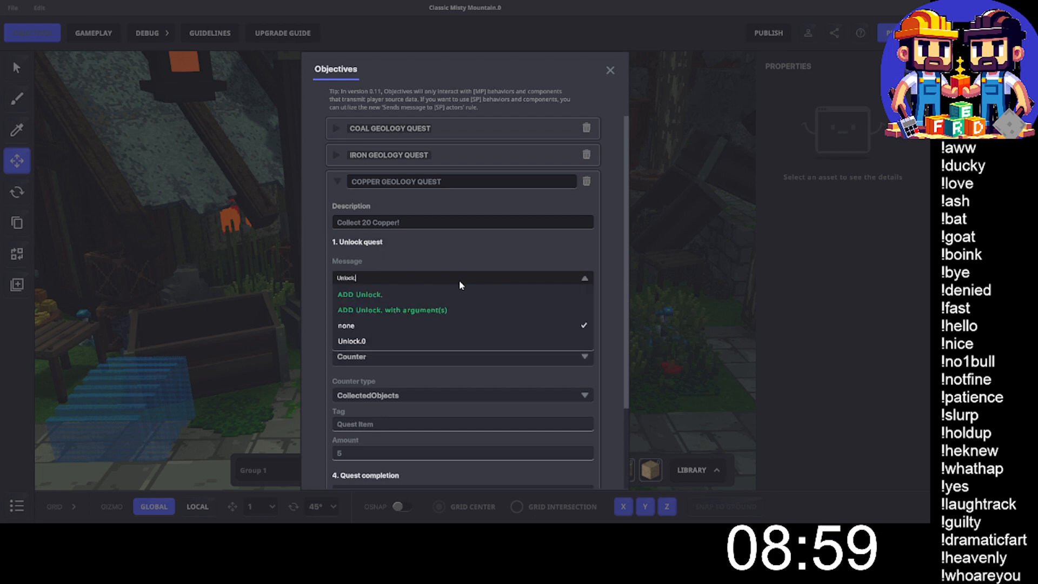
type("0")
left_click(381, 293)
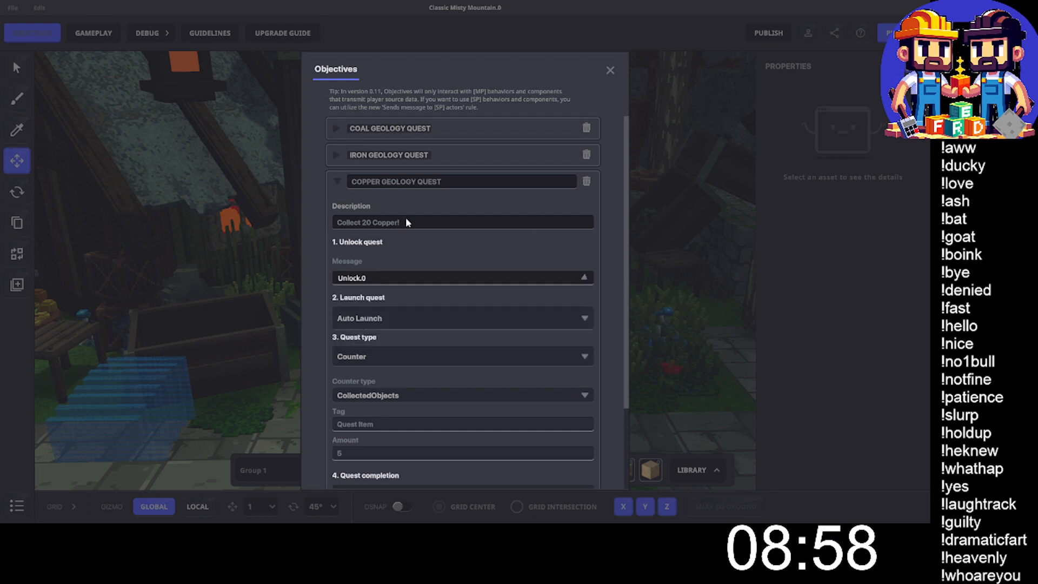
left_click(399, 324)
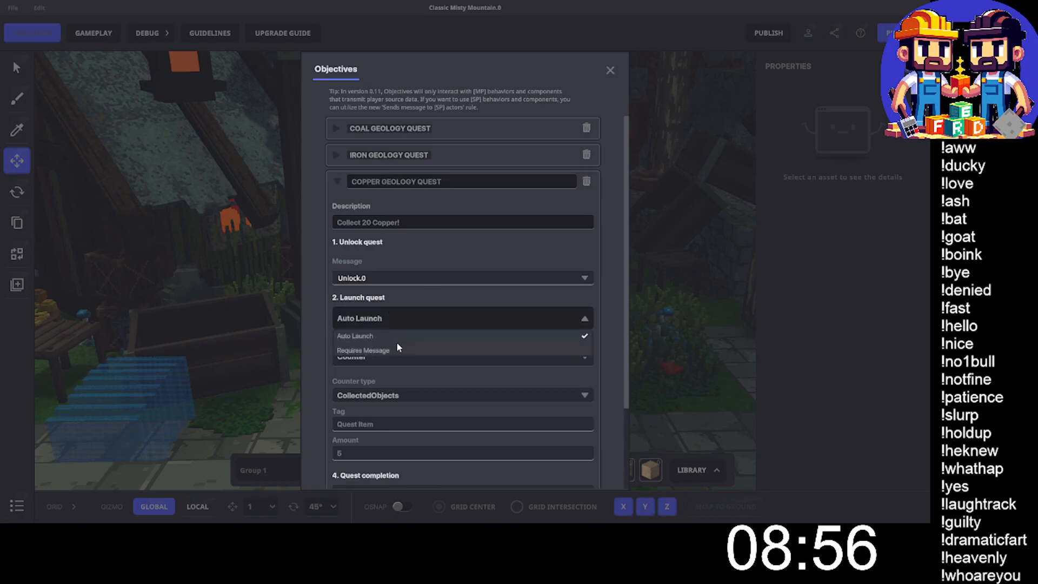
left_click(373, 349)
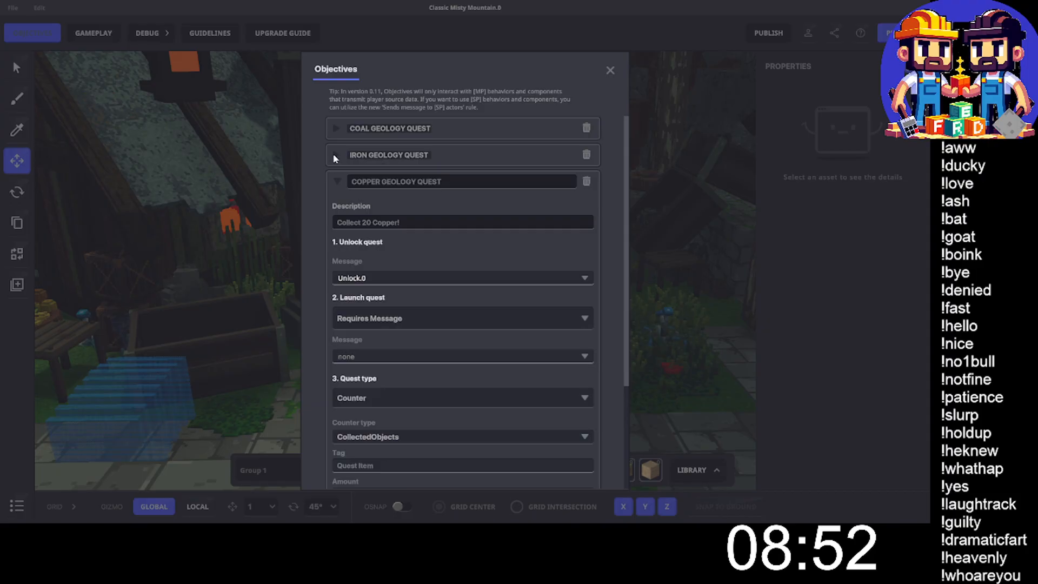
Close the objectives and open the Nassoli Geology Quests board in the full-screen game rules.
left_click(336, 179)
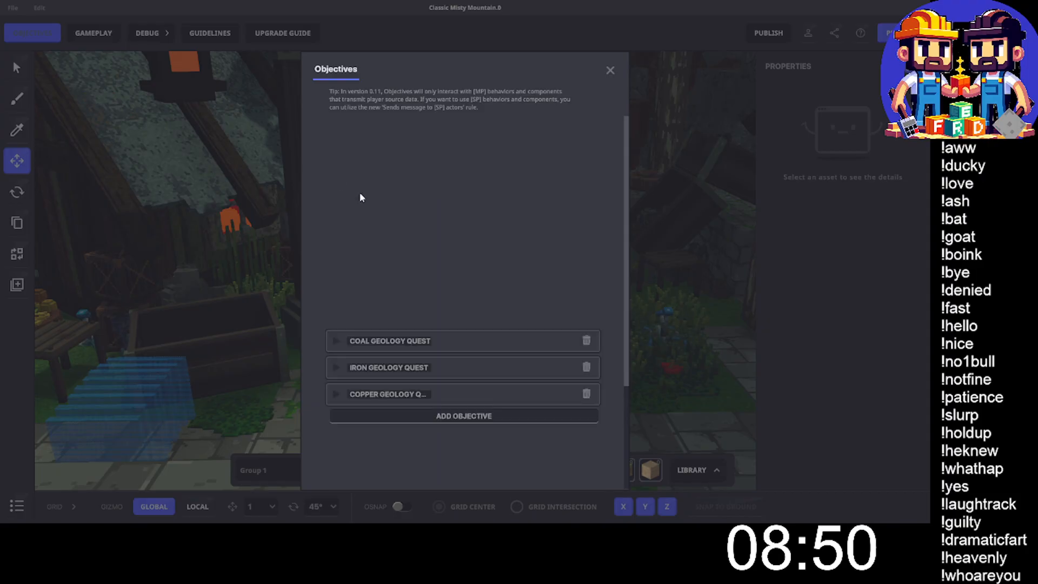
left_click(610, 71)
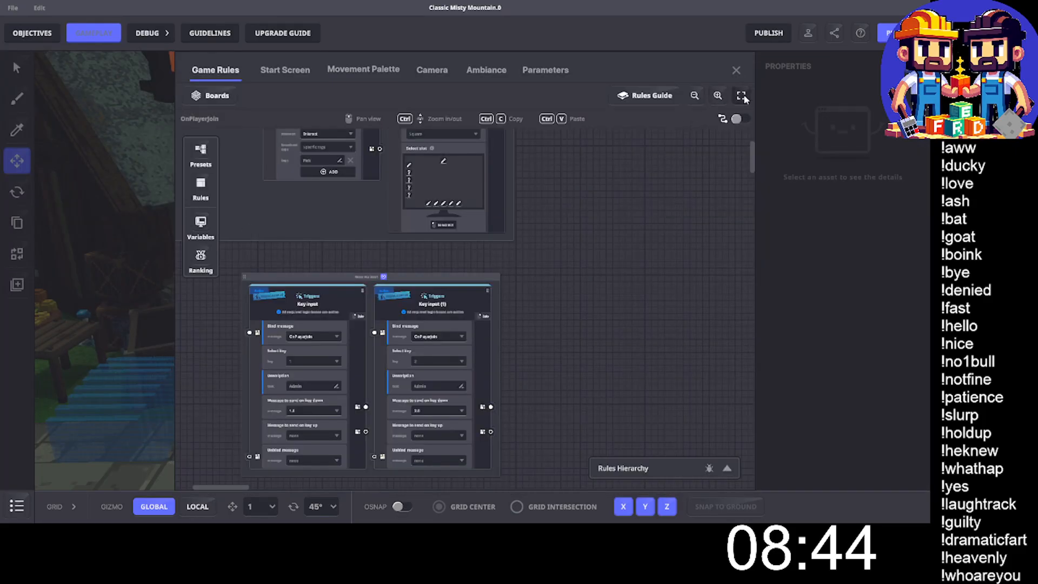
left_click(741, 95)
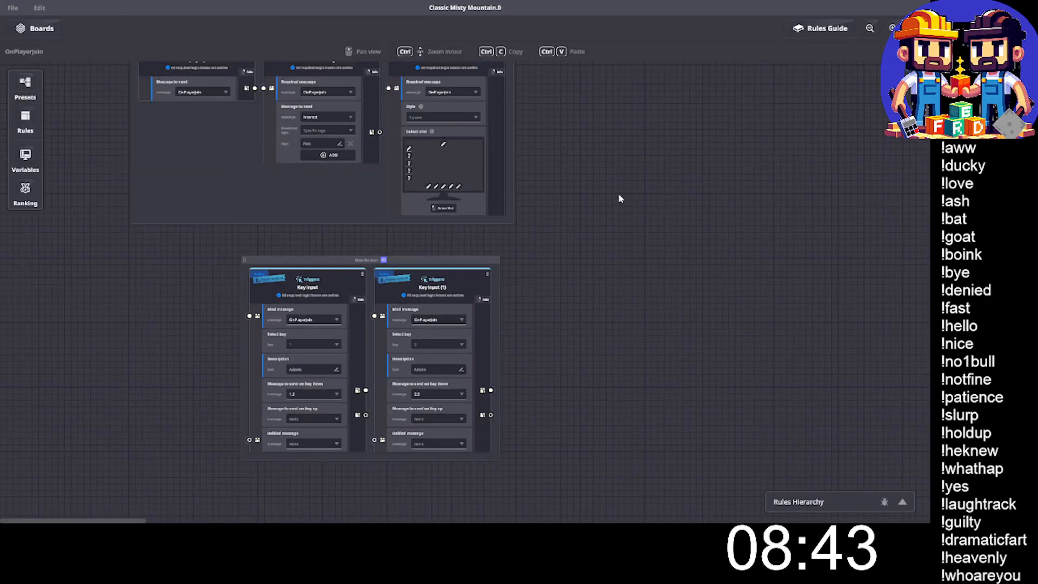
left_click(33, 28)
left_click(67, 290)
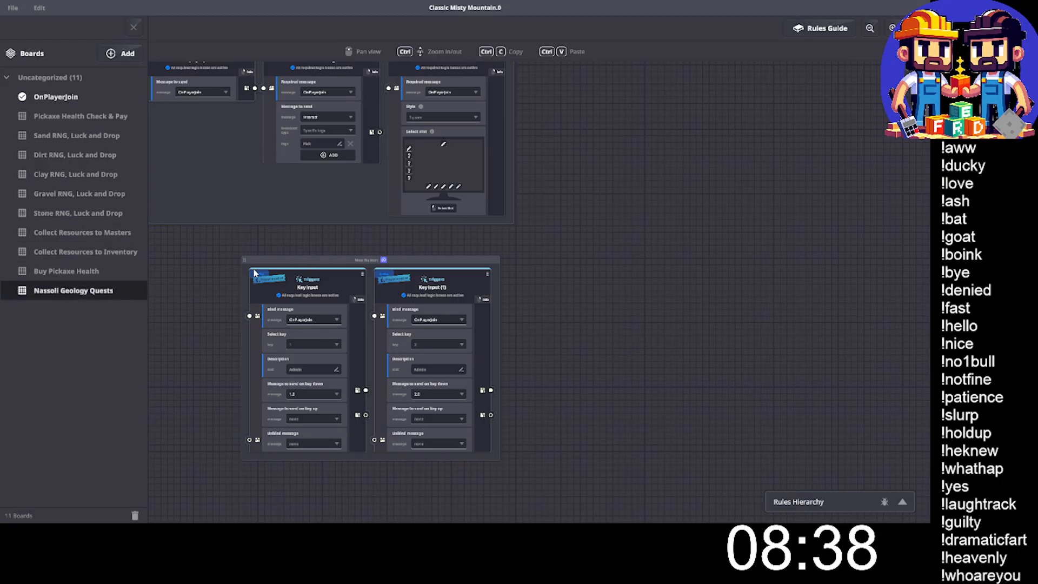
left_click(74, 291)
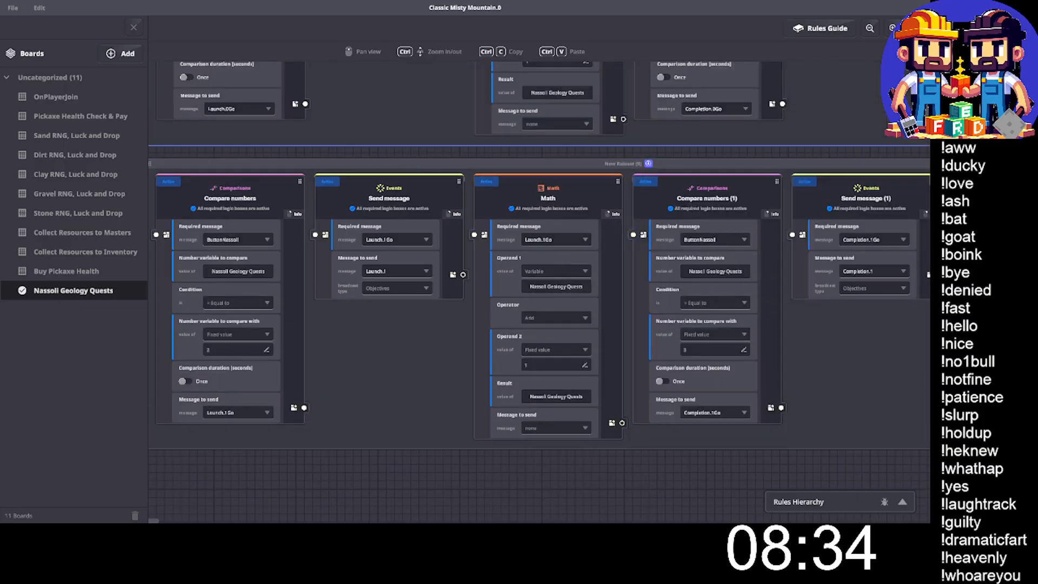
Duplicate the Launch.1Go ruleset and bring the copy beneath the original into view.
middle_click_drag(694, 185, 672, 179)
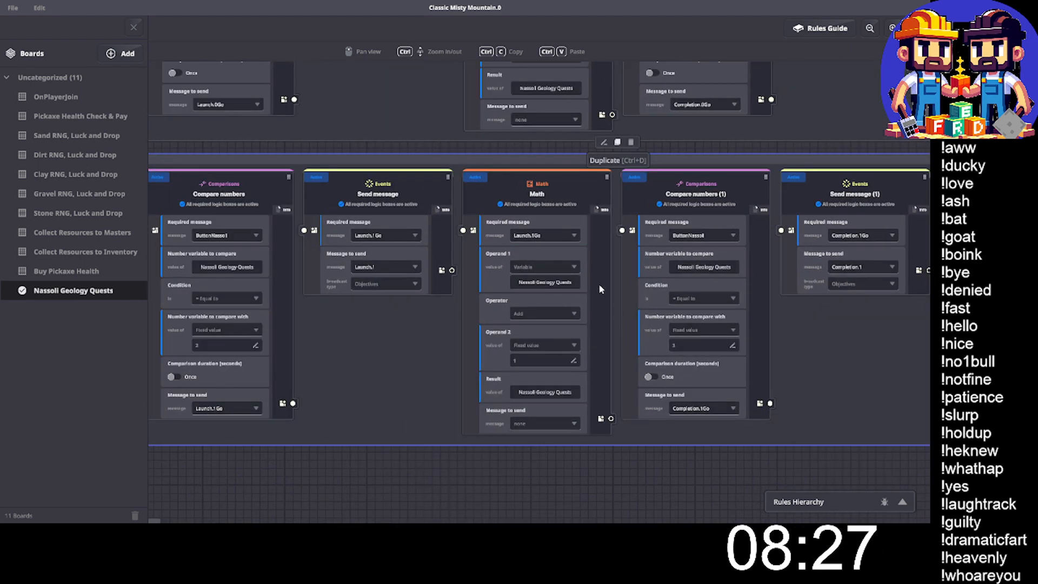
key("ctrl+d")
left_click_drag(562, 265, 398, 292)
scroll(487, 359, "down", 3)
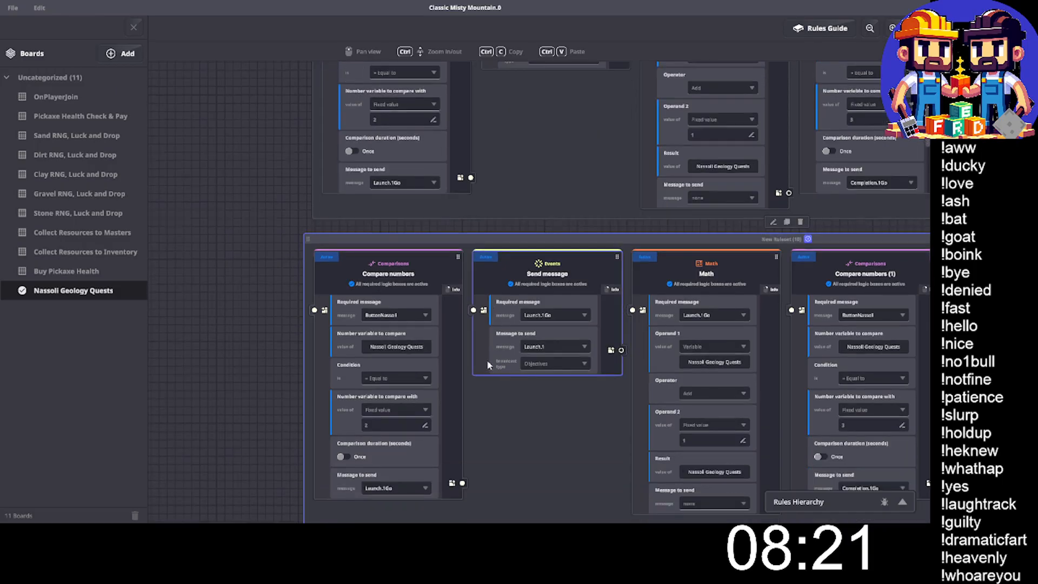
Set the copied ruleset's first Compare numbers box to compare with 3 and send a new Launch.2Go message.
left_click(371, 340)
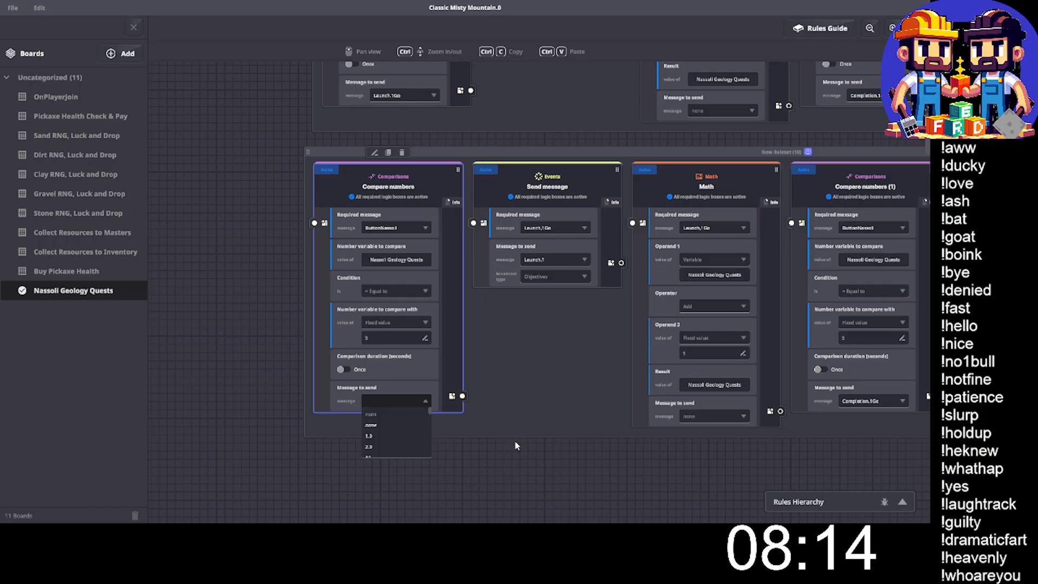
type("La")
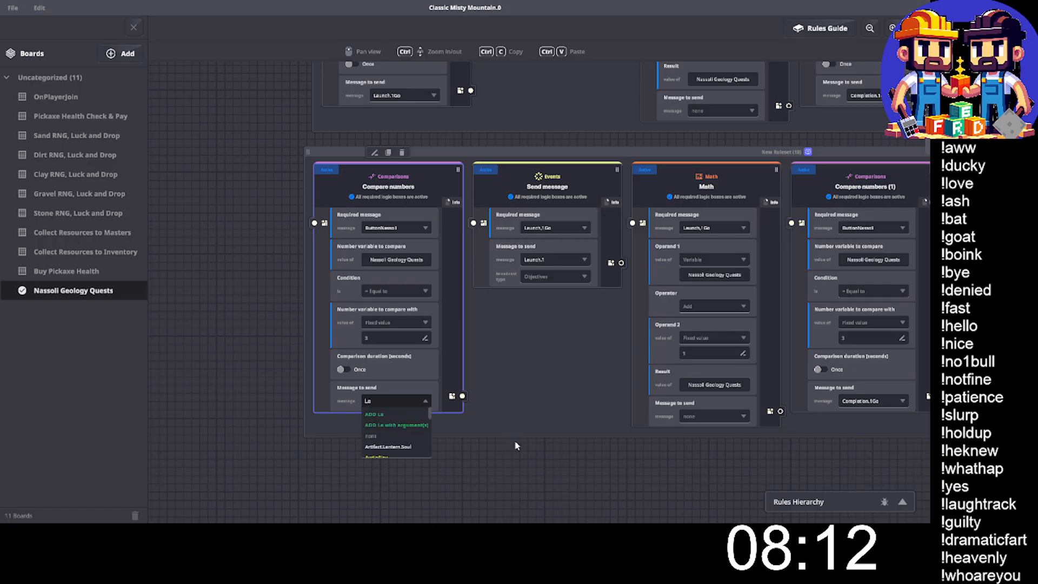
type("unch.2Go")
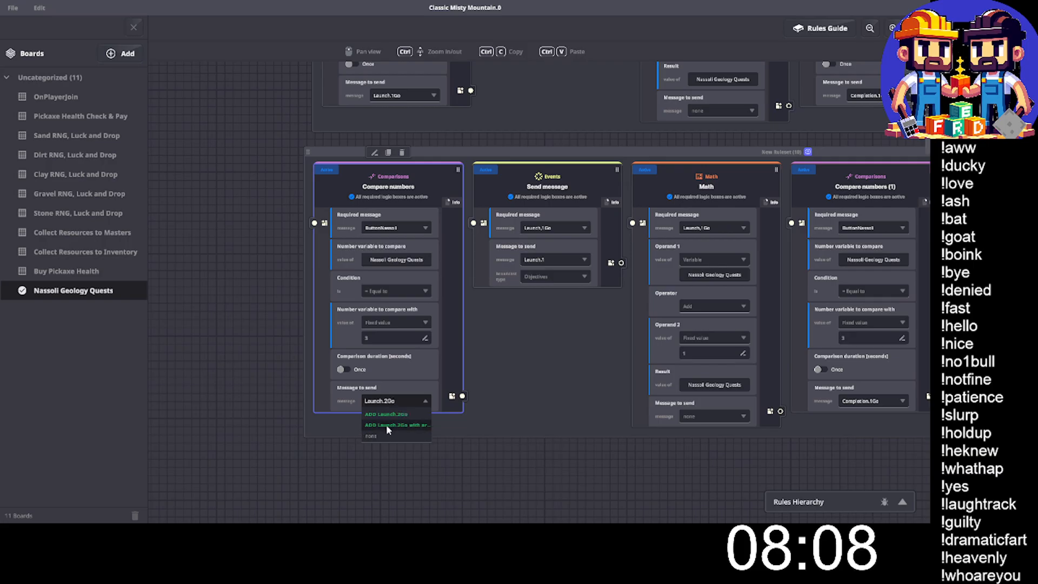
left_click(407, 413)
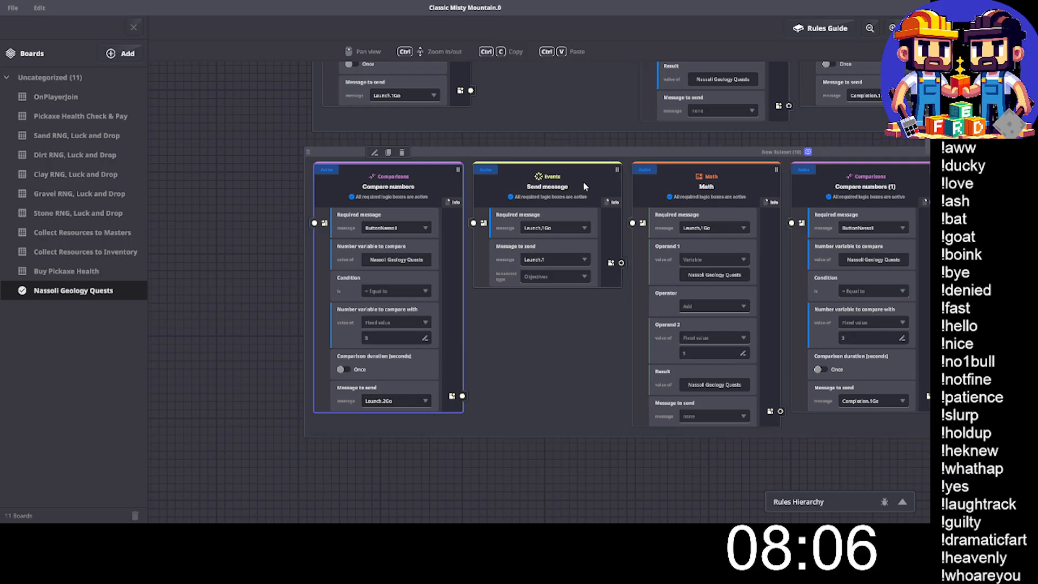
Make the copied ruleset's first Send message box require Launch.2Go and send a new Launch.2 message.
left_click(540, 228)
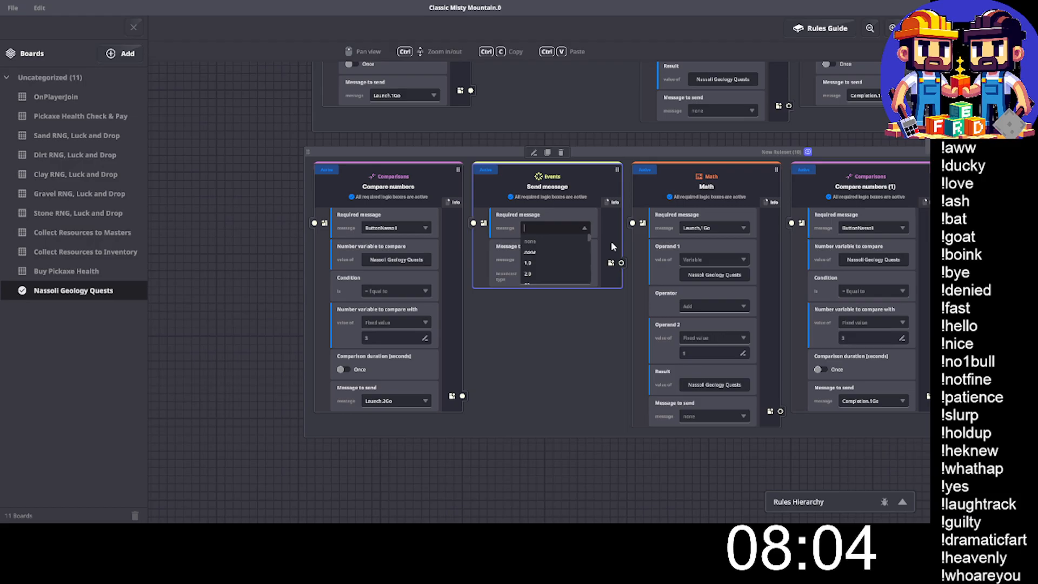
type("h.2g")
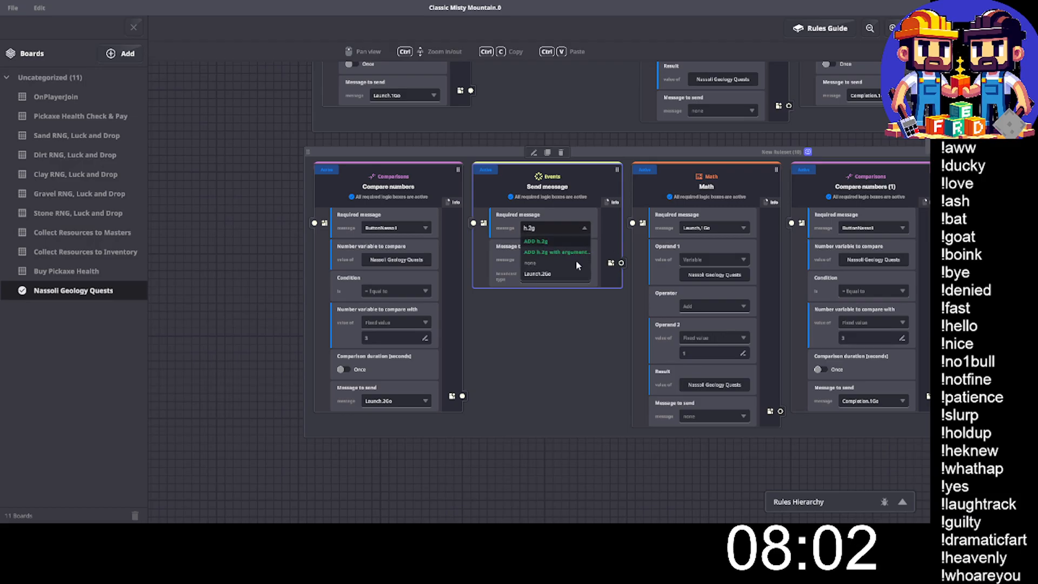
left_click(541, 274)
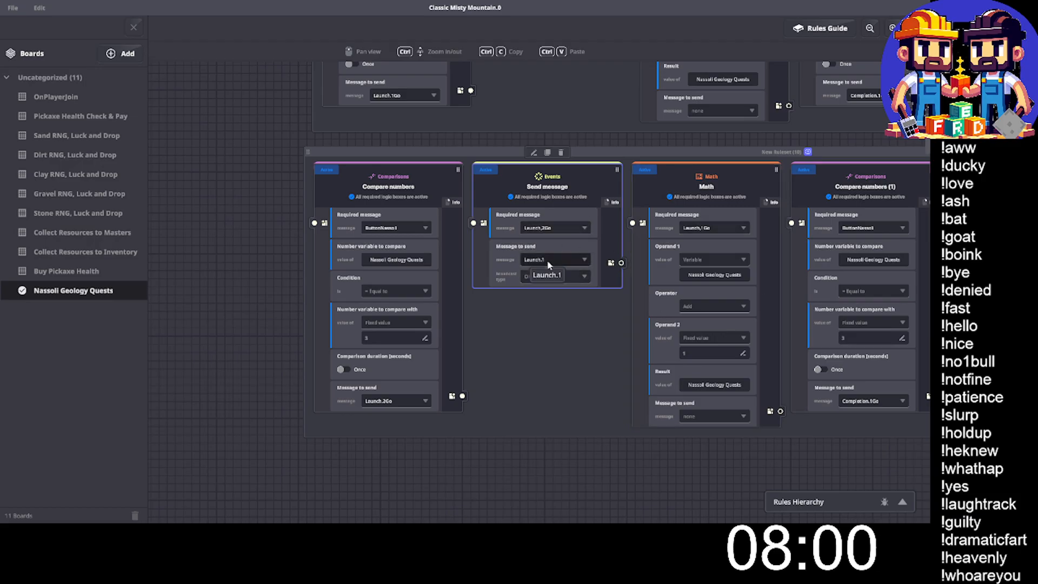
left_click(548, 261)
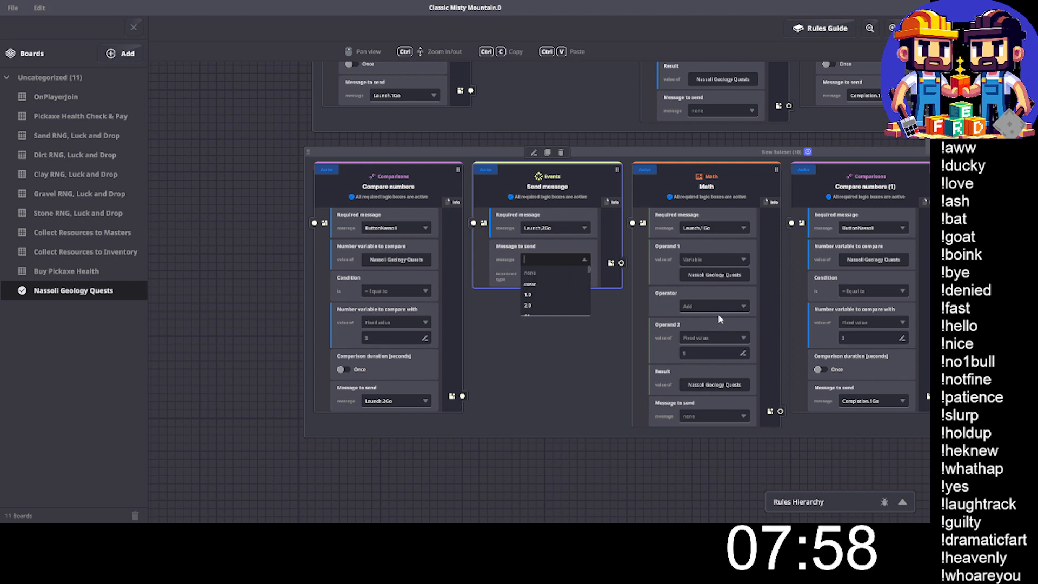
type("Launch")
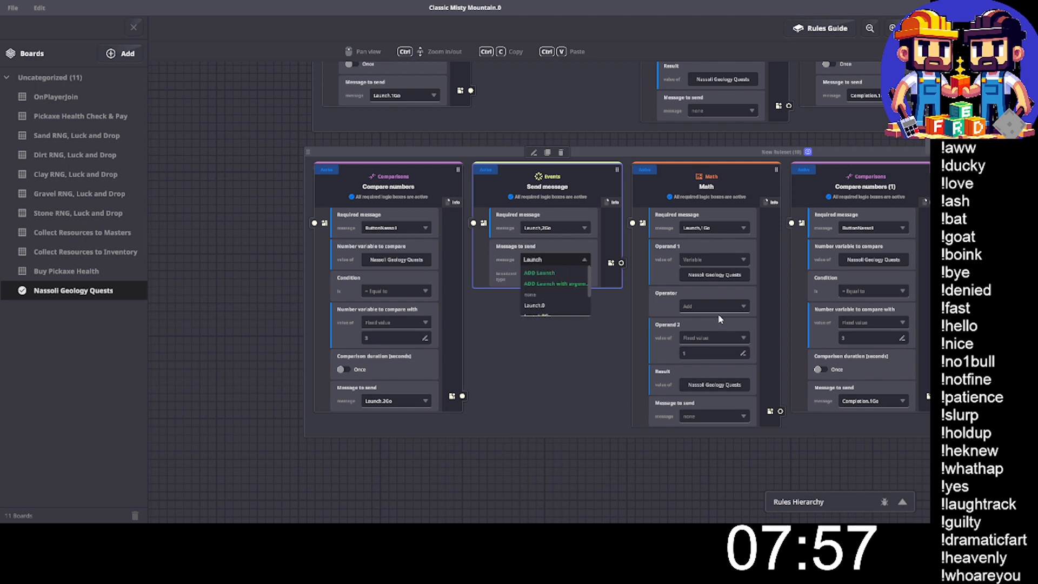
type(".2")
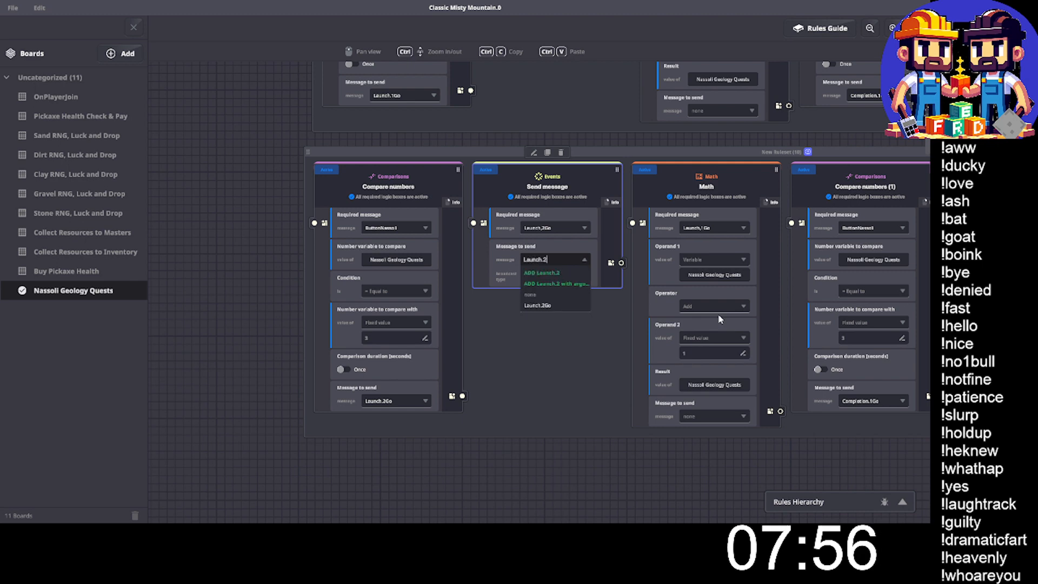
left_click(547, 272)
Set the required message of the copied ruleset's first Math box to Launch.2Go.
scroll(569, 325, "right", 5)
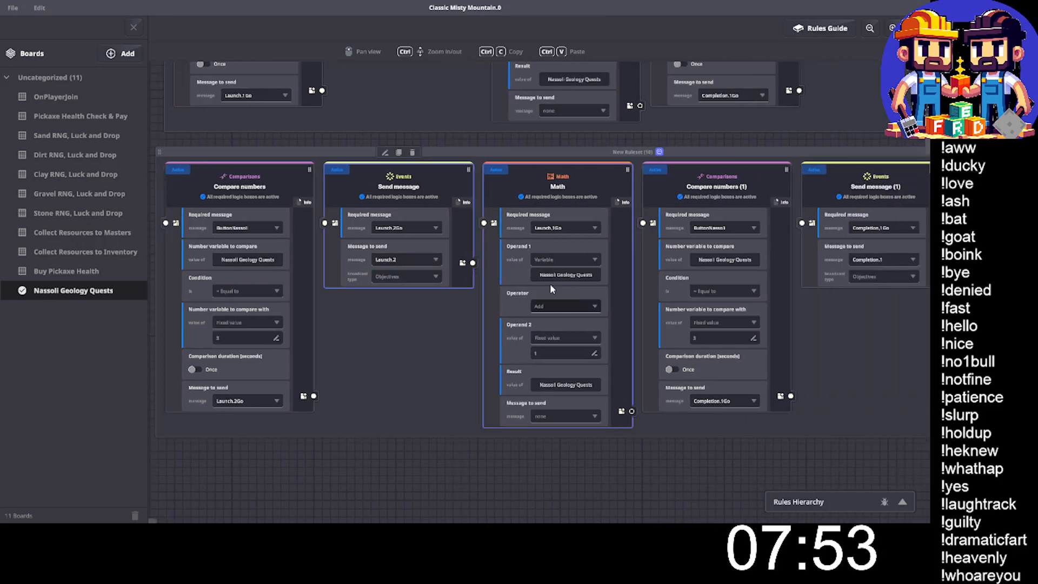
left_click(571, 224)
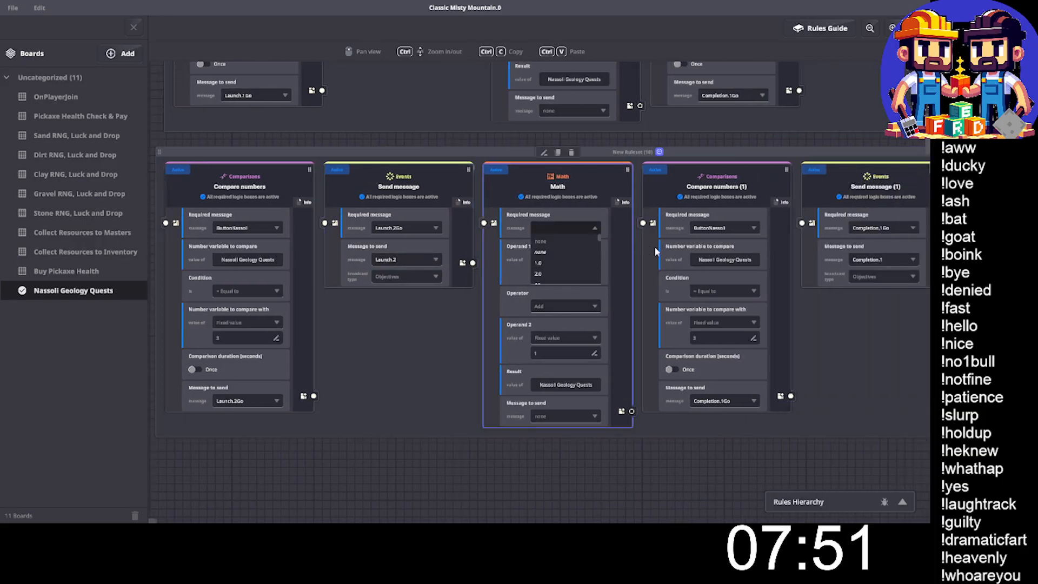
type("h.2gg")
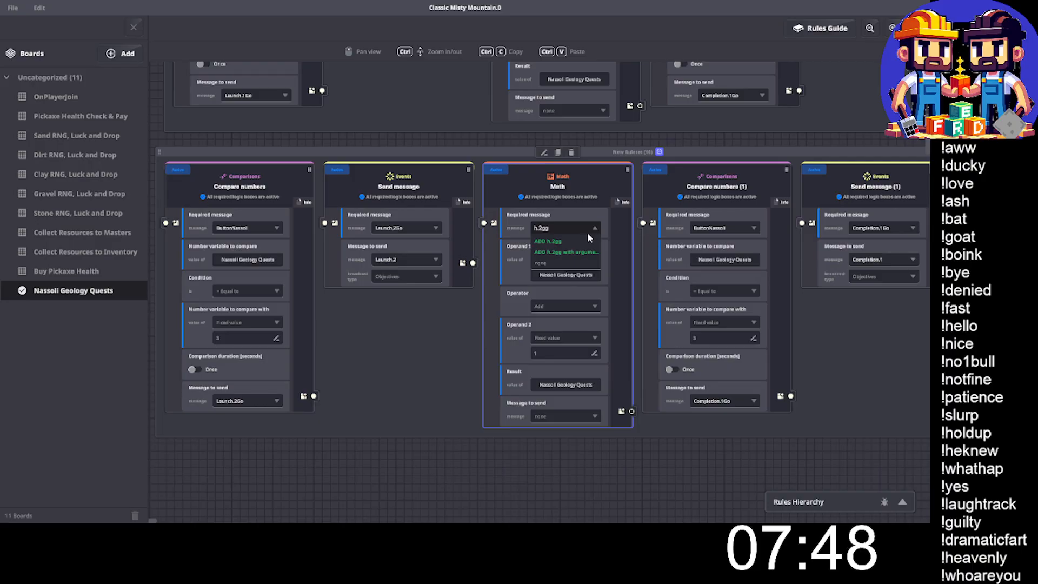
key("BackSpace")
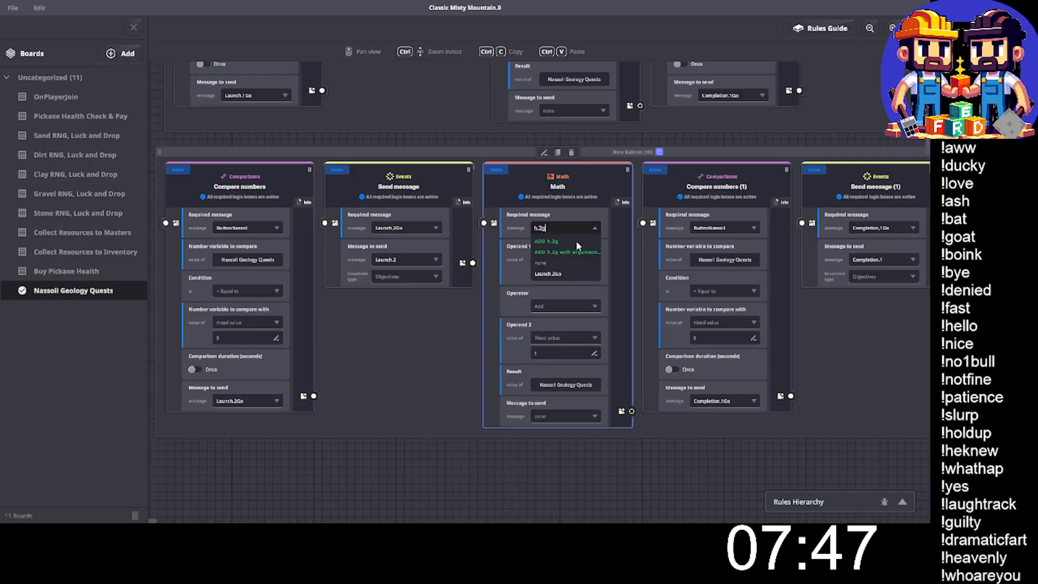
left_click(556, 275)
scroll(572, 403, "right", 3)
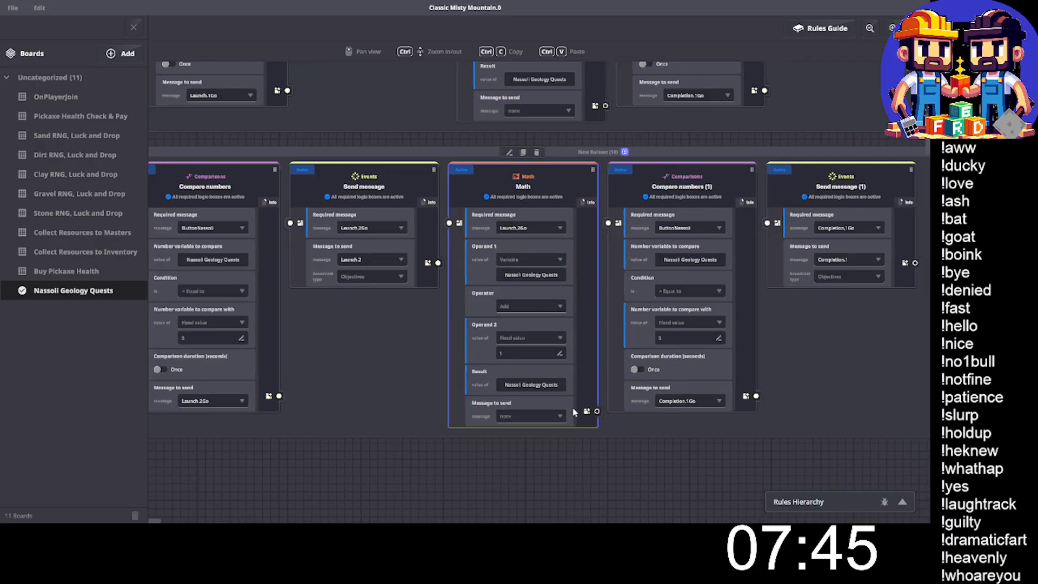
Set Compare numbers (1) in the copied ruleset to compare with 4 and send a new Completion.2Go message.
left_click(618, 338)
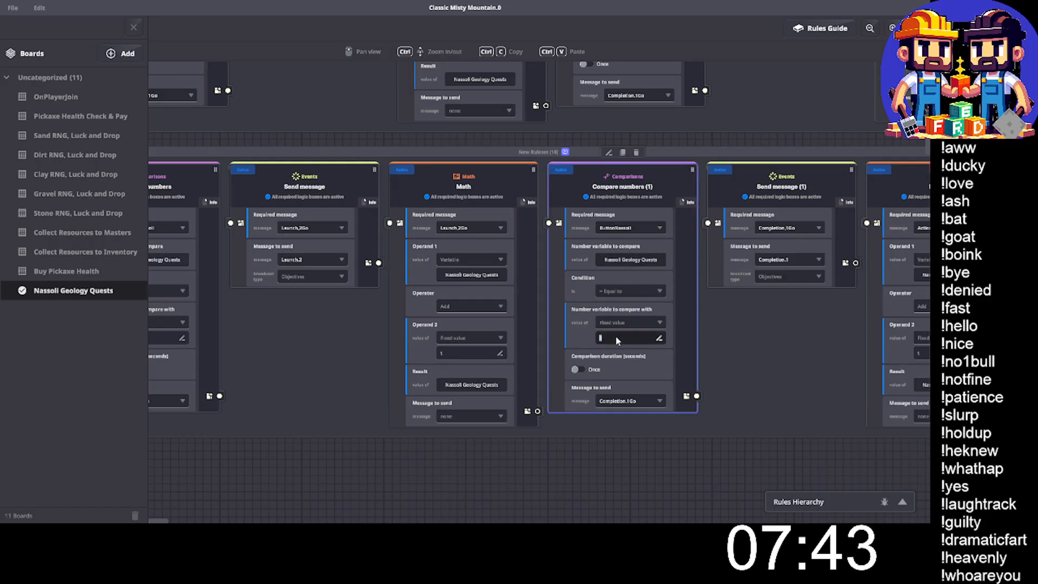
type("4")
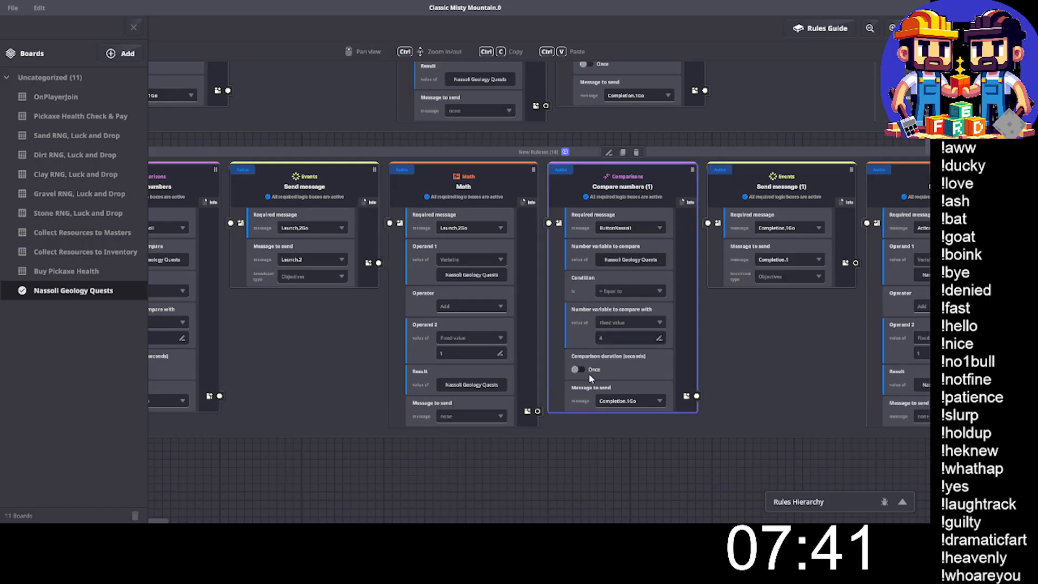
left_click(623, 403)
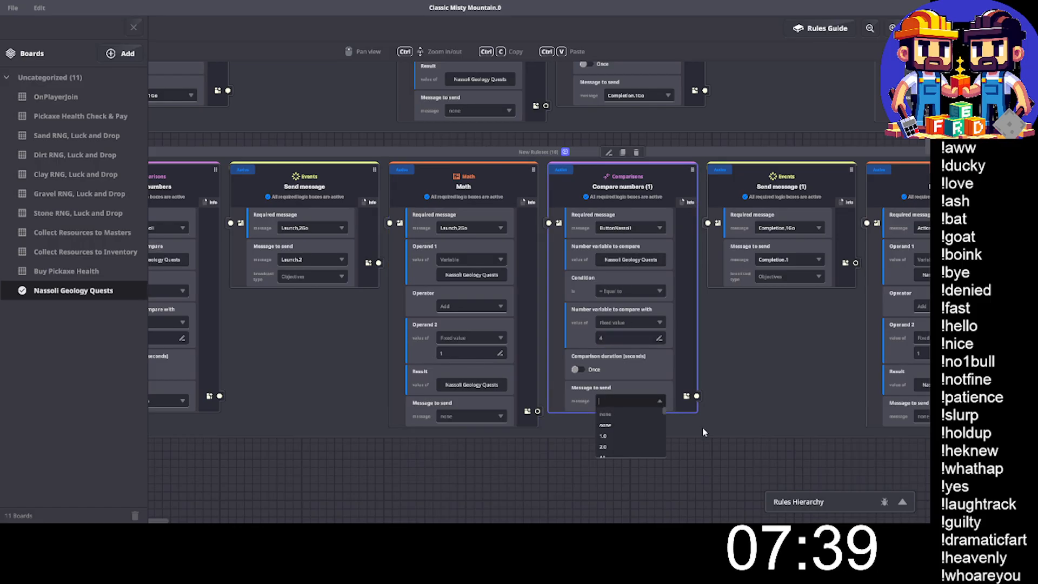
type("Completion")
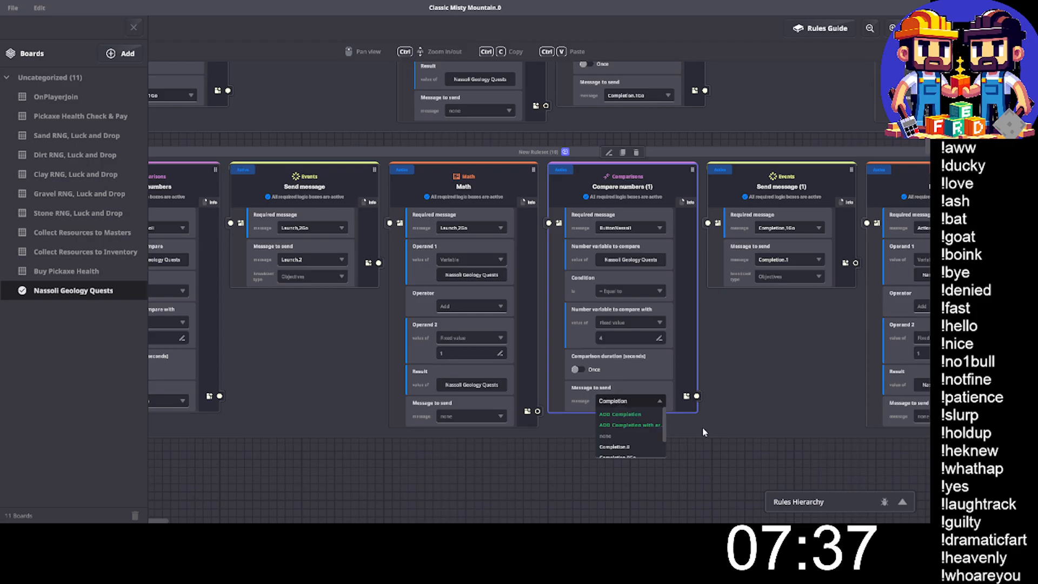
type(".2")
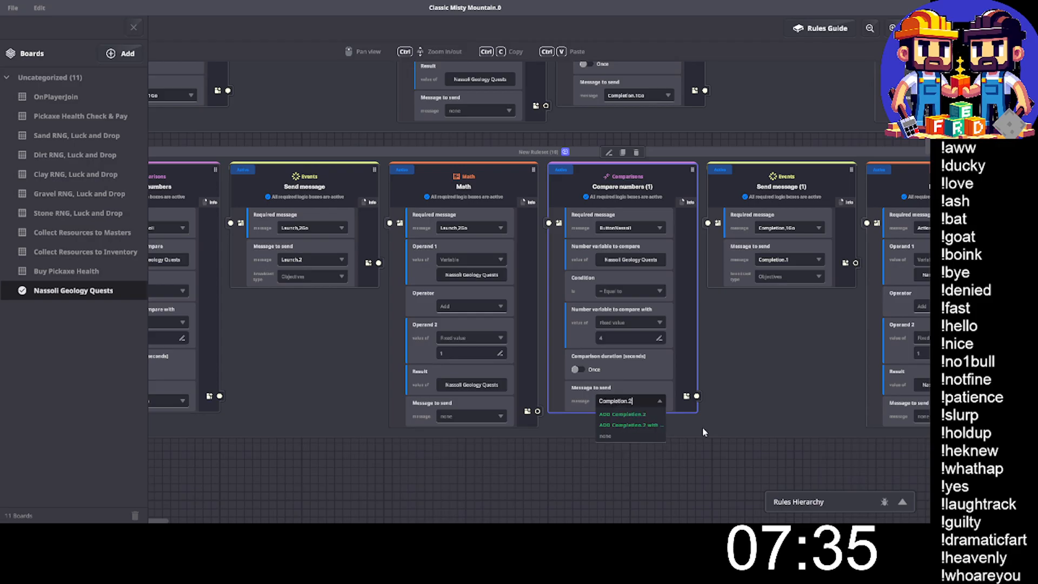
type("Go")
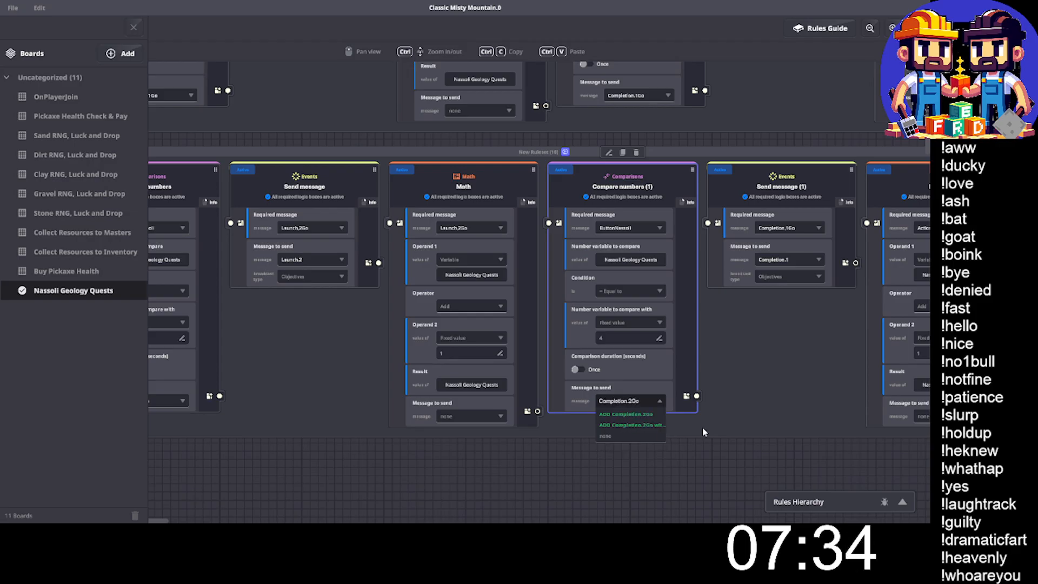
left_click(650, 414)
Make the copied ruleset's Send message (1) box require Completion.2Go and send a new Completion.2 message.
left_click(787, 227)
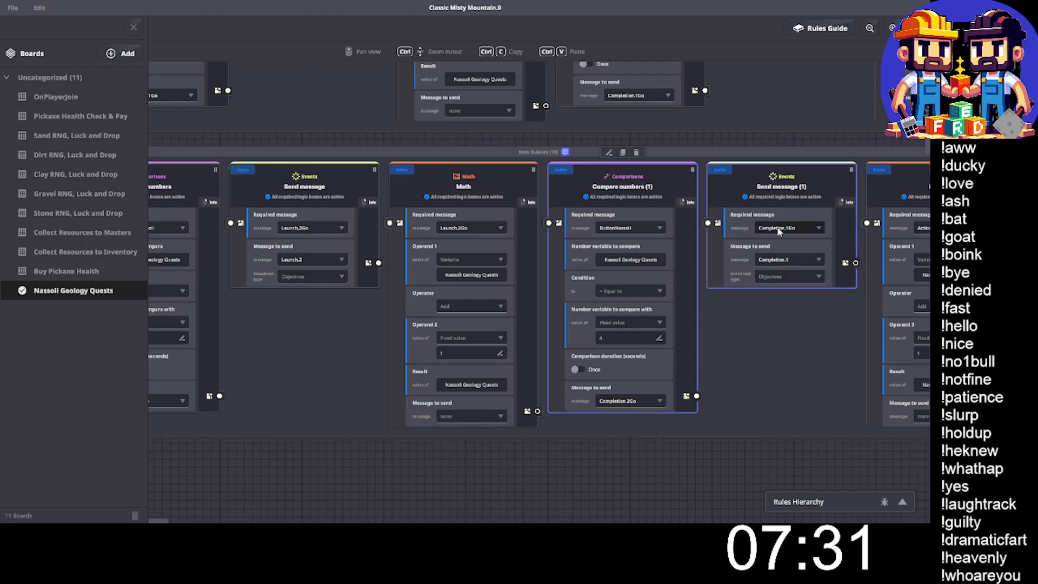
type("n.2g")
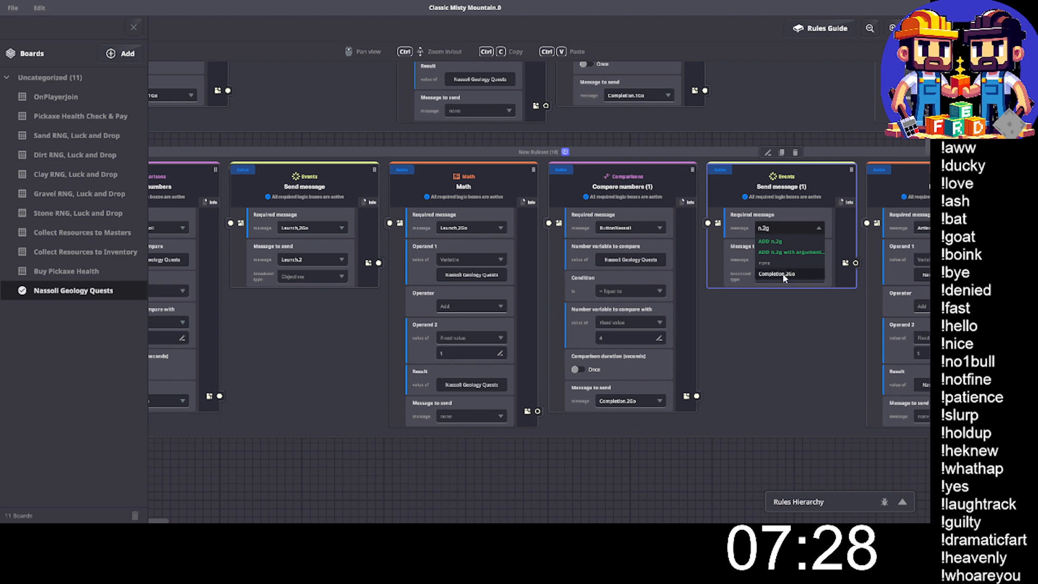
left_click(784, 274)
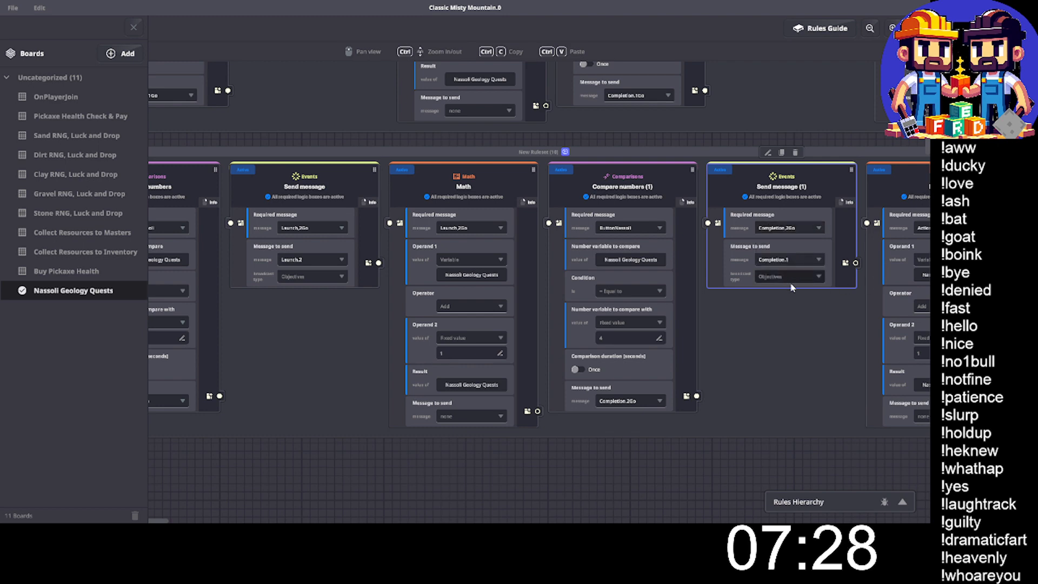
left_click(782, 259)
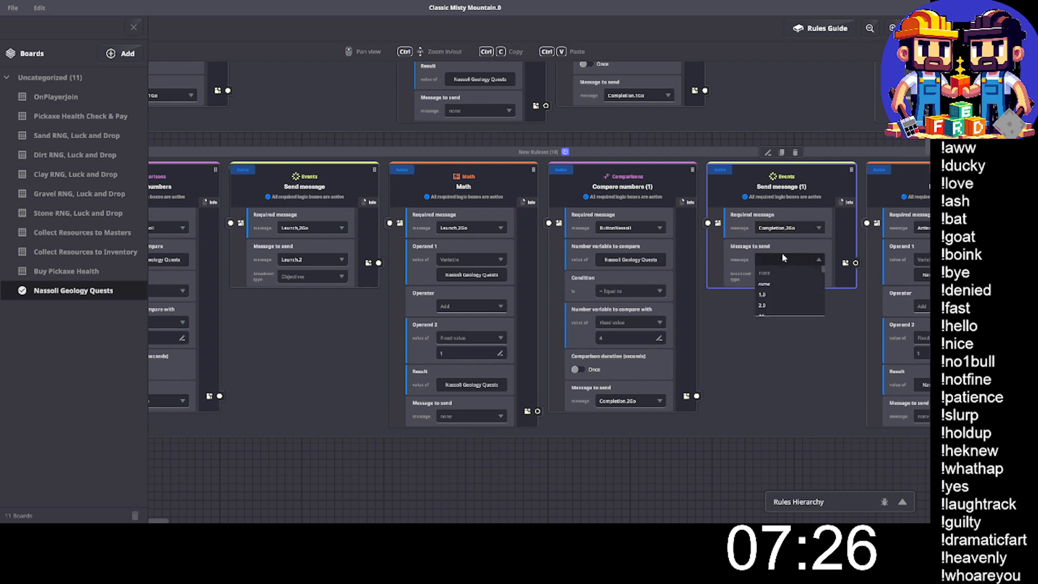
type("Completion")
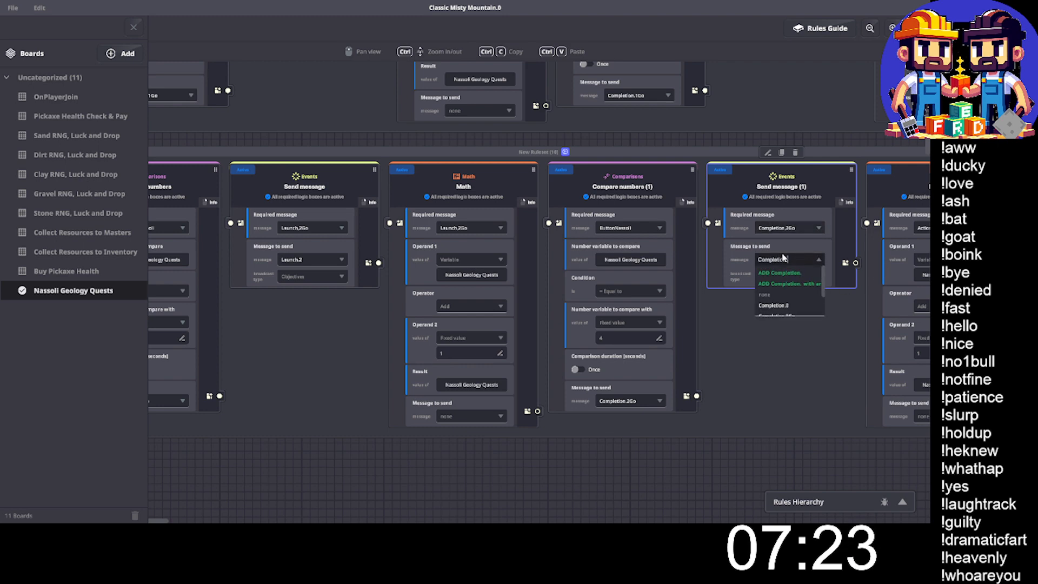
type(".2")
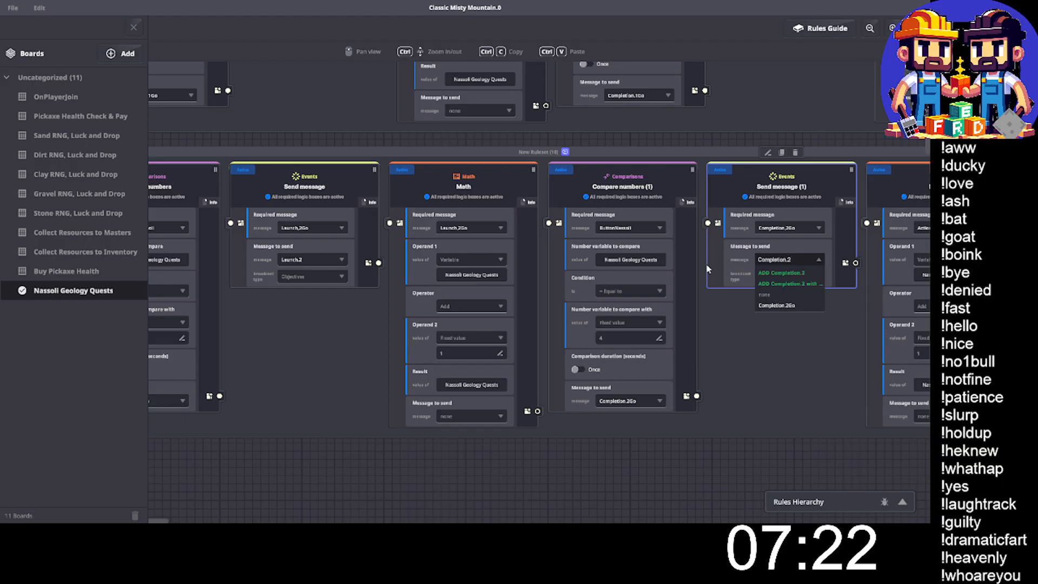
left_click(780, 273)
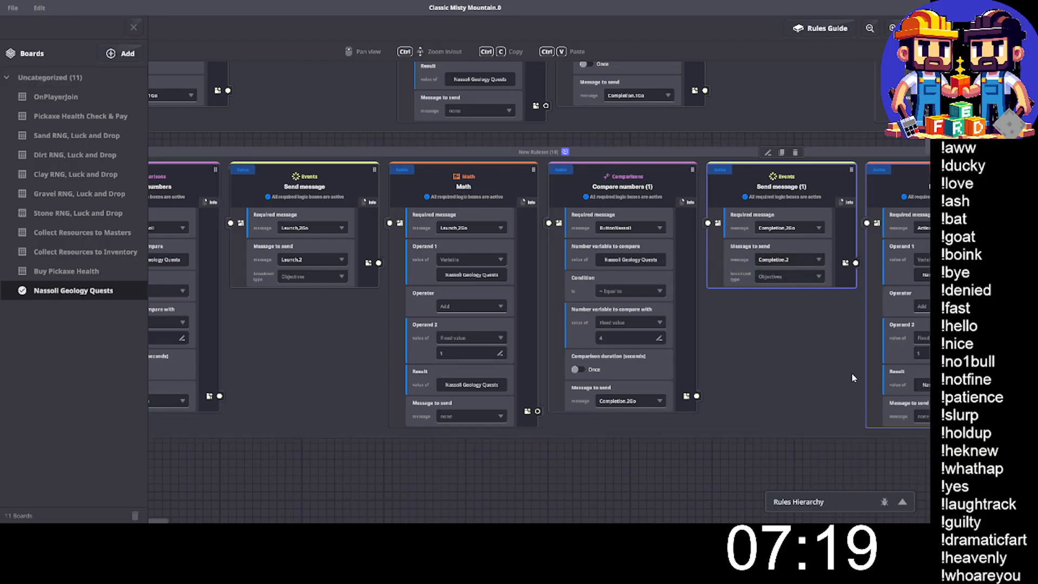
Set the required message of the copied ruleset's Math (2) box to a new Action.2 message.
left_click_drag(851, 372, 664, 326)
left_click(559, 306)
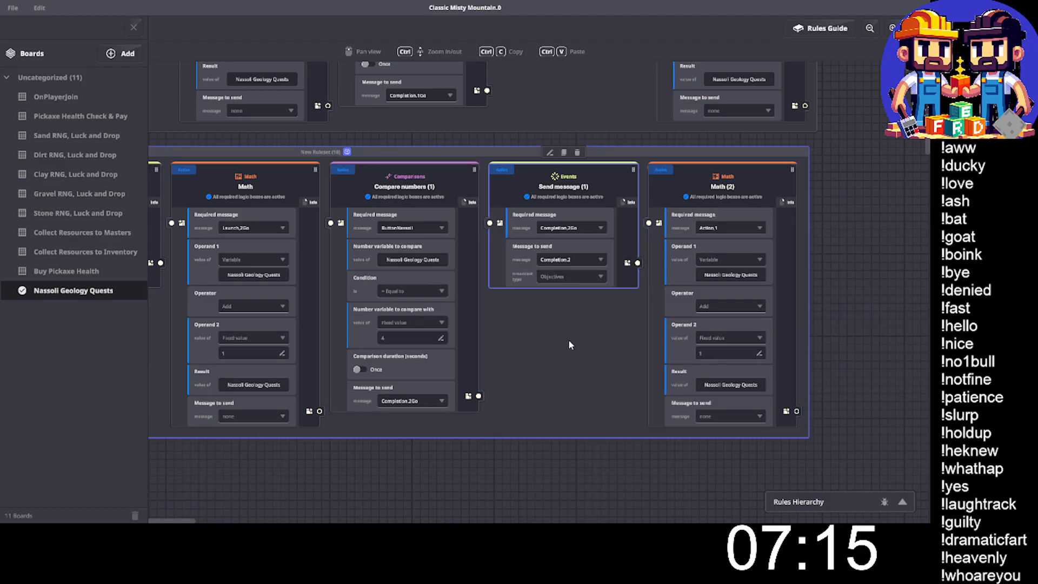
left_click(724, 227)
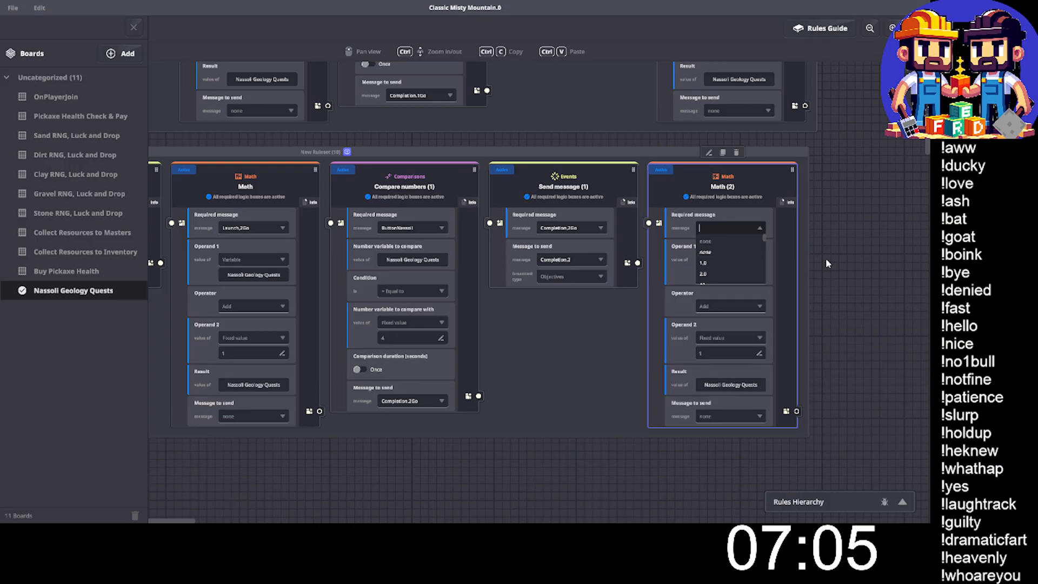
type("Action")
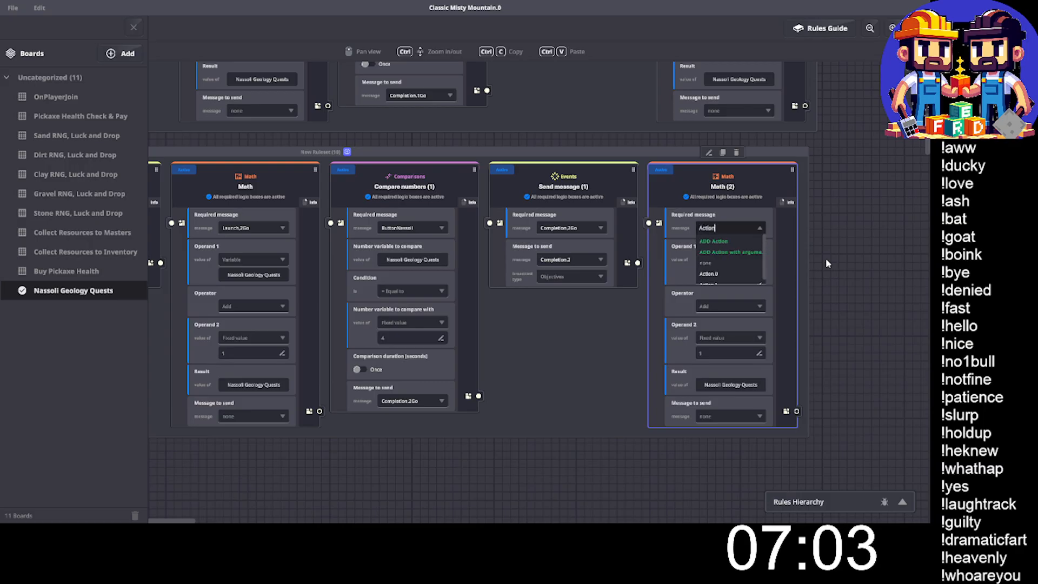
type(".2")
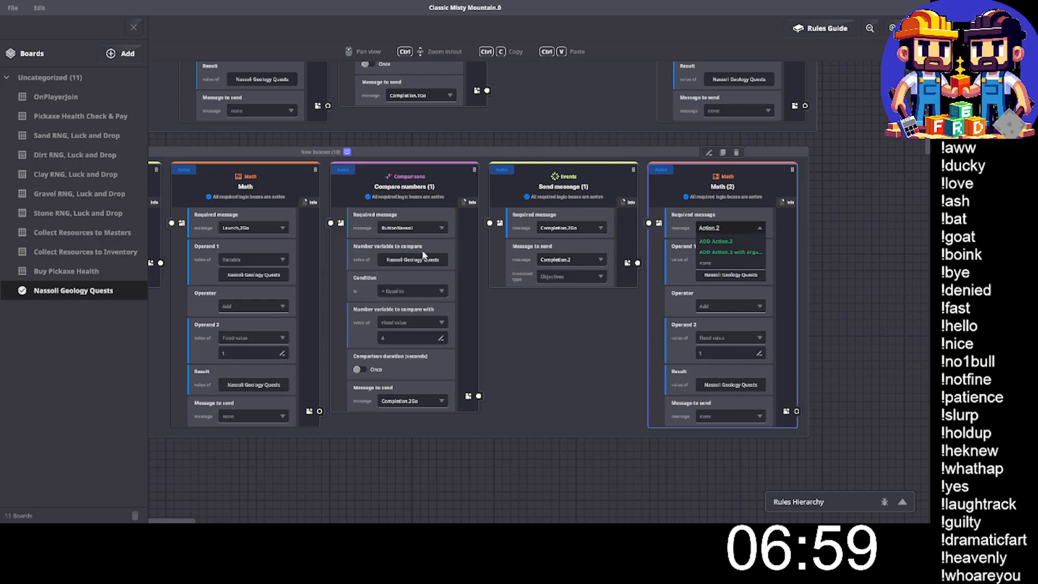
left_click(716, 241)
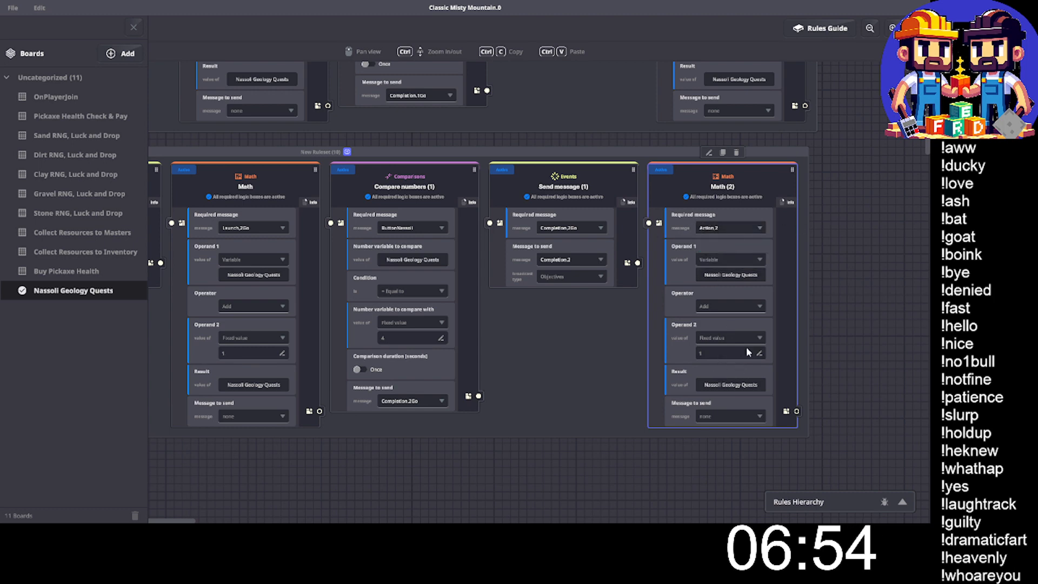
Check the copied ruleset back to its first box, then close the game rules and return to the world view.
scroll(356, 262, "left", 3)
scroll(355, 264, "left", 1)
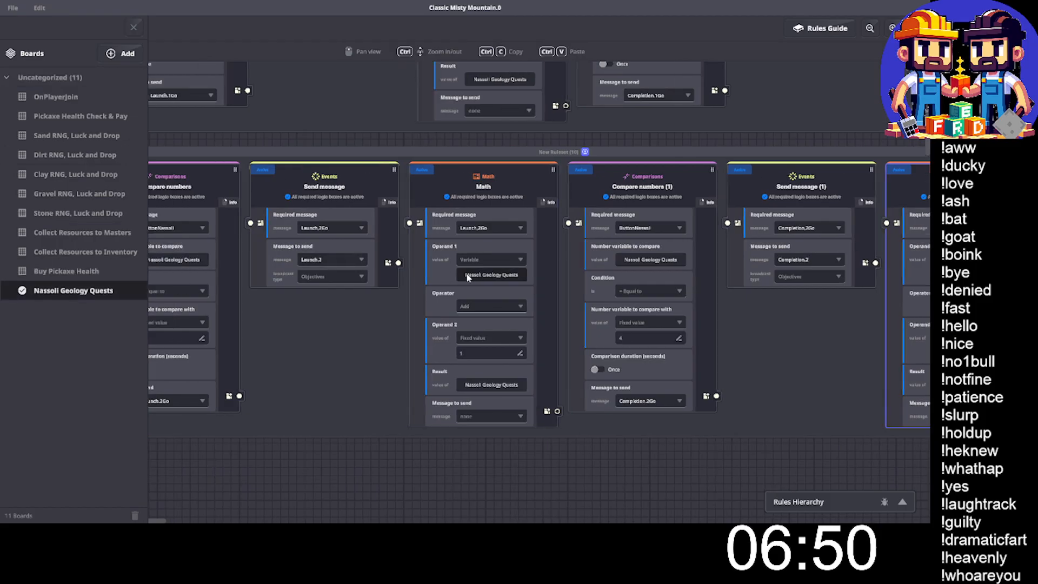
scroll(430, 261, "left", 4)
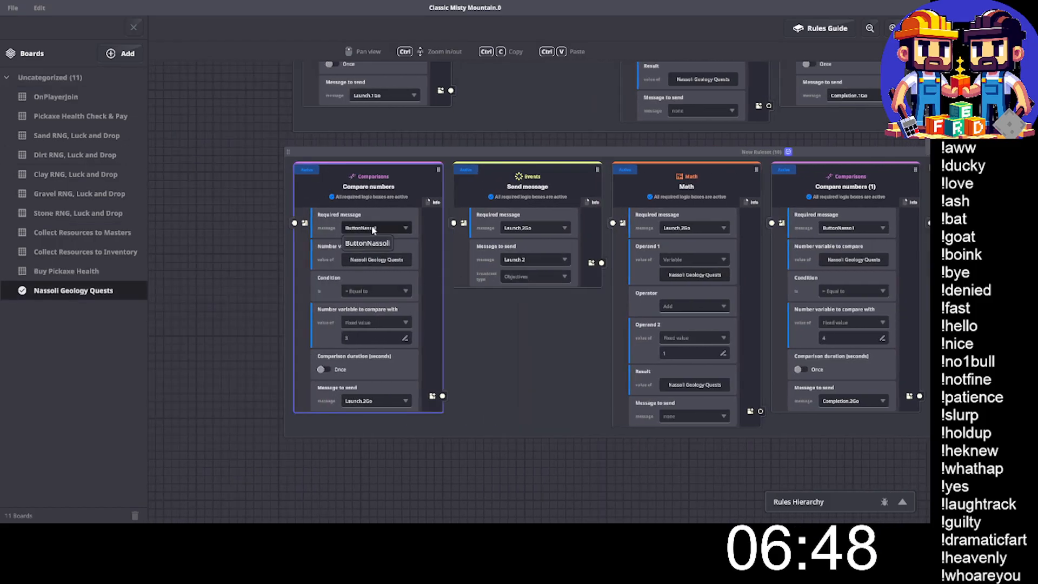
left_click(133, 26)
left_click(916, 29)
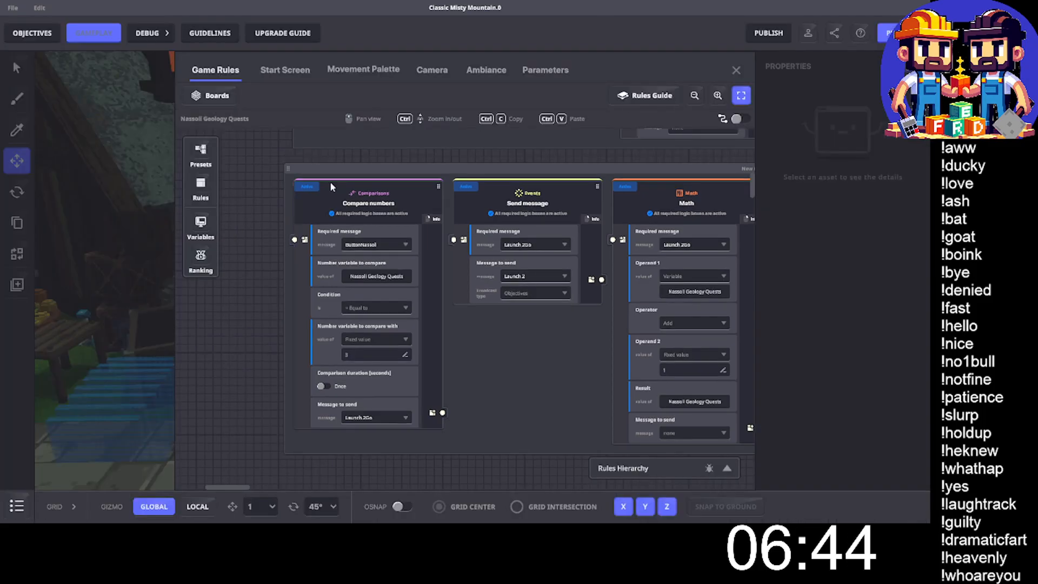
left_click(736, 71)
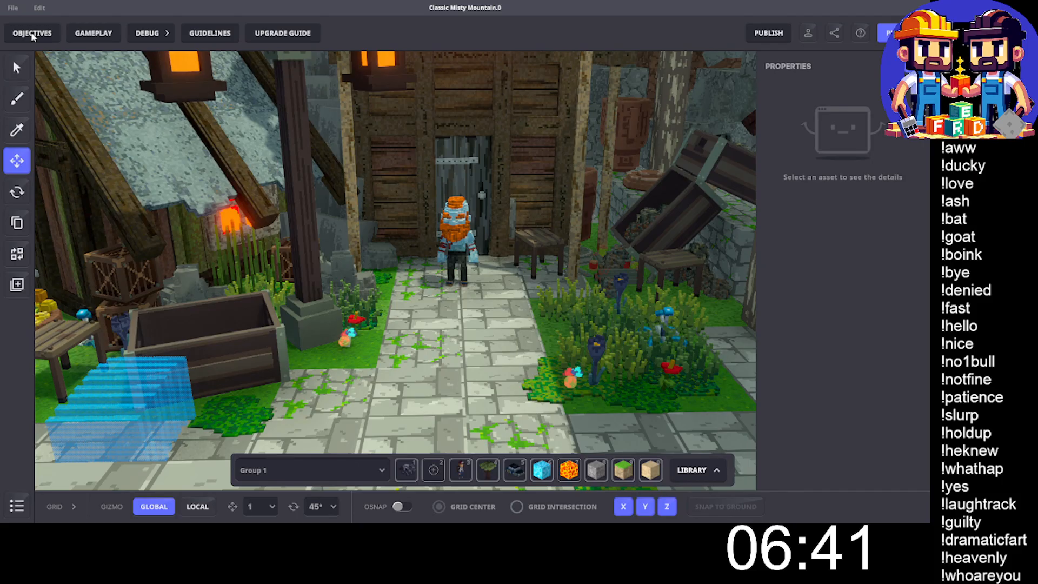
Open the Copper Geology Quest objective and set its launch message to Launch.2.
left_click(32, 34)
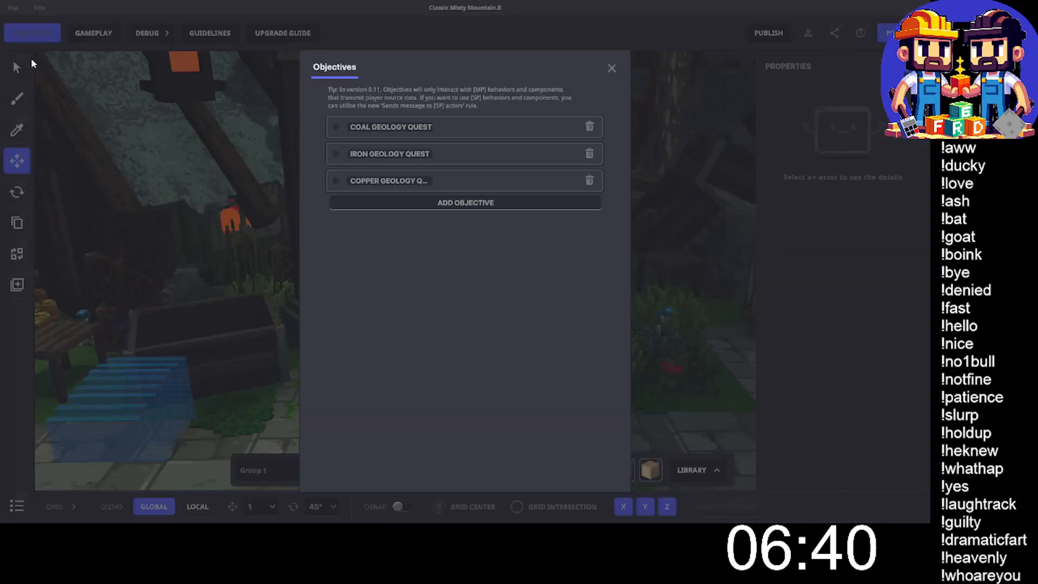
left_click(338, 182)
scroll(392, 247, "down", 5)
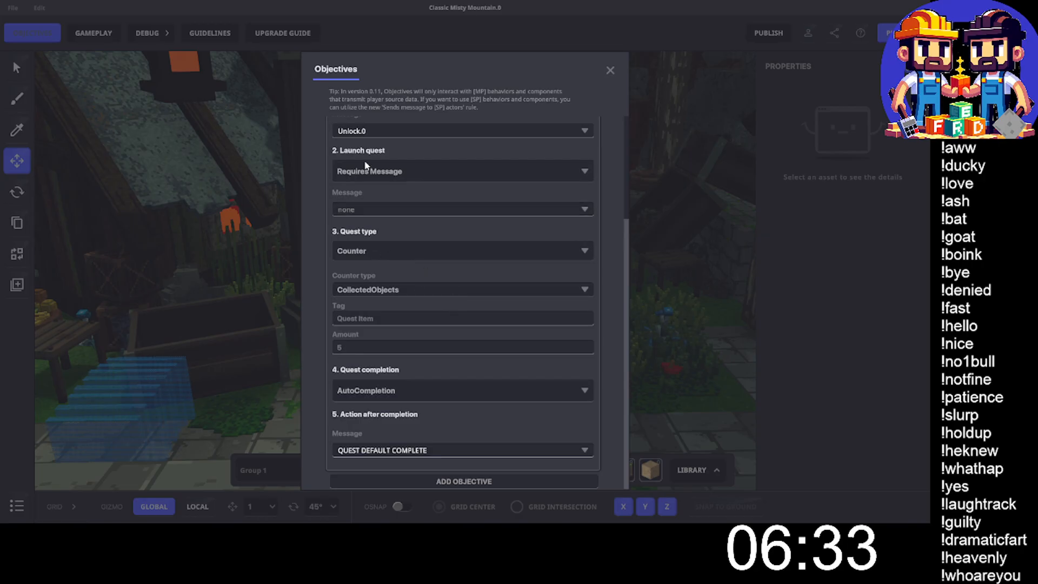
left_click(361, 208)
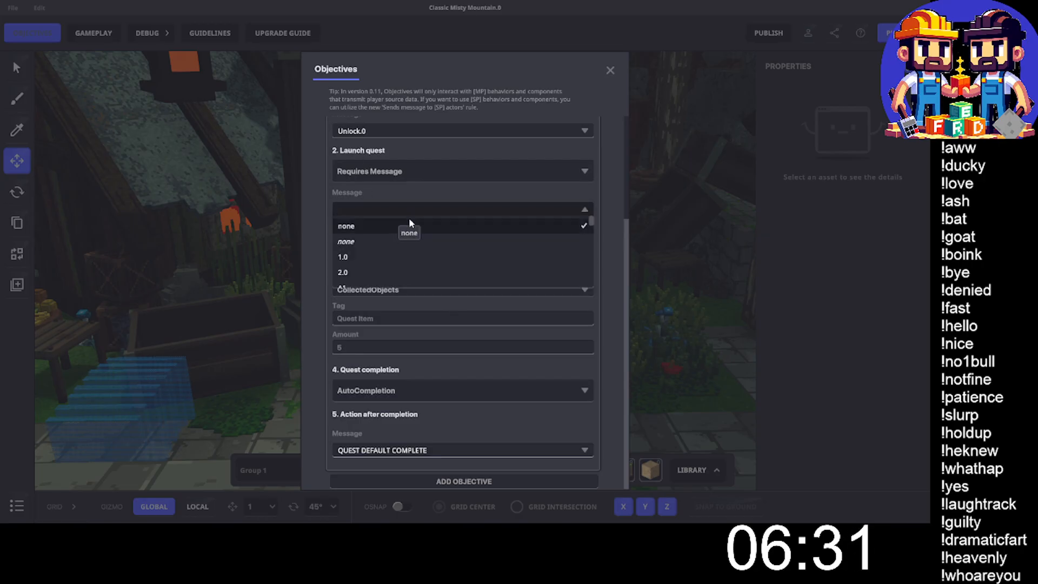
type("Launch")
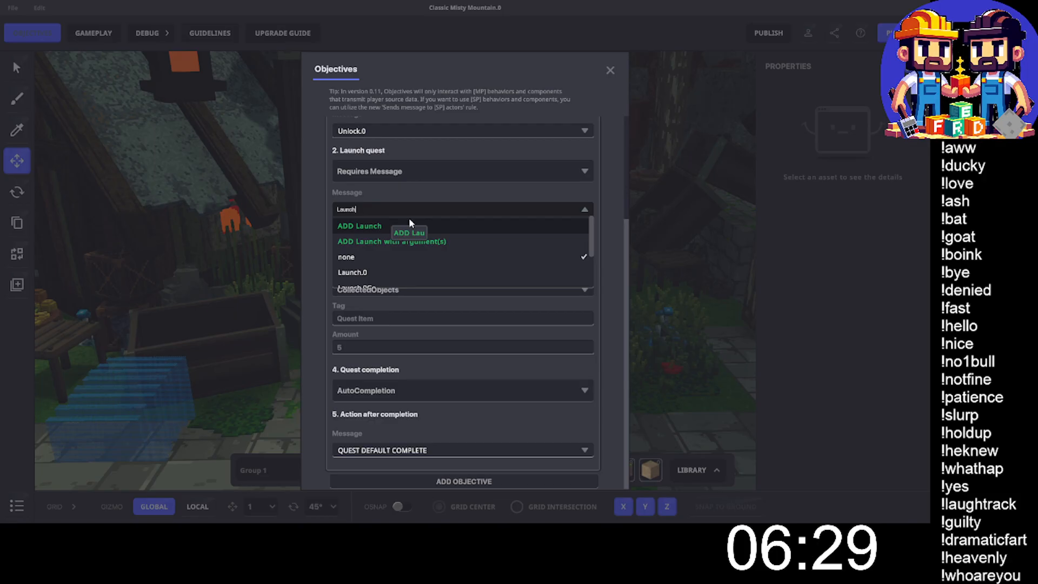
type(".2")
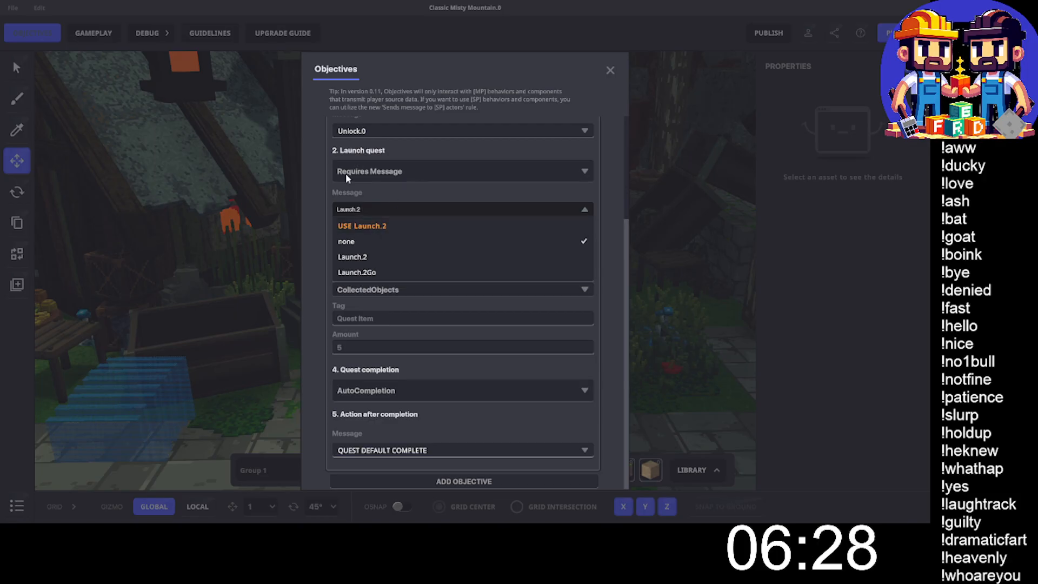
left_click(389, 226)
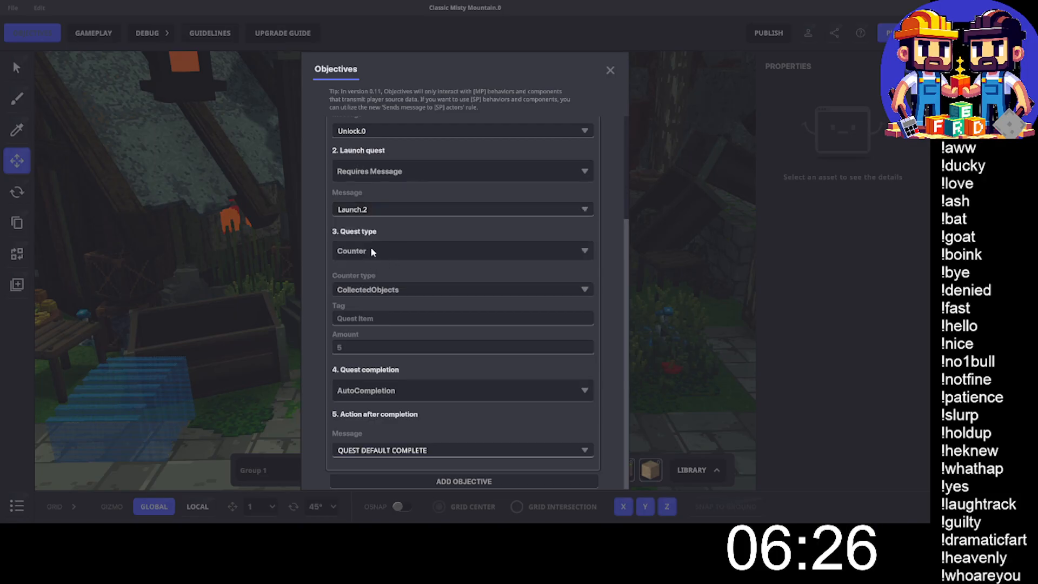
Set the Copper Geology Quest's collected-objects counter to the tag Copper with an amount of 20.
left_click(368, 319)
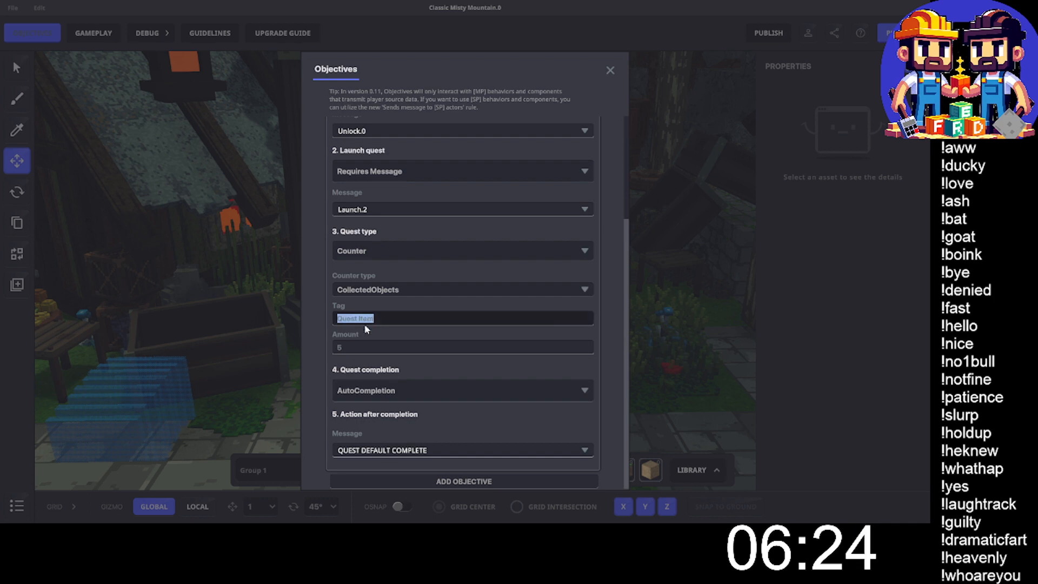
type("Copper")
left_click(351, 355)
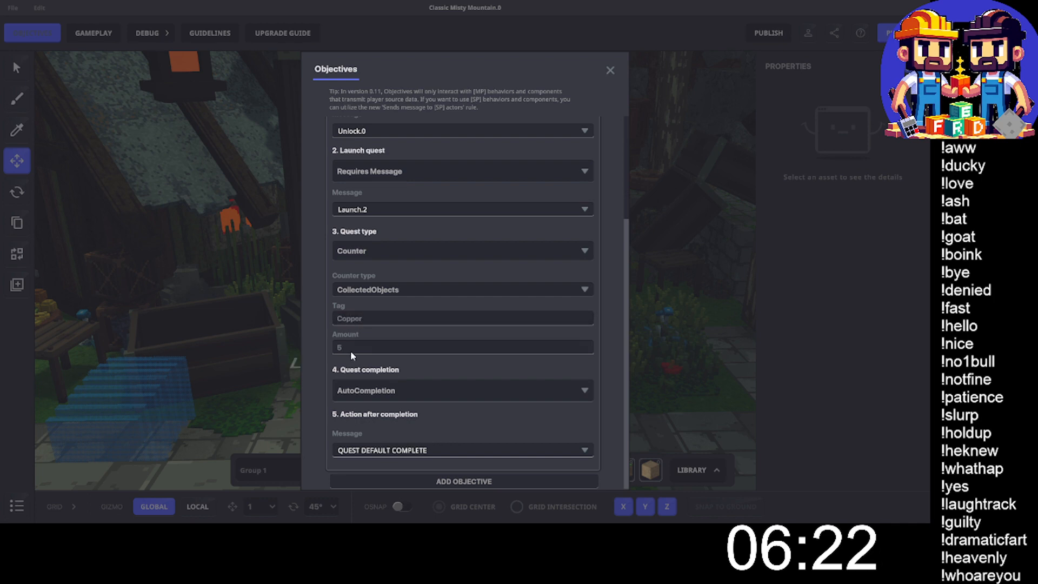
left_click(351, 354)
type("20")
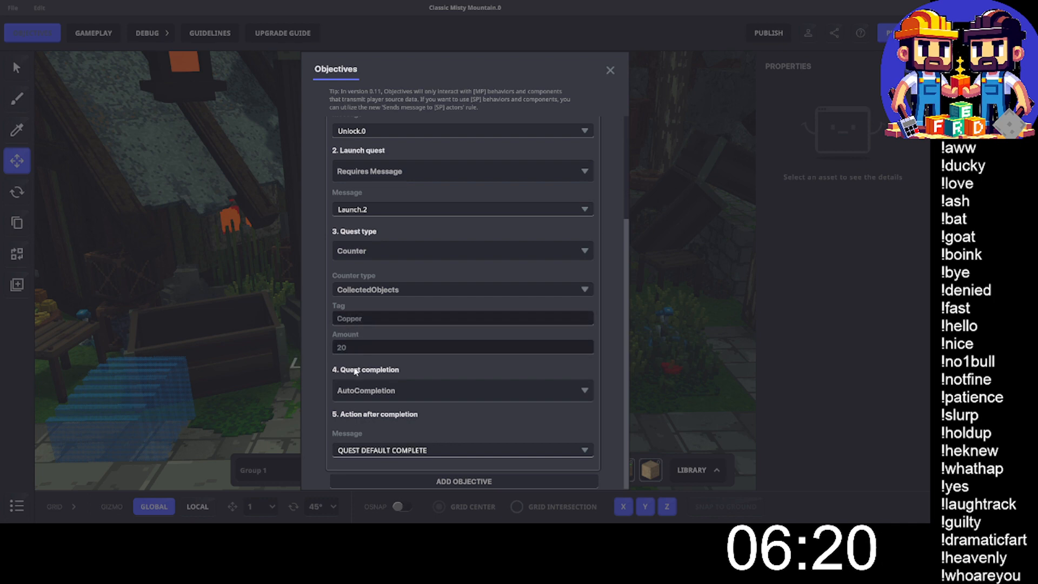
Set the Copper Geology Quest's after-completion message to Action.2 and collapse the objective.
left_click(358, 451)
left_click(358, 452)
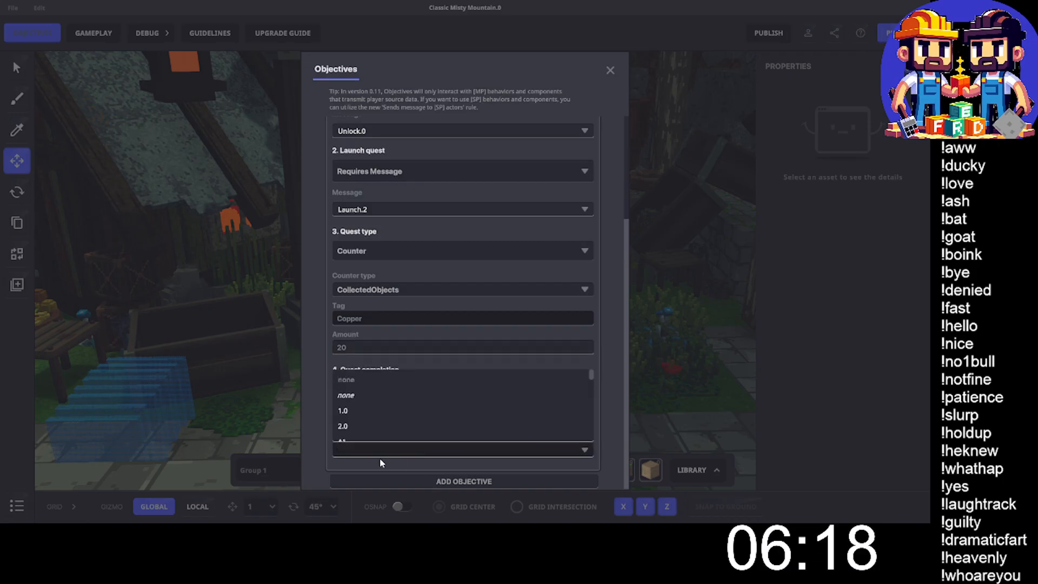
type("Action.")
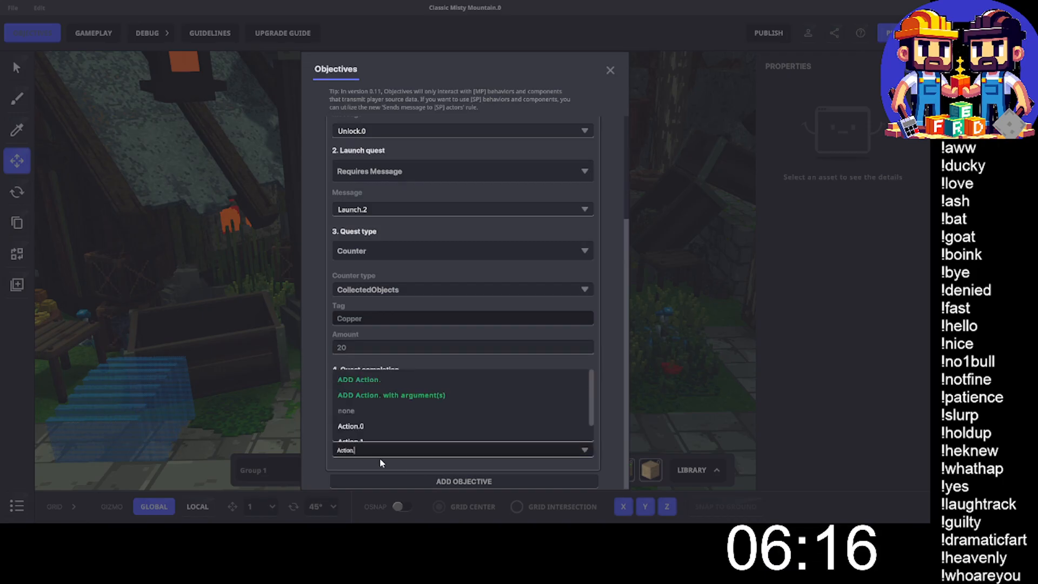
type("2")
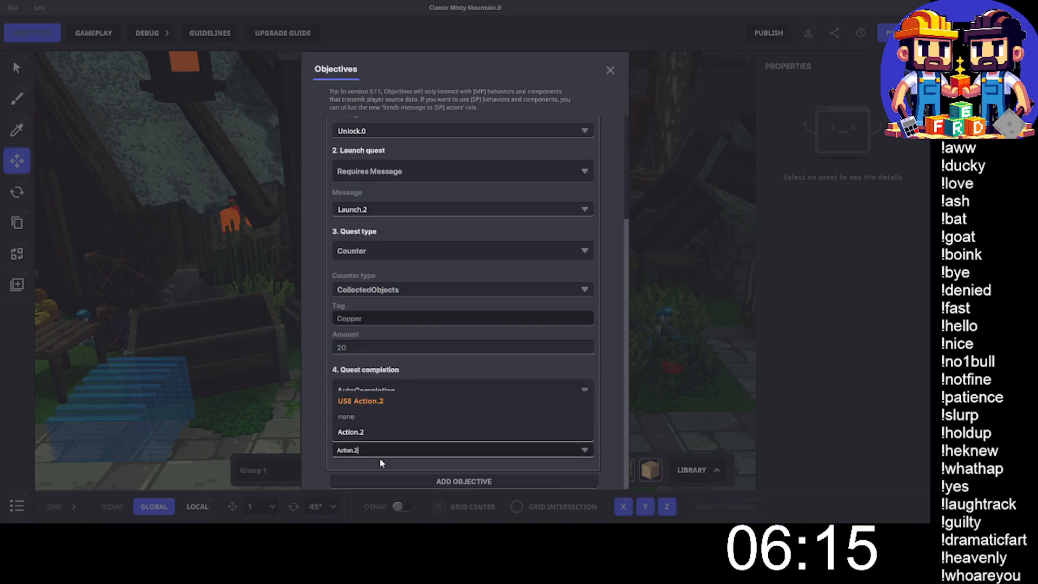
left_click(389, 400)
scroll(366, 196, "up", 3)
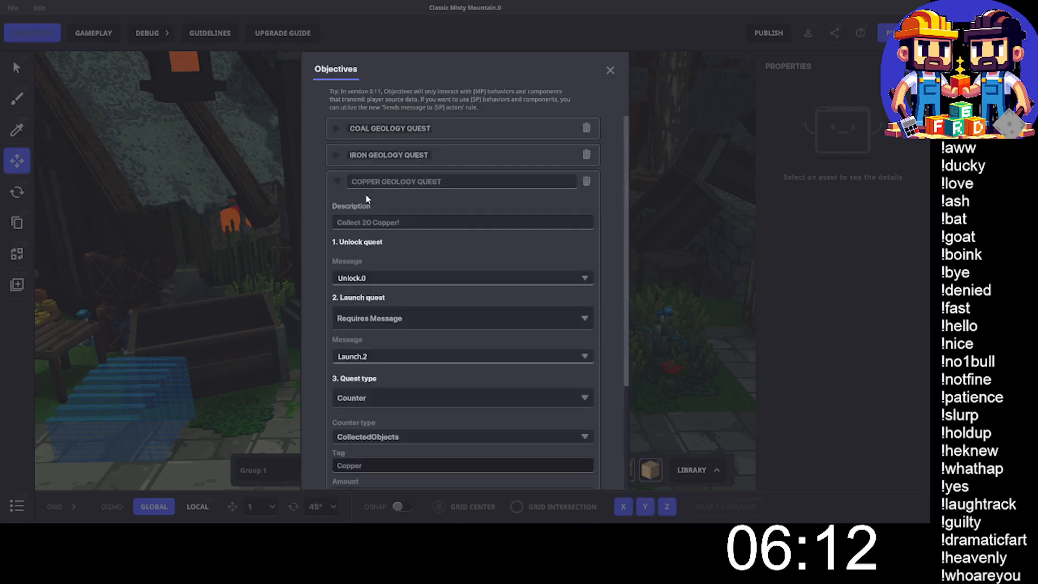
left_click(337, 182)
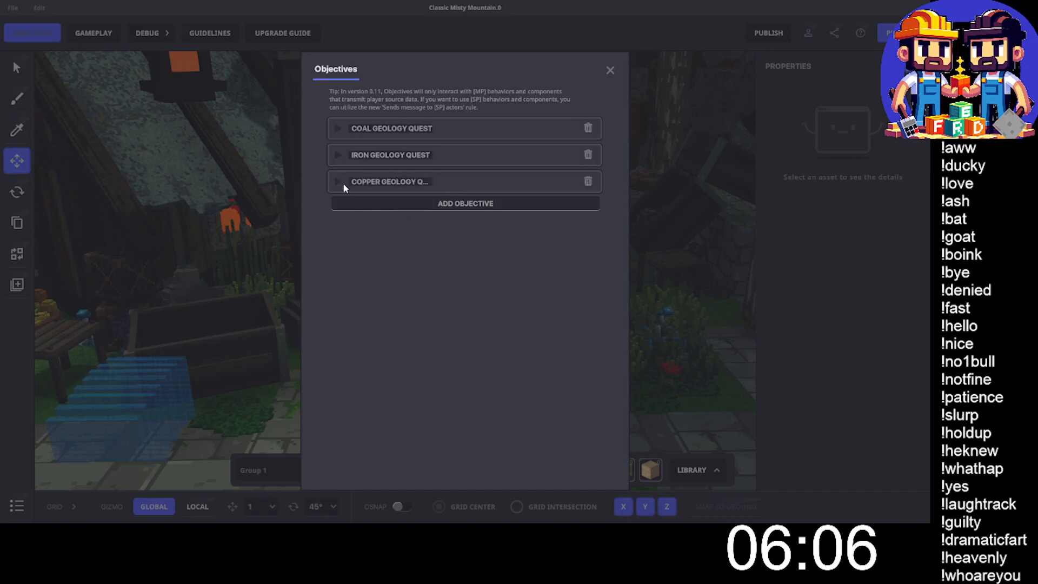
Add a new objective below the Copper Geology Quest and name it Silver Quest.
left_click(395, 204)
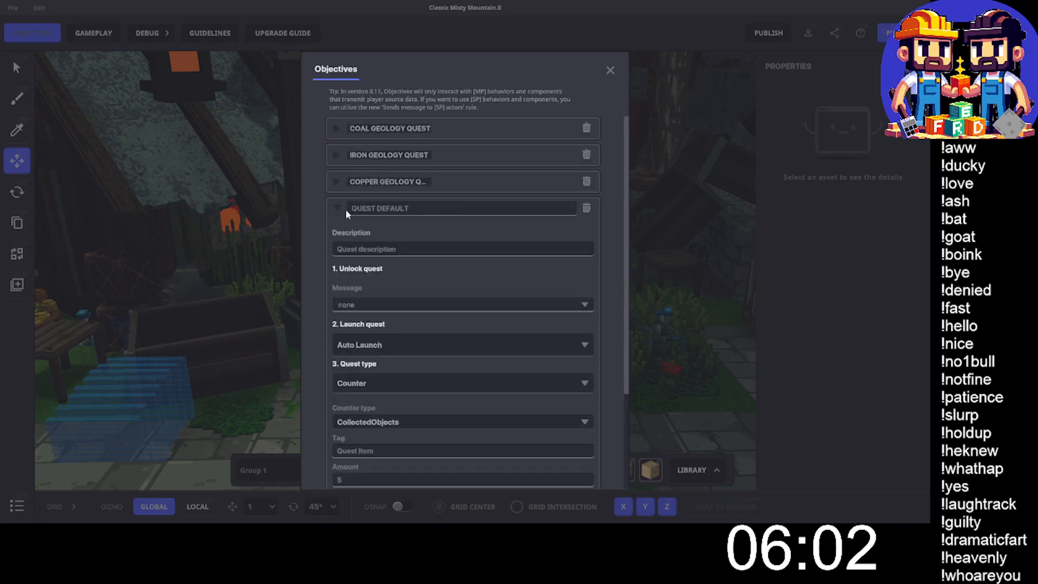
left_click(365, 209)
type("S")
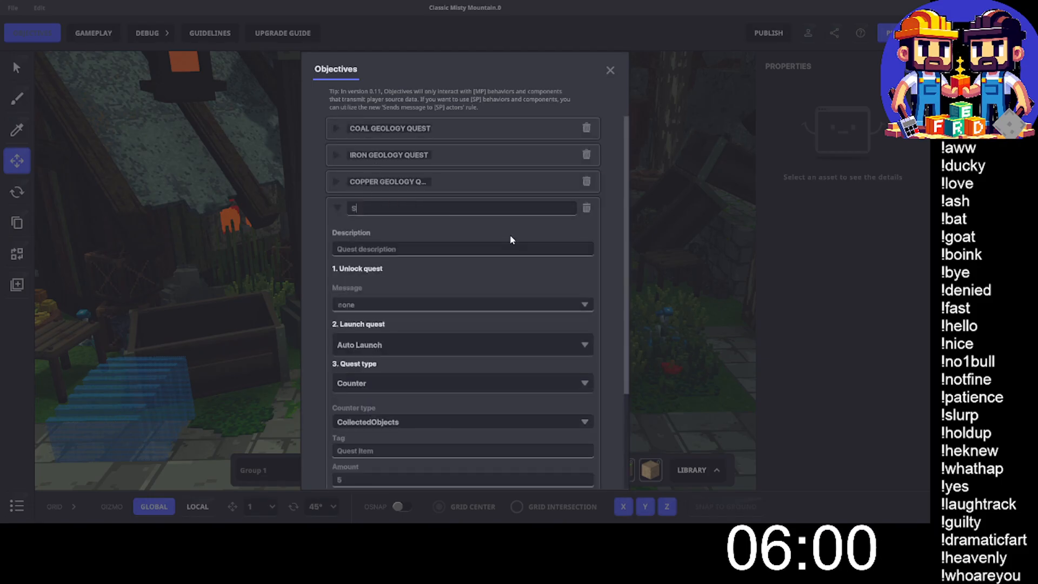
type("ilver Ge")
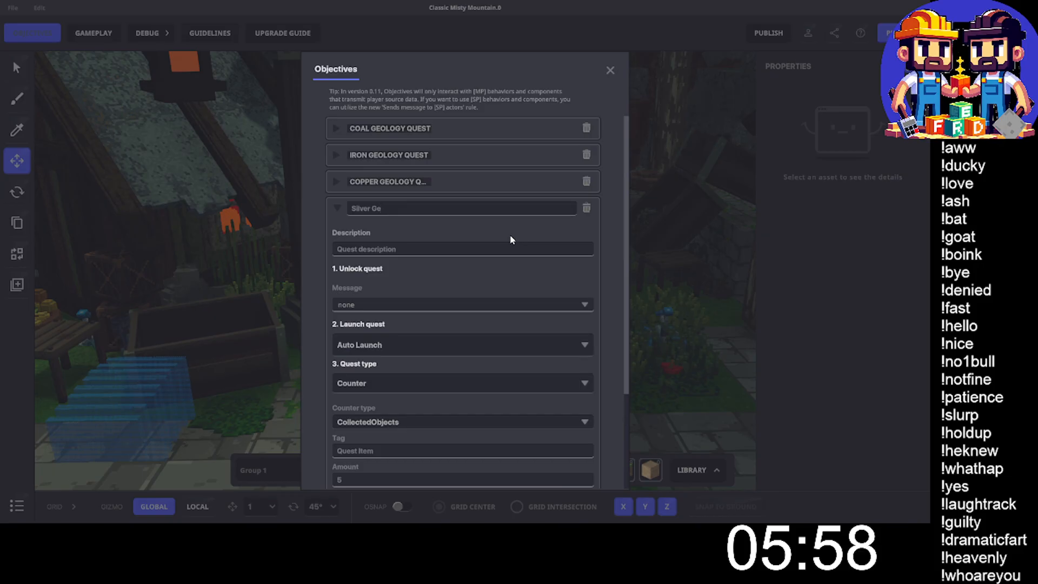
type("oglogy Ques")
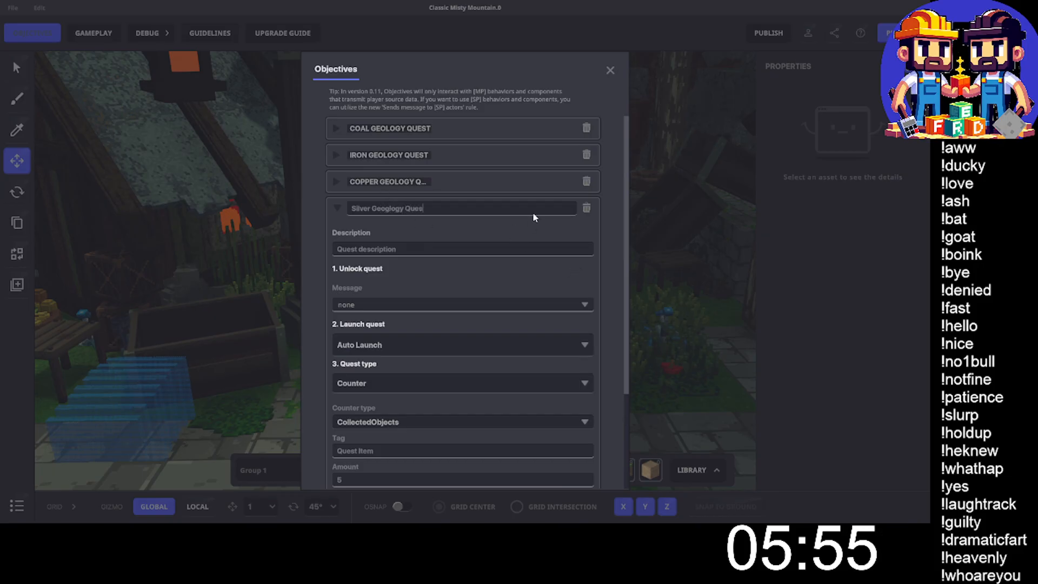
key("BackSpace")
key("BackSpace")
key("BackSpace")
key("BackSpace")
key("BackSpace")
key("BackSpace")
key("BackSpace")
key("BackSpace")
key("BackSpace")
key("BackSpace")
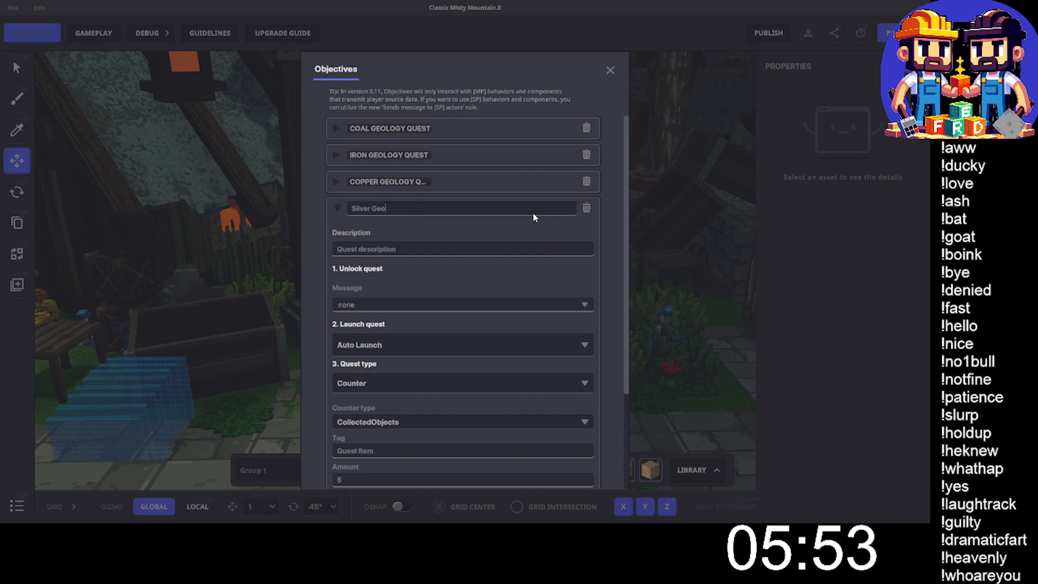
key("BackSpace")
key("BackSpace")
key("BackSpace")
type("Qu")
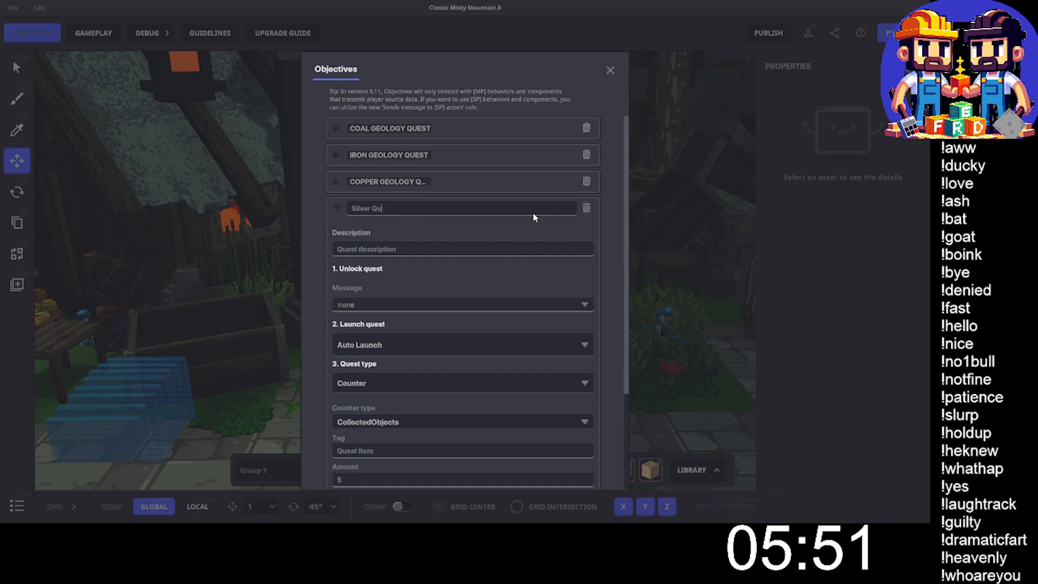
type("est")
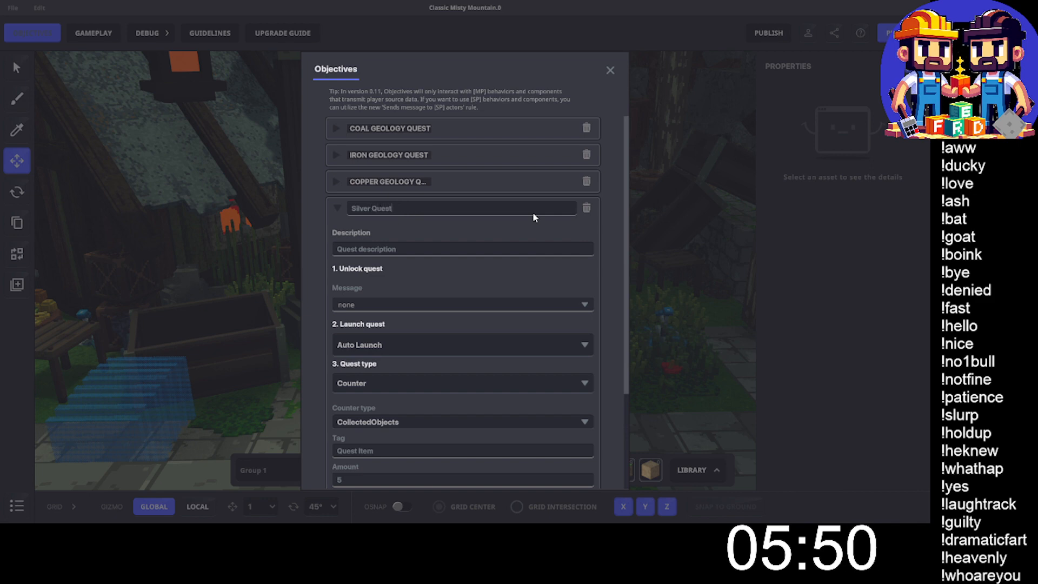
Open the Copper Geology Quest objective and shorten its name to Copper Quest.
left_click(337, 181)
double_click(396, 182)
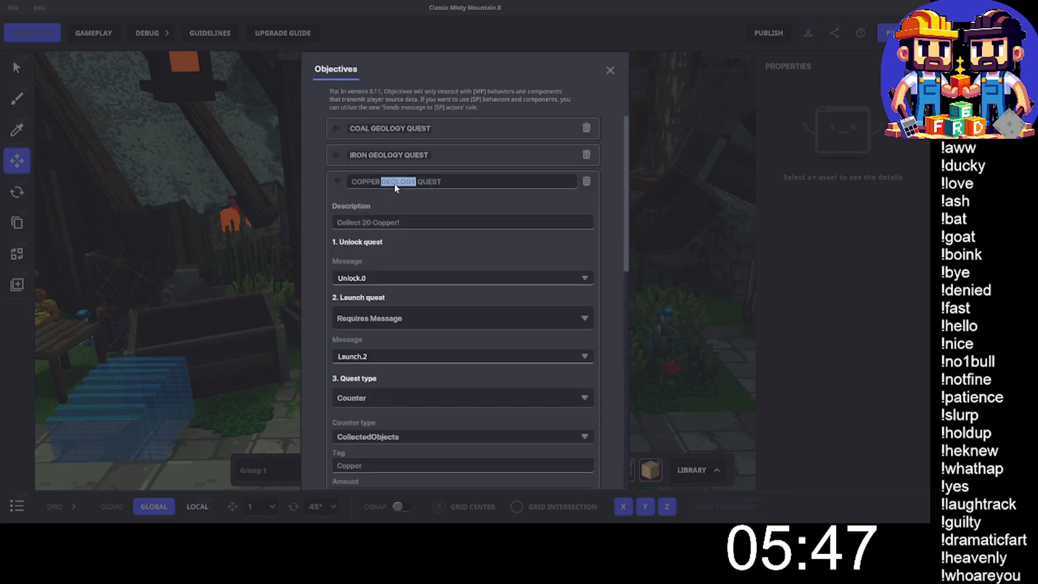
key("BackSpace")
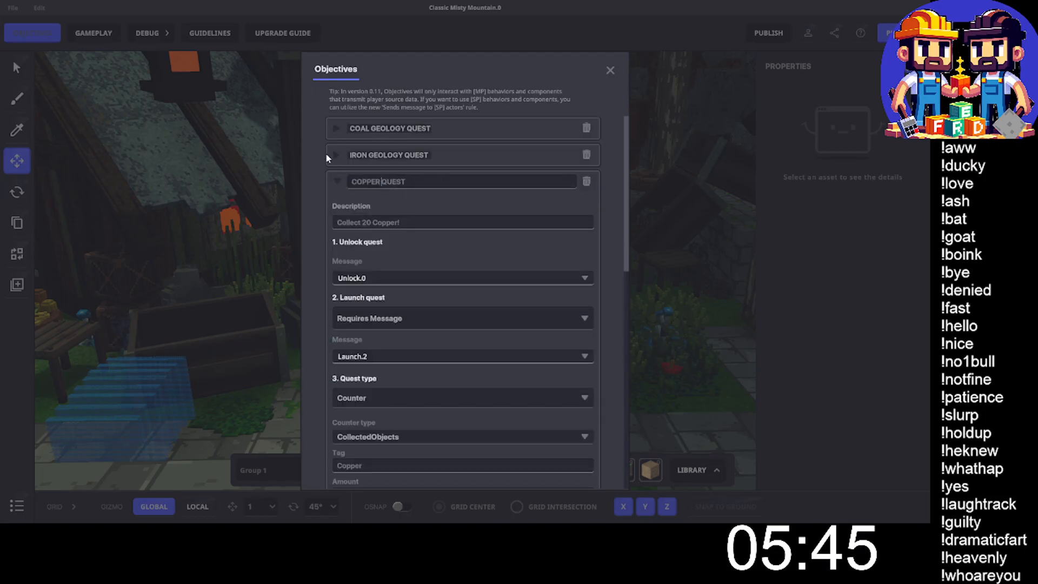
Shorten the Iron Geology Quest objective's name to Iron Quest and collapse it.
left_click(371, 157)
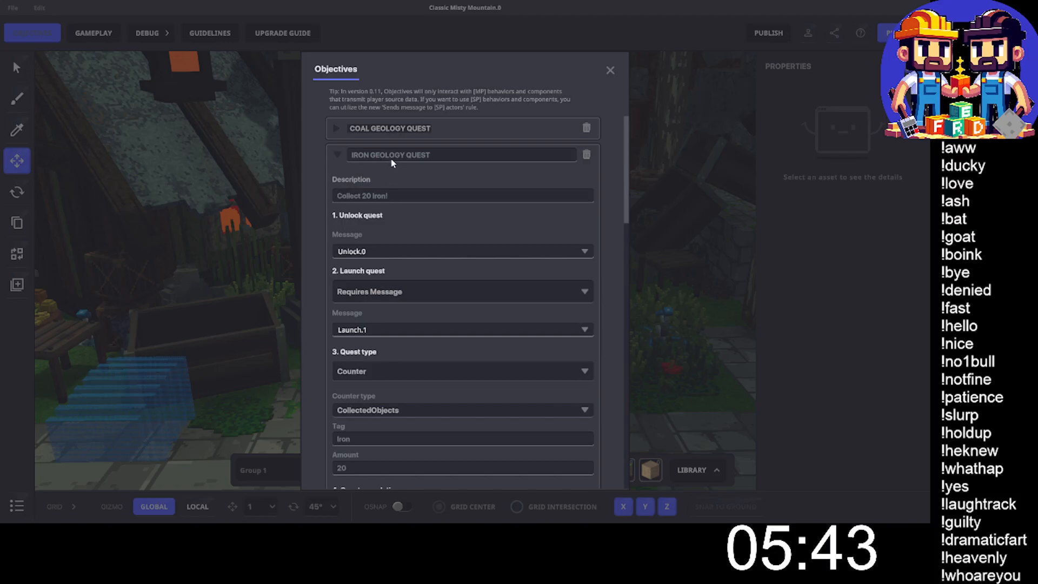
double_click(391, 155)
key("BackSpace")
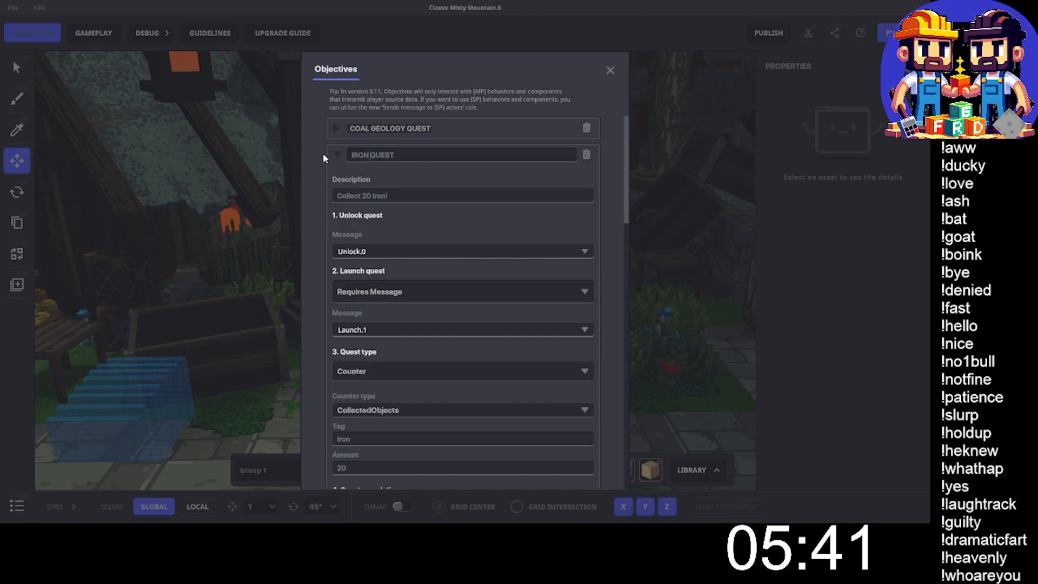
left_click(339, 156)
left_click(337, 182)
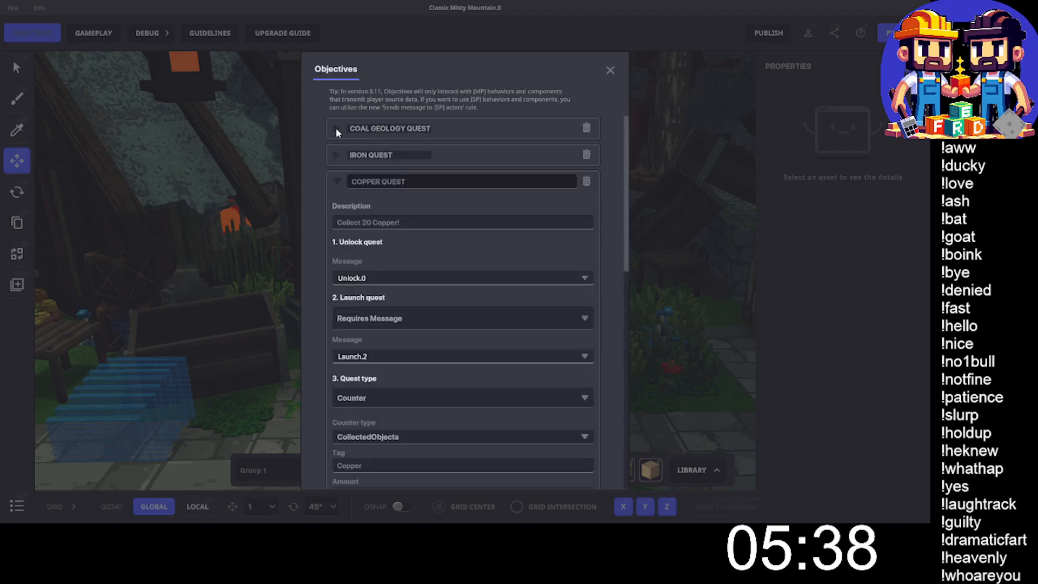
Shorten the Coal Geology Quest objective's name to Coal Quest, leaving the coal and copper objectives collapsed.
left_click(403, 130)
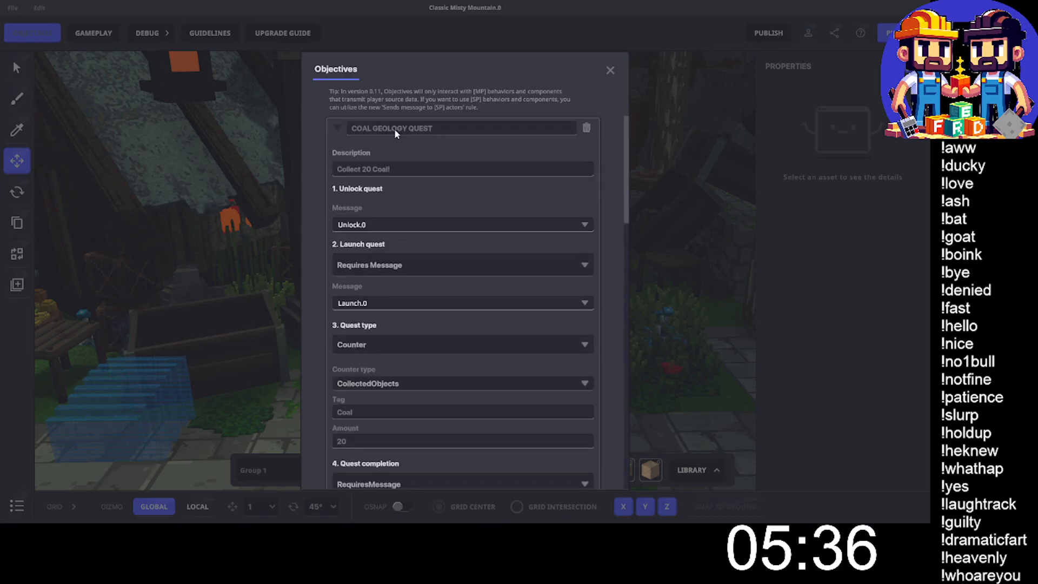
triple_click(393, 130)
double_click(393, 129)
key("BackSpace")
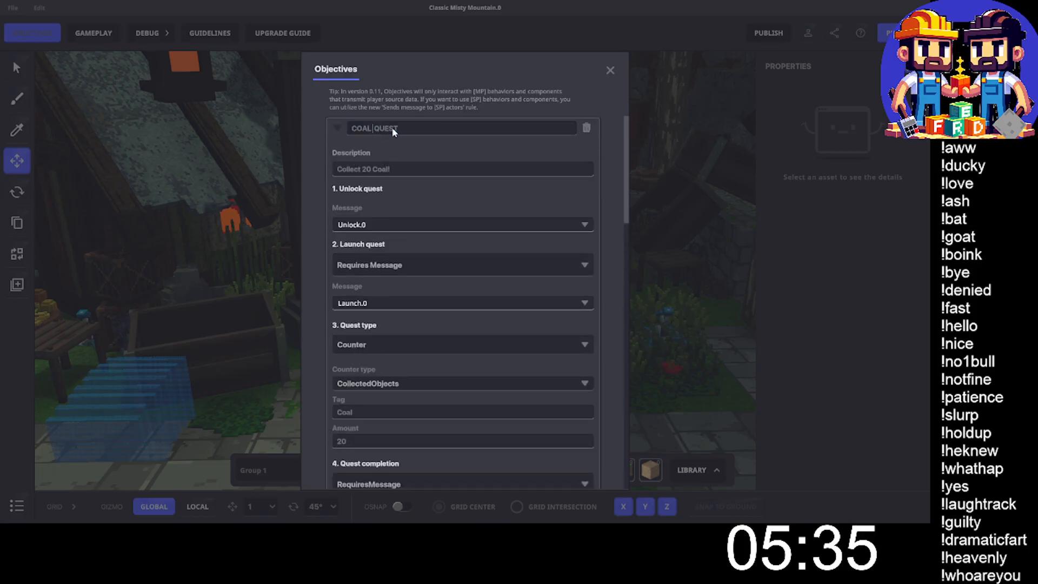
left_click(336, 130)
left_click(335, 181)
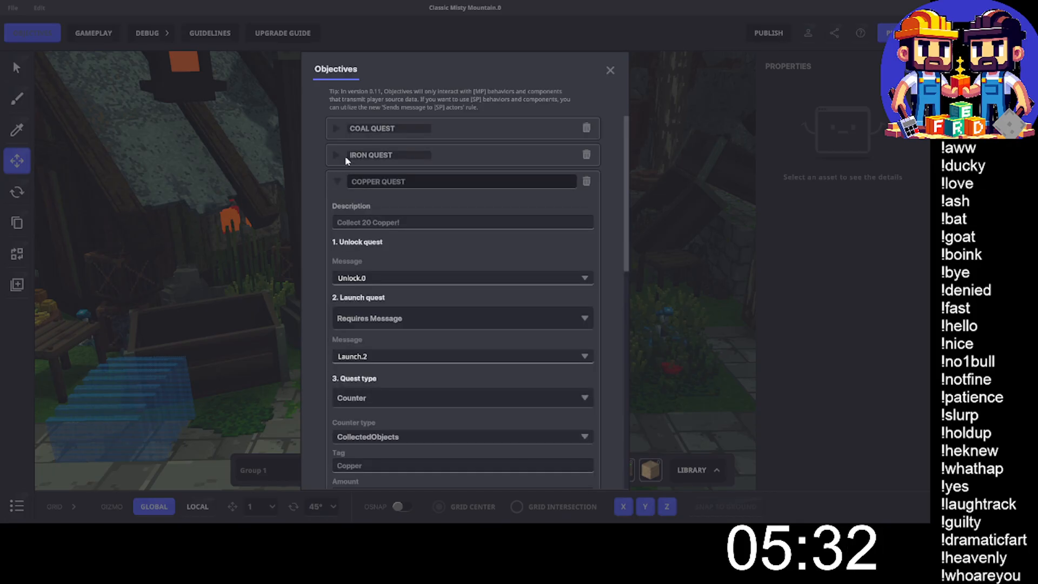
left_click(338, 183)
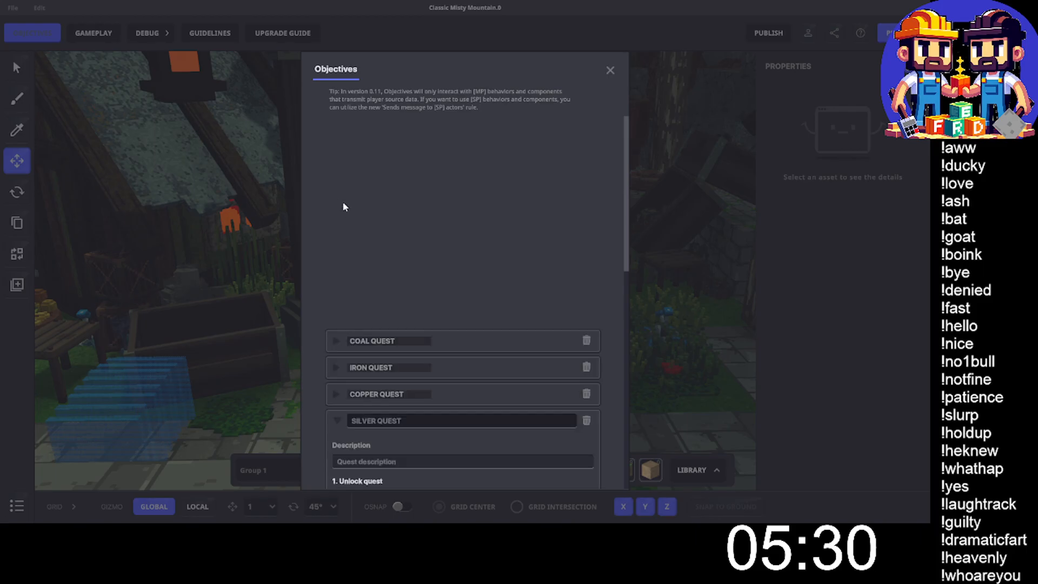
Give the Silver Quest the description "Collect 20 Silver!" and set its unlock message to Unlock.0.
left_click(382, 249)
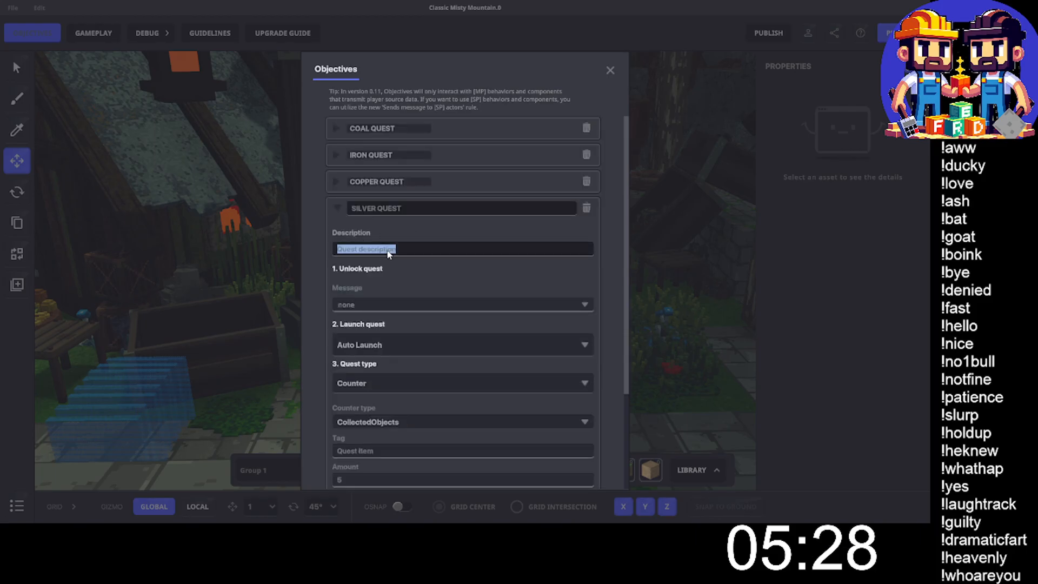
type("Co")
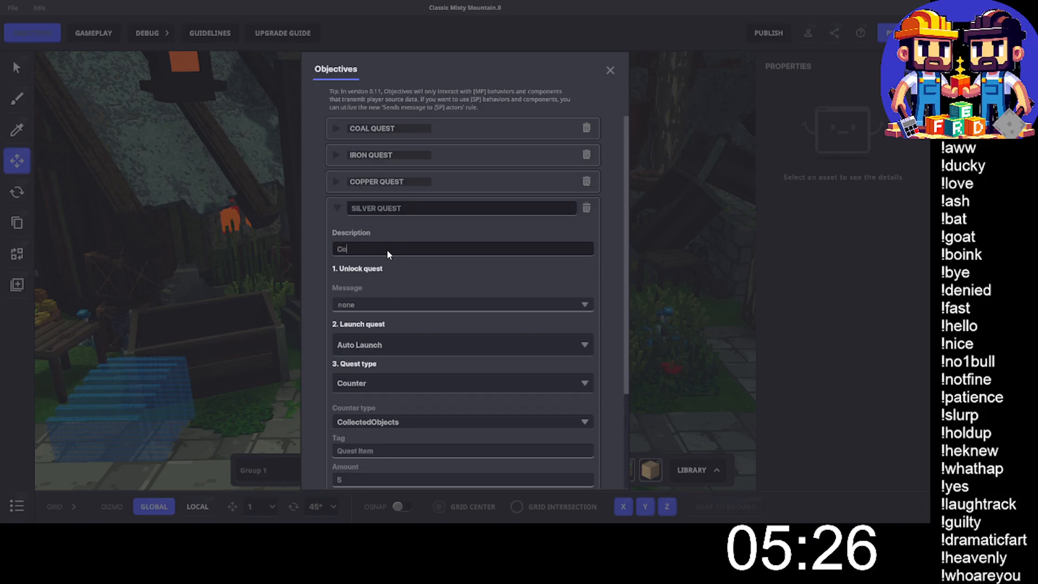
type("llect 20")
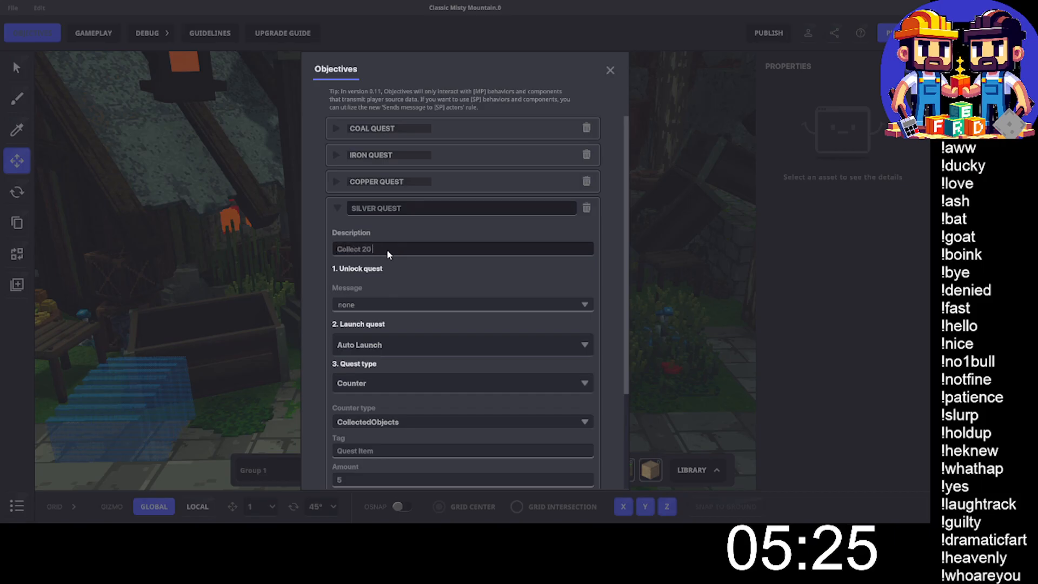
type(" Silver!")
left_click(355, 303)
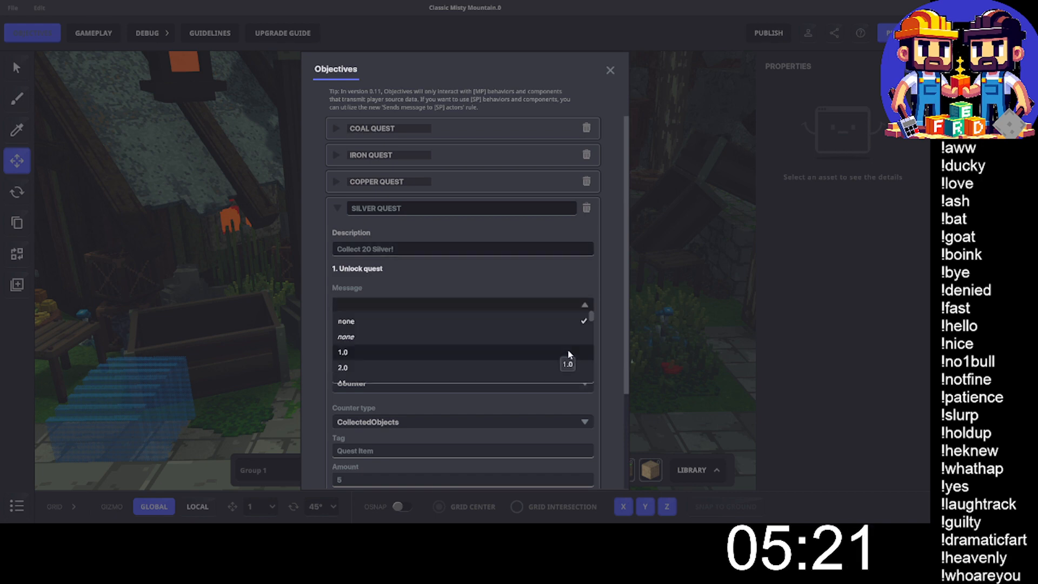
type("Unlock.0")
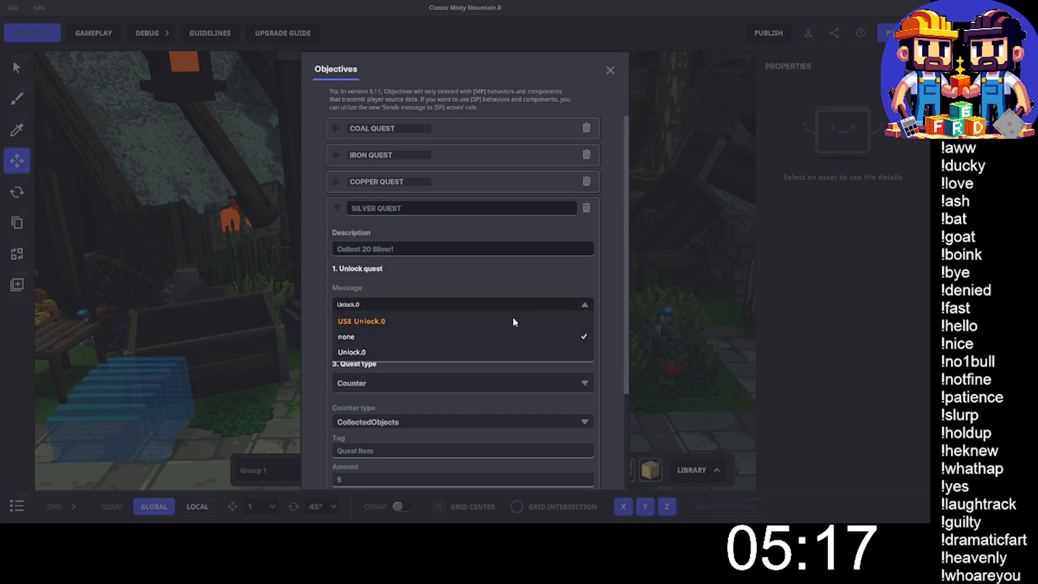
key("Return")
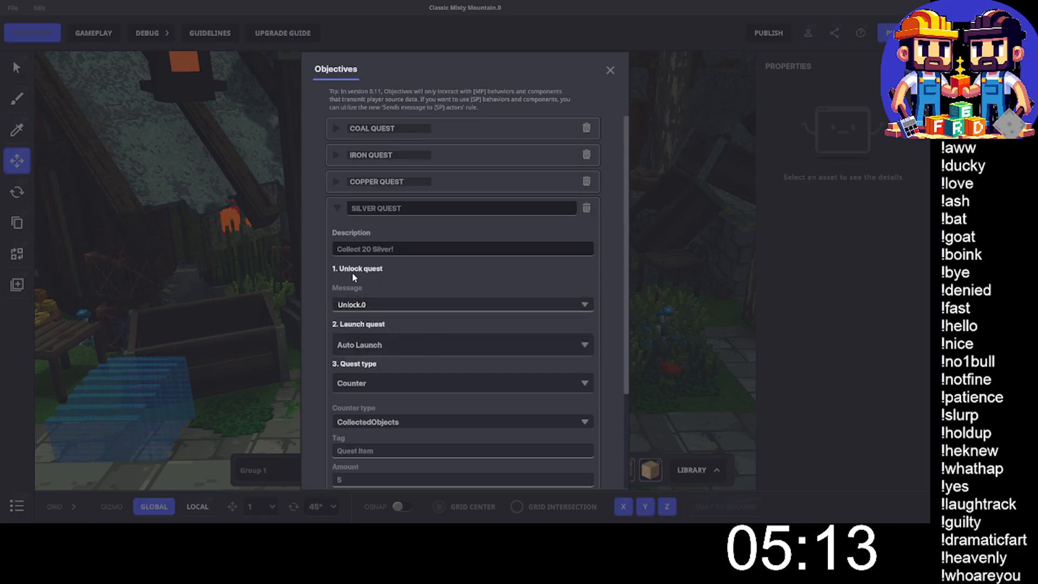
Make the Silver Quest's launch require a message and add Launch.3 as that message.
left_click(394, 343)
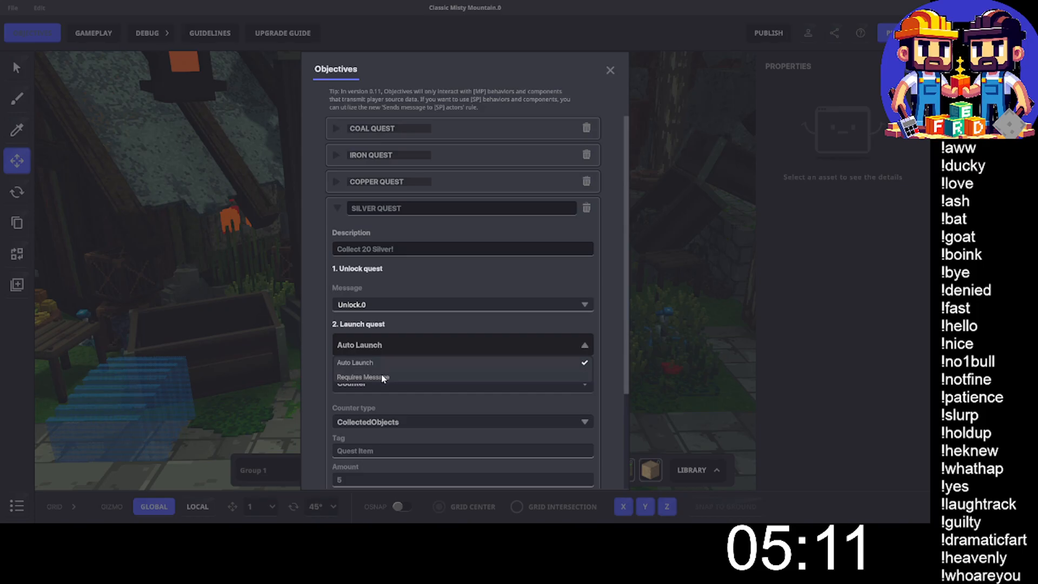
left_click(380, 375)
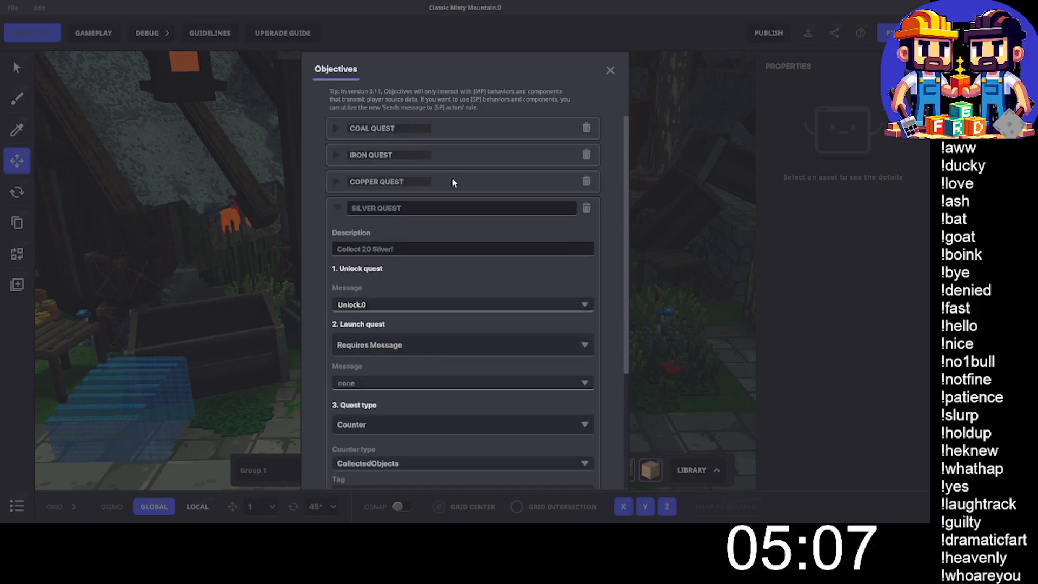
left_click(370, 344)
left_click(357, 382)
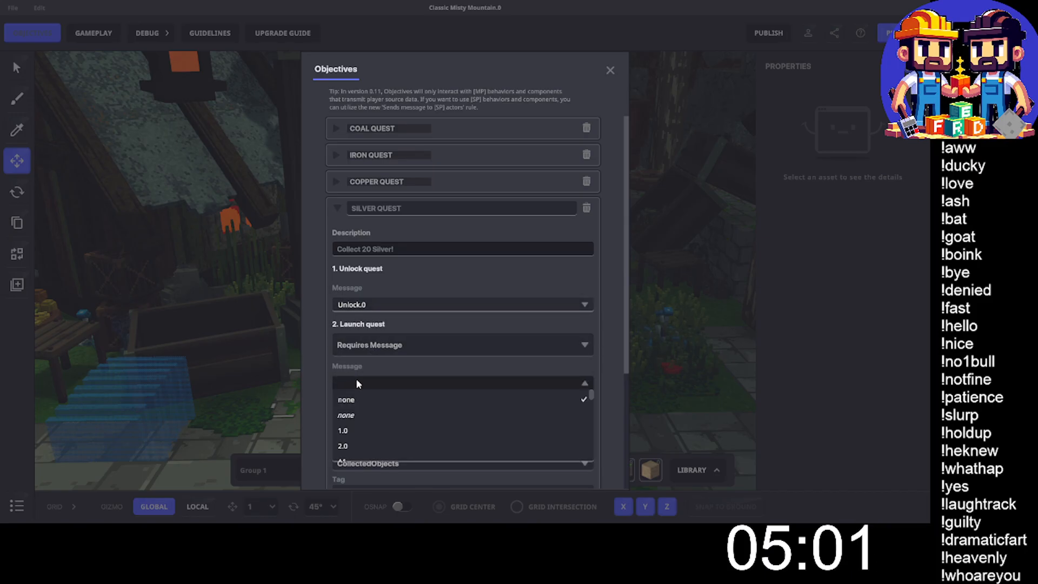
type("La")
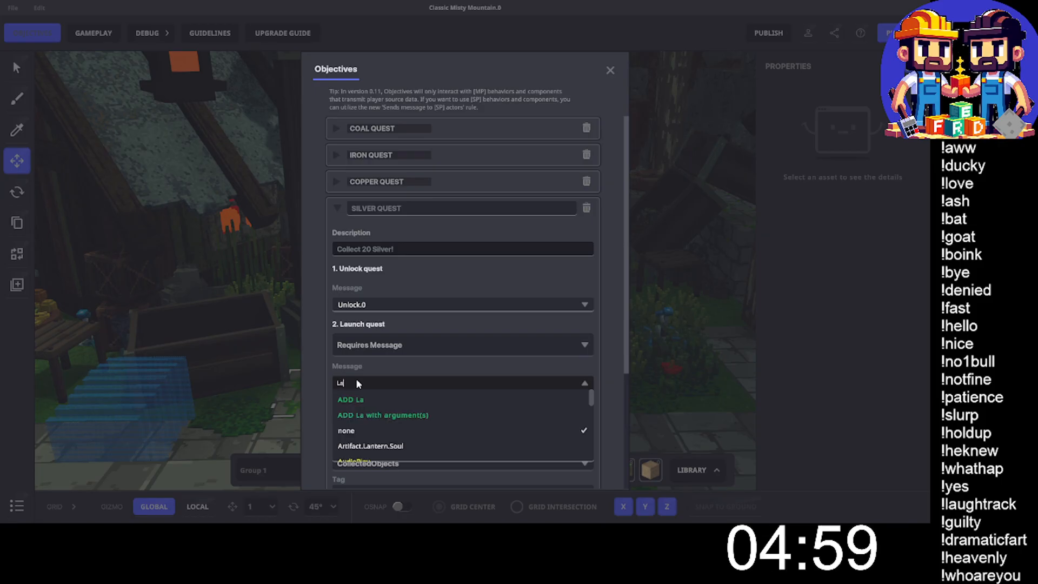
type("unch.3")
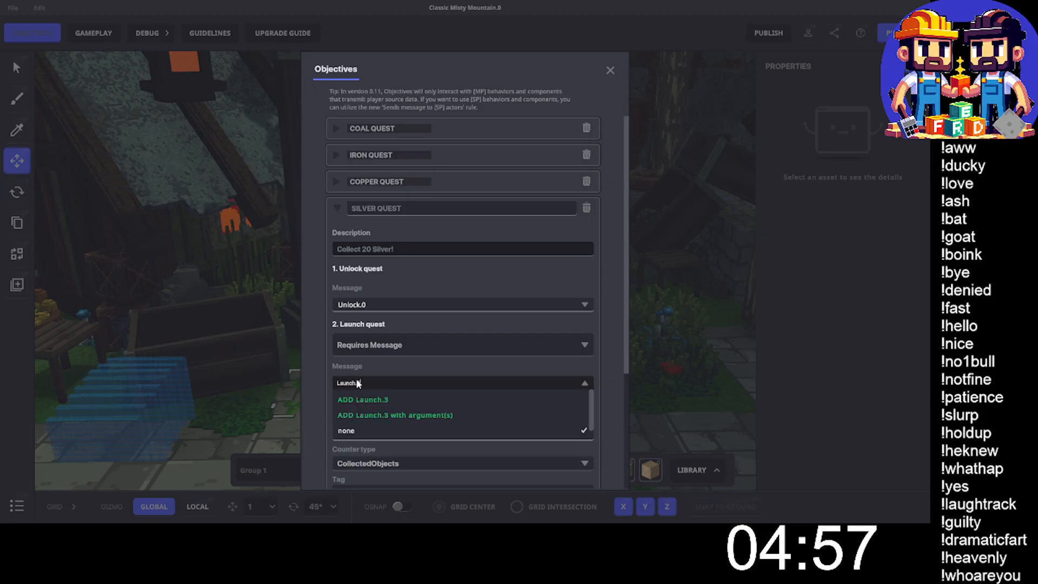
key("Return")
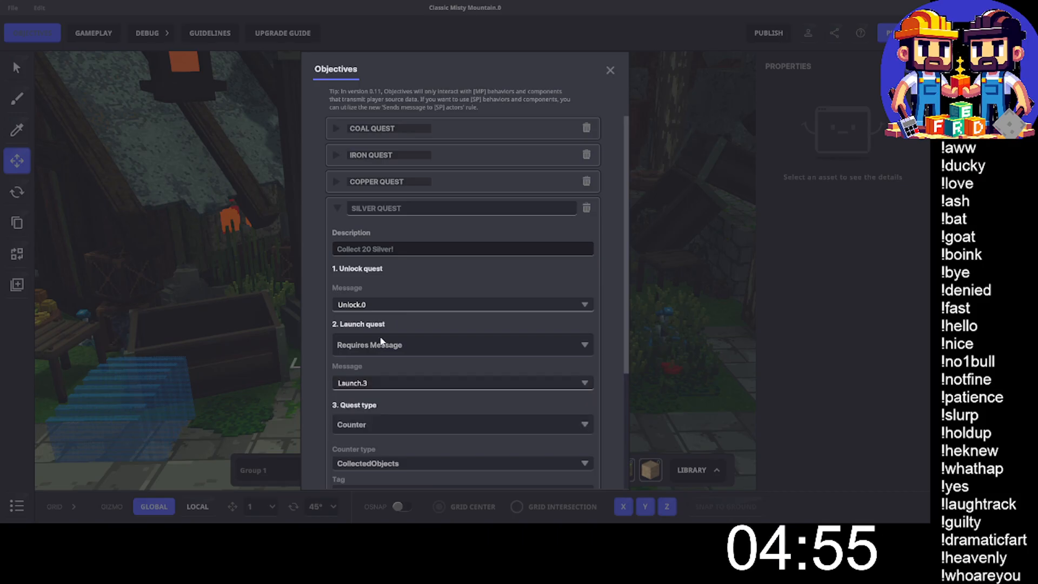
Set the Silver Quest's collected-objects counter to the tag Silver with an amount of 20.
scroll(381, 336, "down", 3)
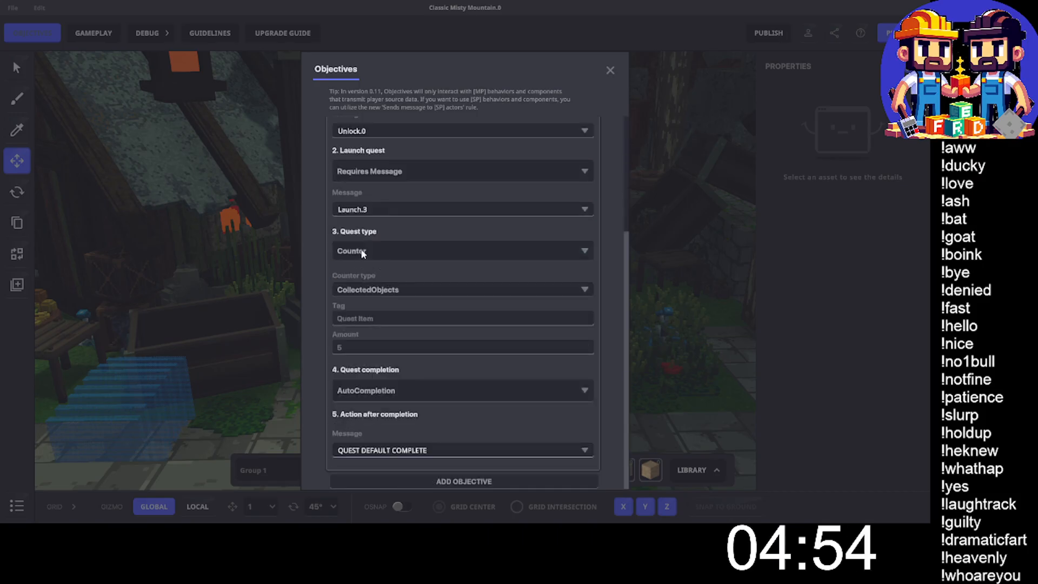
left_click(368, 317)
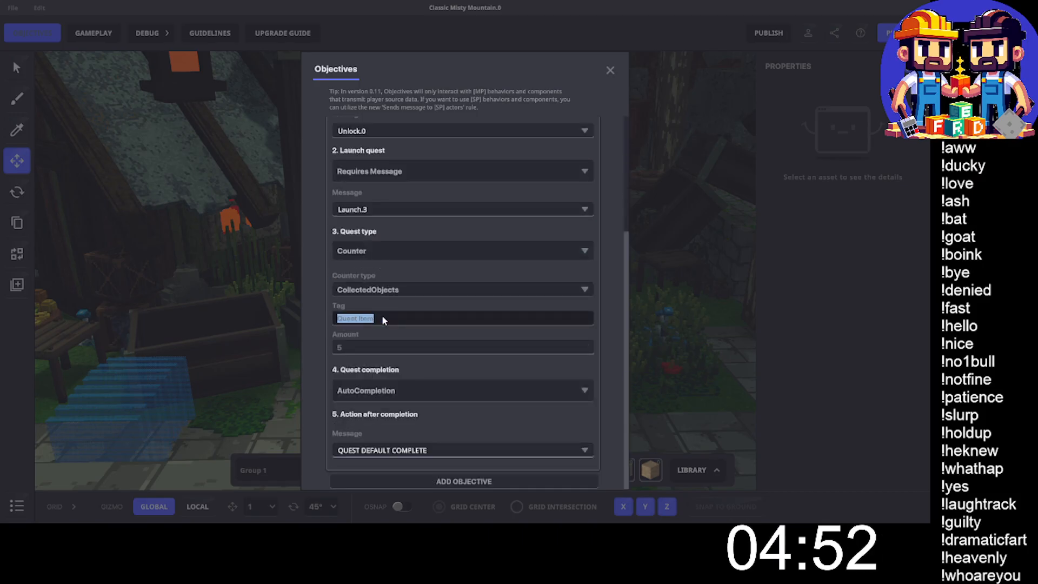
type("Silver")
left_click(363, 349)
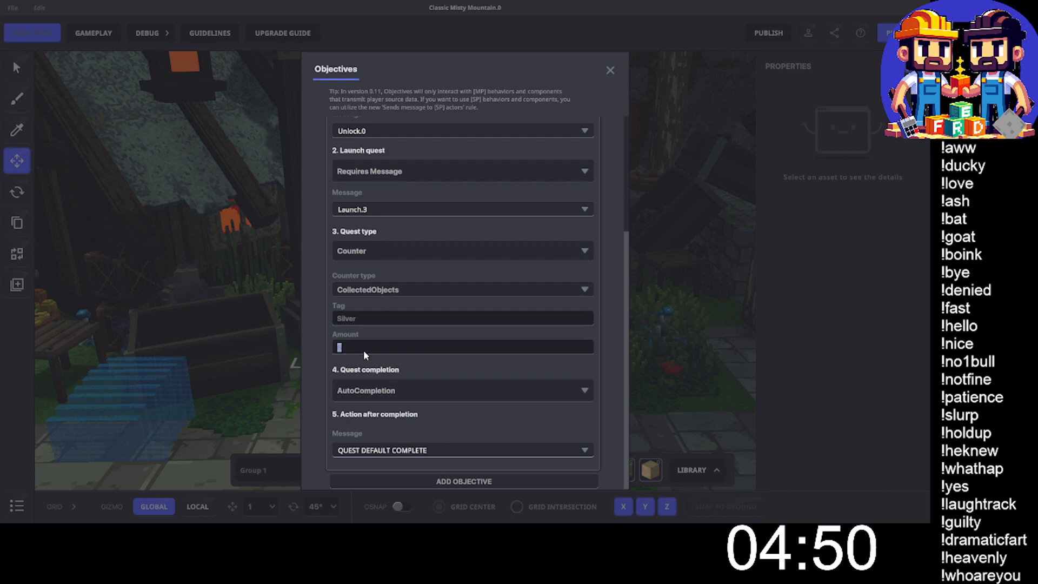
Make the Silver Quest's completion require a message and add Completion.3 as that message.
left_click(359, 390)
left_click(365, 423)
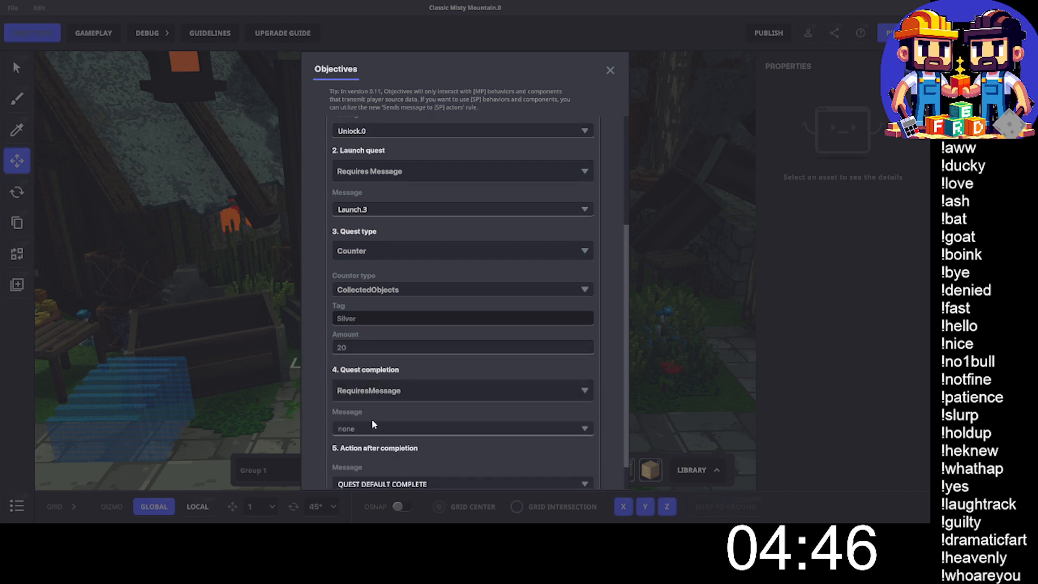
left_click(371, 427)
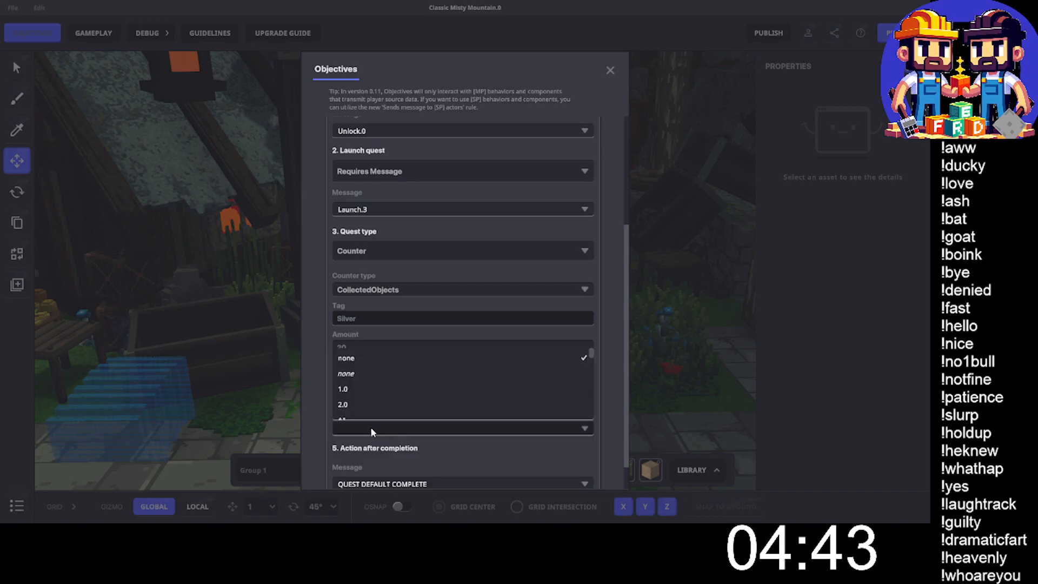
type("Completion.3")
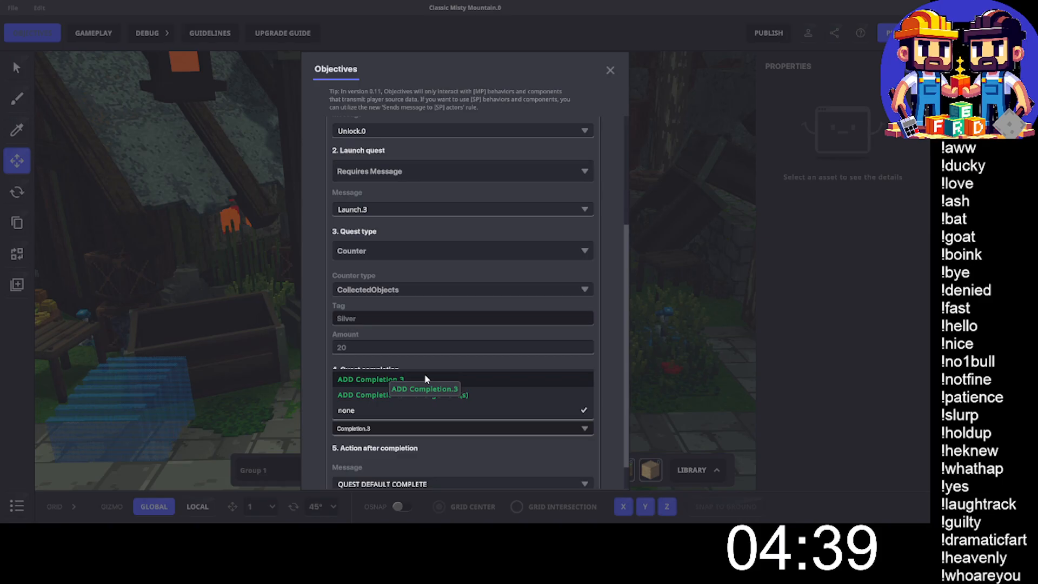
left_click(426, 380)
scroll(411, 357, "down", 1)
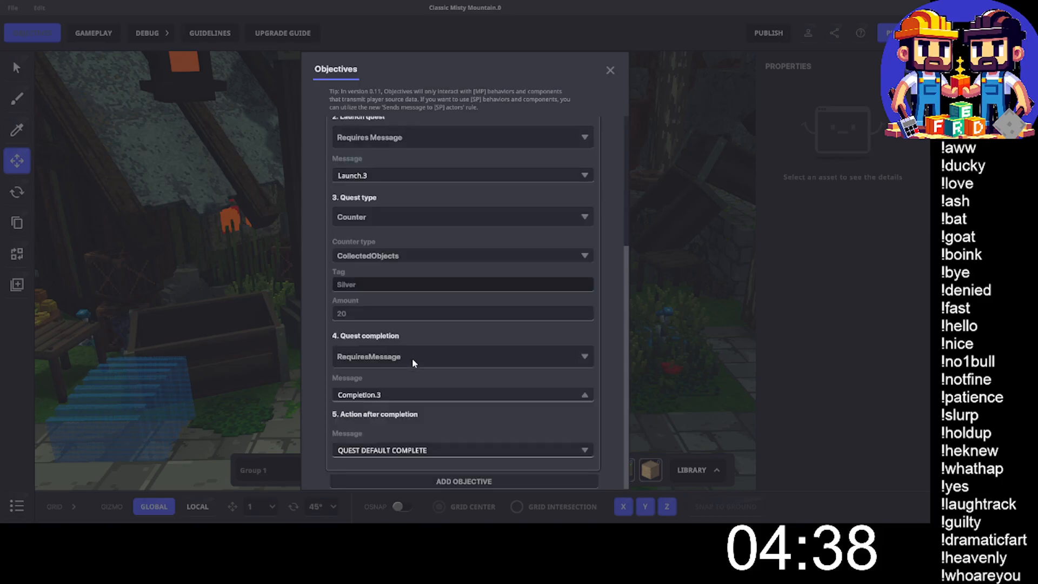
Add Action.3 as the Silver Quest's action-after-completion message and collapse the quest.
left_click(366, 451)
type("A")
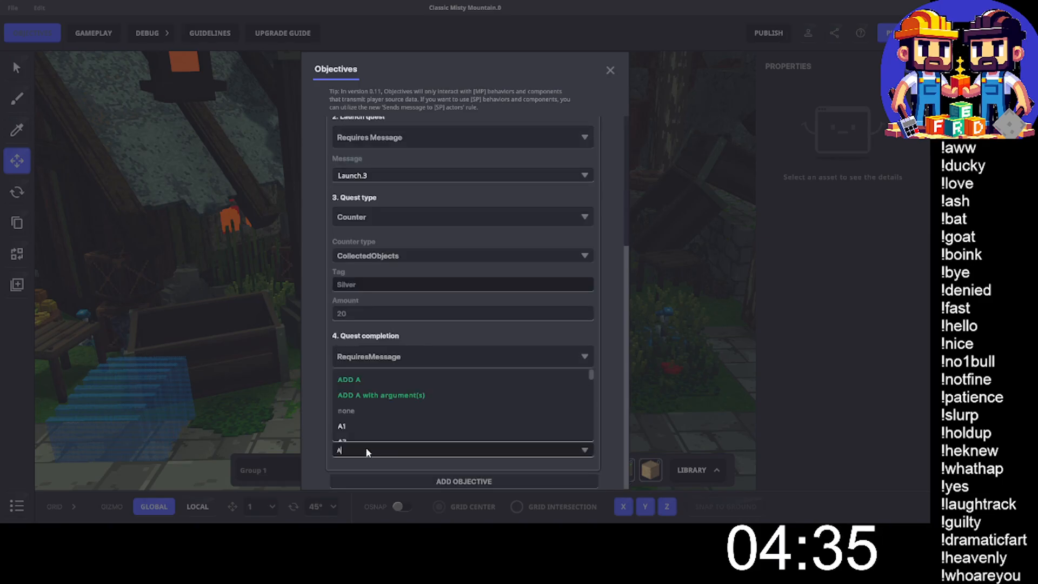
type("ction.3")
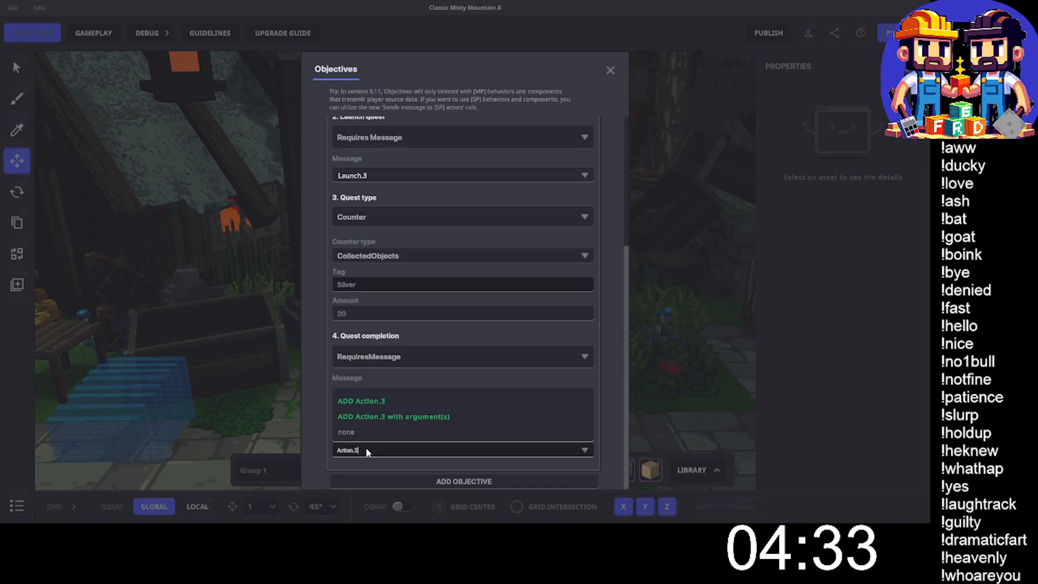
left_click(375, 389)
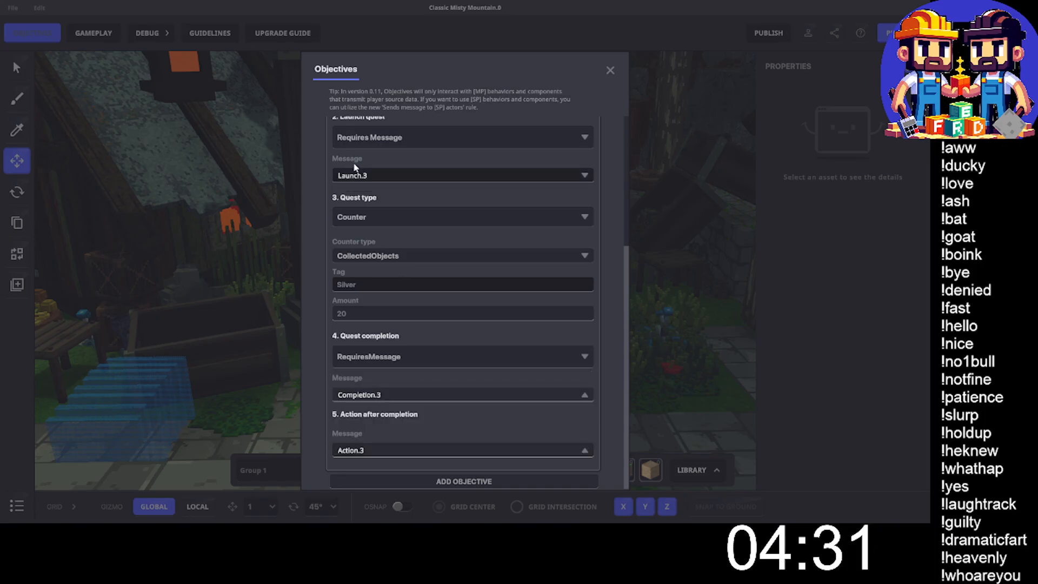
scroll(352, 173, "up", 5)
left_click(338, 173)
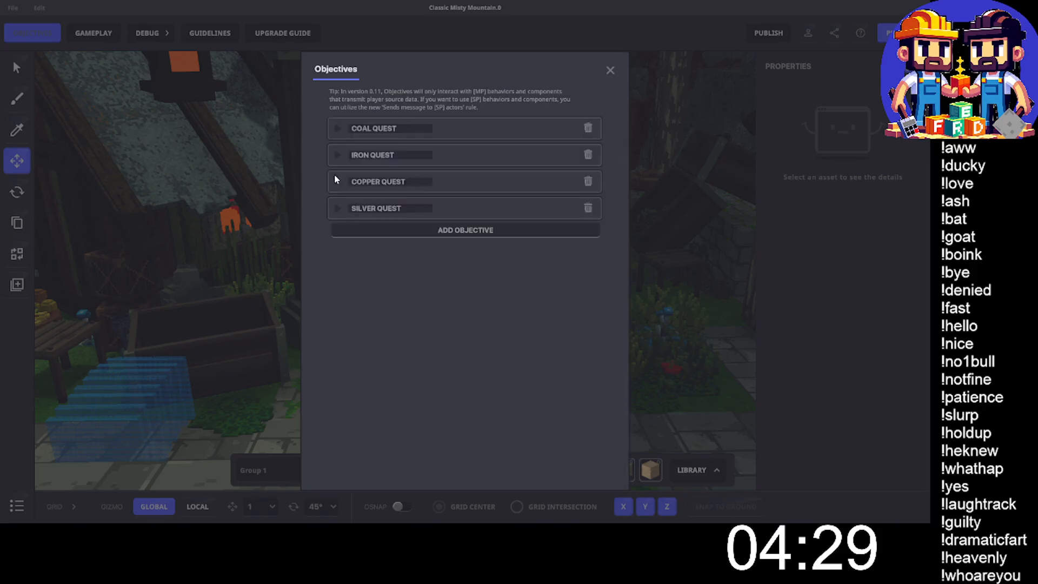
Make the Copper Quest's completion require the message Completion.2, collapse the quest and close the objectives.
left_click(336, 179)
scroll(443, 270, "down", 5)
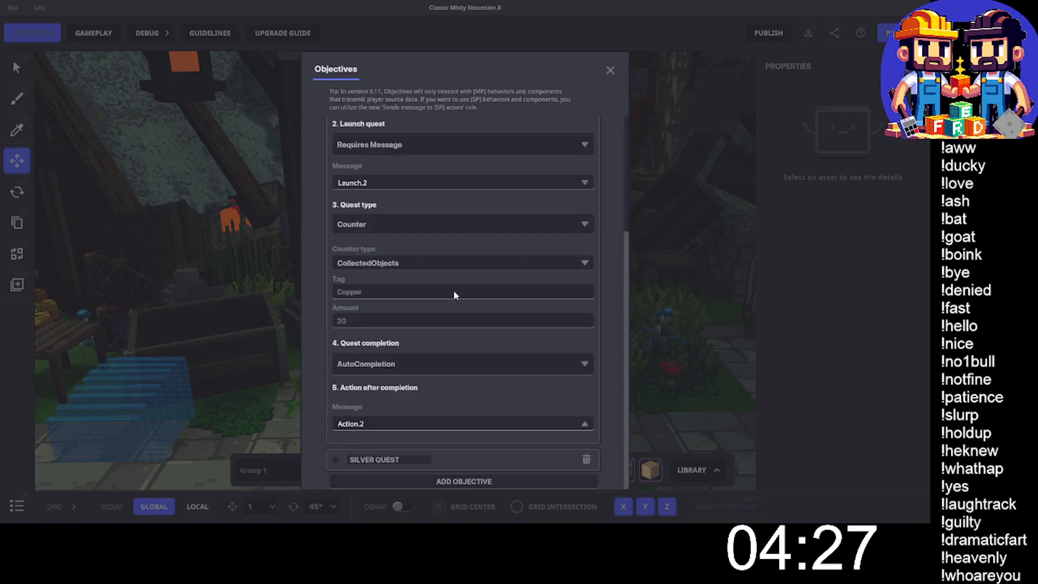
left_click(346, 363)
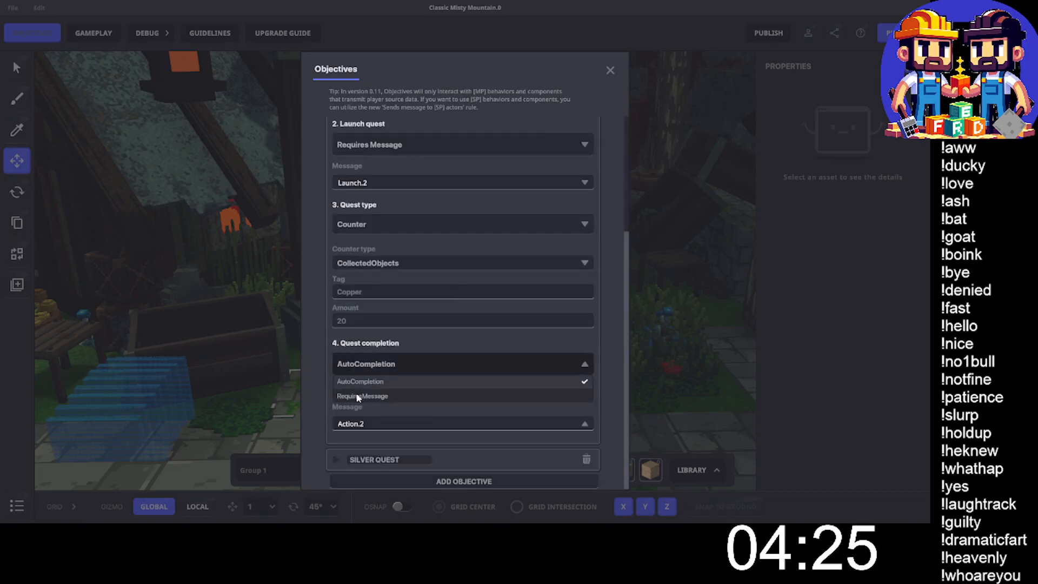
left_click(359, 394)
left_click(357, 402)
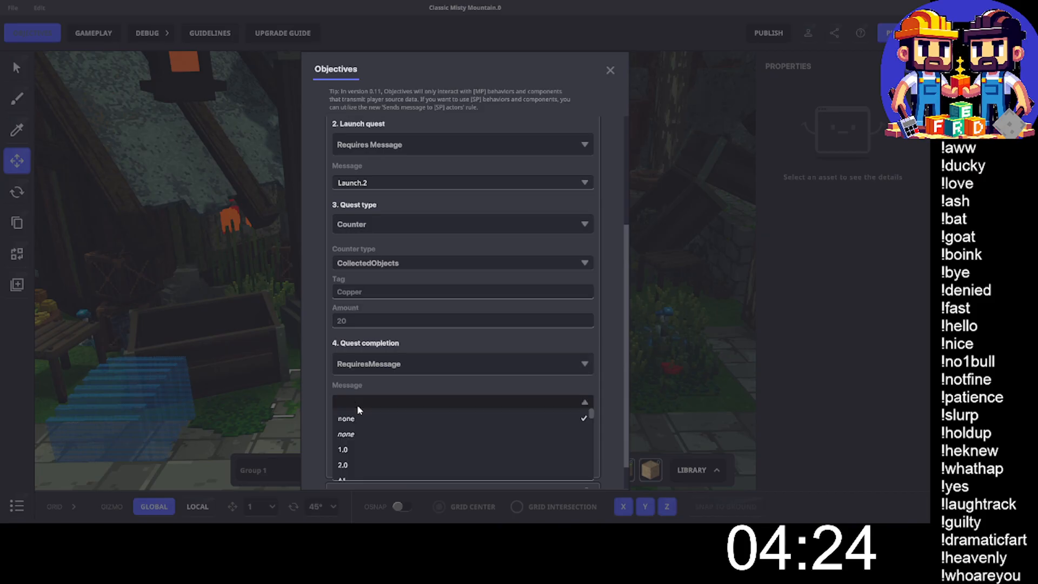
type("Complet")
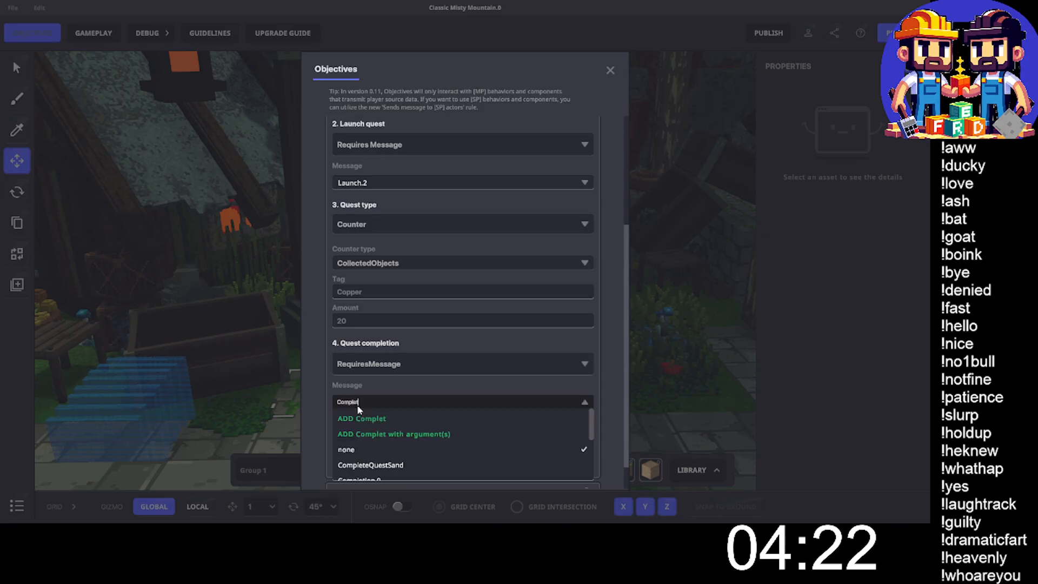
type("ion.2")
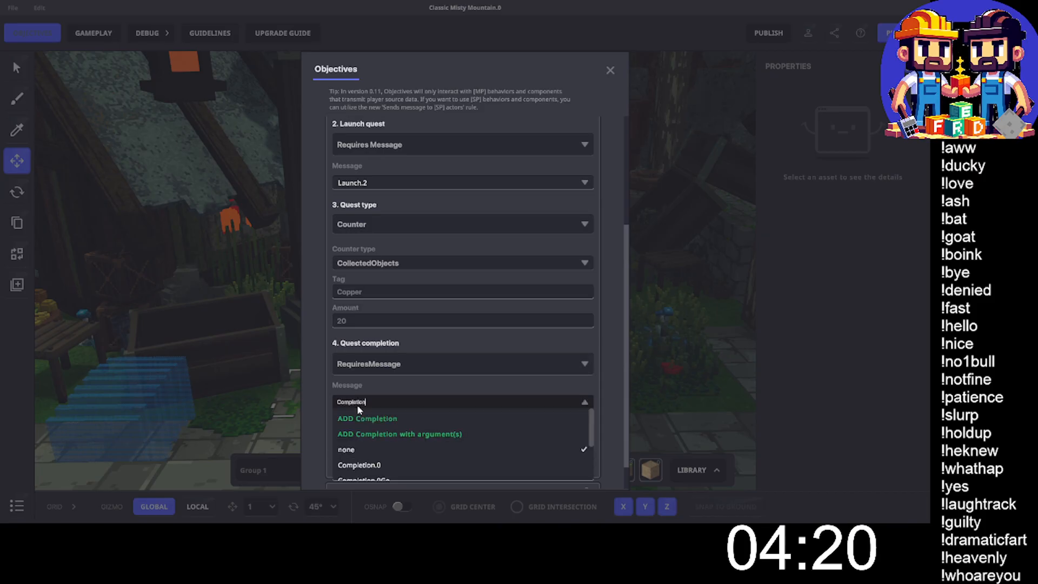
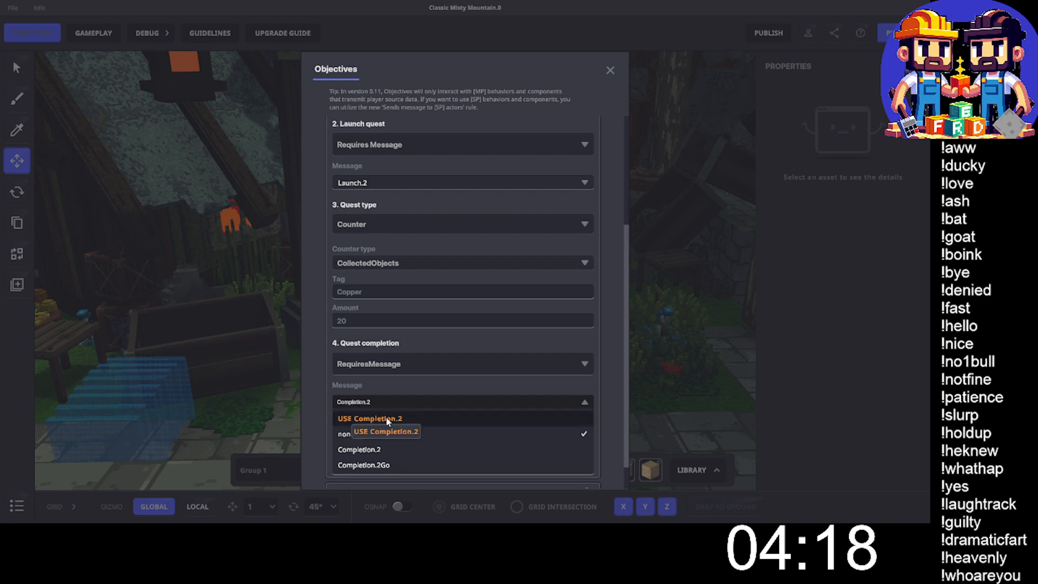
left_click(370, 419)
scroll(380, 421, "up", 3)
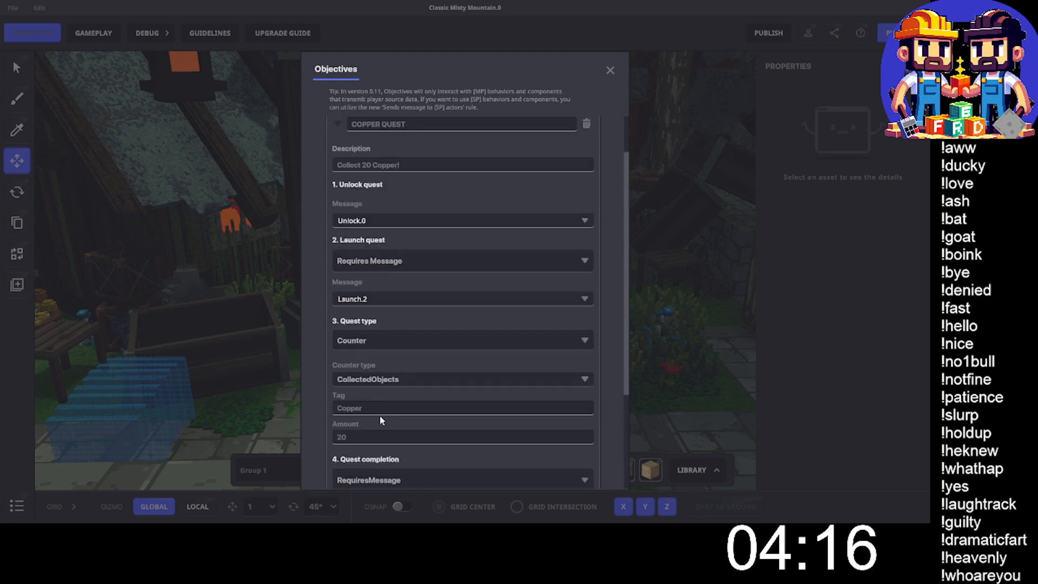
left_click(337, 178)
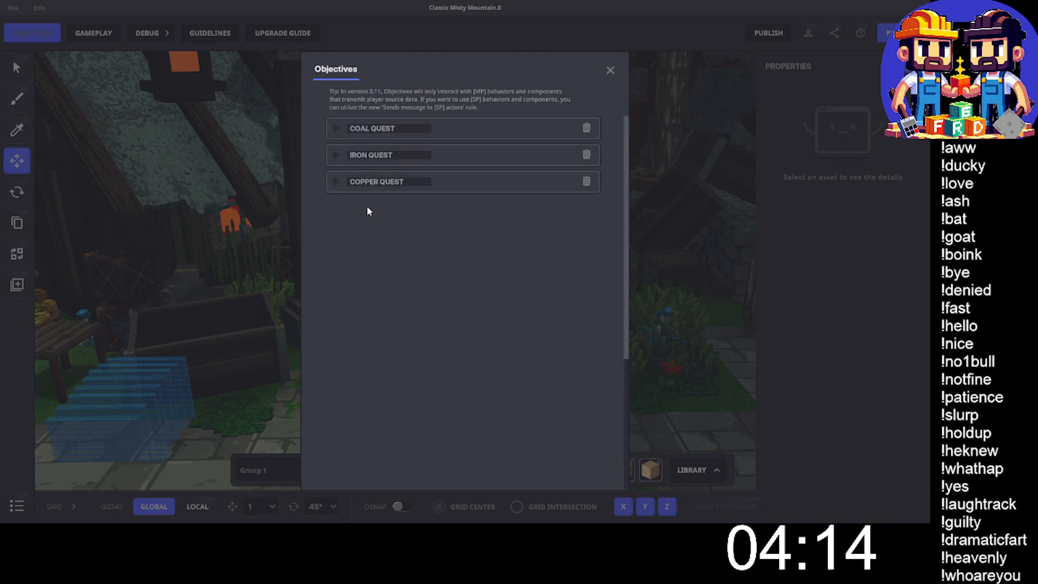
left_click(609, 71)
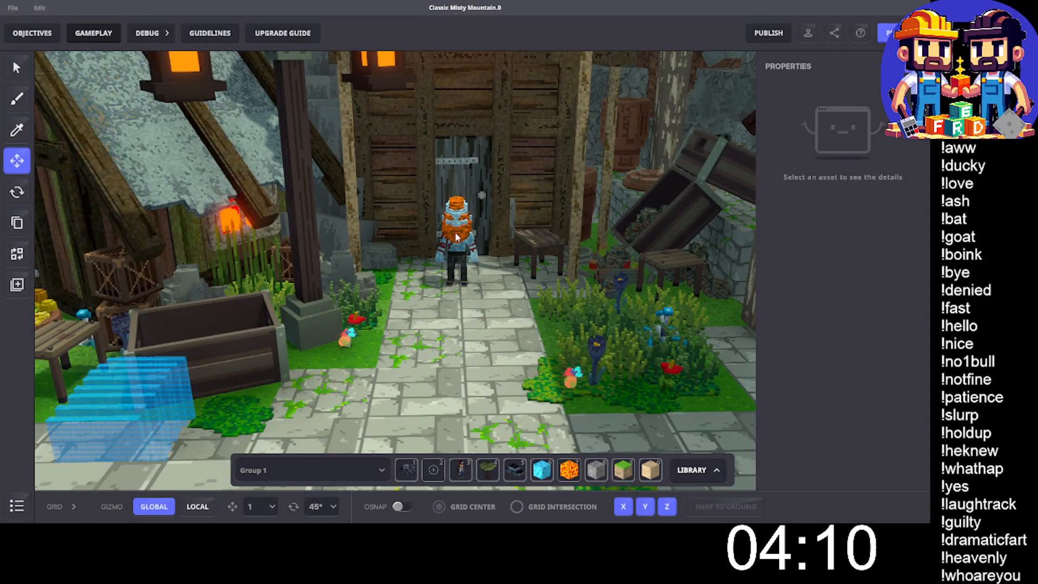
Duplicate the Launch.2 quest ruleset in the full-screen game rules and place the copy directly below the original.
left_click(93, 33)
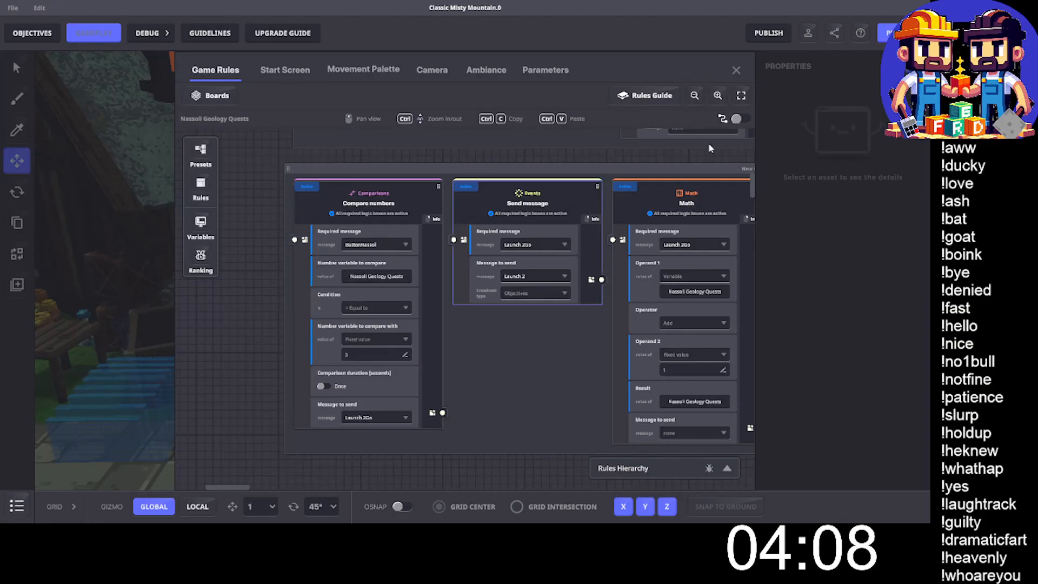
left_click(740, 96)
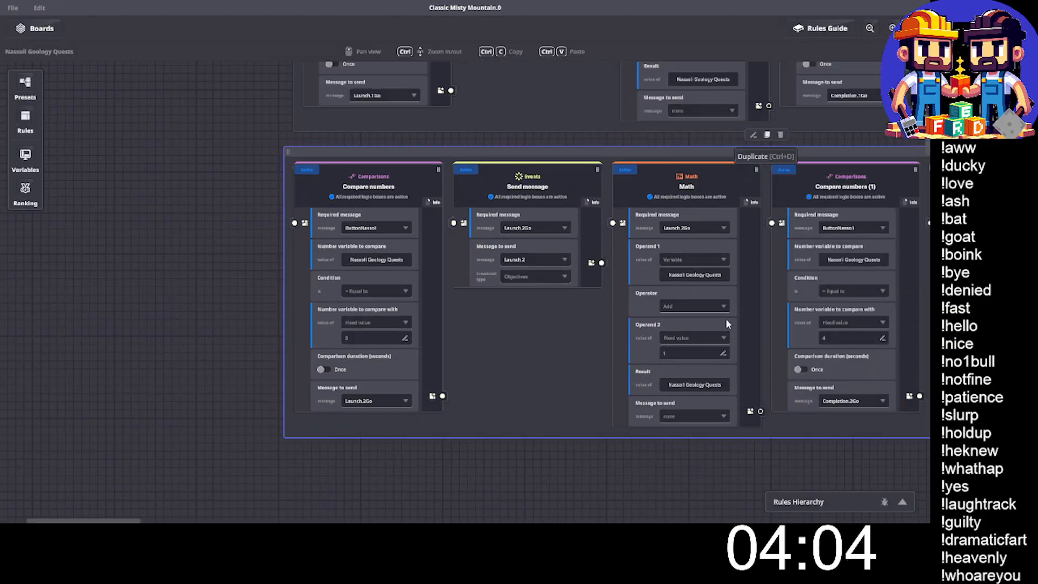
key("ctrl+d")
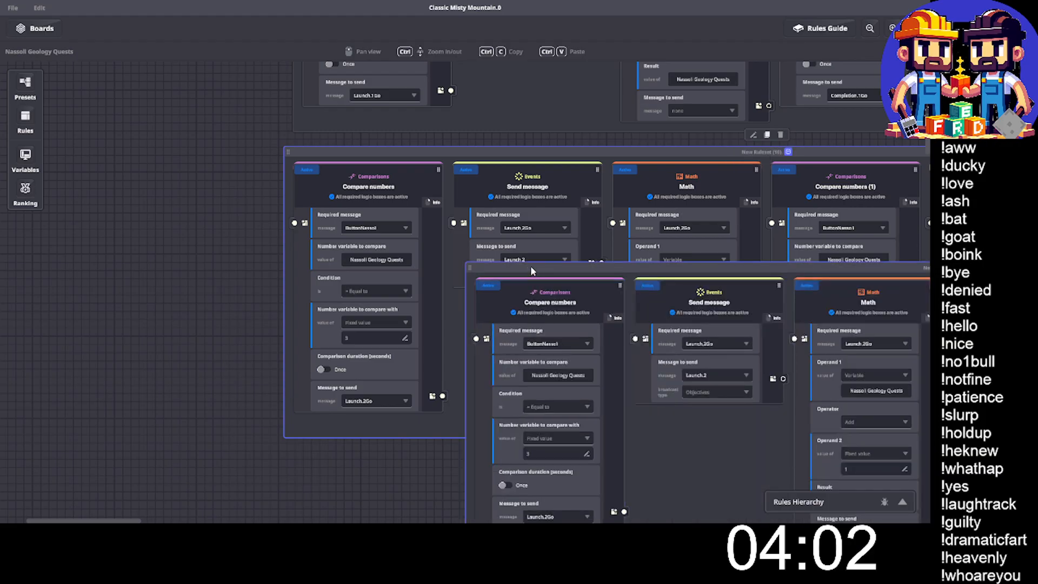
left_click_drag(416, 438, 347, 456)
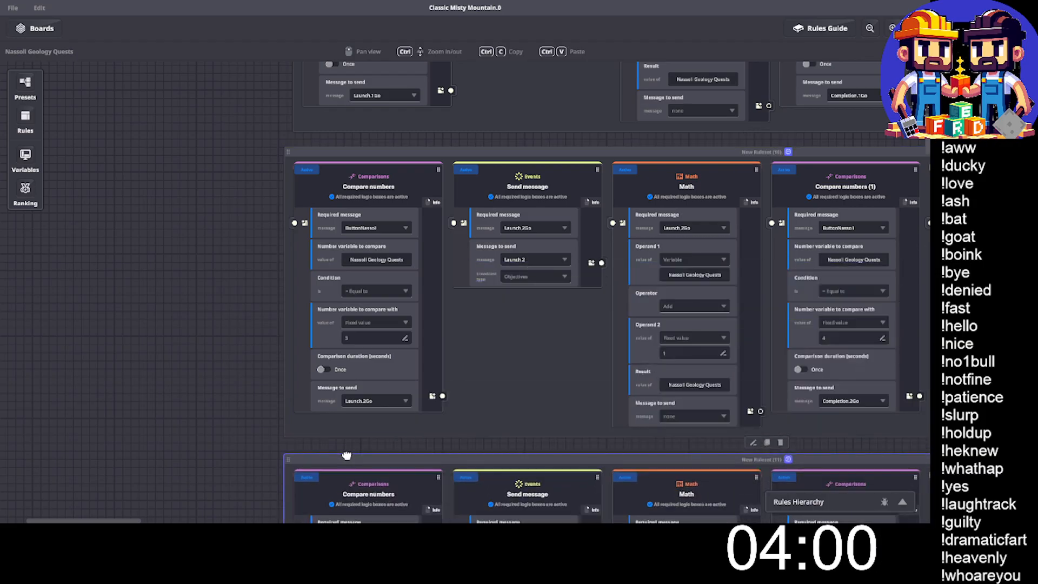
Align the Unlock.0 send-message ruleset with the upper edge of the Launch.0 quest ruleset.
scroll(496, 366, "up", 7)
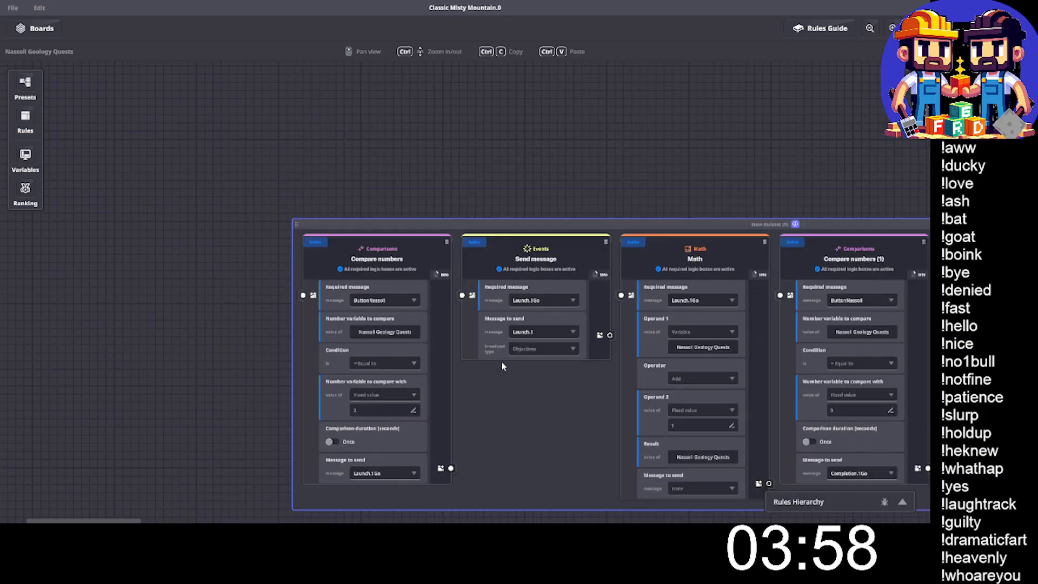
scroll(505, 361, "up", 4)
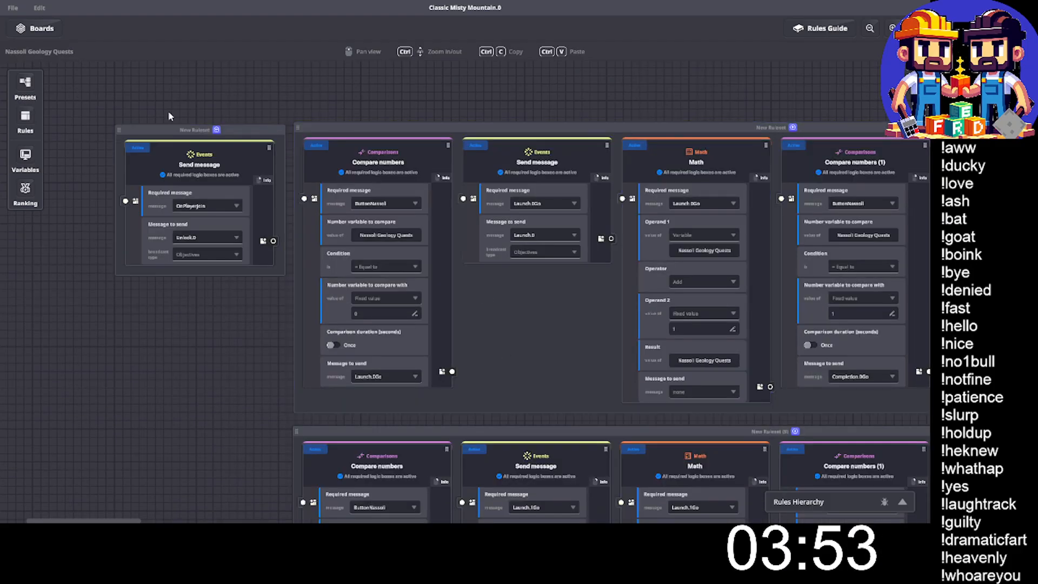
left_click_drag(194, 131, 198, 129)
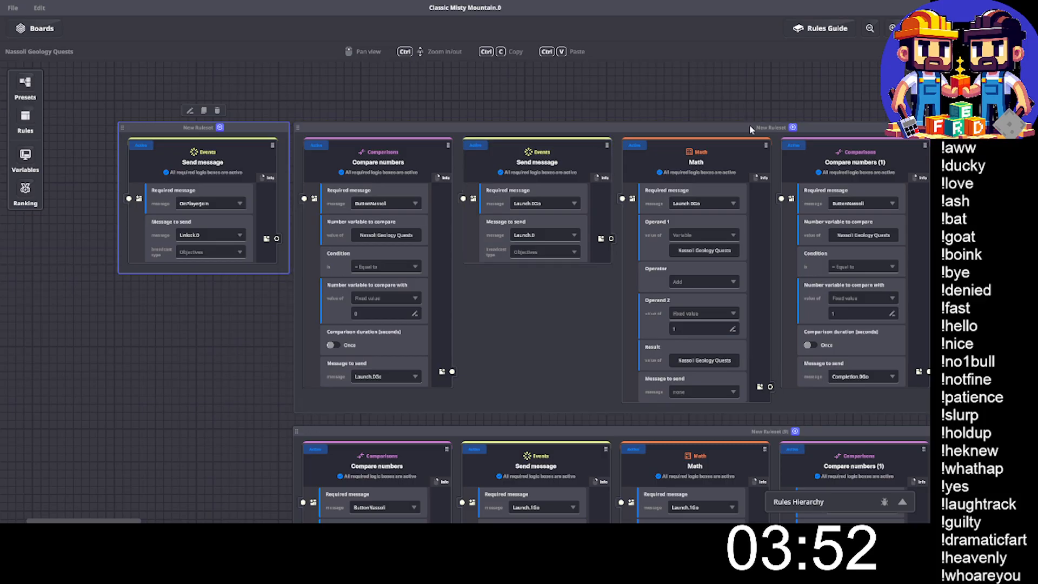
Rename the duplicated ruleset as Silver Quest.
scroll(757, 255, "down", 3)
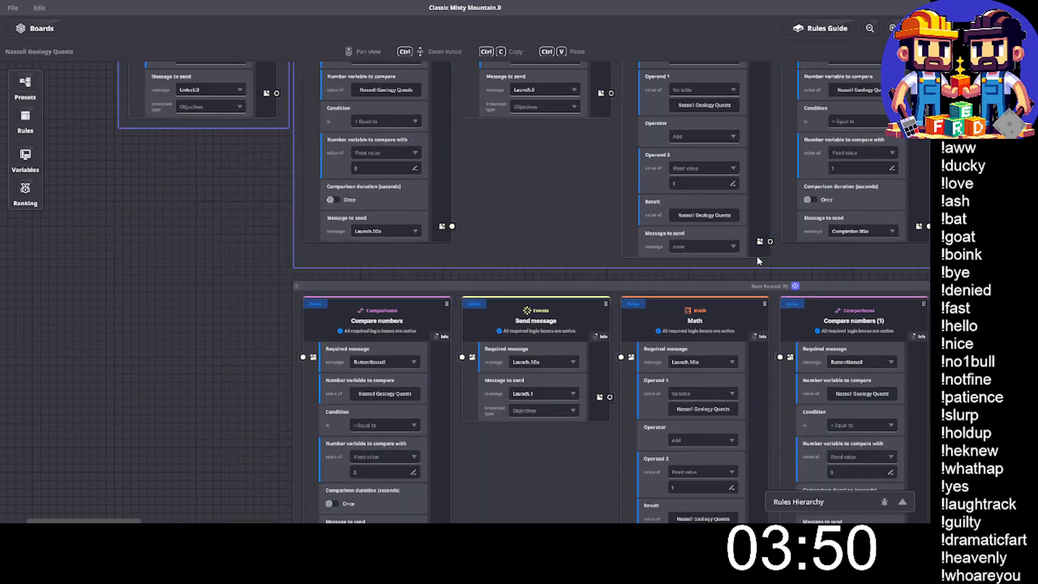
scroll(756, 294, "down", 3)
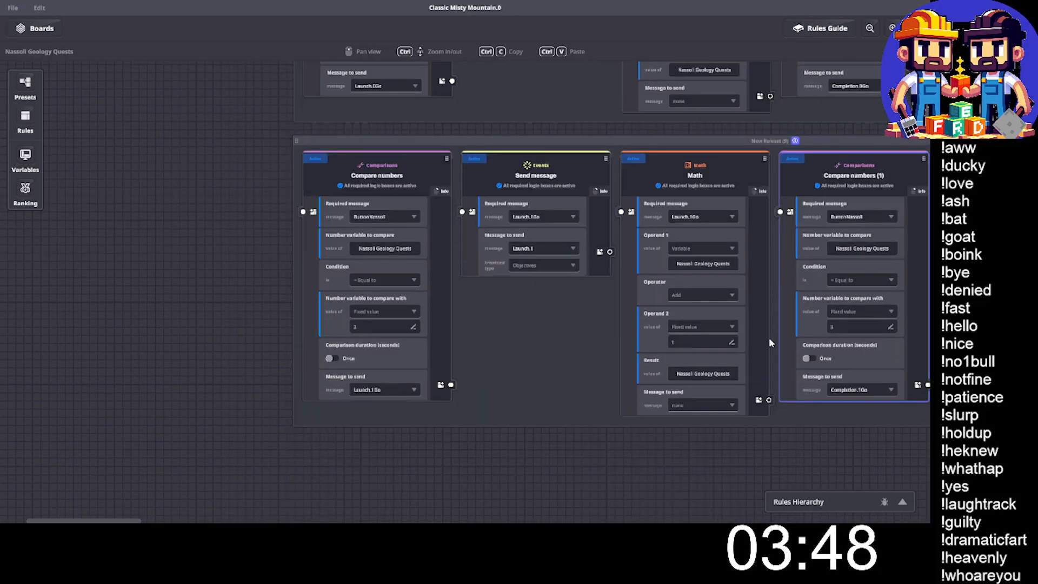
scroll(770, 341, "down", 9)
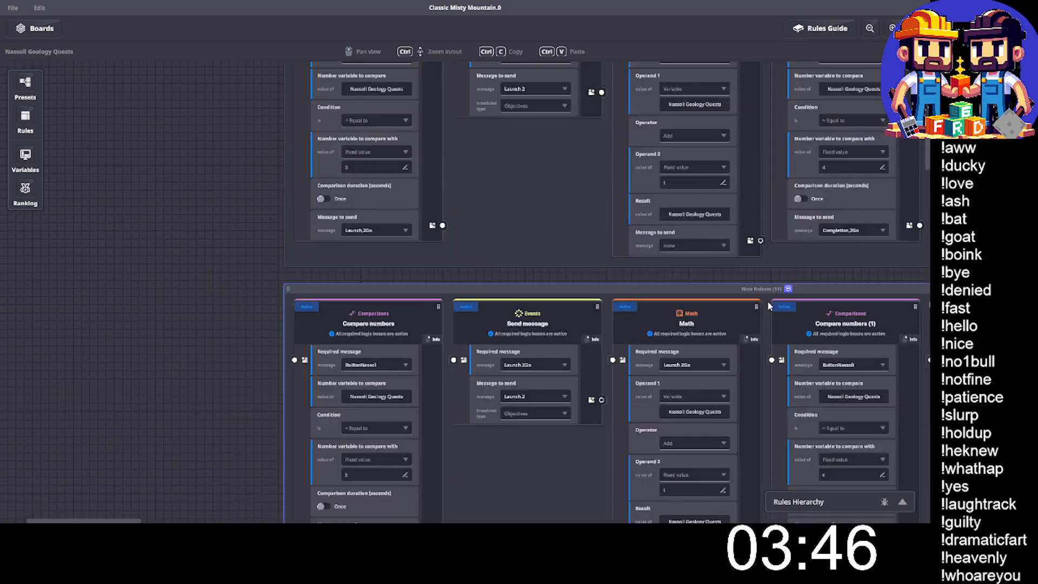
scroll(767, 300, "down", 2)
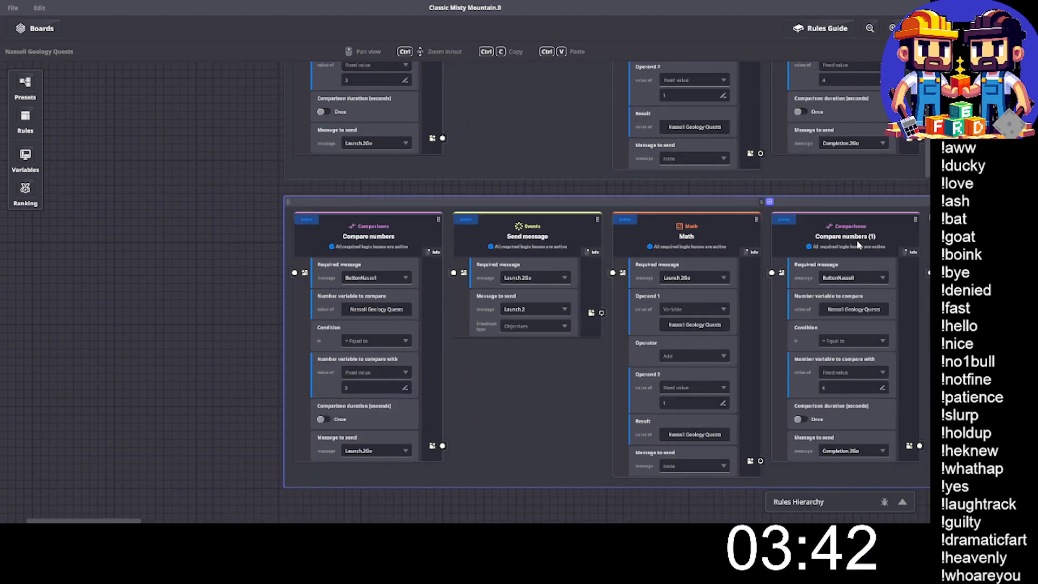
type("Silver Quest")
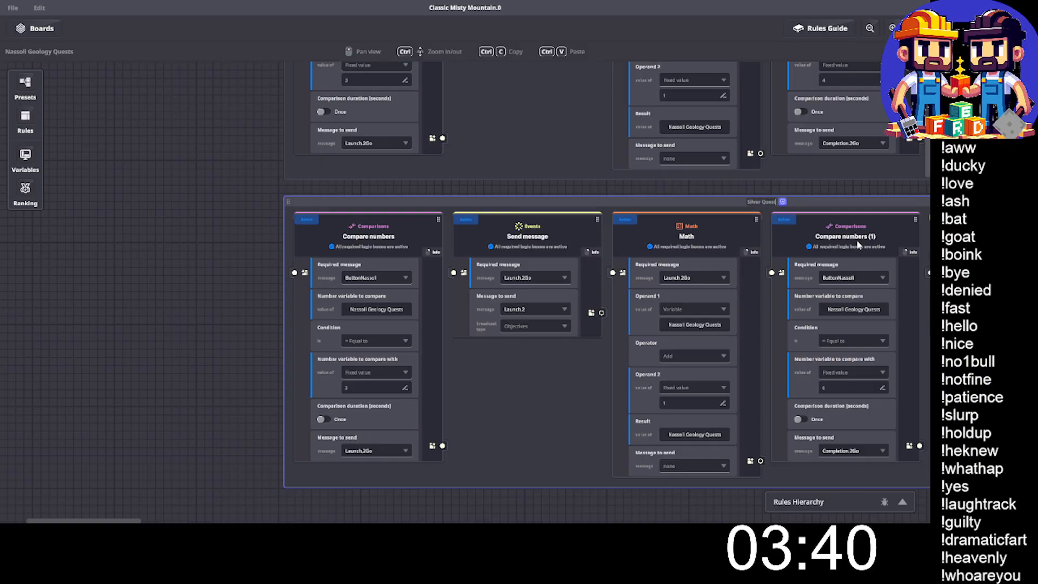
left_click(223, 289)
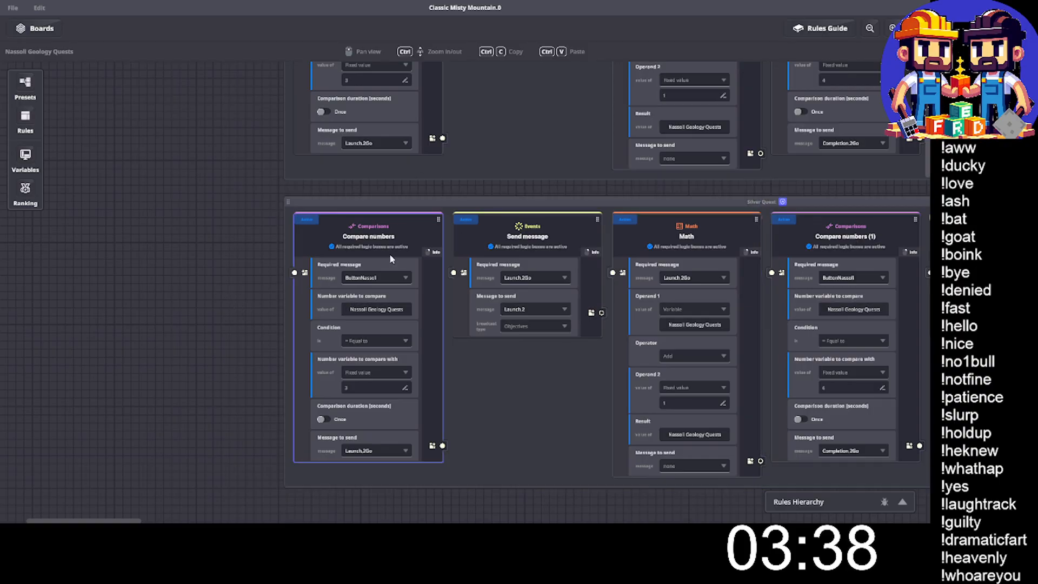
Set the fixed value of the launch comparison in the Silver Quest ruleset to 5.
scroll(263, 300, "down", 1)
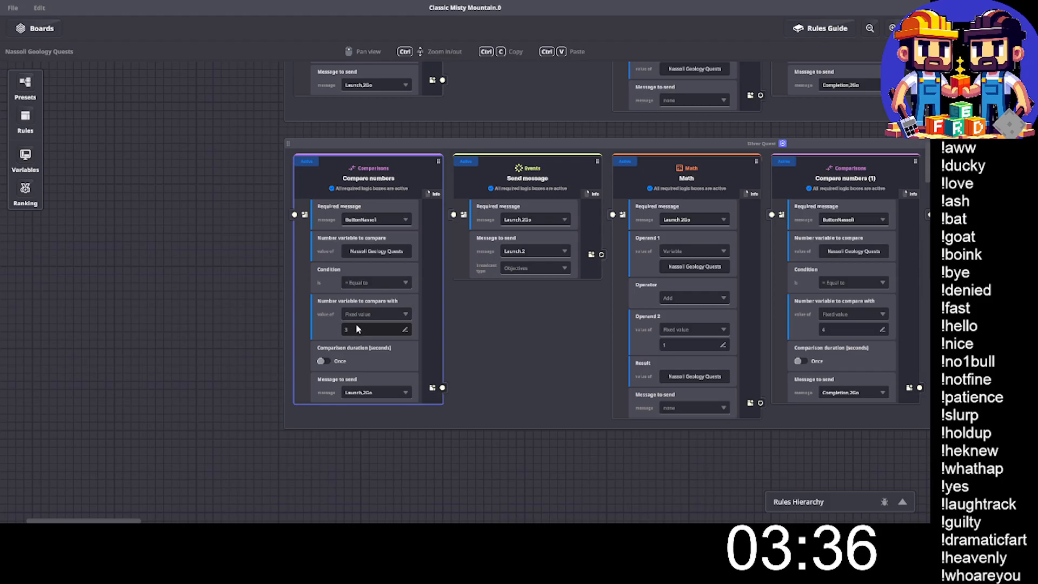
left_click(357, 328)
key("BackSpace")
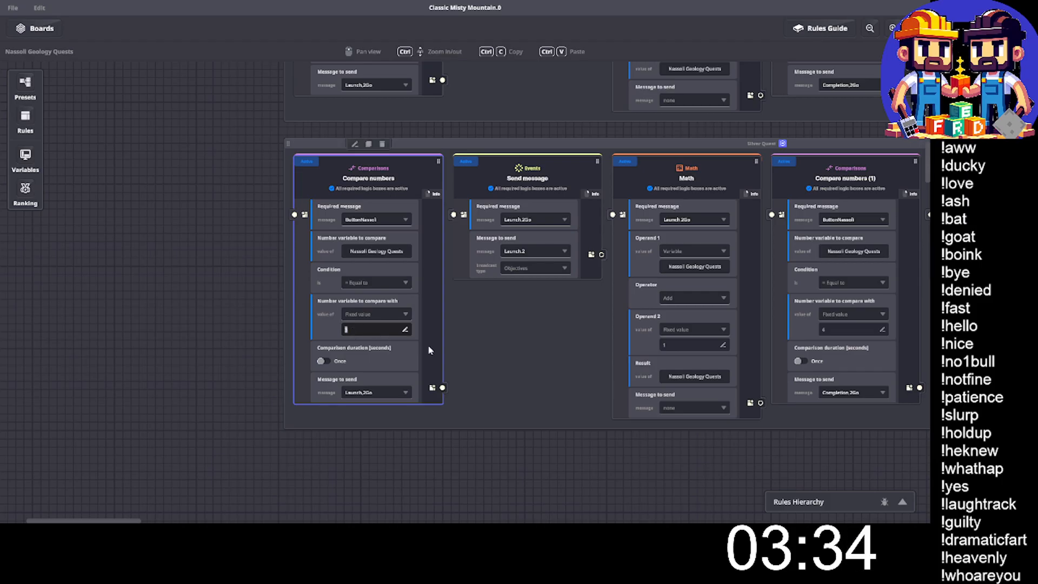
type("5")
left_click(202, 282)
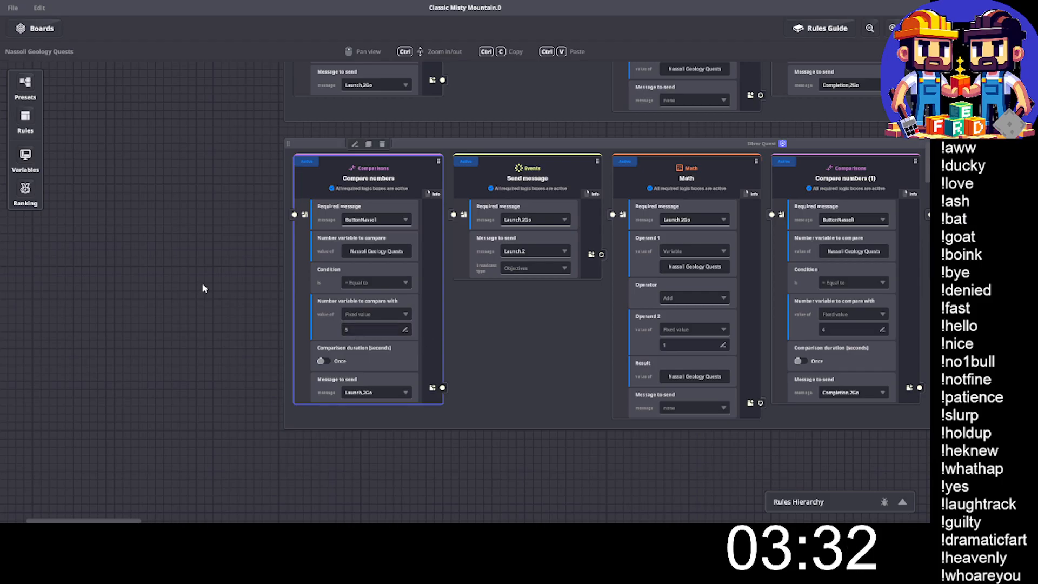
Set the launch and completion comparisons in the ruleset above Silver Quest to the fixed values 4 and 5.
scroll(208, 281, "up", 3)
scroll(210, 282, "up", 2)
middle_click_drag(665, 229, 479, 415)
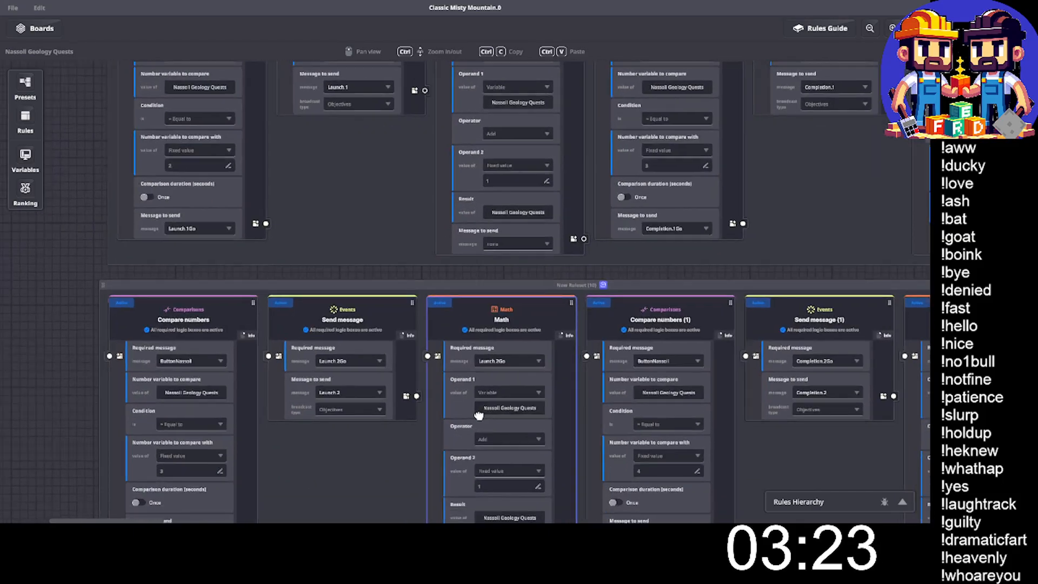
left_click(176, 472)
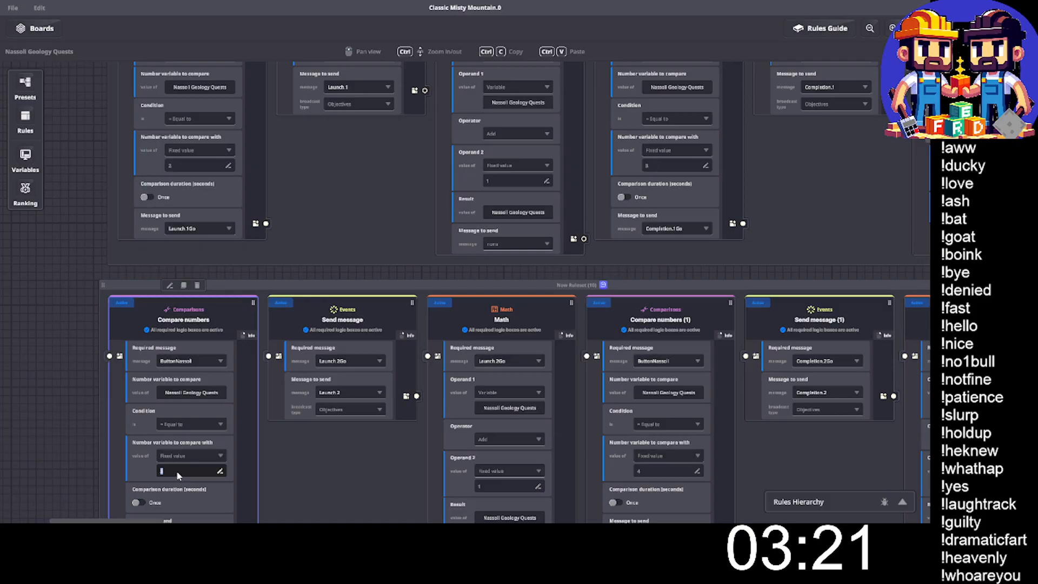
type("4")
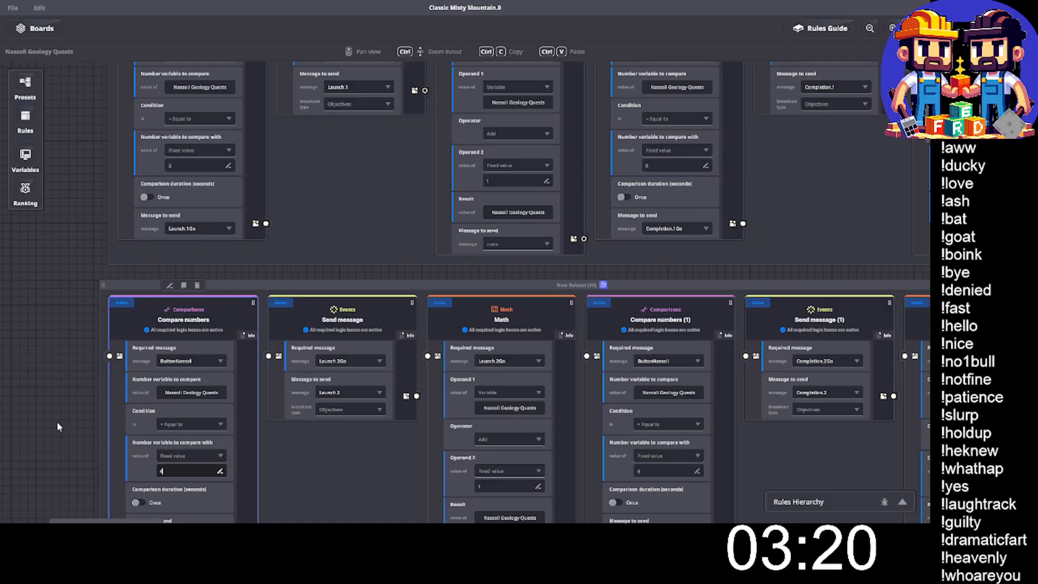
left_click(657, 473)
Set the launch comparison in the Silver Quest ruleset to 6 and the completion comparison to 7.
middle_click_drag(671, 422, 795, 30)
left_click(341, 382)
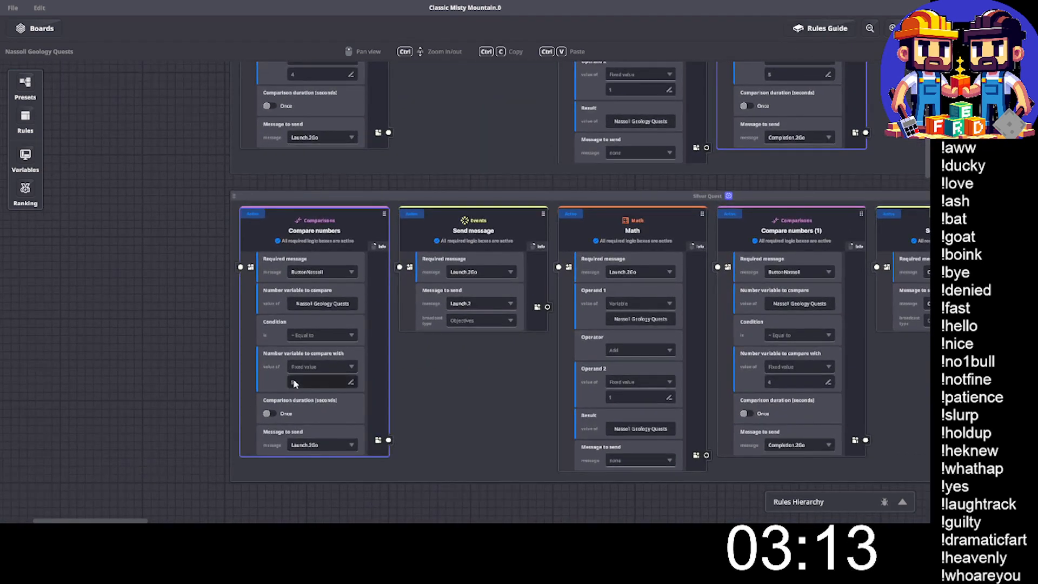
type("6")
left_click(770, 381)
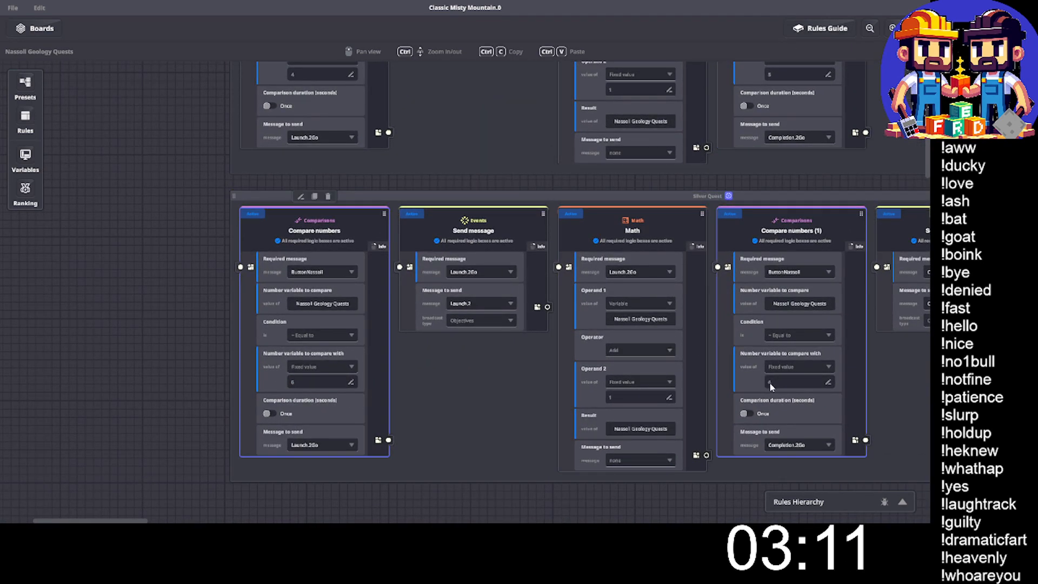
type("7")
left_click(153, 319)
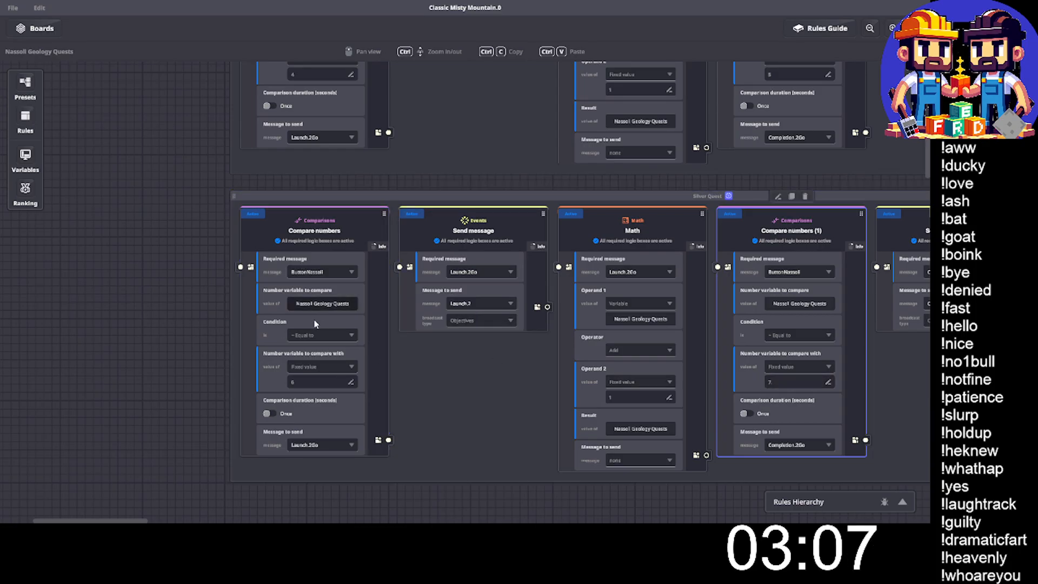
Create the message Launch.3Go as the message sent by the launch comparison in the Silver Quest ruleset.
left_click(324, 445)
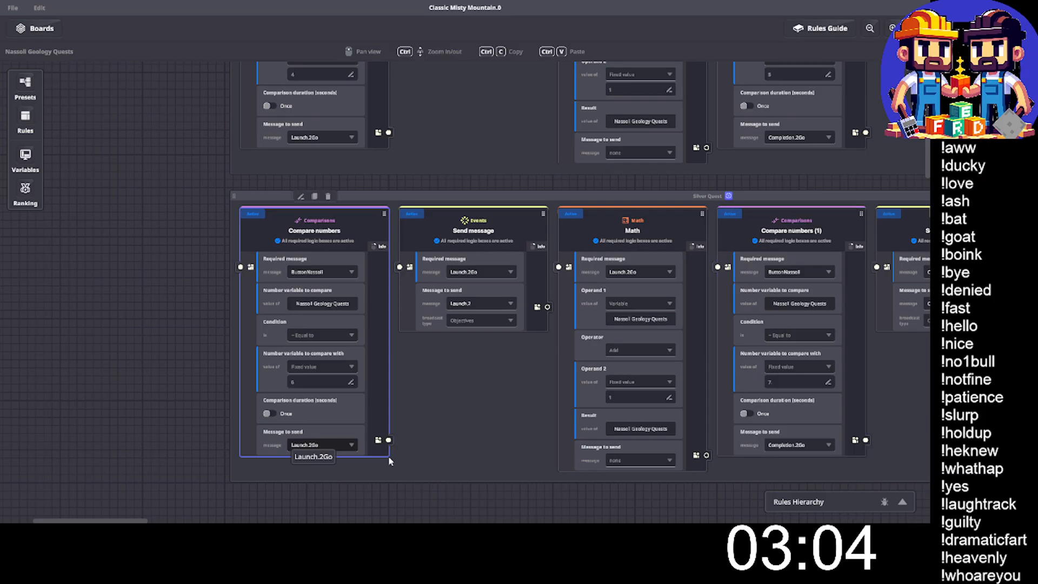
type("Launc")
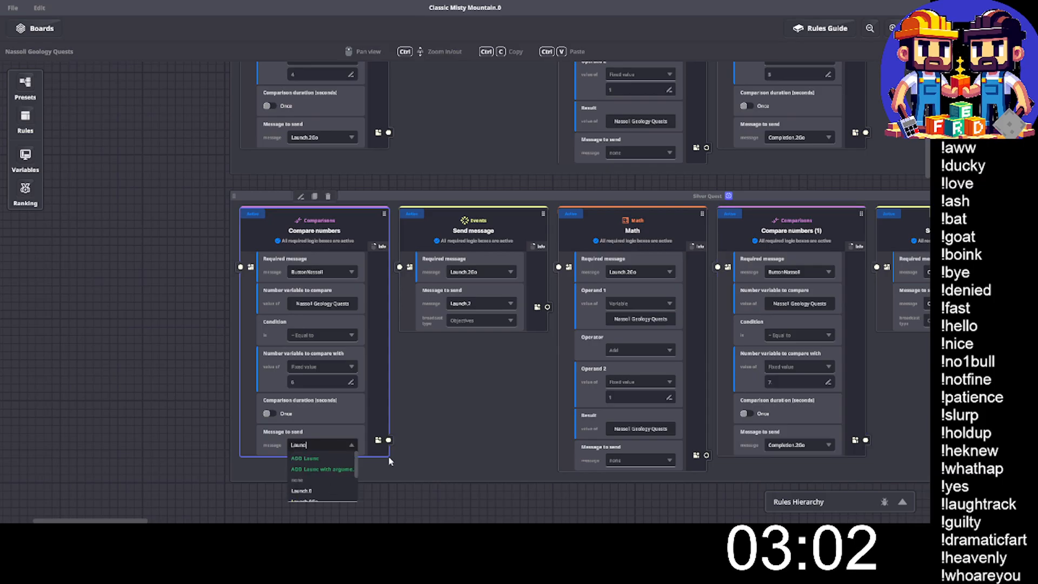
type("h.3Go")
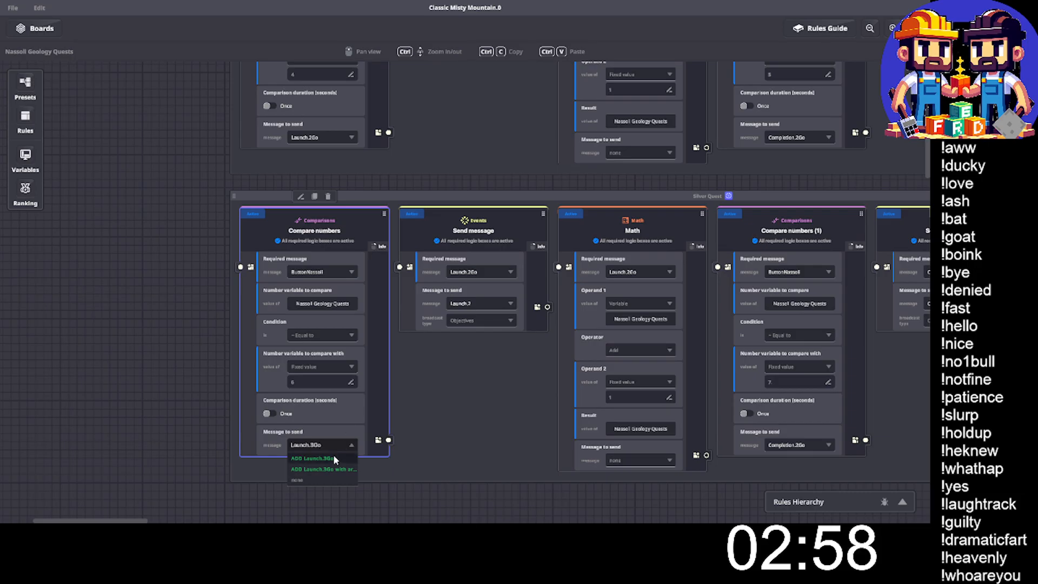
Set the launch Send message rule in the Silver Quest ruleset to require Launch.3Go and send Launch.3.
left_click(443, 272)
left_click(462, 272)
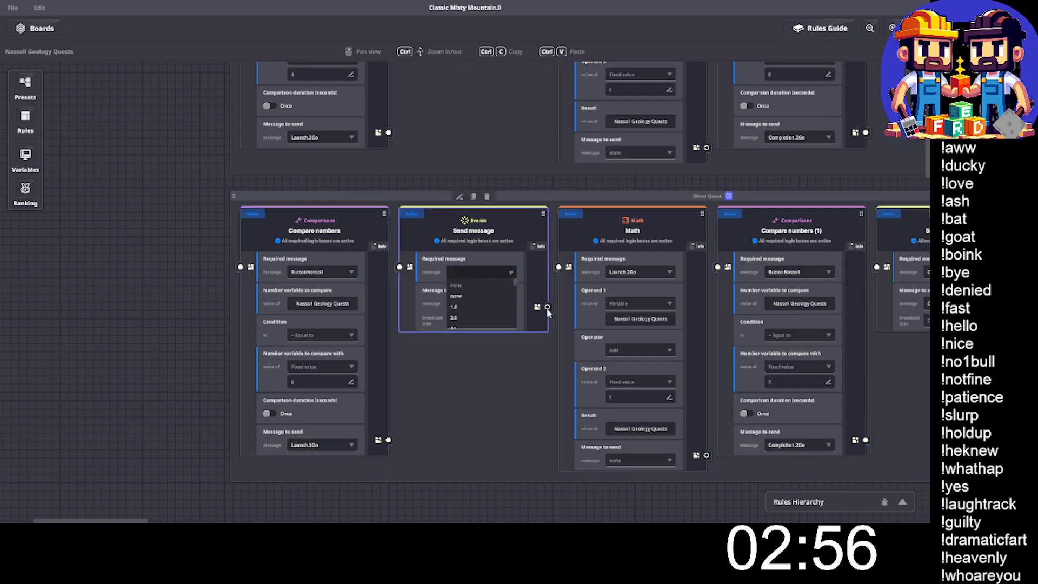
type("h.3g")
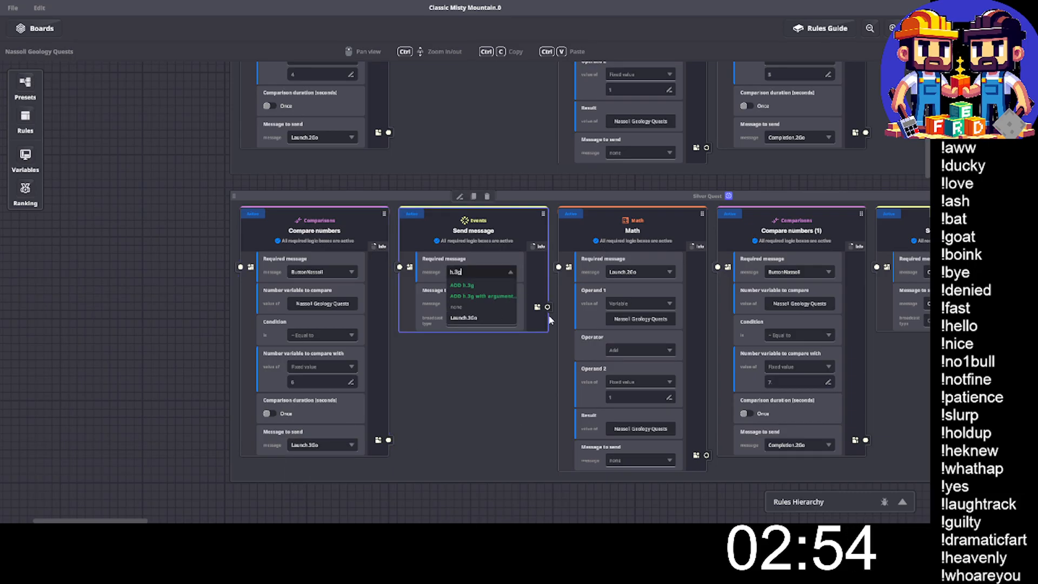
left_click(494, 318)
left_click(481, 304)
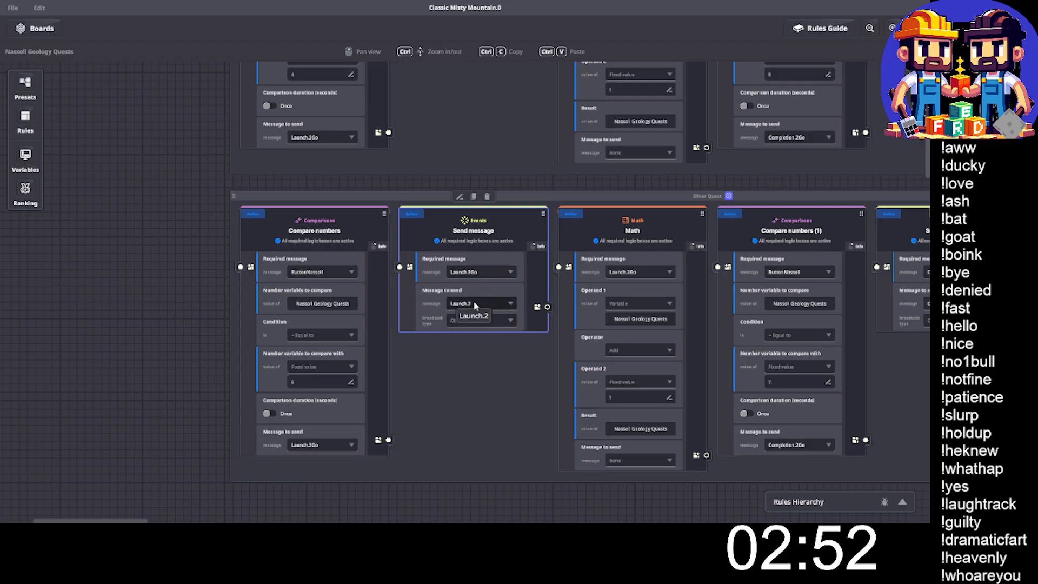
type("Lau")
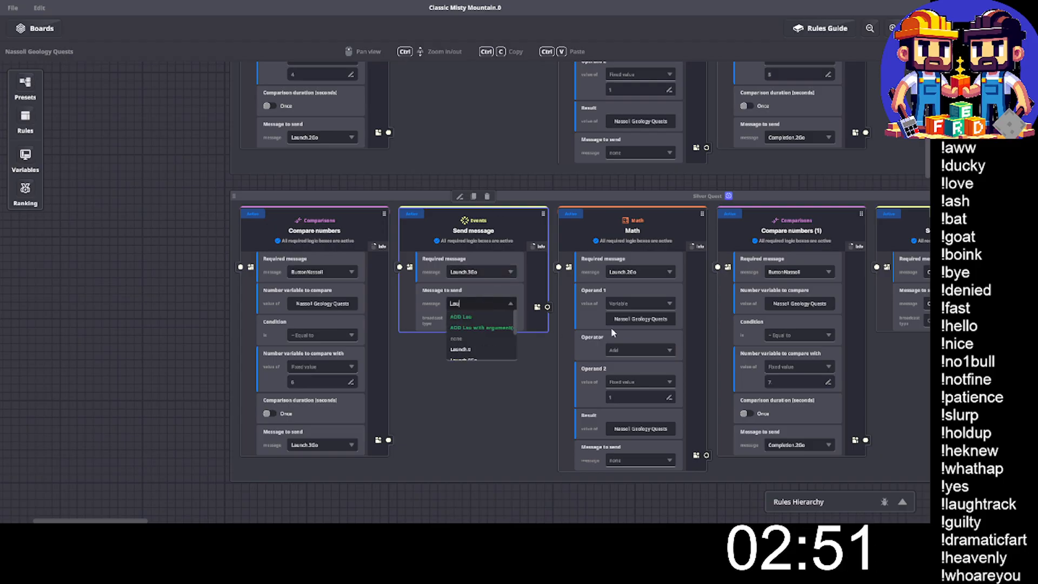
type("nch.3")
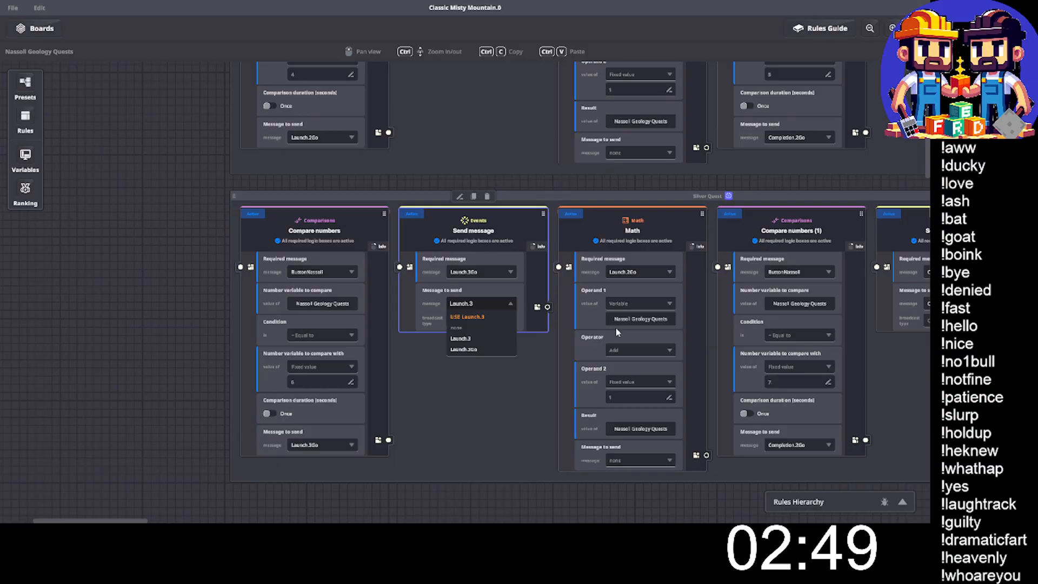
left_click(468, 317)
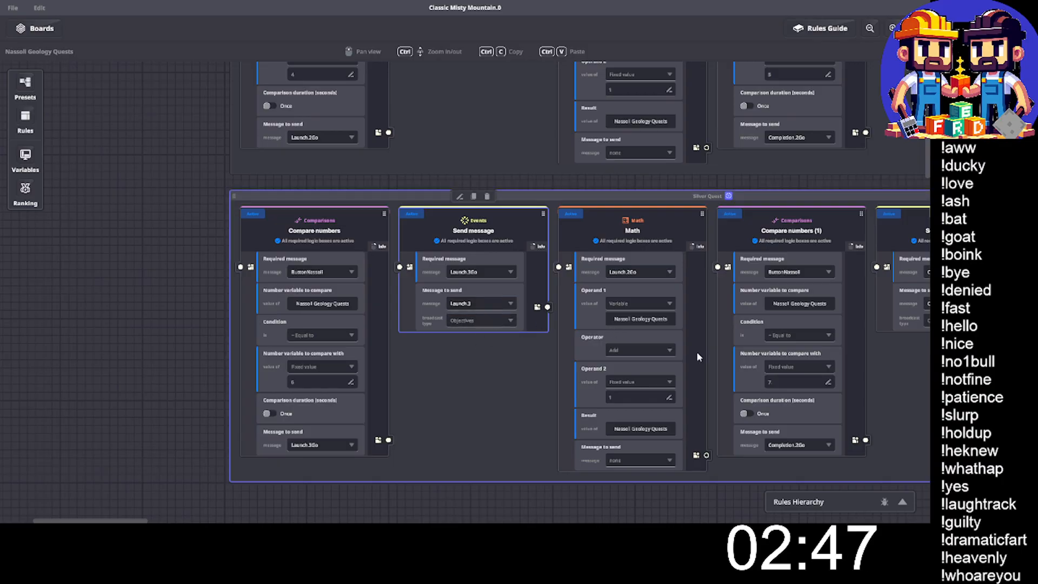
Set the required message of the launch Math rule in the Silver Quest ruleset to Launch.3Go.
left_click(640, 274)
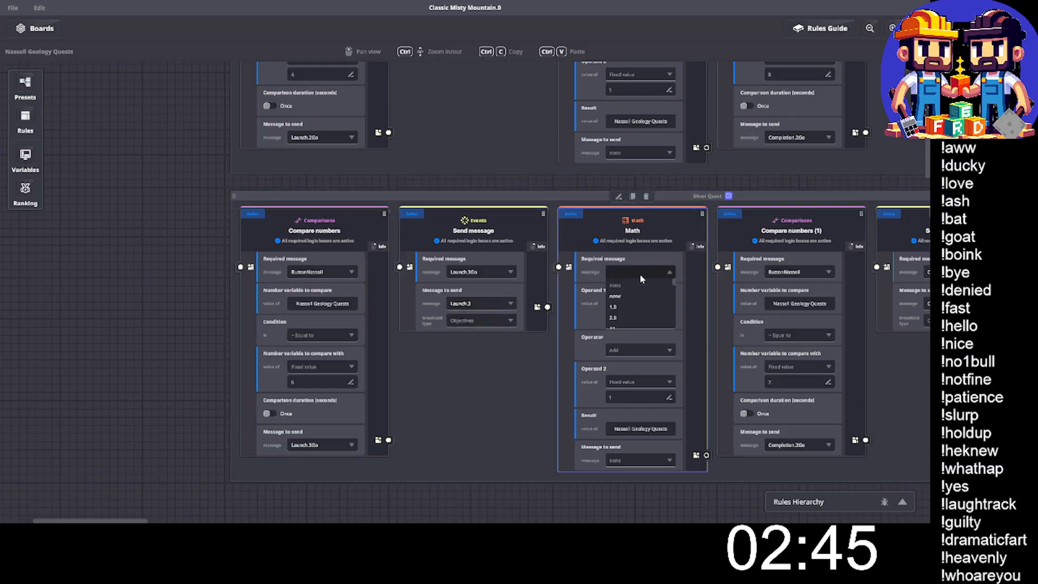
type("h.3g")
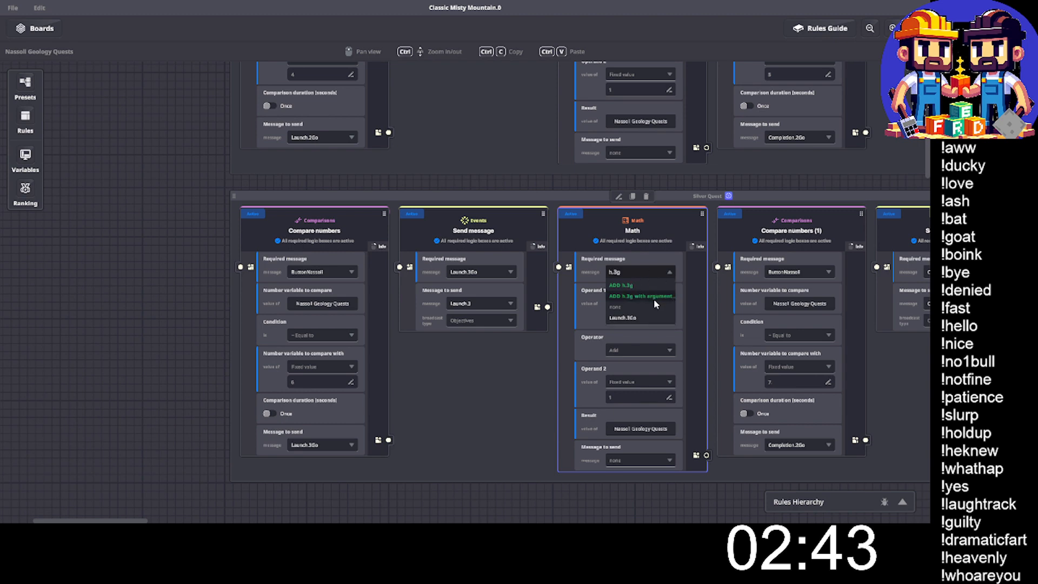
left_click(644, 318)
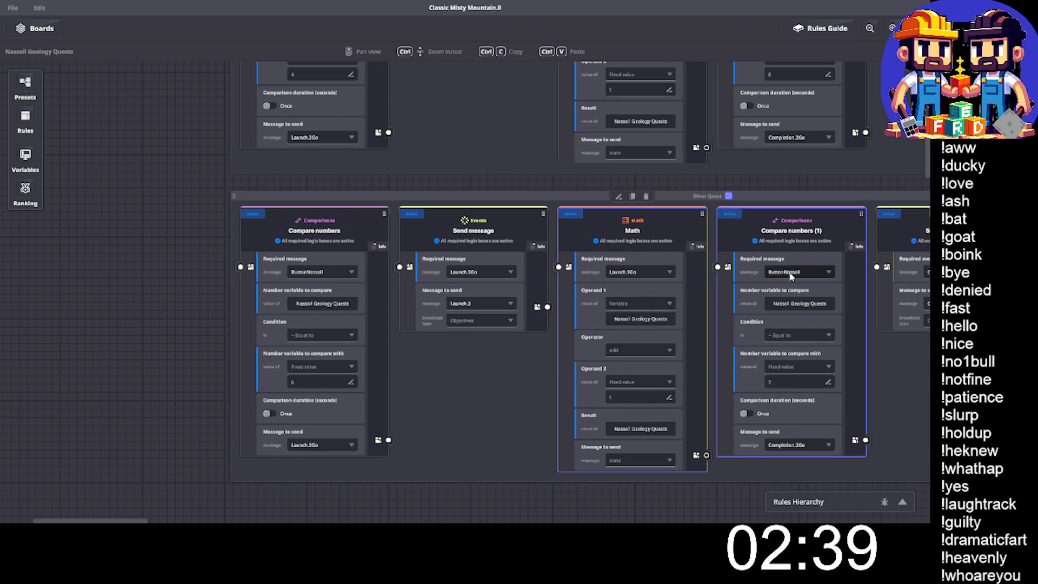
Create the message Completion.3Go as the message sent by the completion comparison in the Silver Quest ruleset.
middle_click_drag(763, 303, 708, 292)
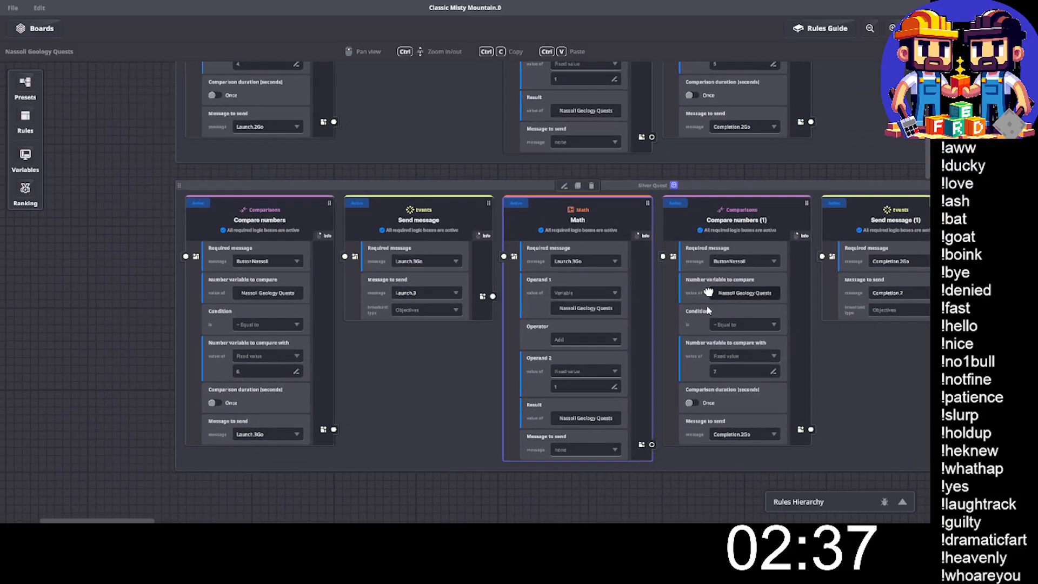
left_click(752, 433)
type("C")
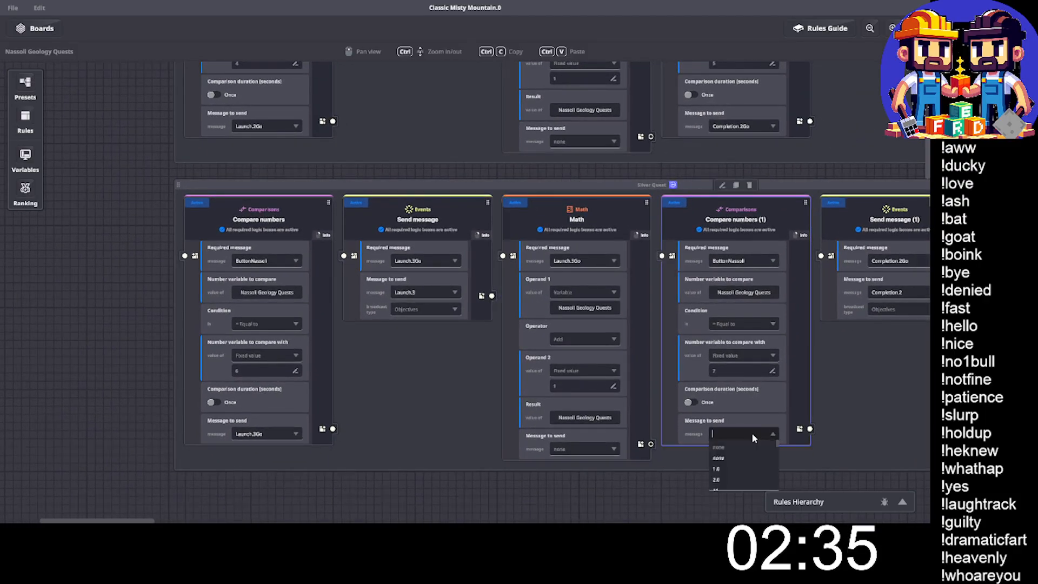
type("o")
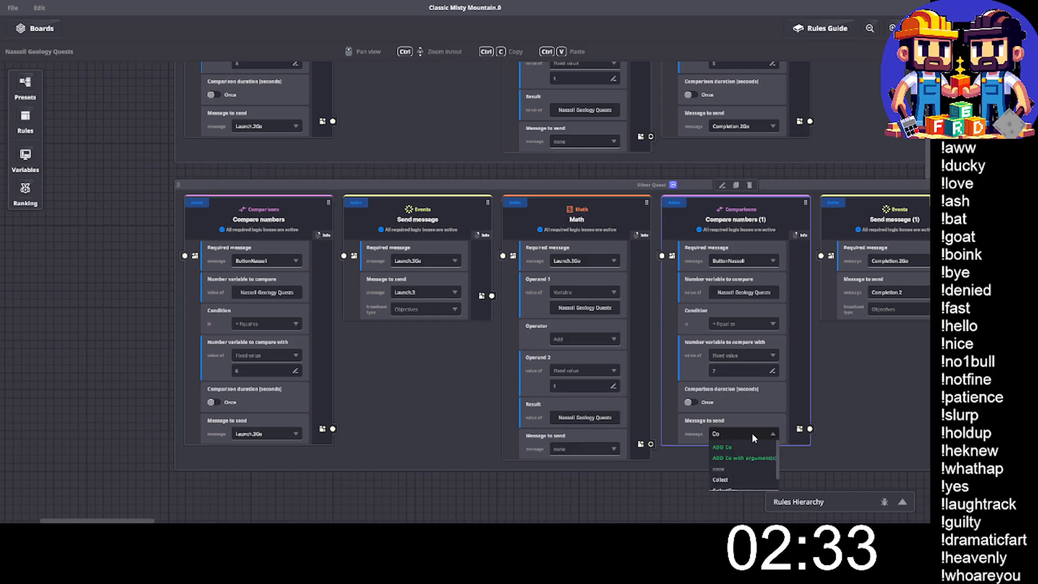
type("mpletion.")
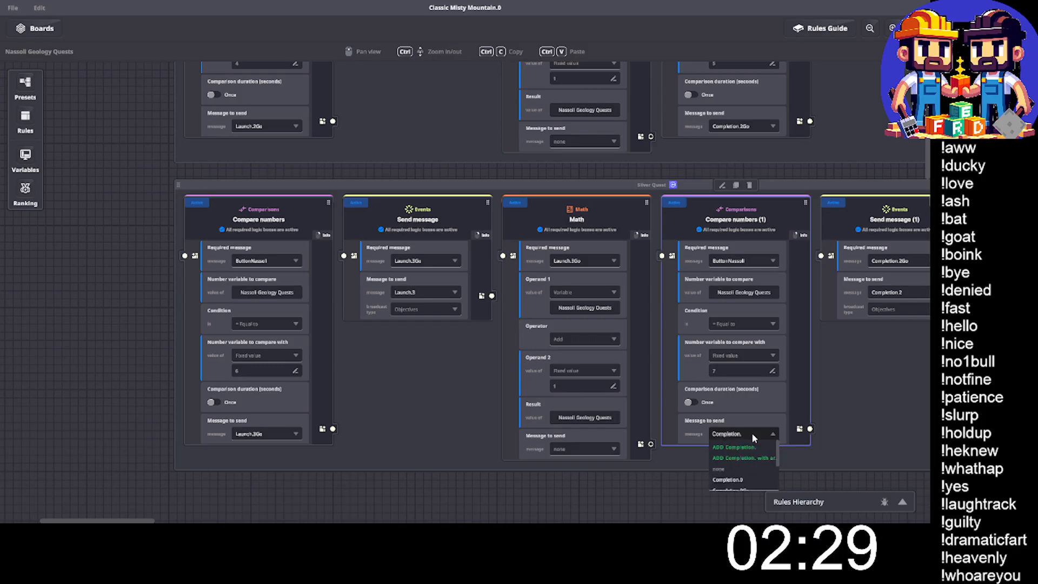
type("3Go")
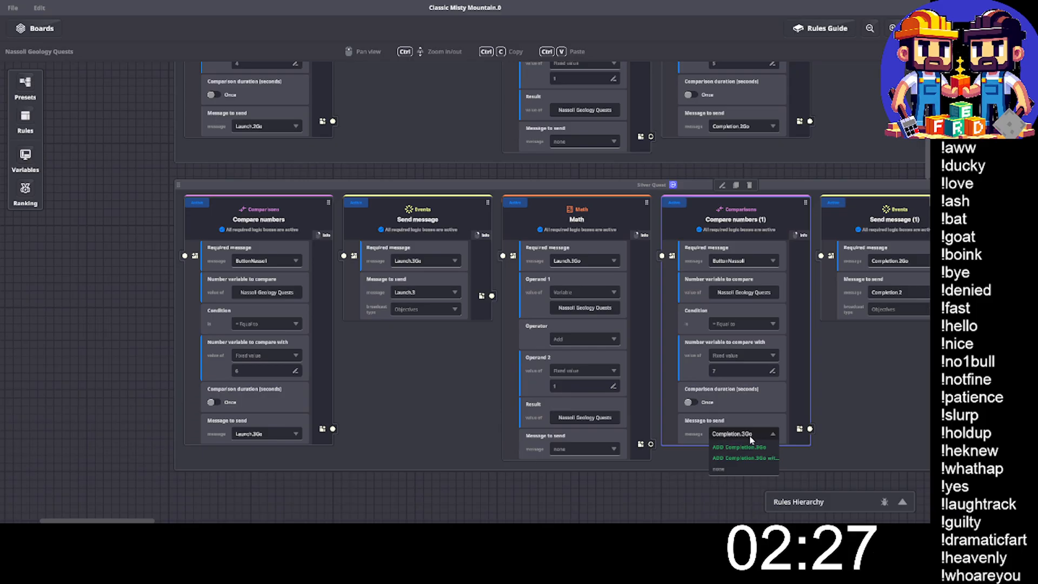
left_click(740, 448)
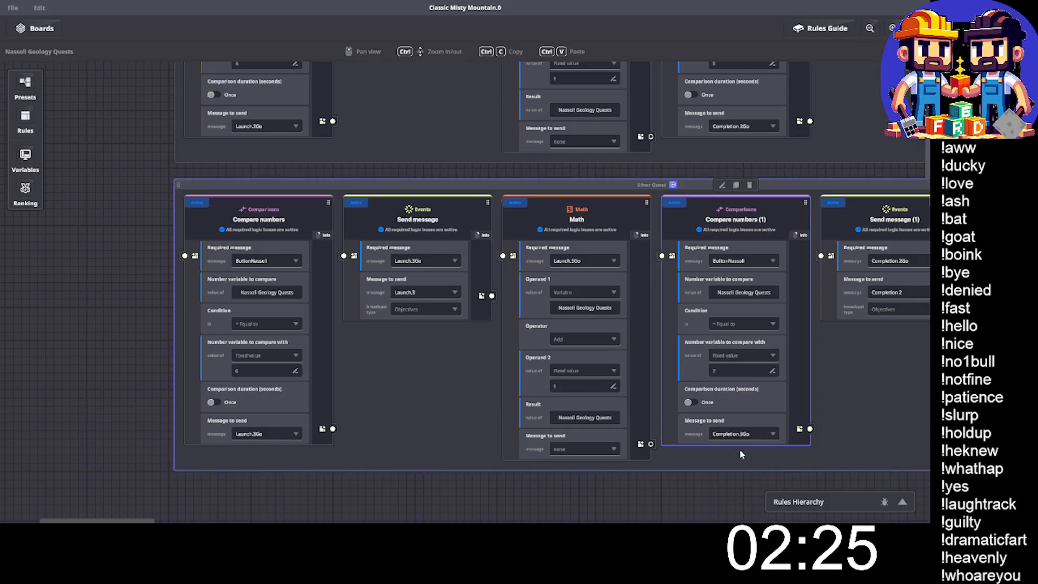
Set the completion Send message rule in the Silver Quest ruleset to require Completion.3Go and send Completion.3.
scroll(740, 448, "right", 5)
left_click(666, 262)
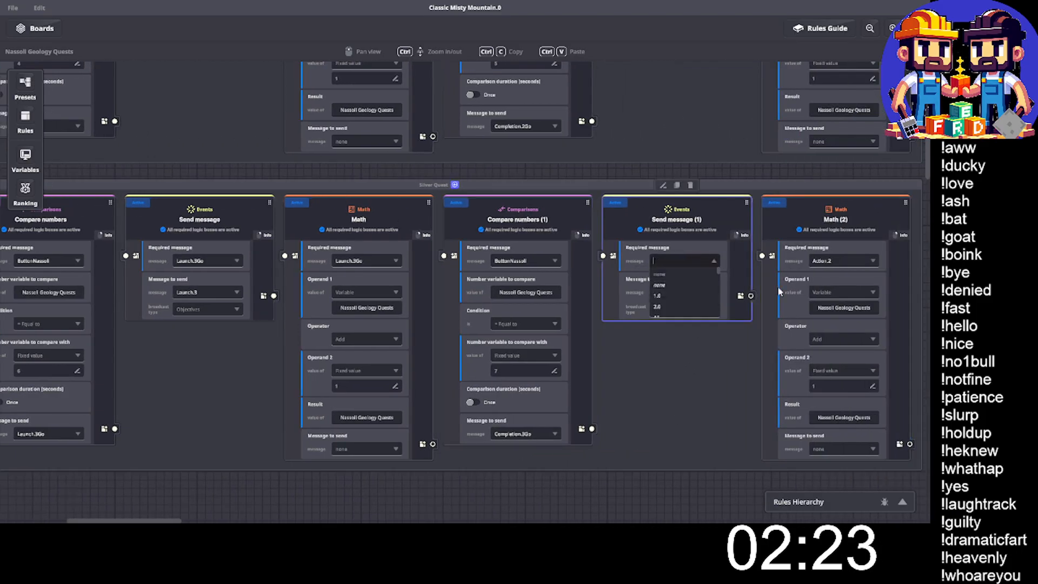
type("n.3g")
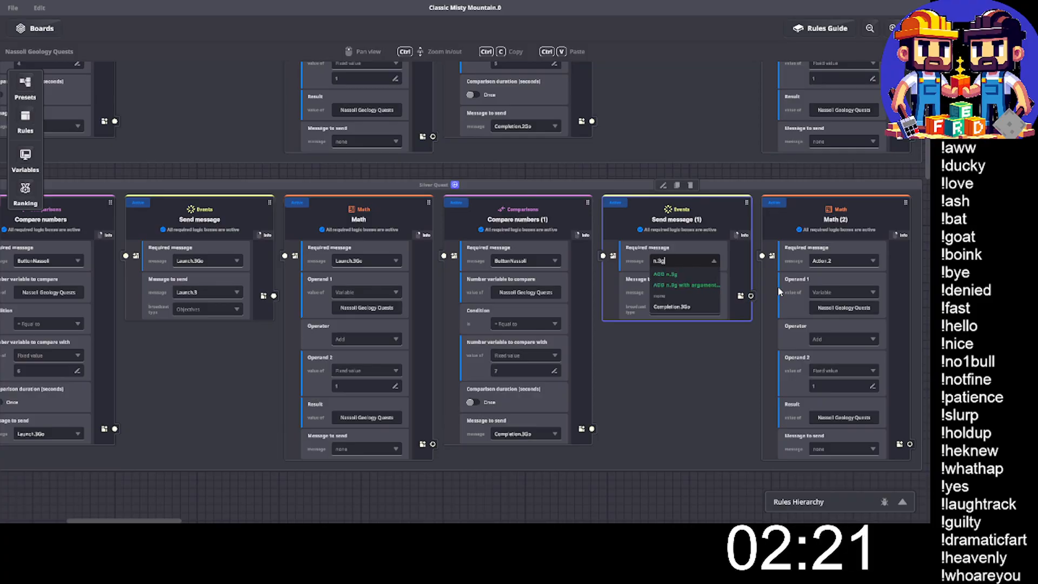
left_click(673, 307)
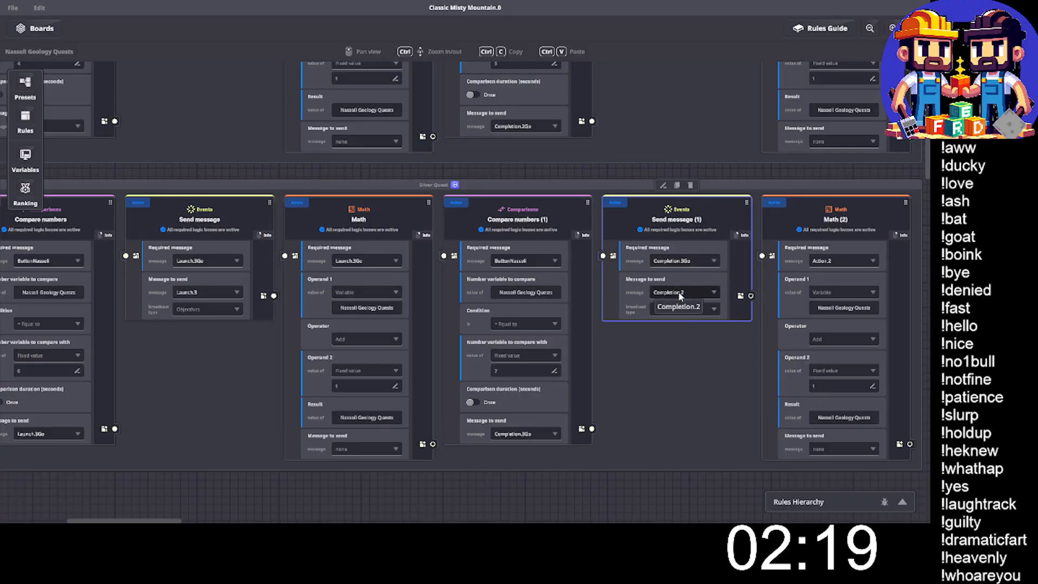
left_click(679, 292)
type("Compl")
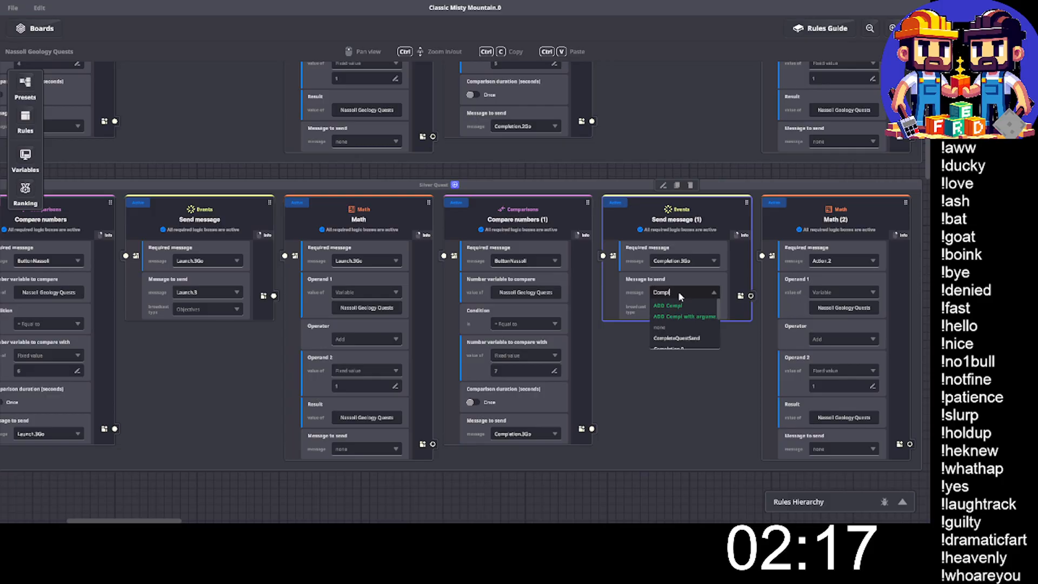
type("etion.3")
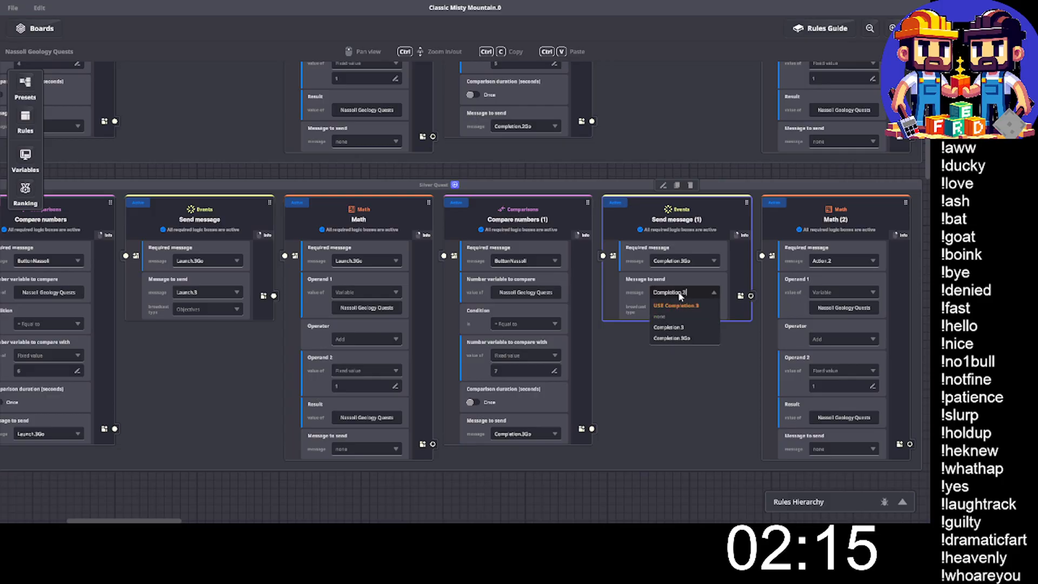
left_click(679, 306)
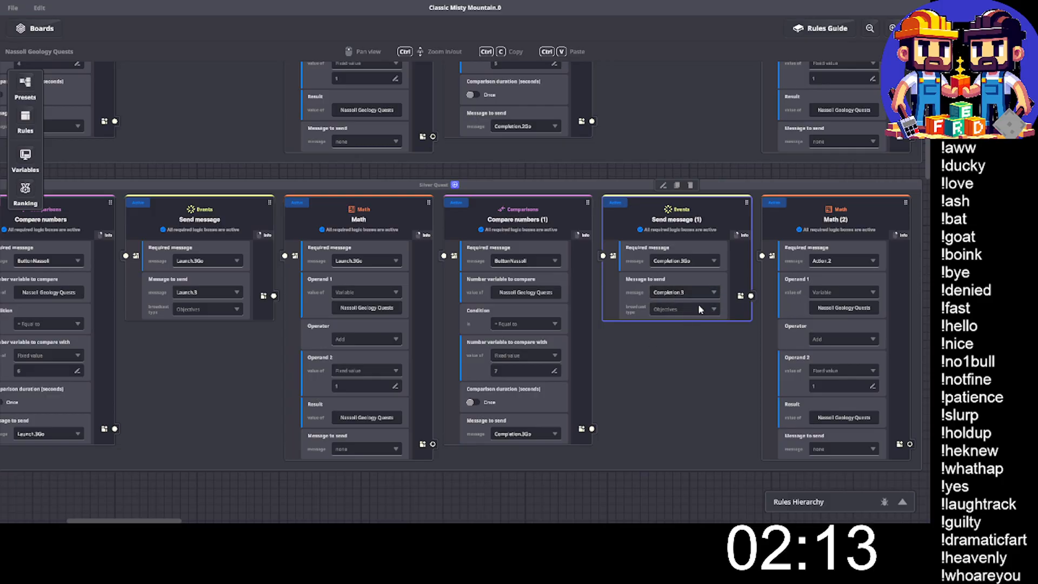
Set the required message of the last Math rule in the Silver Quest ruleset to Action.3.
middle_click_drag(672, 294, 530, 291)
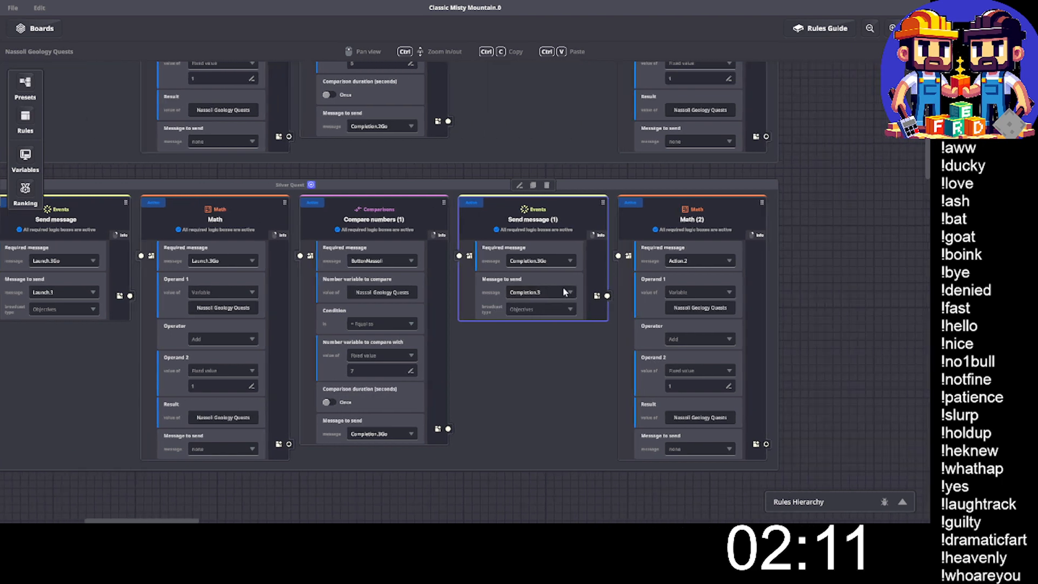
left_click(698, 261)
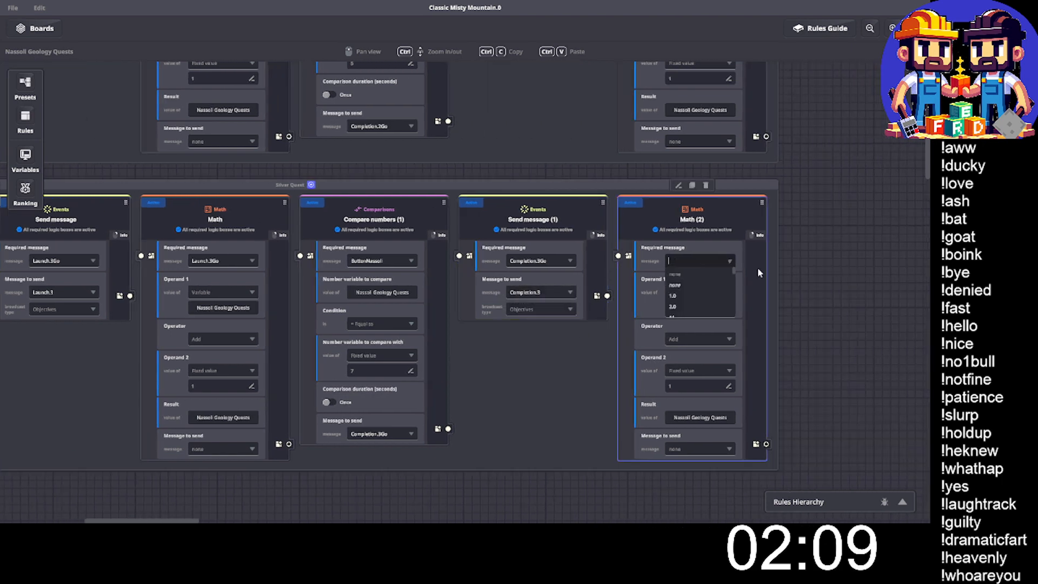
type("Action.3")
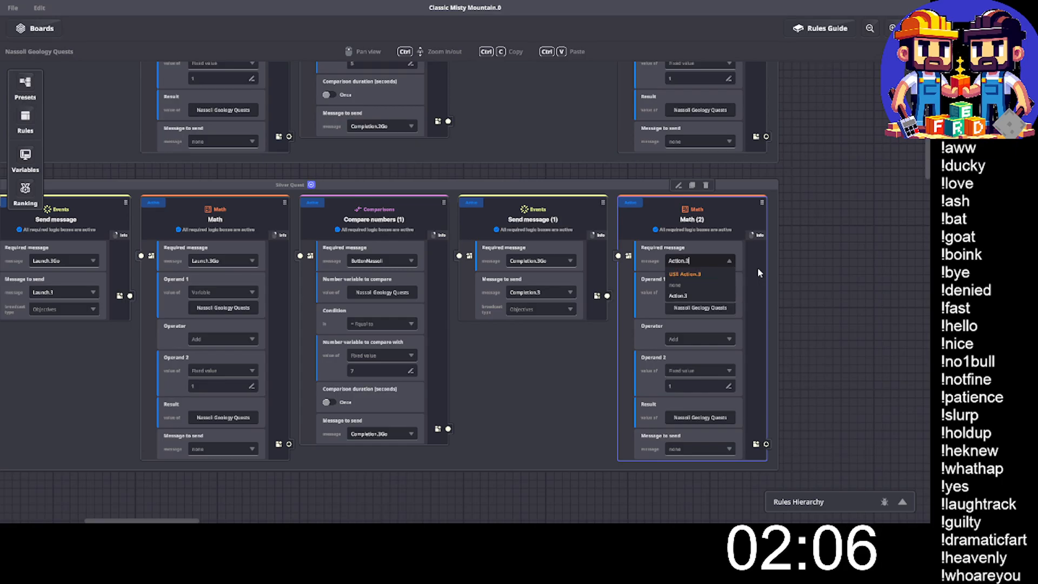
left_click(682, 296)
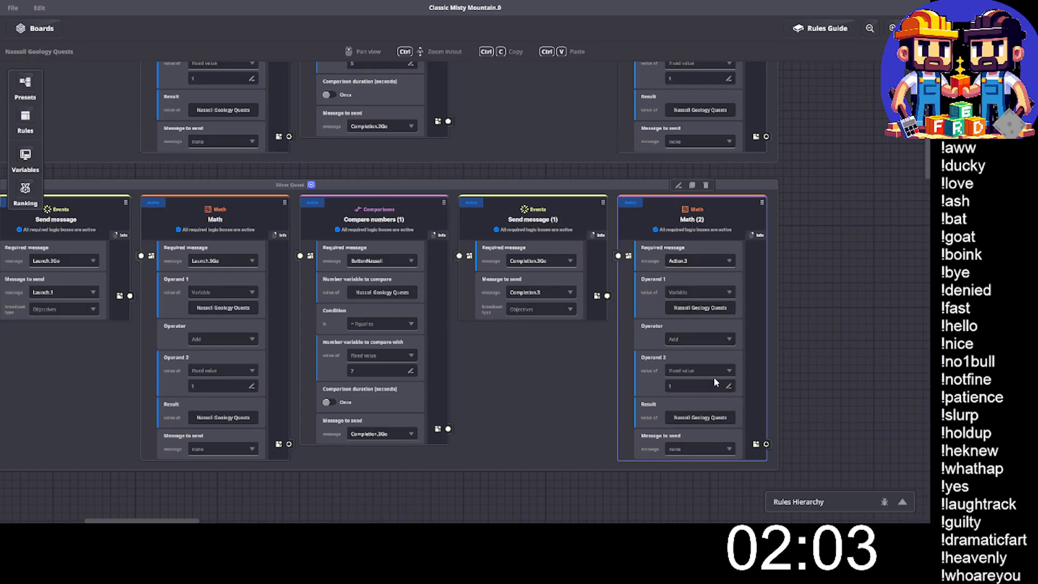
Duplicate the Silver Quest ruleset and place the copy directly below the original, aligned with its start.
scroll(565, 422, "left", 2)
scroll(566, 422, "left", 5)
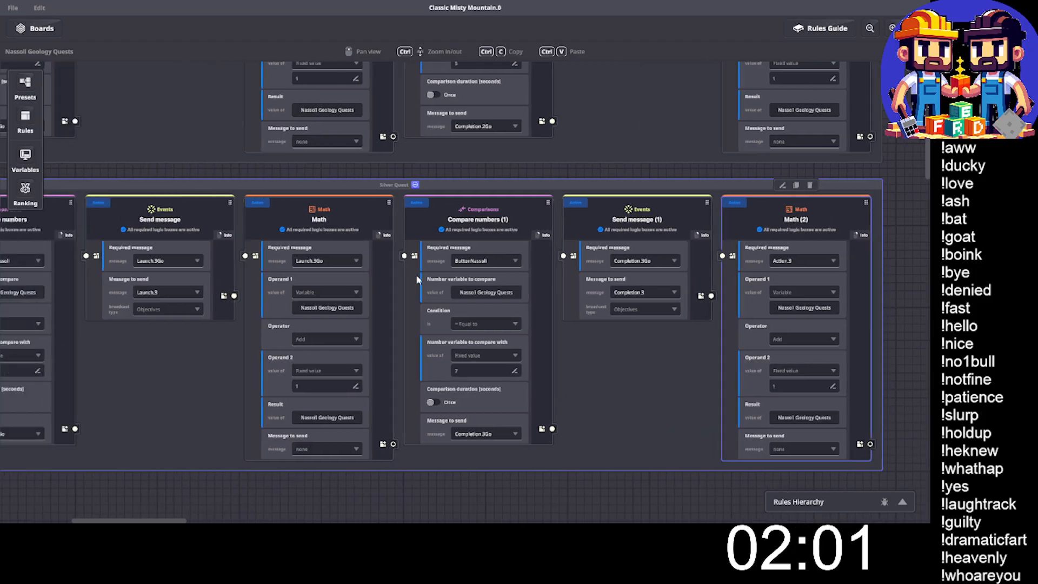
left_click_drag(368, 180, 362, 180)
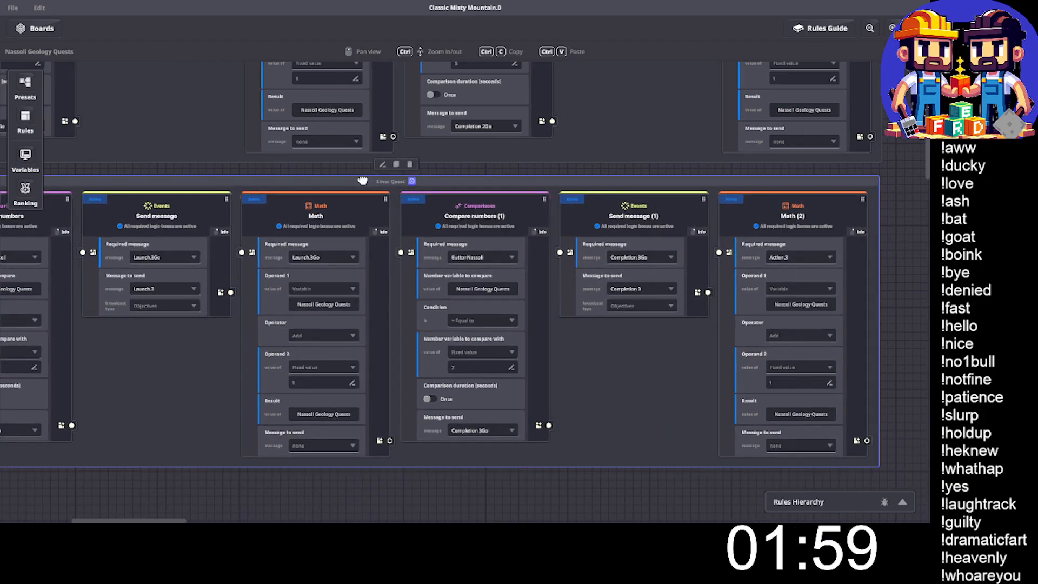
scroll(402, 495, "left", 7)
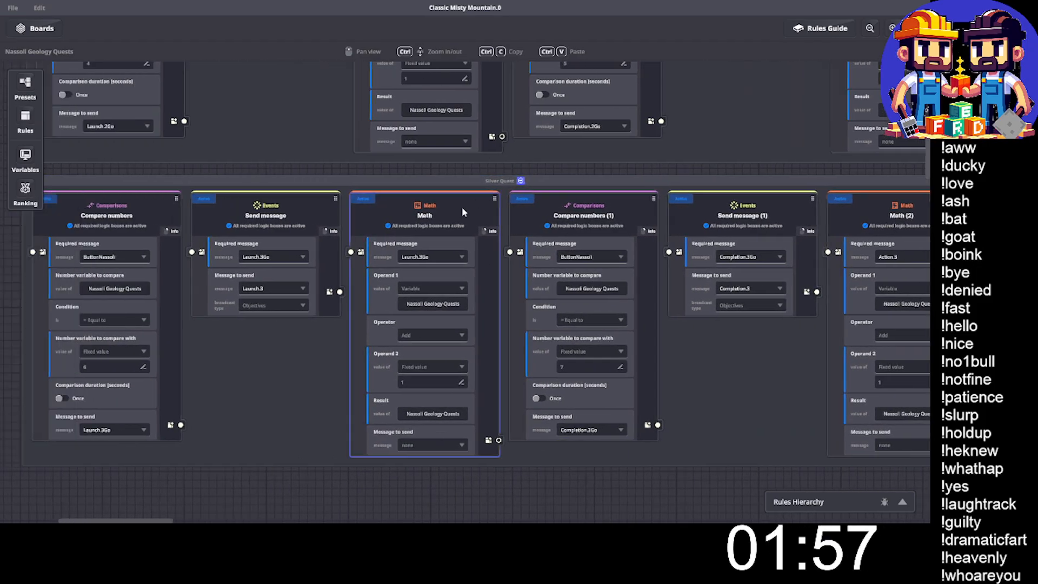
mouse_move(507, 165)
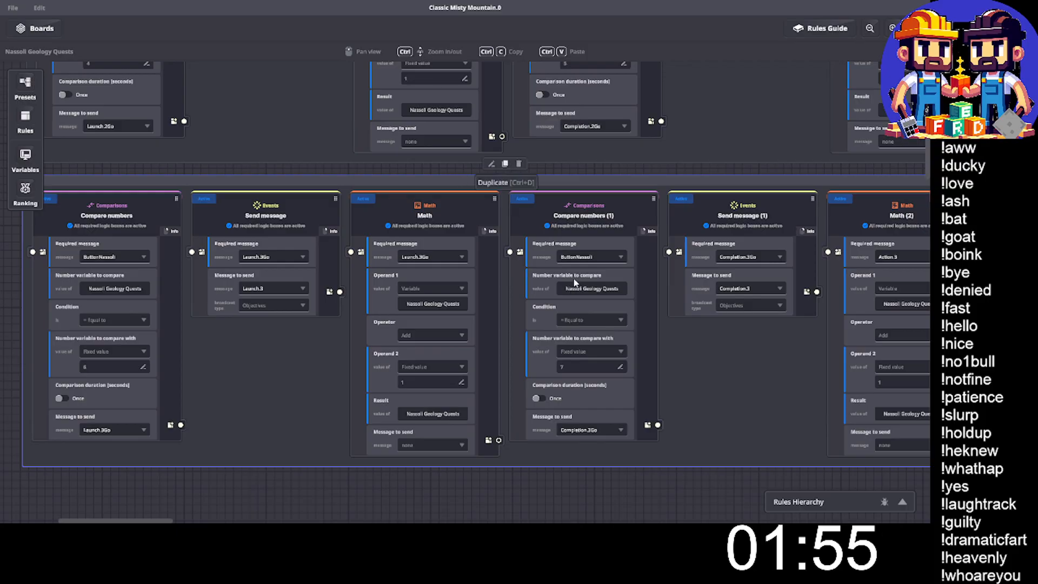
key("ctrl+d")
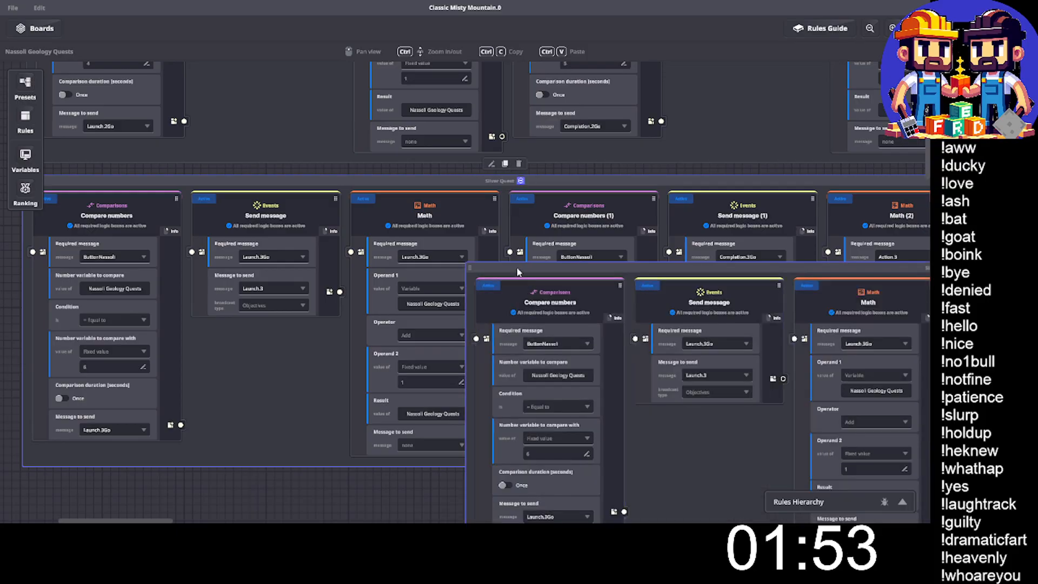
left_click_drag(515, 280, 255, 476)
scroll(241, 381, "down", 3)
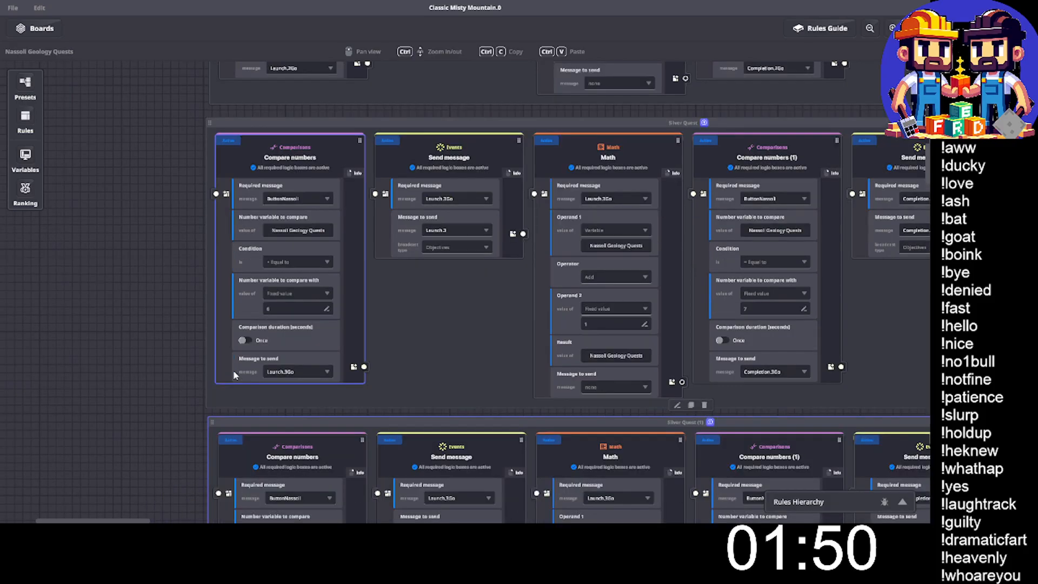
scroll(233, 370, "down", 5)
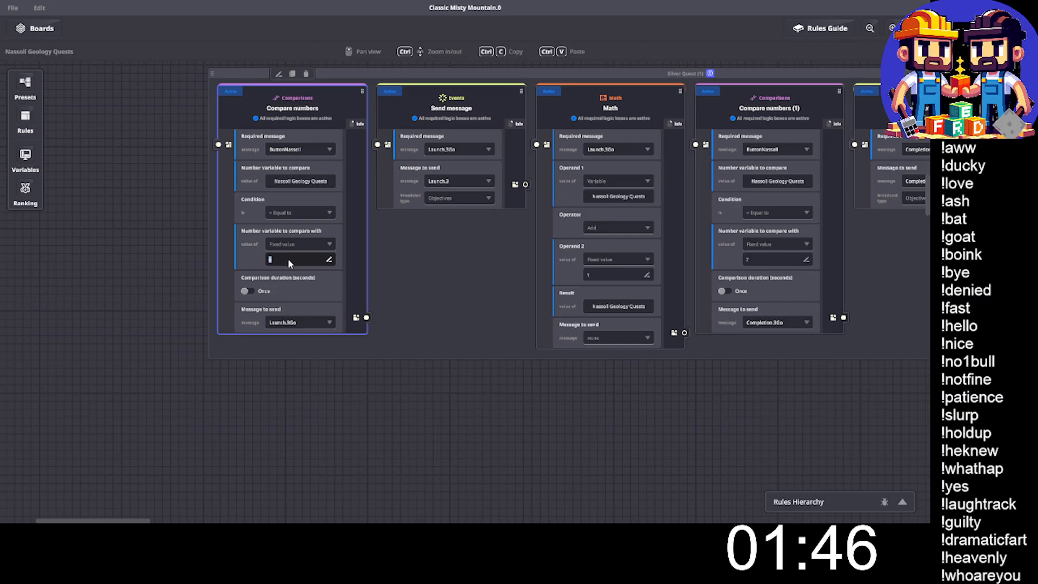
In the copied Silver Quest (1) ruleset, set the launch comparison's fixed value to 8 and the completion comparison's to 9.
left_click(758, 260)
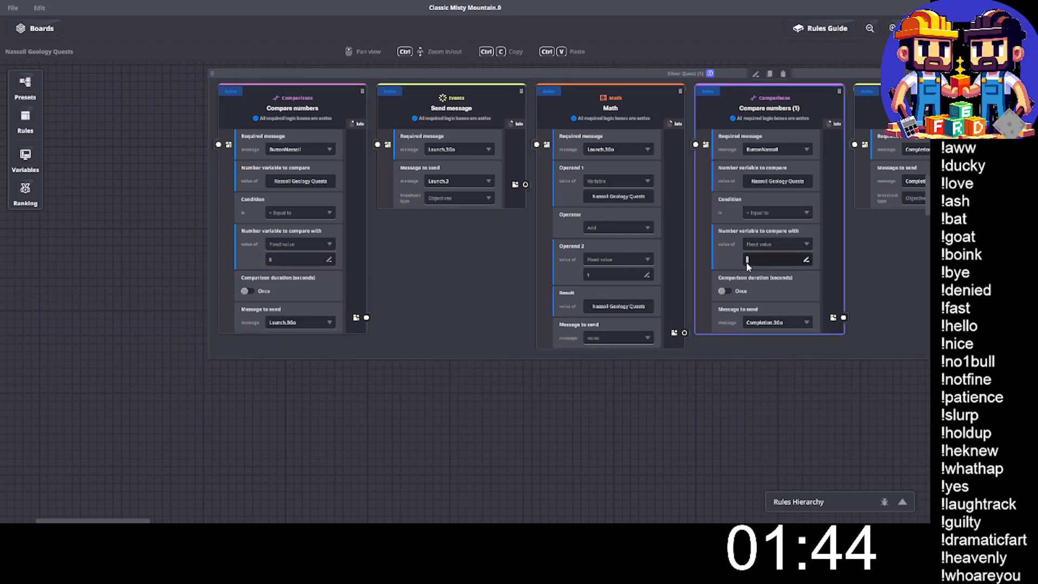
type("9")
left_click(304, 283)
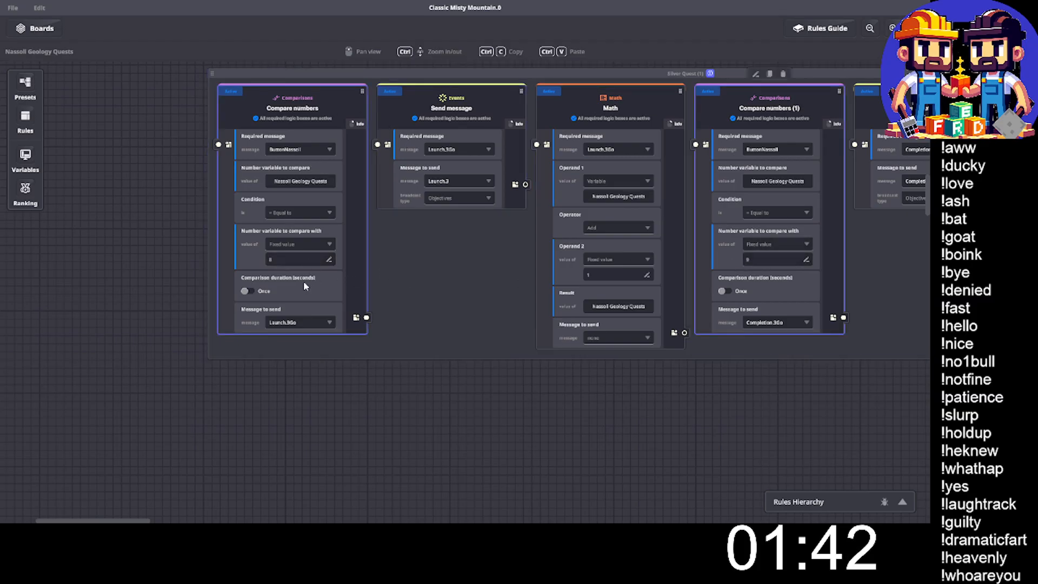
Create the message Launch.4Go as the message sent by the launch comparison in the copied ruleset.
left_click(293, 322)
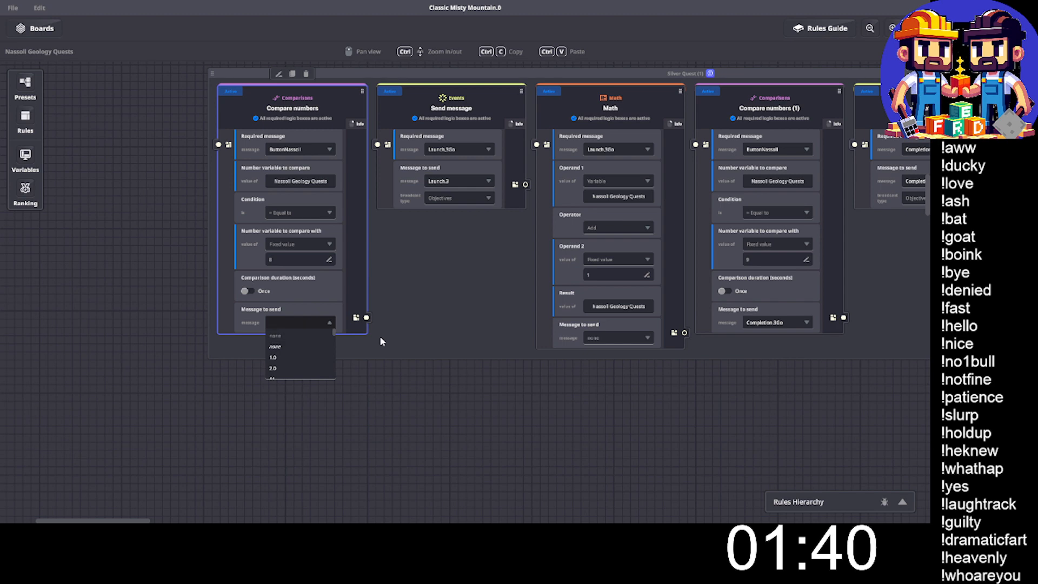
type("Launch.4")
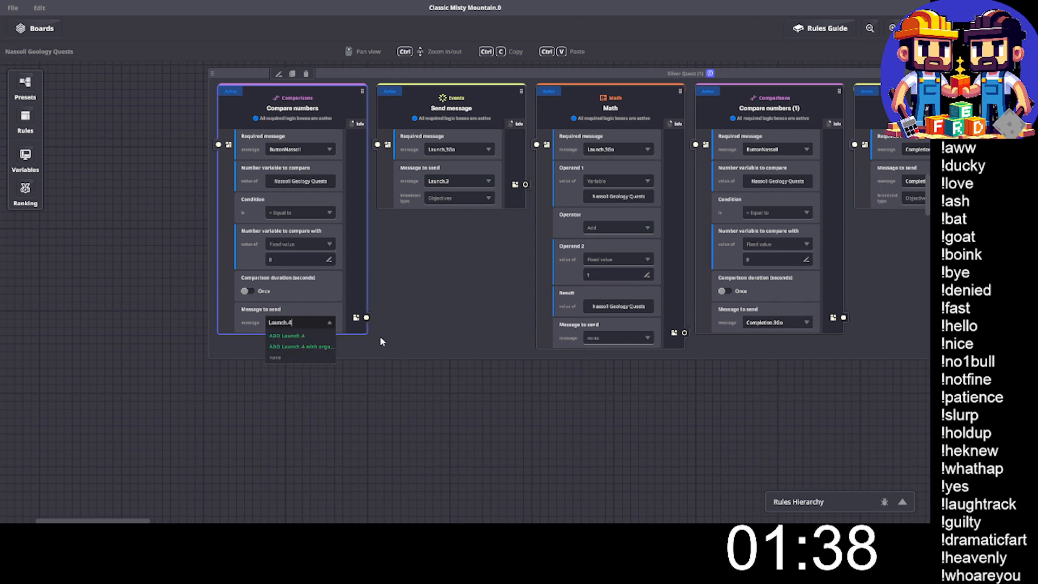
type("Go")
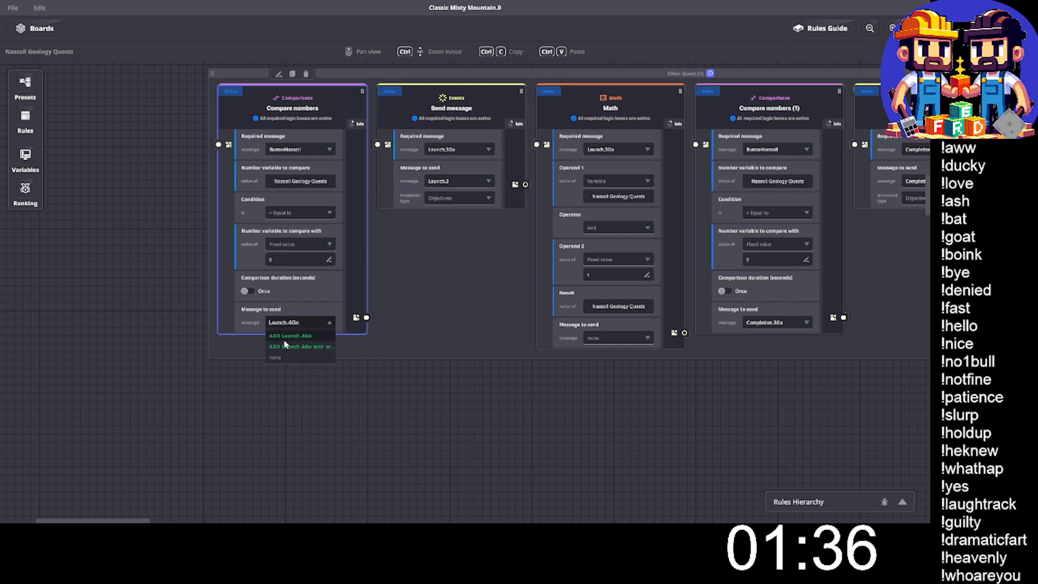
left_click(290, 336)
Set the launch Send message rule in the copied ruleset to require Launch.4Go and send the new message Launch.4.
left_click(465, 164)
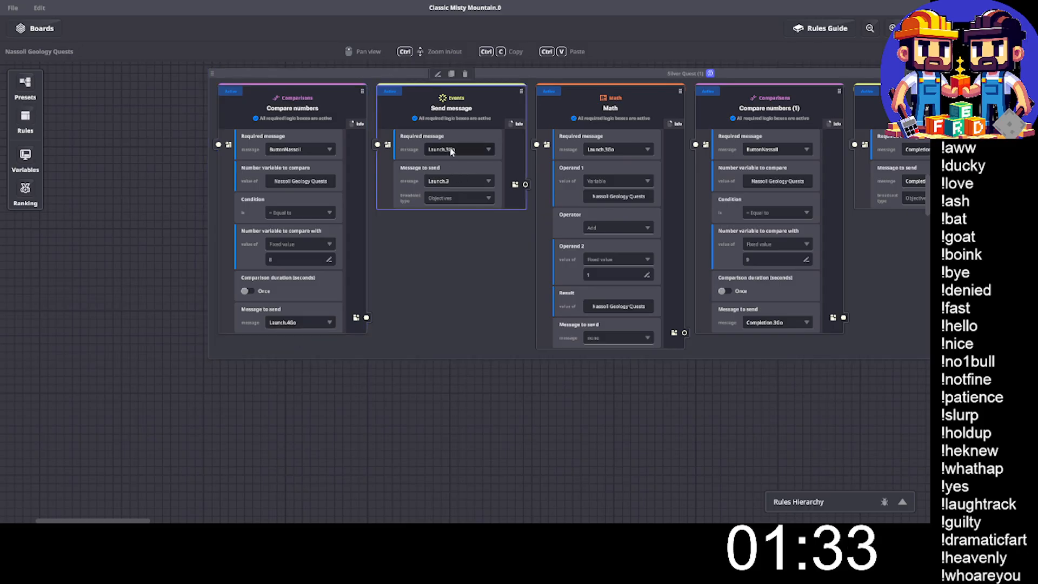
left_click(451, 150)
type("h.4g")
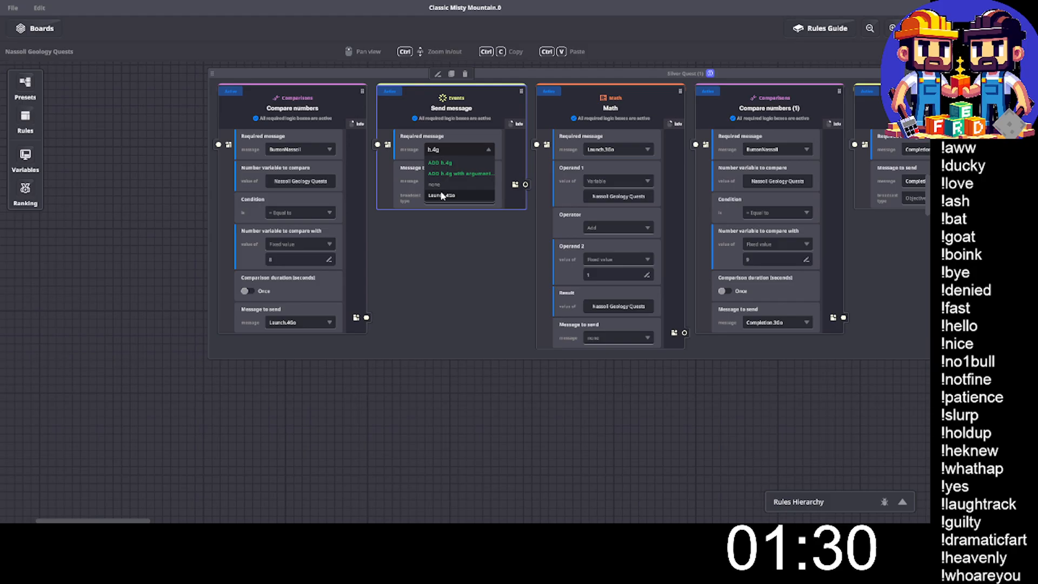
left_click(443, 196)
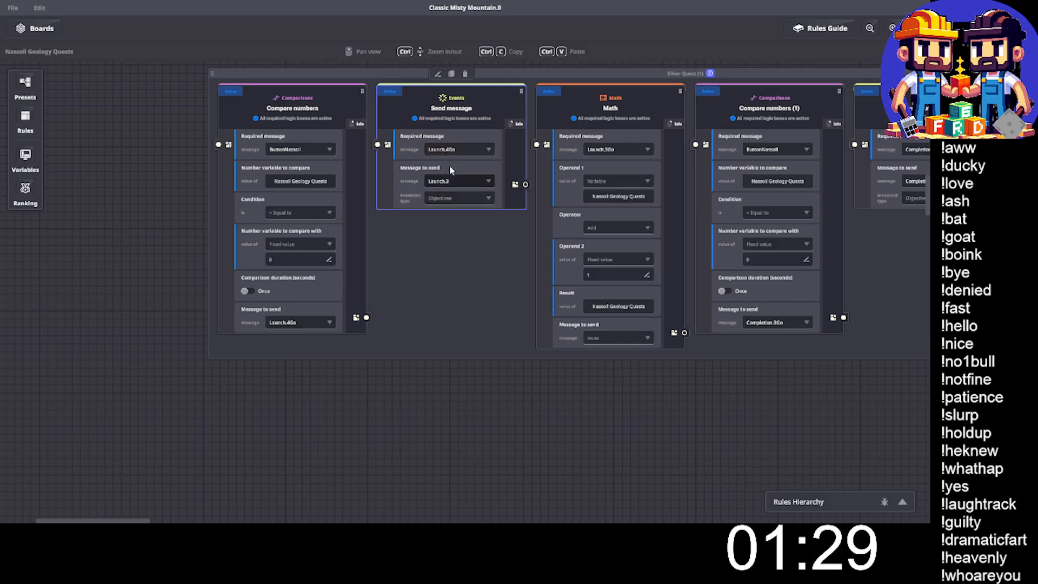
left_click(457, 181)
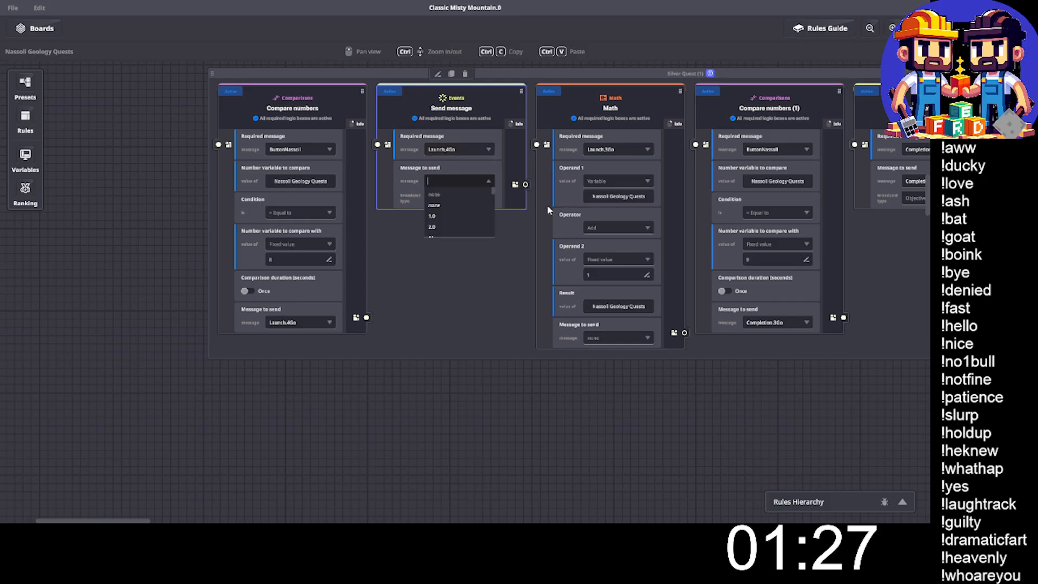
type("Launch.4")
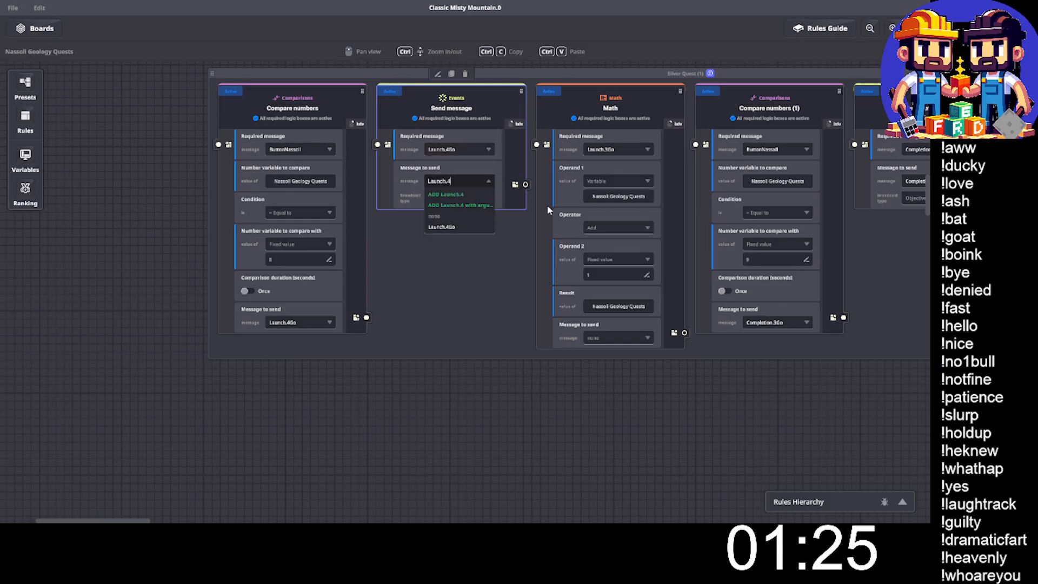
left_click(464, 193)
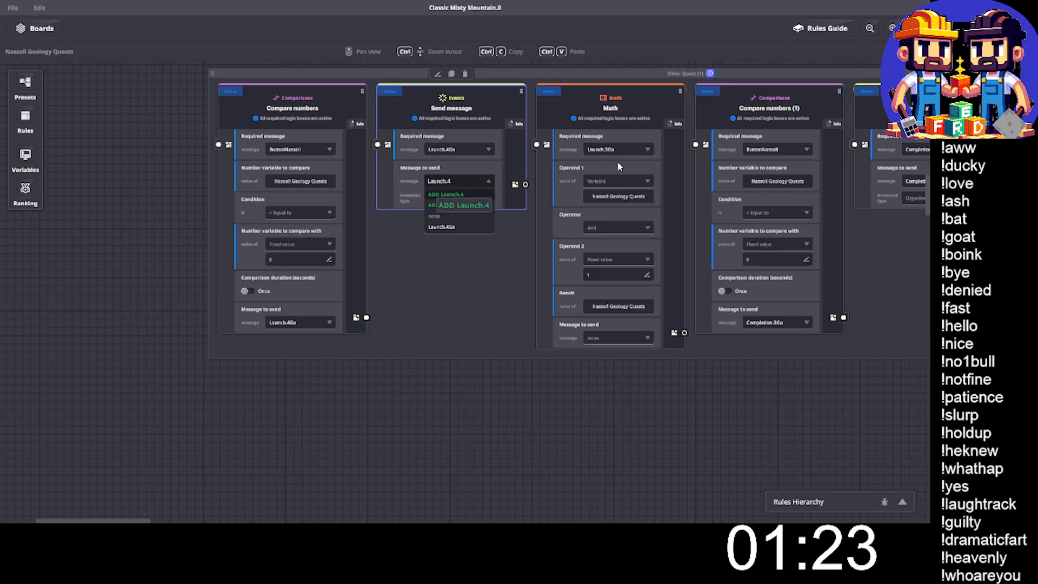
Set the required message of the first Math rule in the copied ruleset to Launch.4Go.
left_click(626, 149)
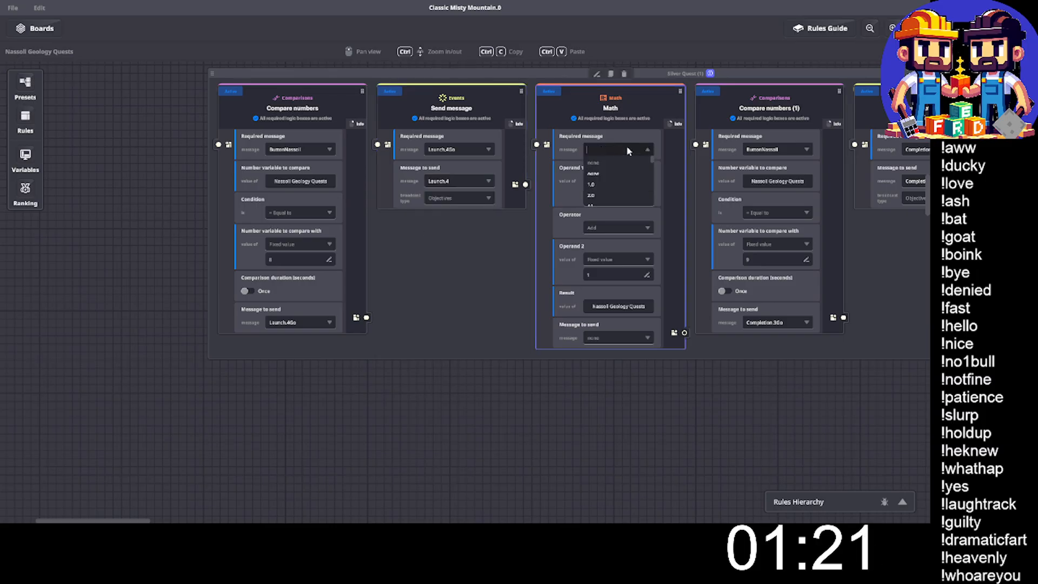
type("h.4g")
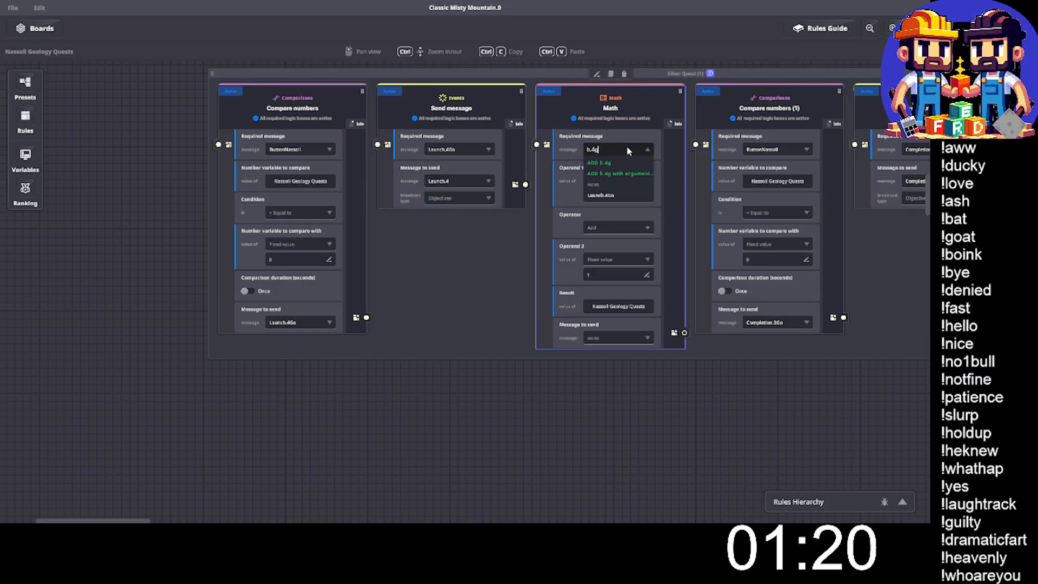
scroll(610, 154, "up", 1)
left_click(601, 224)
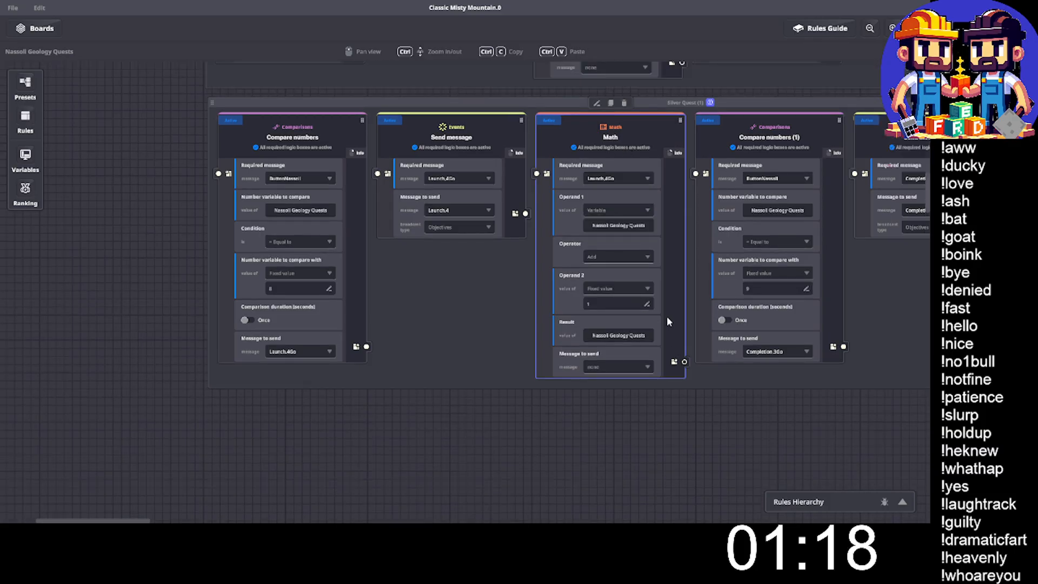
Create the message Completion.4Go as the message sent by the completion comparison in the copied ruleset.
scroll(665, 292, "right", 2)
scroll(665, 273, "right", 5)
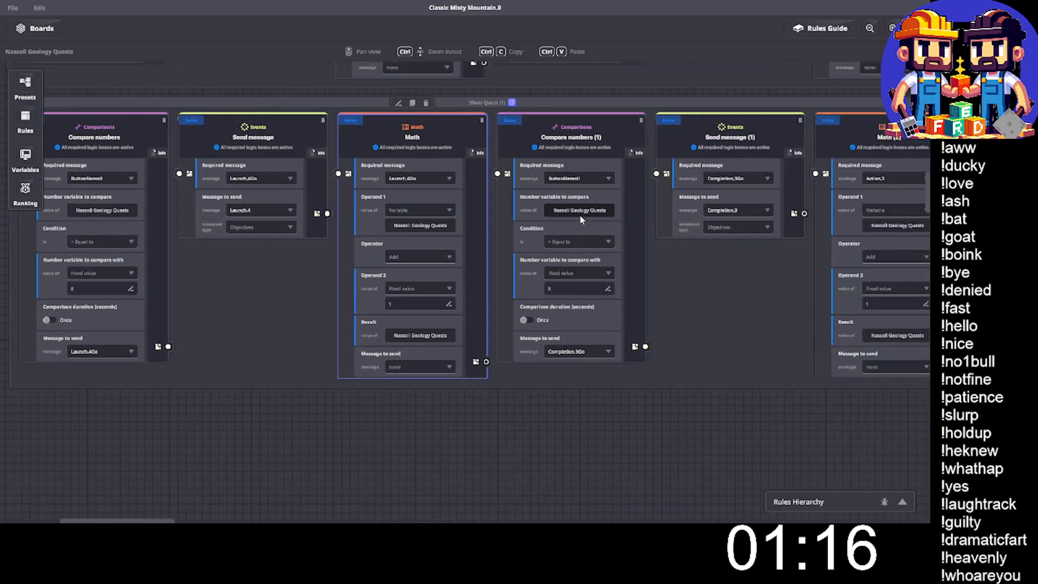
left_click(561, 351)
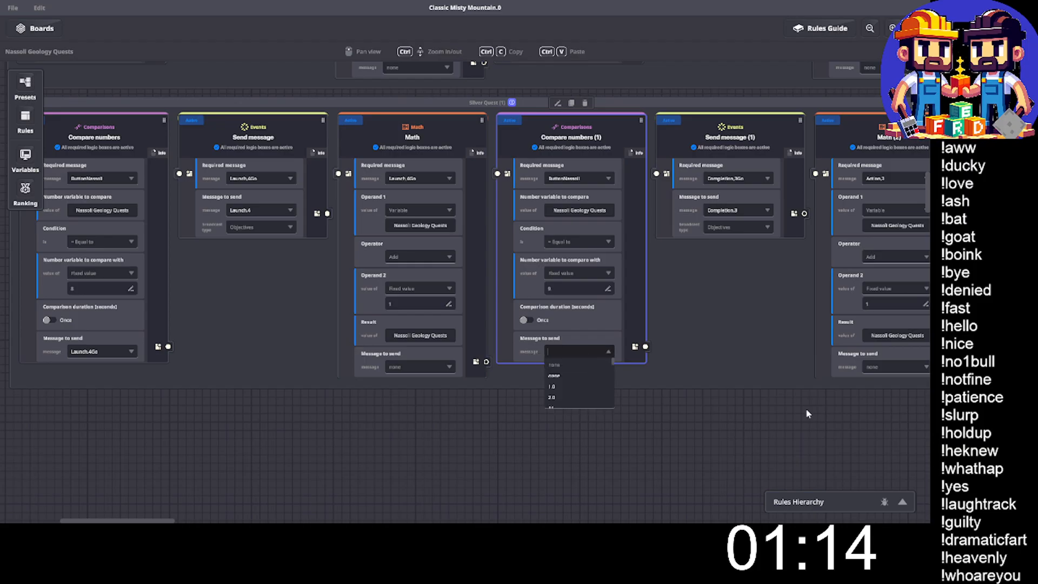
type("Comp")
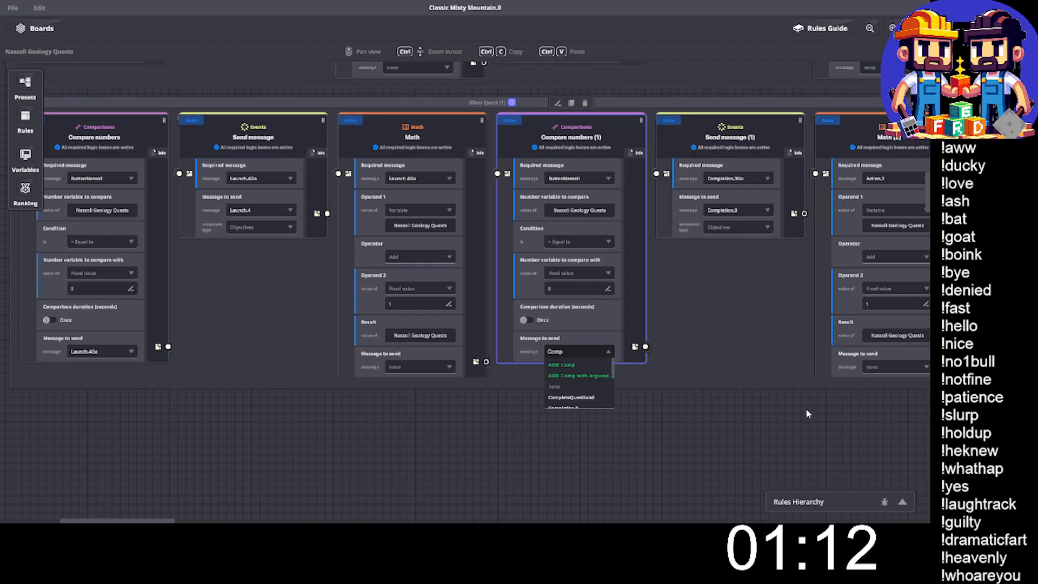
type("letion.4")
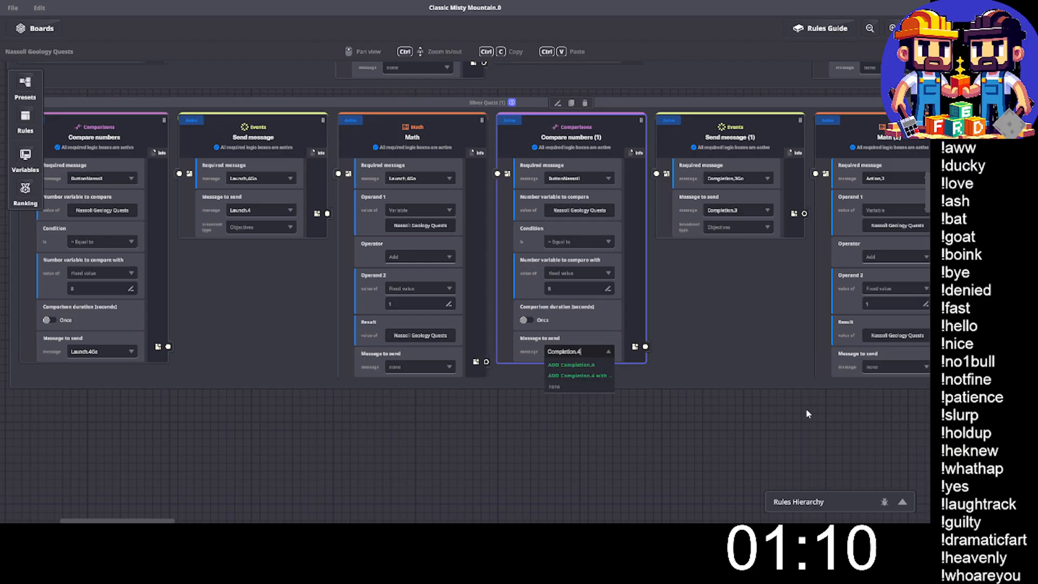
type("Go")
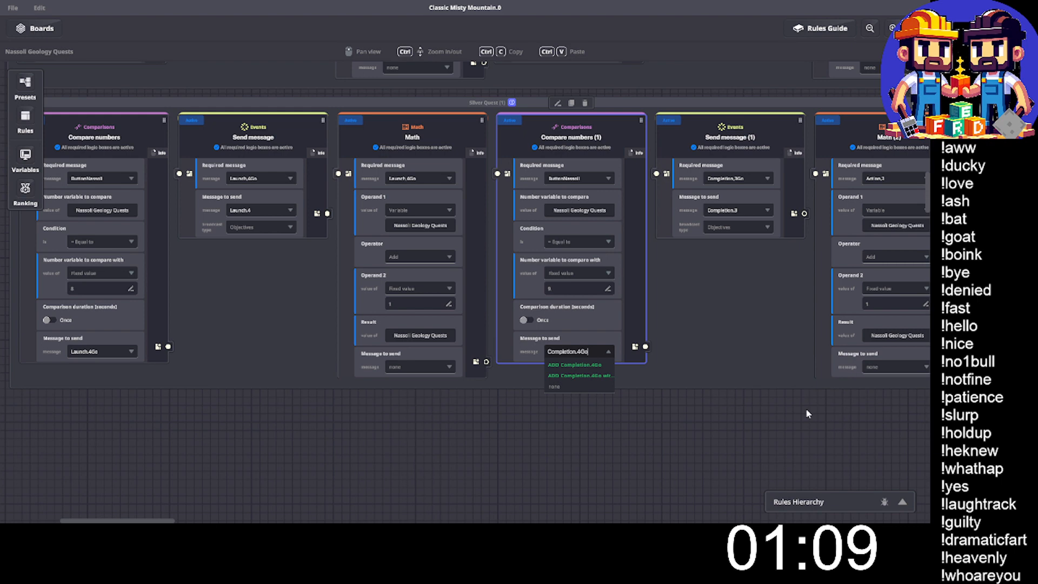
left_click(565, 365)
Set the completion Send message rule in the copied ruleset to require Completion.4Go and send the new message Completion.4.
left_click(736, 178)
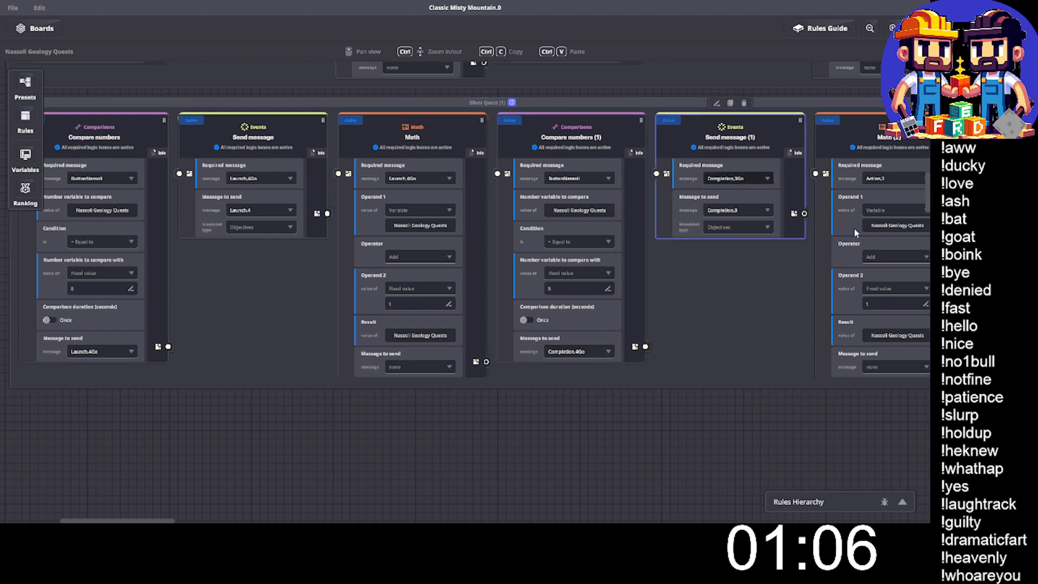
type("n.4g")
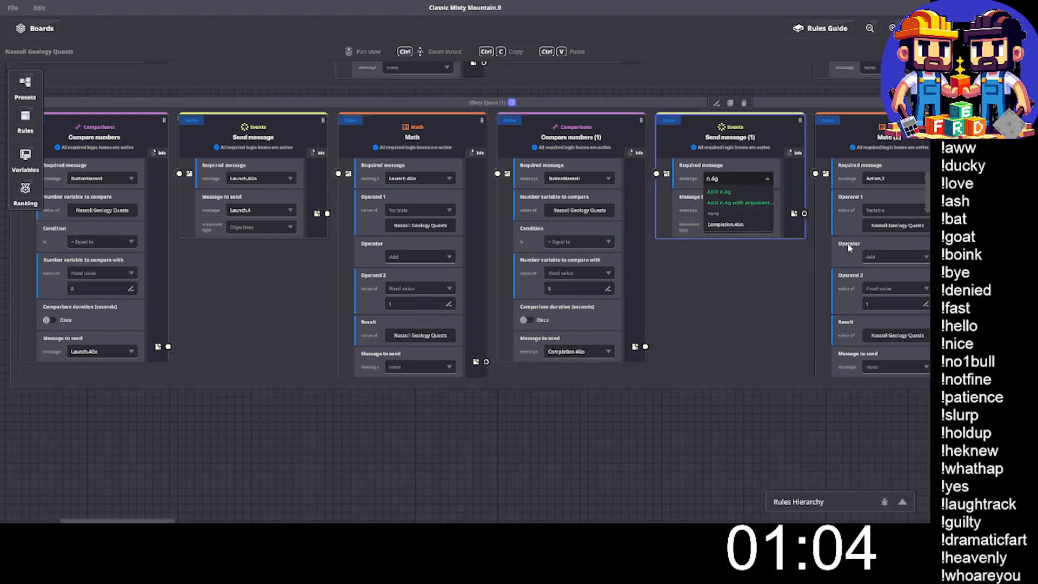
left_click(725, 223)
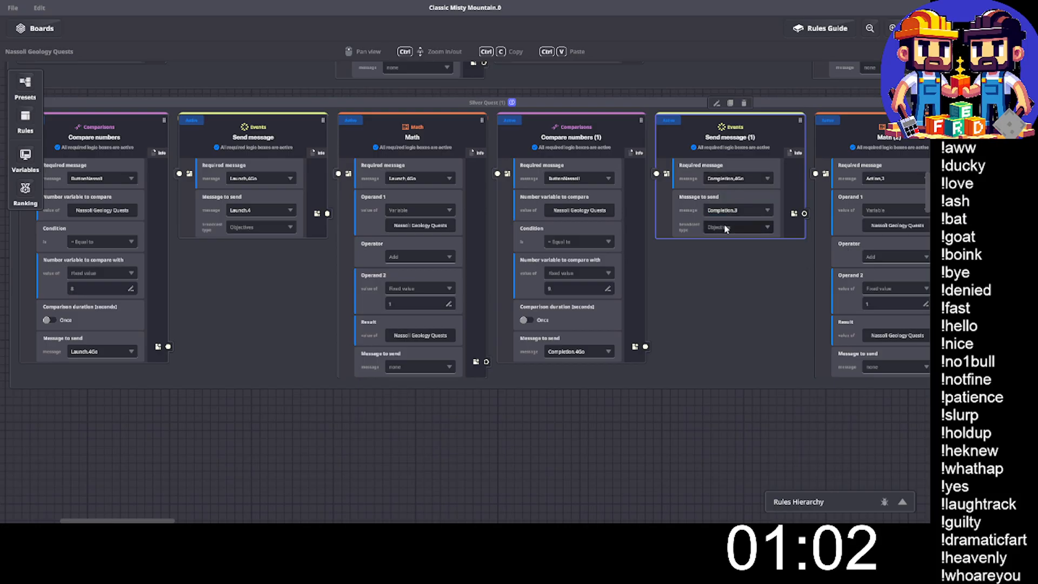
left_click(738, 210)
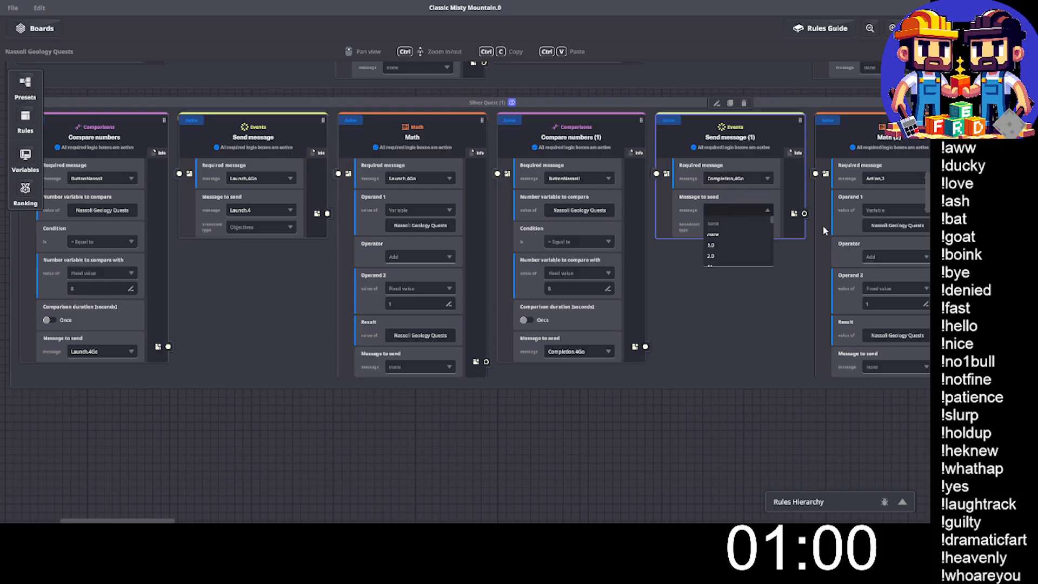
type("Completion")
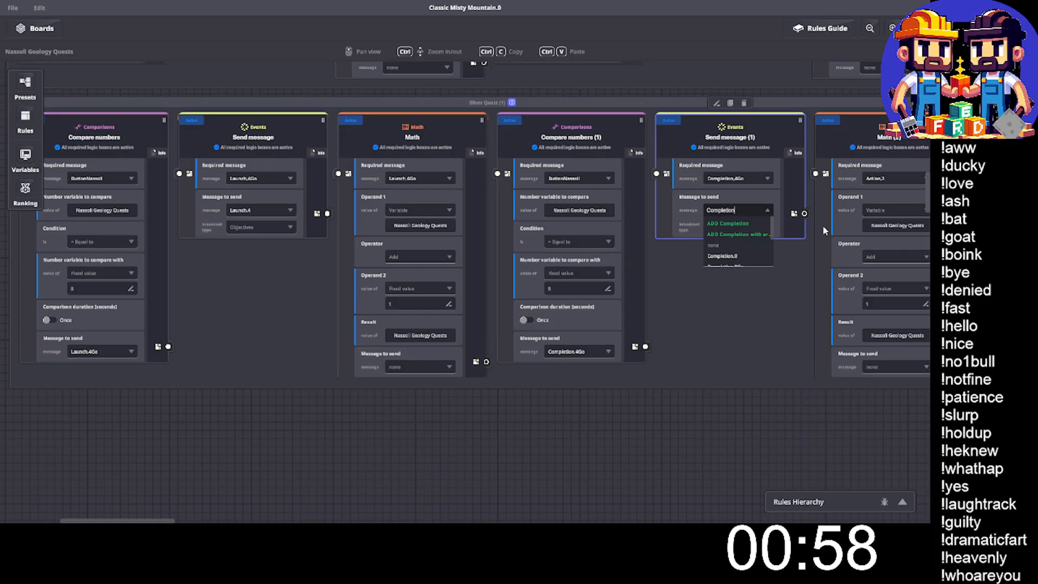
type(".4")
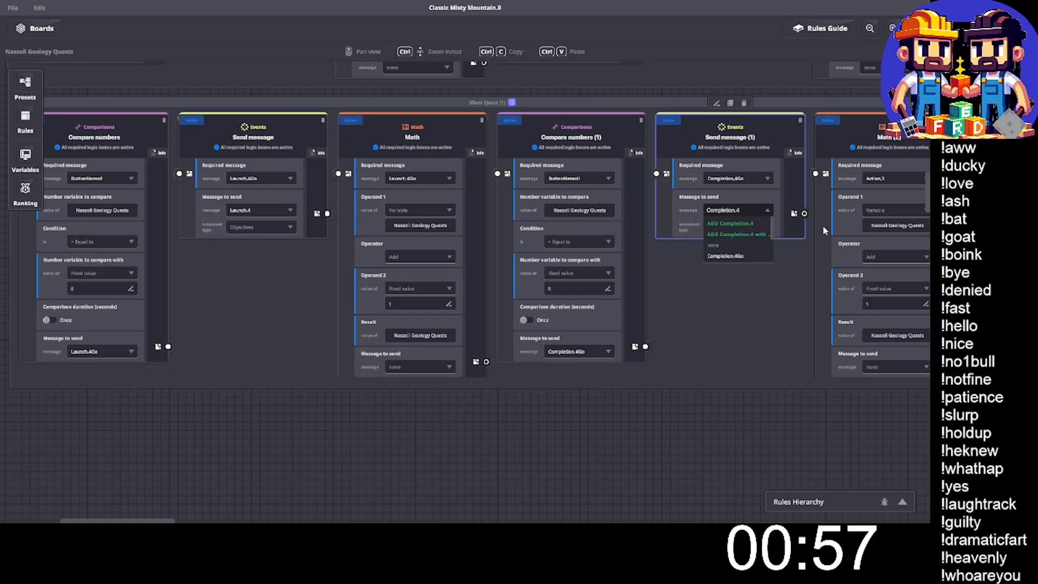
left_click(734, 222)
Create the message Action.4 as the required message of the last Math rule in the copied ruleset.
scroll(680, 226, "right", 2)
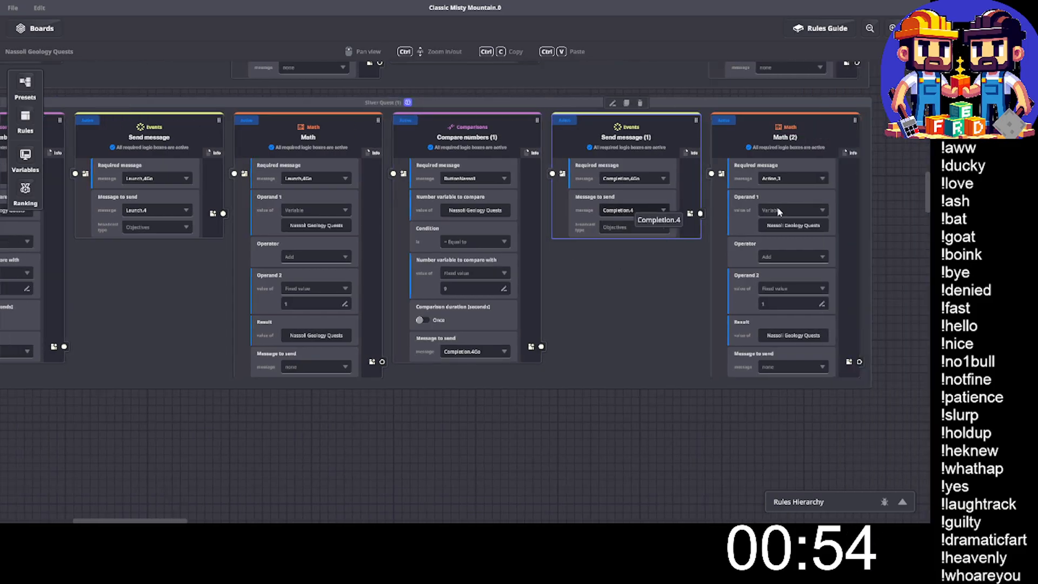
left_click(783, 179)
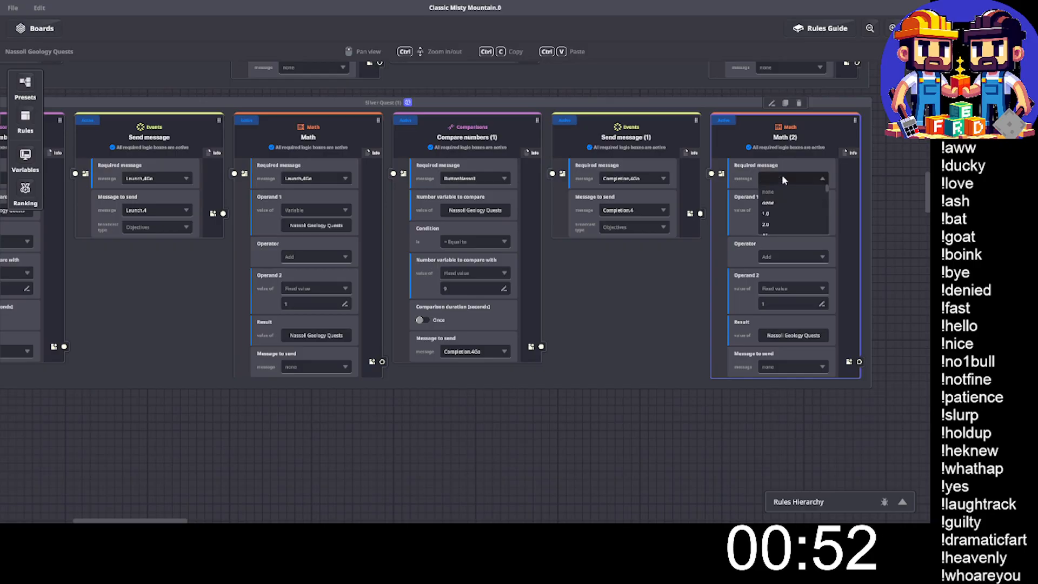
type("Action.4")
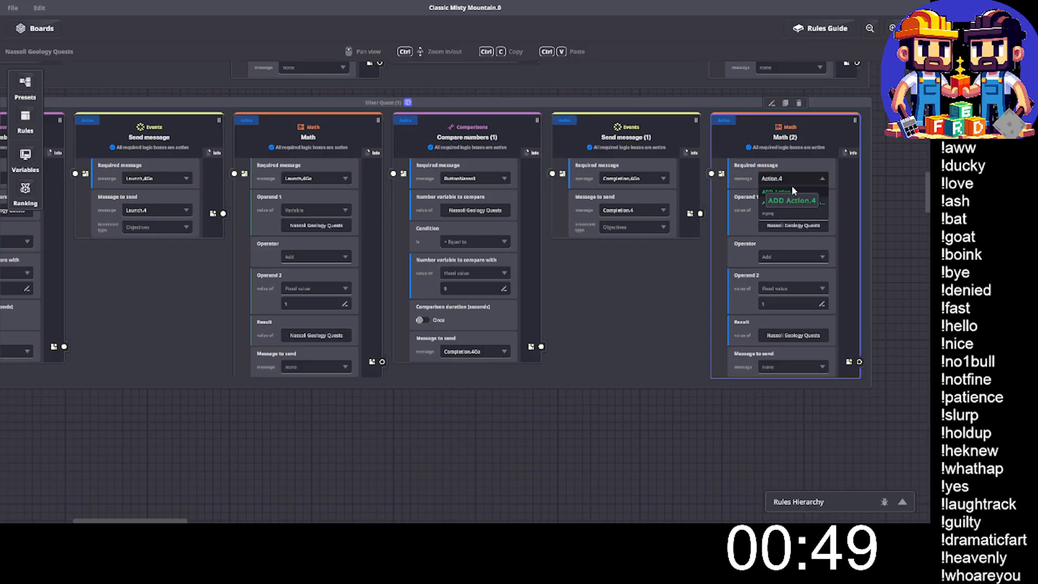
left_click(792, 190)
Leave the rules editor and add an objective named Gold Quest with the description "Collect 20 Gold!".
left_click(914, 28)
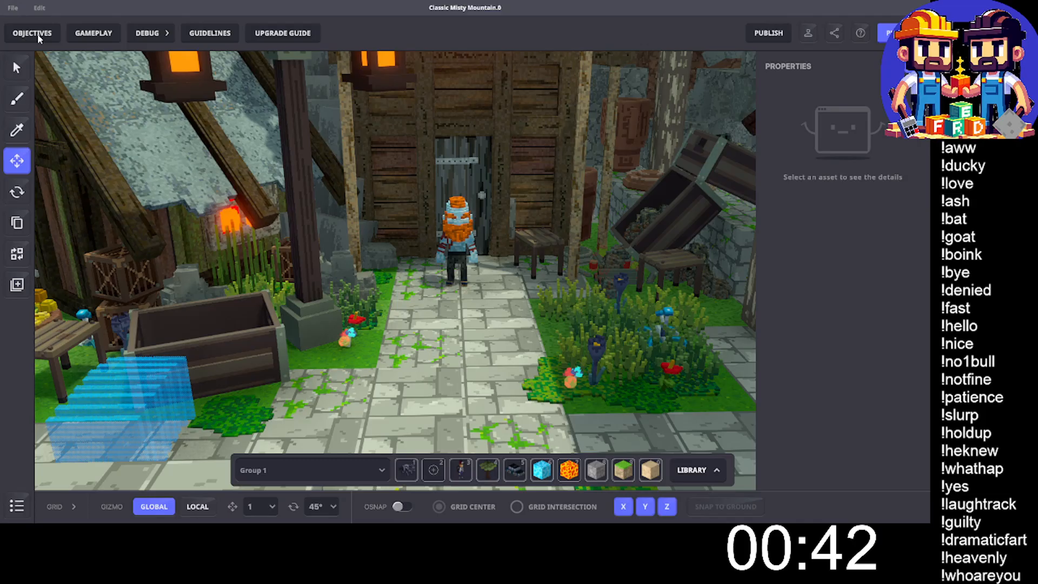
left_click(38, 33)
left_click(365, 229)
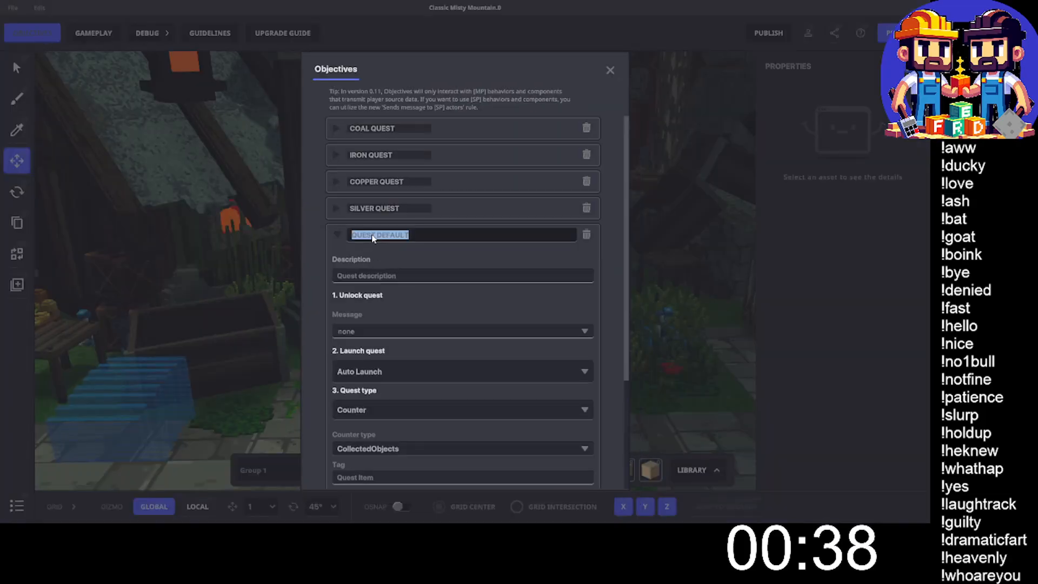
type("Gold Quest")
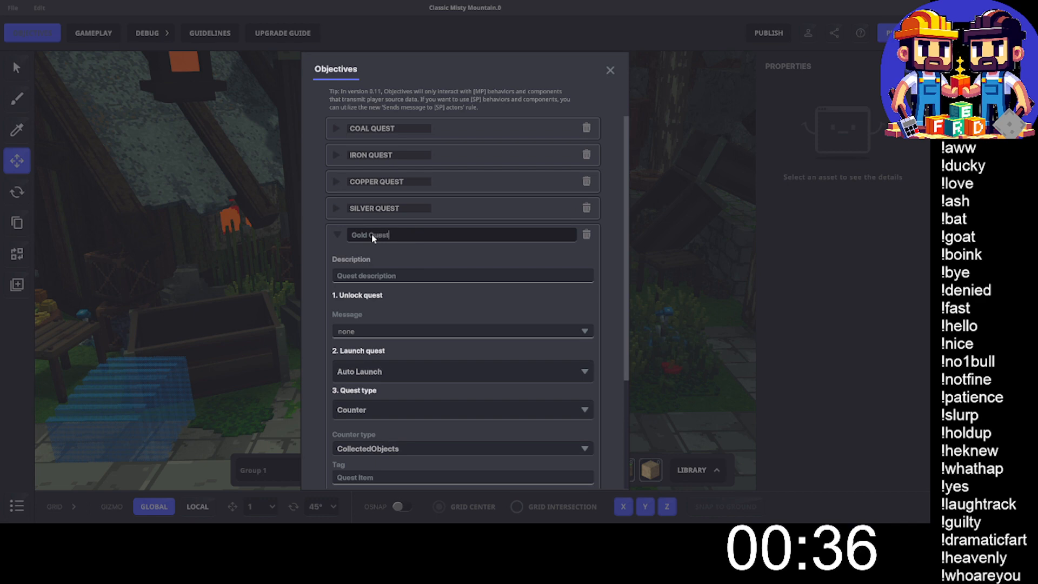
left_click(366, 277)
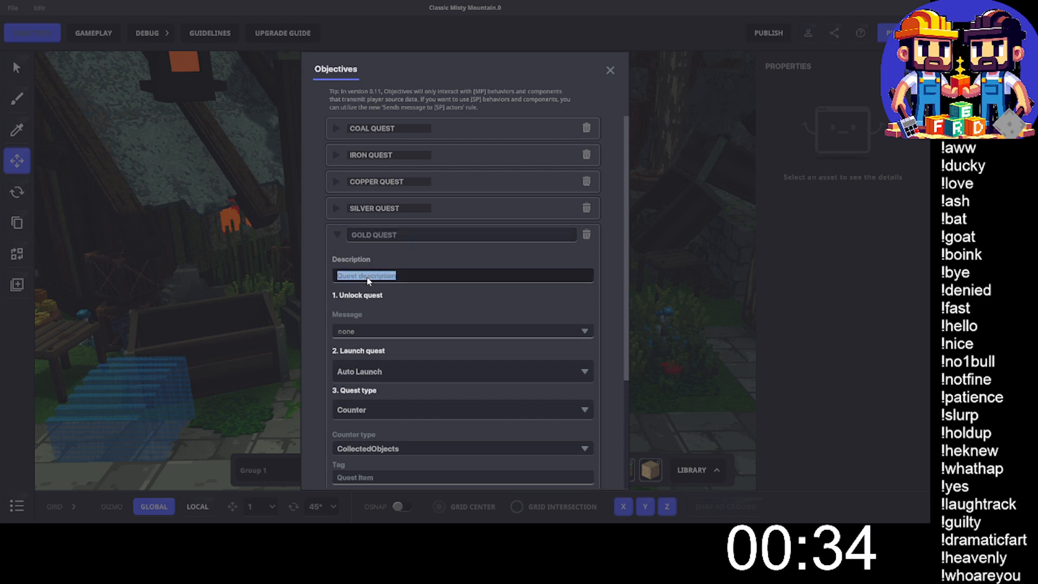
type("Collect ")
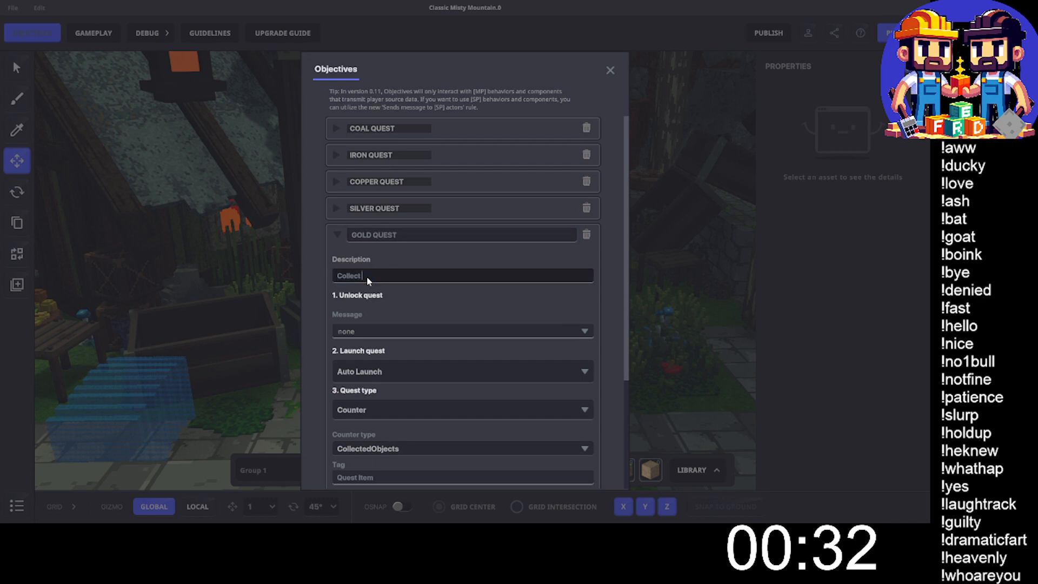
type("20 G")
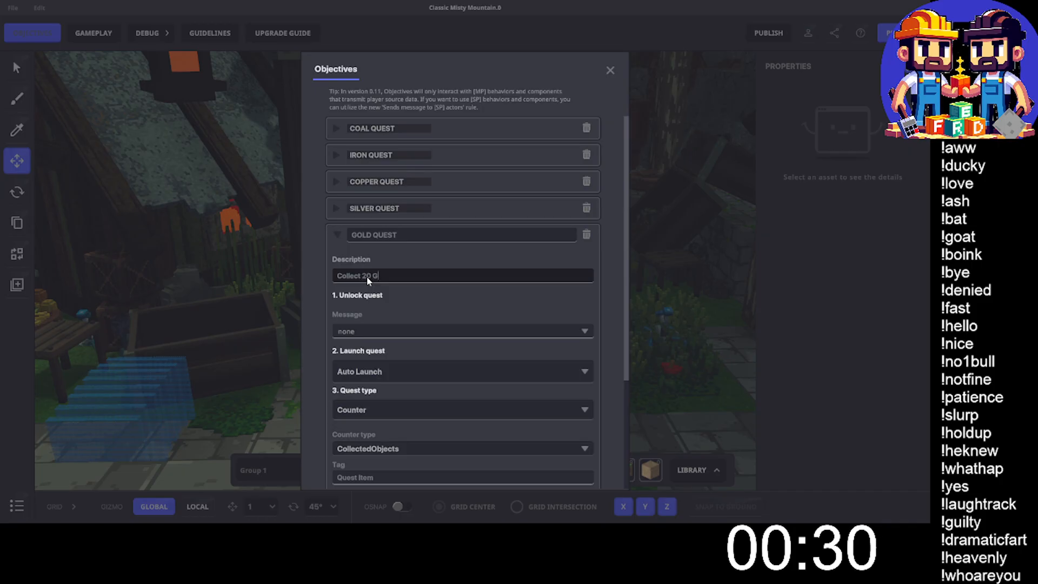
type("old!")
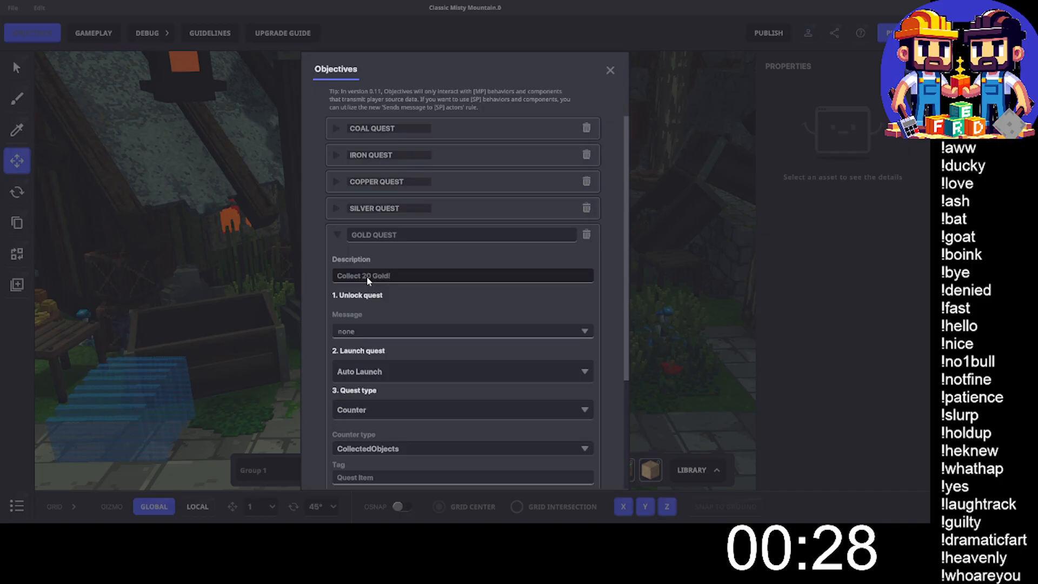
Set the Gold Quest's unlock message to the existing message Unlock.0.
left_click(369, 332)
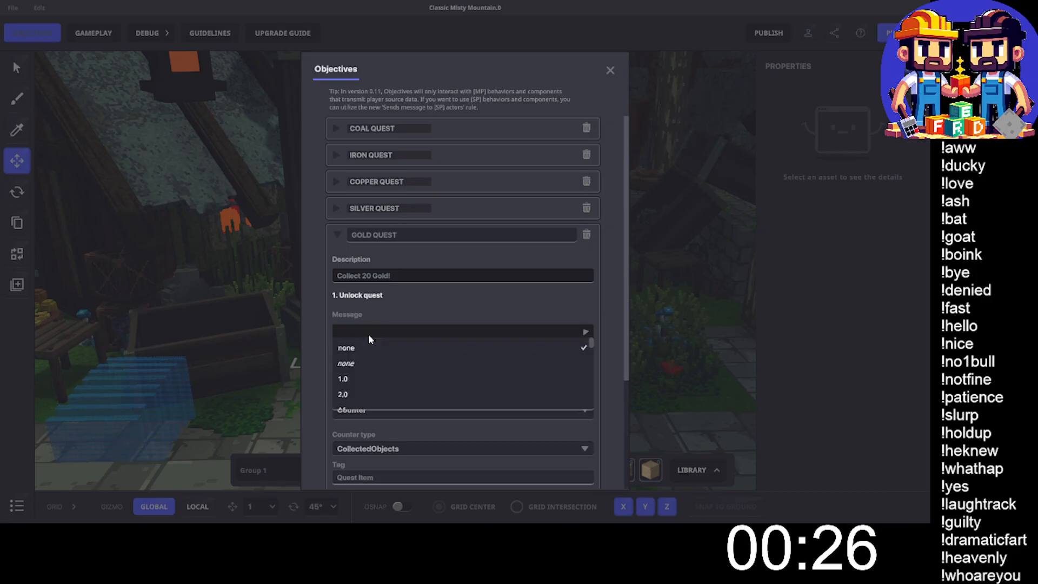
type("Unlo")
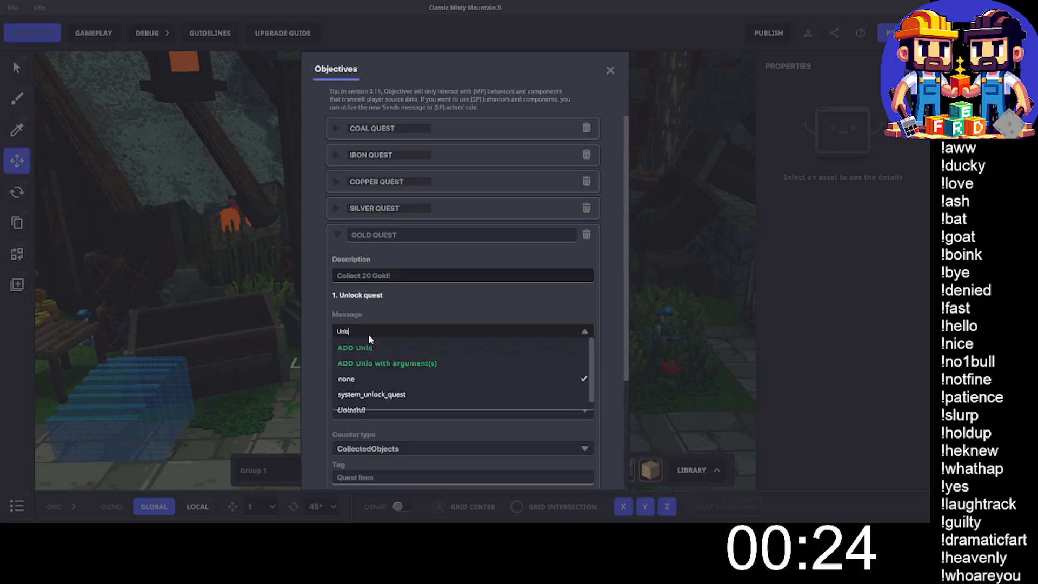
type("ck.0")
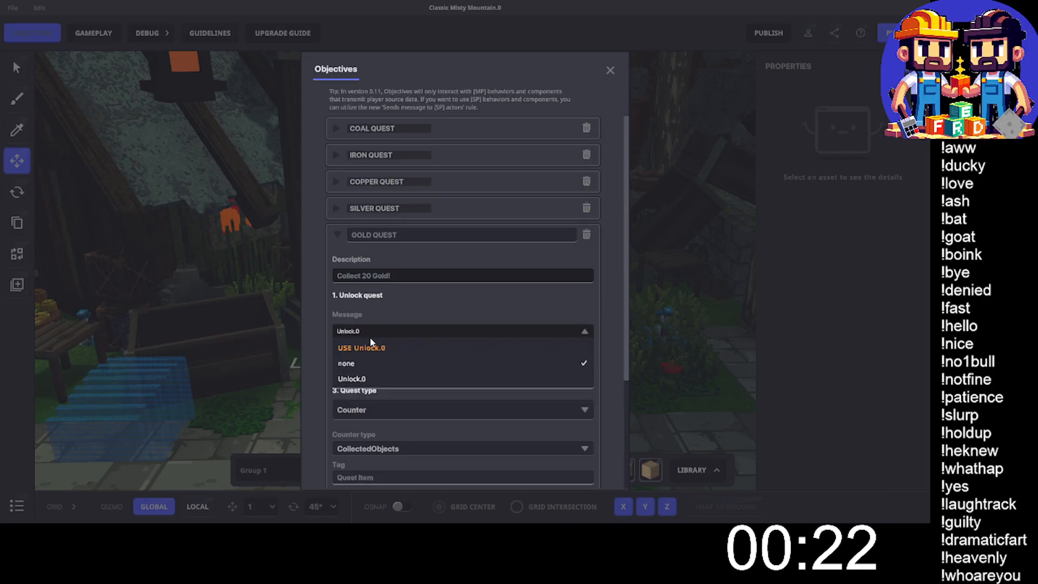
left_click(370, 350)
Make the Gold Quest's launch require a message and choose Launch.3 for it.
scroll(443, 309, "down", 3)
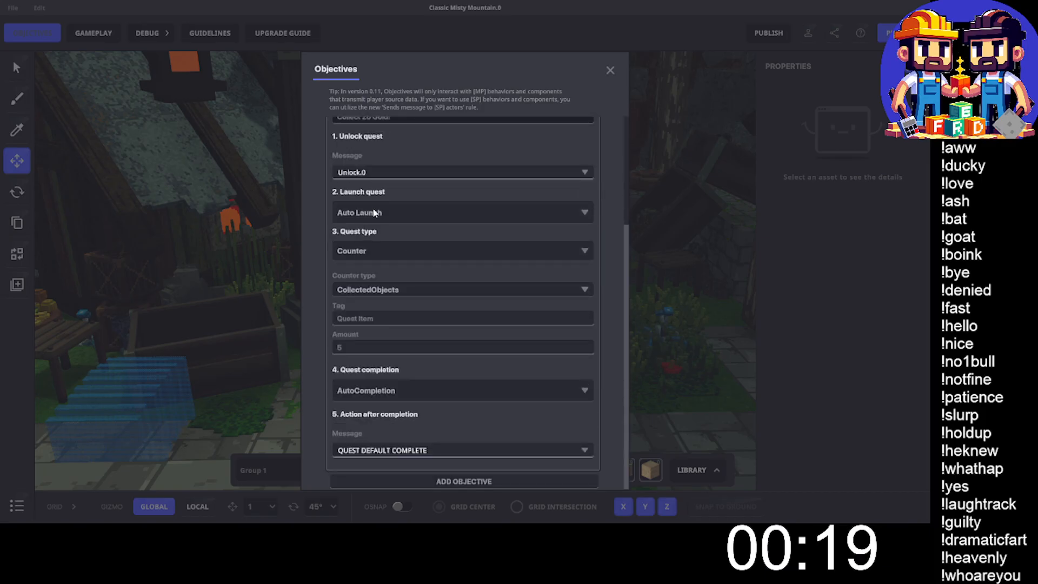
left_click(374, 212)
left_click(377, 245)
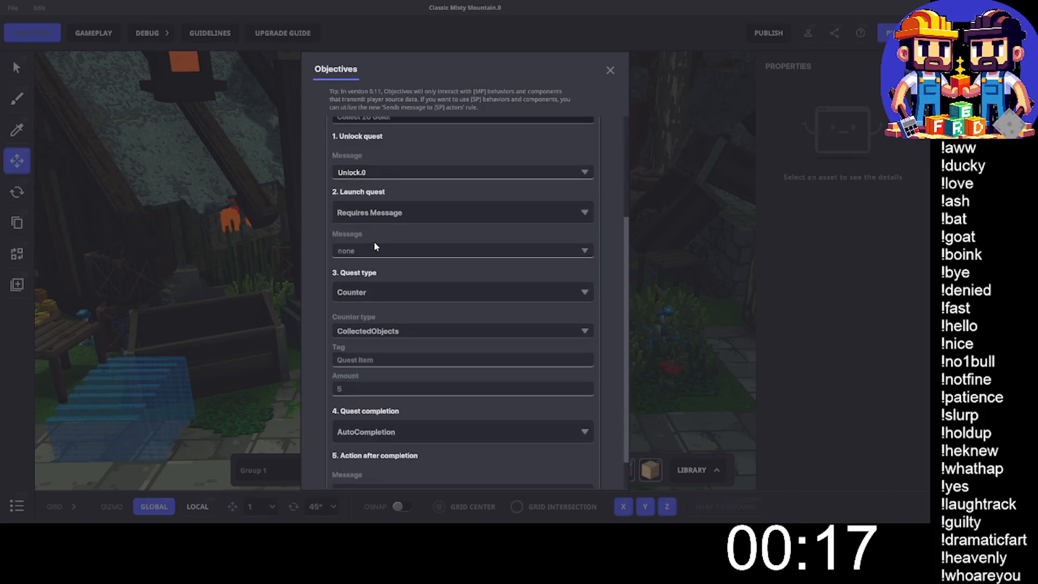
left_click(366, 252)
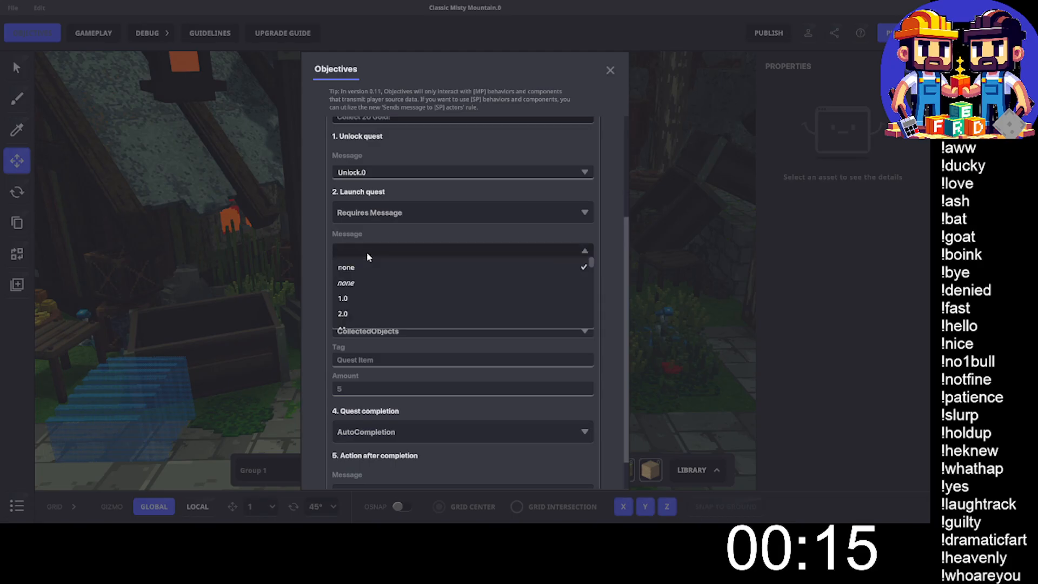
type("Launch")
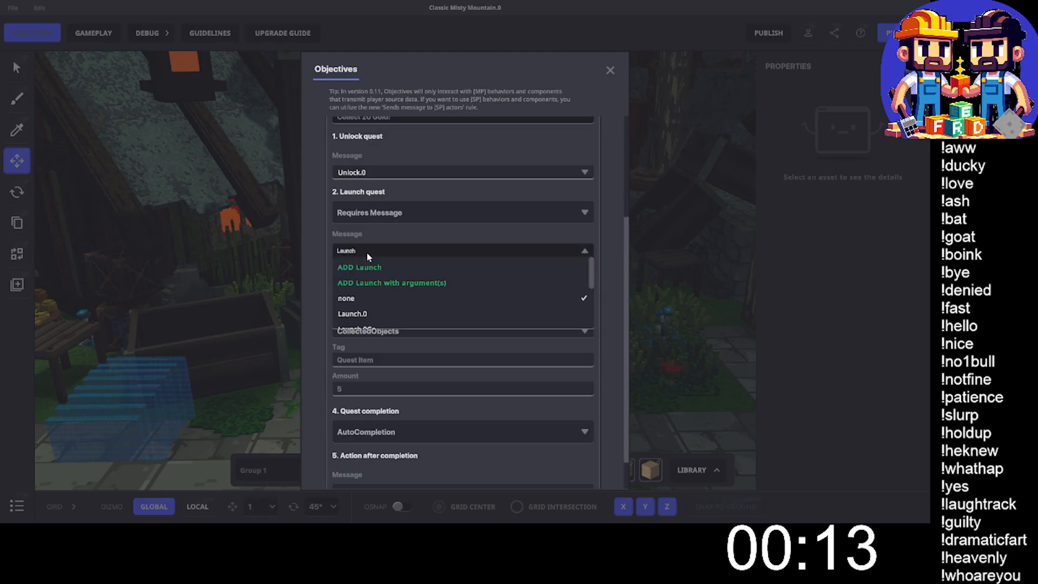
type(".3")
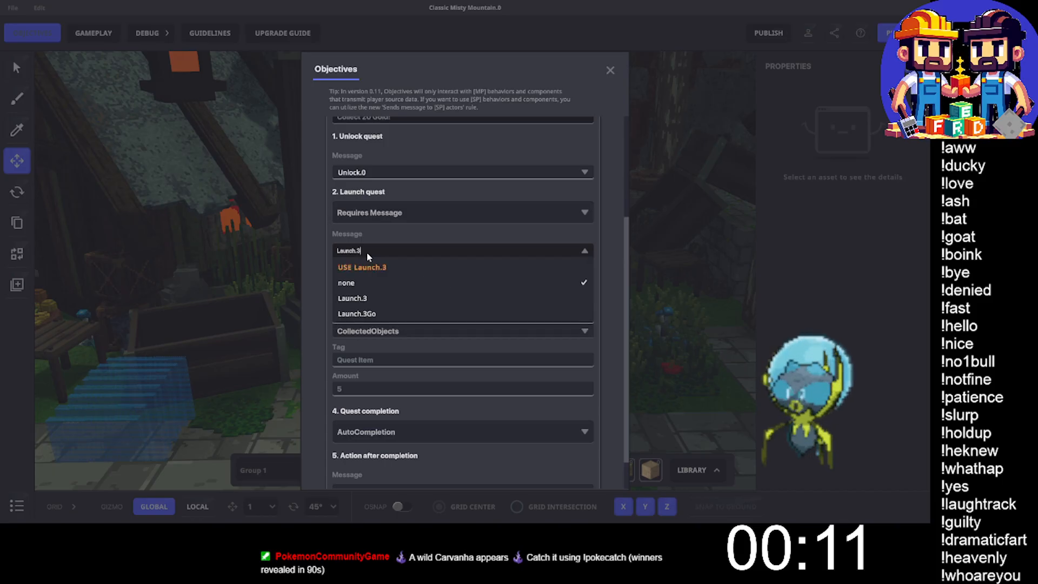
left_click(387, 267)
Change the Gold Quest's launch message to Launch.4.
scroll(400, 268, "up", 3)
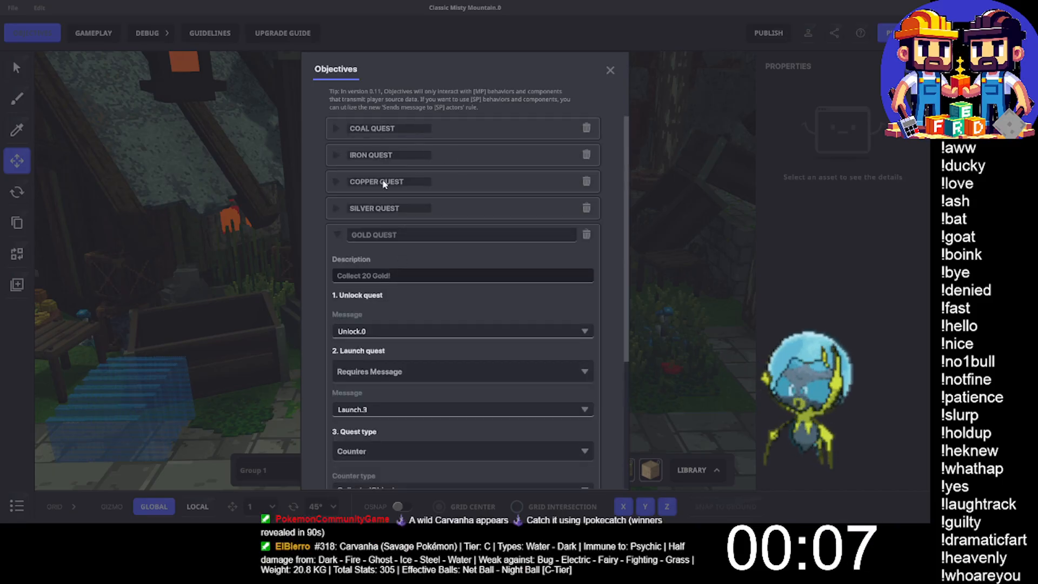
scroll(388, 315, "down", 3)
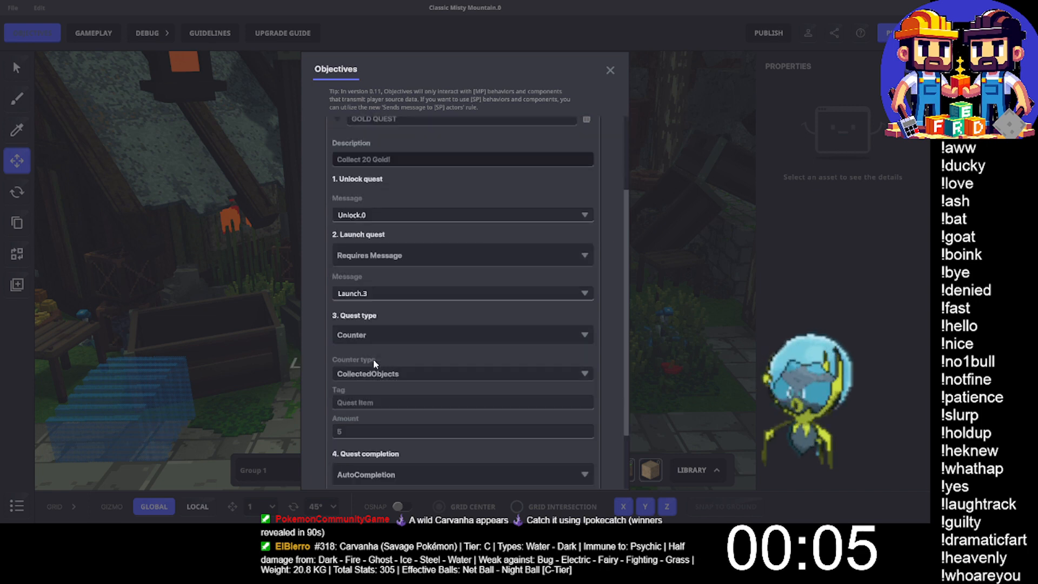
left_click(371, 297)
type("h.4")
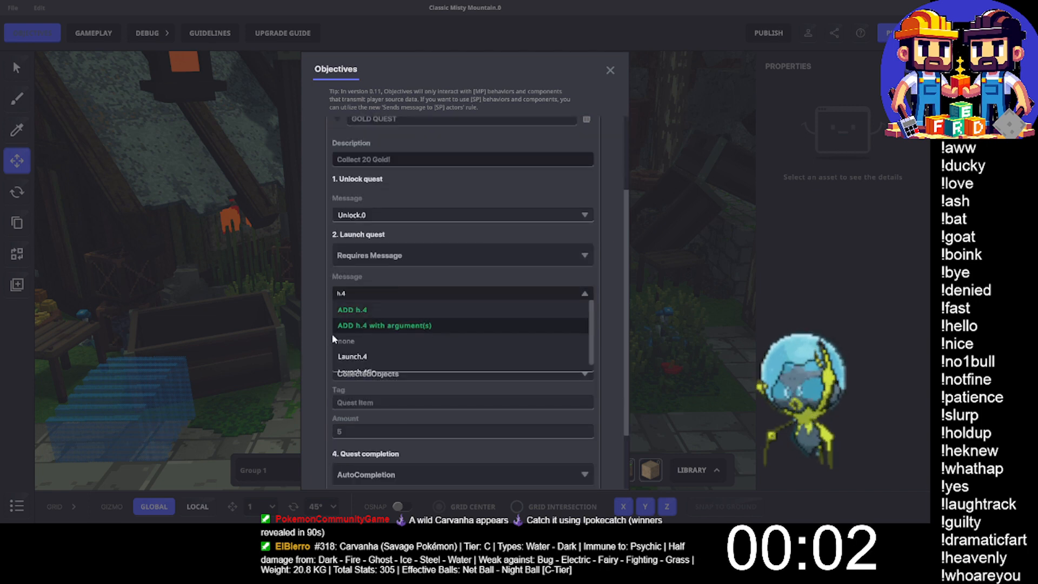
left_click(352, 356)
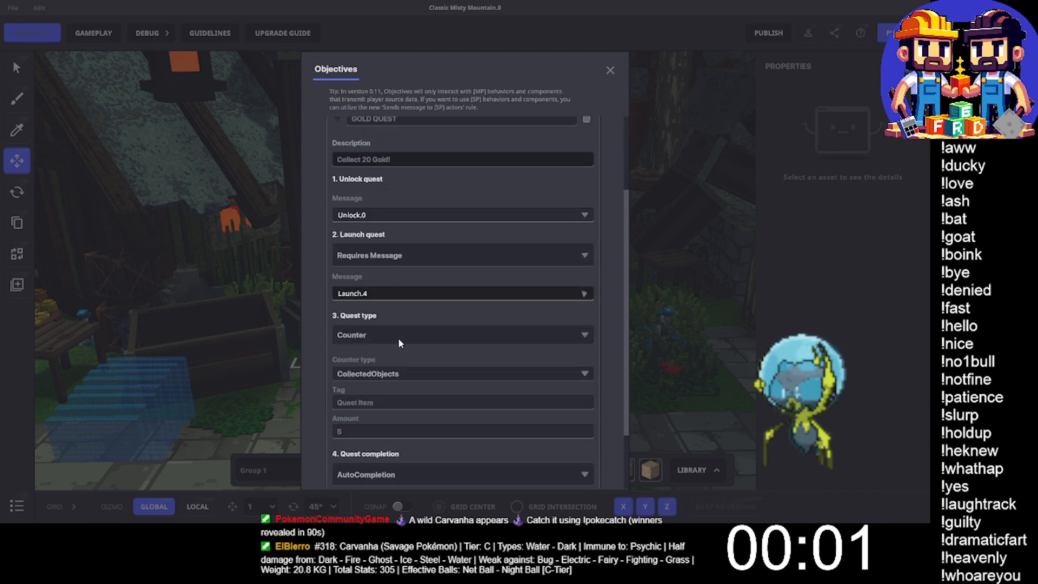
Set the Gold Quest's collected-objects counter to the tag Gold and the amount 20.
scroll(367, 386, "down", 2)
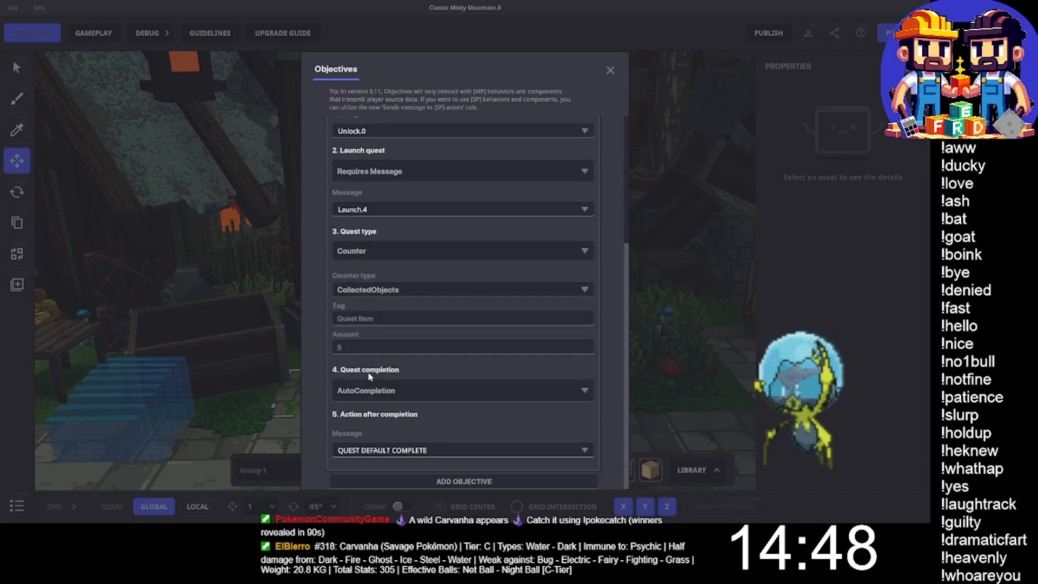
left_click(365, 319)
type("Gold")
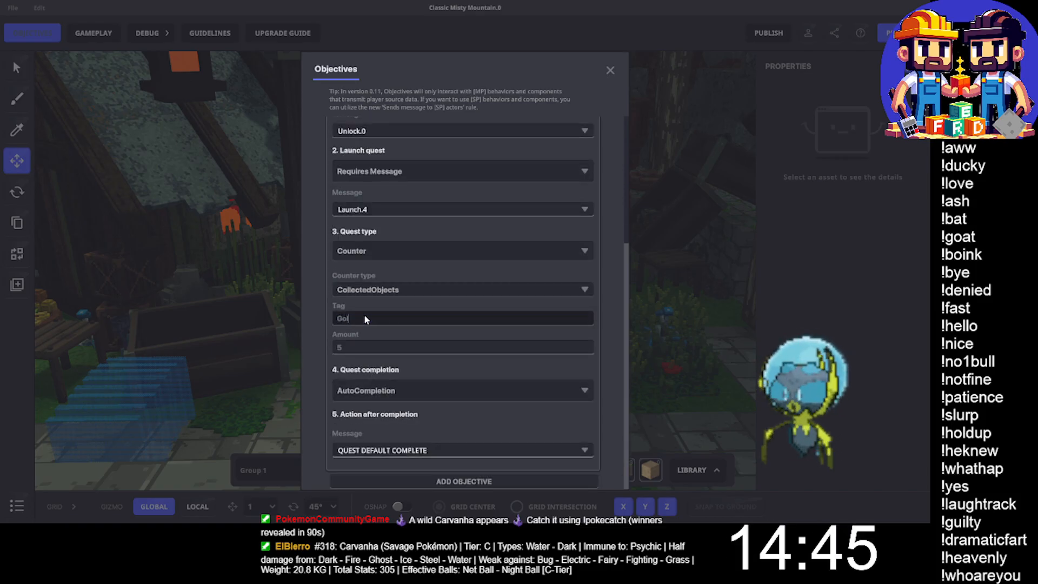
left_click(339, 348)
type("20")
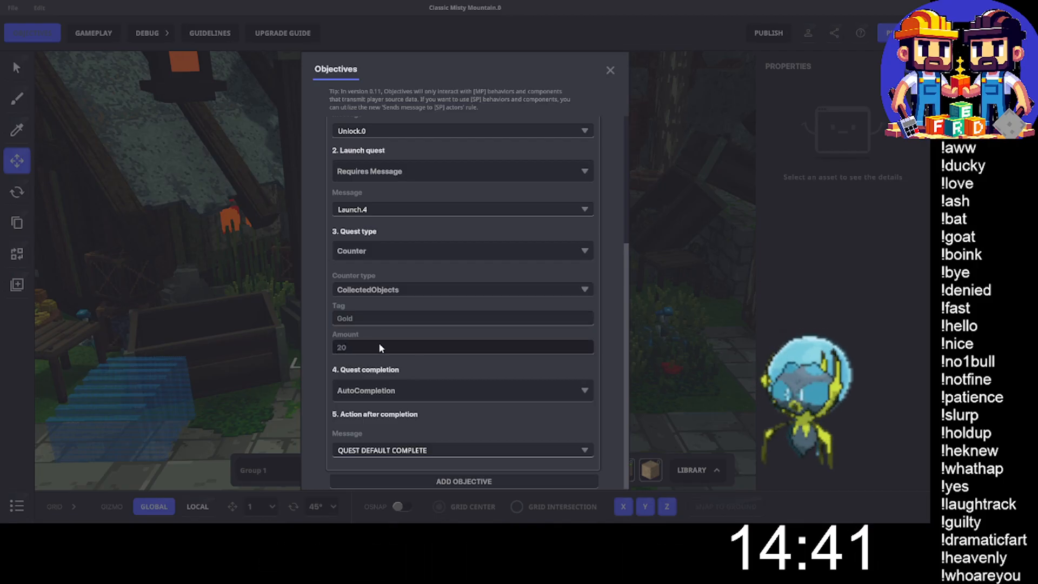
Make the Gold Quest's completion require a message and use Completion.4.
left_click(360, 389)
left_click(369, 423)
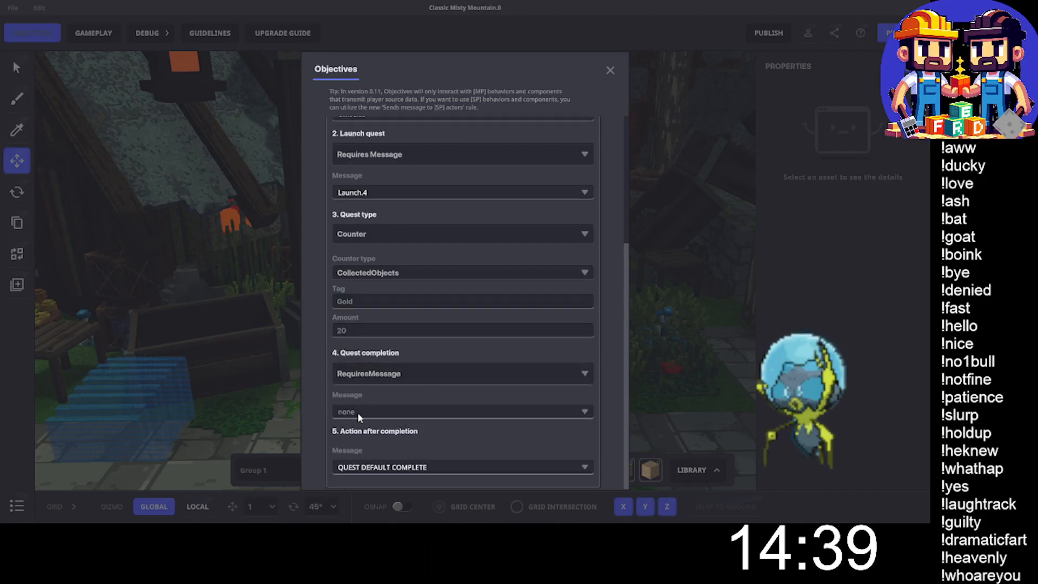
left_click(371, 429)
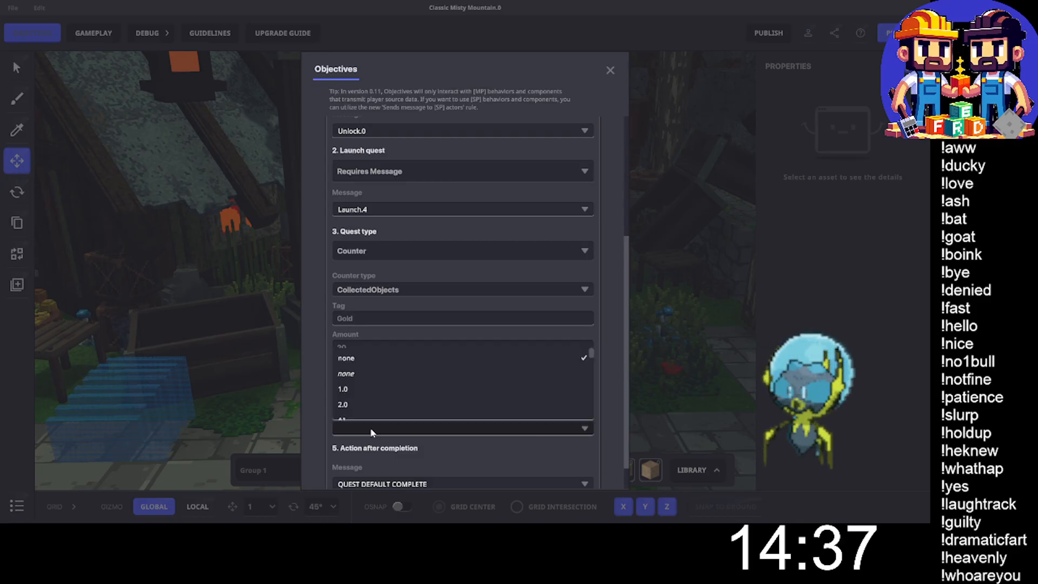
type("Completion.4")
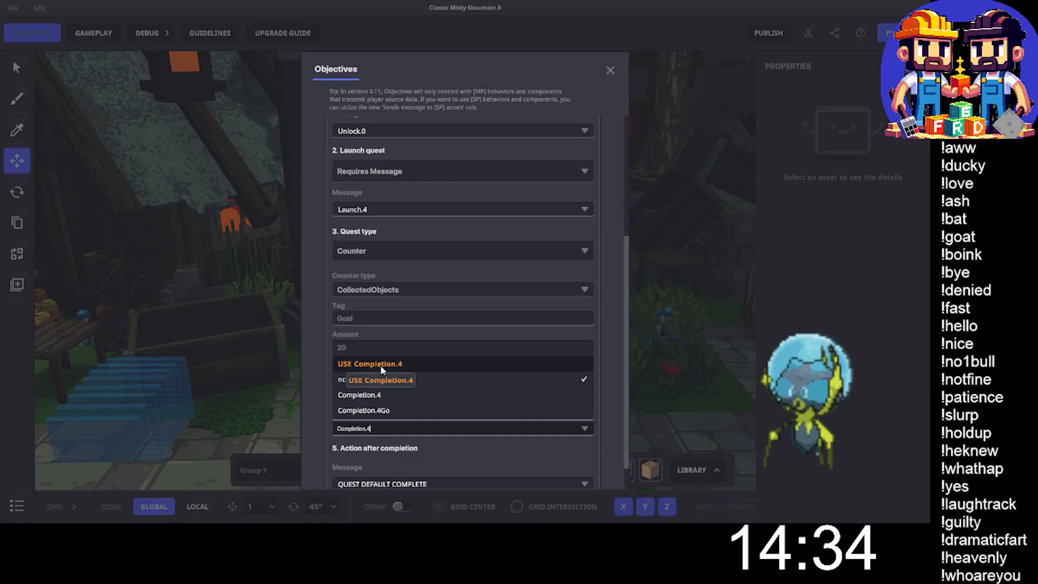
left_click(380, 364)
Set the Gold Quest's action-after-completion message to Action.4 and close the objectives window.
left_click(354, 483)
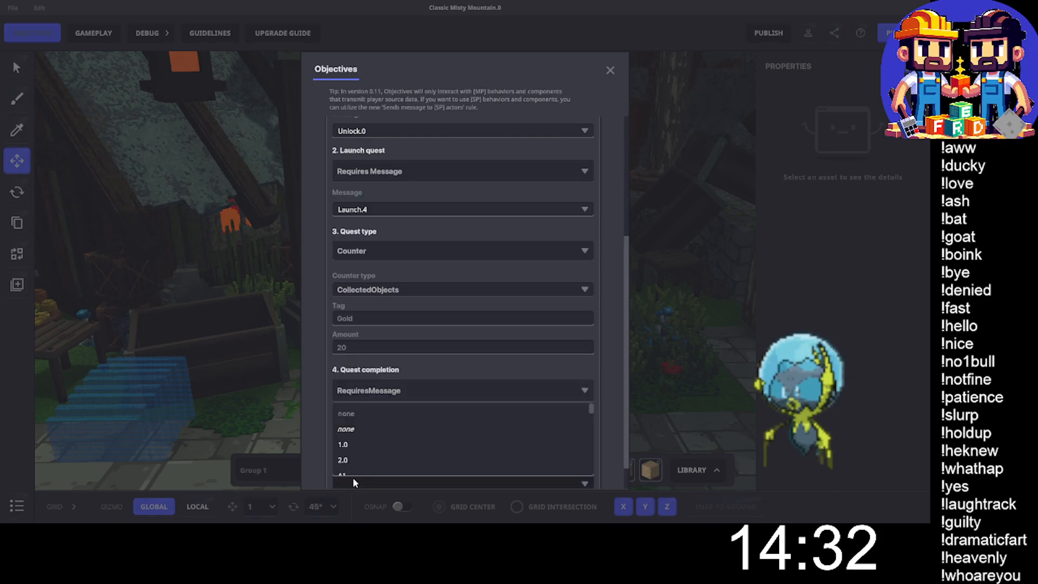
type("Action.4")
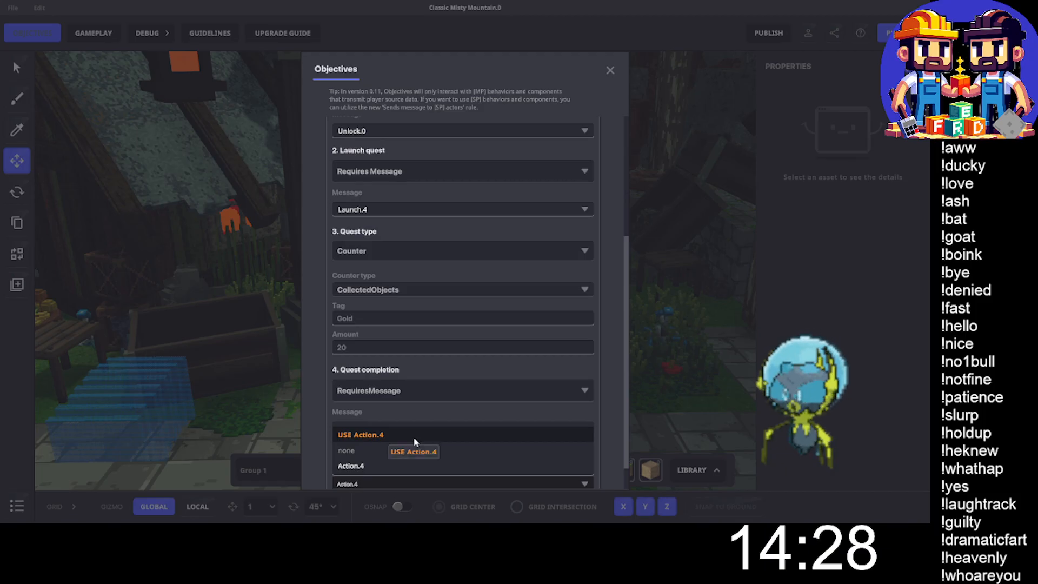
left_click(414, 436)
scroll(436, 359, "up", 3)
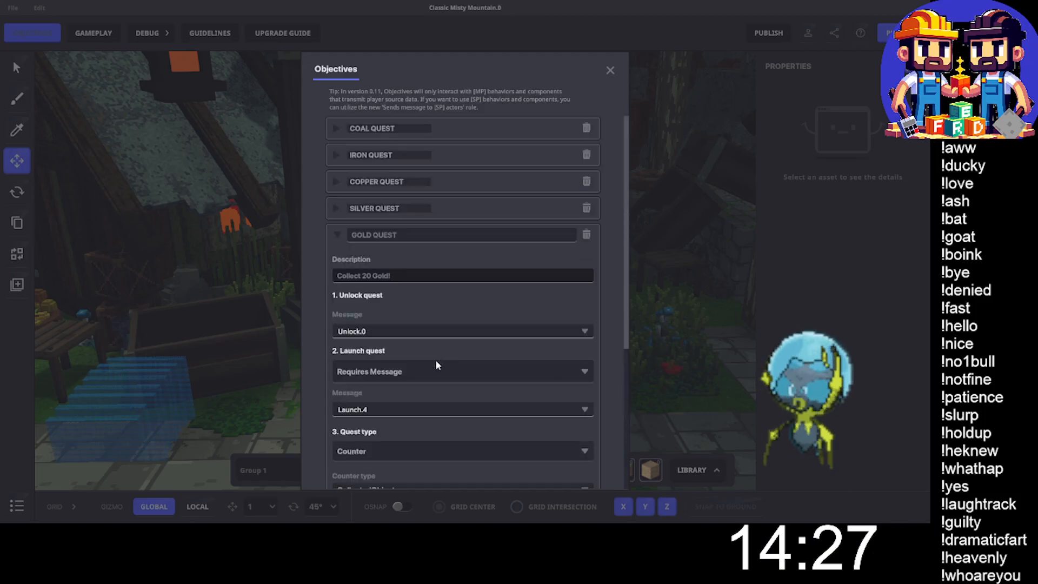
left_click(336, 234)
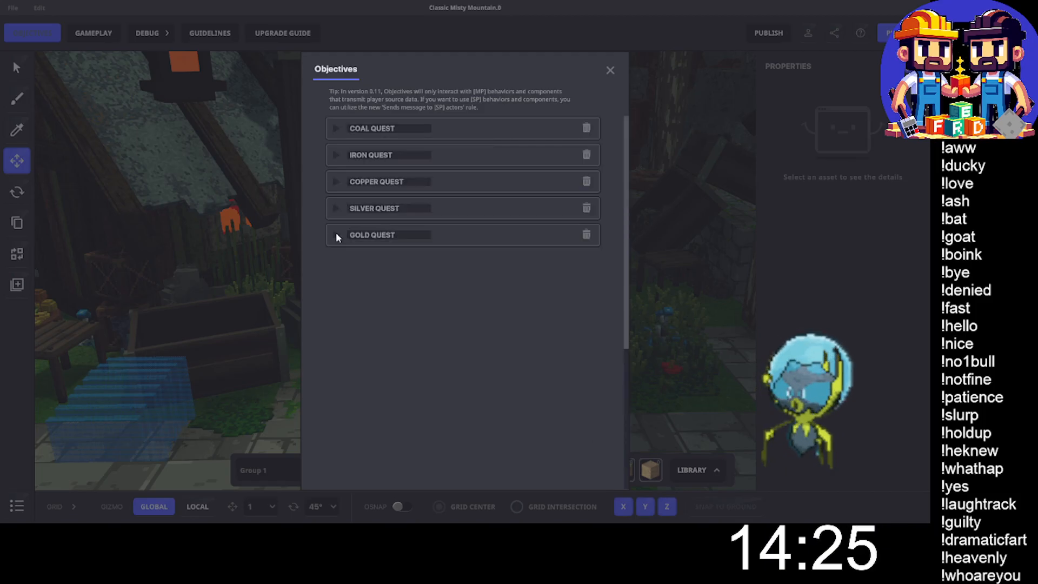
left_click(610, 70)
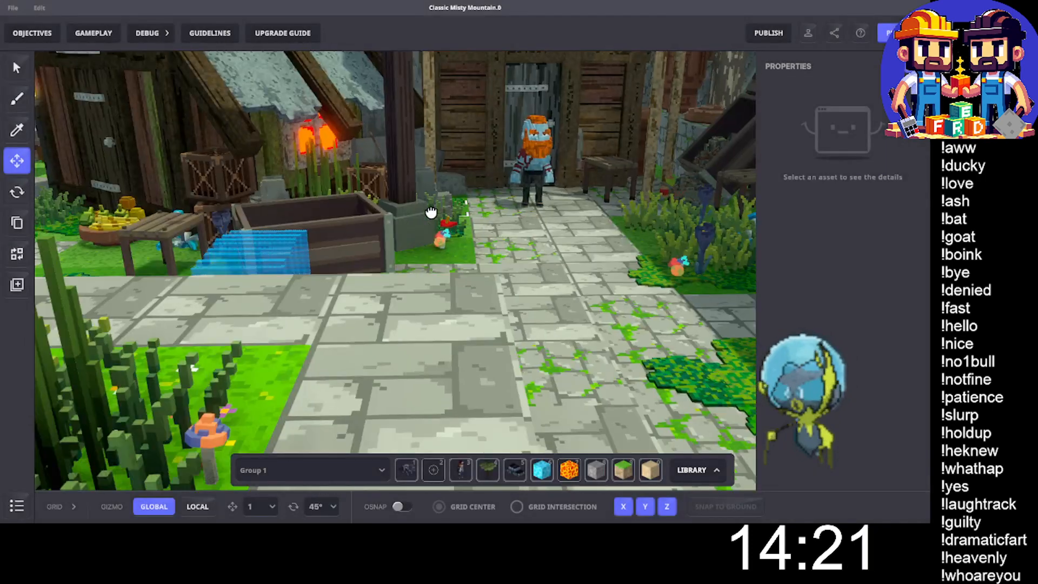
Save the experience and dismiss the save notification.
key("ctrl+s")
left_click(526, 287)
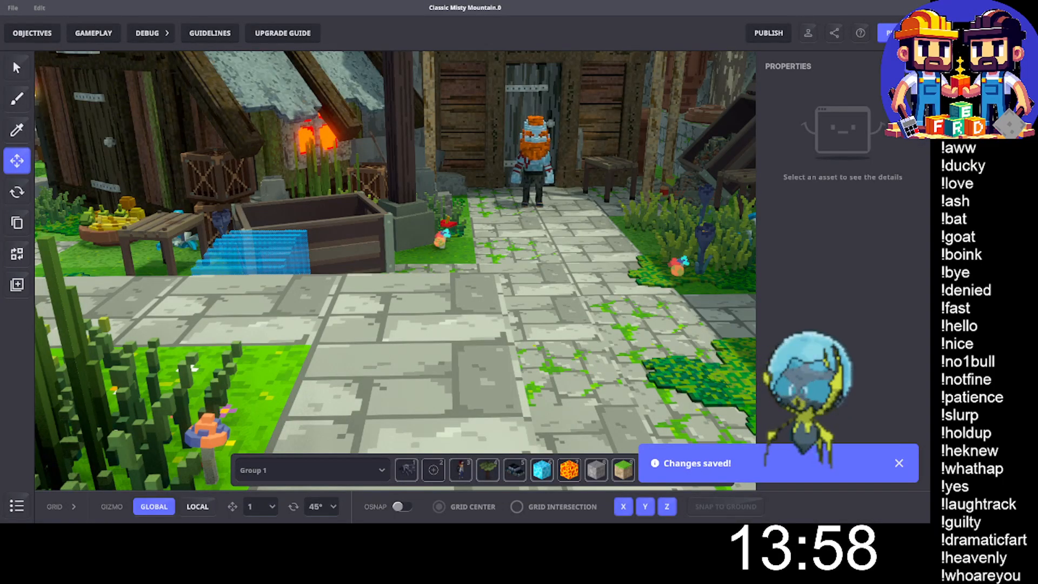
left_click(900, 471)
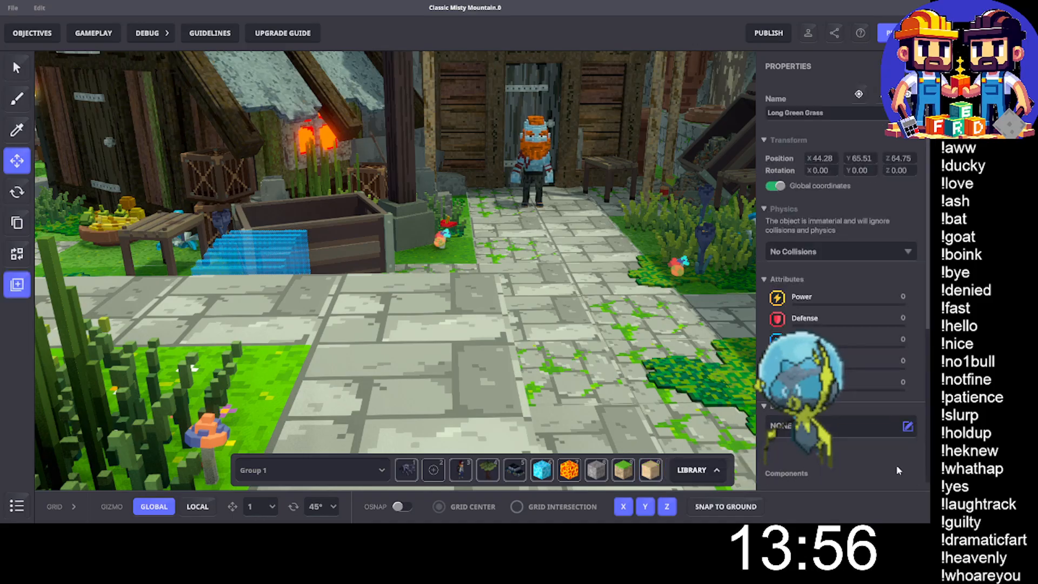
middle_click_drag(581, 317, 539, 328)
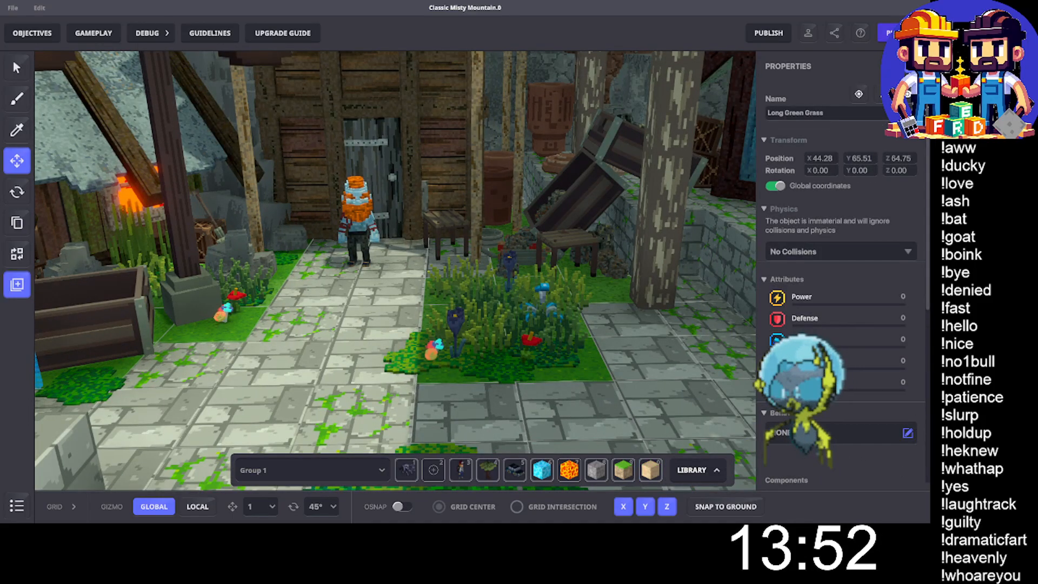
Start a playtest, walk to the orange-bearded dwarf by the wooden door and accept the Coal Quest from him.
key("ctrl+p")
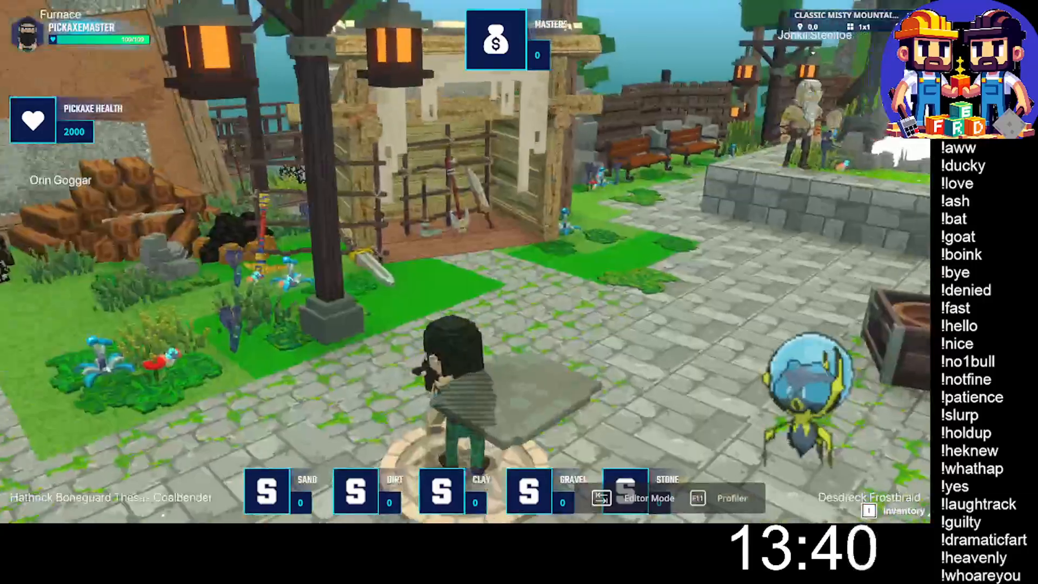
key("w")
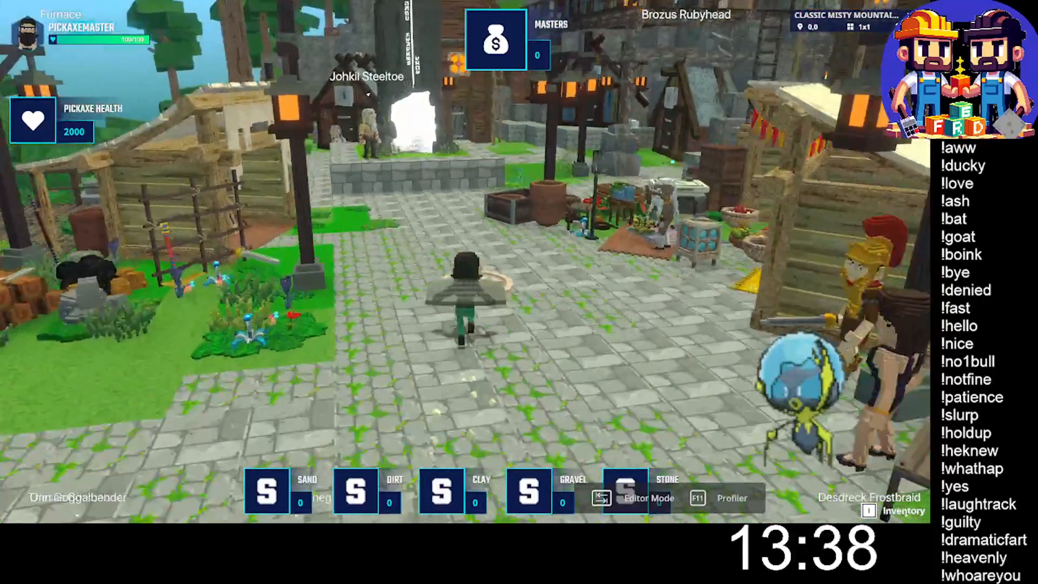
key("w")
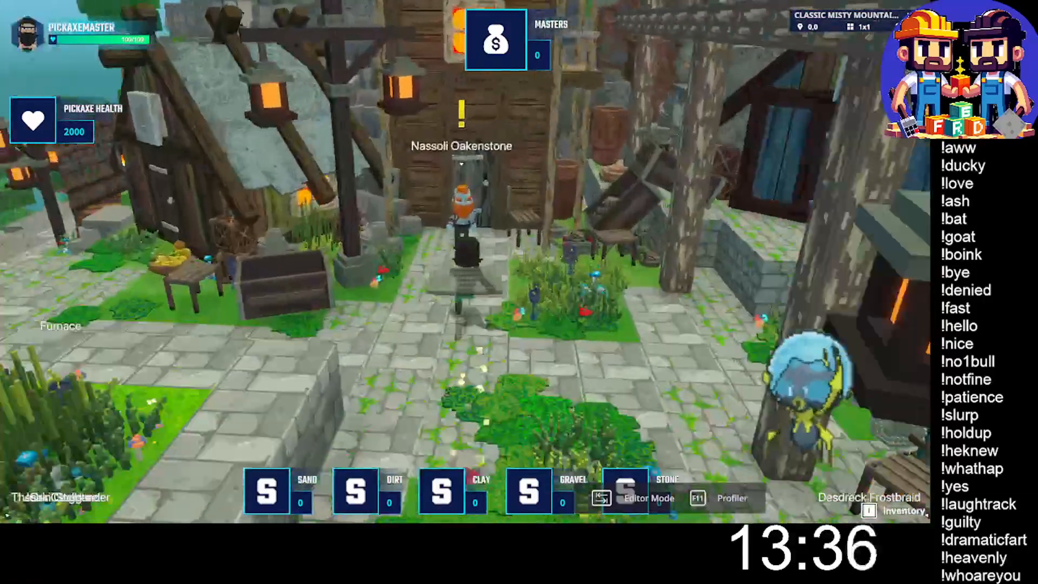
key("f")
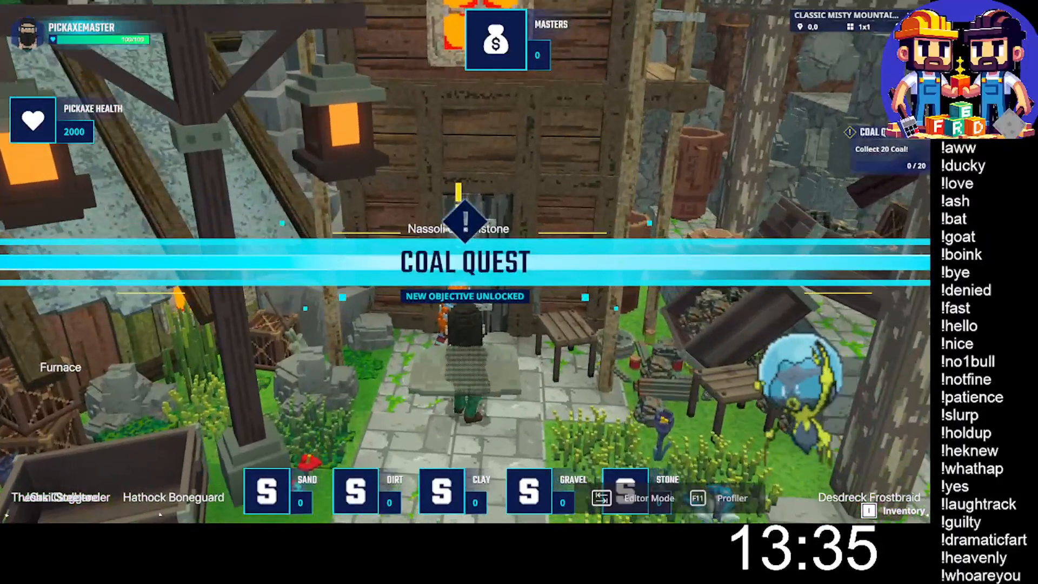
key("w")
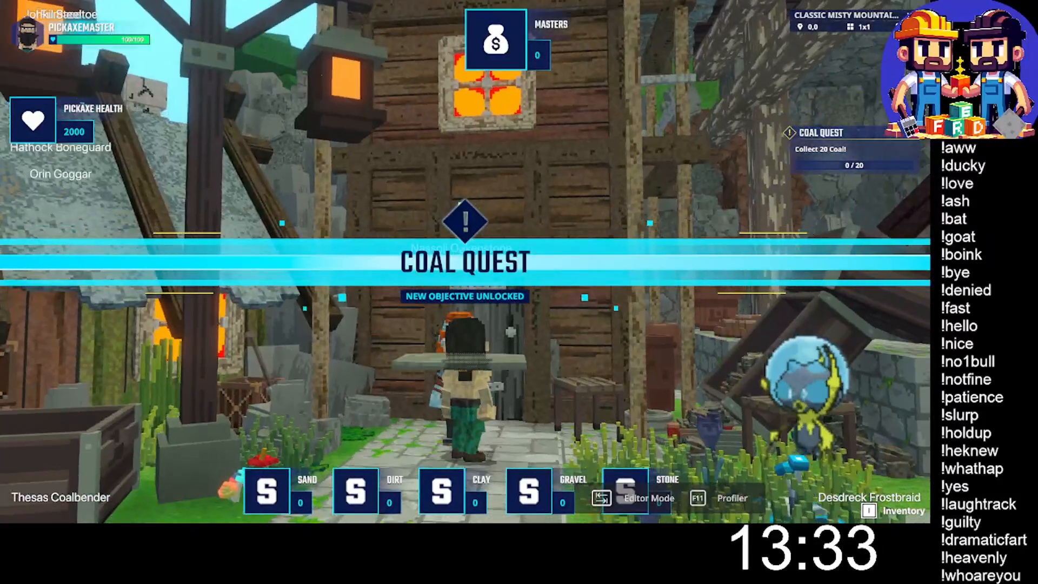
Walk back and forth between the ore rocks and the cave wall to collect 20 coal for the Coal Quest.
key("w")
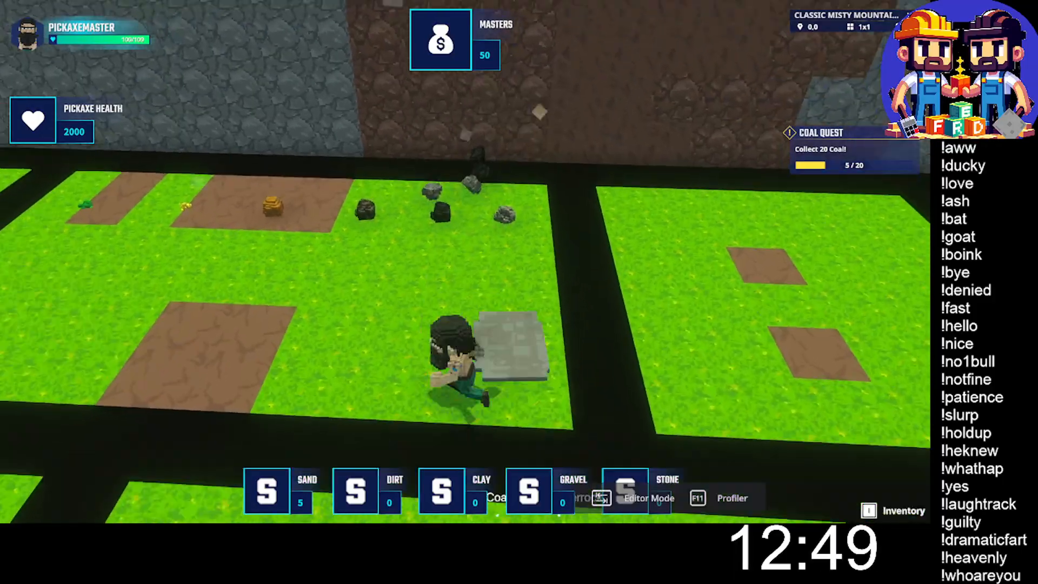
key("s")
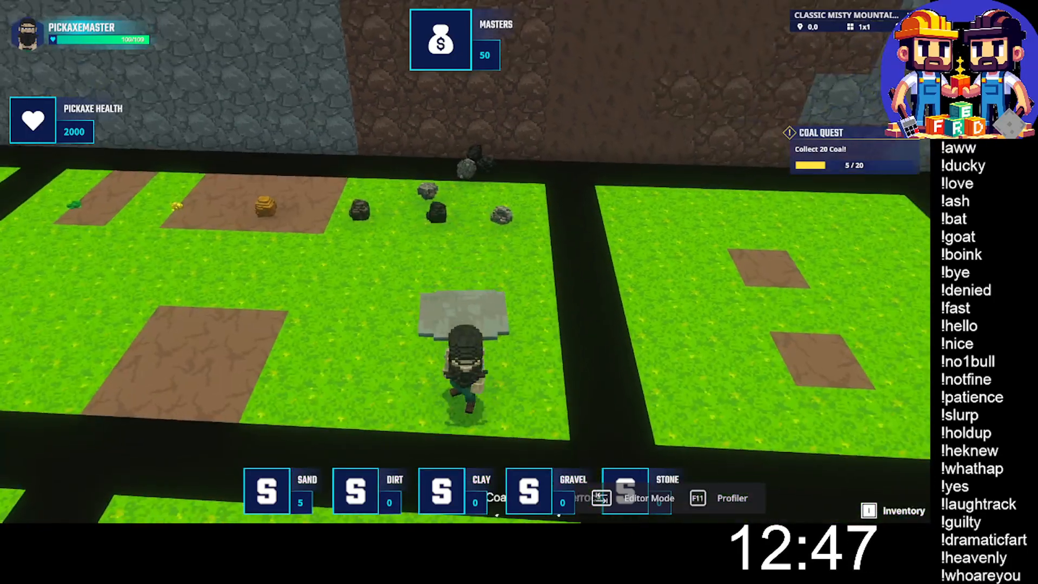
key("w")
key("w")
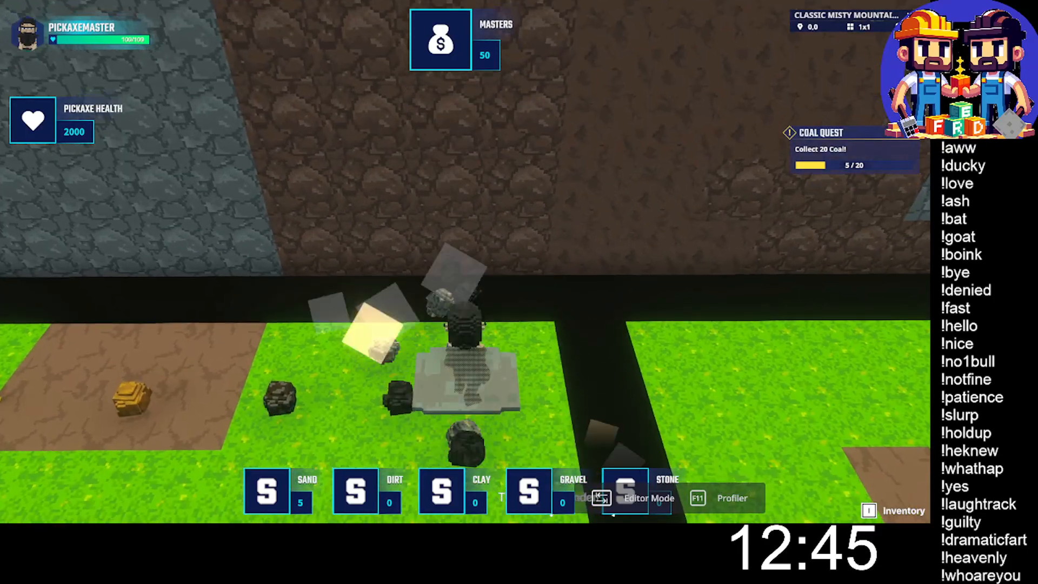
key("w")
key("s")
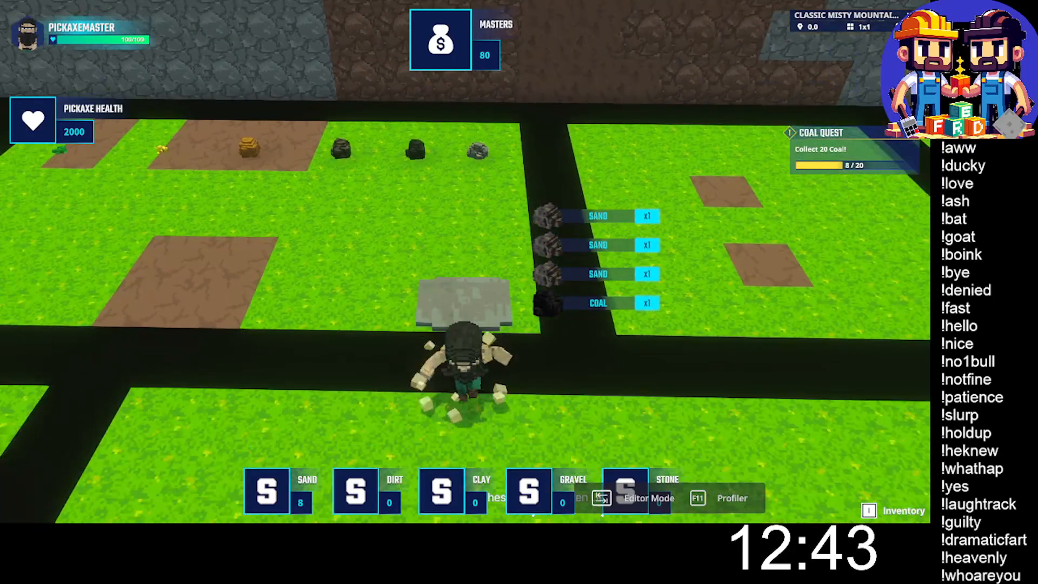
key("w")
key("w")
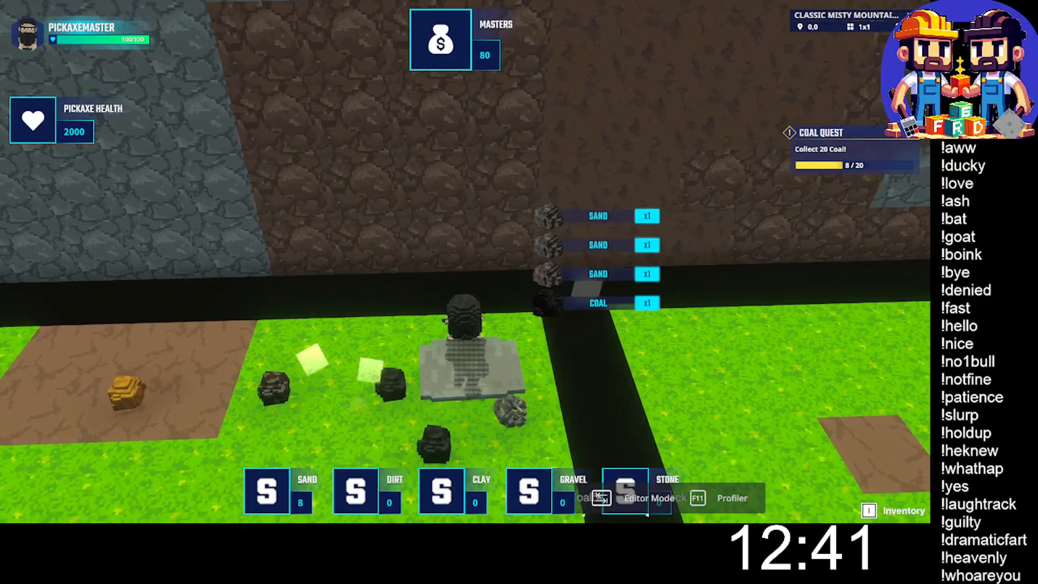
key("s")
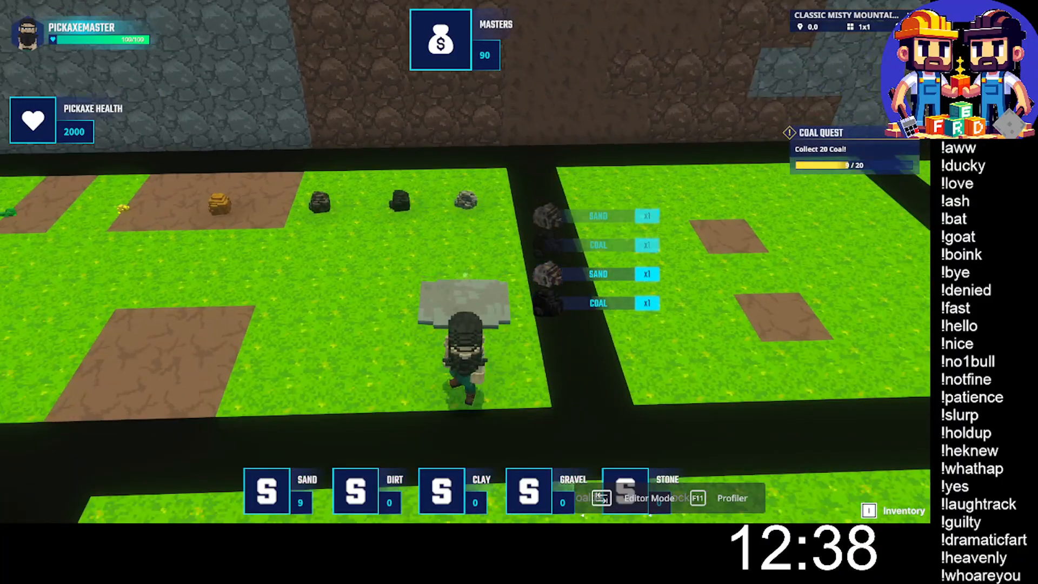
key("w")
key("s")
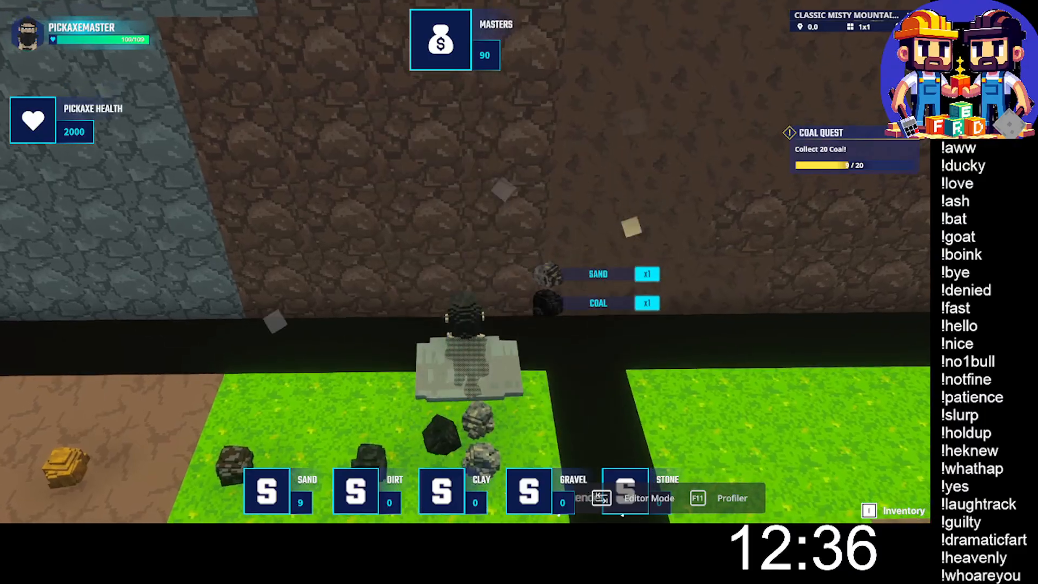
key("w")
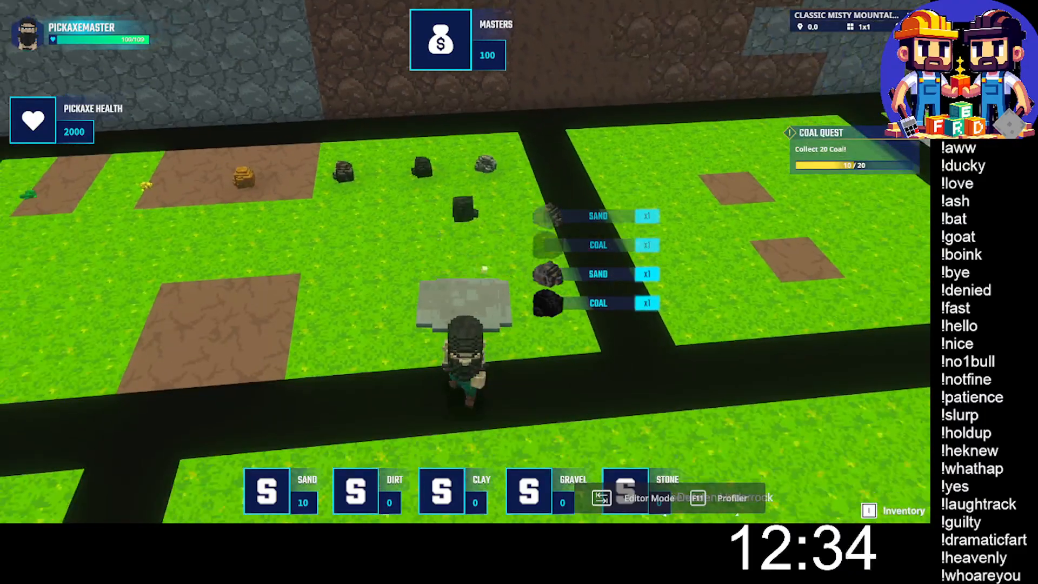
key("d")
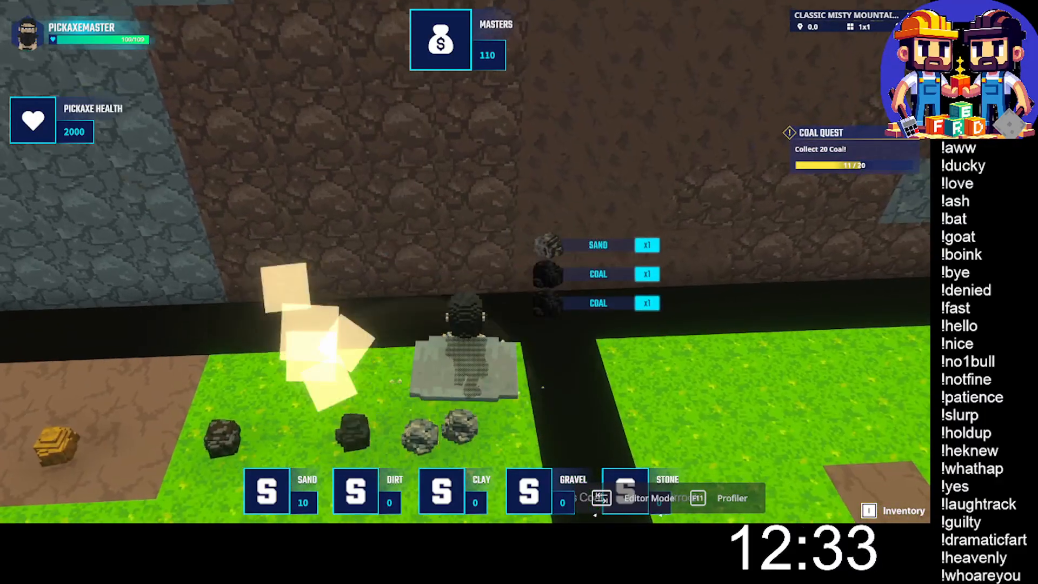
key("a")
key("w")
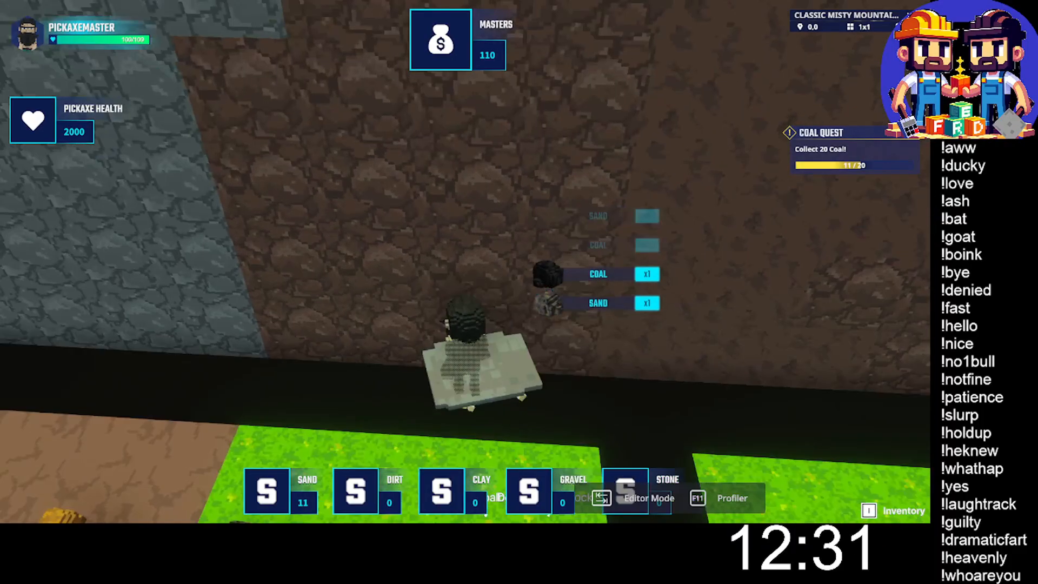
key("s")
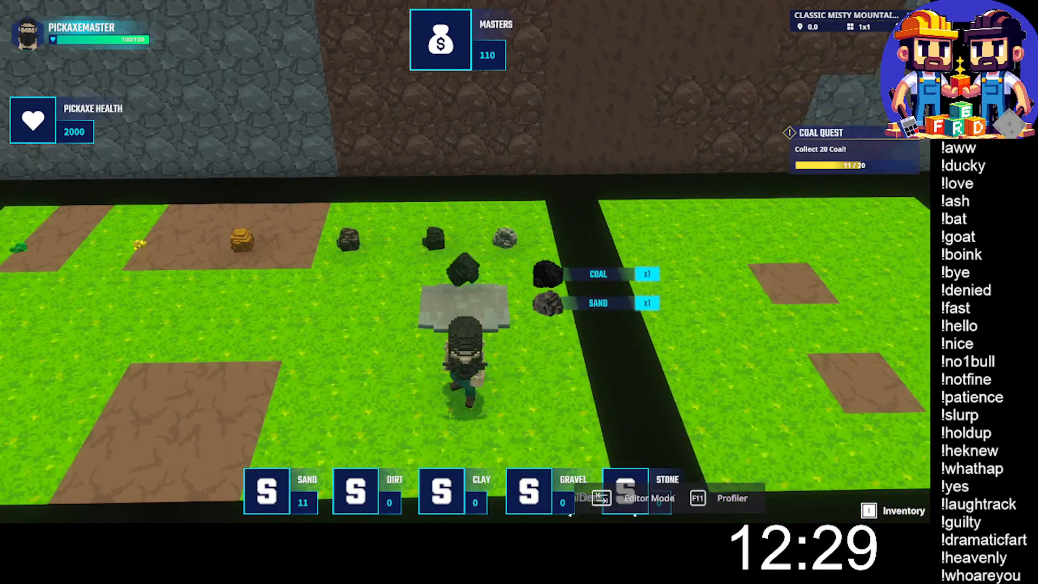
key("w")
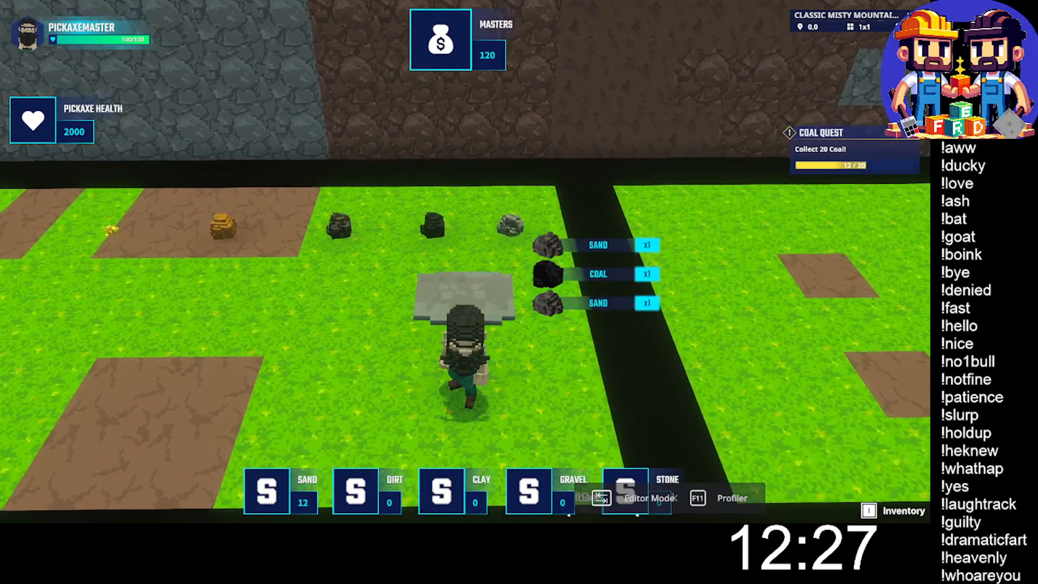
key("w")
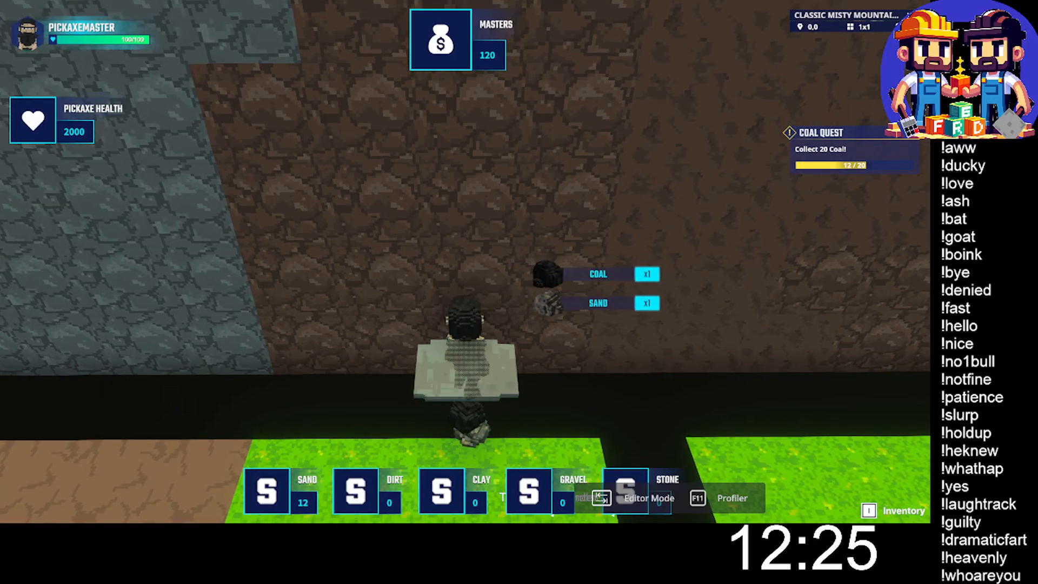
key("s")
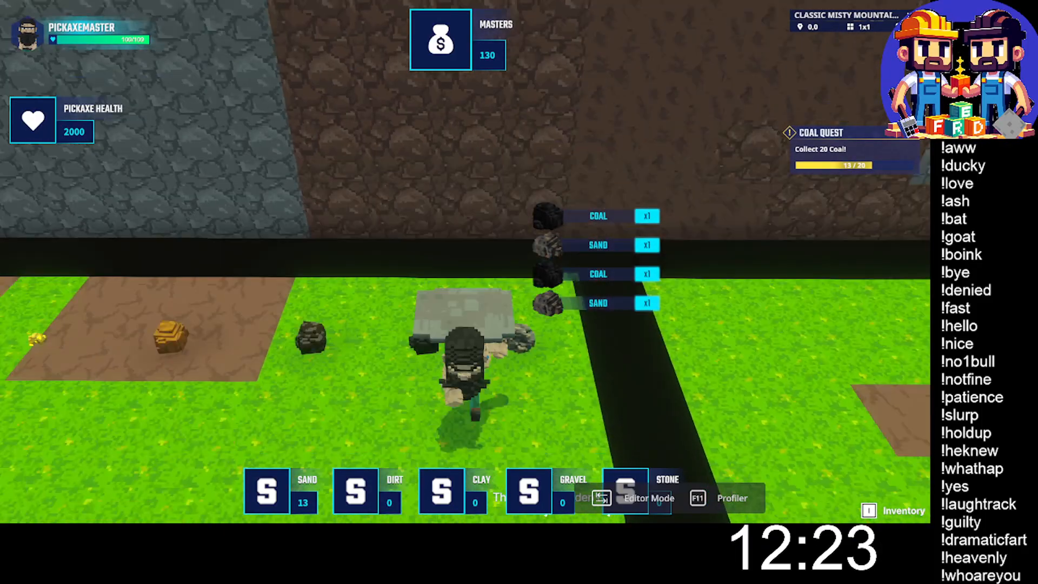
key("a")
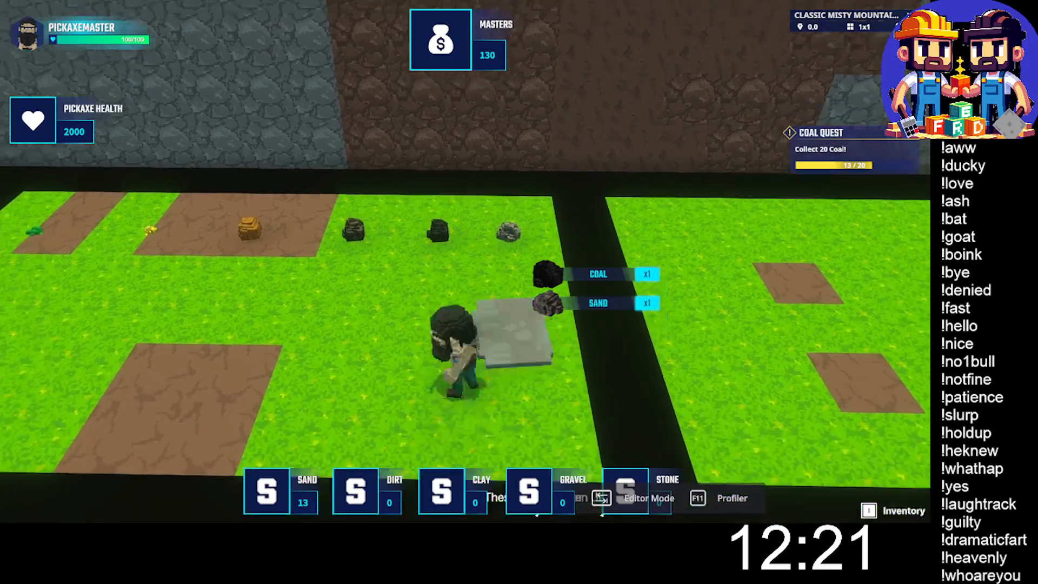
key("w")
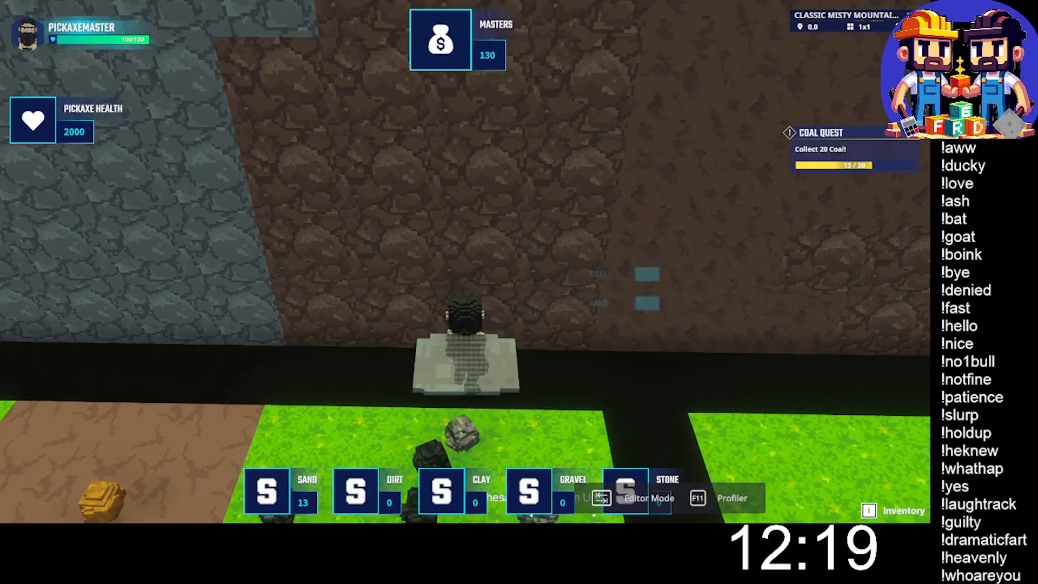
key("s")
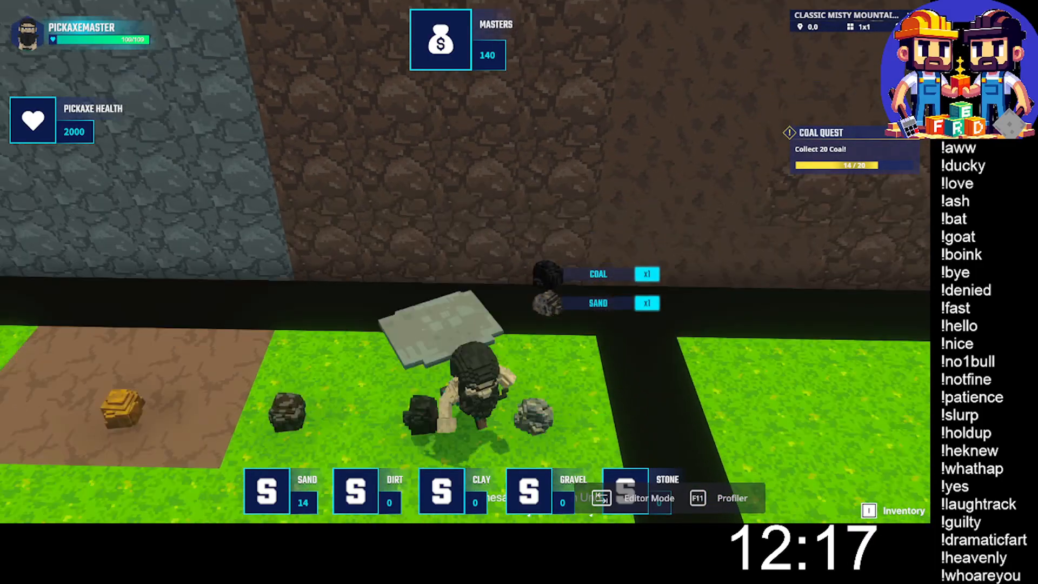
key("s")
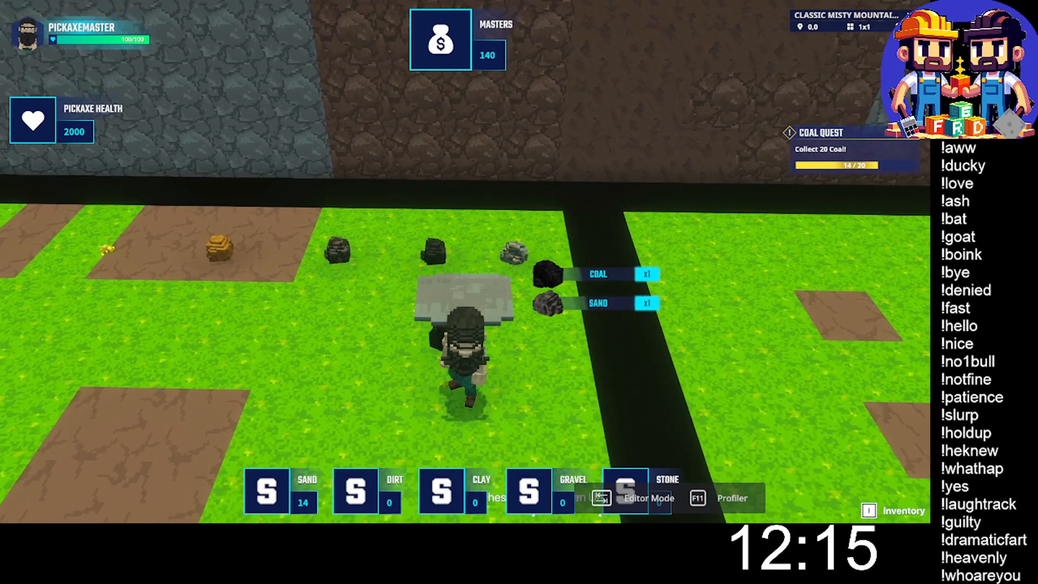
key("w")
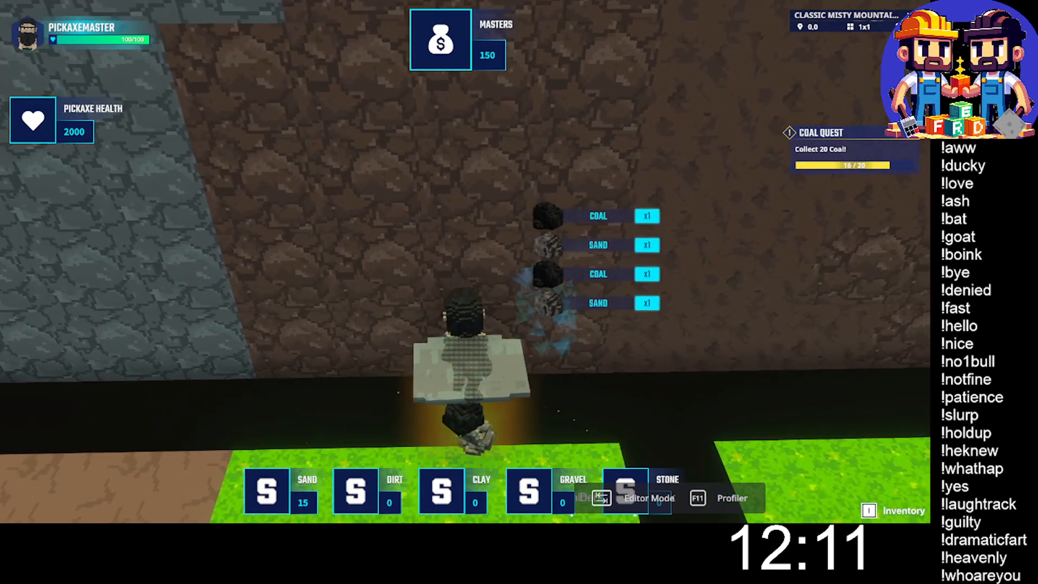
key("s")
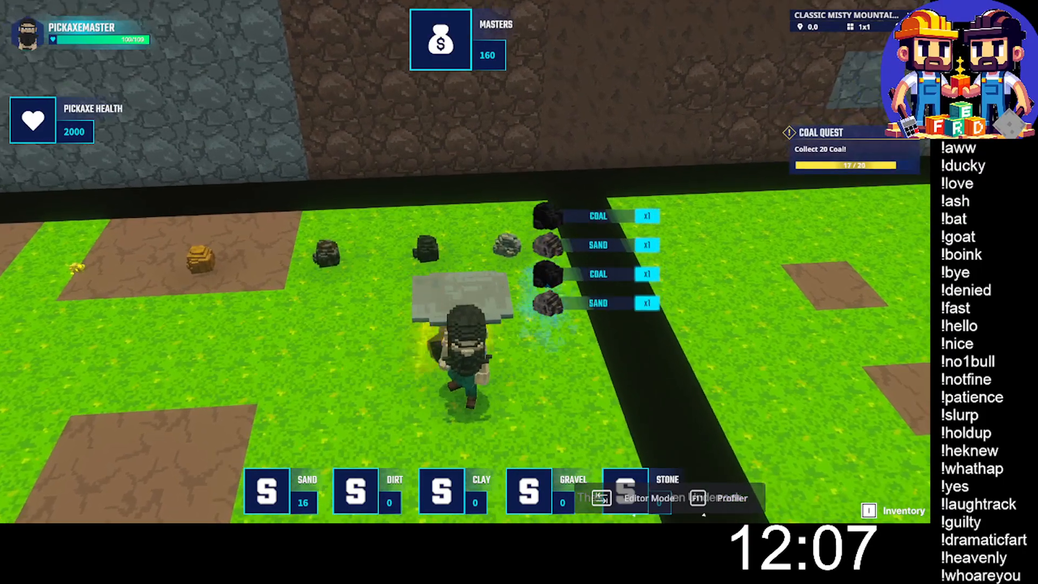
key("w")
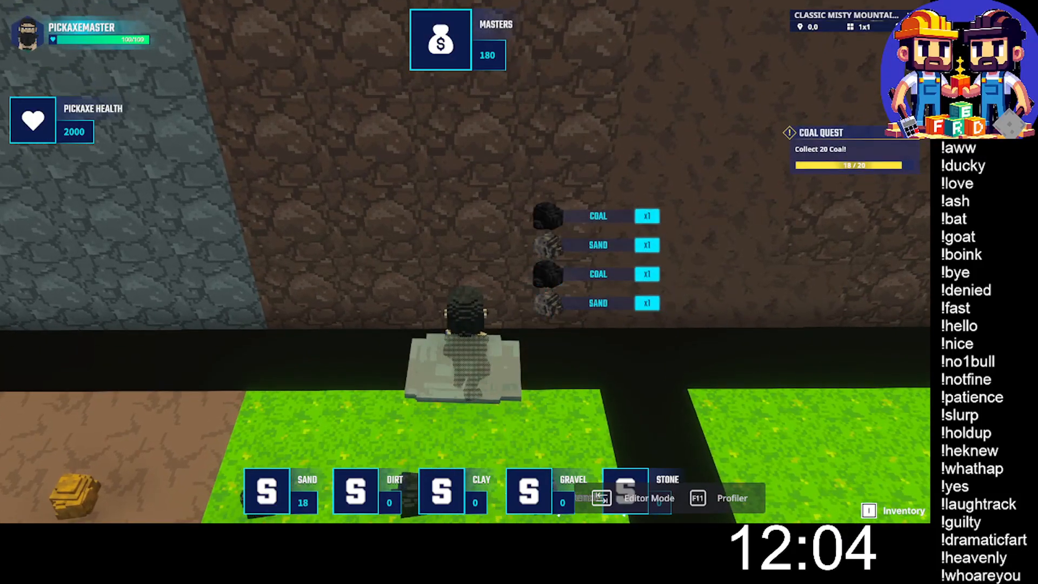
key("s")
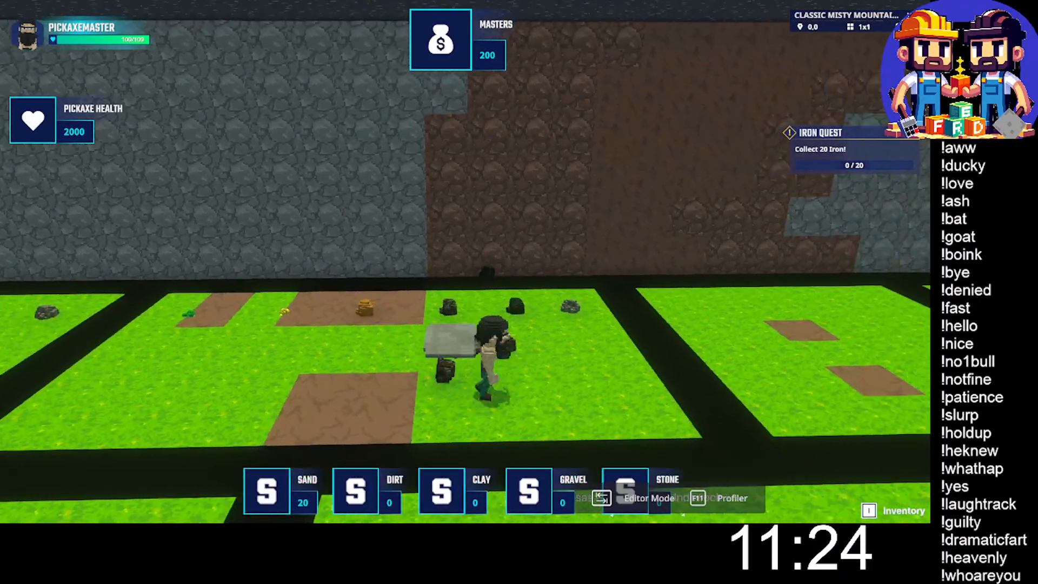
Walk back and forth between the ore rocks and the cave wall to collect 20 iron for the Iron Quest.
key("e")
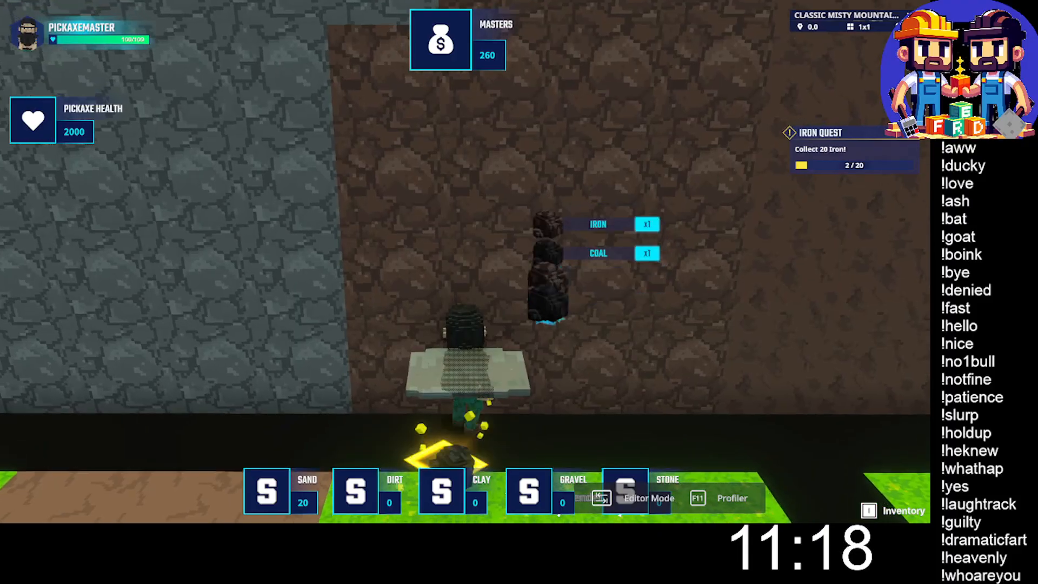
key("s")
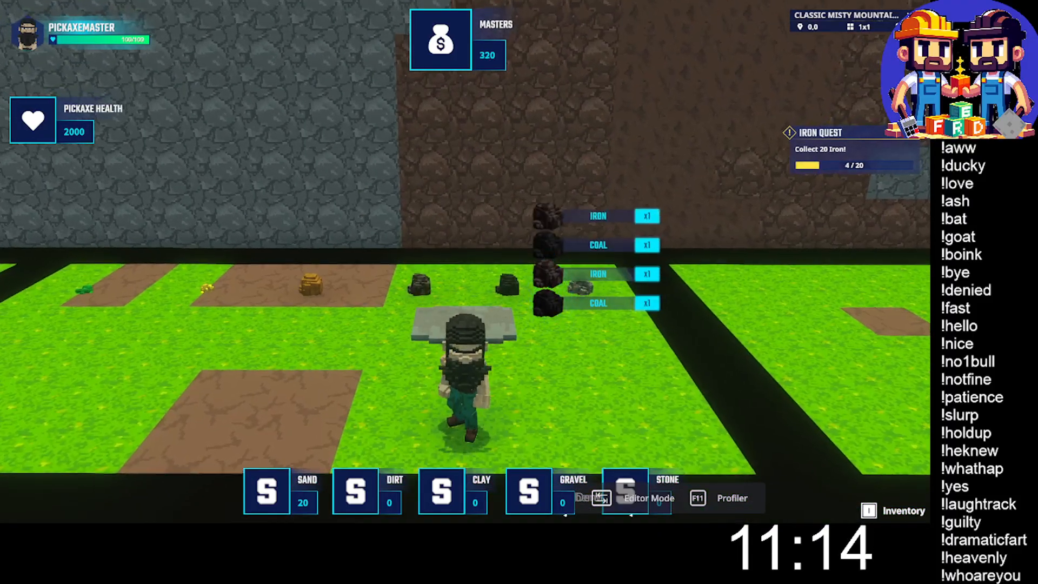
key("w")
key("w")
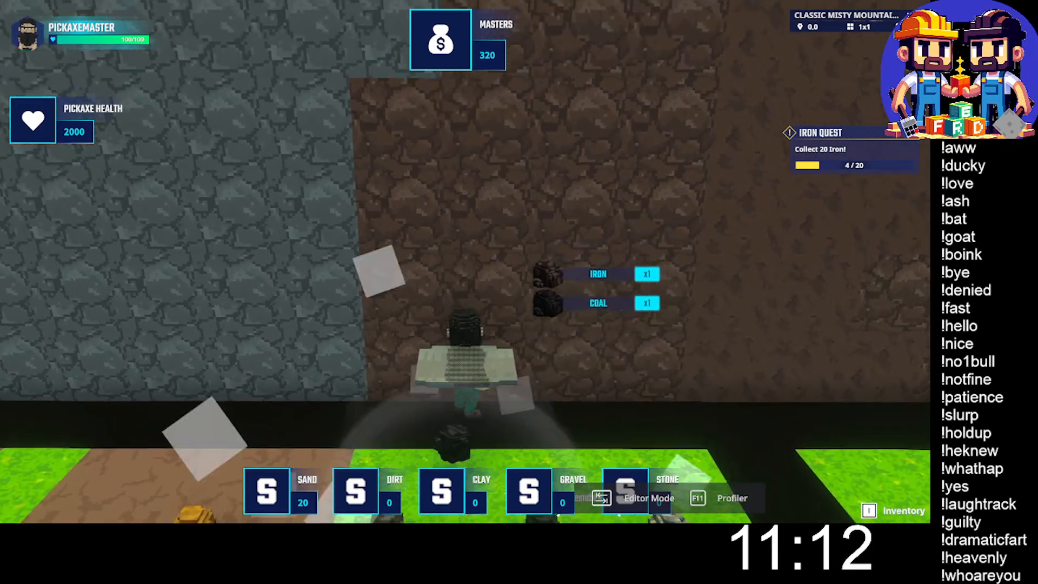
key("s")
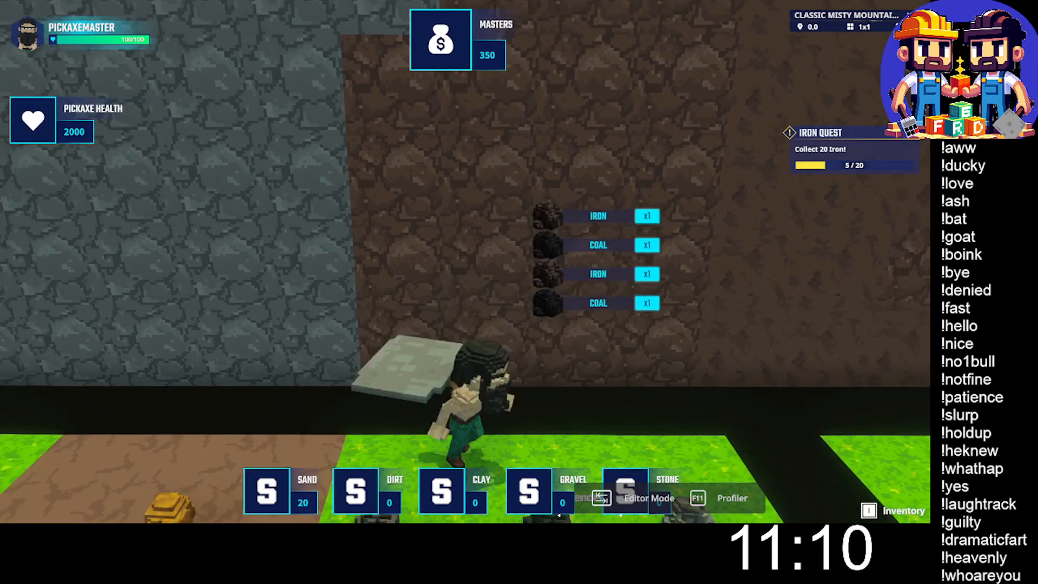
key("w")
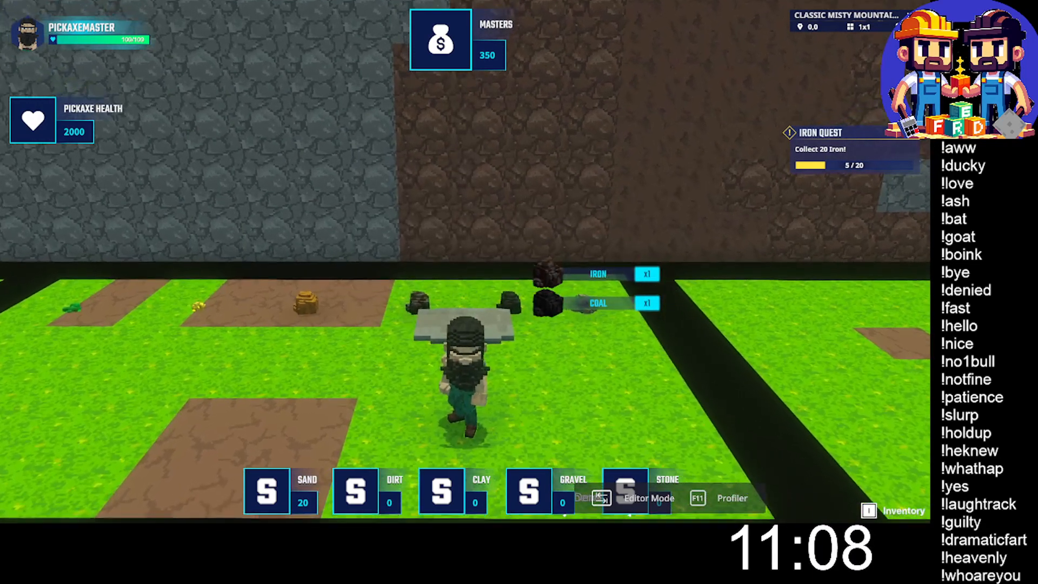
key("w")
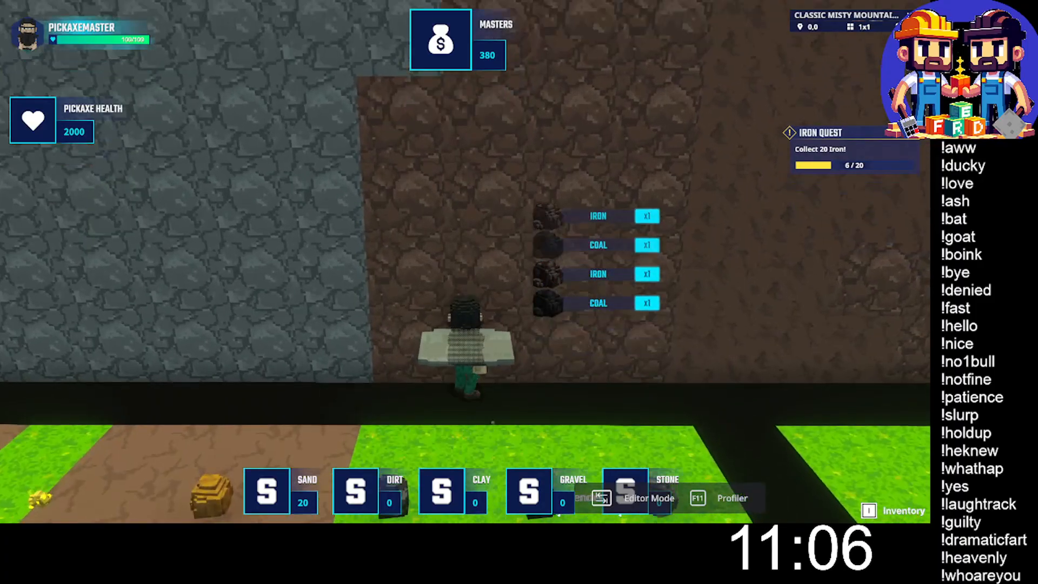
key("w")
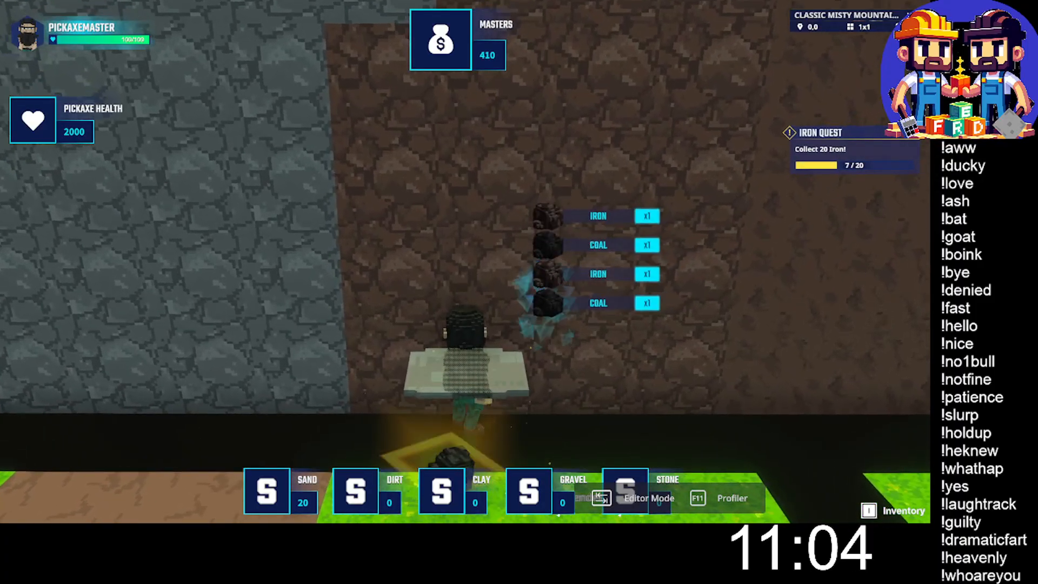
key("s")
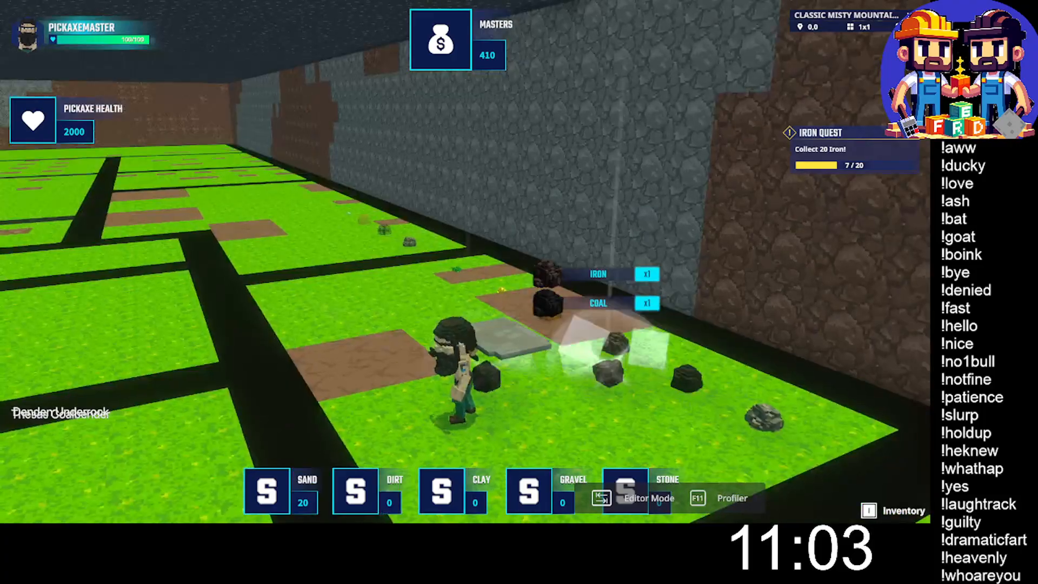
key("s")
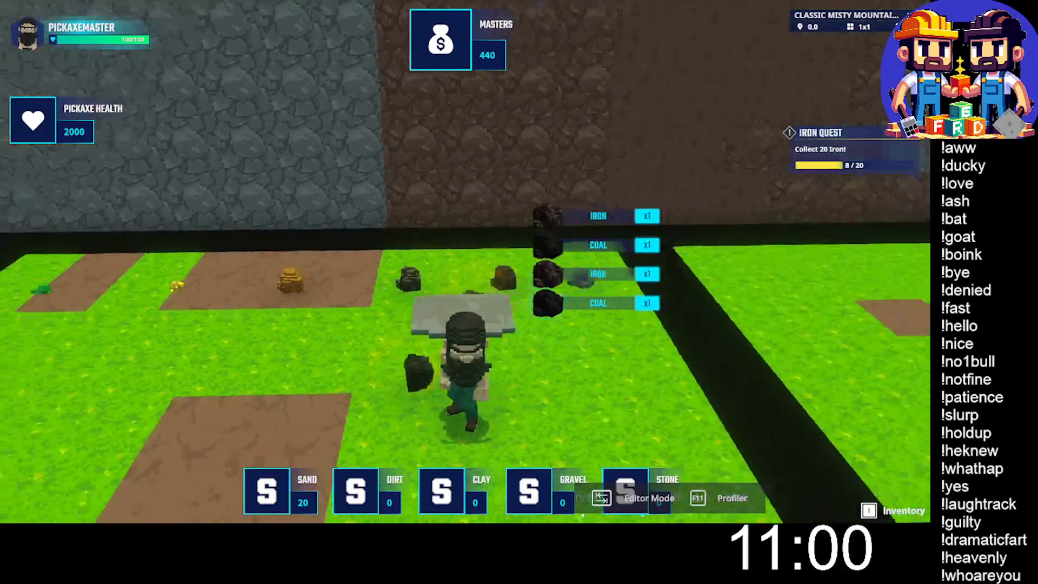
key("w")
key("a")
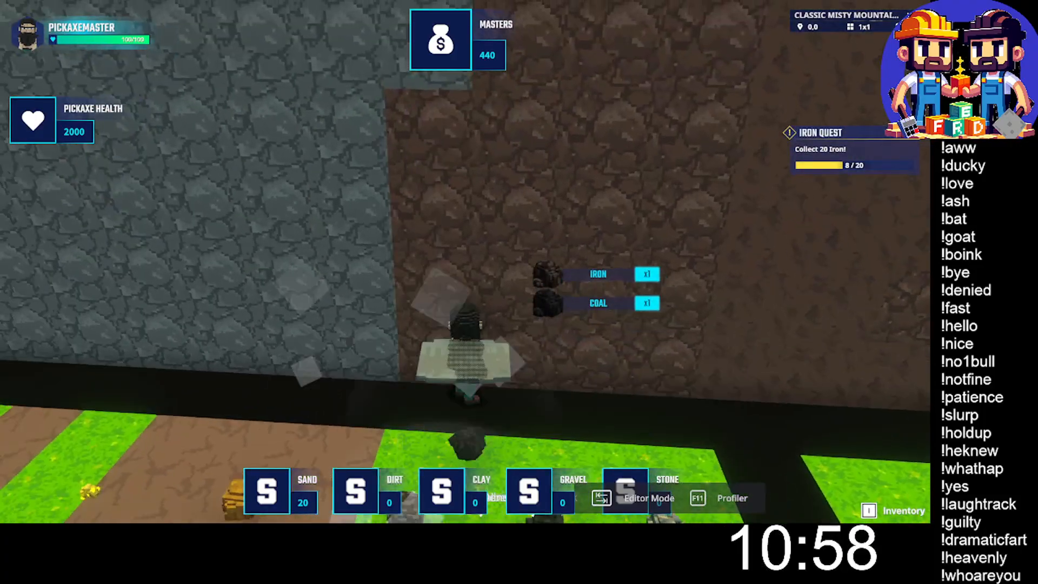
key("s")
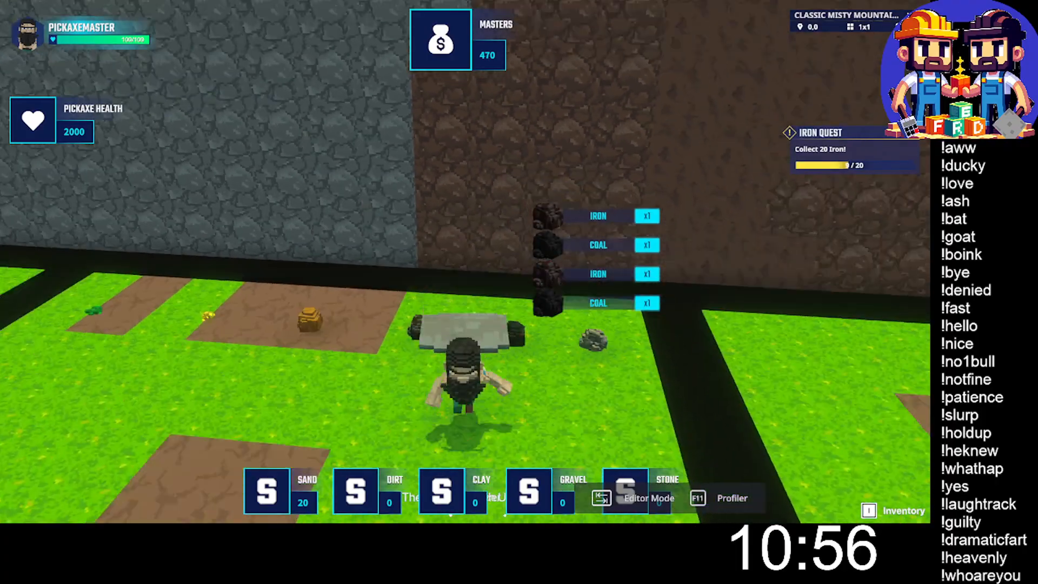
key("w")
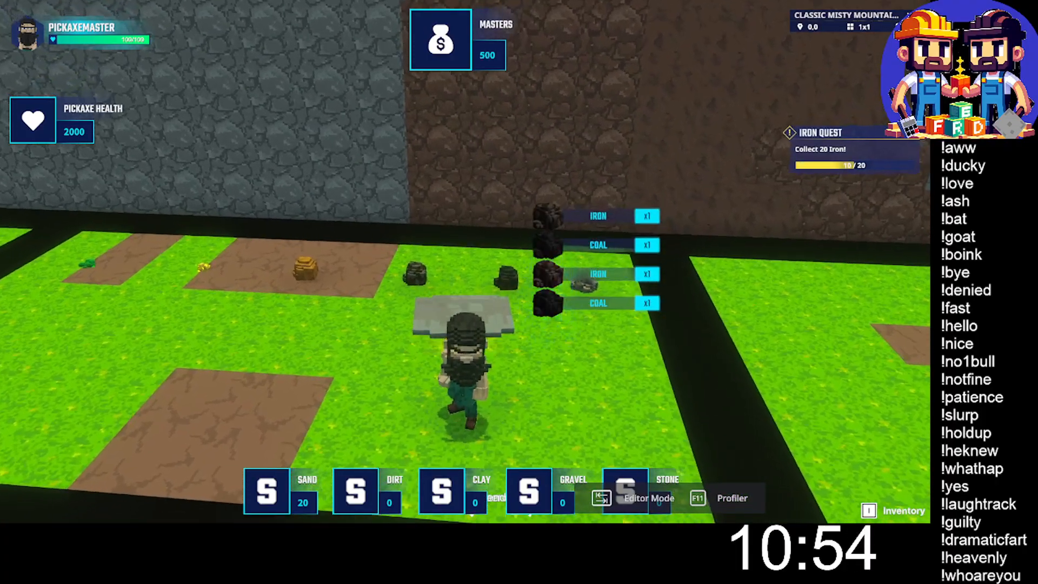
key("s")
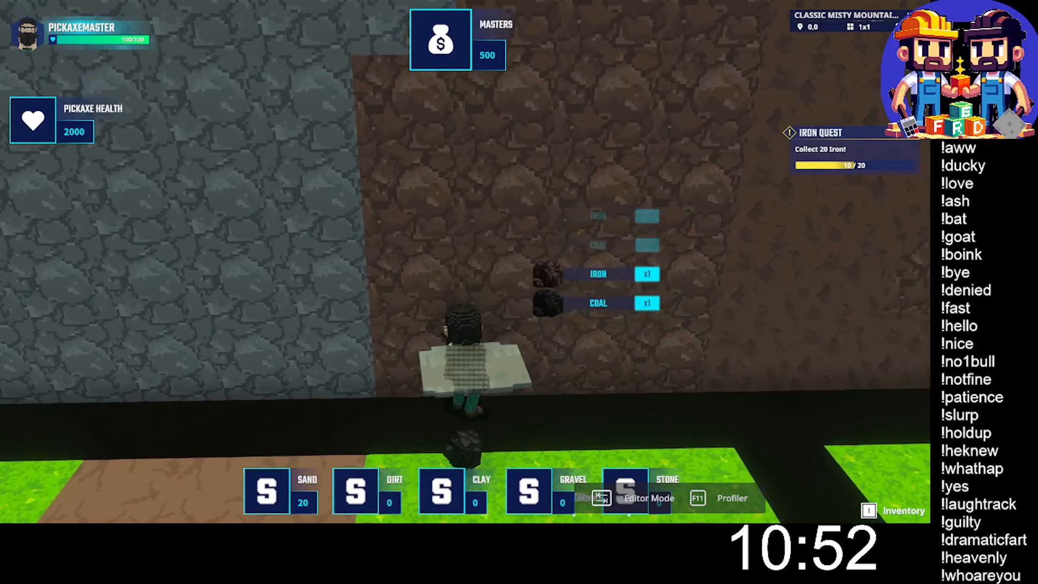
key("s")
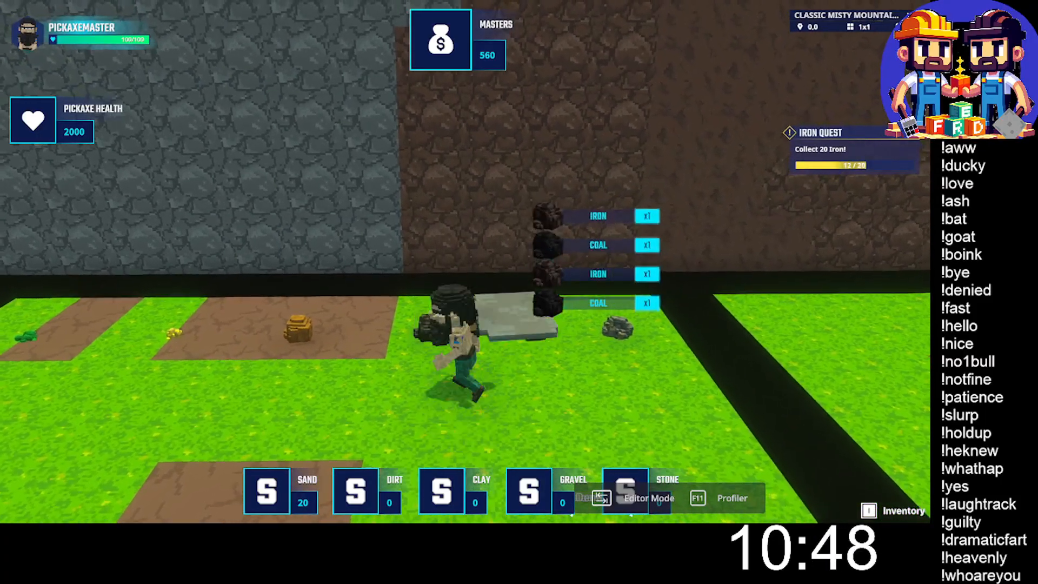
key("w")
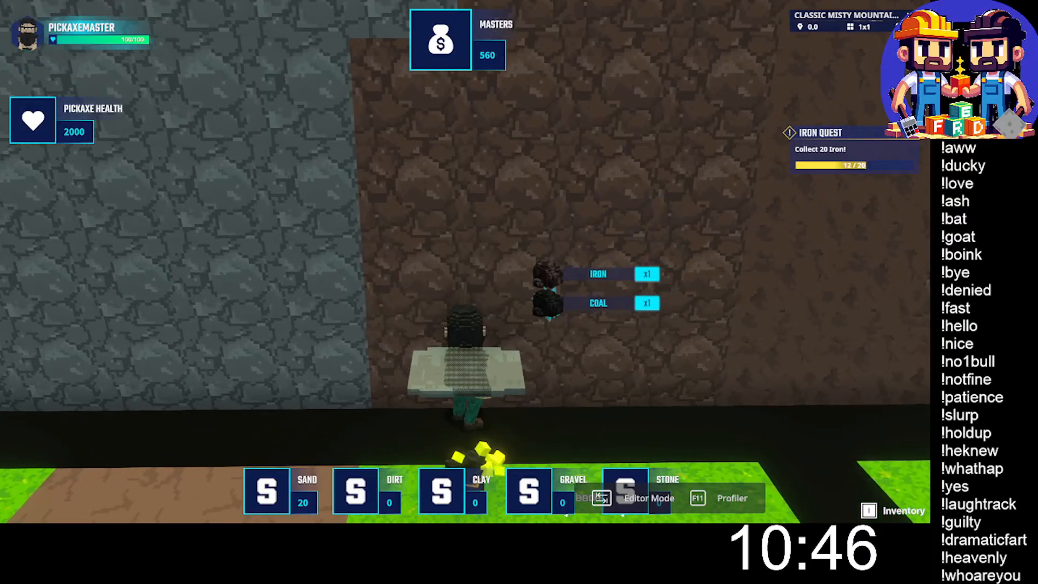
key("s")
key("s")
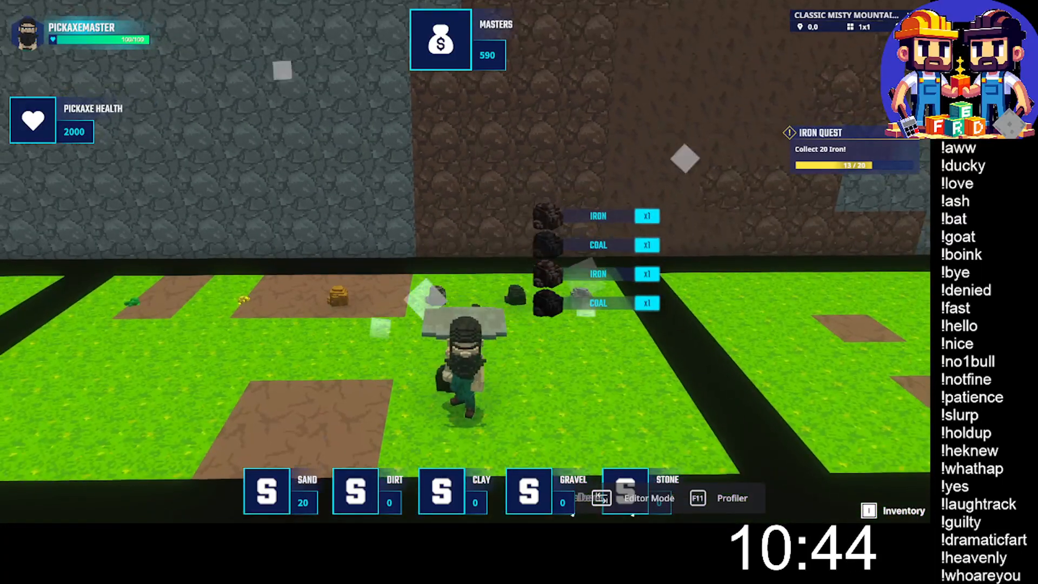
key("w")
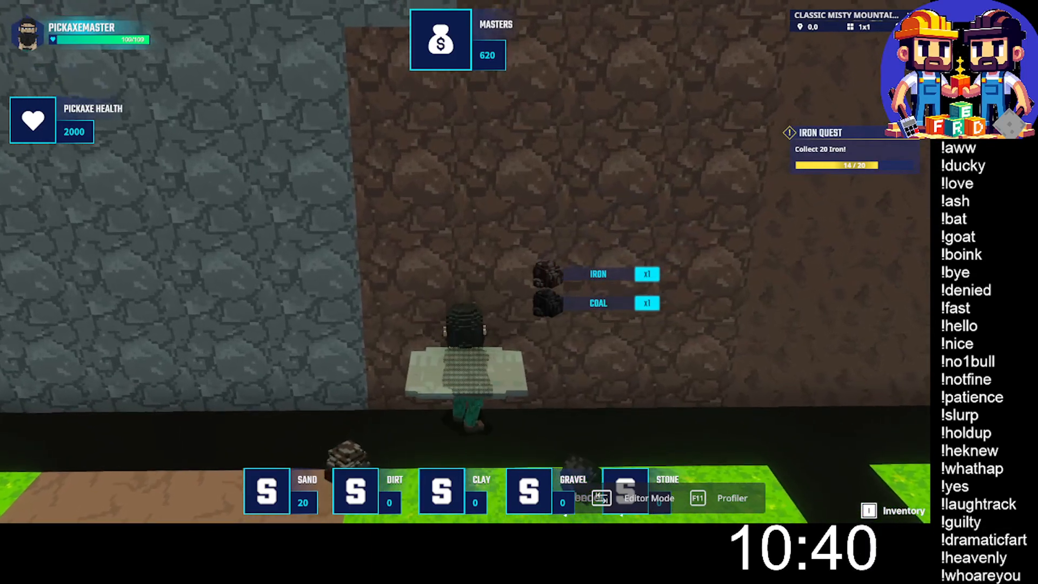
key("s")
key("s")
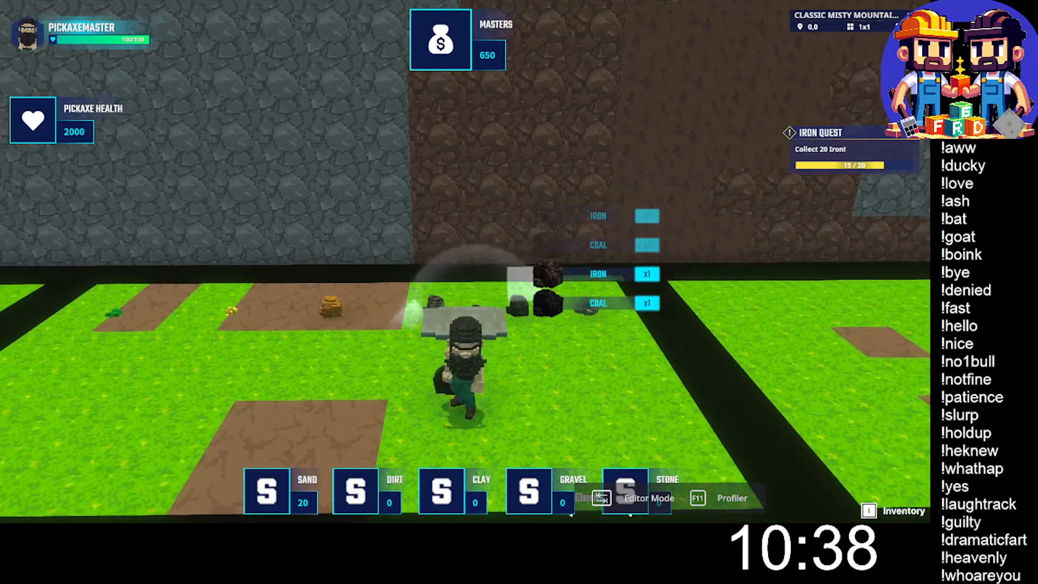
key("w")
key("a")
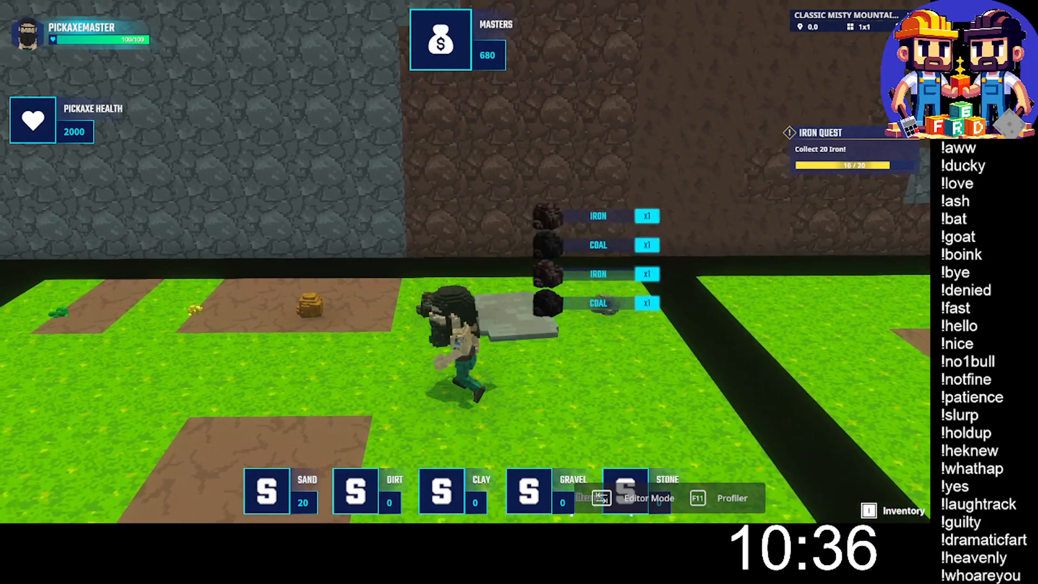
key("s")
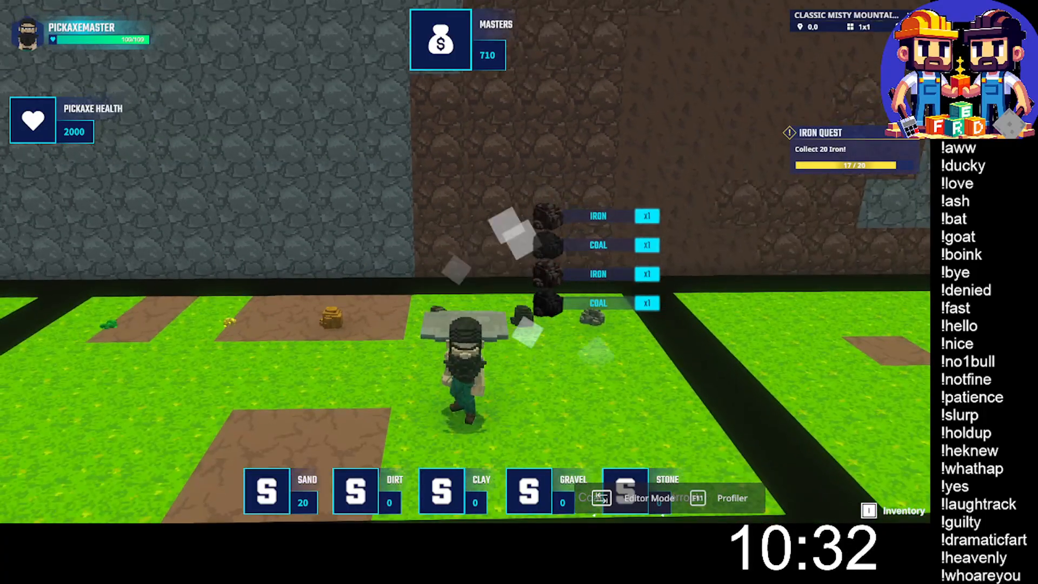
key("d")
key("d")
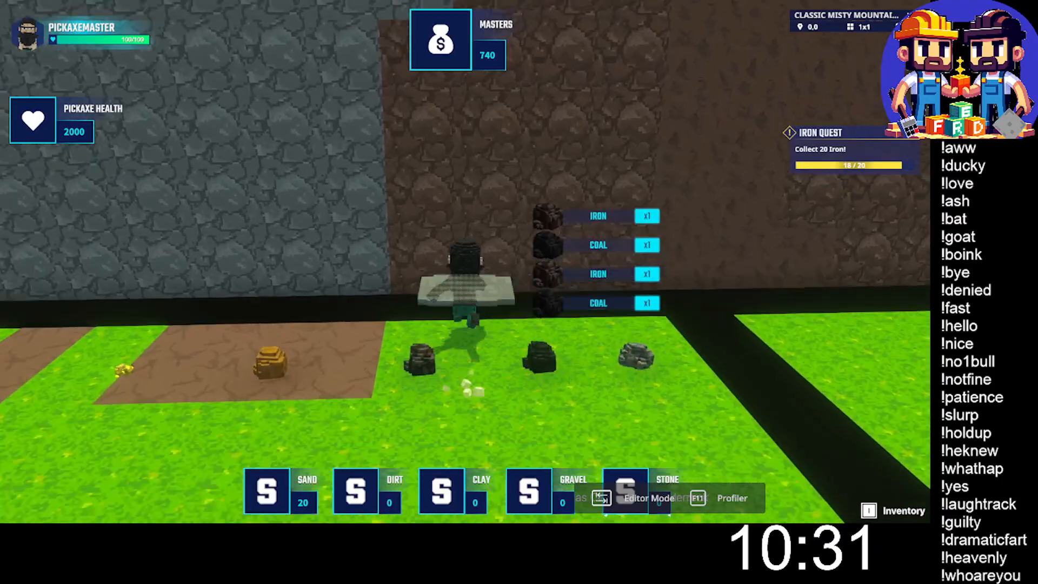
key("w")
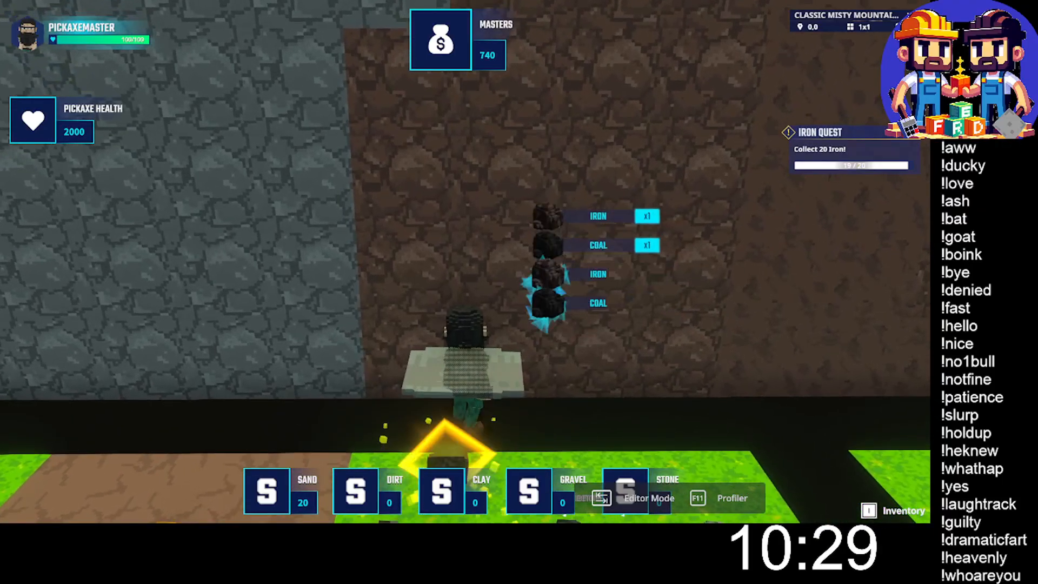
key("s")
key("s")
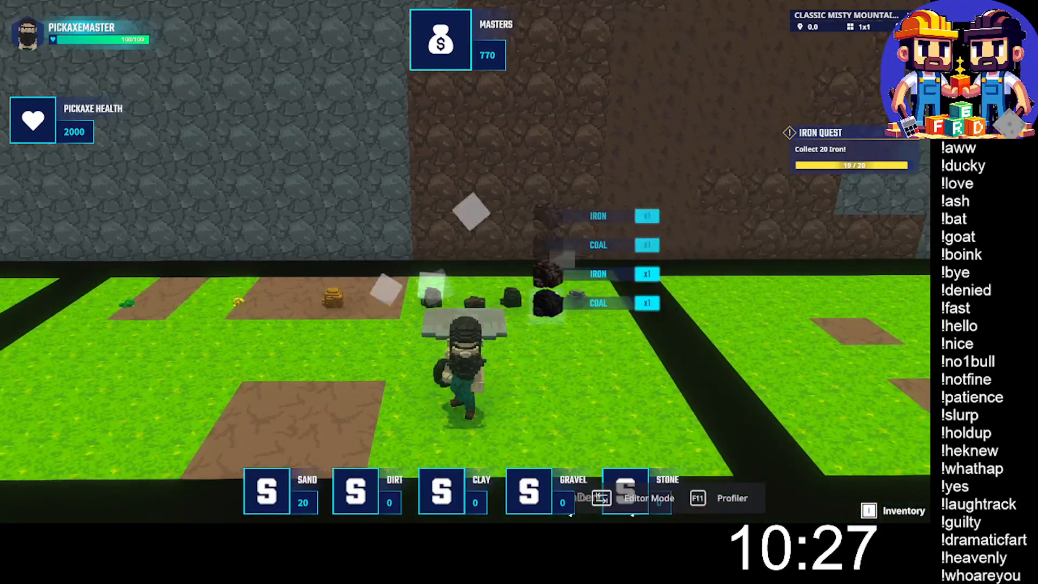
key("w")
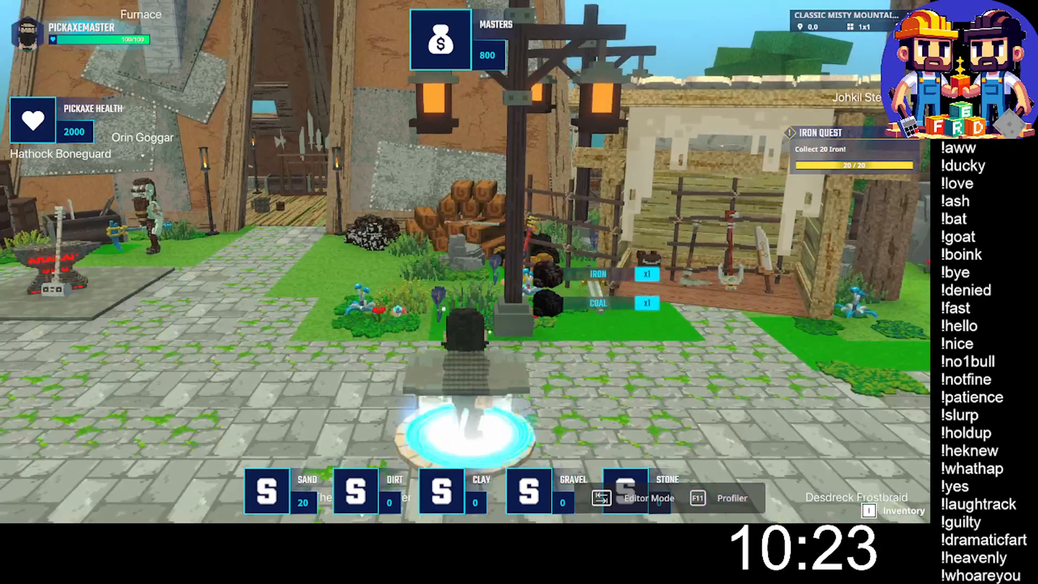
Walk through the village to the orange-bearded dwarf by the wooden door, turn in the Iron Quest and accept the Copper Quest.
key("w")
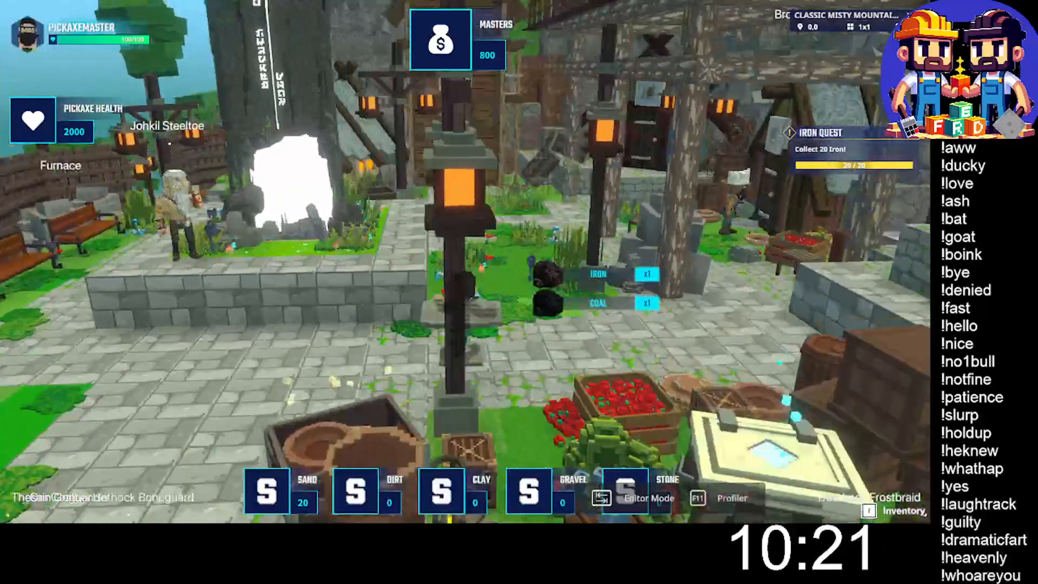
key("w")
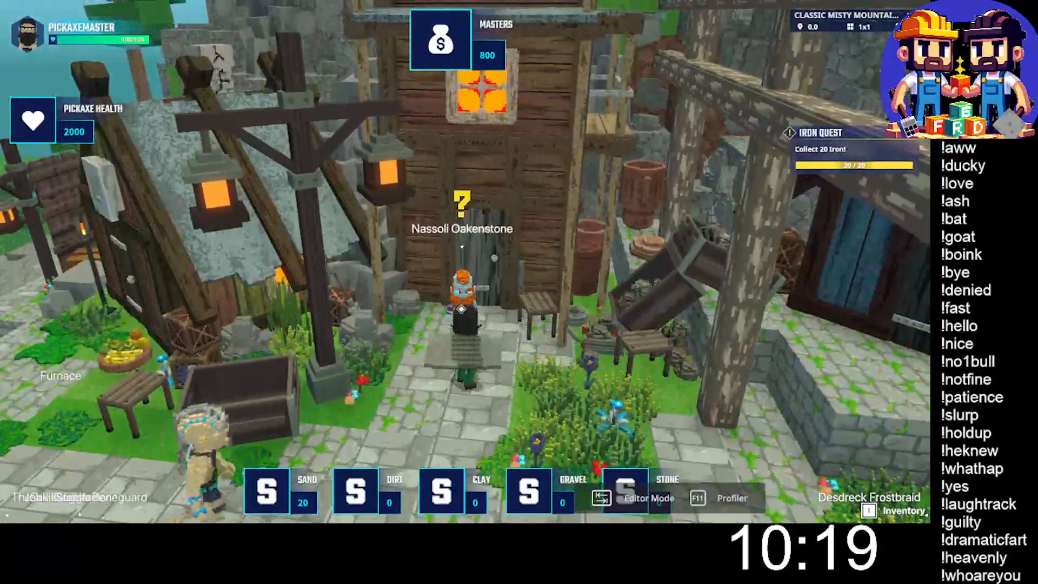
key("w")
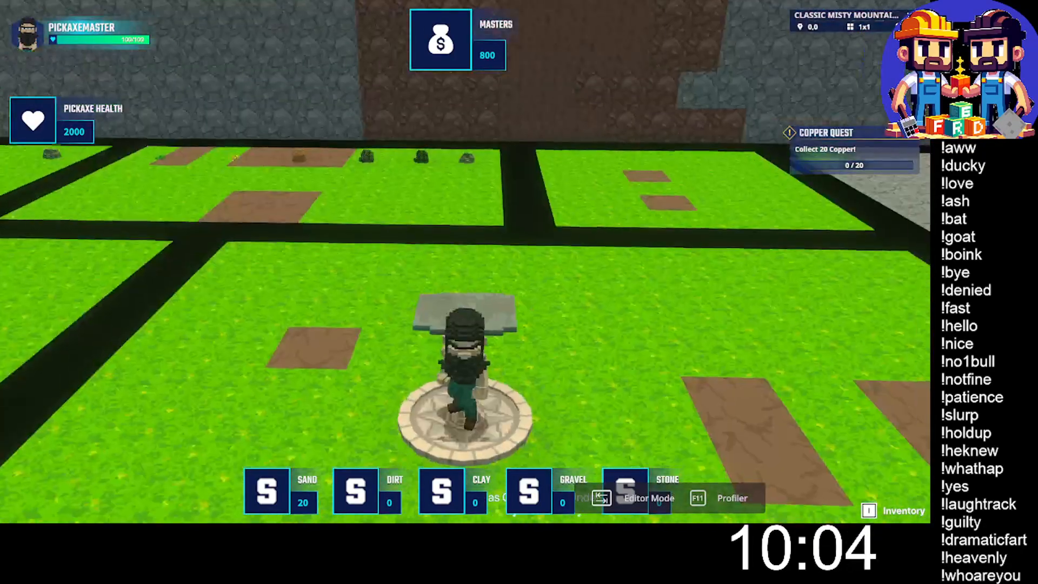
Walk back and forth between the ore rocks and the cave wall to collect 20 copper for the Copper Quest.
key("w")
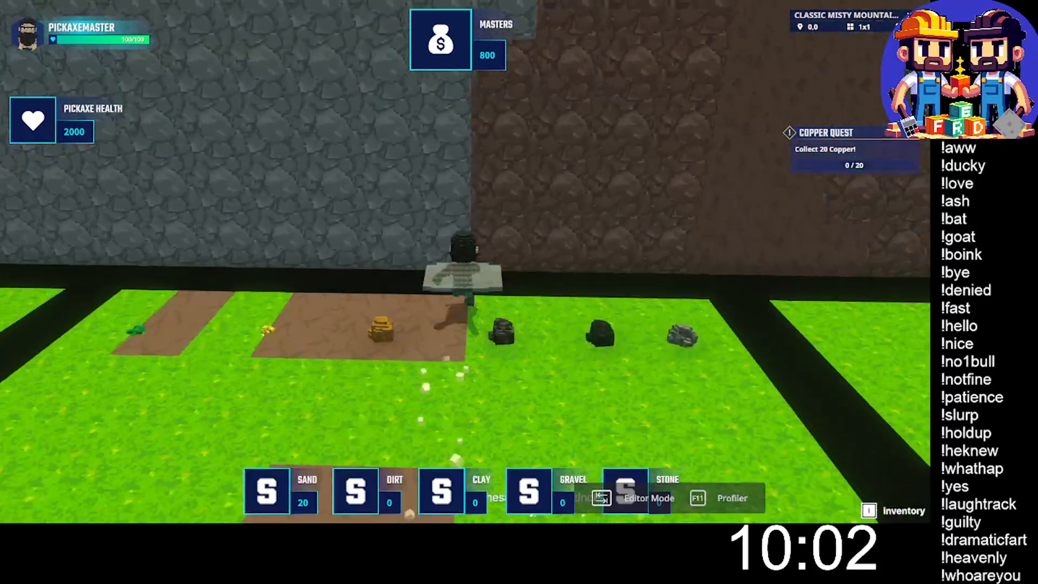
key("s")
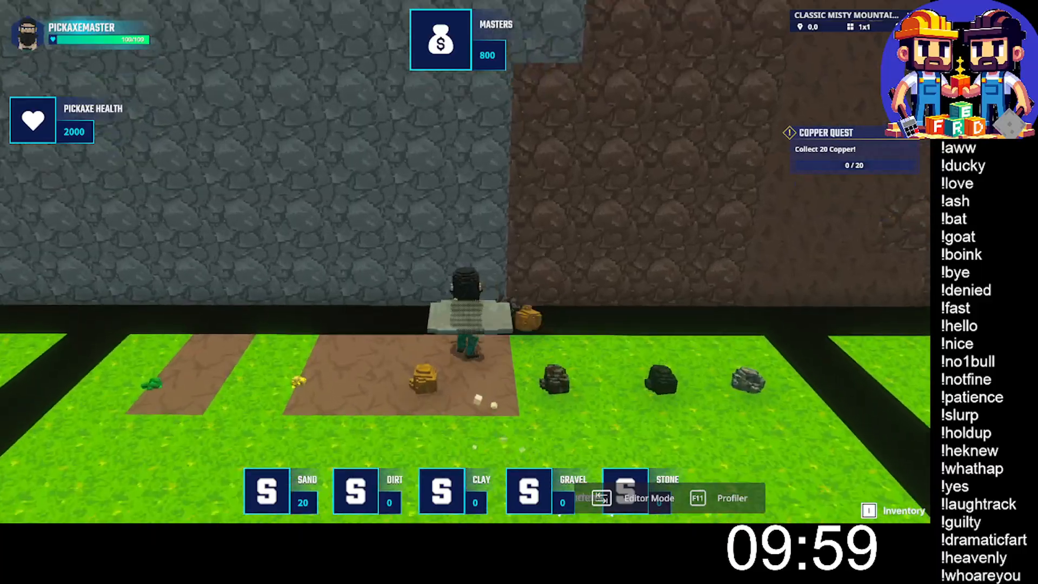
key("e")
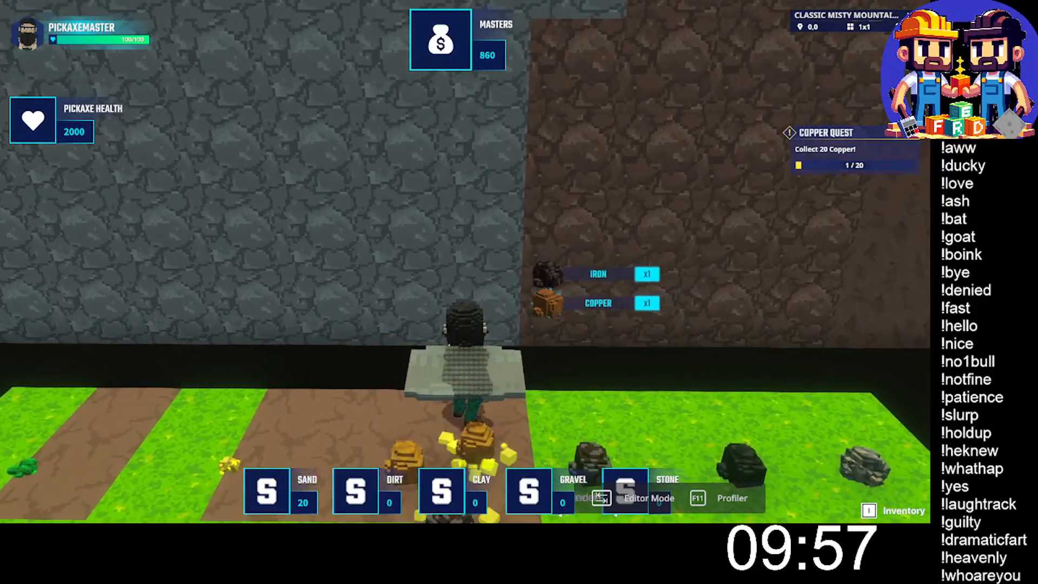
key("s")
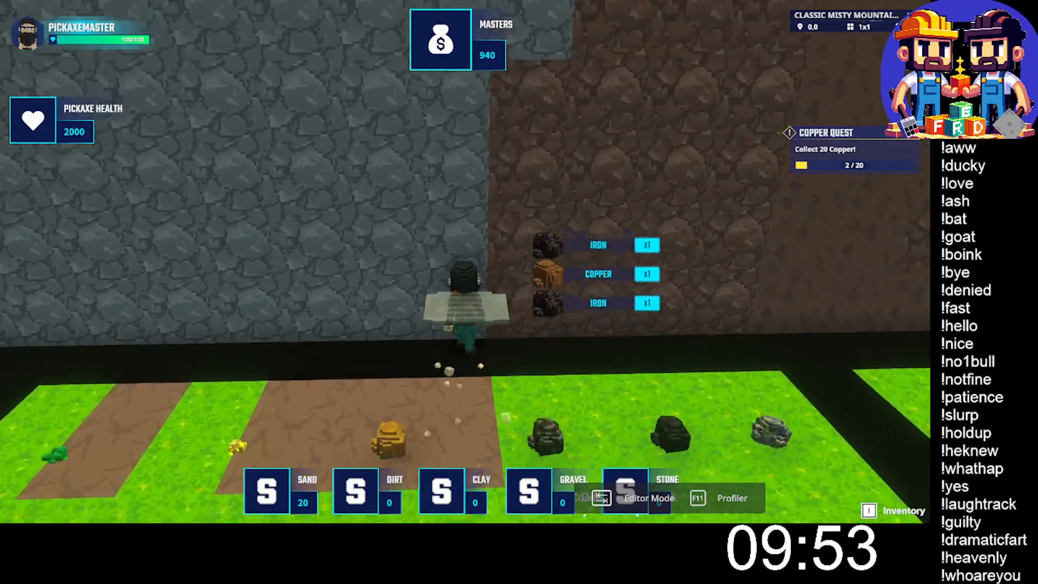
key("e")
key("e")
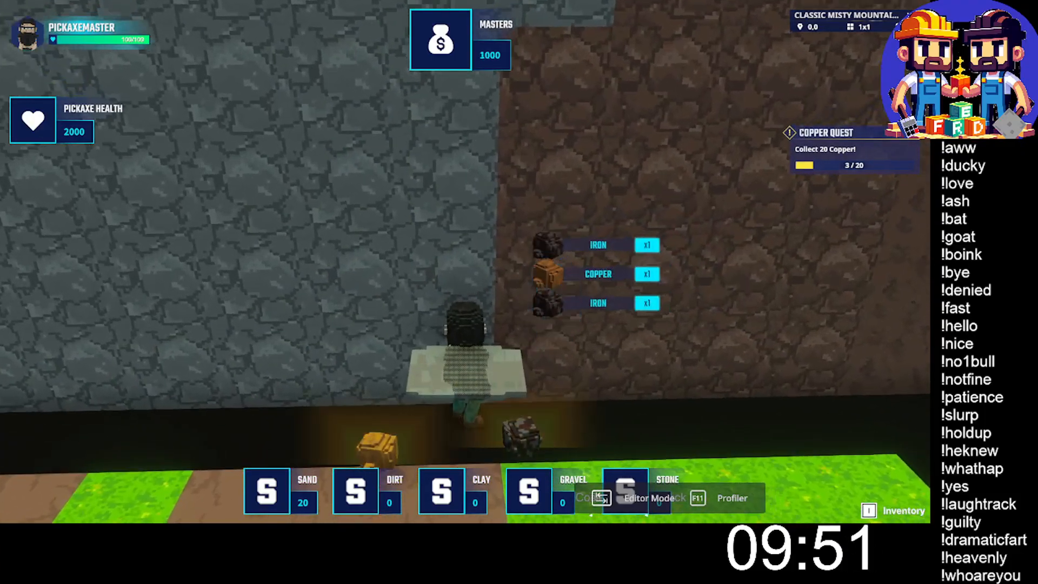
key("s")
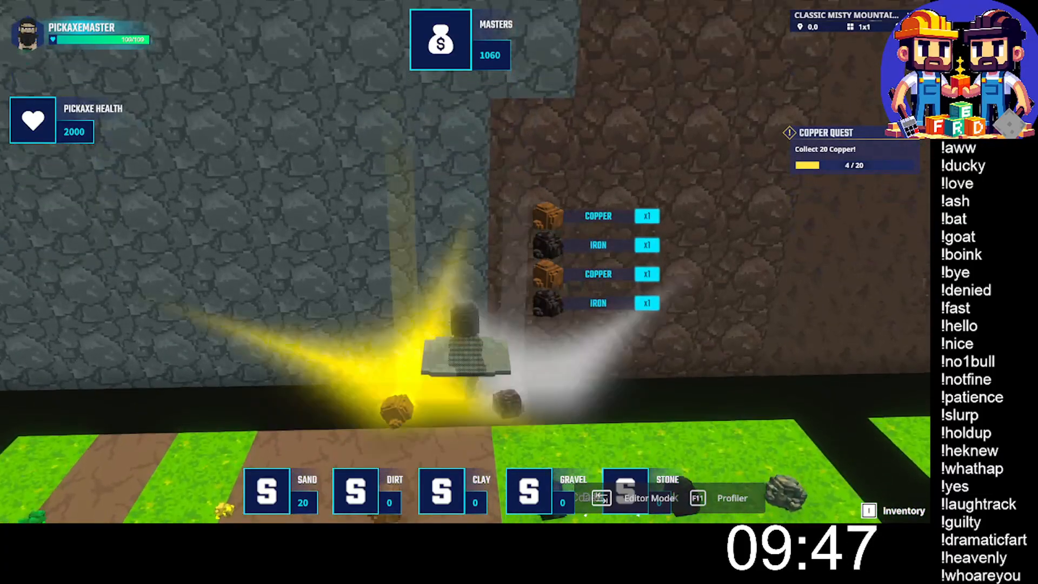
key("e")
key("s")
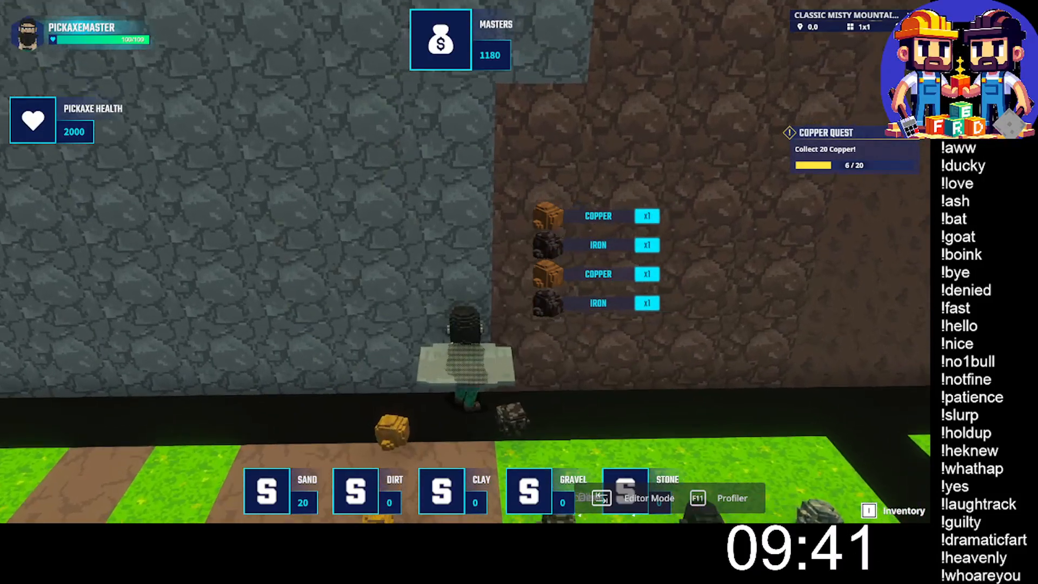
key("e")
key("s")
key("s")
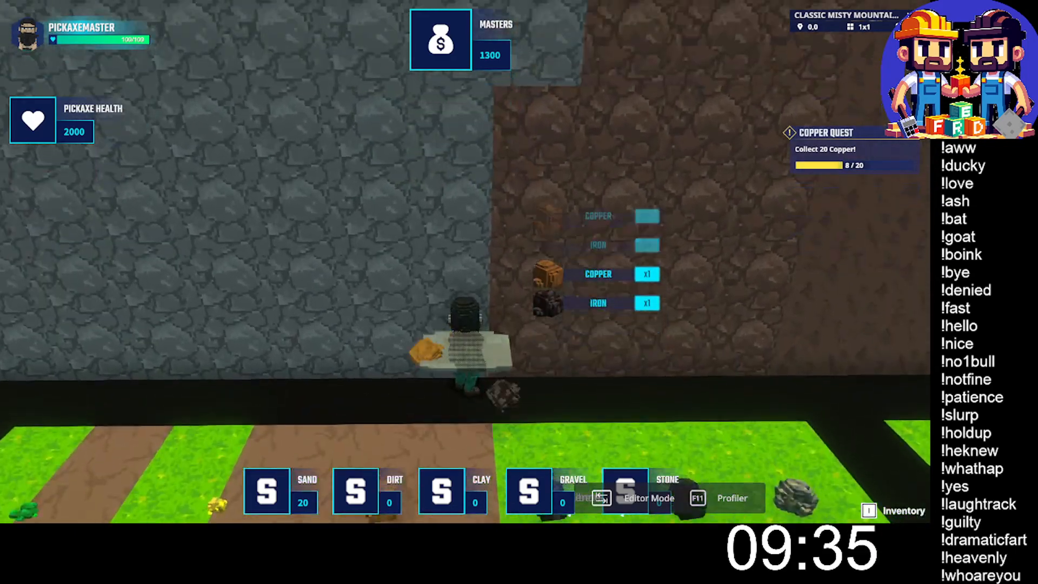
key("e")
key("s")
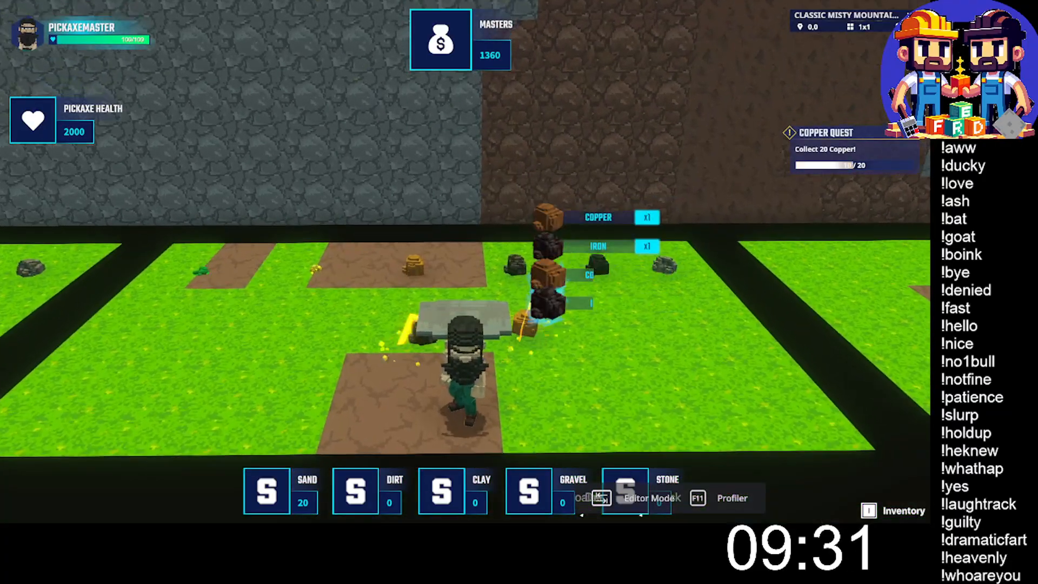
key("s")
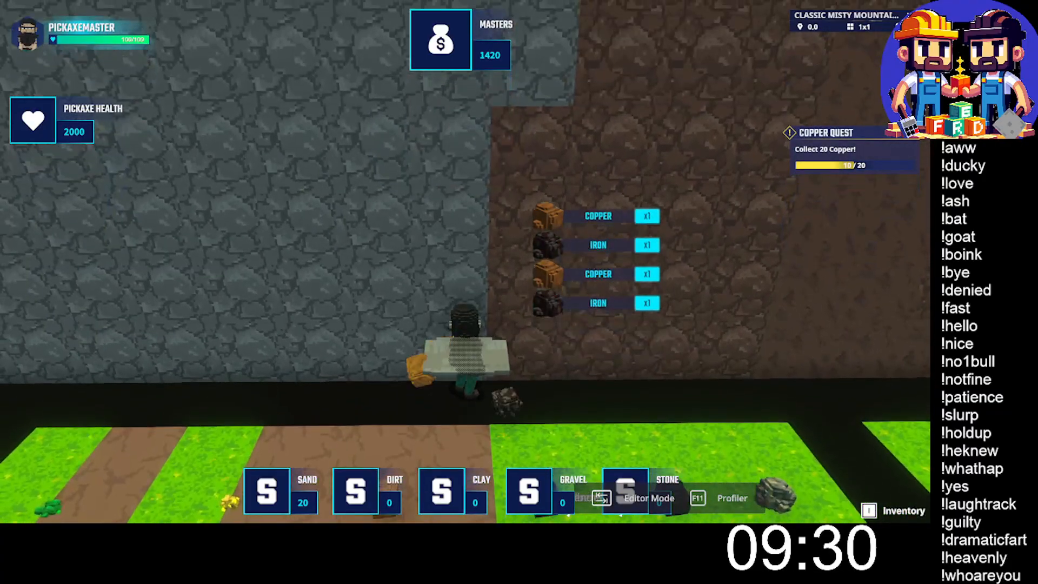
key("s")
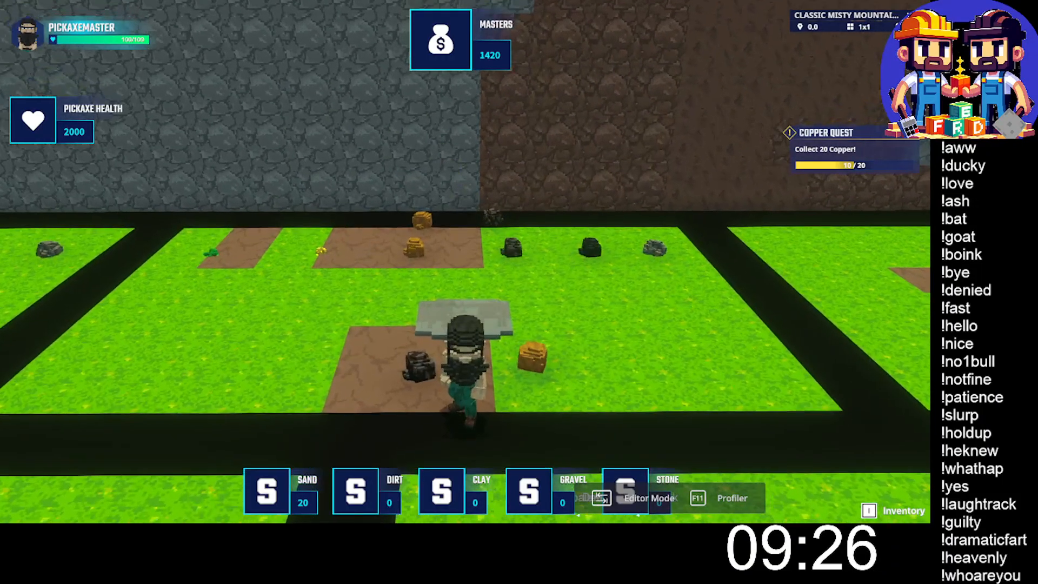
key("w")
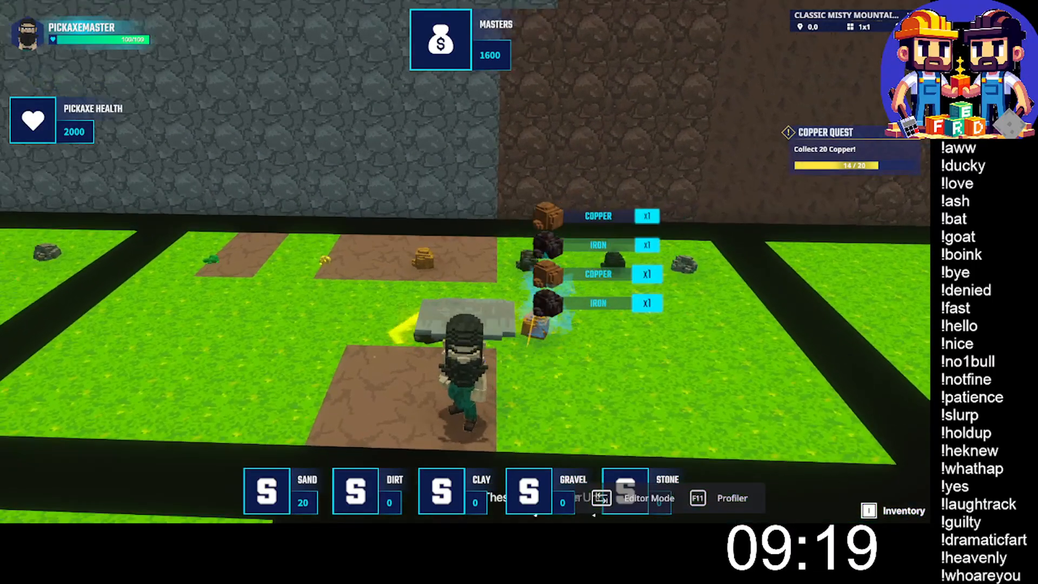
key("w")
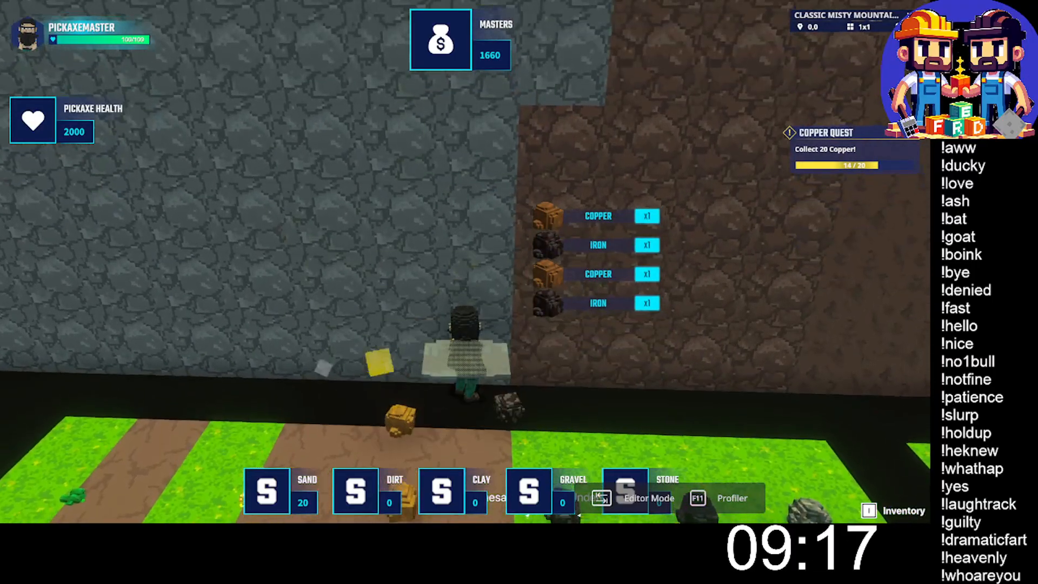
key("s")
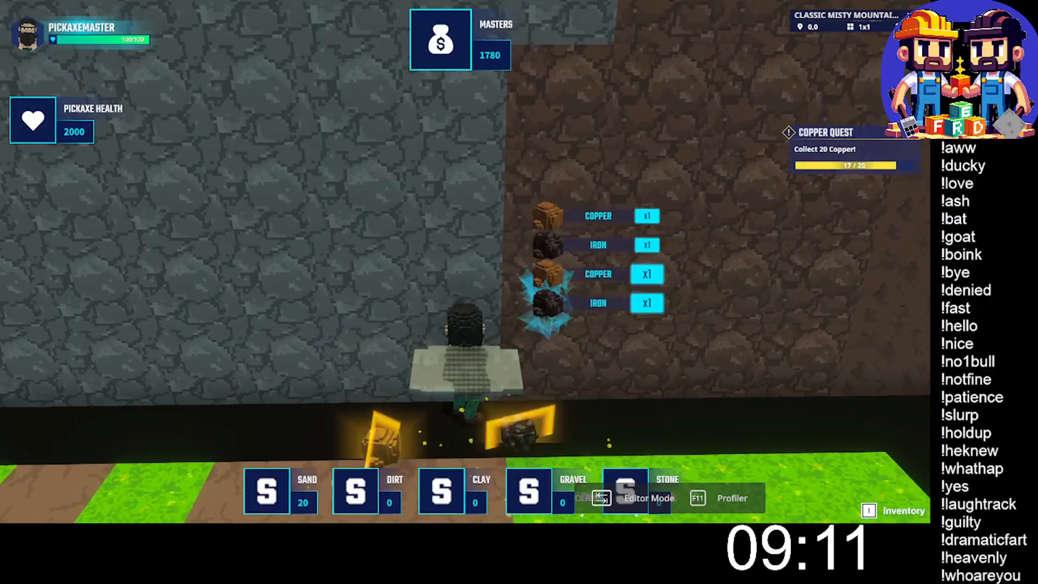
key("s")
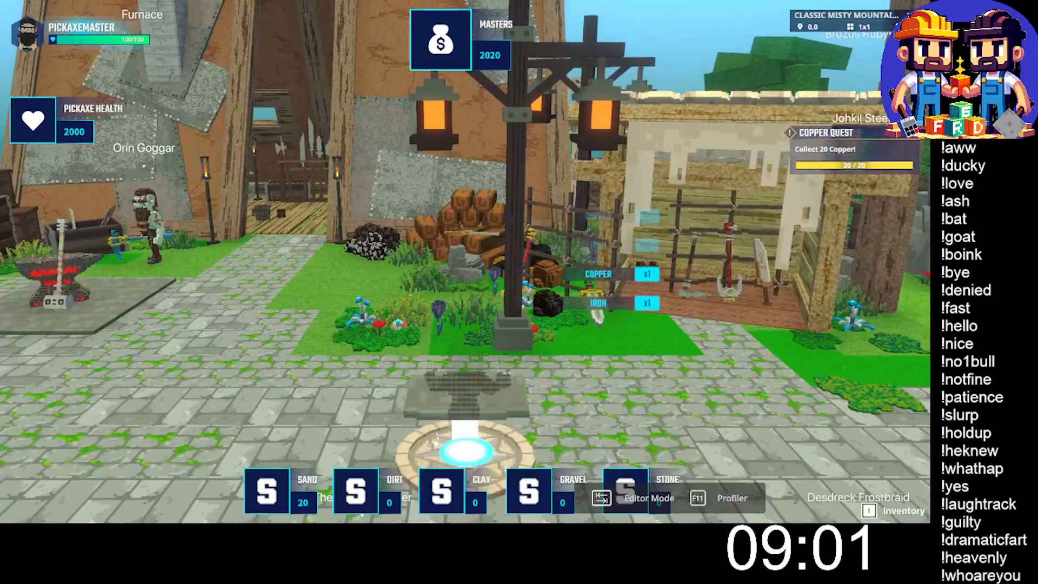
Return to the orange-bearded dwarf, turn in the Copper Quest, accept the Silver Quest and head back to the mine.
key("w")
key("space")
key("w")
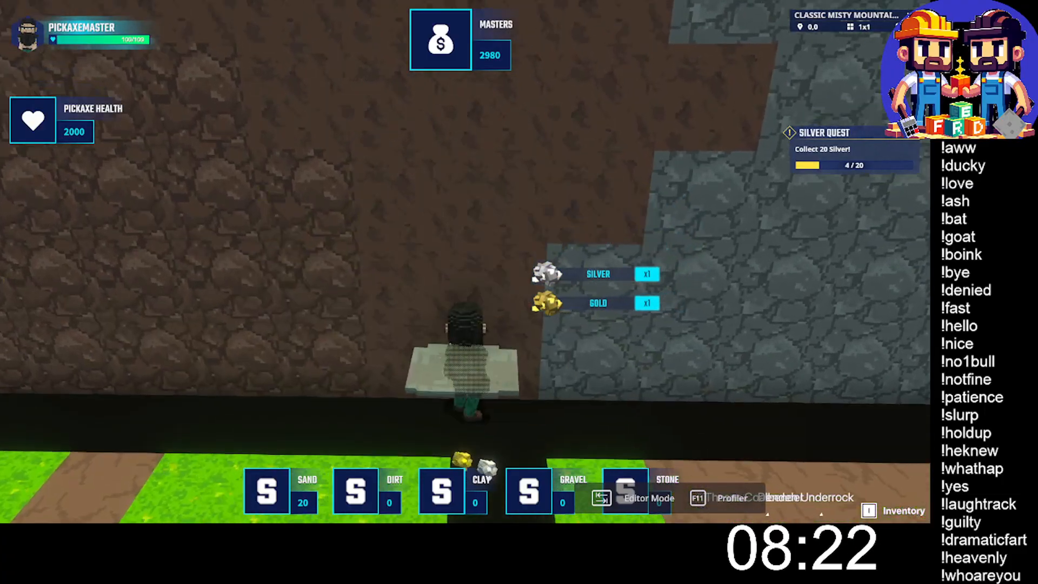
Mine back and forth at the brown cave wall to collect 20 silver for the Silver Quest.
key("s")
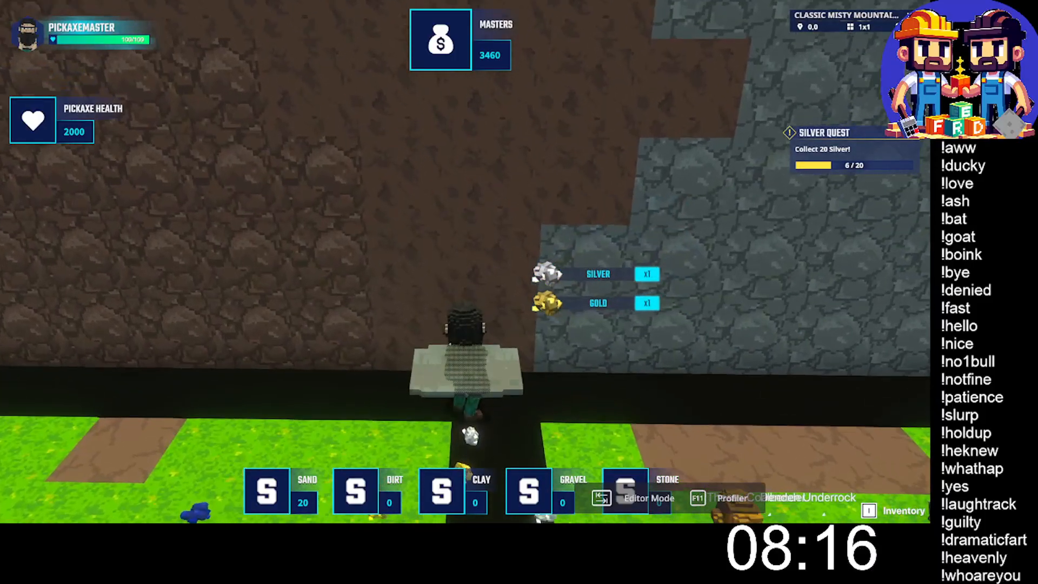
key("s")
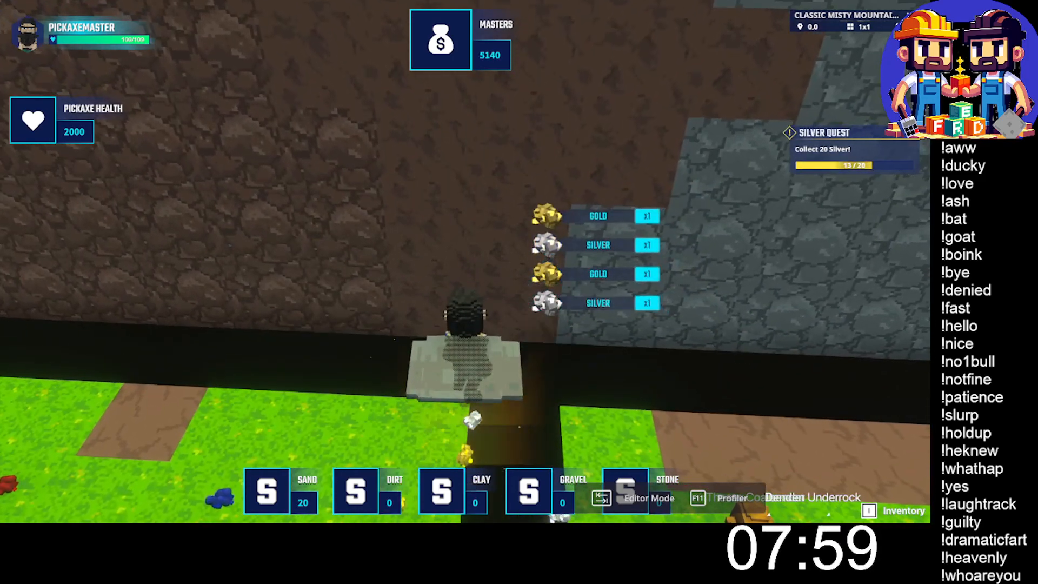
key("s")
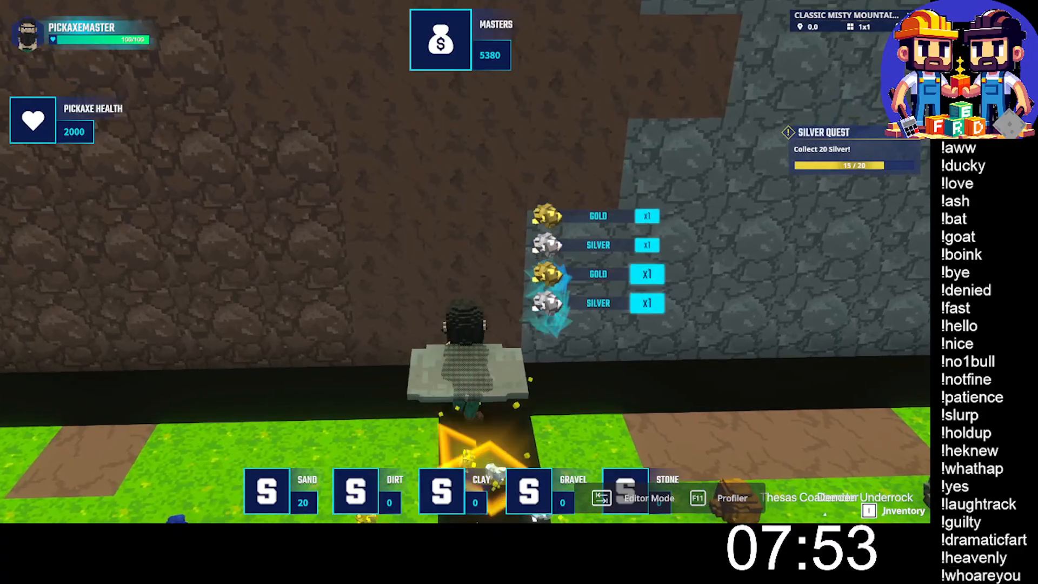
key("s")
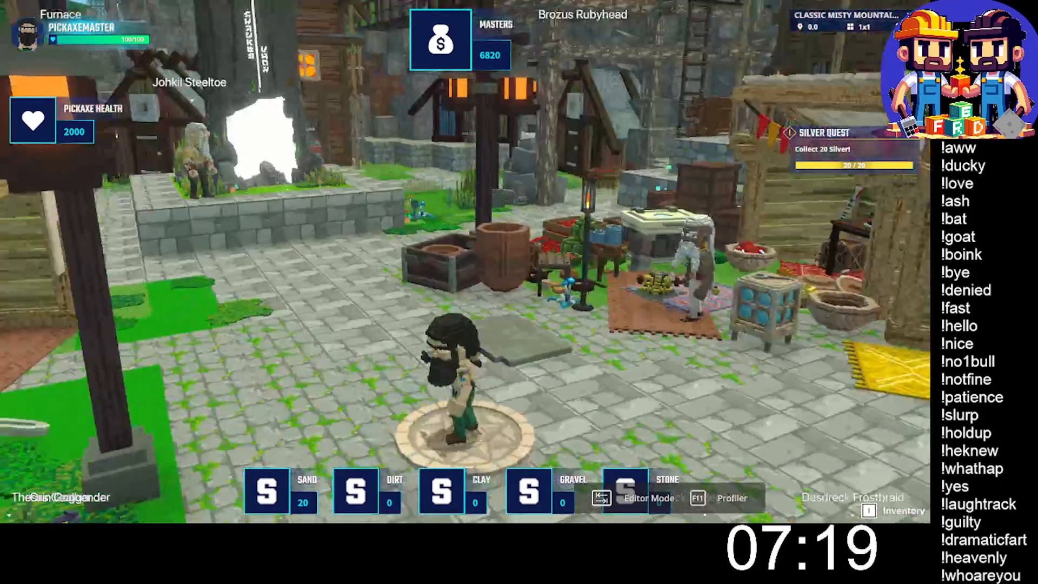
Walk through the village to the orange-bearded dwarf by the wooden door and talk to him about the Silver Quest.
key("w")
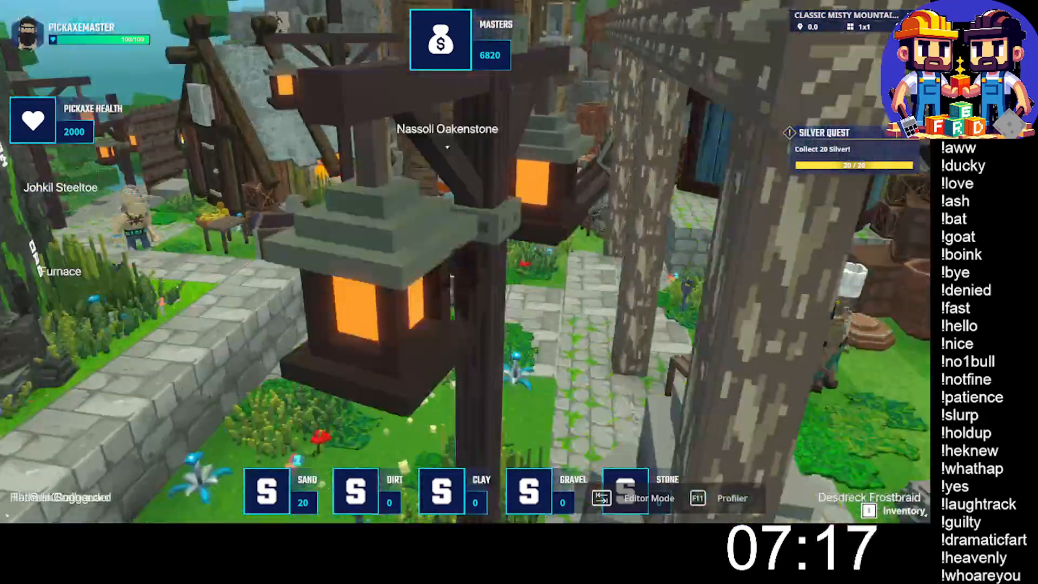
key("w")
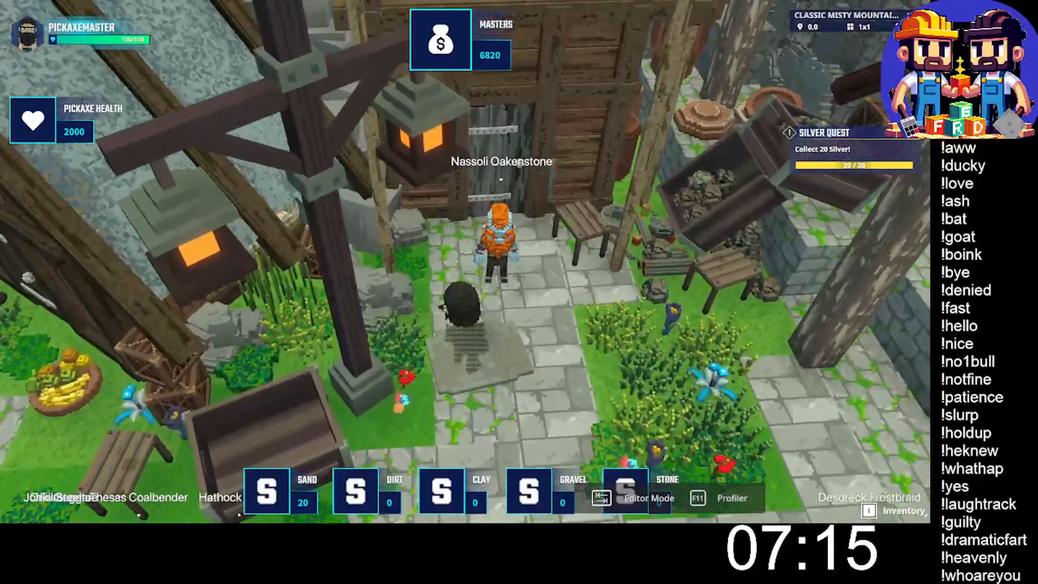
key("w")
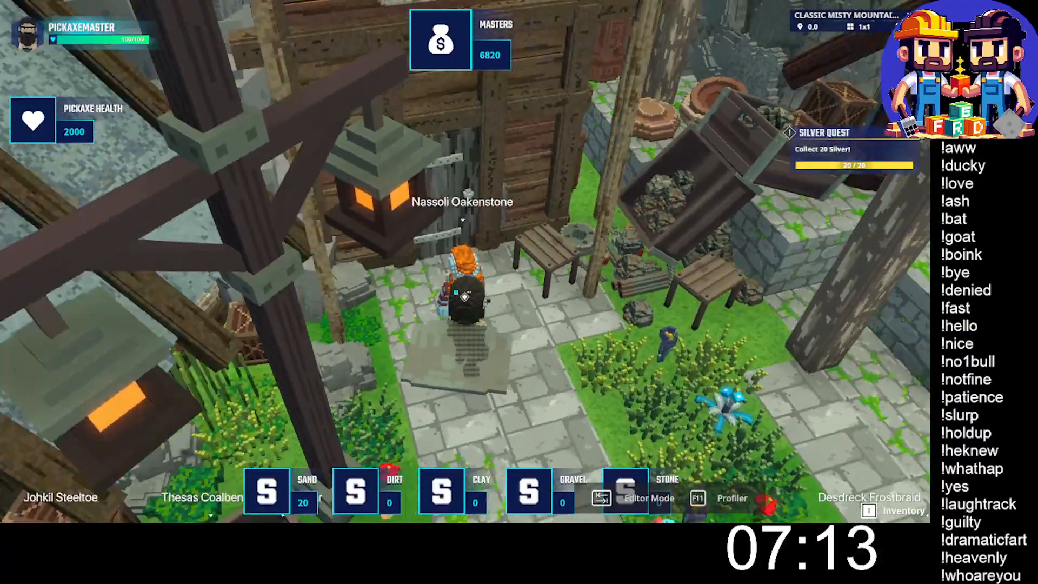
key("e")
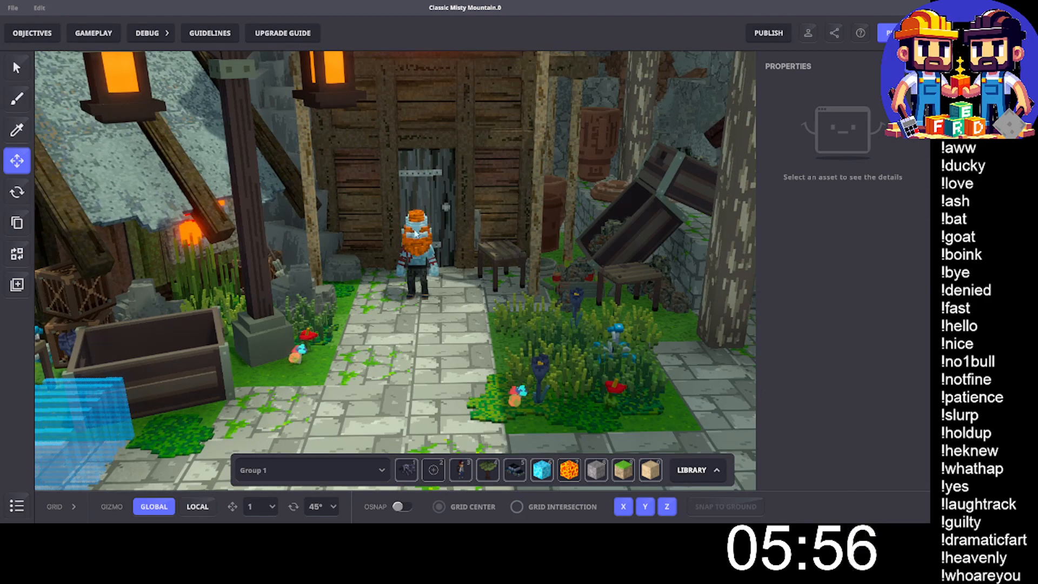
Add a third Quest Giver entry to the orange-bearded dwarf's [MP] Indicator component and open its list of quests.
left_click(414, 233)
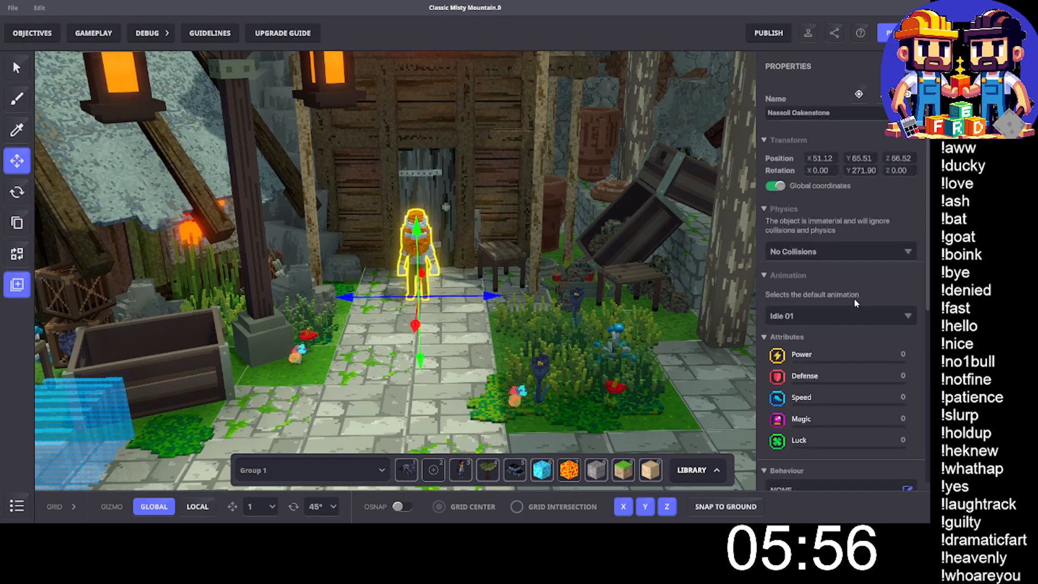
scroll(854, 298, "down", 10)
left_click(861, 282)
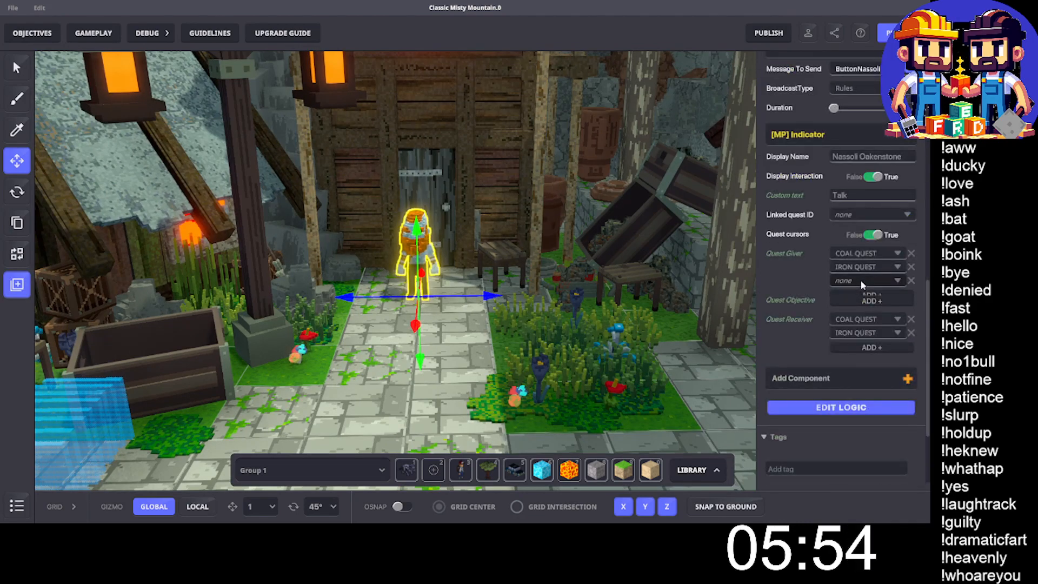
left_click(857, 280)
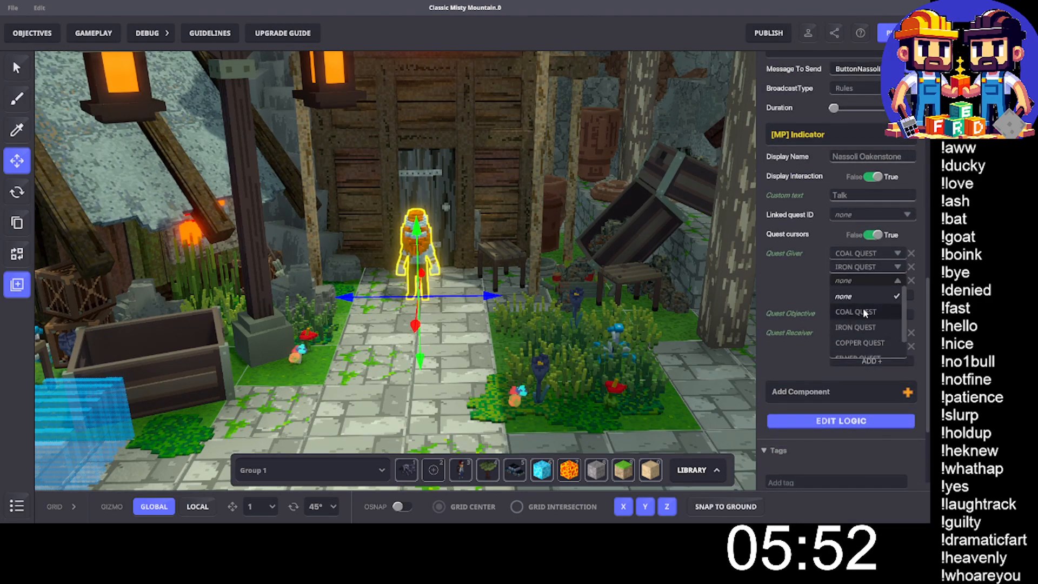
Add COPPER QUEST, SILVER QUEST and GOLD QUEST to the selected NPC's Quest Giver entries.
left_click(860, 342)
left_click(852, 290)
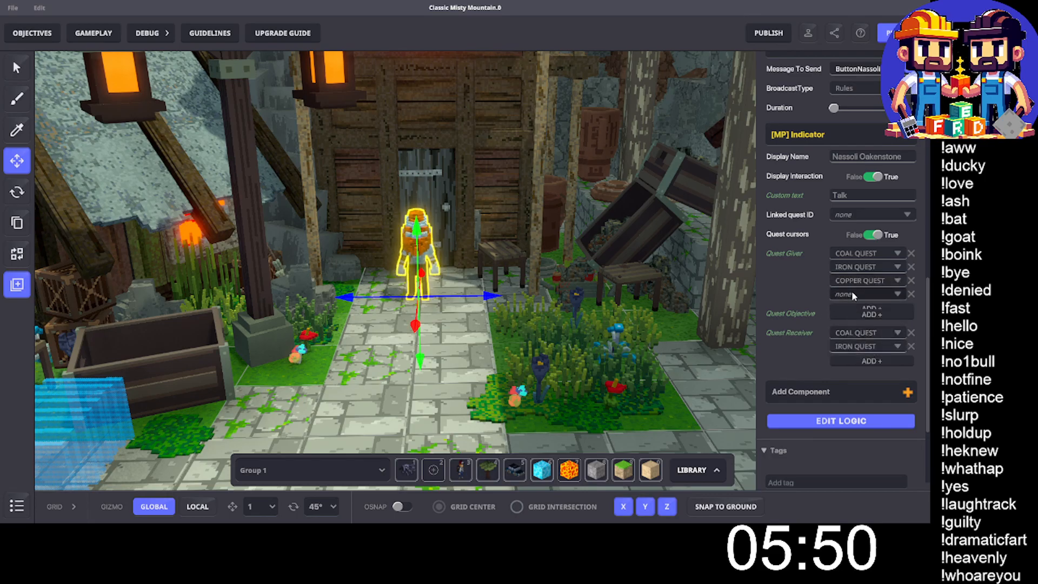
left_click(851, 291)
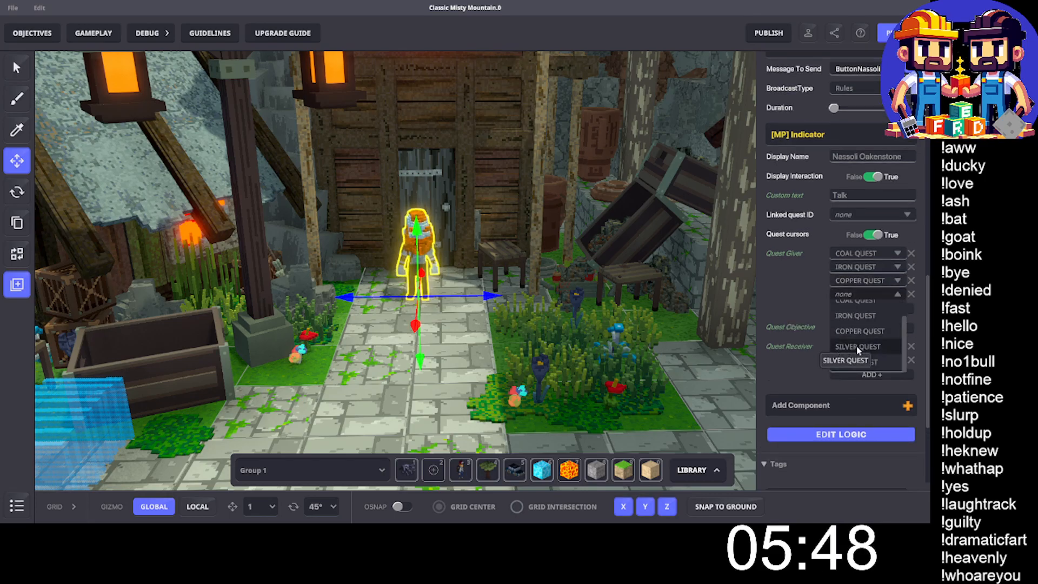
left_click(857, 346)
left_click(858, 306)
left_click(858, 306)
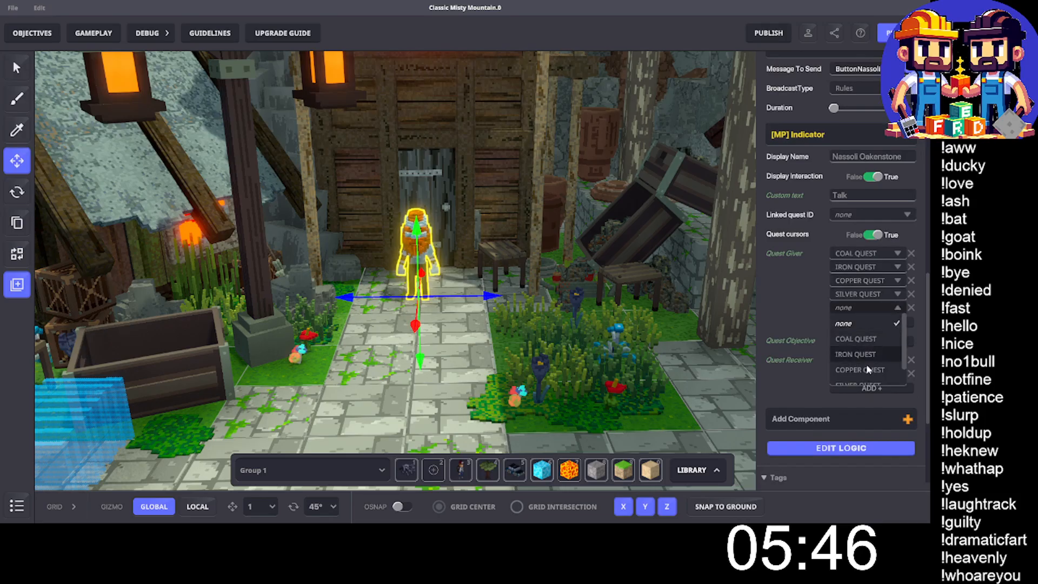
left_click(849, 371)
Add COPPER QUEST, SILVER QUEST and GOLD QUEST to the selected NPC's Quest Receiver entries.
scroll(852, 293, "down", 3)
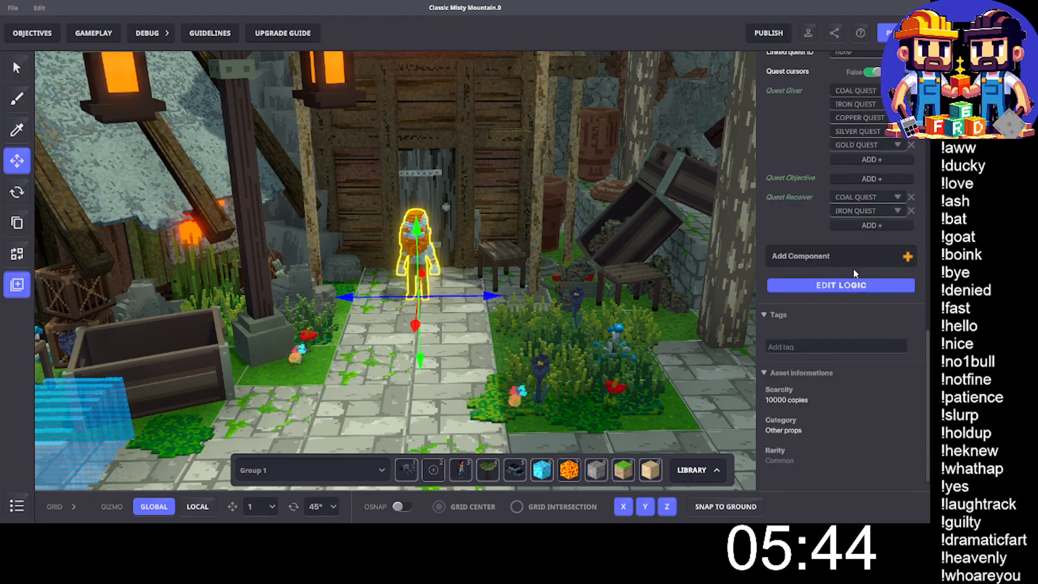
left_click(851, 227)
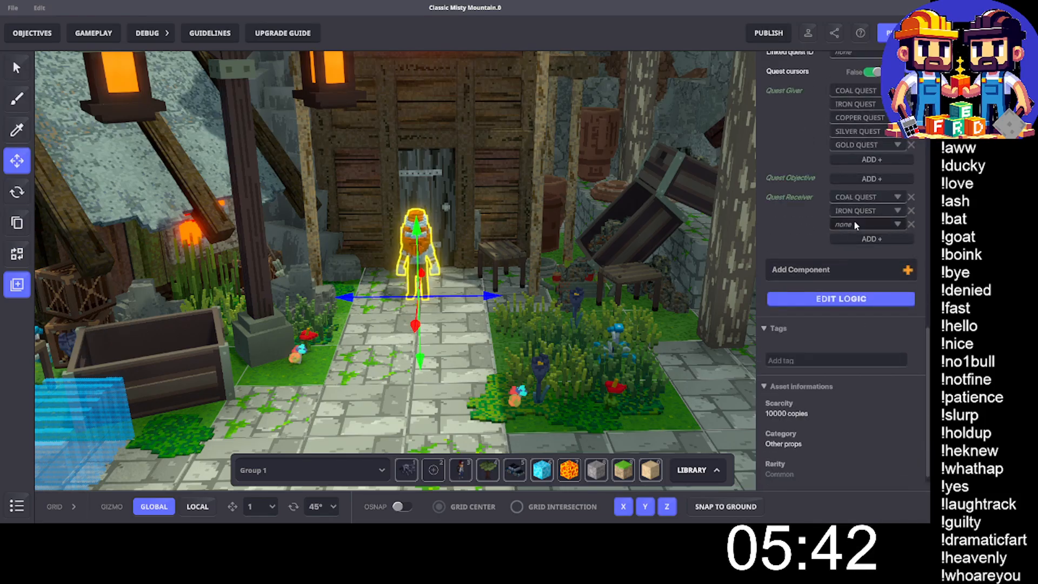
left_click(854, 220)
left_click(857, 263)
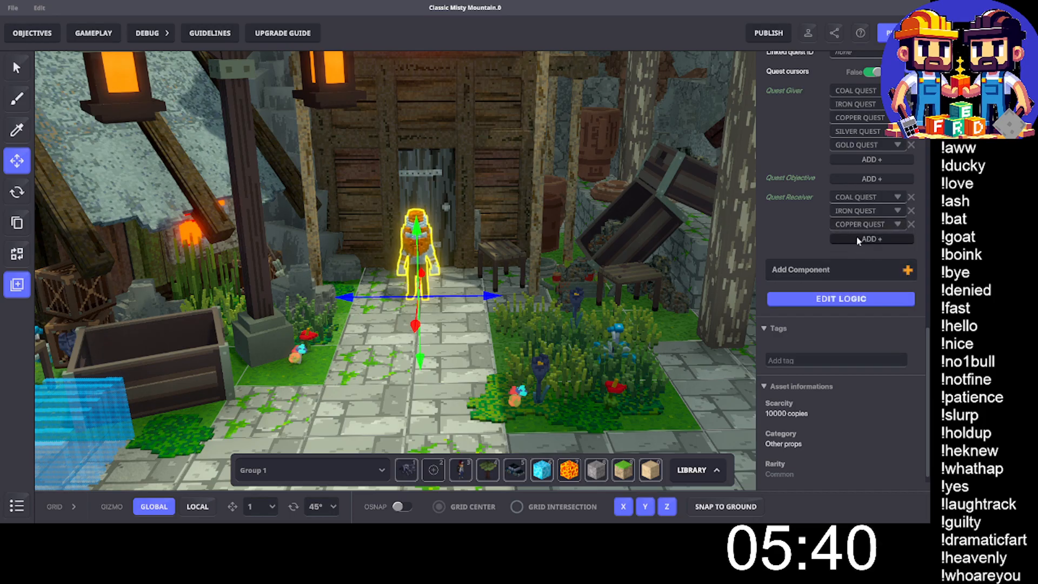
left_click(858, 238)
left_click(856, 239)
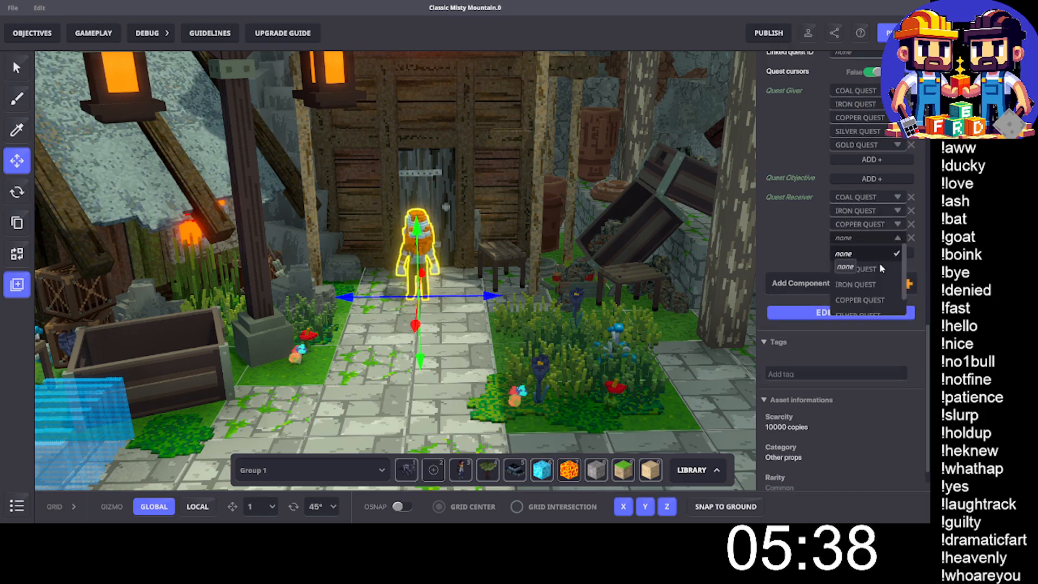
scroll(879, 262, "down", 2)
left_click(853, 262)
left_click(853, 252)
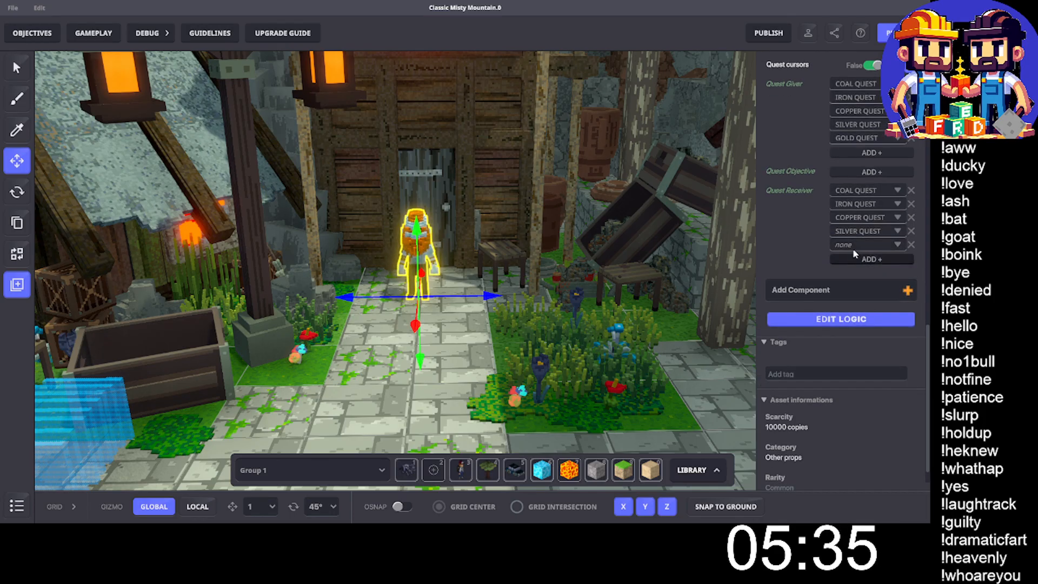
left_click(852, 249)
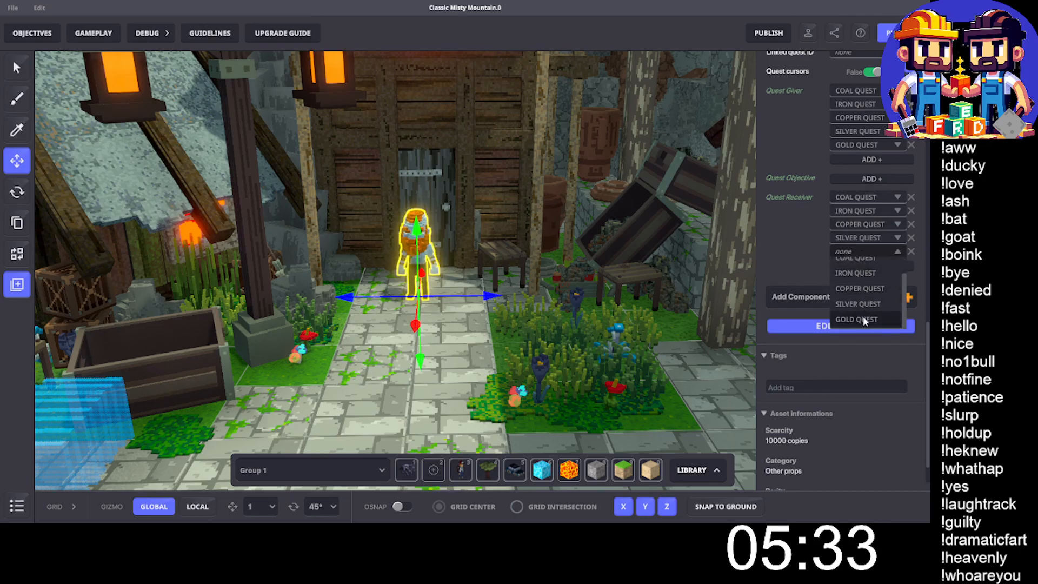
left_click(862, 317)
scroll(874, 232, "up", 2)
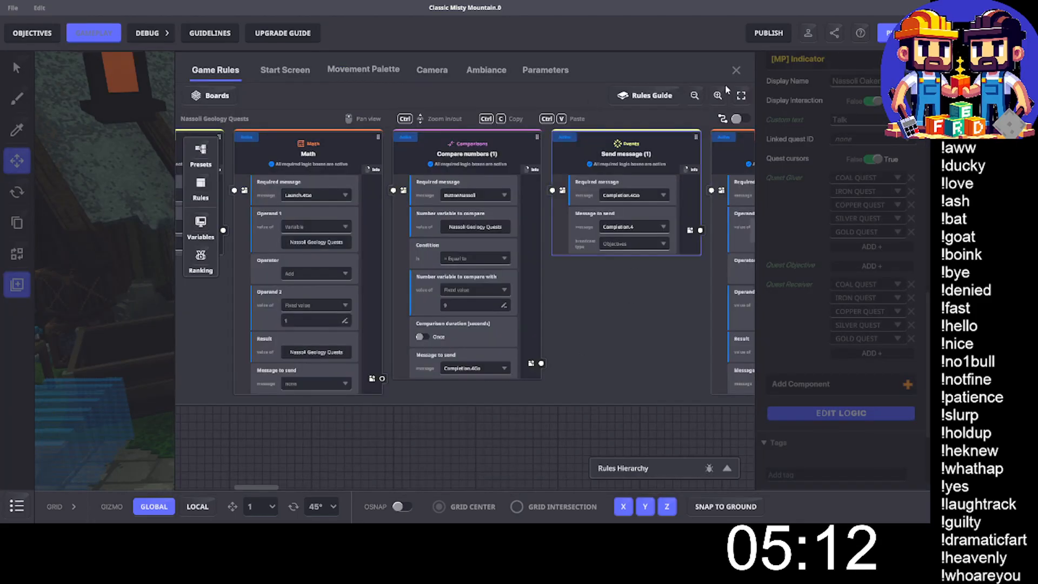
Expand the game rules board to full screen, and duplicate the OnPlayerJoin ruleset beside the Launch.1 quest rules.
left_click(742, 95)
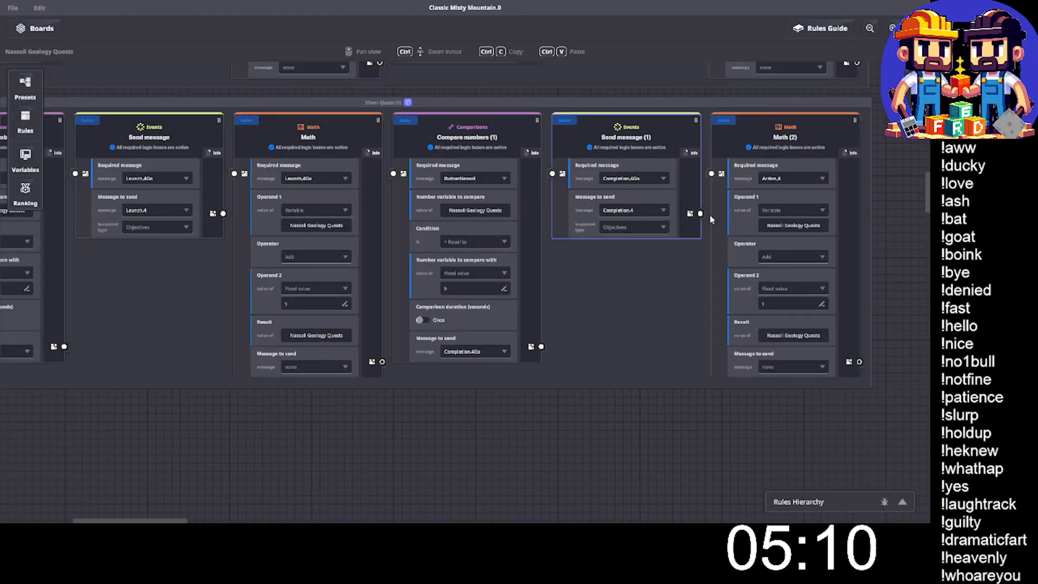
middle_click_drag(376, 328, 526, 519)
scroll(594, 226, "up", 3)
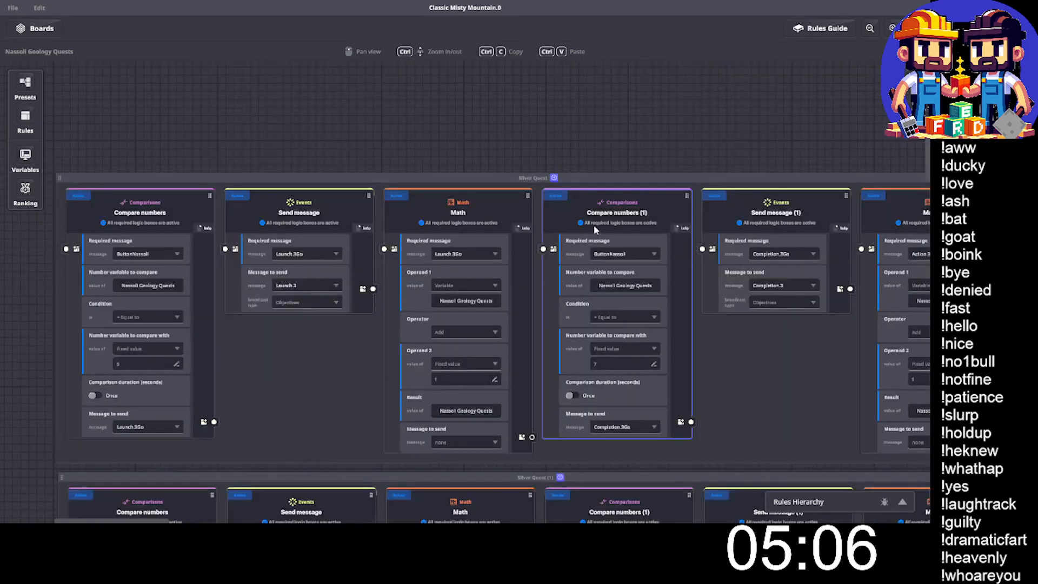
scroll(594, 225, "up", 3)
middle_click_drag(272, 226, 771, 440)
scroll(521, 234, "up", 8)
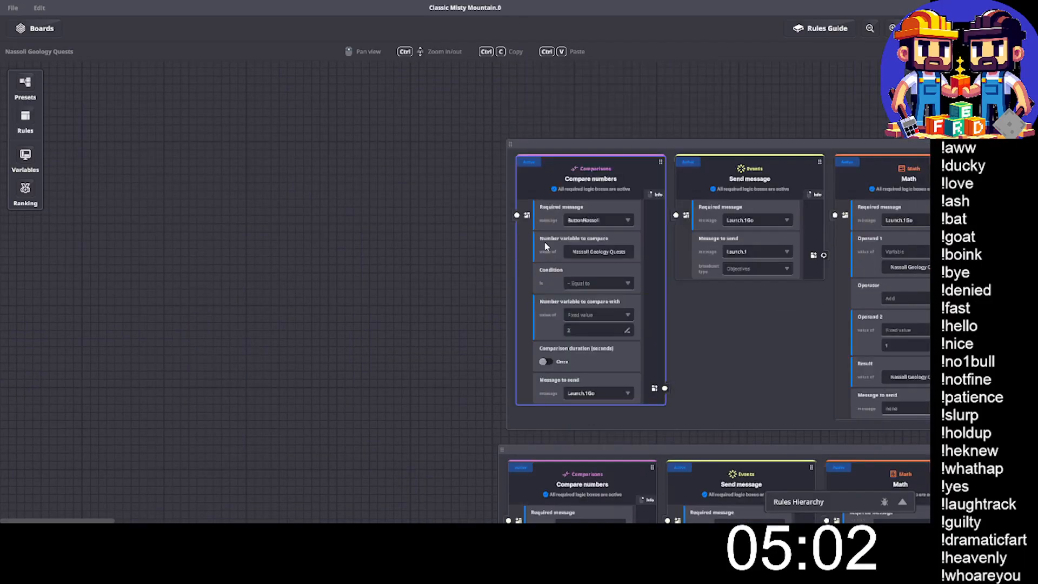
scroll(521, 235, "up", 1)
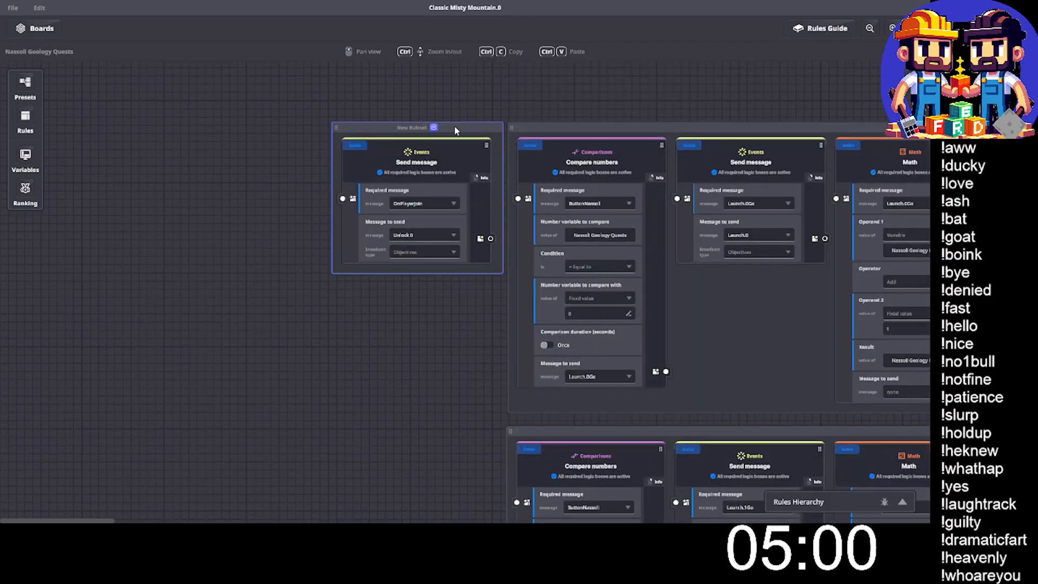
left_click_drag(455, 130, 442, 135)
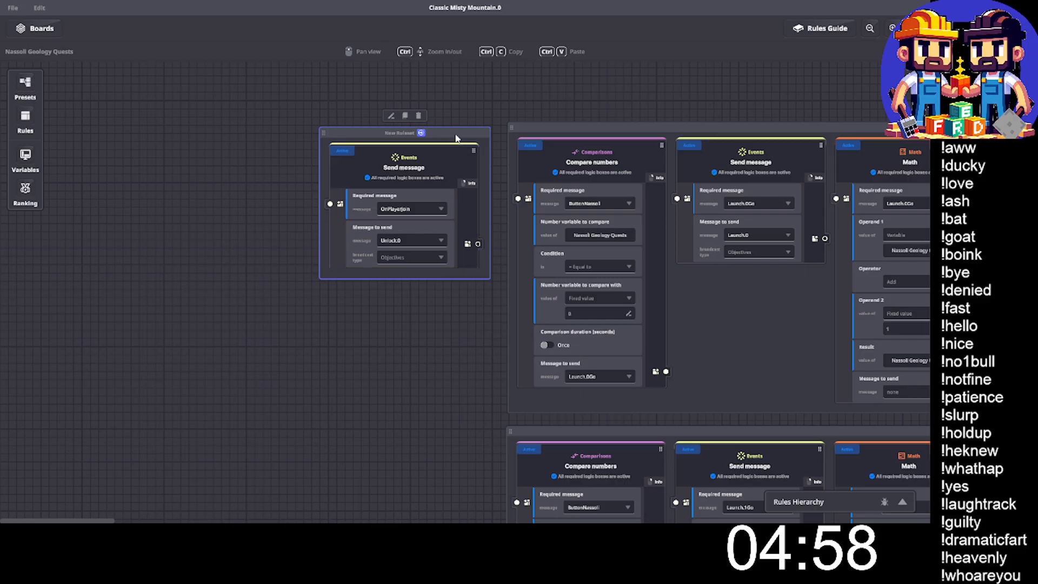
left_click(405, 116)
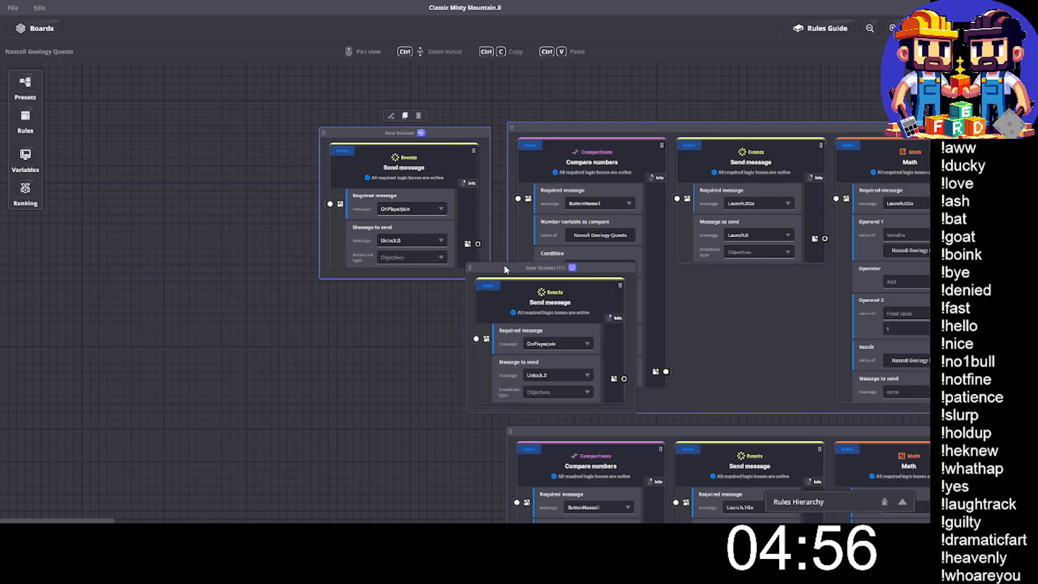
left_click_drag(503, 273, 346, 324)
scroll(348, 335, "down", 5)
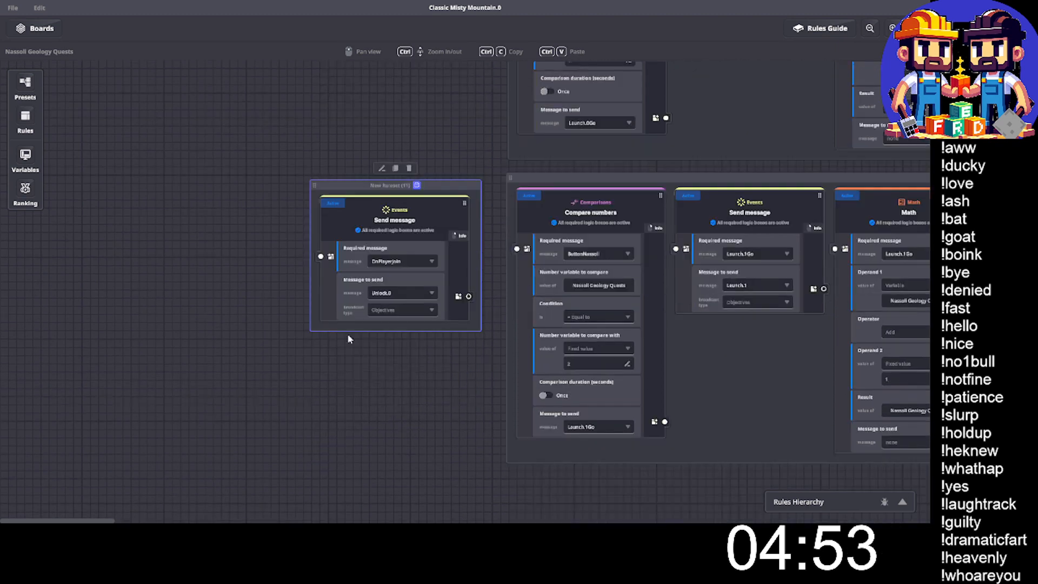
Set the duplicated Send message rule to require Action.0 and send the new message Unlock.1.
left_click(400, 261)
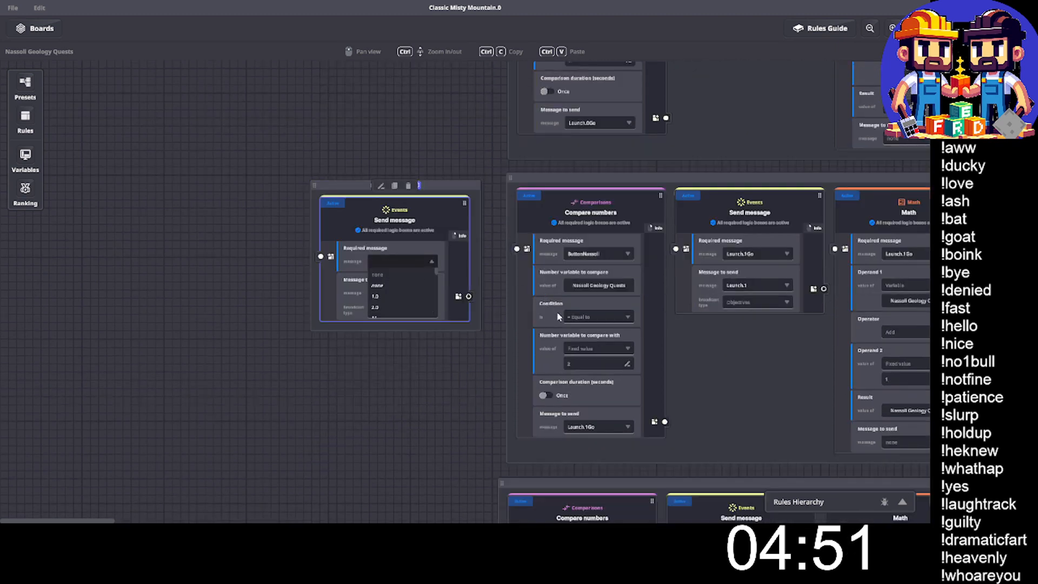
type("Action")
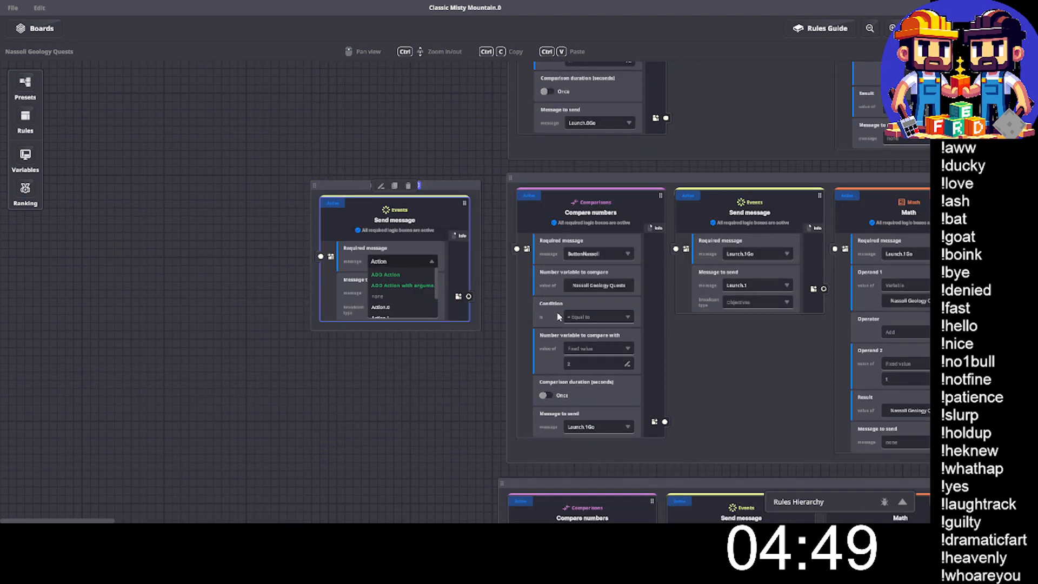
type(".0")
left_click(397, 275)
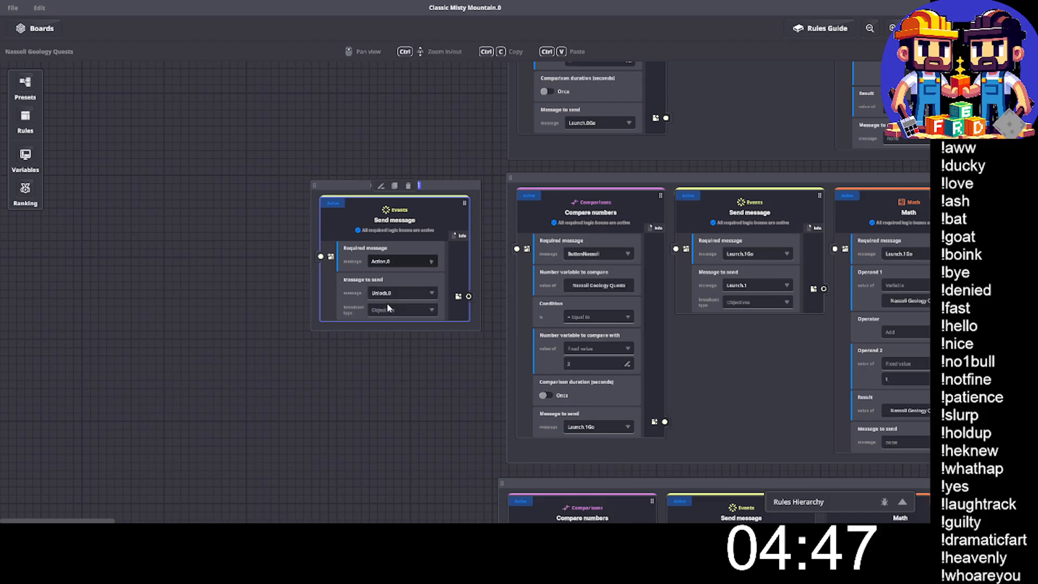
left_click(396, 293)
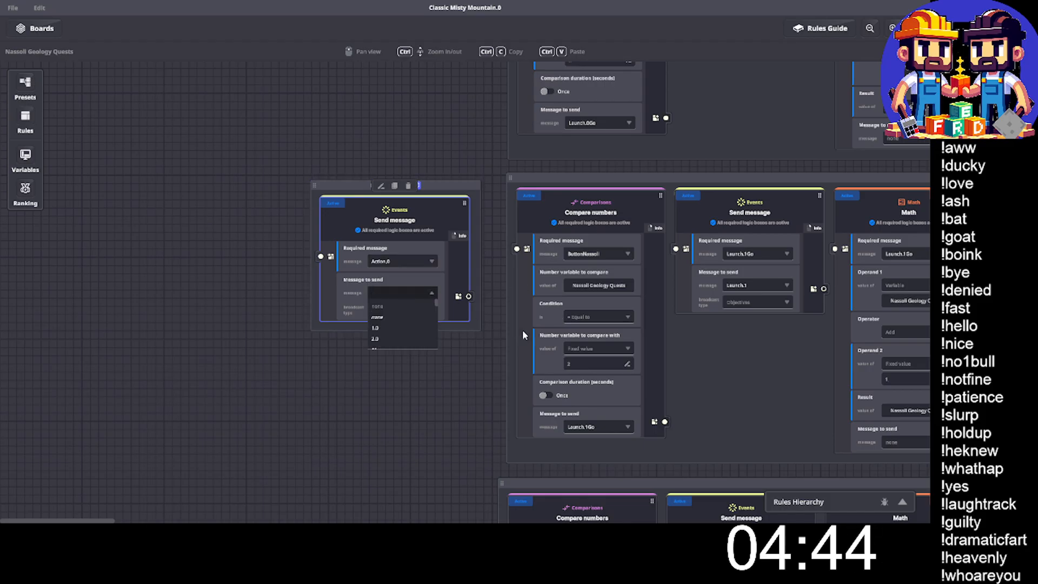
type("Unlock.")
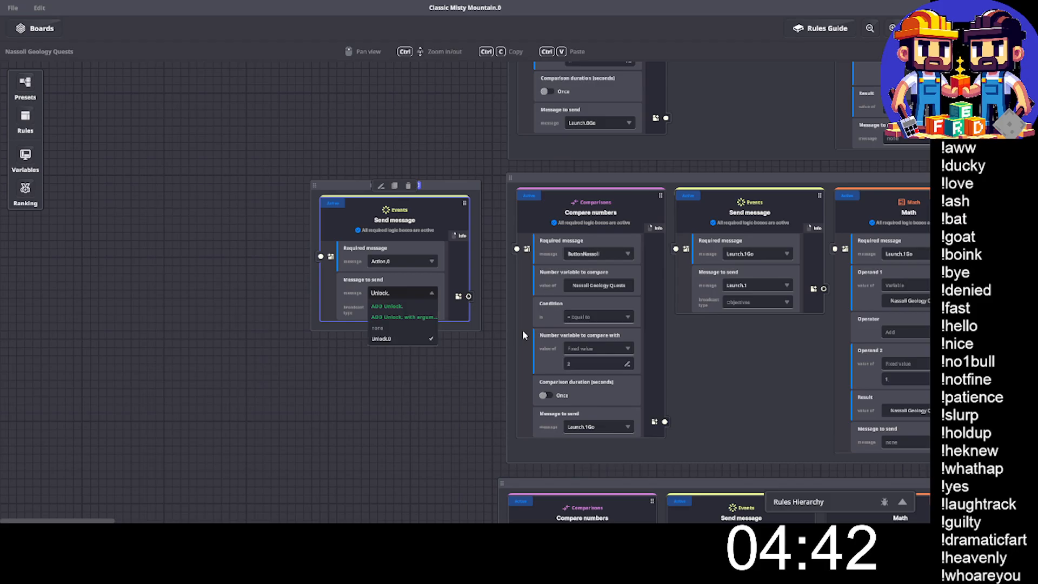
type("1")
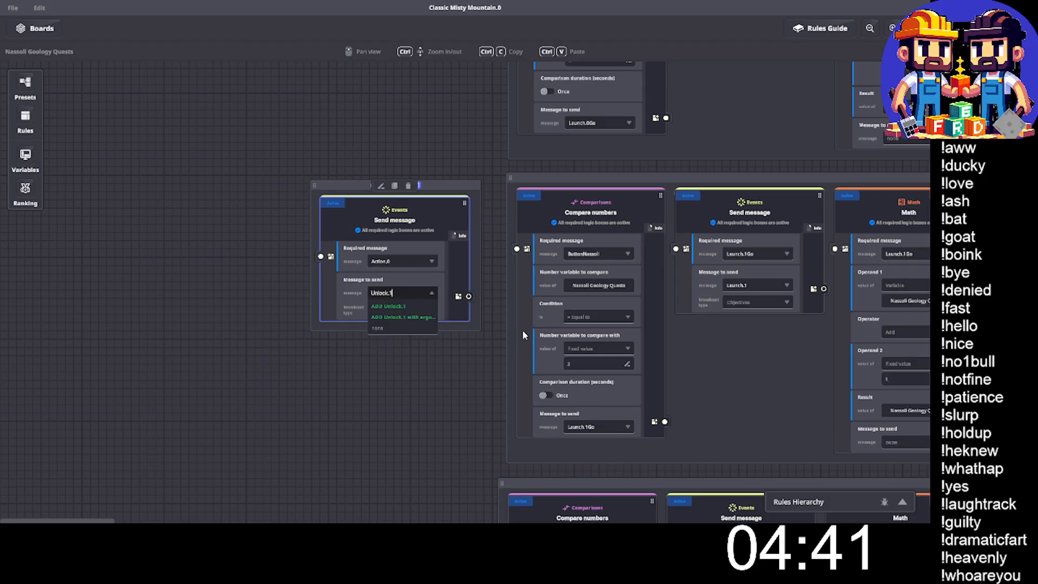
left_click(401, 307)
Duplicate the Unlock.1 ruleset and place the copy beside the Launch.2 quest rules.
left_click(443, 184)
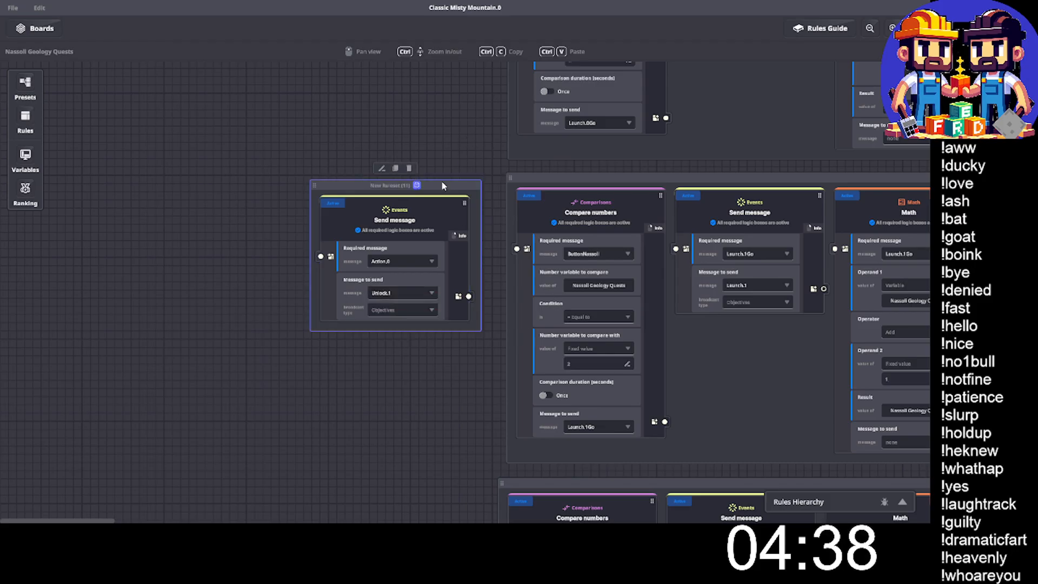
left_click(396, 168)
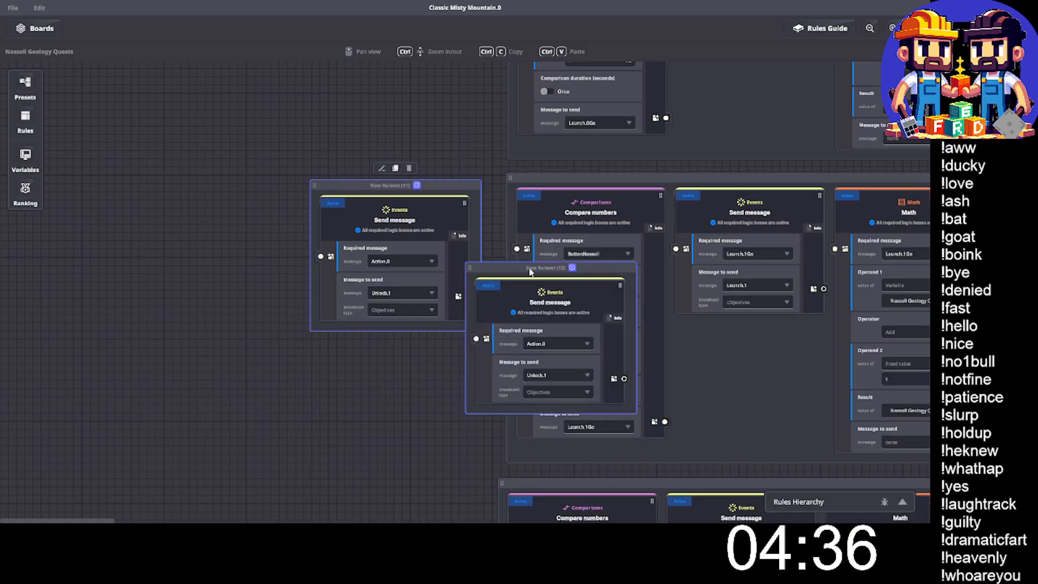
left_click_drag(535, 275, 376, 264)
Set the Send message rule beside the Launch.2 quest rules to require Action.1 and send the new message Unlock.2.
left_click(396, 344)
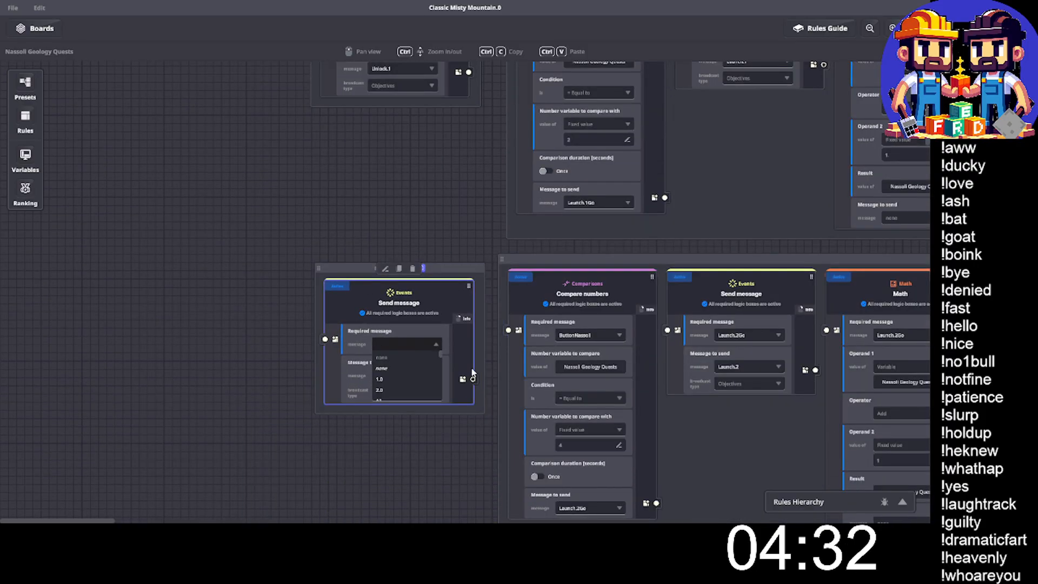
type("Action.")
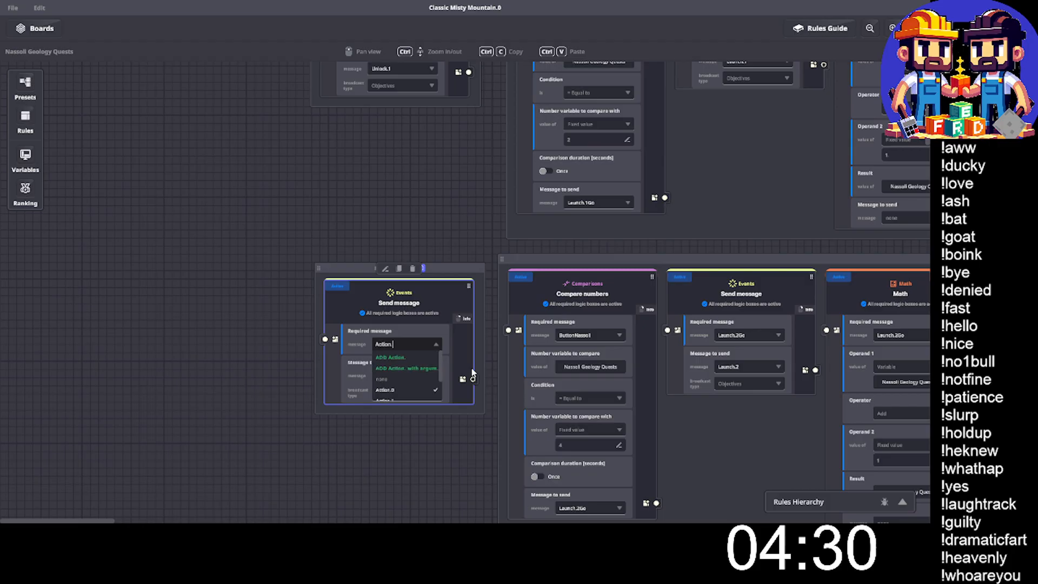
type("1")
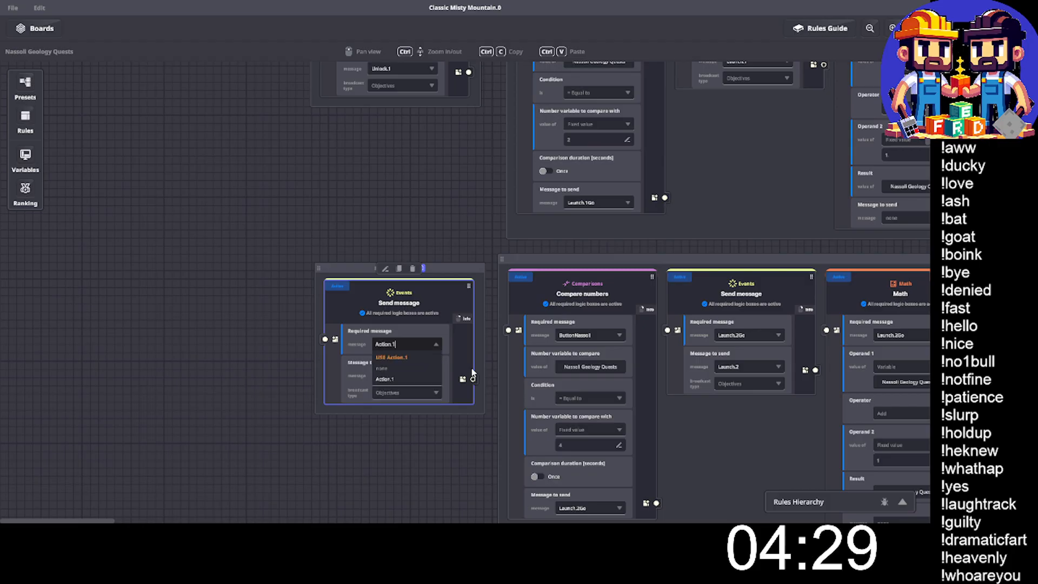
left_click(424, 355)
left_click(405, 373)
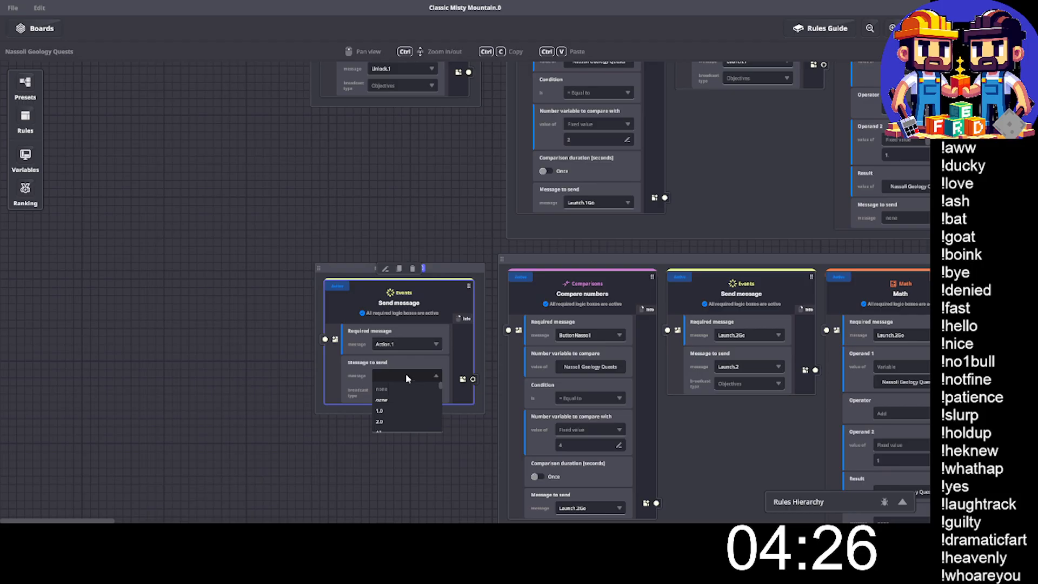
type("Unlock.2")
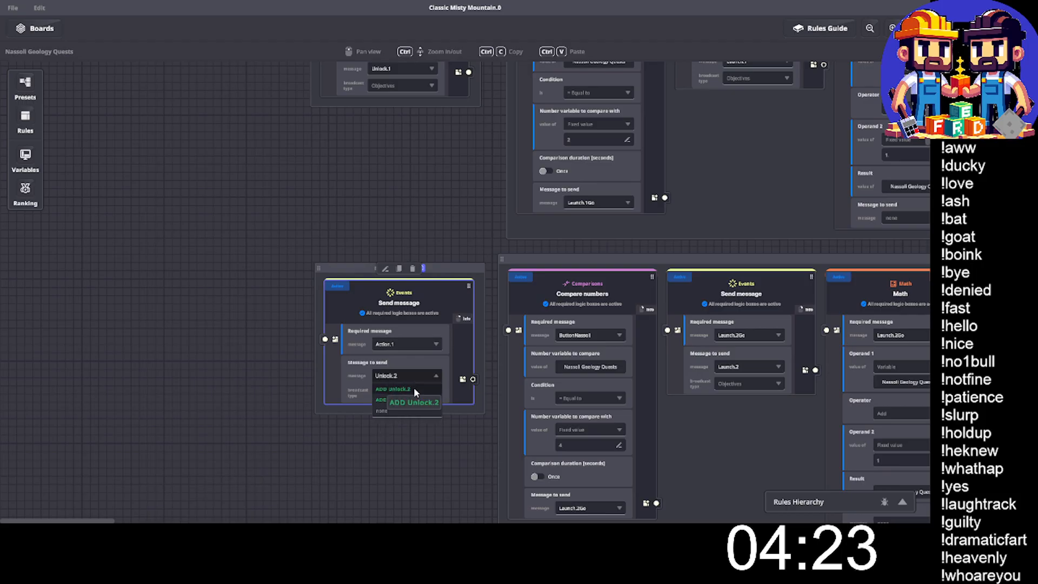
left_click(414, 389)
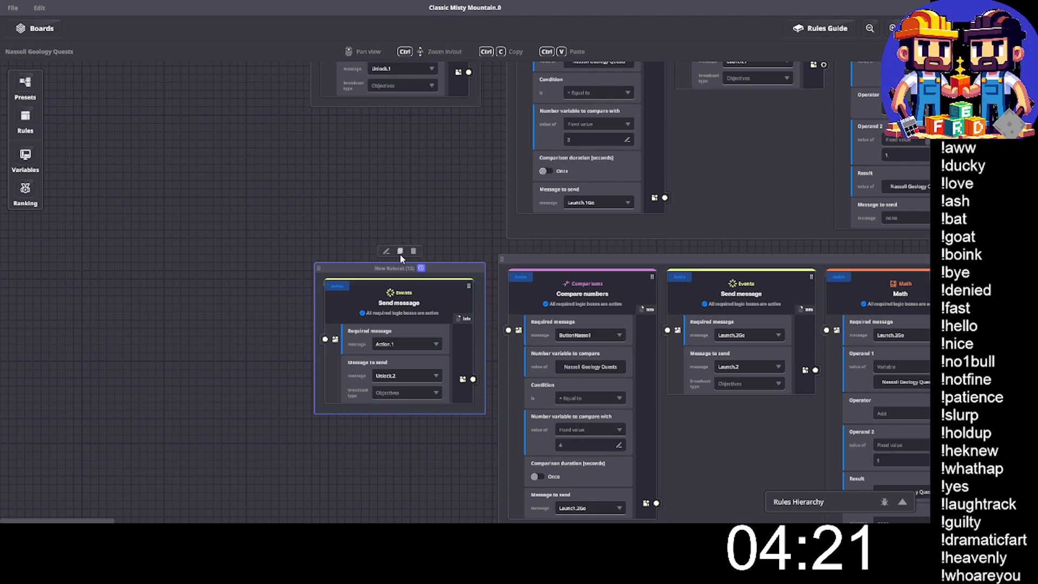
Duplicate the Unlock.2 ruleset beside the Launch.3 quest rules and set the copy's required message to Action.2.
left_click(400, 251)
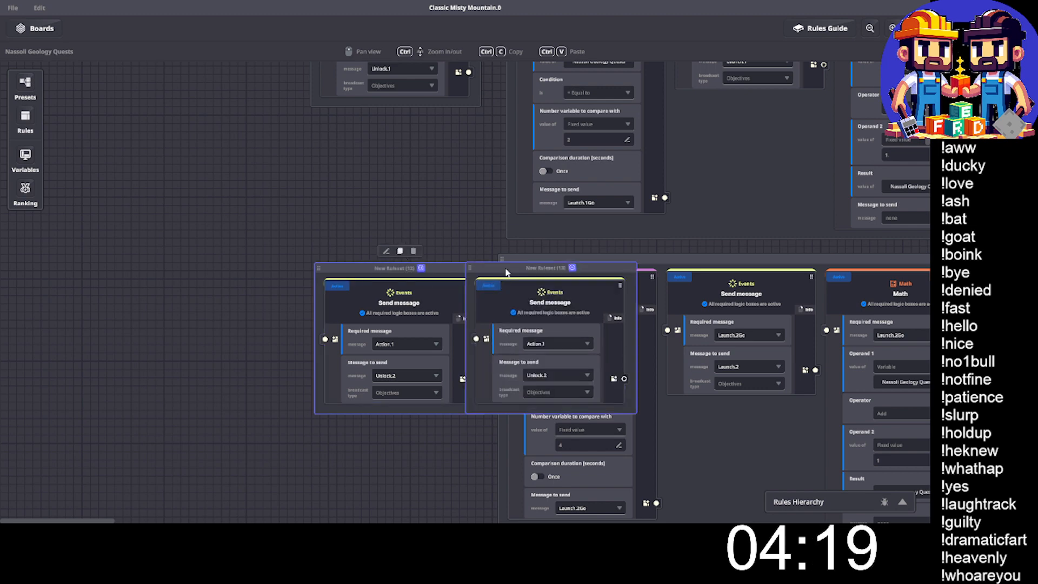
left_click_drag(506, 271, 374, 174)
left_click(375, 174)
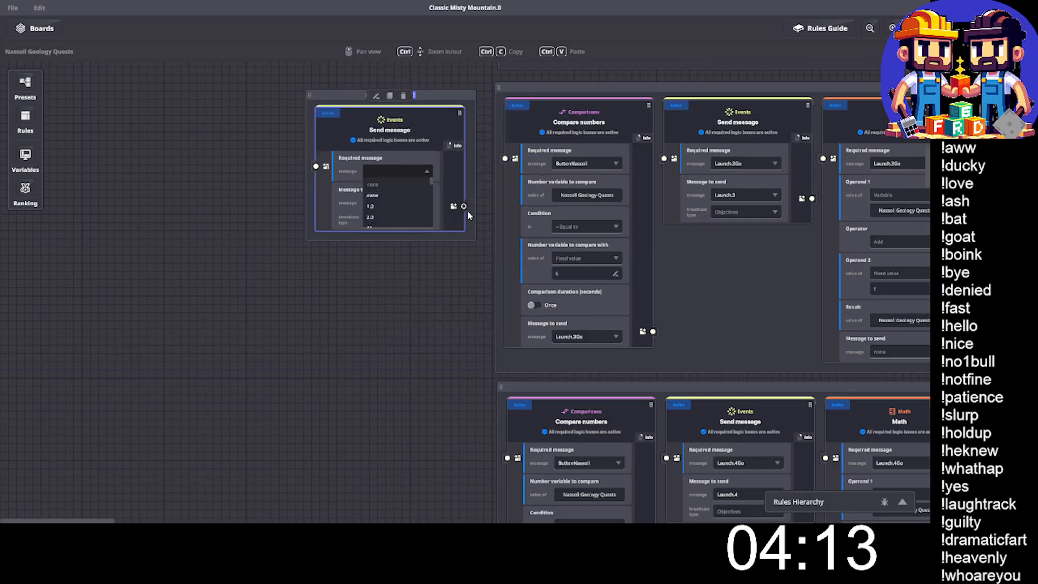
type("Ac")
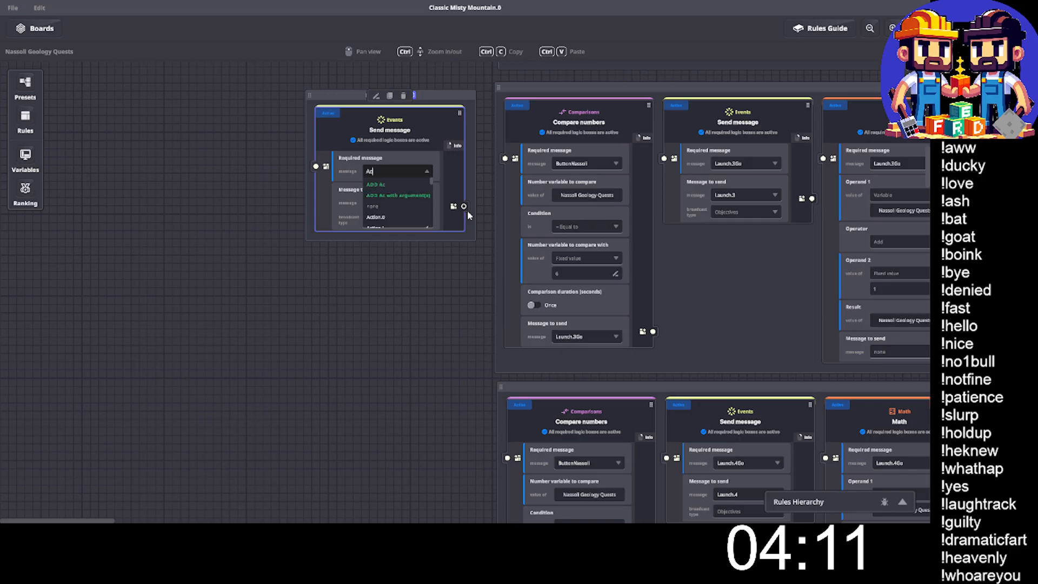
type("tion.2")
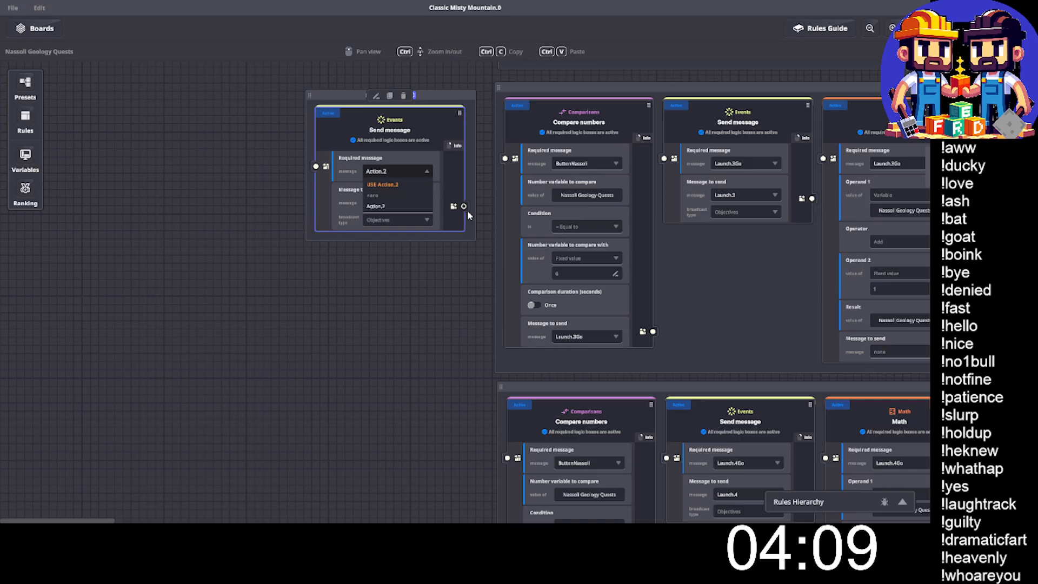
left_click(368, 185)
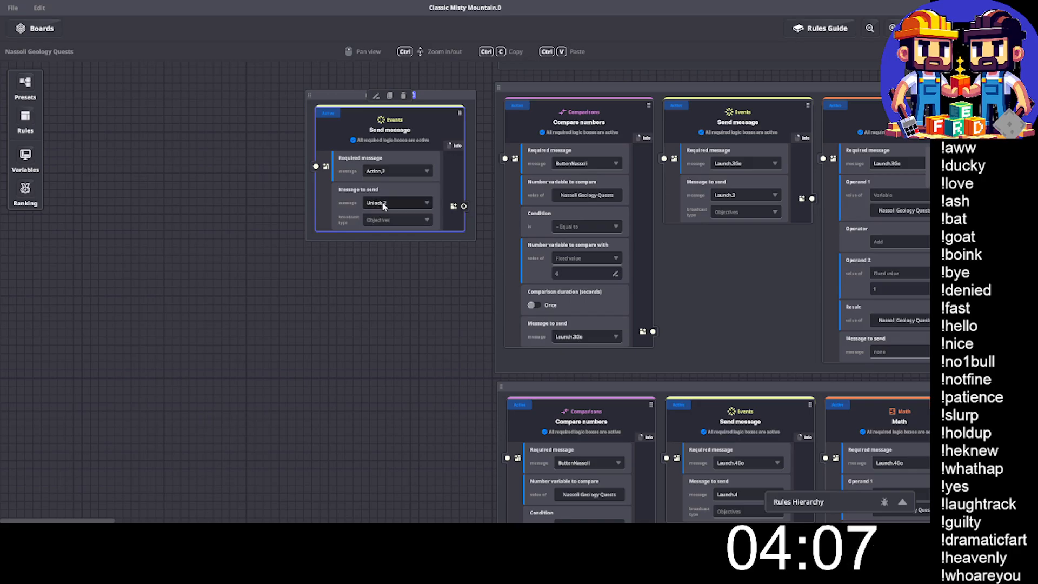
Set the Send message rule beside the Launch.3 quest rules to send the new message Unlock.3.
left_click(382, 203)
type("Unl")
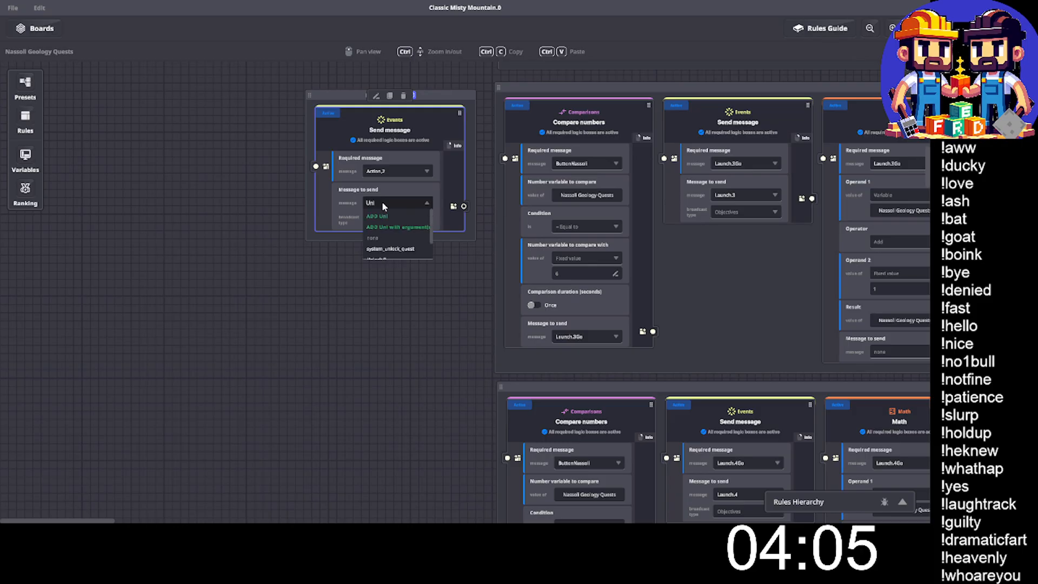
type("ock.3")
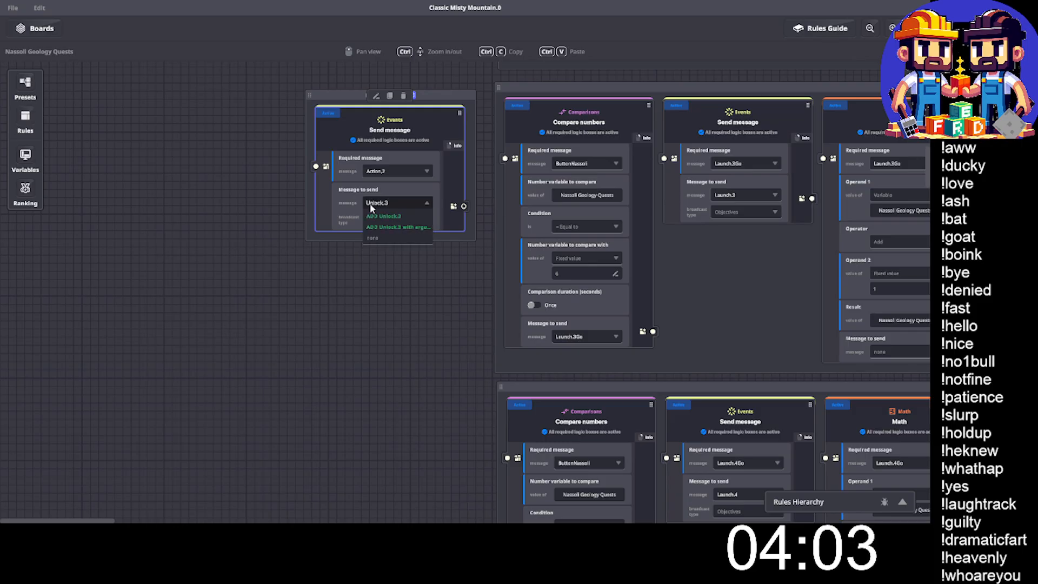
key("Return")
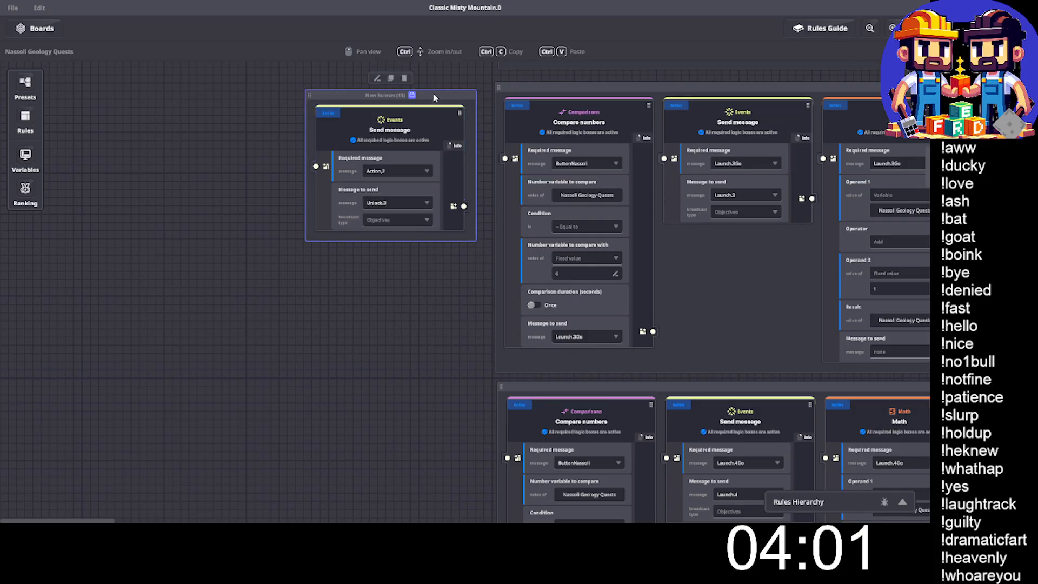
Duplicate the Unlock.3 ruleset beside the Launch.4 quest rules and set the copy's required message to Action.3.
left_click(391, 78)
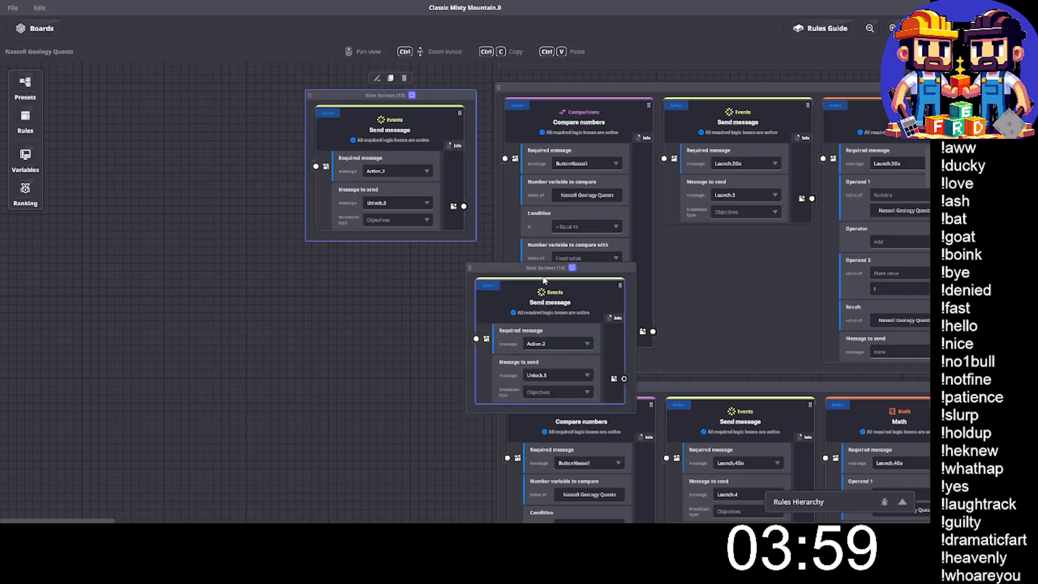
left_click_drag(512, 268, 363, 391)
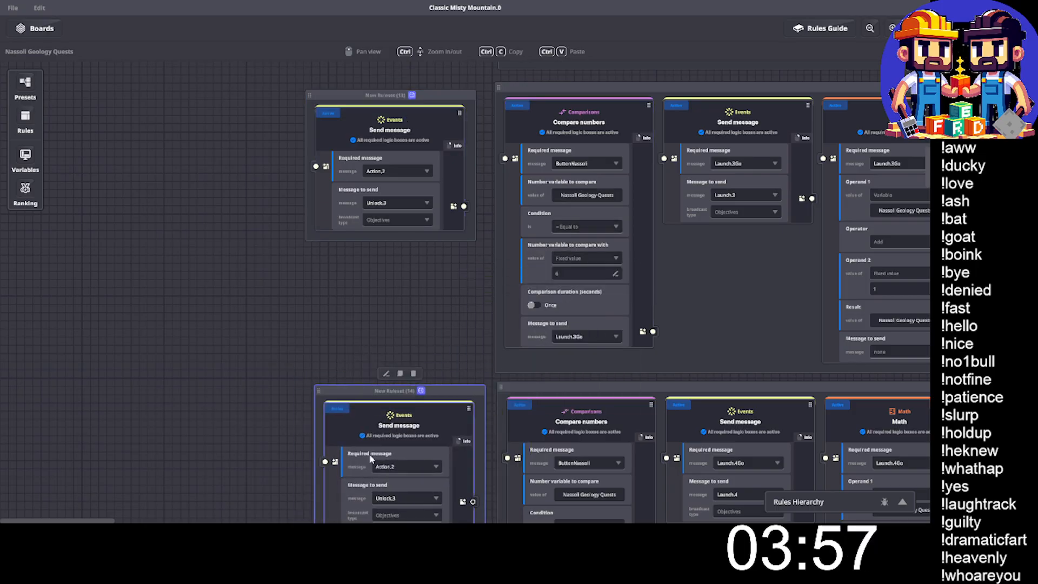
left_click(388, 467)
type("Action.")
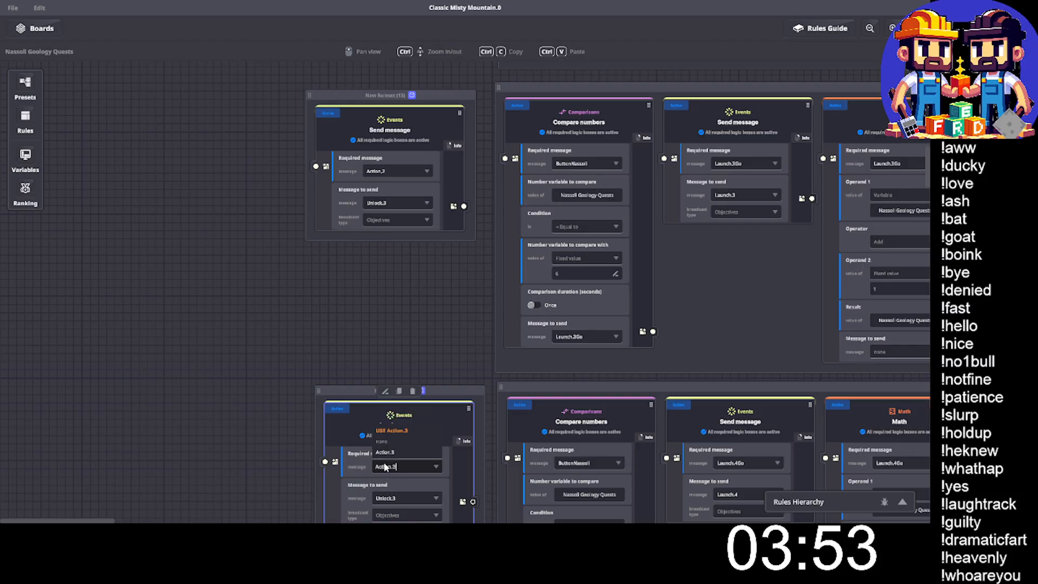
type("3")
left_click(387, 438)
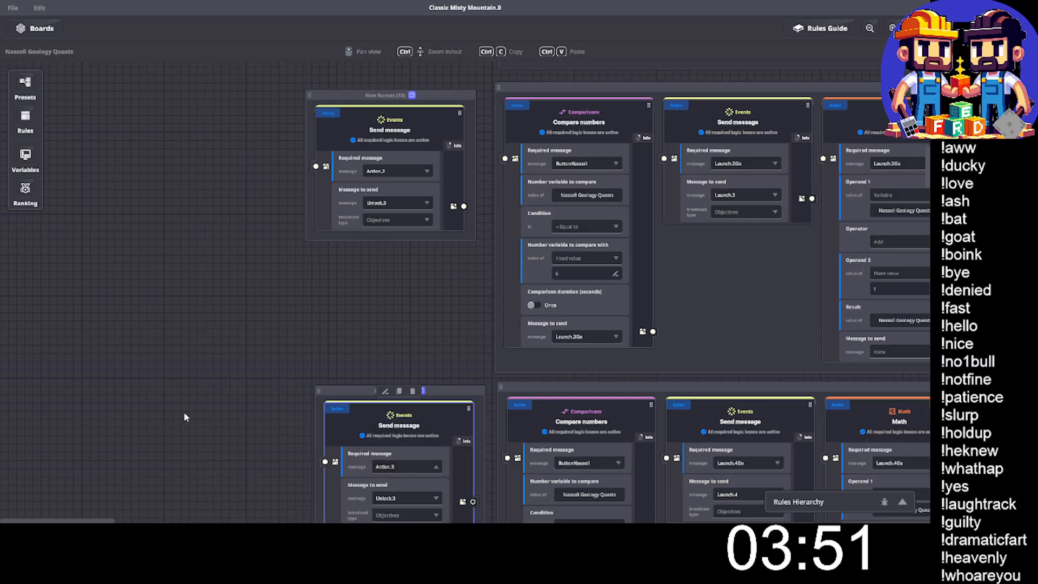
Set the Send message rule beside the Launch.4 quest rules to send the new message Unlock.4.
scroll(281, 417, "down", 5)
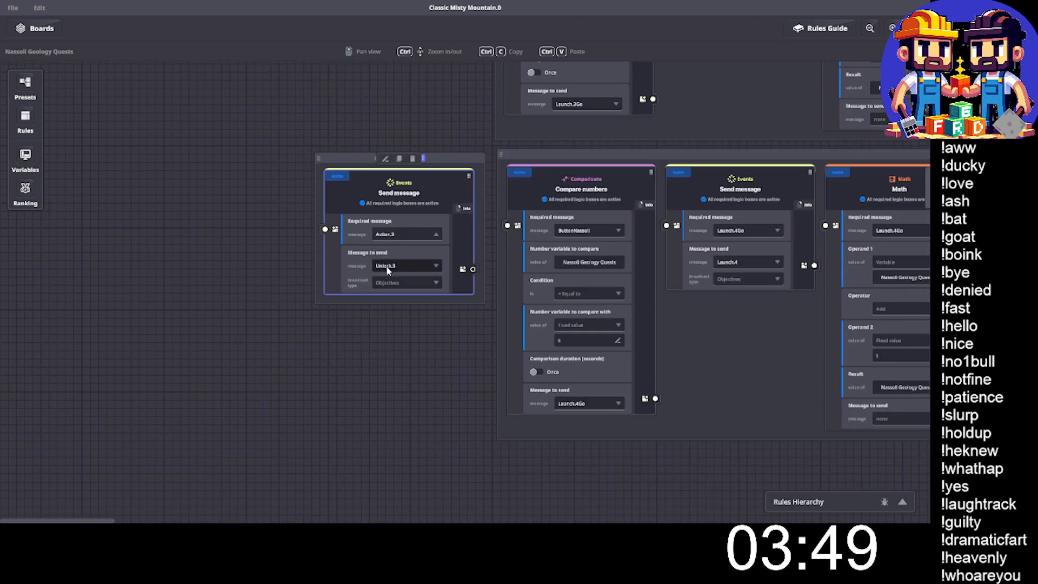
left_click(385, 265)
type("Unl")
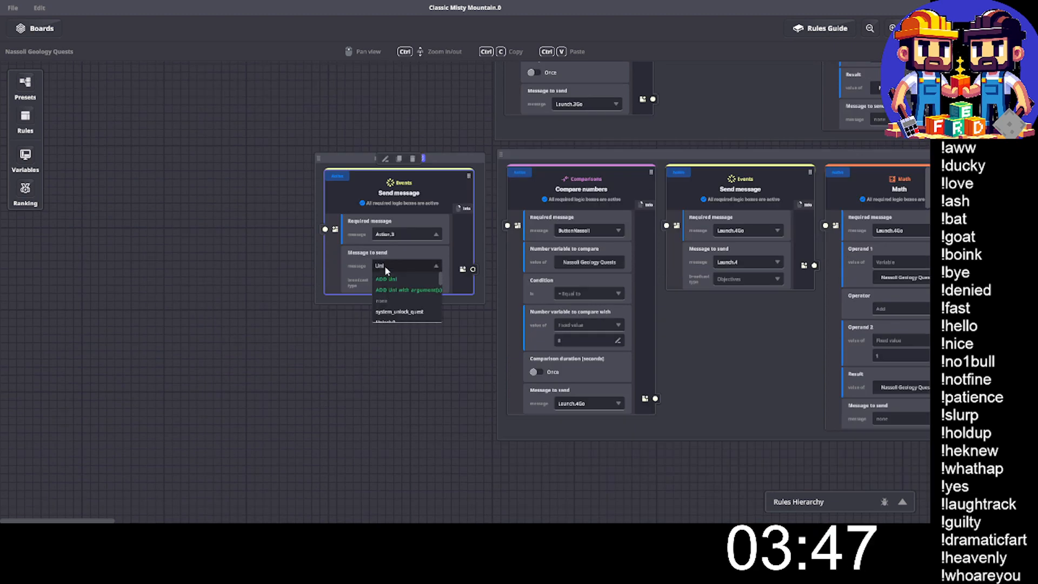
type("ock.4")
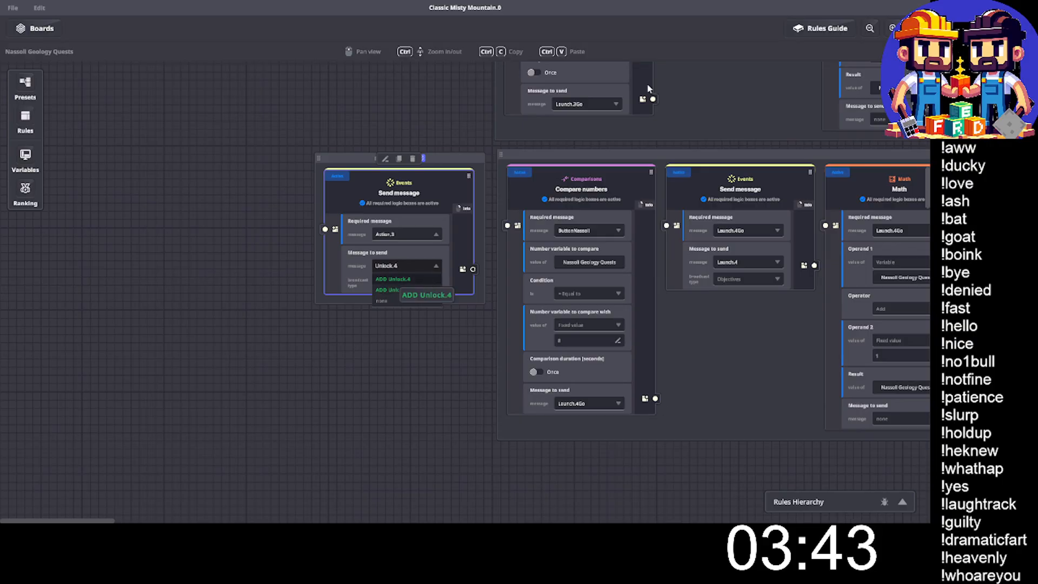
left_click(427, 280)
Leave the full-screen rules board, close the game rules and open the list of quest objectives.
left_click(914, 29)
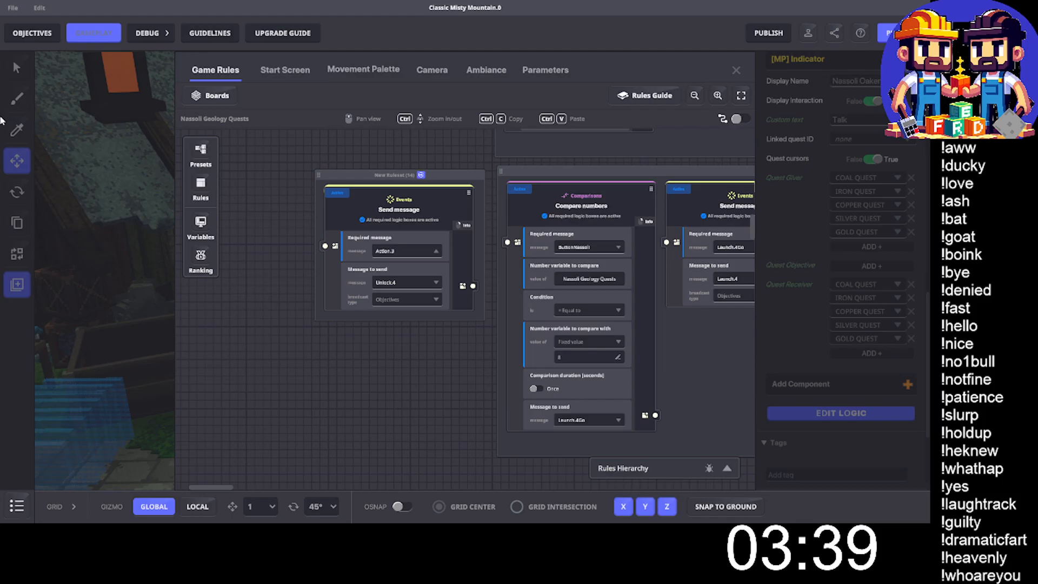
key("Escape")
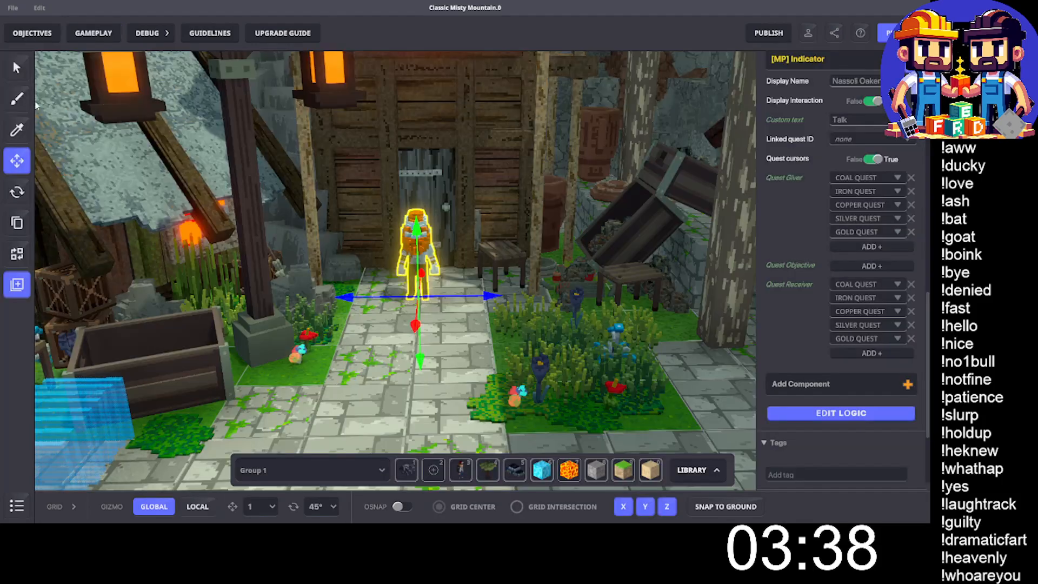
left_click(11, 32)
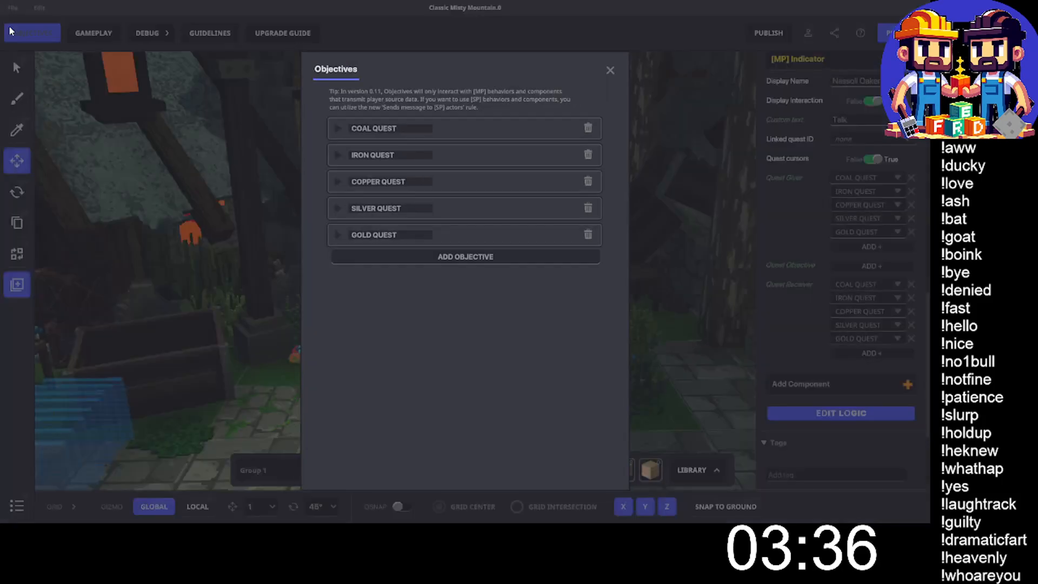
Set the IRON QUEST objective's unlock message to Unlock.1 and collapse the objective.
left_click(337, 154)
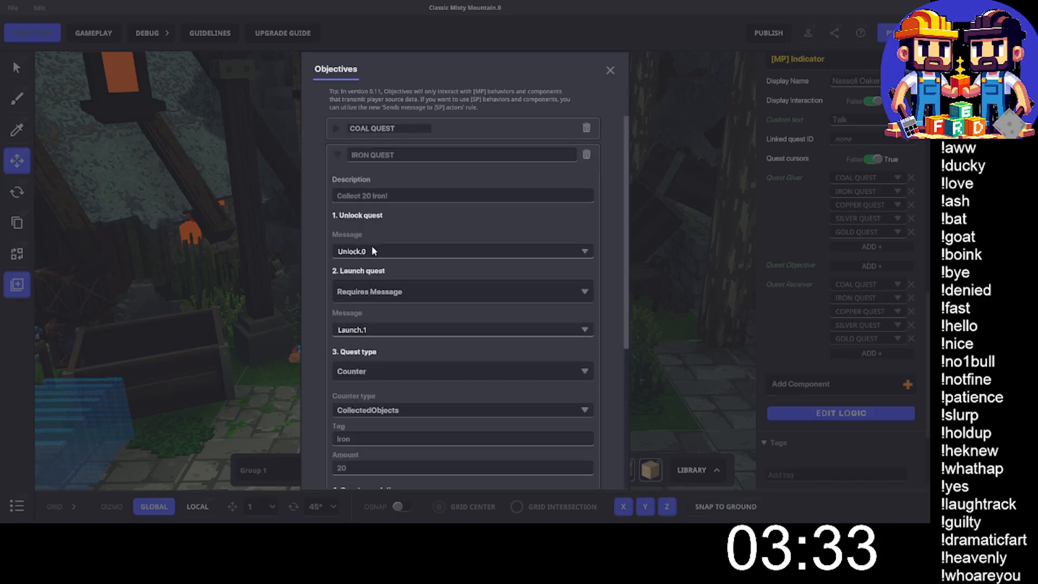
left_click(366, 252)
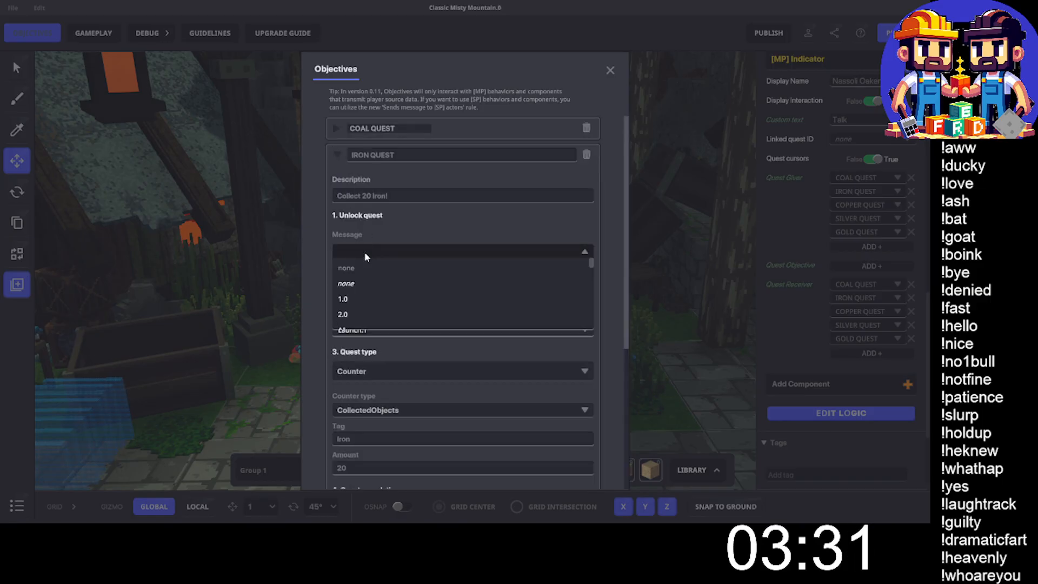
type("Unlock.")
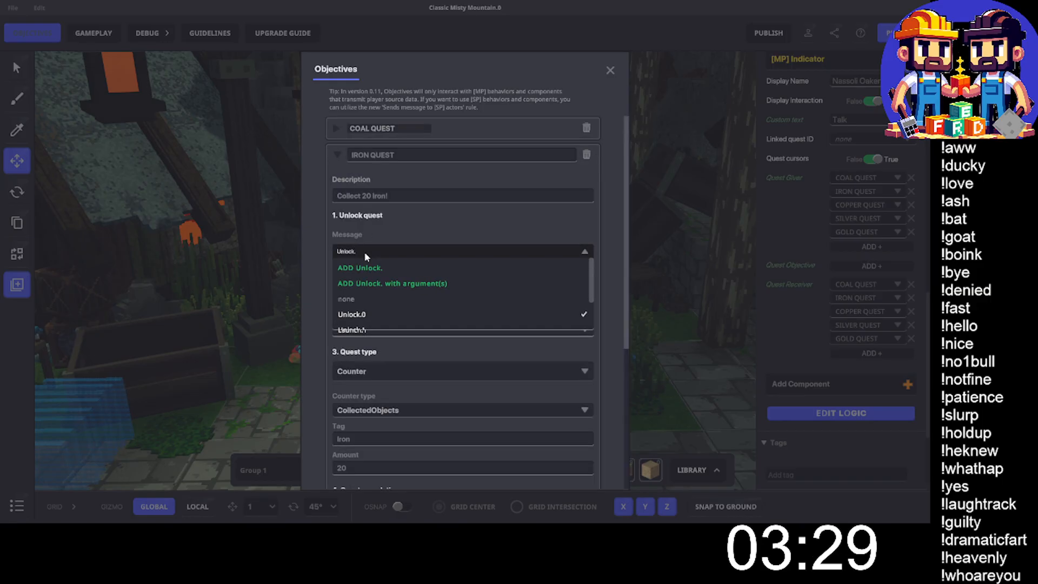
type("1")
left_click(359, 267)
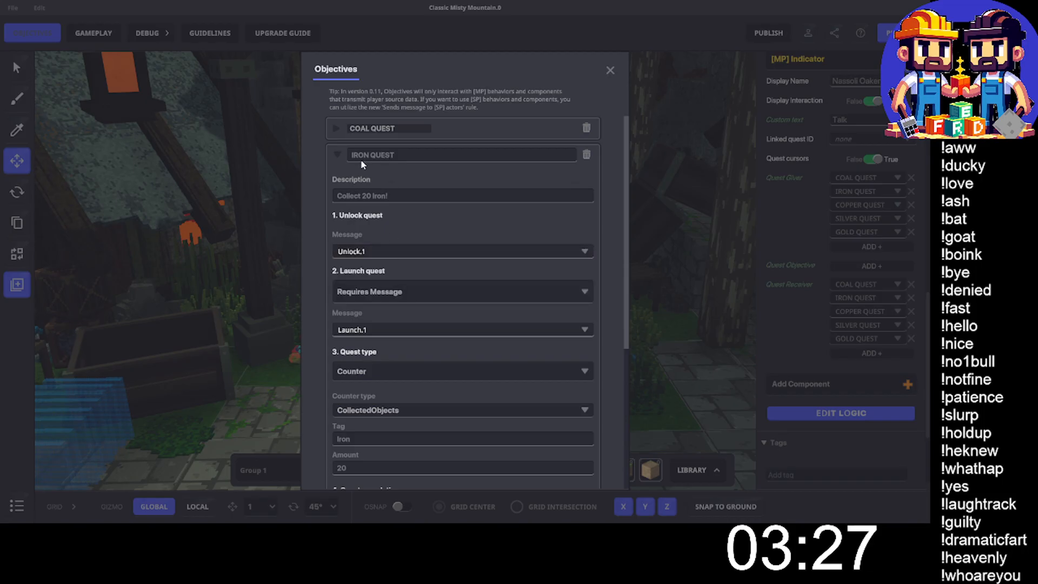
left_click(335, 156)
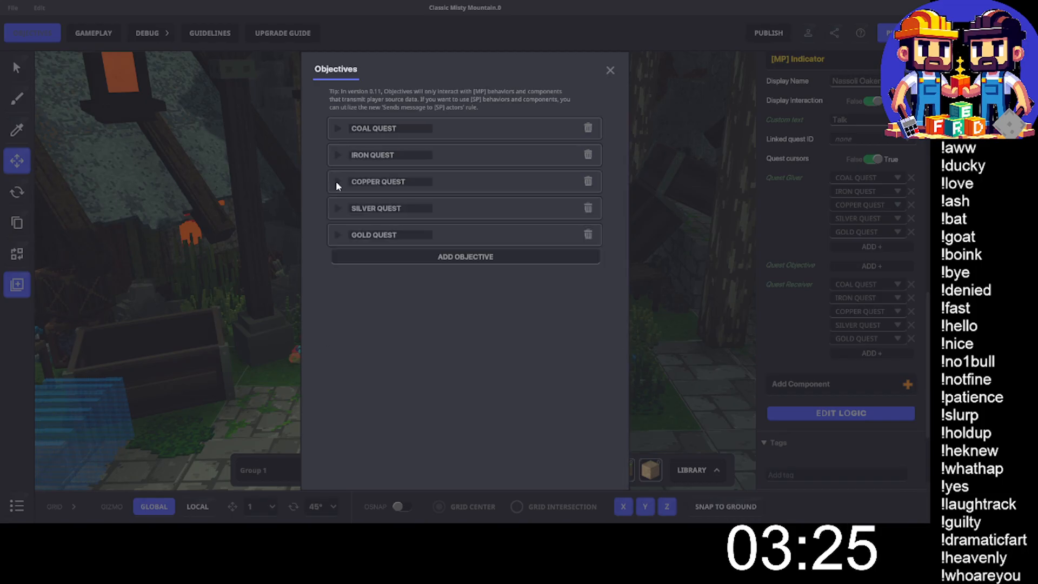
Set the COPPER QUEST objective's unlock message to Unlock.2 and collapse the objective.
left_click(336, 182)
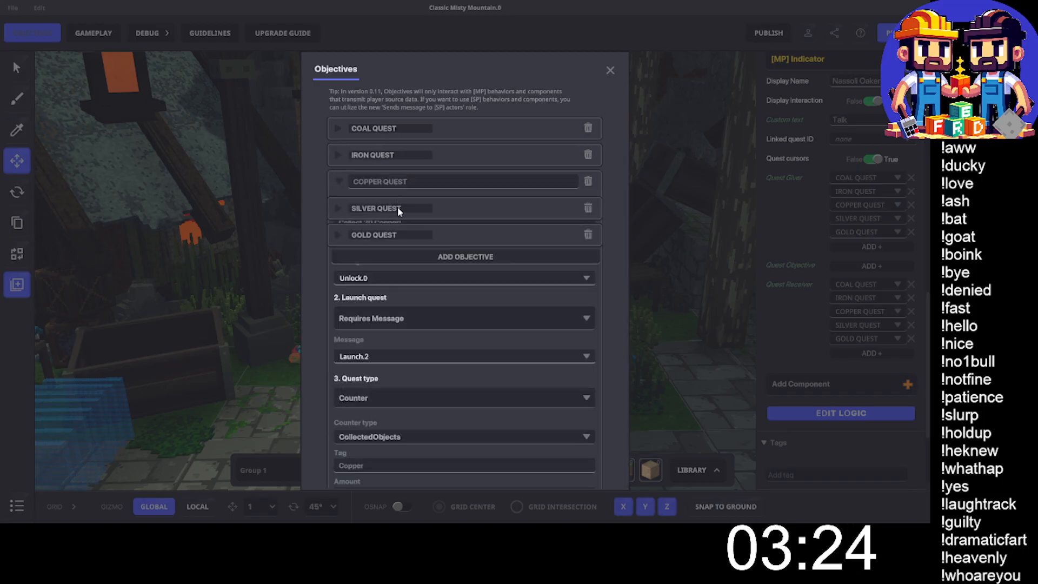
left_click(376, 279)
type("Unl")
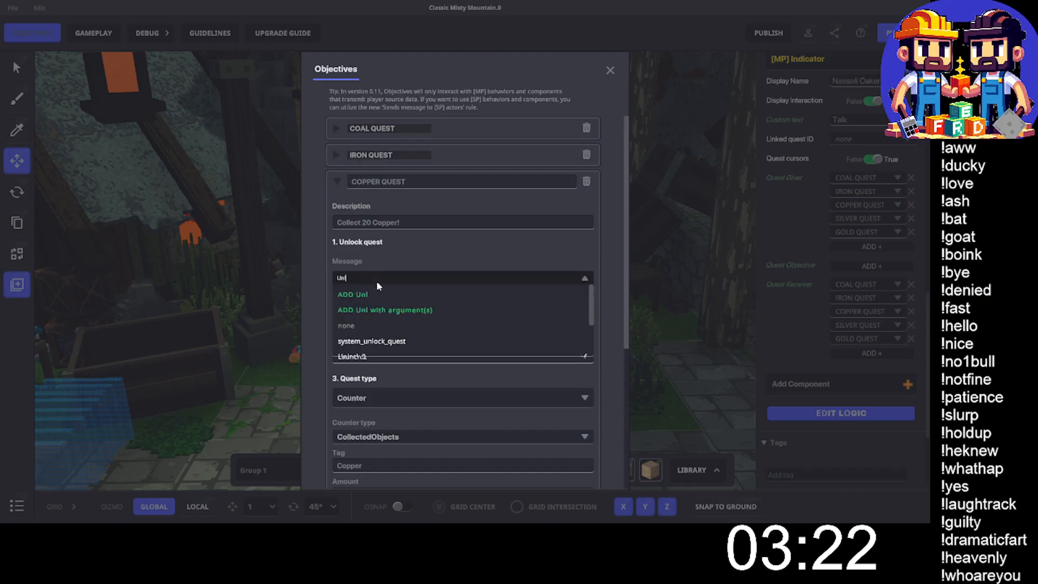
type("ock.2")
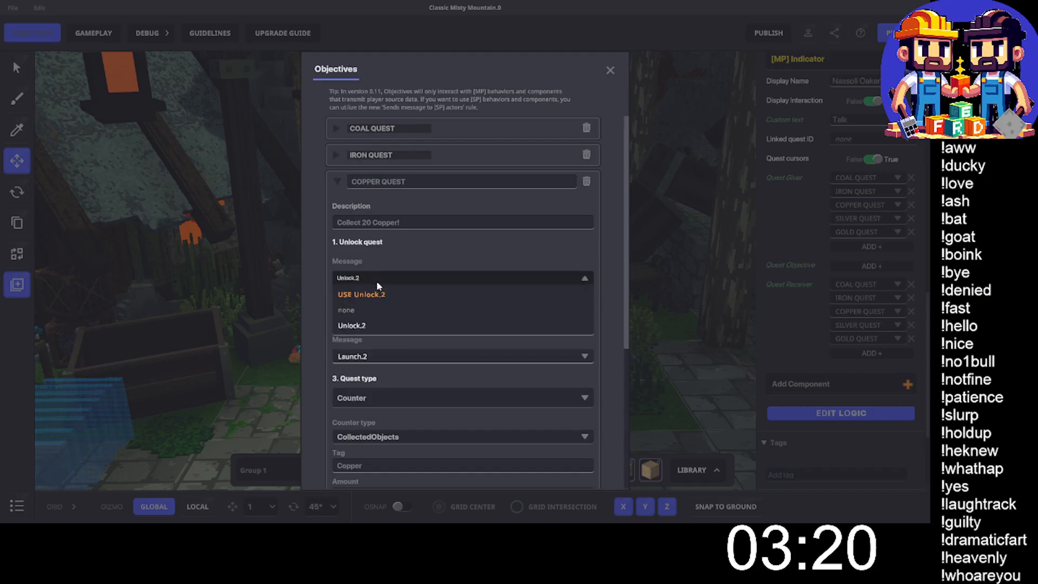
left_click(382, 295)
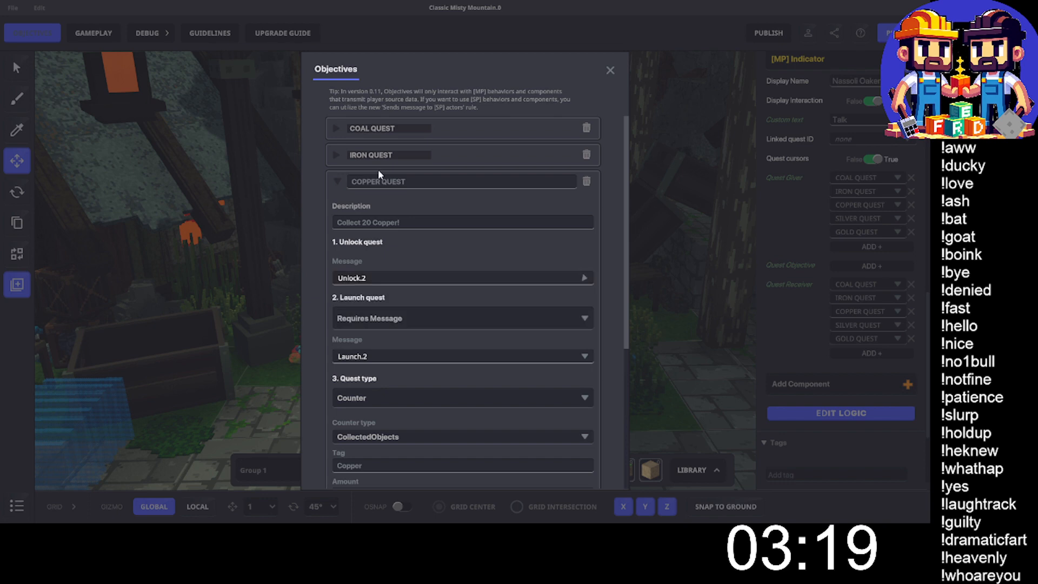
left_click(337, 182)
Set the SILVER QUEST objective's unlock message to Unlock.3 and collapse the objective.
left_click(338, 208)
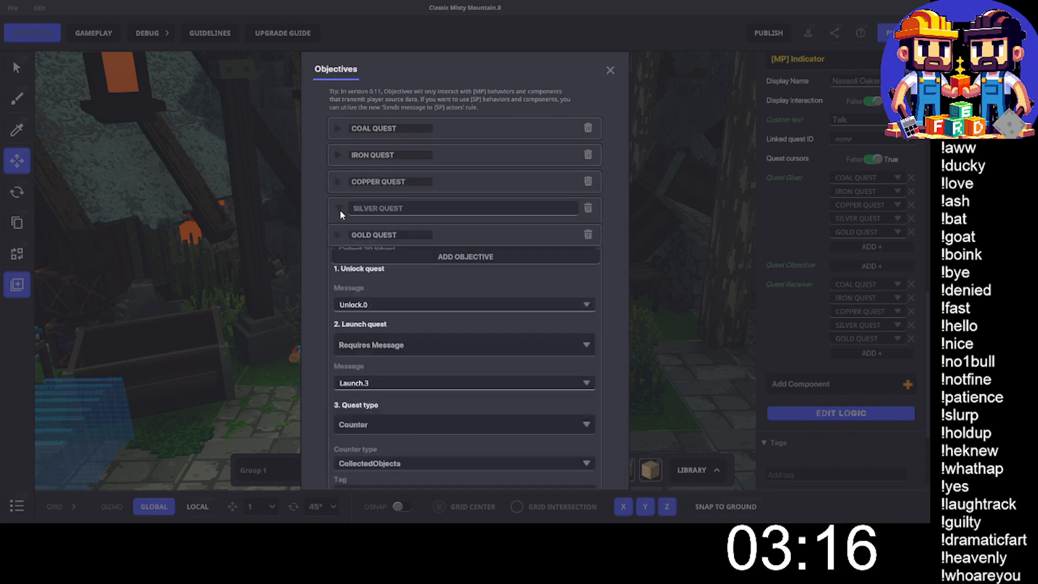
left_click(357, 306)
type("Unlo")
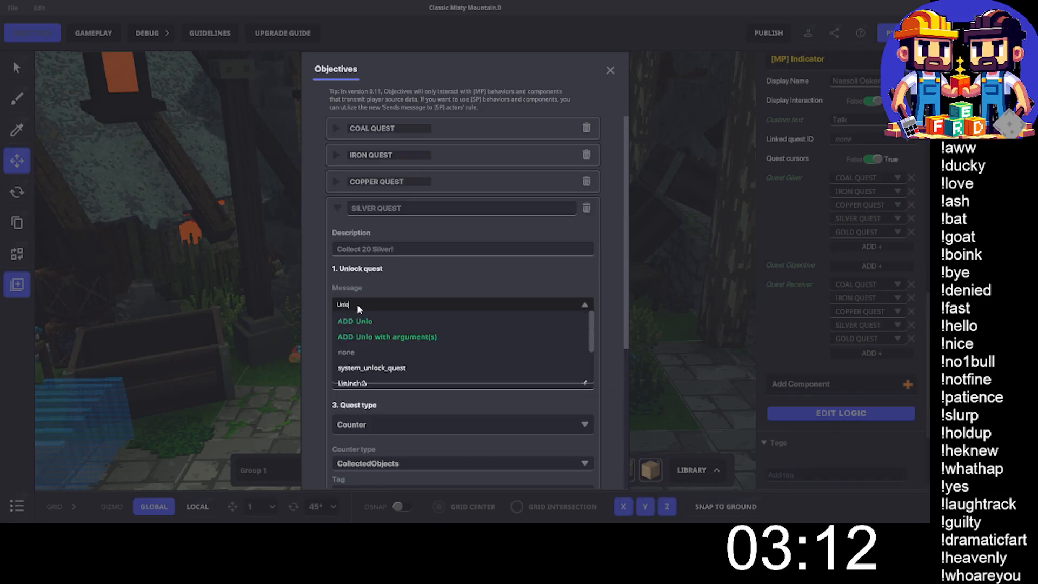
type("ck.3")
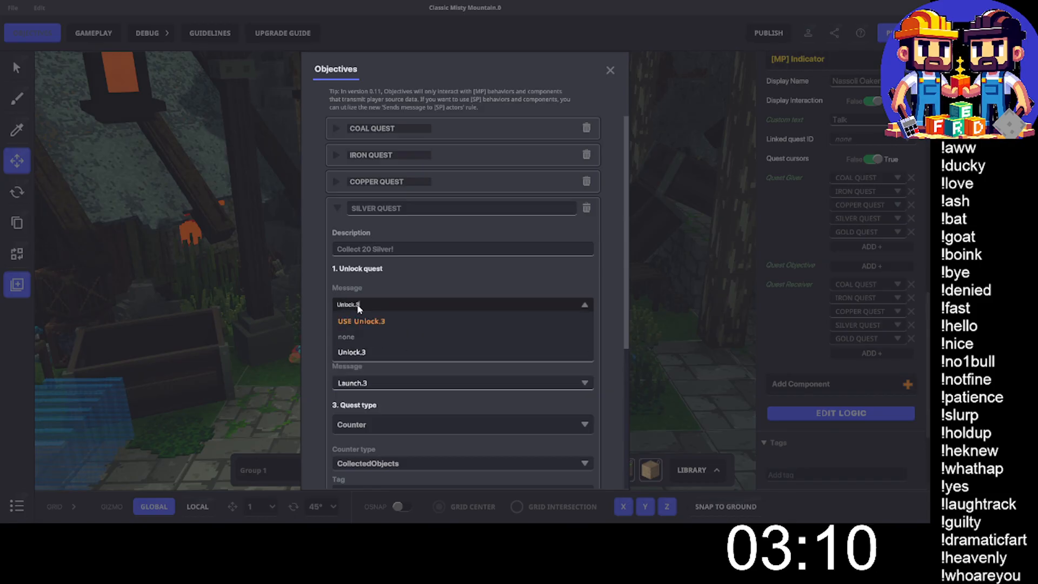
left_click(359, 322)
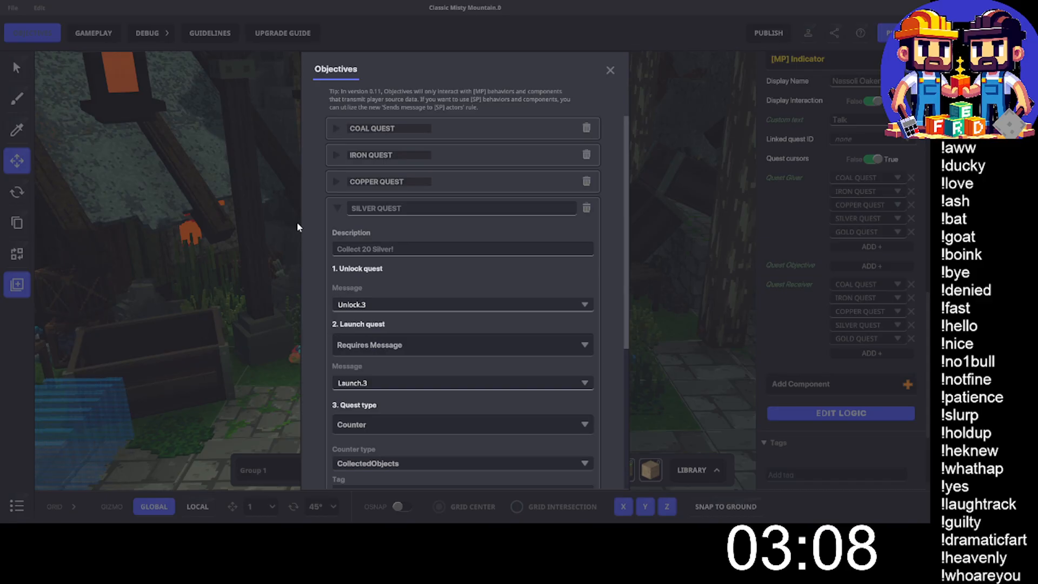
left_click(336, 208)
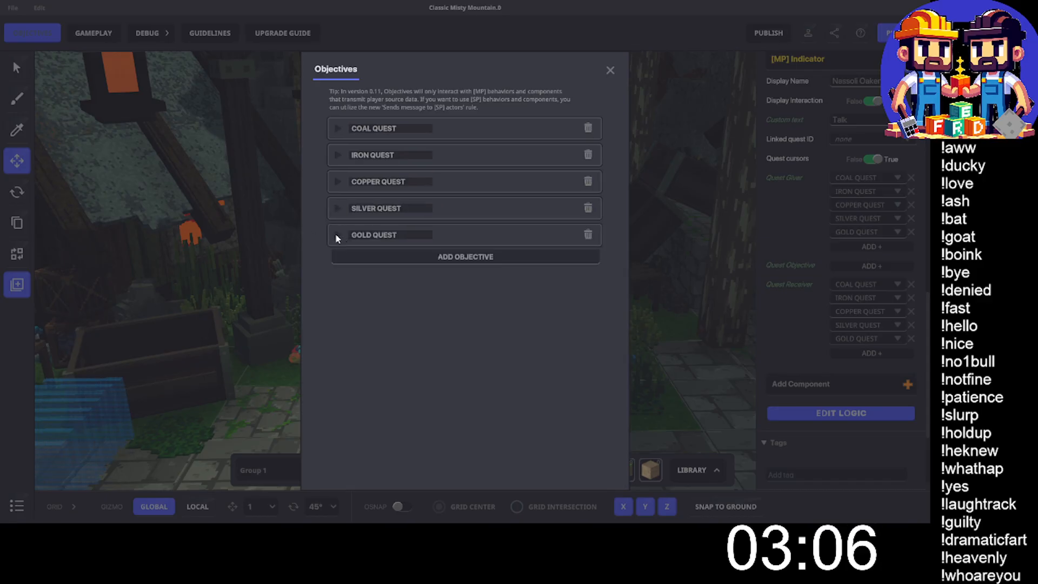
Set the GOLD QUEST objective's unlock message to Unlock.4 and collapse the objective.
left_click(437, 238)
scroll(372, 286, "down", 3)
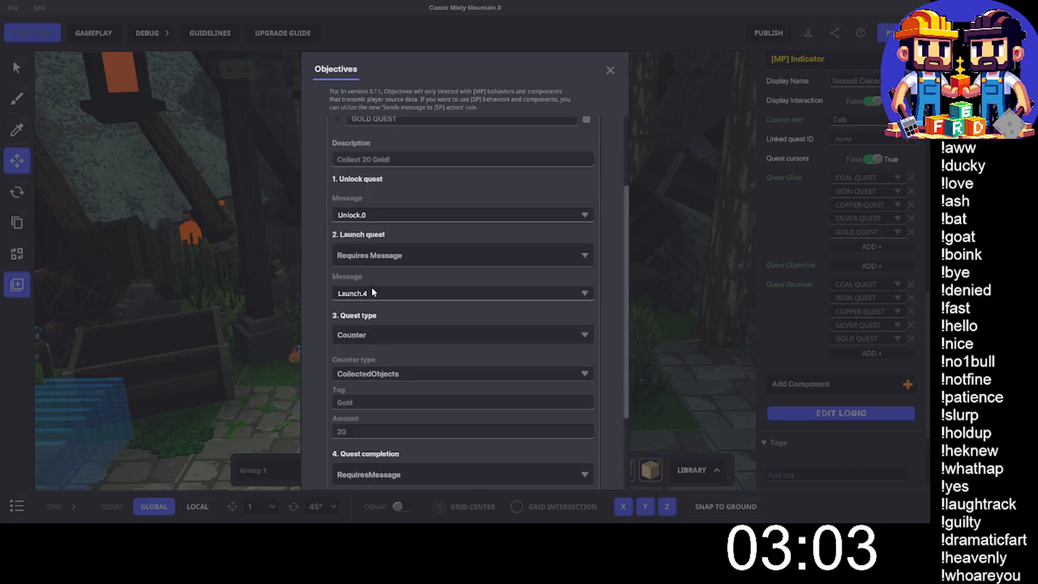
left_click(414, 218)
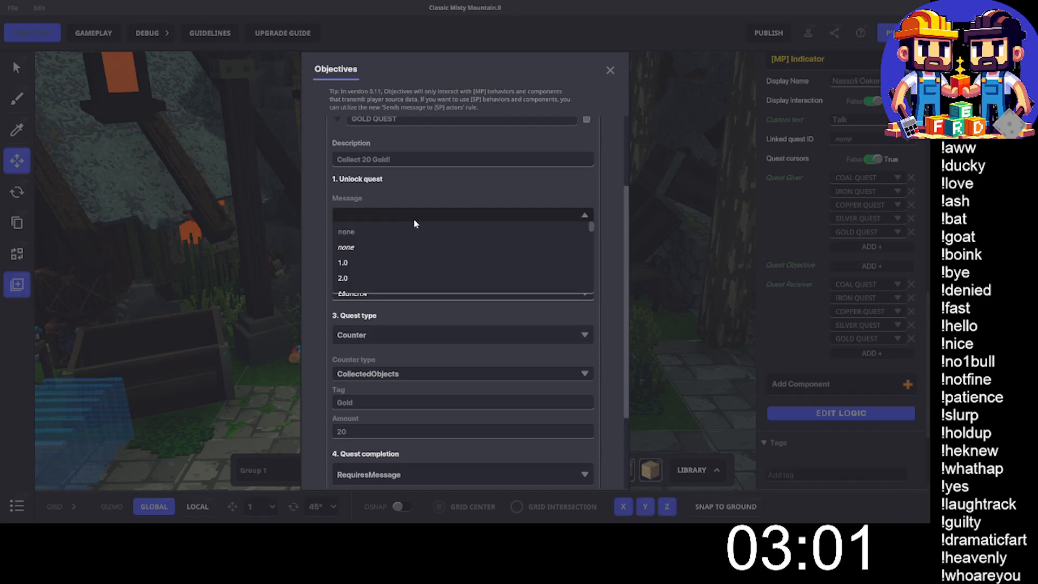
type("Unlock.")
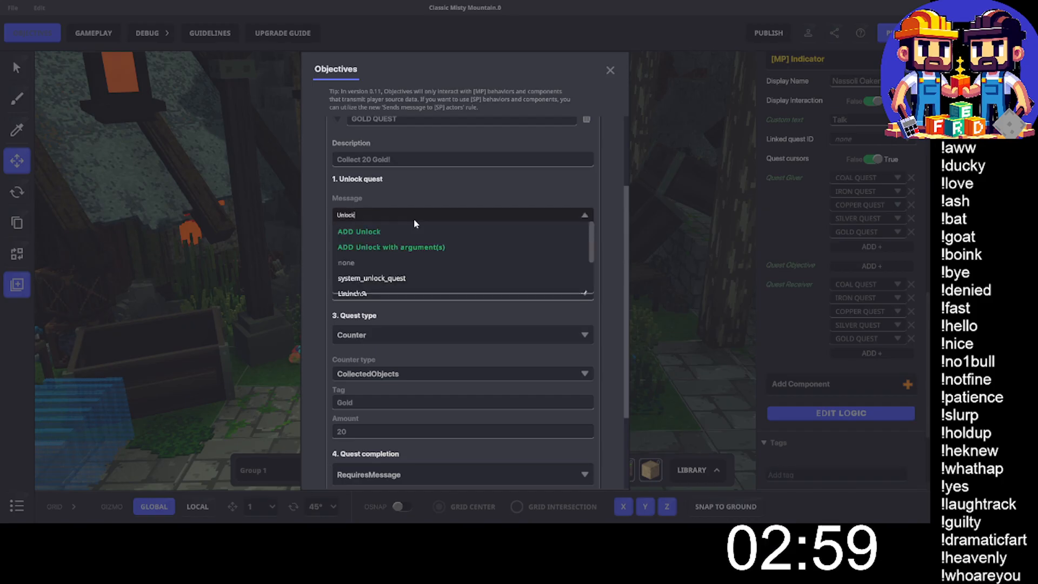
type("4")
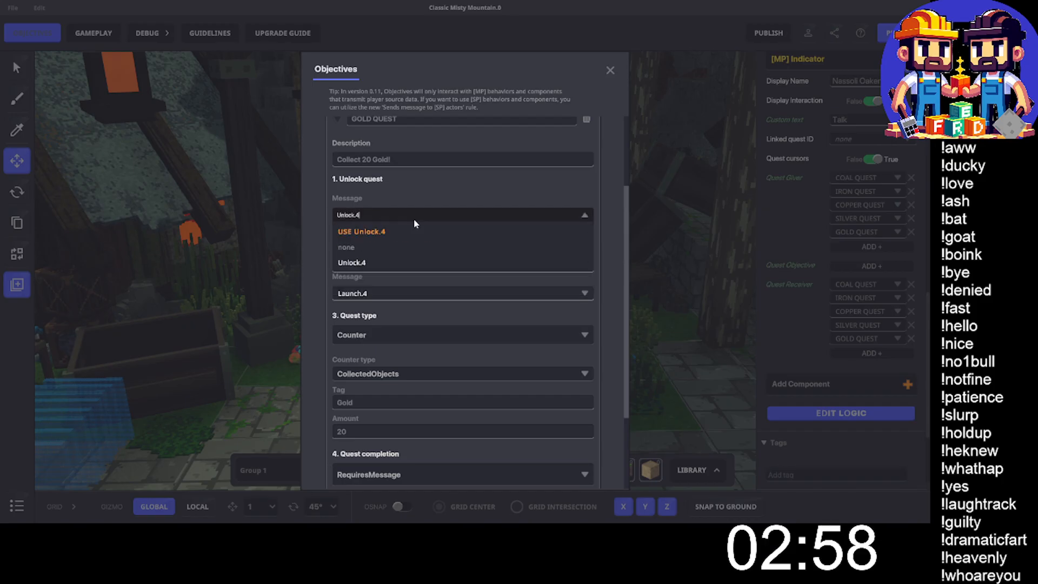
left_click(368, 233)
scroll(397, 212, "up", 1)
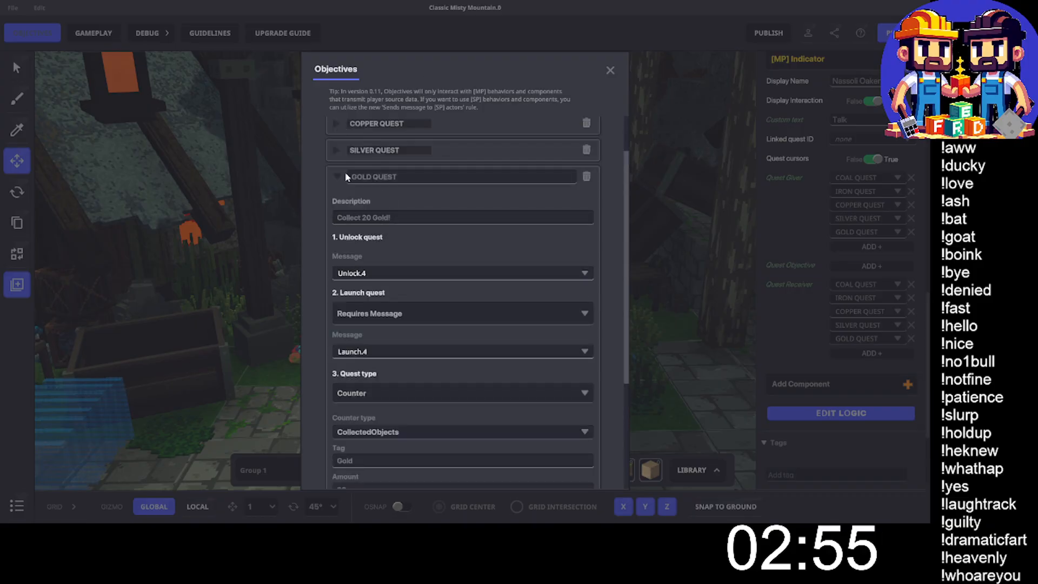
left_click(337, 177)
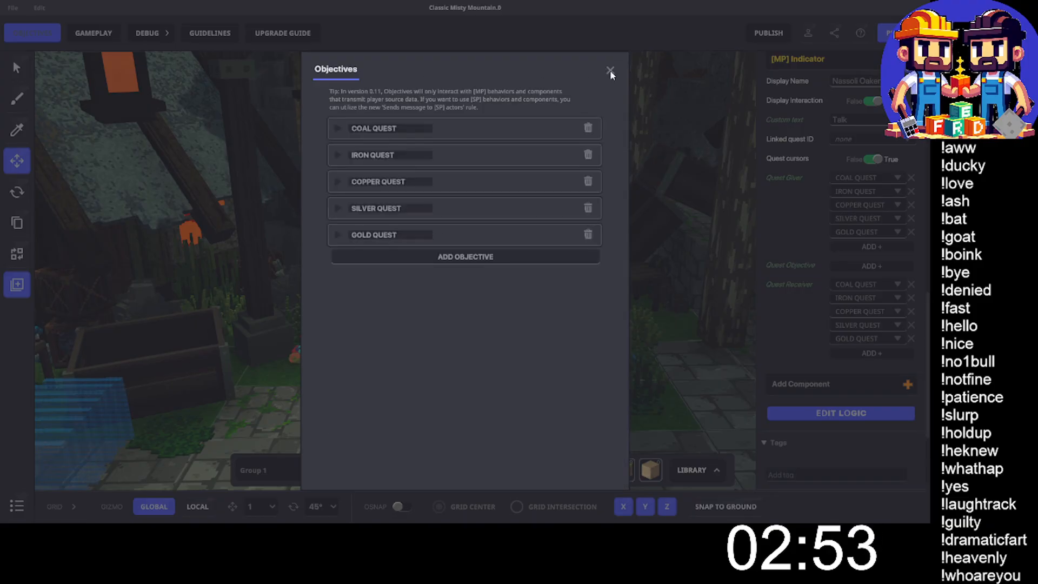
Close the list of quest objectives and save the changes to the experience.
left_click(583, 107)
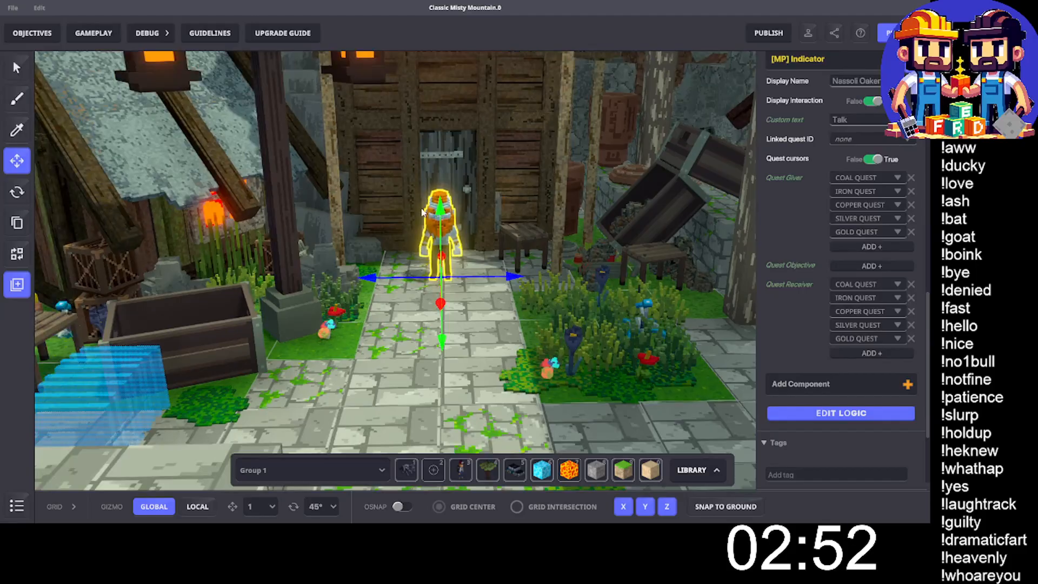
key("ctrl+s")
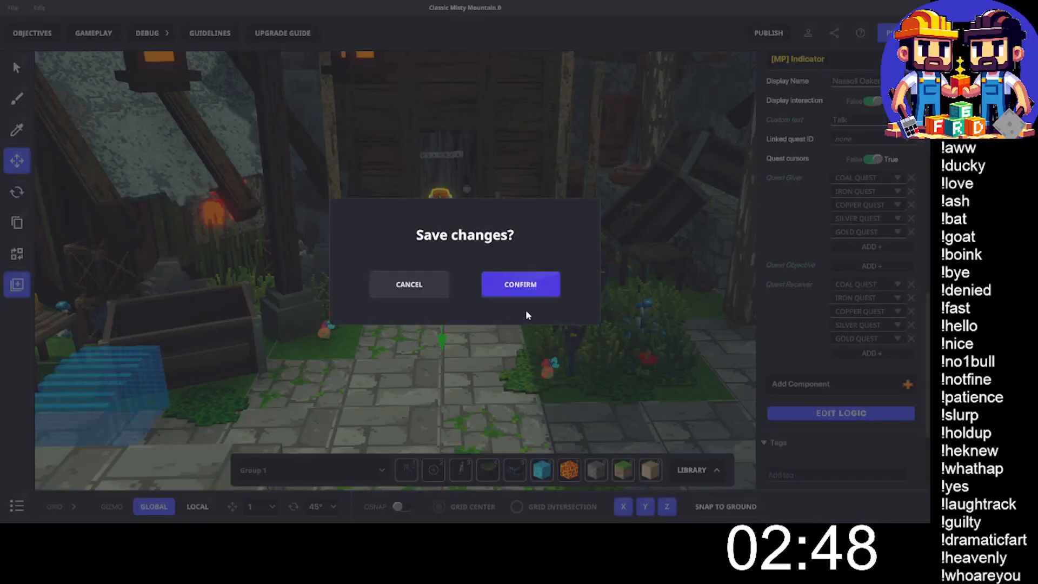
key("Return")
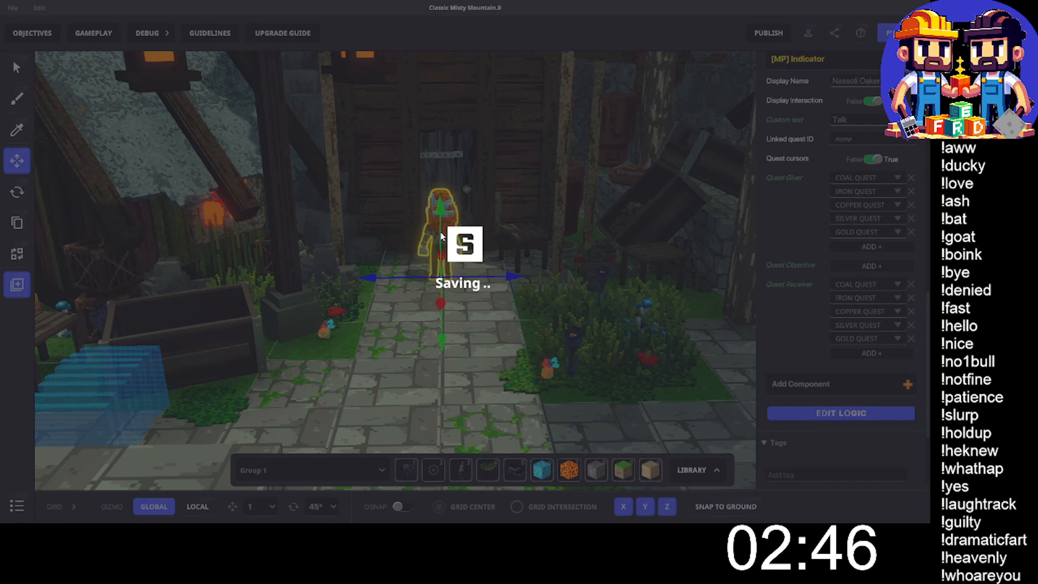
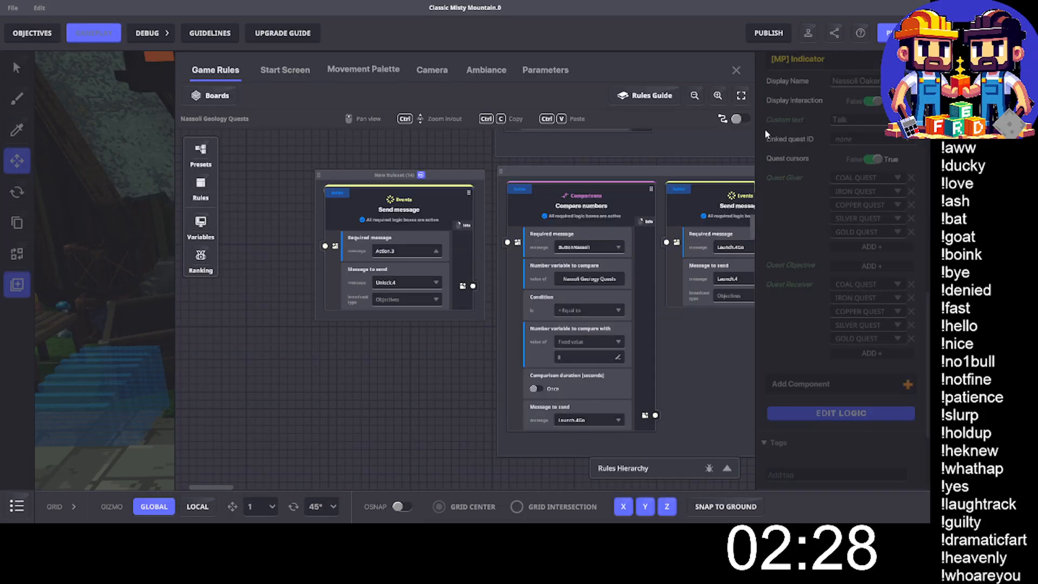
Show the rules board full screen, duplicate the Action.3 to Unlock.4 ruleset and place the copy below the original.
left_click(740, 96)
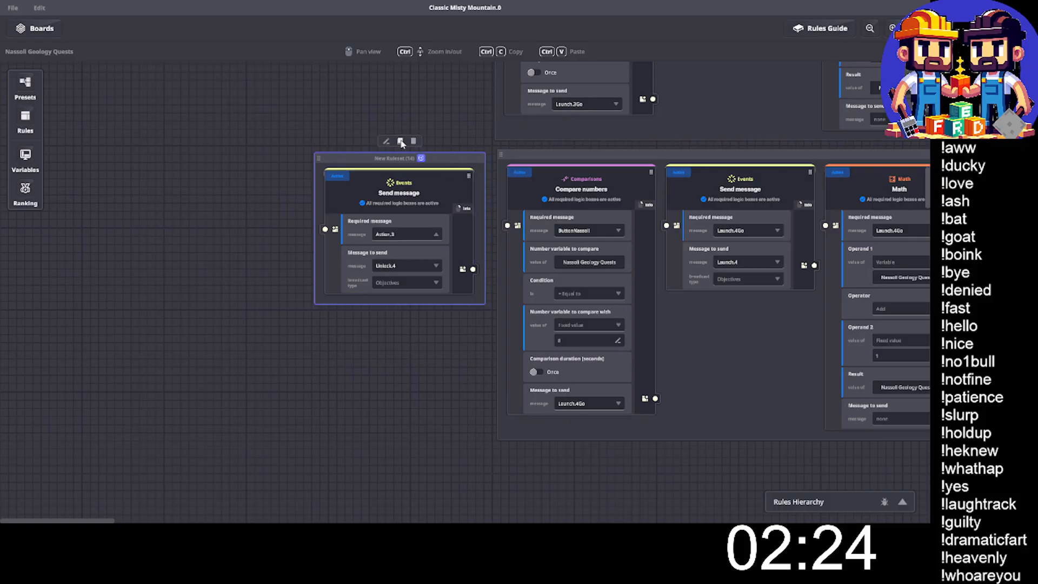
left_click(402, 141)
left_click_drag(486, 283, 349, 437)
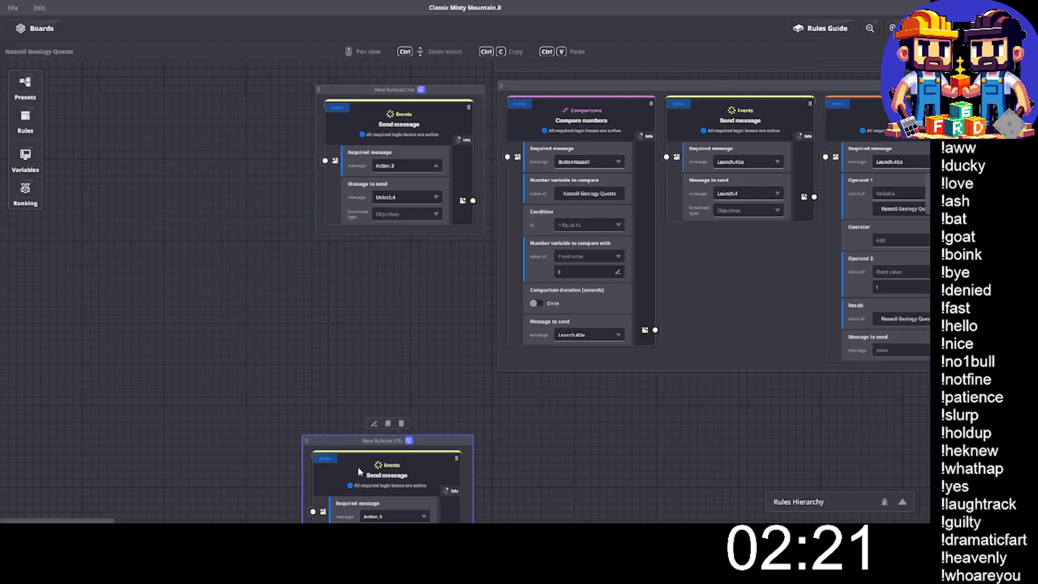
Set the copied ruleset's required message to Action.4 and add Unlock.5 as its message to send.
scroll(360, 408, "down", 3)
left_click(379, 371)
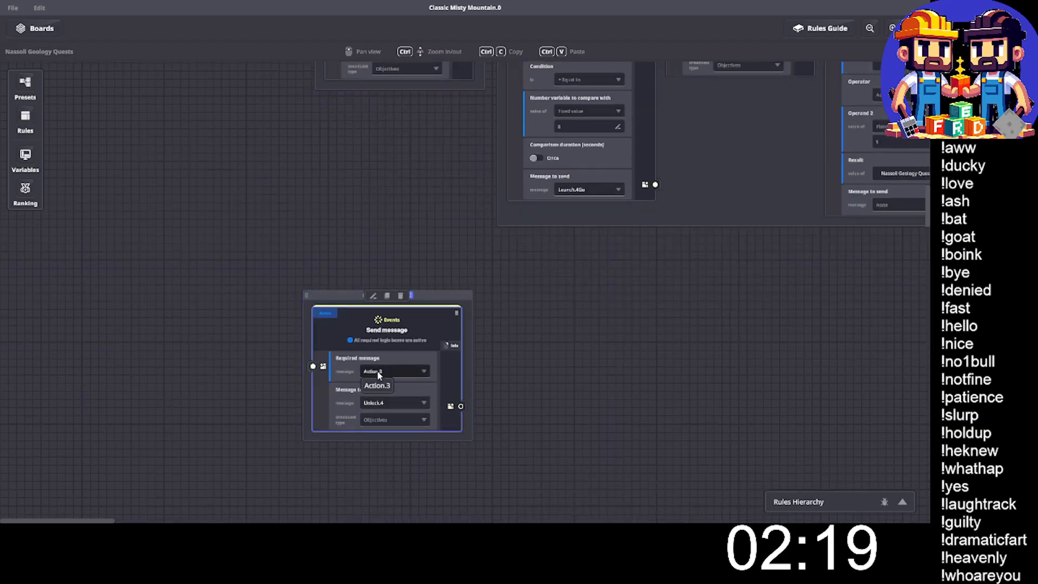
type("Ac")
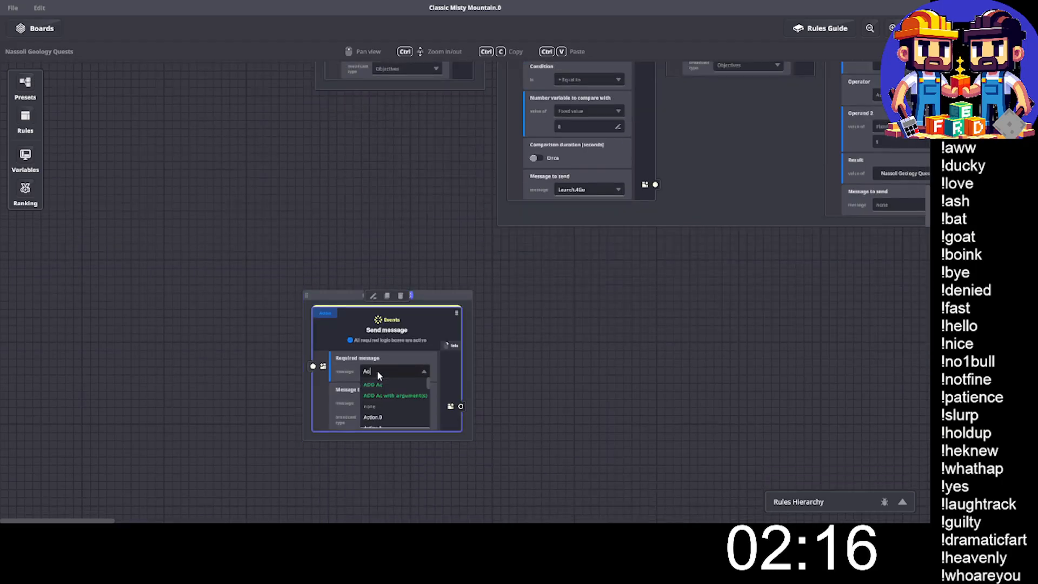
type("tion.4")
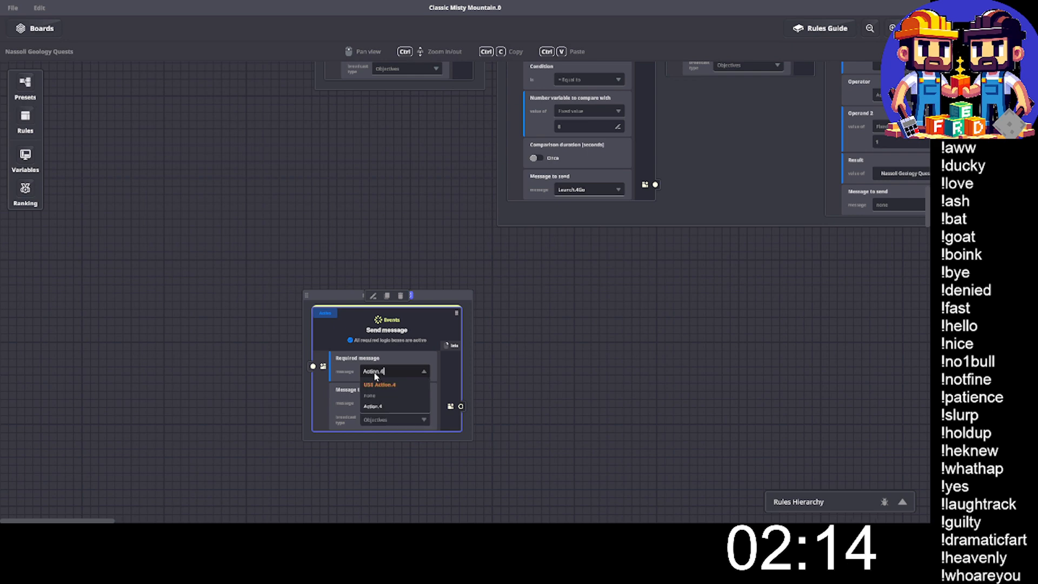
left_click(399, 385)
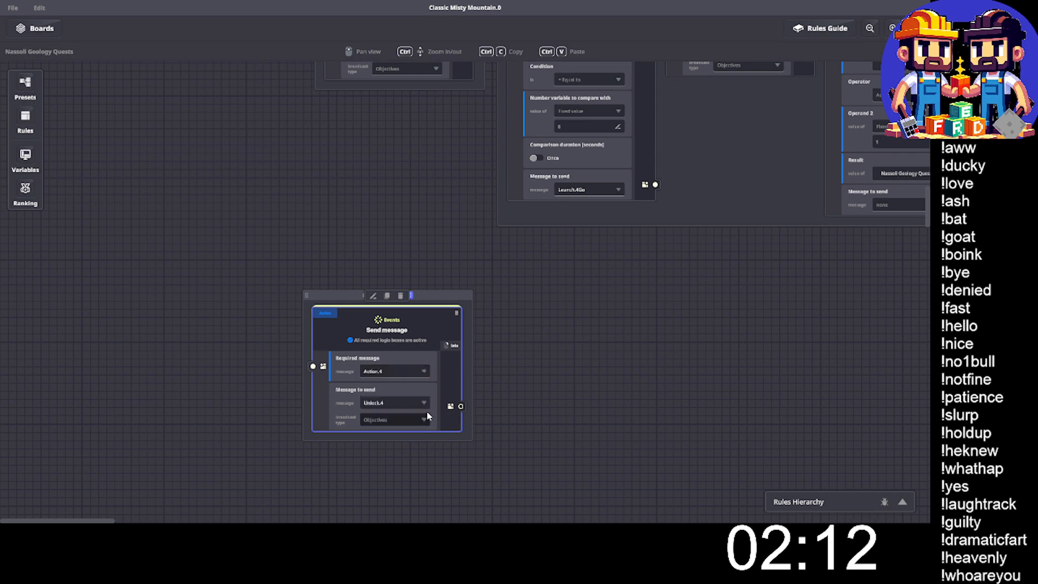
left_click(384, 402)
type("Un")
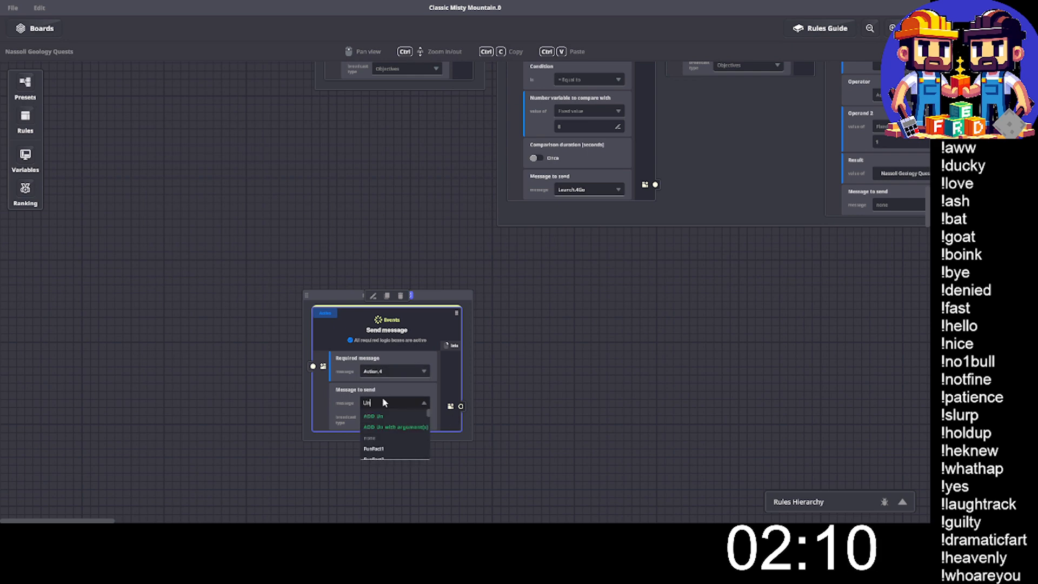
type("lock.5")
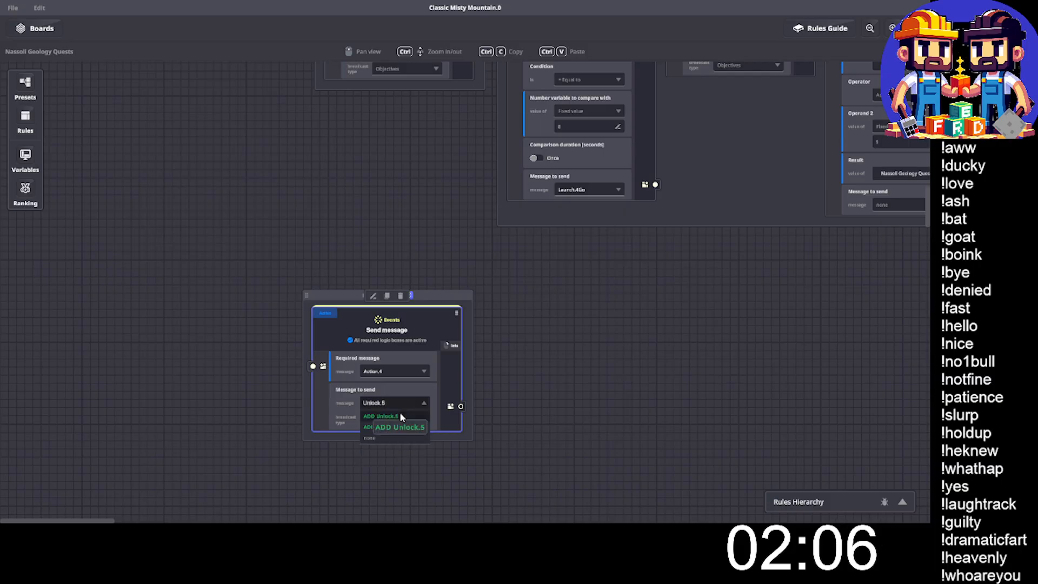
key("Return")
Duplicate the Launch.4 quest ruleset, place the copy directly below it and align the Action.4 unlock ruleset beside the copy.
left_click_drag(691, 308, 435, 456)
left_click(568, 137)
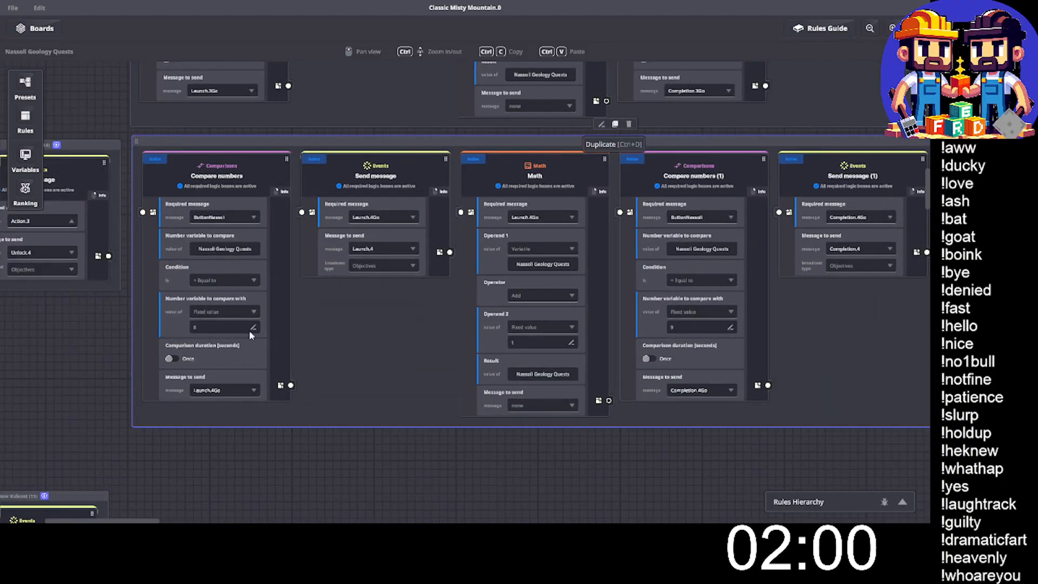
key("ctrl+d")
left_click_drag(492, 265, 153, 446)
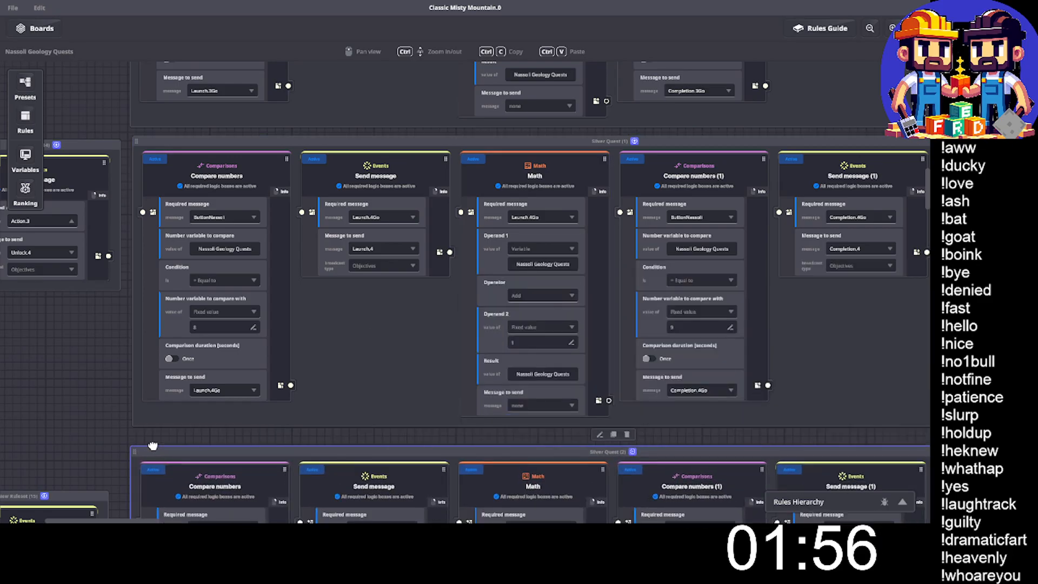
left_click_drag(68, 492, 70, 450)
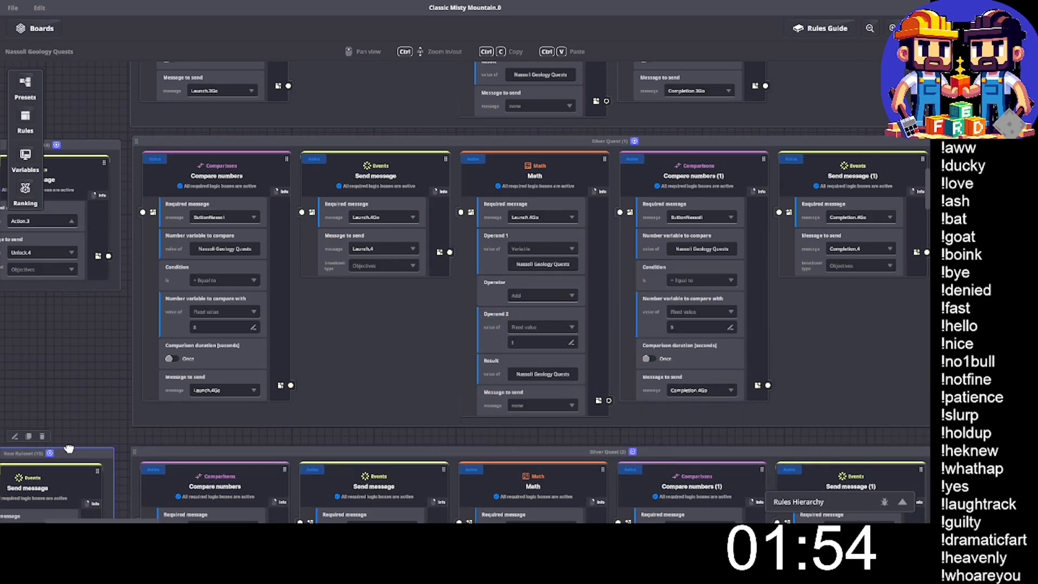
In the copied quest ruleset, set the fixed comparison values to 10 for Compare numbers and 11 for Compare numbers (1).
scroll(157, 362, "down", 1)
scroll(157, 361, "down", 5)
scroll(155, 357, "down", 4)
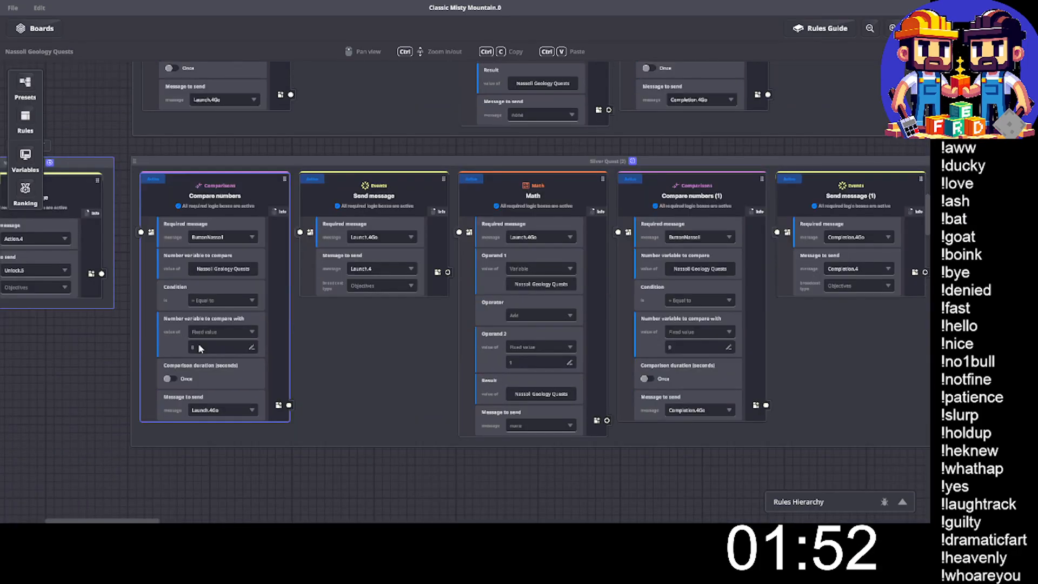
left_click(200, 347)
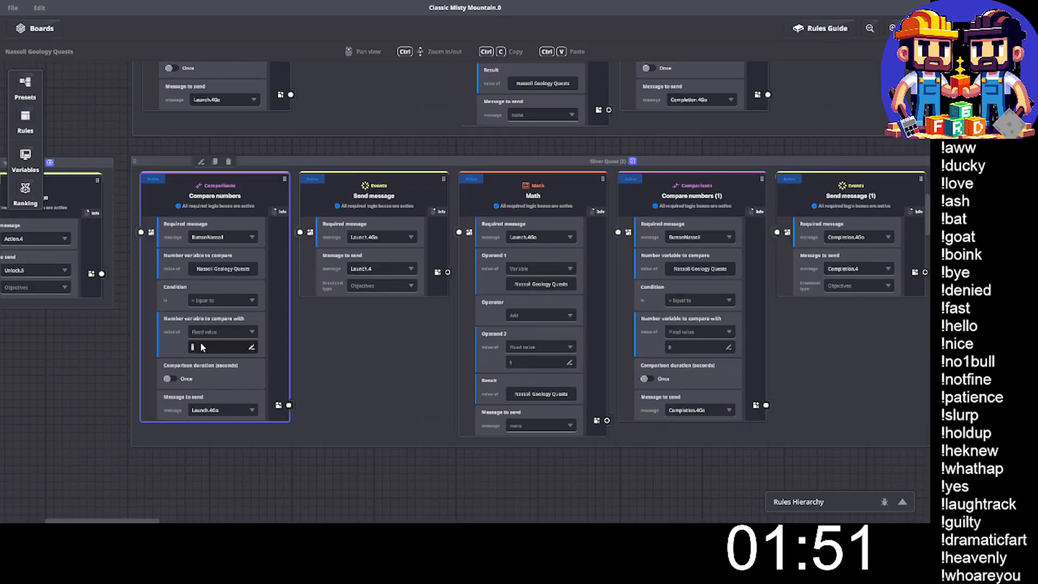
left_click(673, 348)
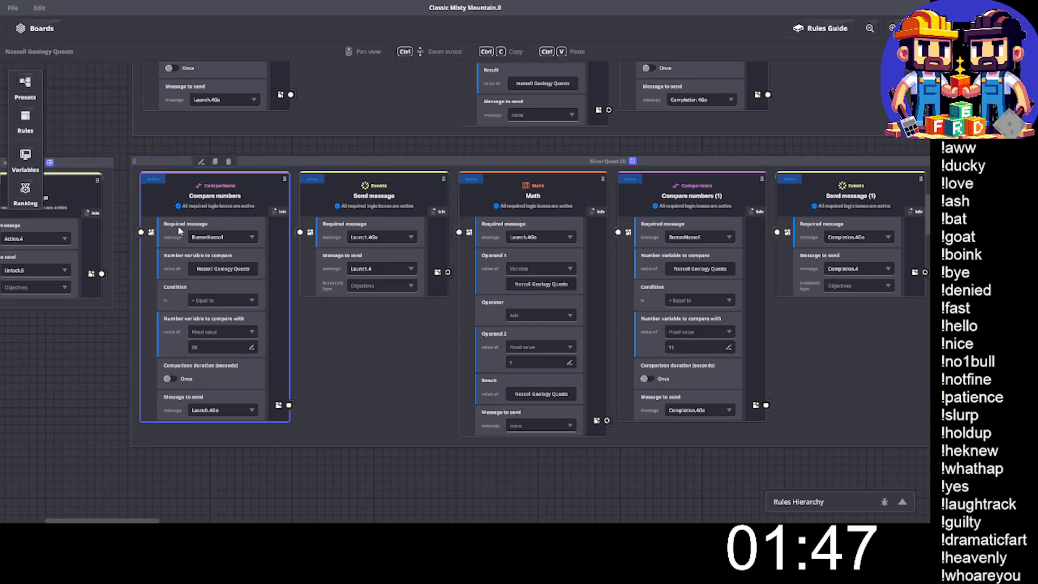
Add Launch.5Go as the message to send of the copied ruleset's first Compare numbers rule.
left_click(203, 411)
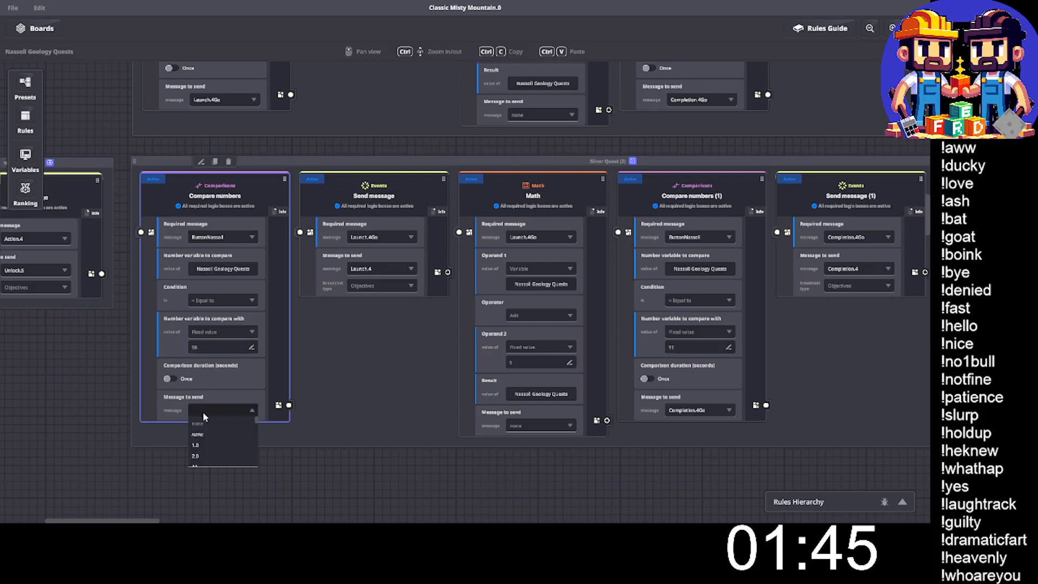
type("Launch.")
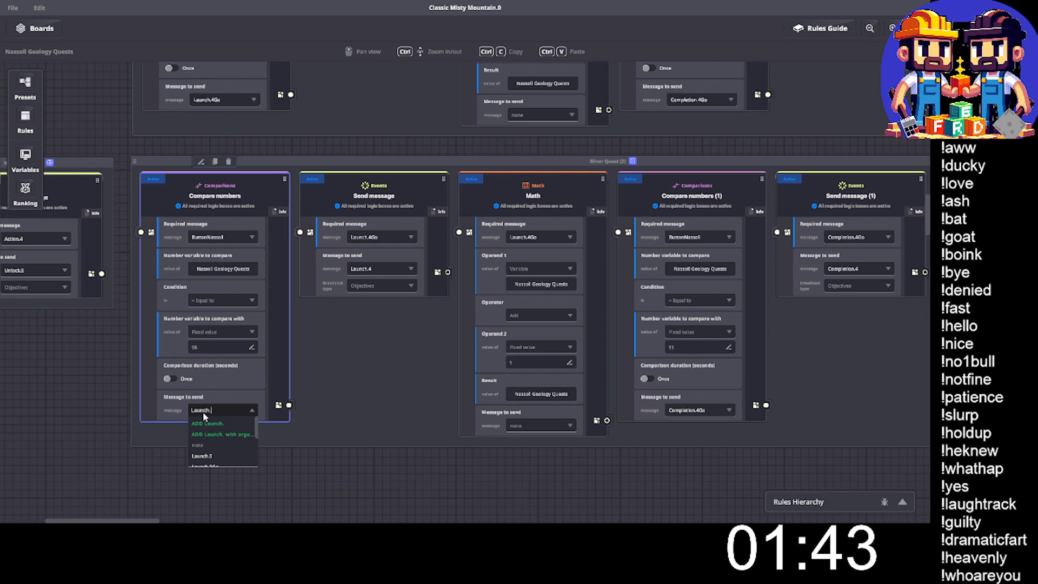
type("5Go")
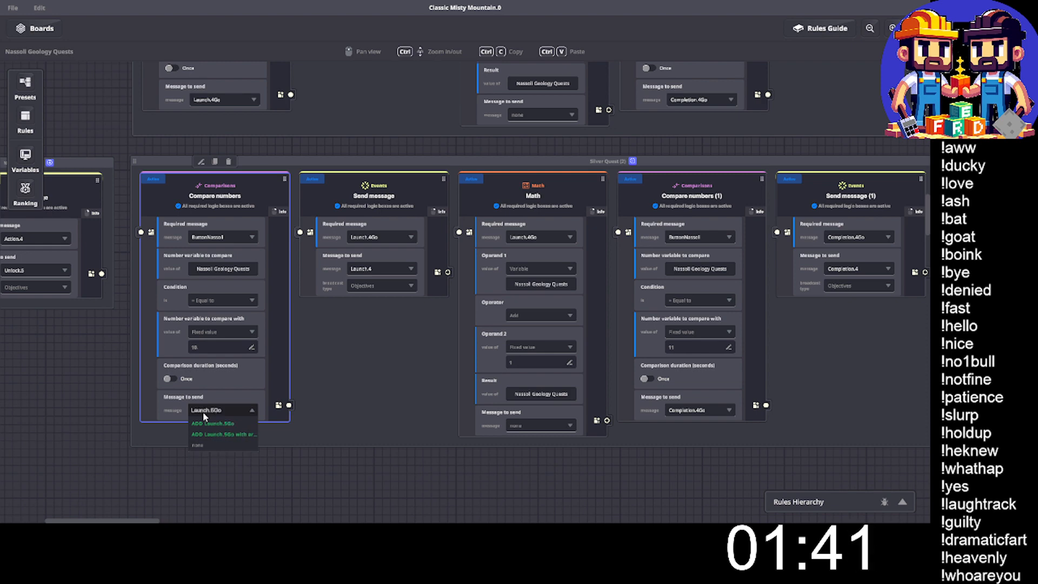
left_click(214, 423)
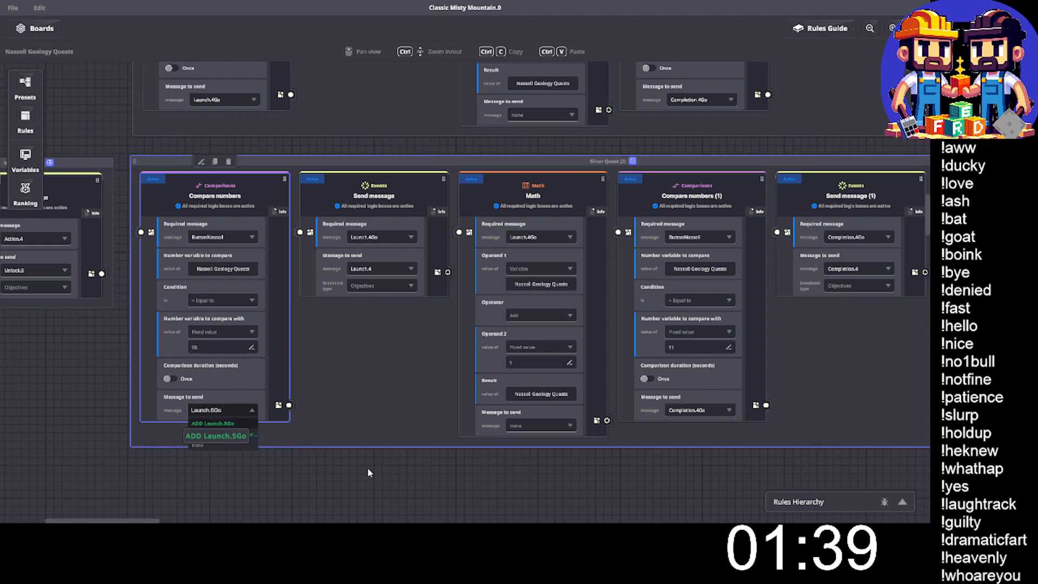
Set the copied ruleset's first Send message rule to require Launch.5Go and send the new message Launch.5 to objectives.
left_click(382, 238)
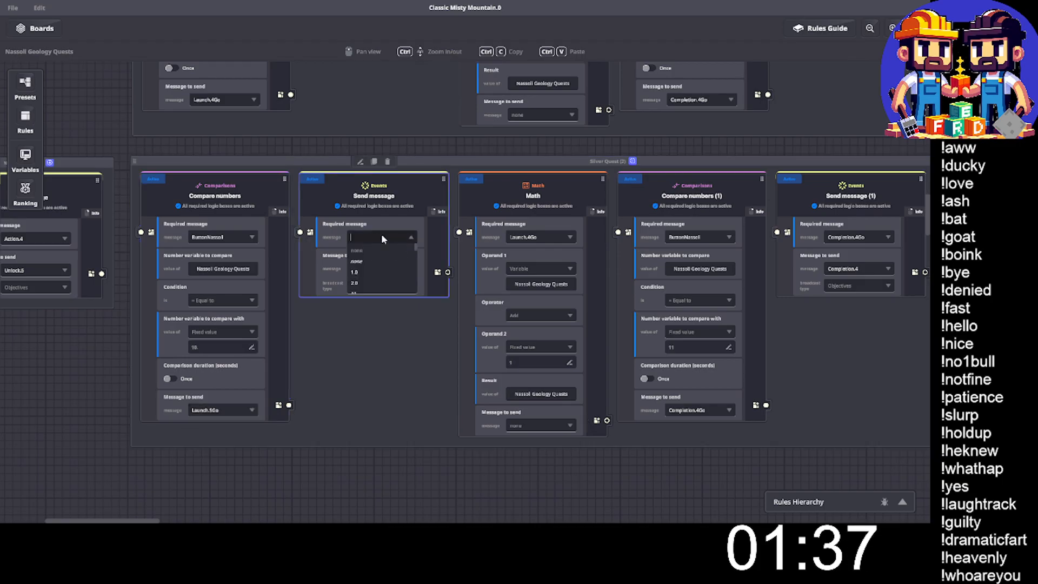
type("Launch")
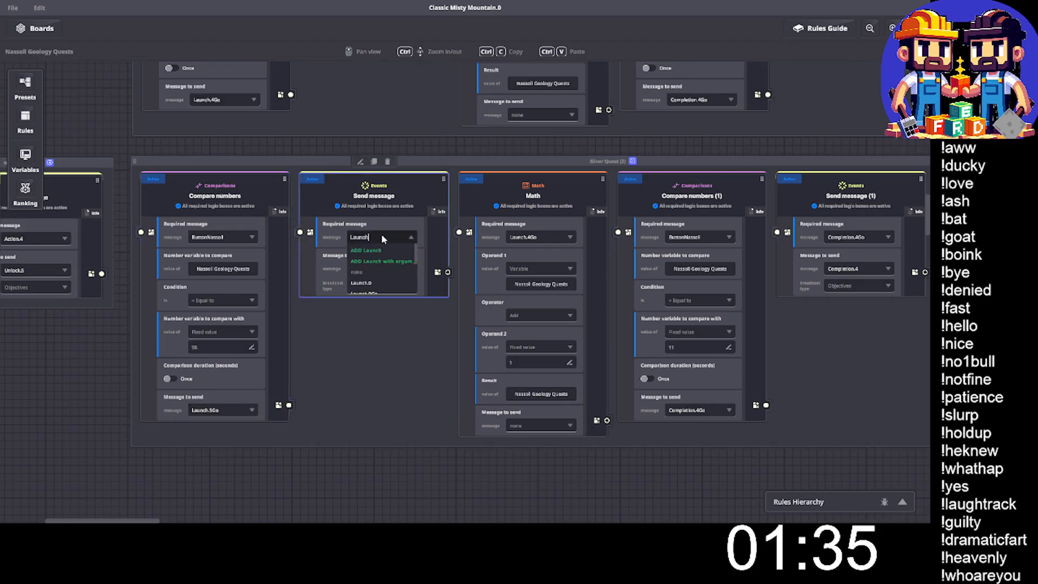
type(".5Go")
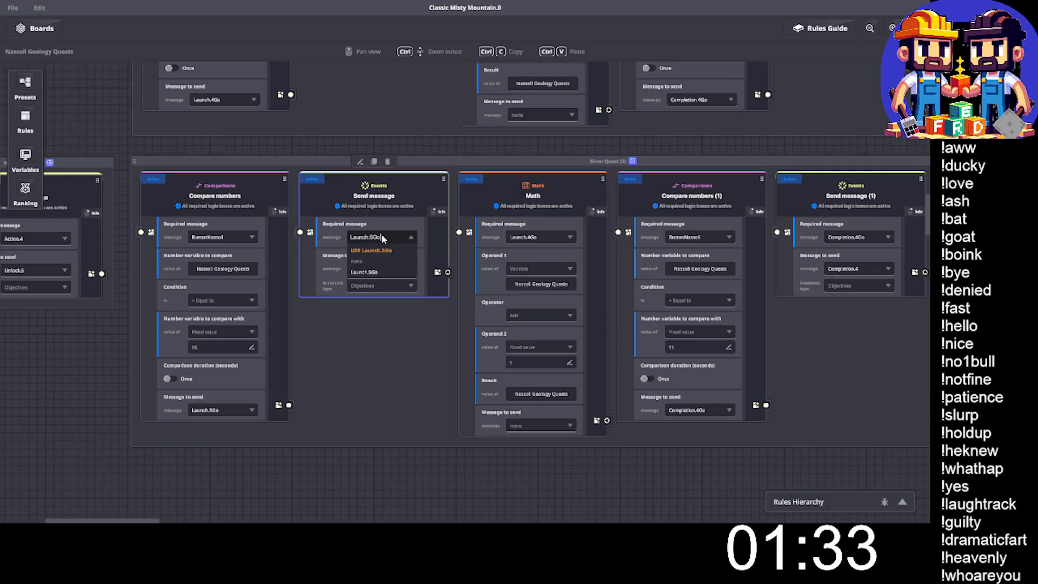
left_click(373, 251)
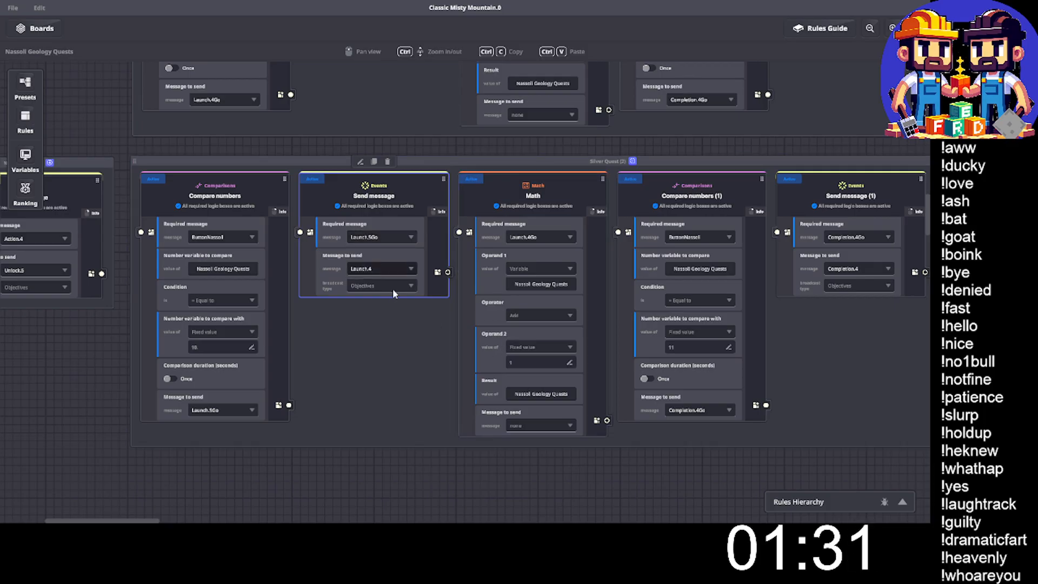
left_click(382, 268)
type("Launch.")
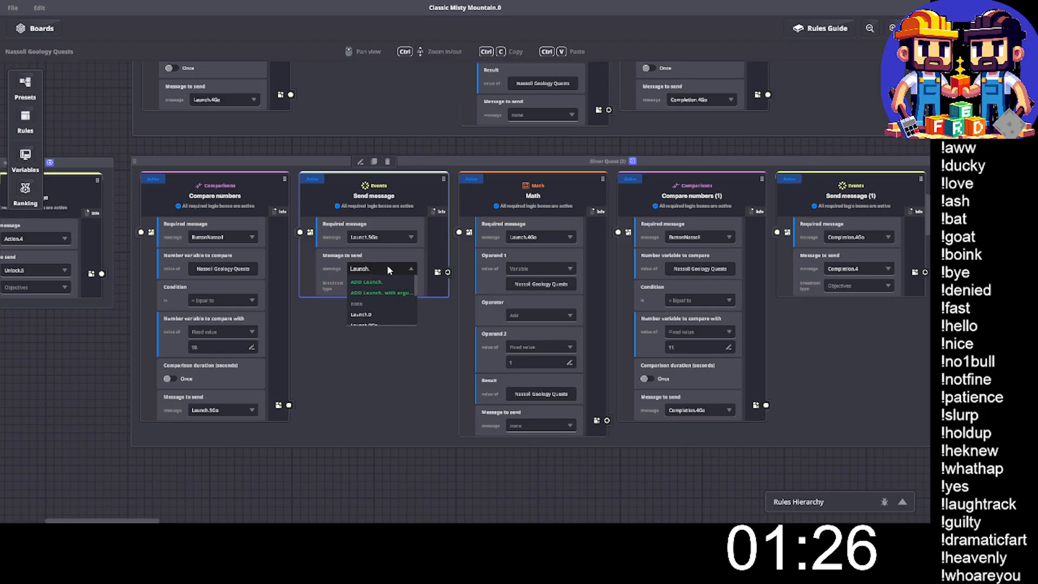
type("5")
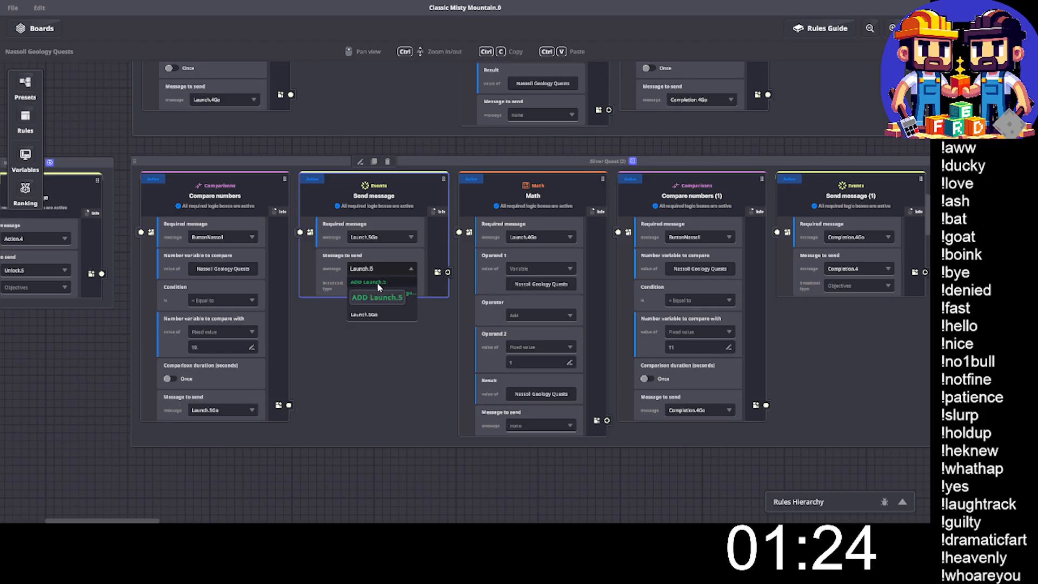
left_click(377, 283)
Set the copied ruleset's first Math rule to require the Launch.5Go message.
left_click(544, 237)
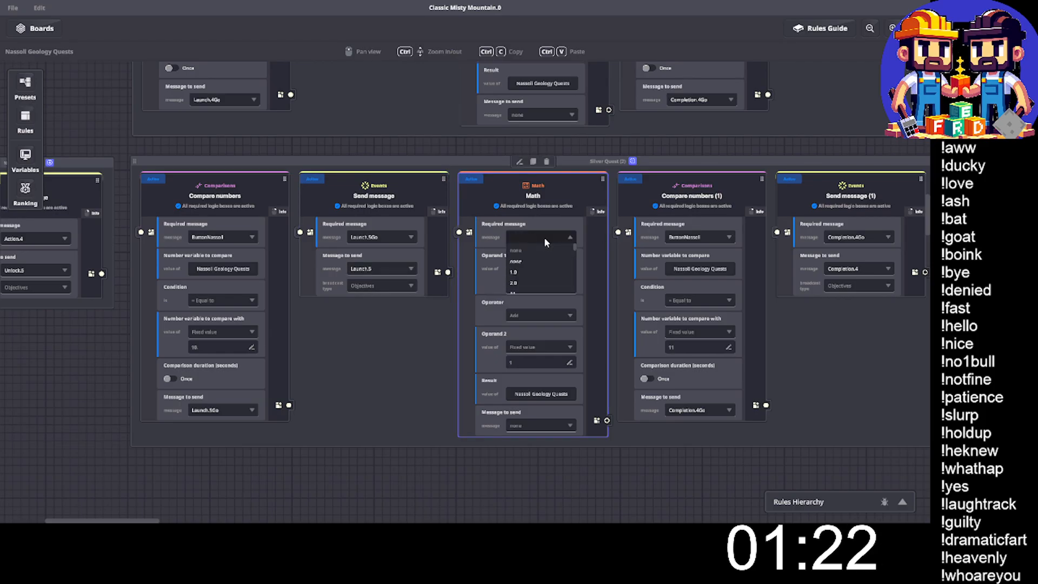
type("h.5g")
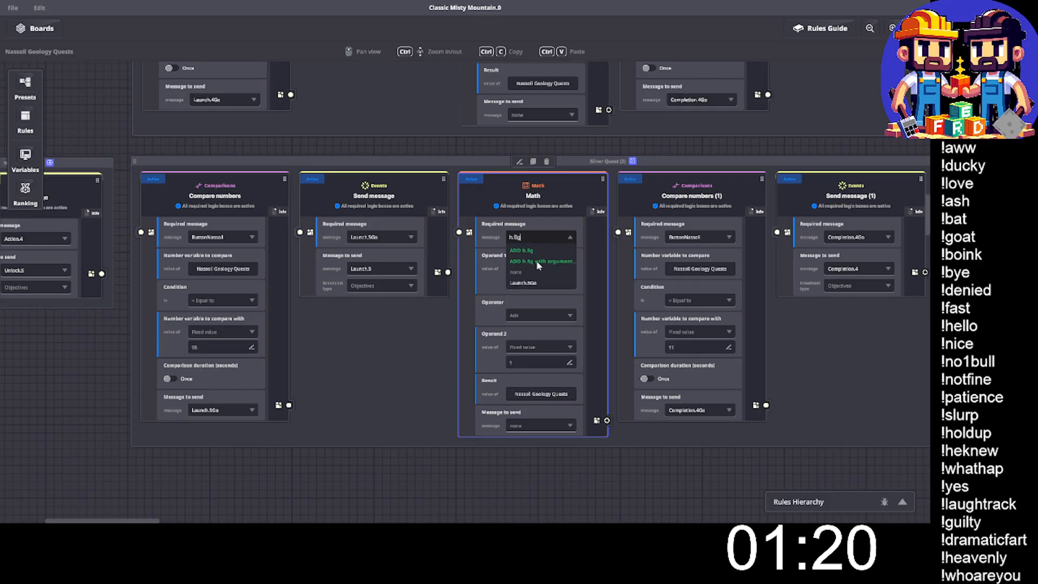
left_click(530, 283)
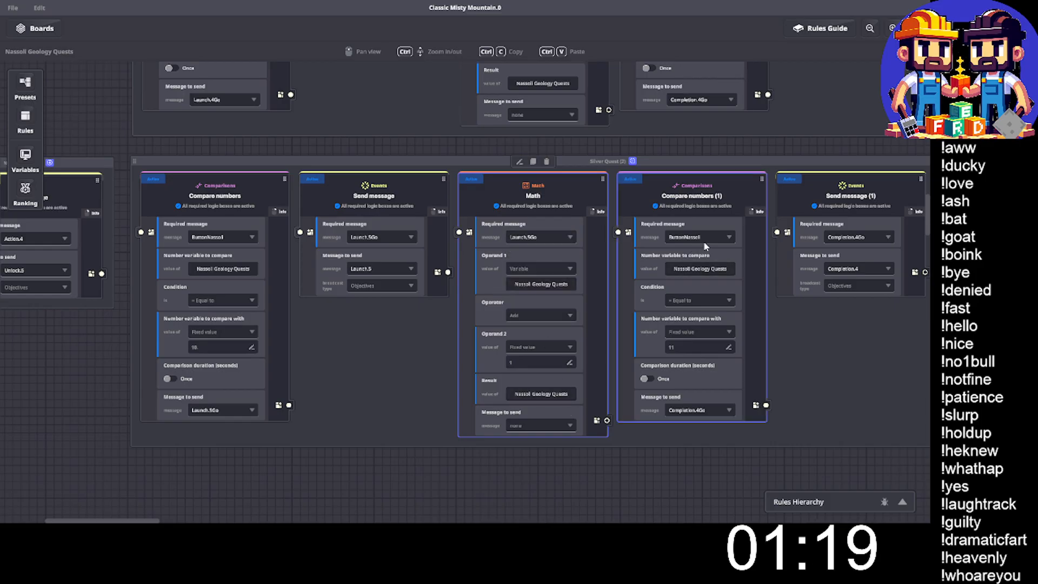
Add Completion.5Go as the message to send of the copied ruleset's Compare numbers (1) rule.
left_click(688, 409)
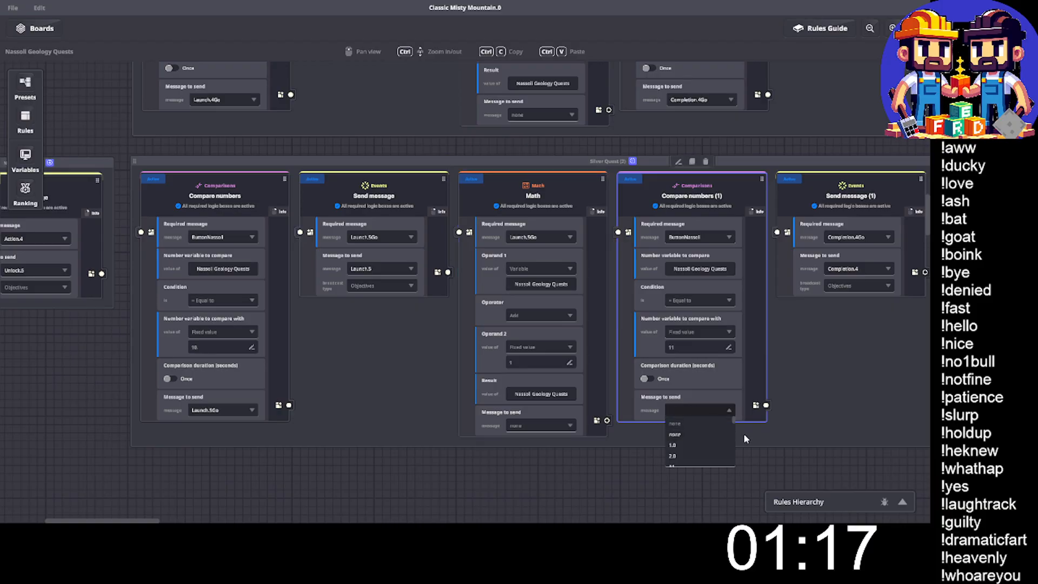
type("Complet")
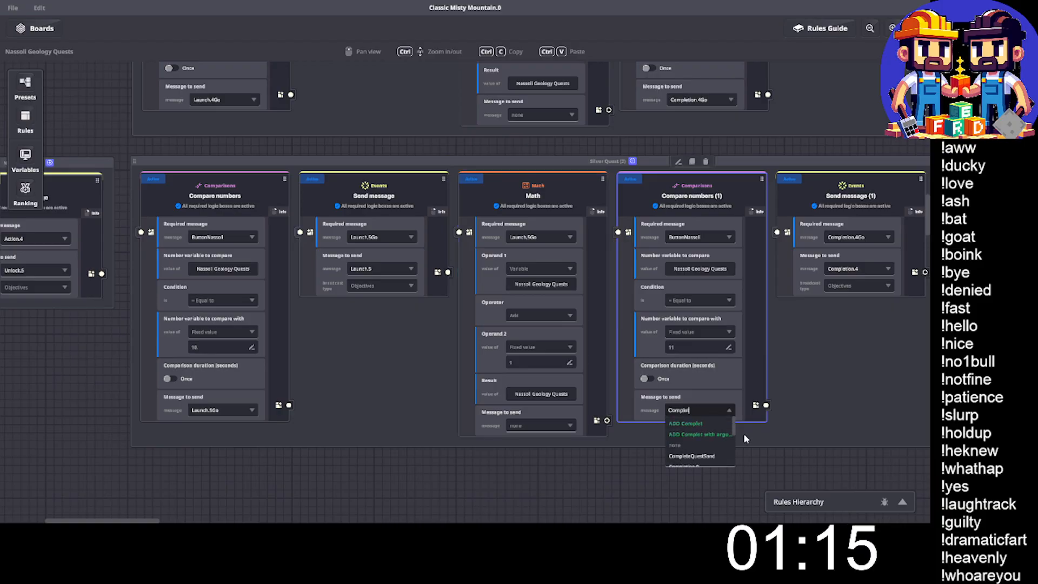
type("ion.5Go")
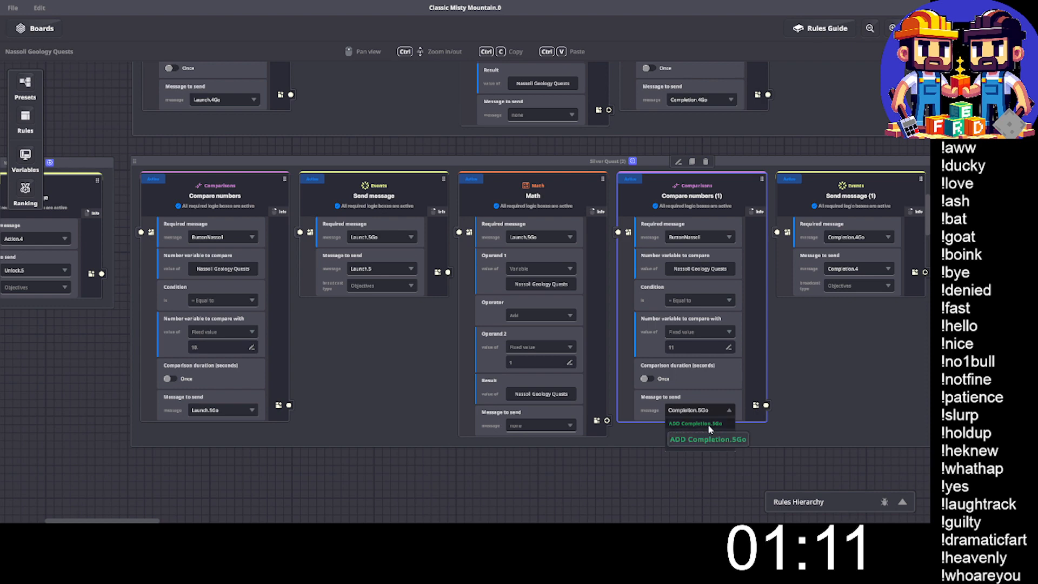
key("Return")
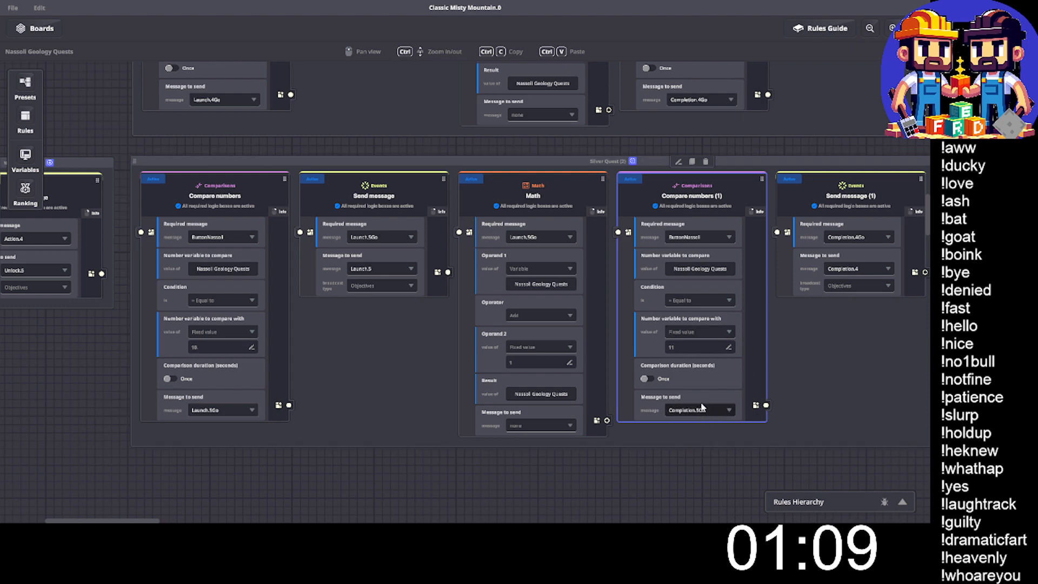
Set the copied ruleset's Send message (1) rule to require Completion.5Go and send the new message Completion.5.
left_click(854, 206)
left_click(853, 238)
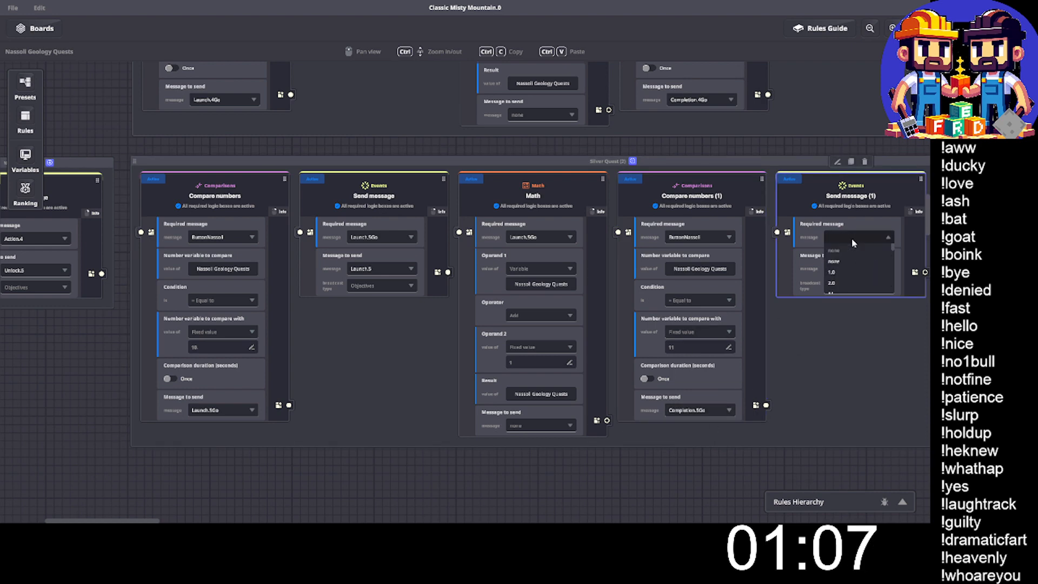
type("n.5g")
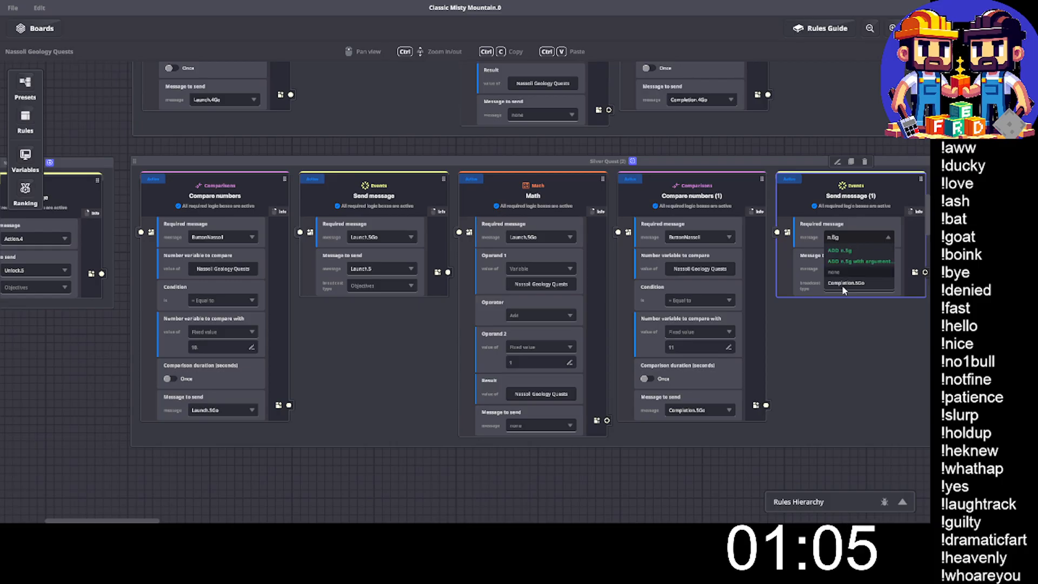
left_click(842, 284)
left_click(860, 275)
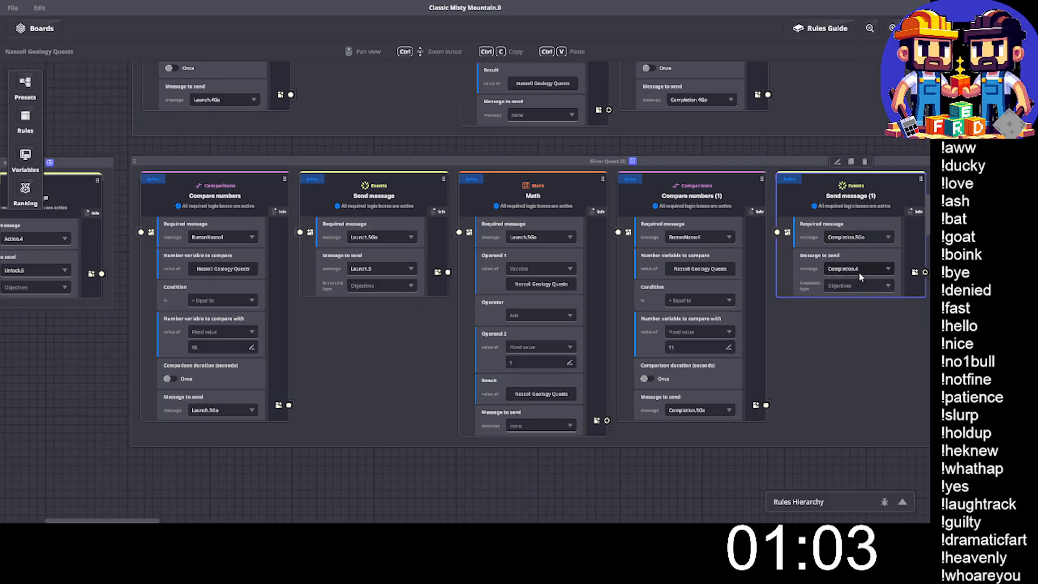
type("Comple")
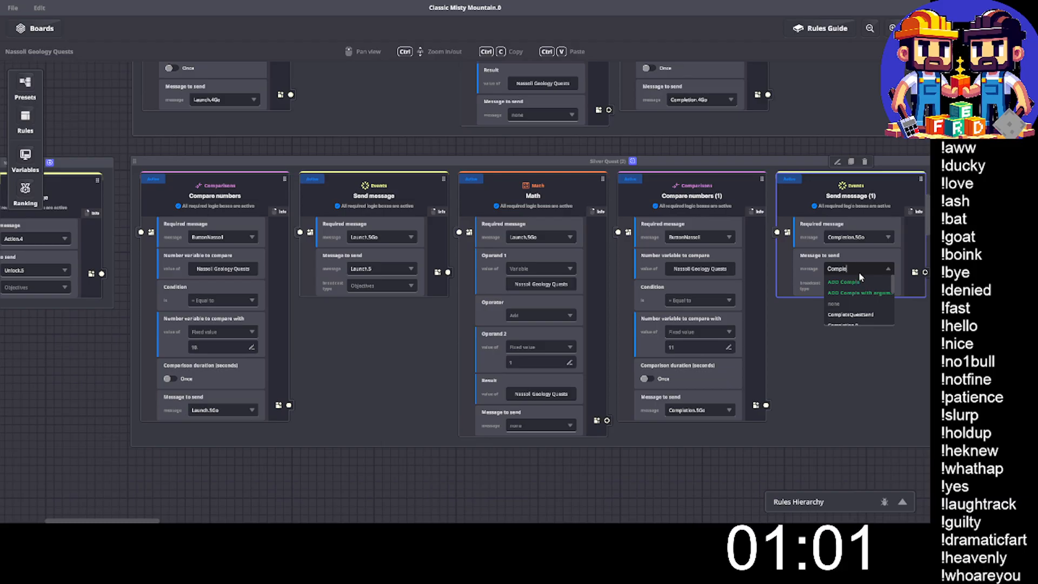
type("tion.5")
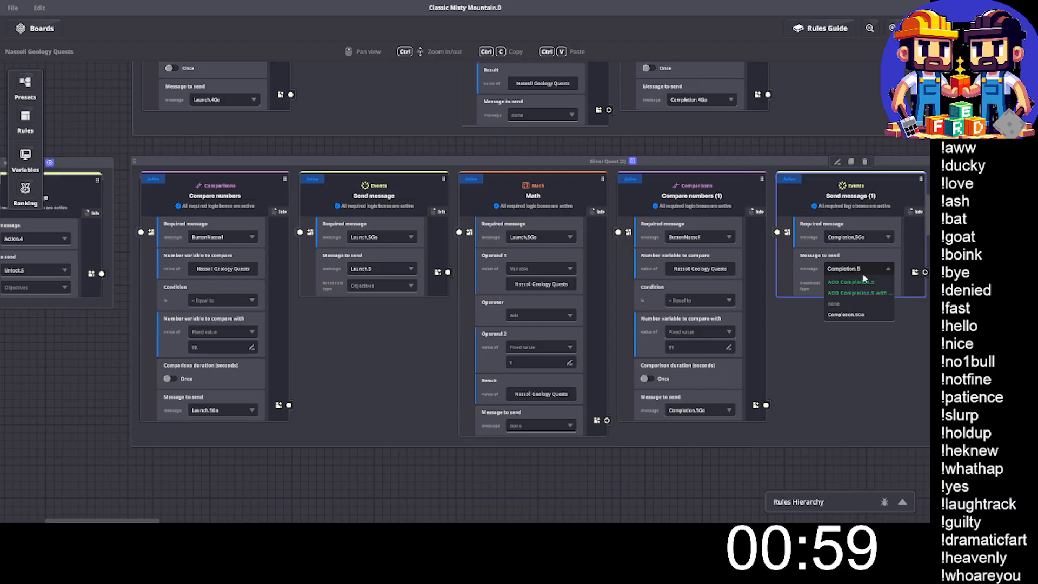
Make the copied ruleset's Math (2) rule require the new message Action.5 and leave the rules board.
scroll(633, 308, "right", 5)
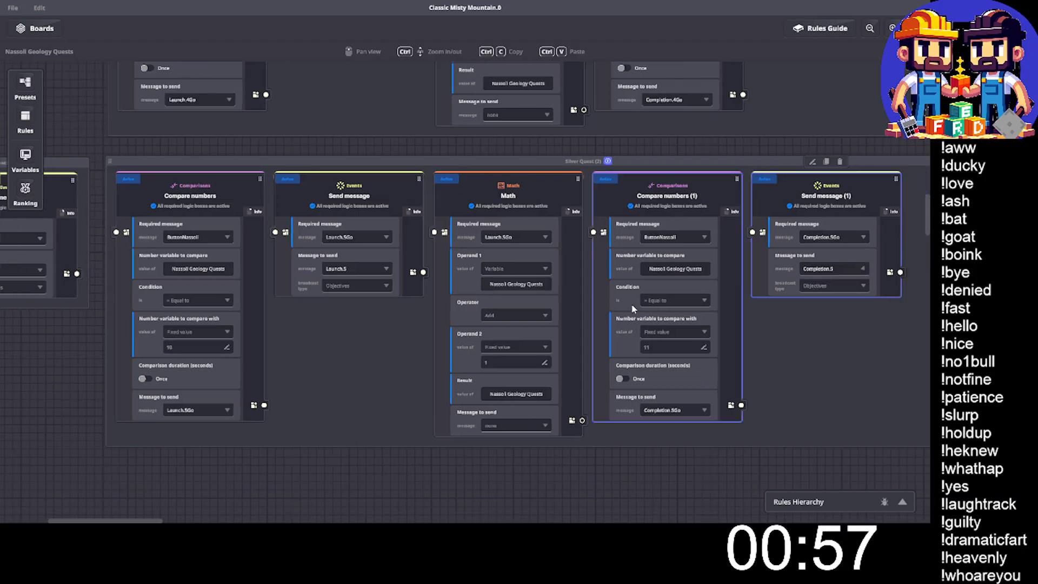
left_click(736, 237)
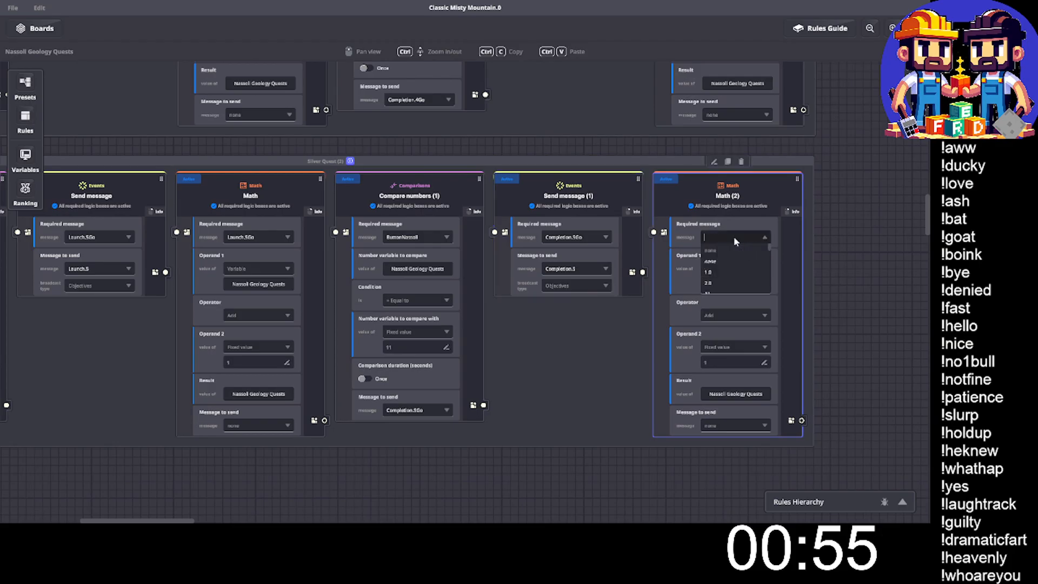
key("BackSpace")
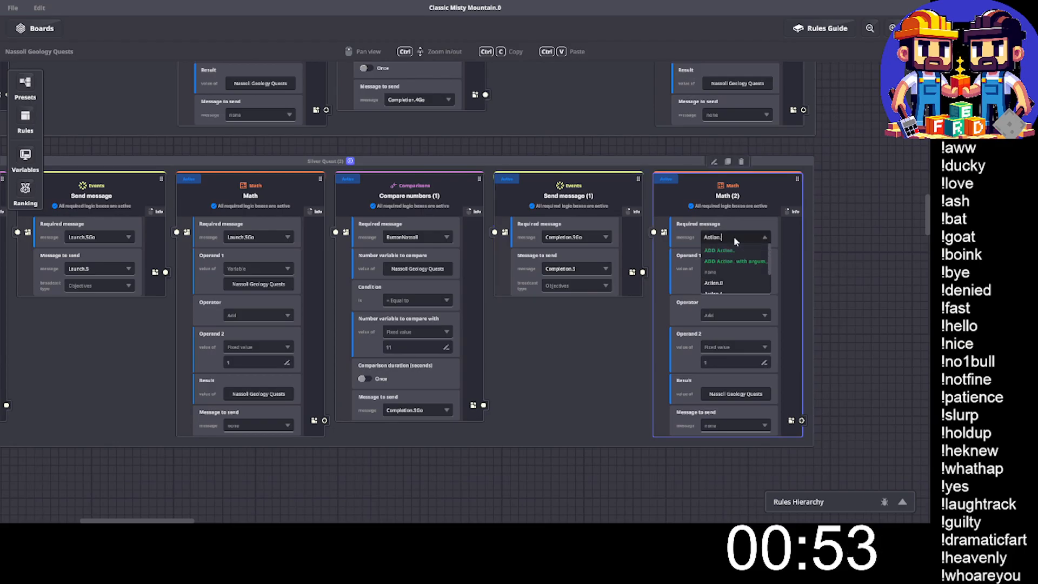
type("5")
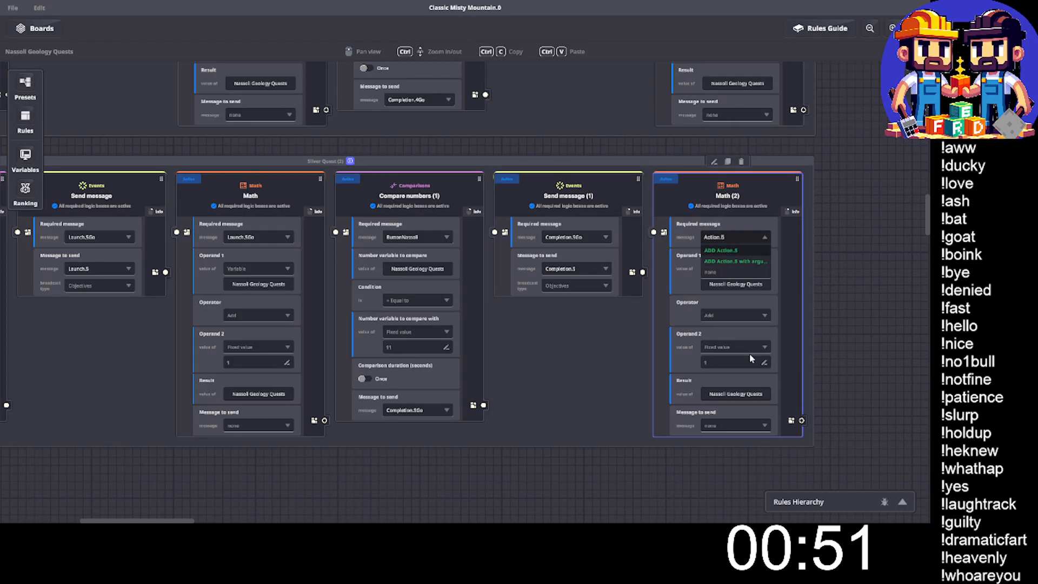
key("Return")
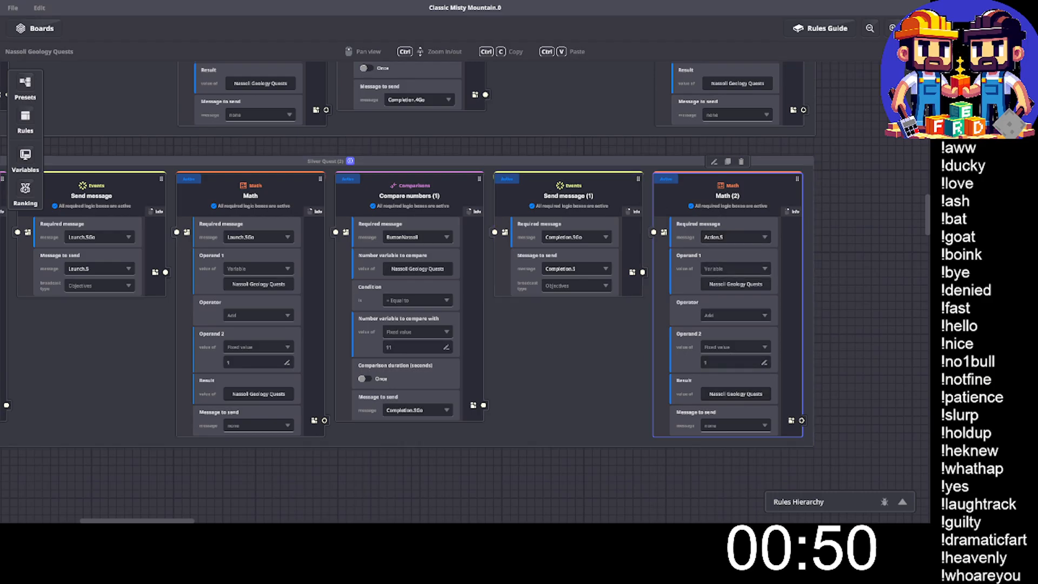
key("Escape")
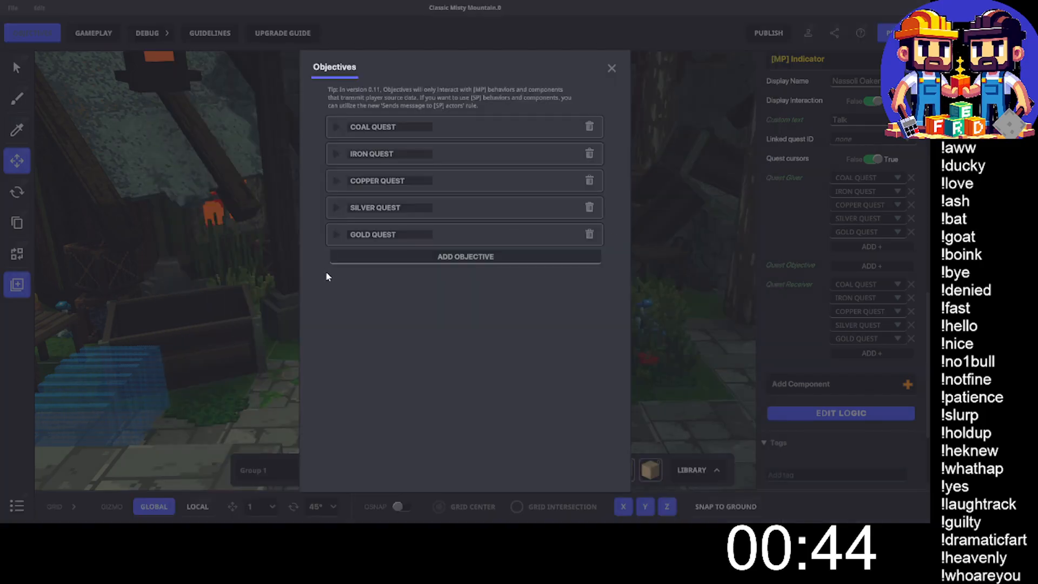
Add a new objective below Gold Quest and name it Emerald Quest.
left_click(400, 256)
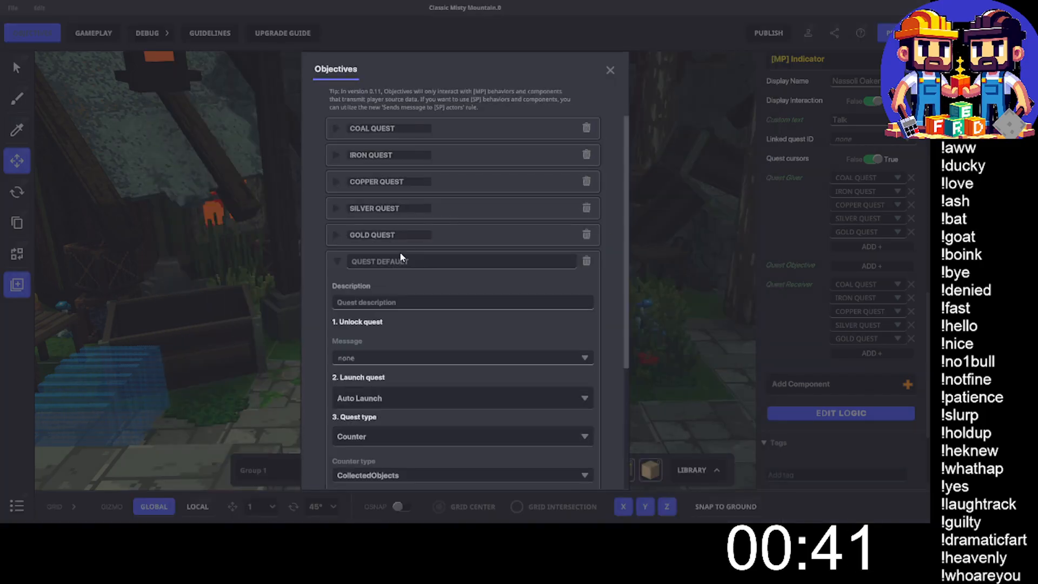
left_click(388, 263)
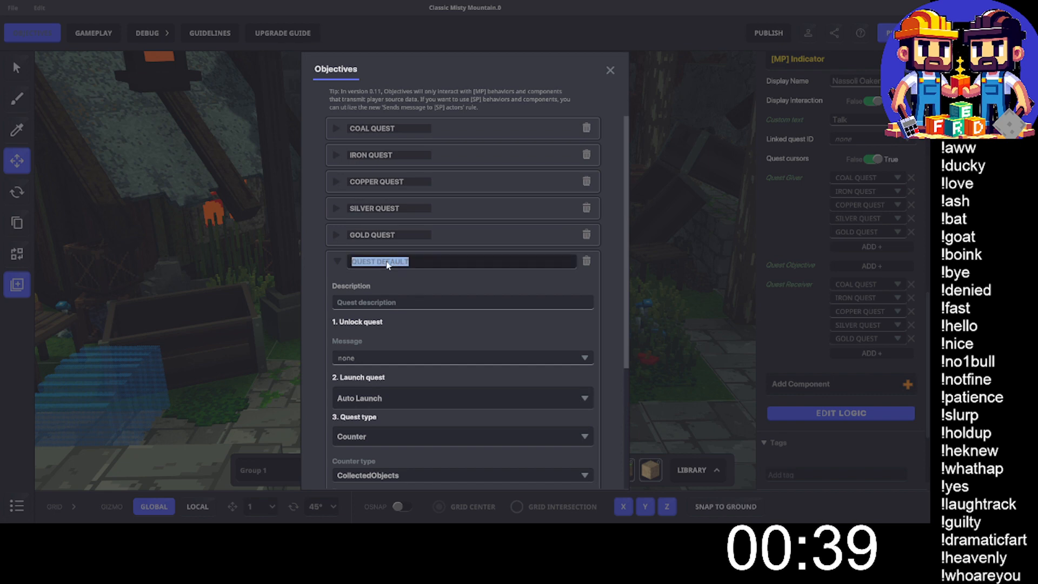
type("Emerald Que")
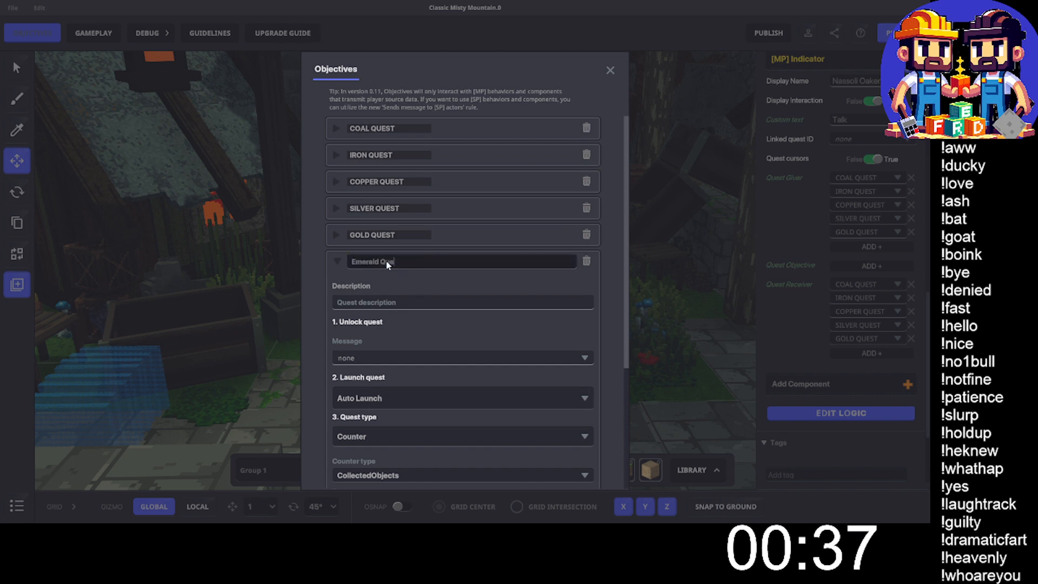
type("st")
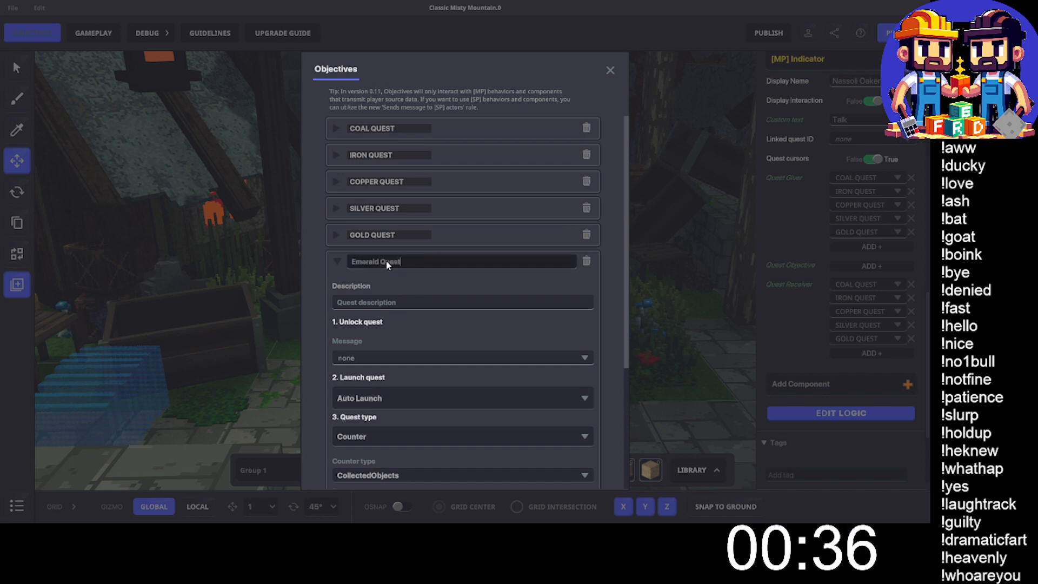
Enter "Collect 20 Emeralds!" as the Emerald Quest's description.
left_click(382, 302)
type("Co")
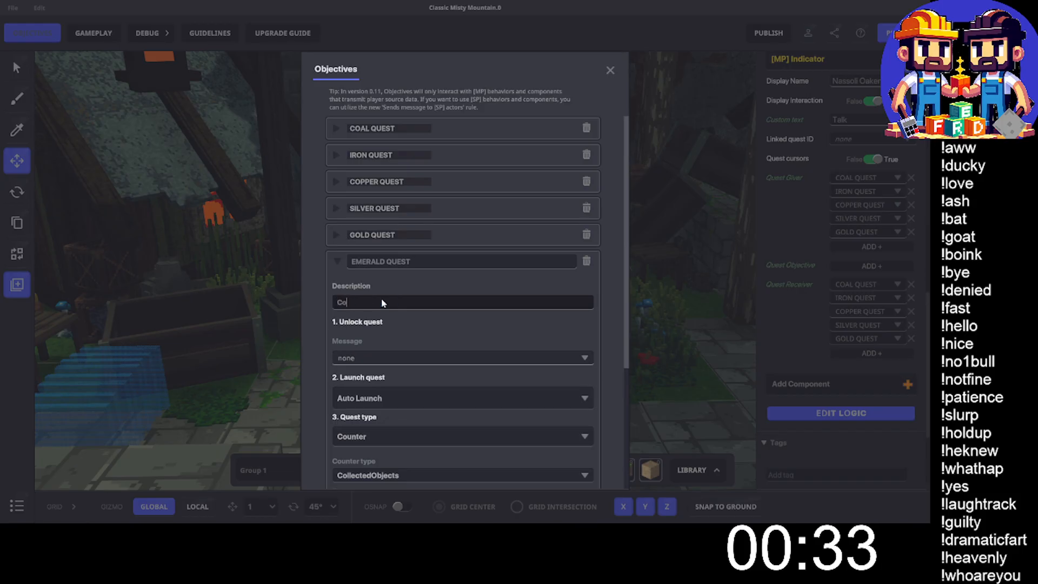
type("llect ")
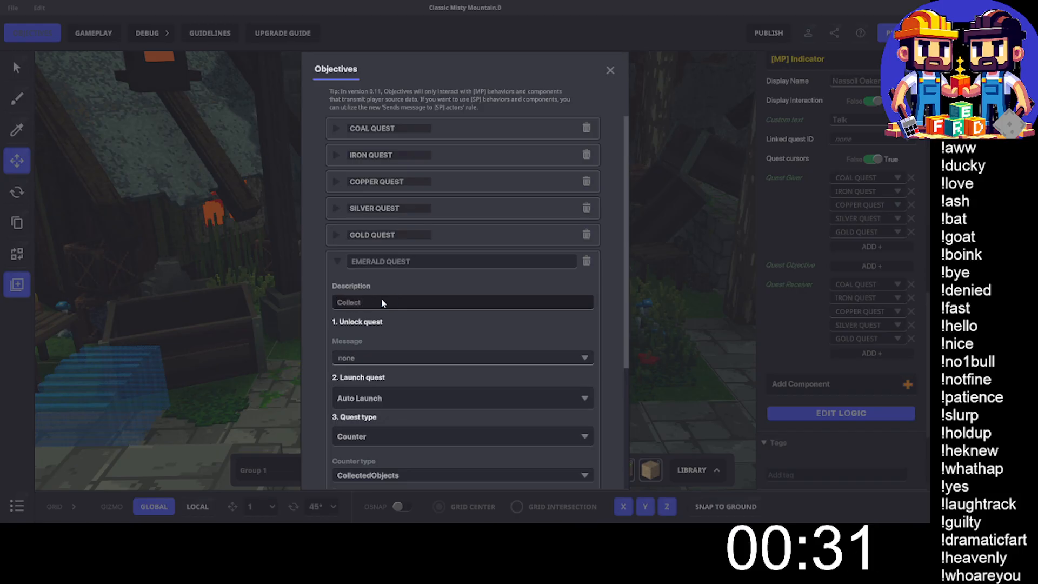
type("20 E")
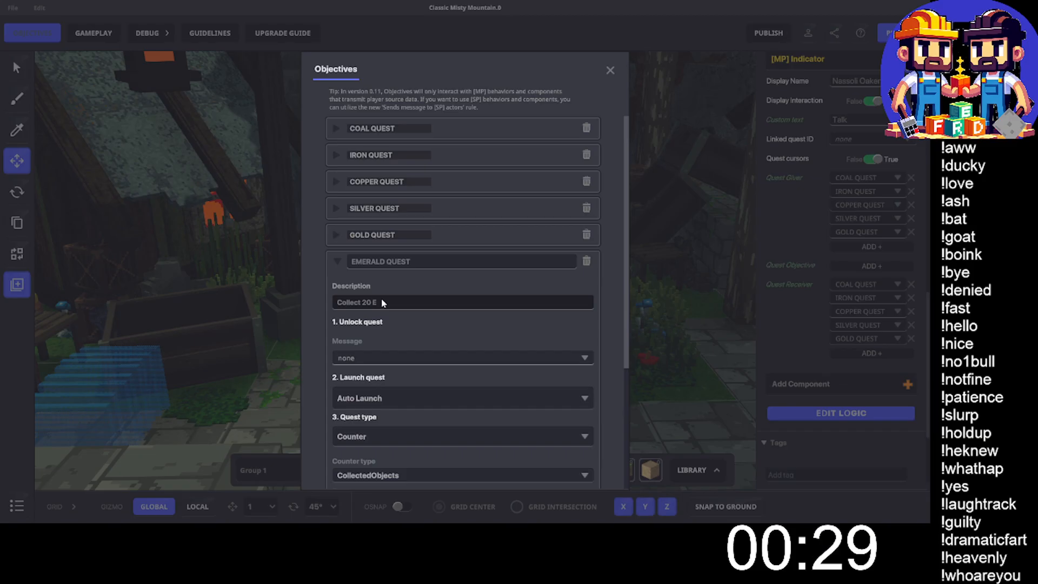
type("meralds")
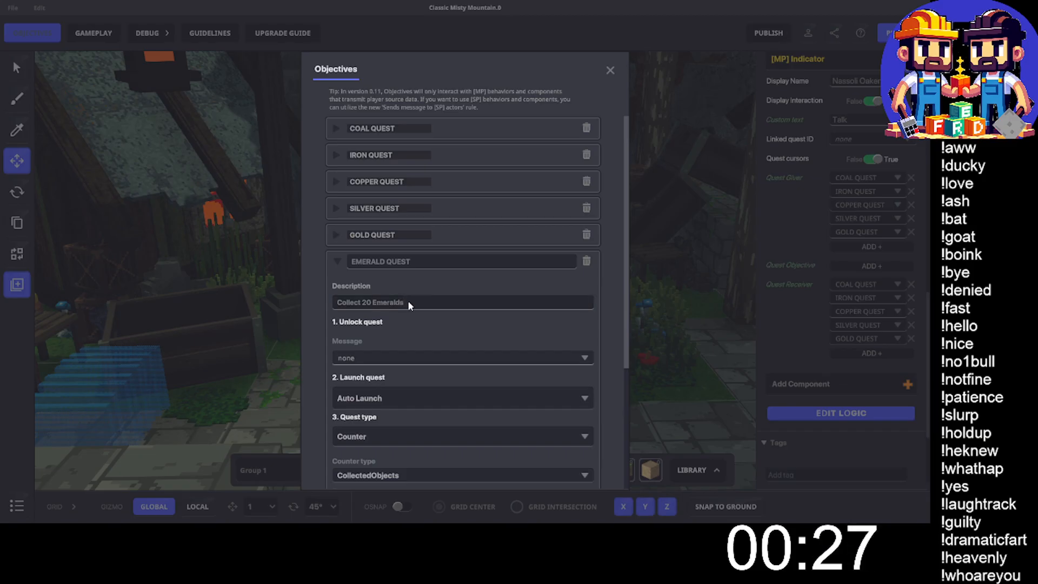
triple_click(432, 298)
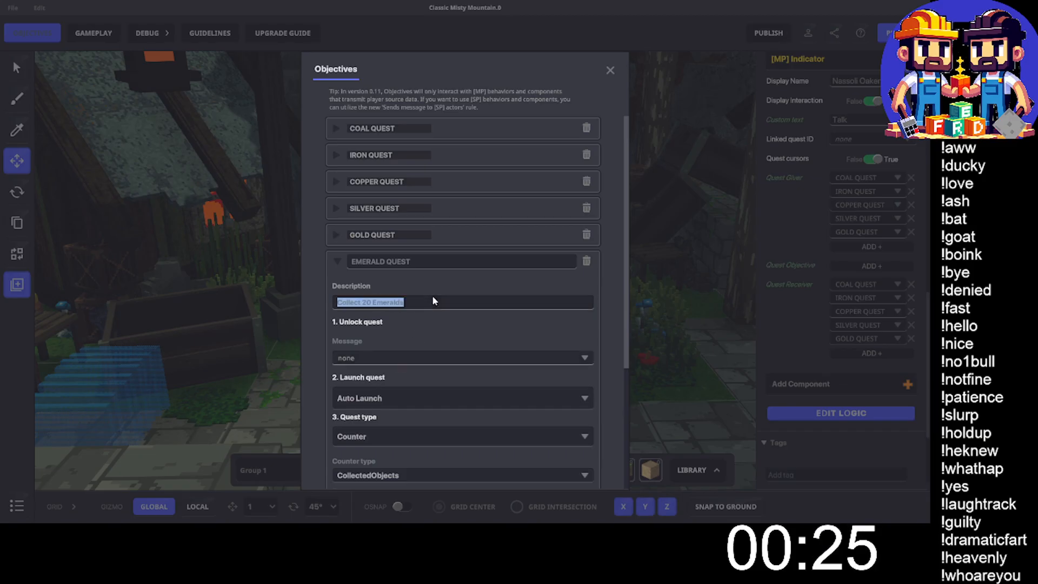
left_click(433, 298)
type("!")
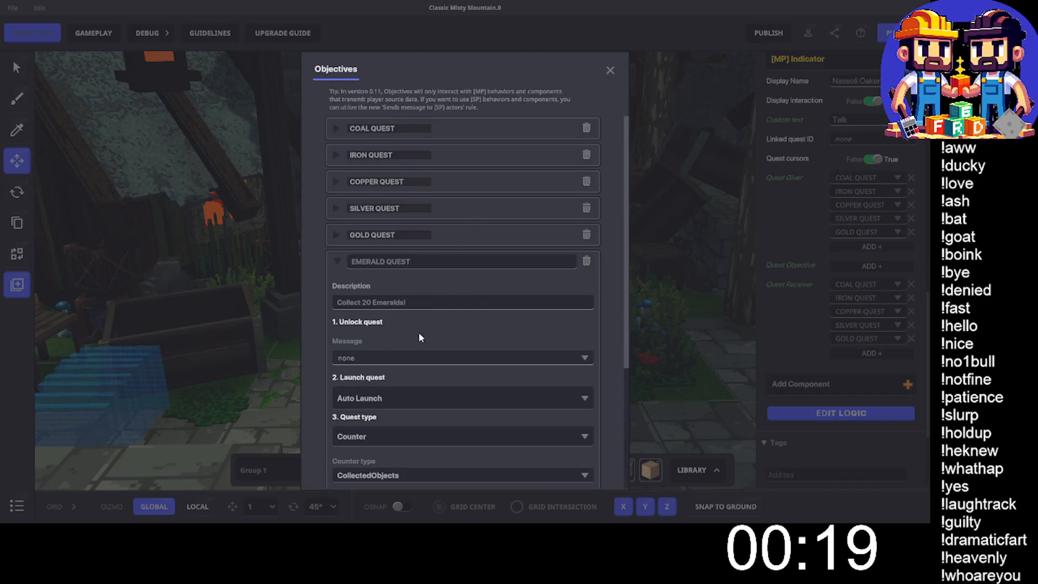
Set the Emerald Quest's unlock message to Unlock.5.
left_click(370, 356)
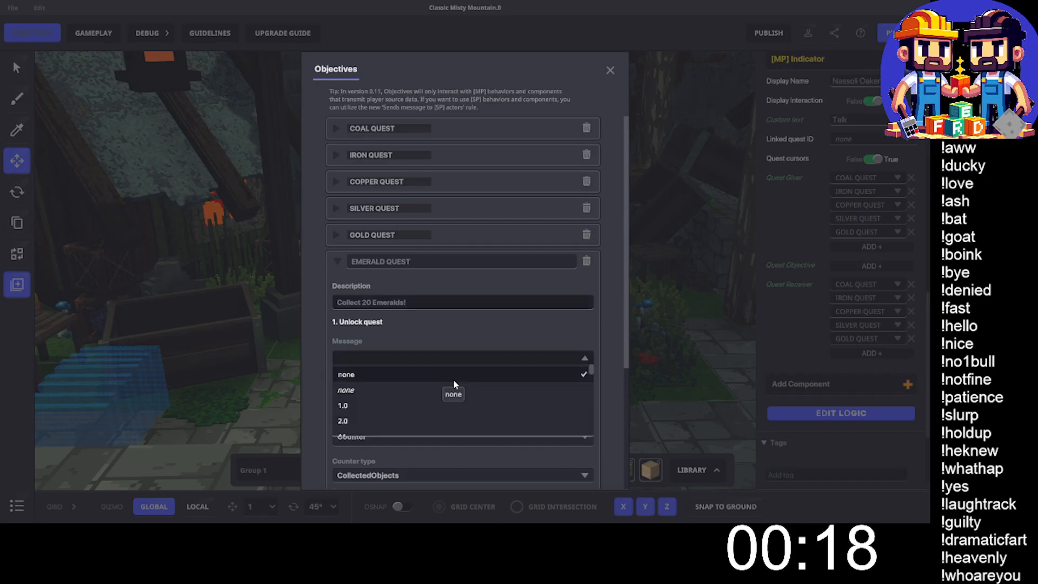
type("Unlock.")
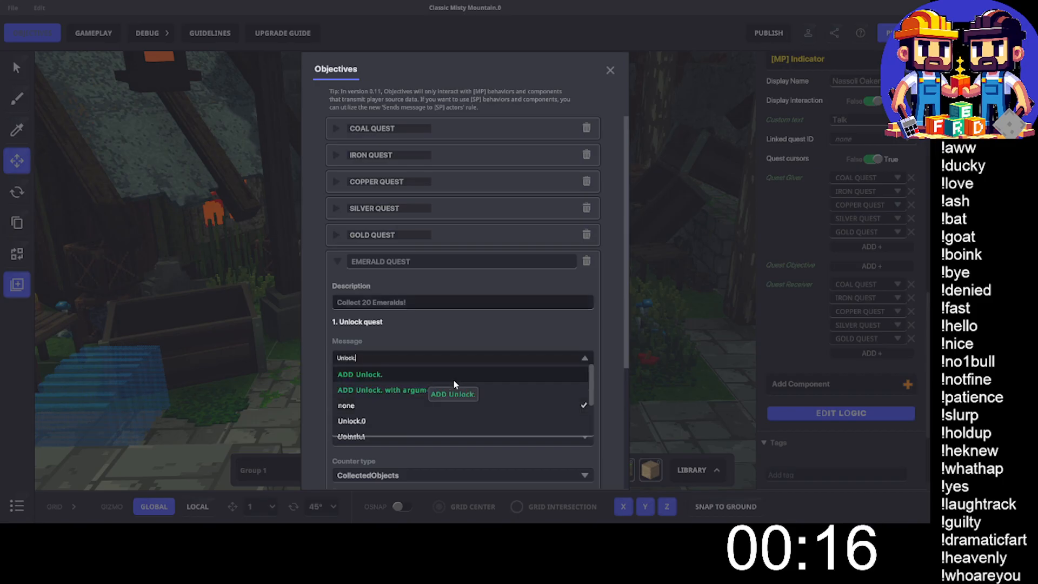
type("5")
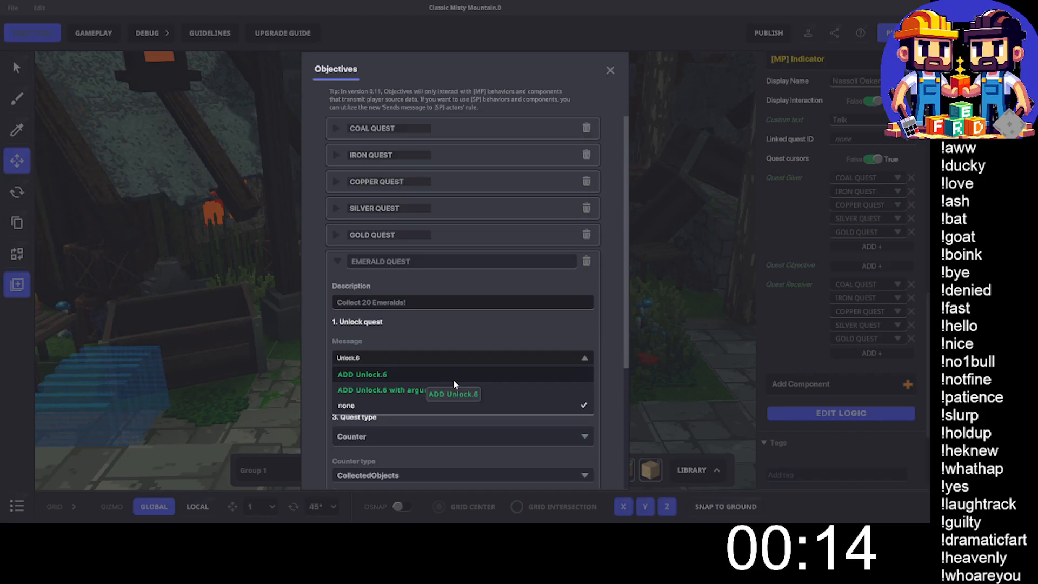
left_click(371, 374)
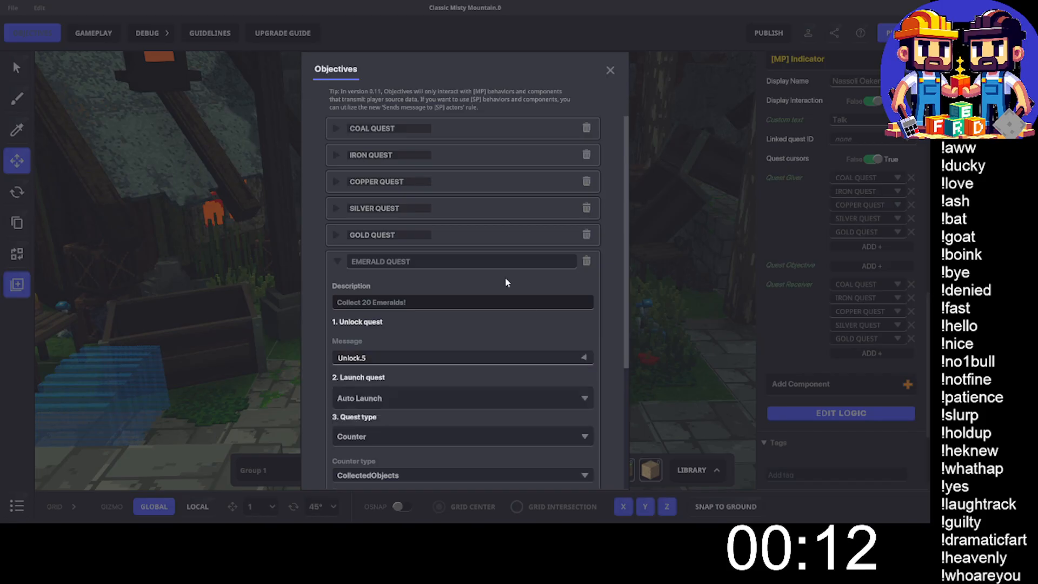
Make the Emerald Quest's launch require a message and use the existing Launch.5 message.
left_click(384, 399)
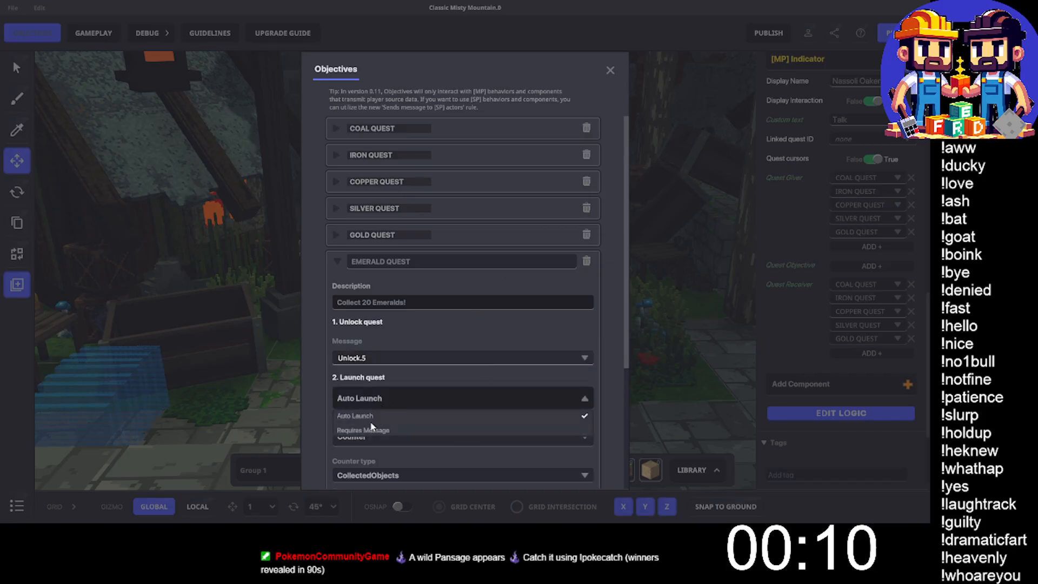
left_click(365, 430)
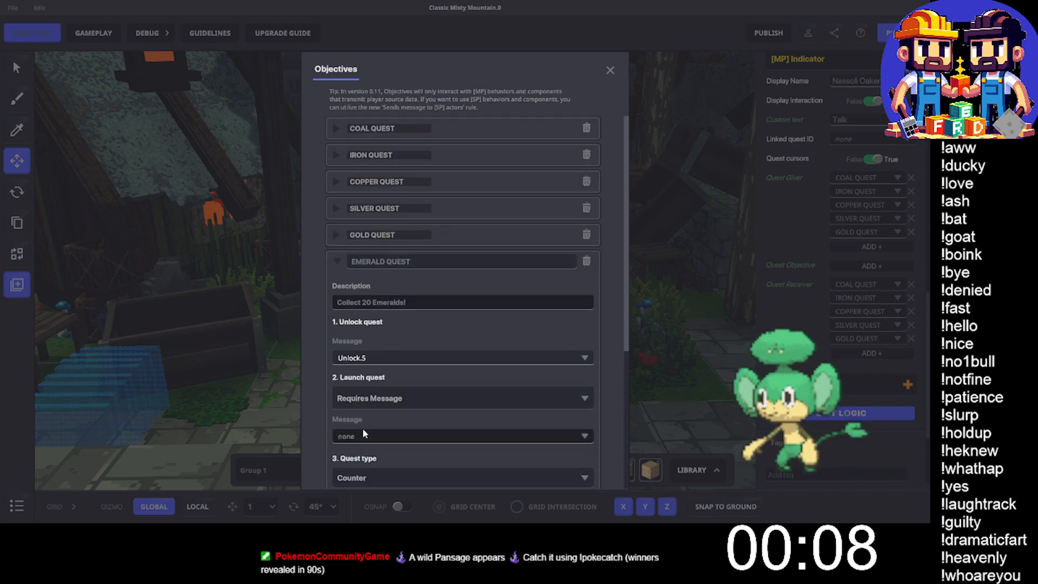
left_click(361, 430)
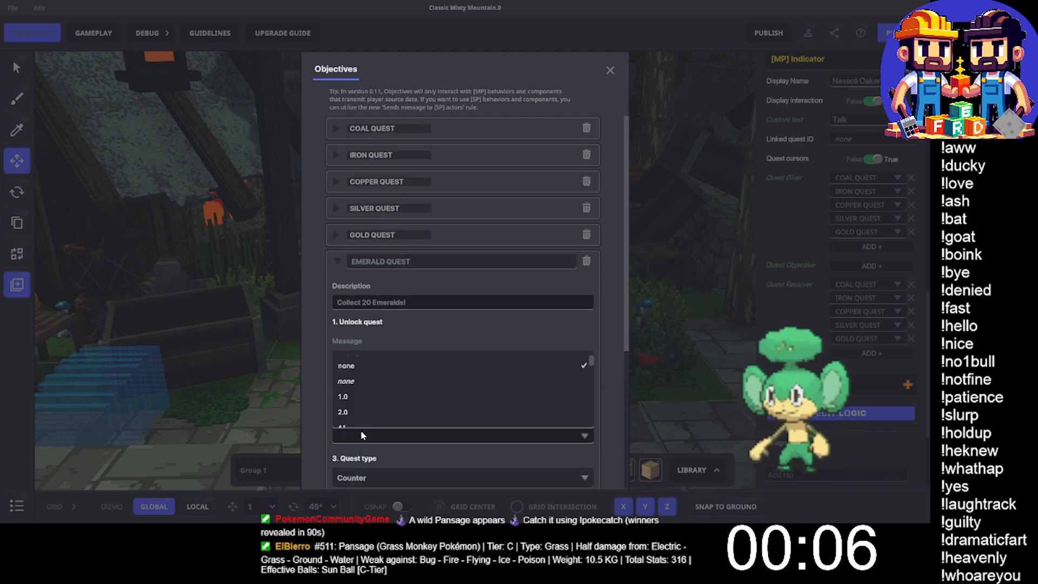
type("Laun")
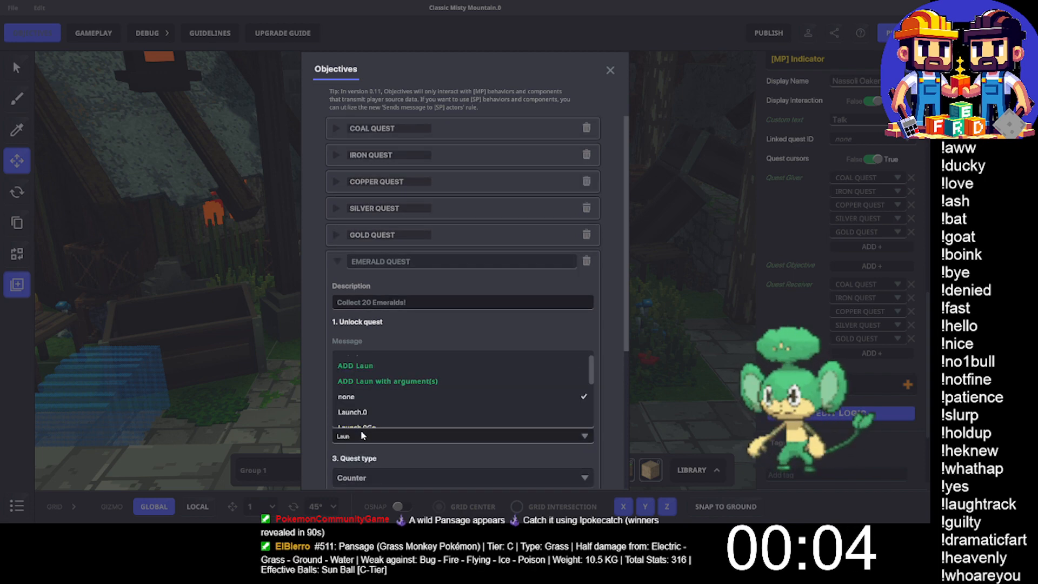
type("ch.5")
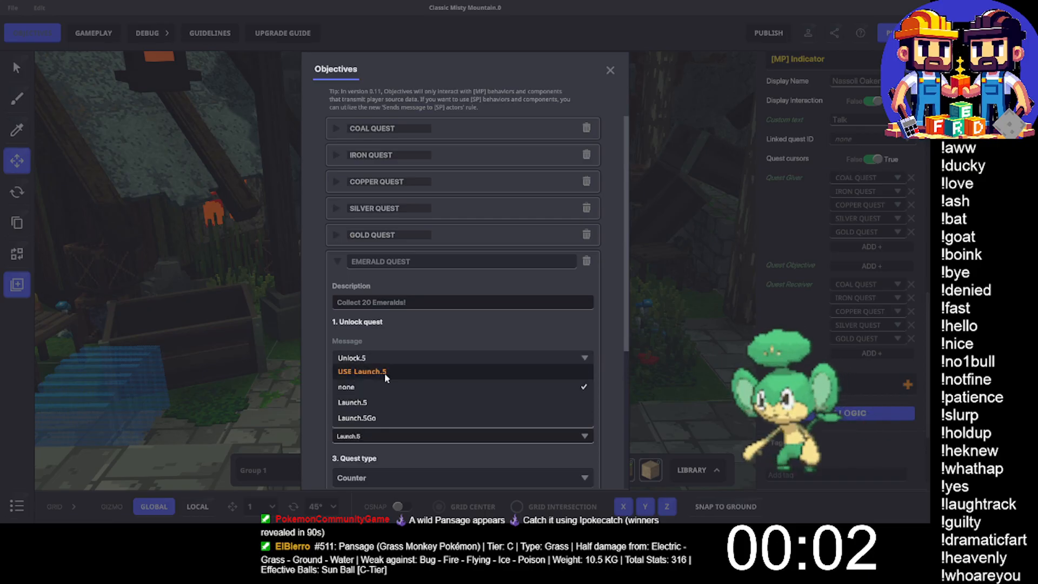
left_click(456, 378)
Set the Emerald Quest's counter tag to Emerald and its amount to 20.
scroll(456, 379, "down", 3)
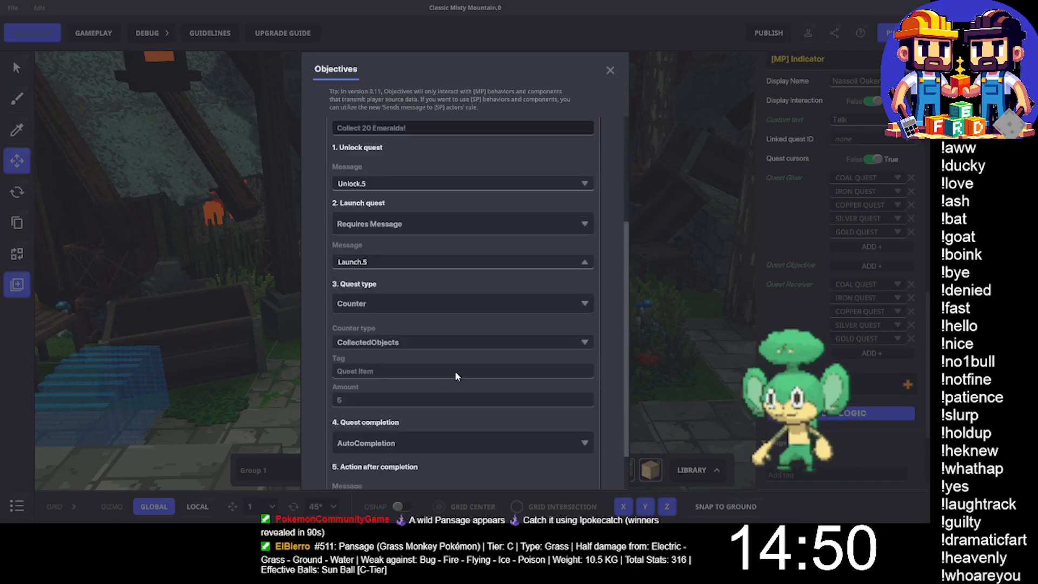
left_click(365, 371)
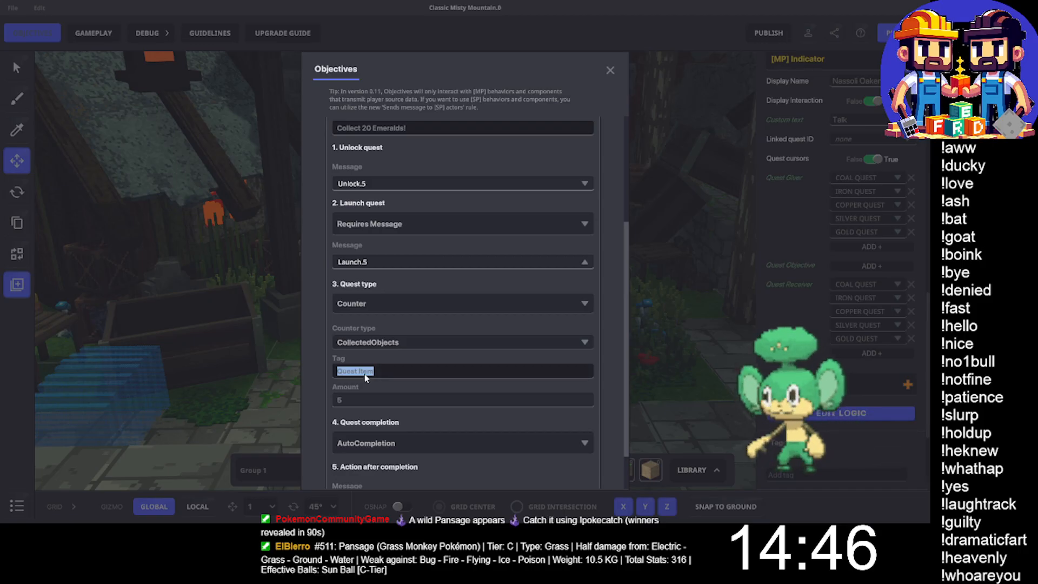
type("Emerald")
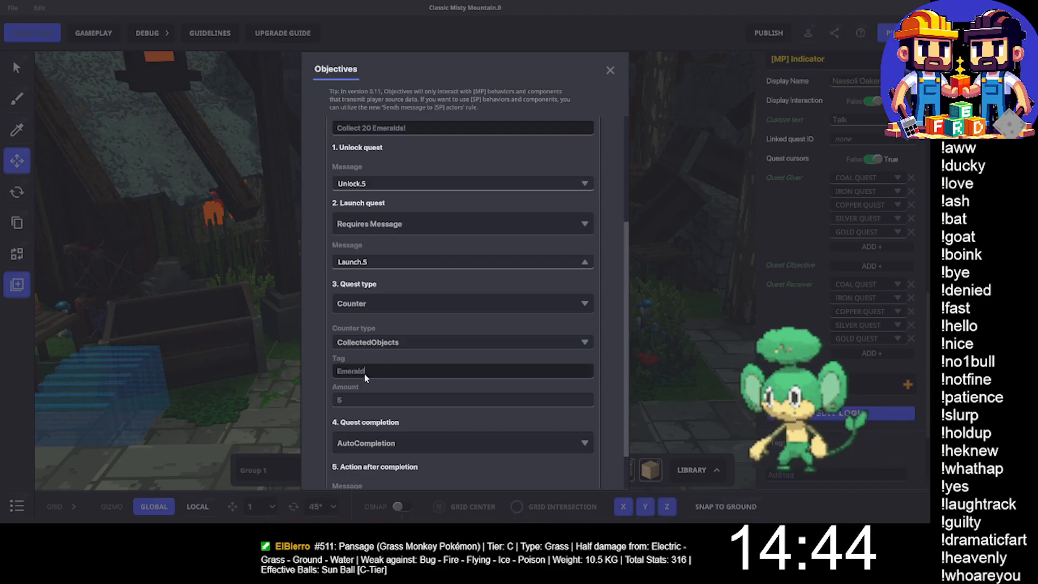
left_click(357, 398)
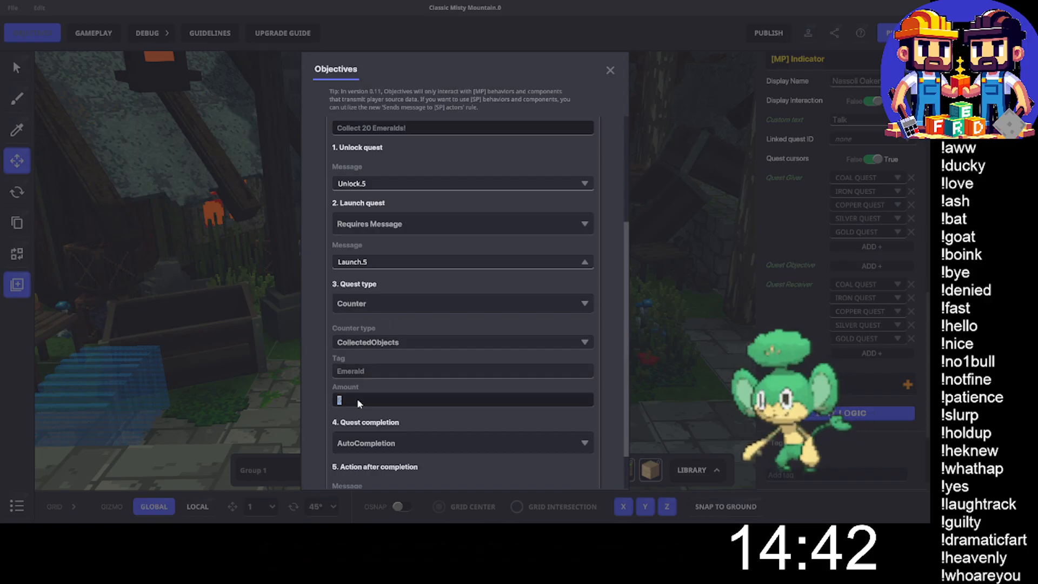
Make the Emerald Quest's completion require a message and use the existing Completion.5 message.
scroll(391, 289, "down", 1)
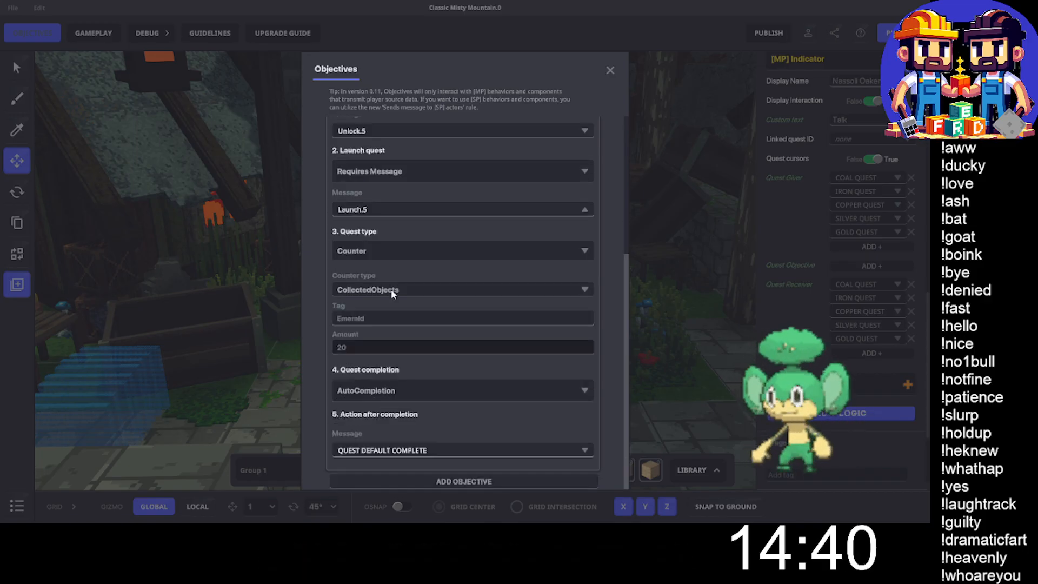
left_click(388, 390)
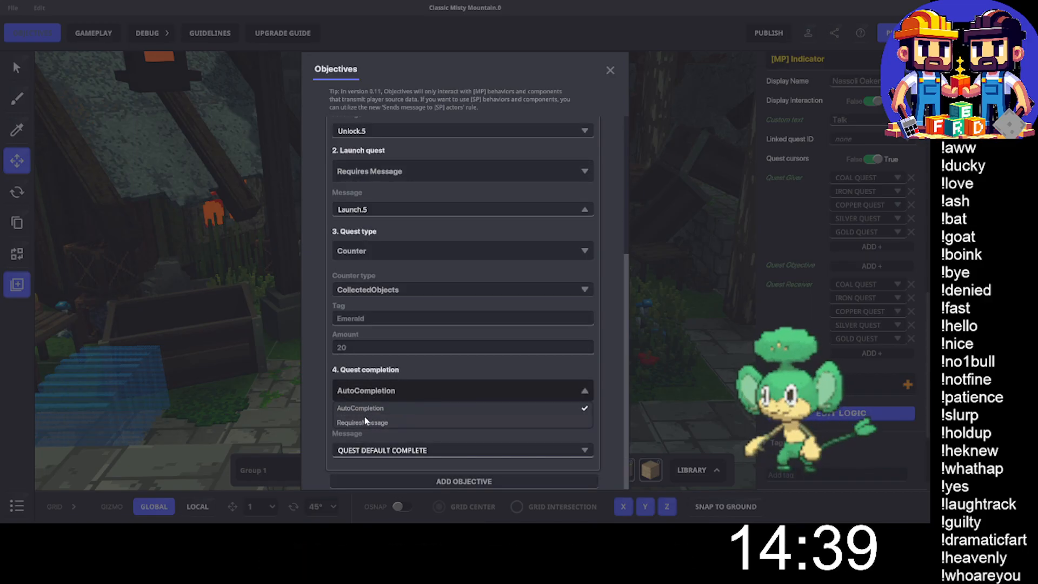
left_click(362, 417)
left_click(363, 428)
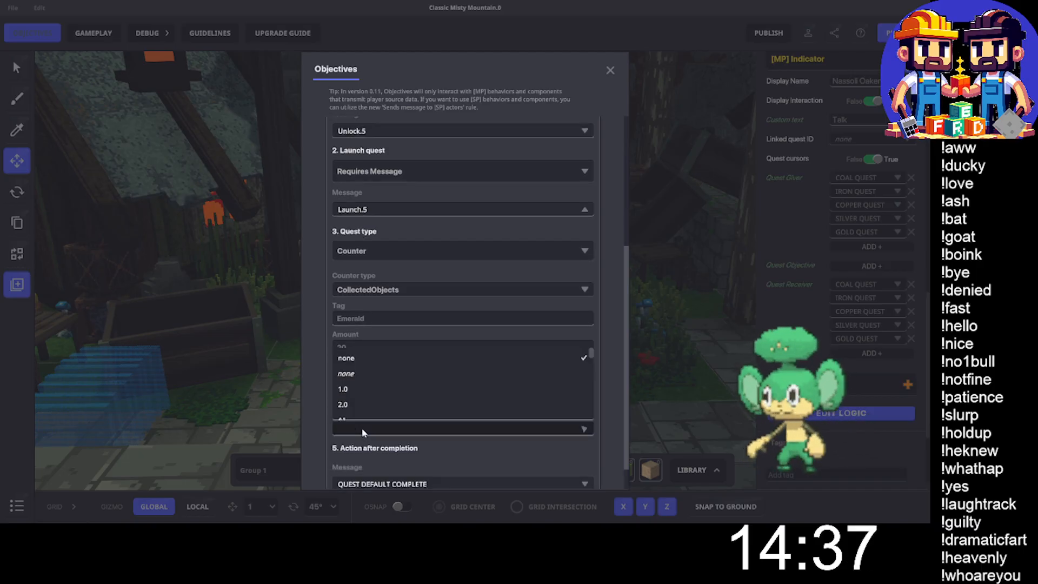
type("Comple")
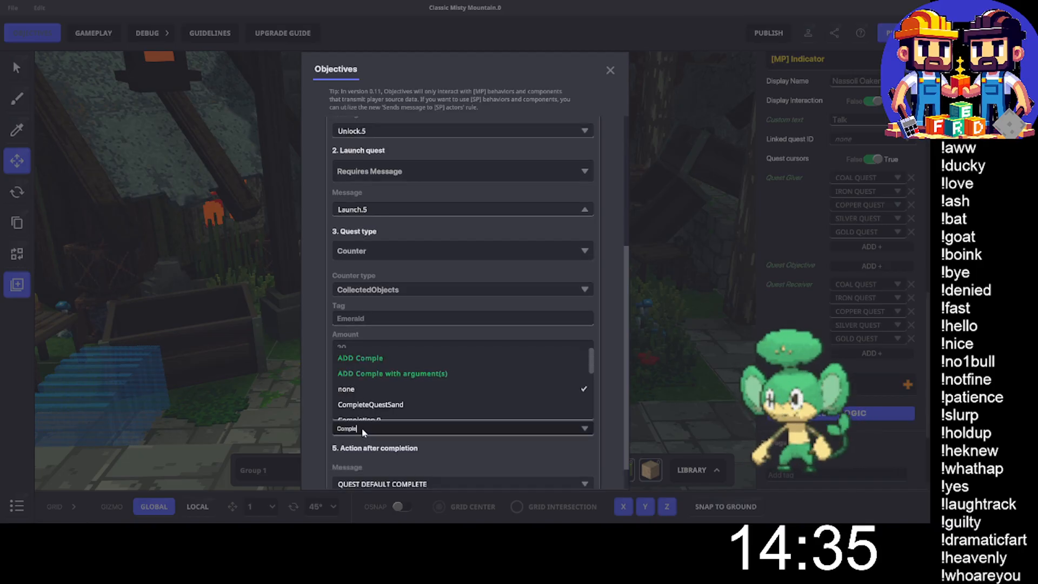
type("tion.5")
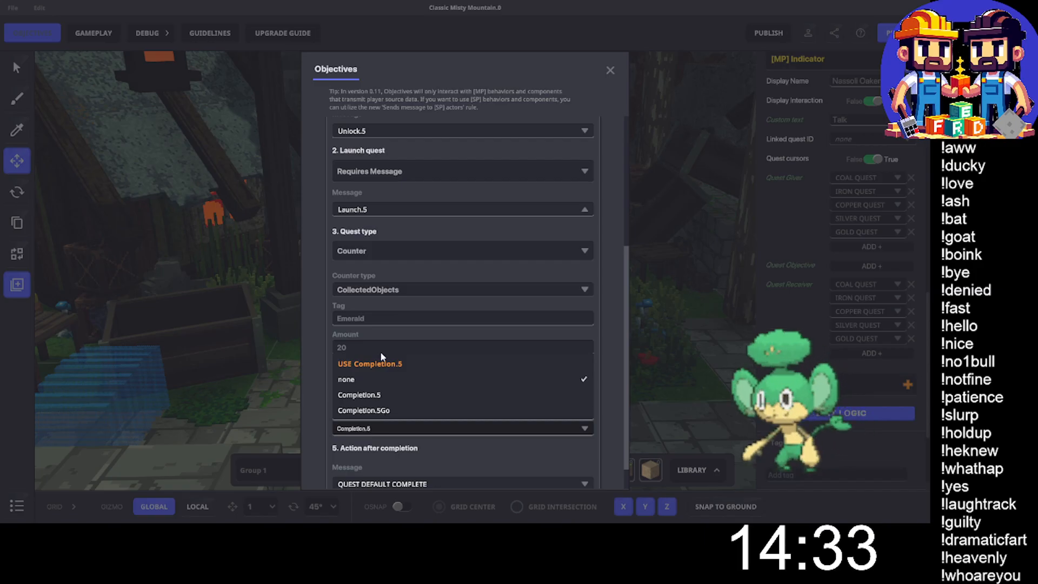
left_click(381, 366)
Set the Emerald Quest's action after completion to the Action.5 message and collapse the quest's entry.
scroll(440, 396, "down", 1)
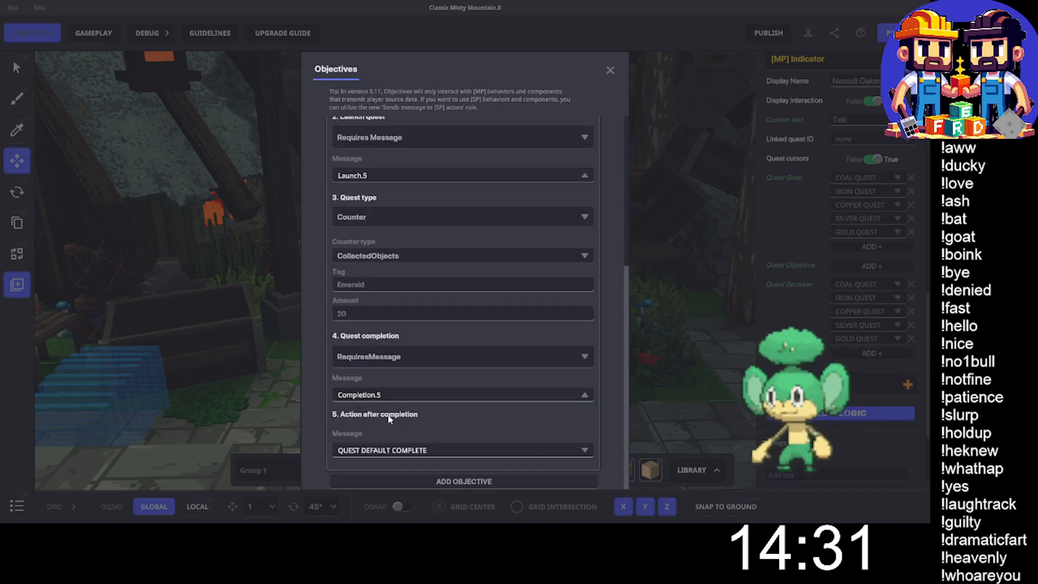
left_click(385, 450)
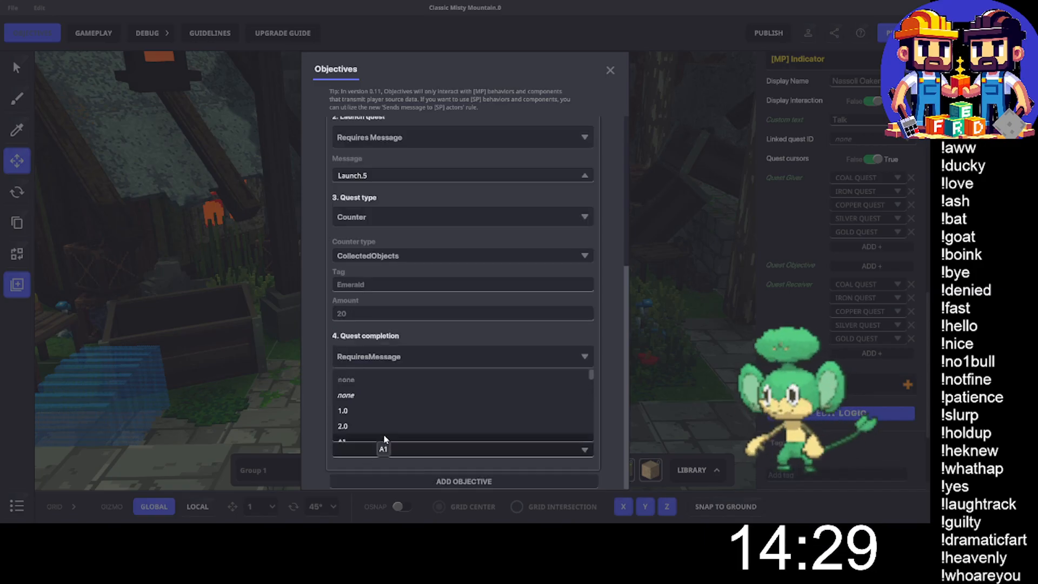
type("Action.")
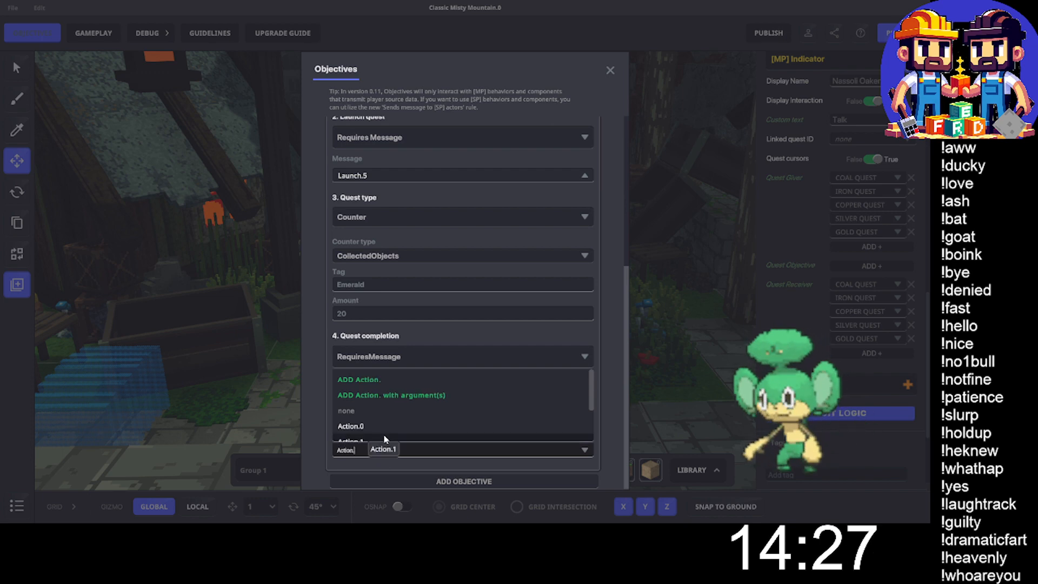
type("5")
left_click(385, 399)
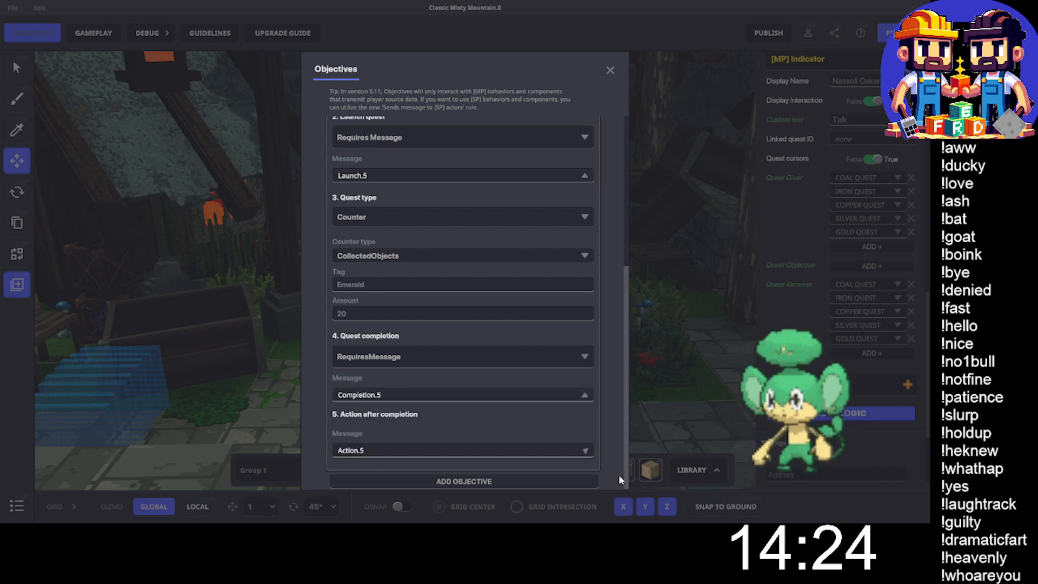
scroll(436, 381, "up", 1)
scroll(436, 380, "up", 4)
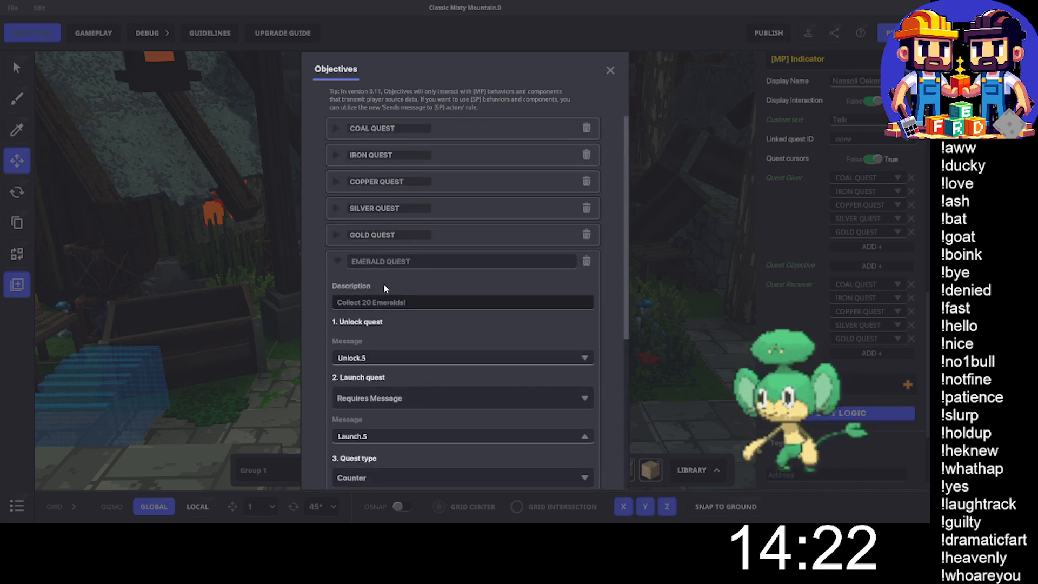
left_click(339, 262)
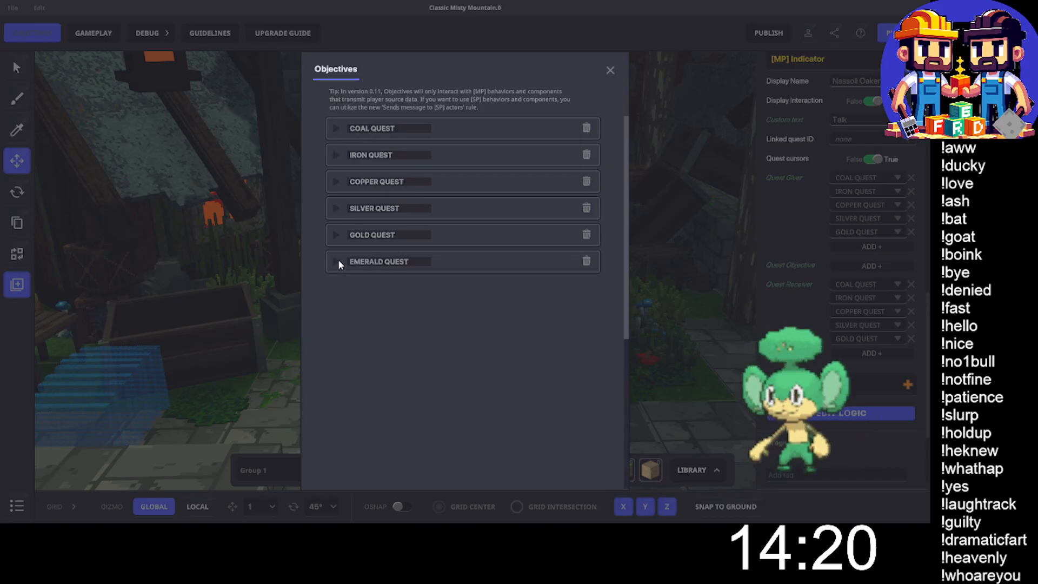
Add a new objective below Emerald Quest and name it Sapphire Quest.
left_click(410, 284)
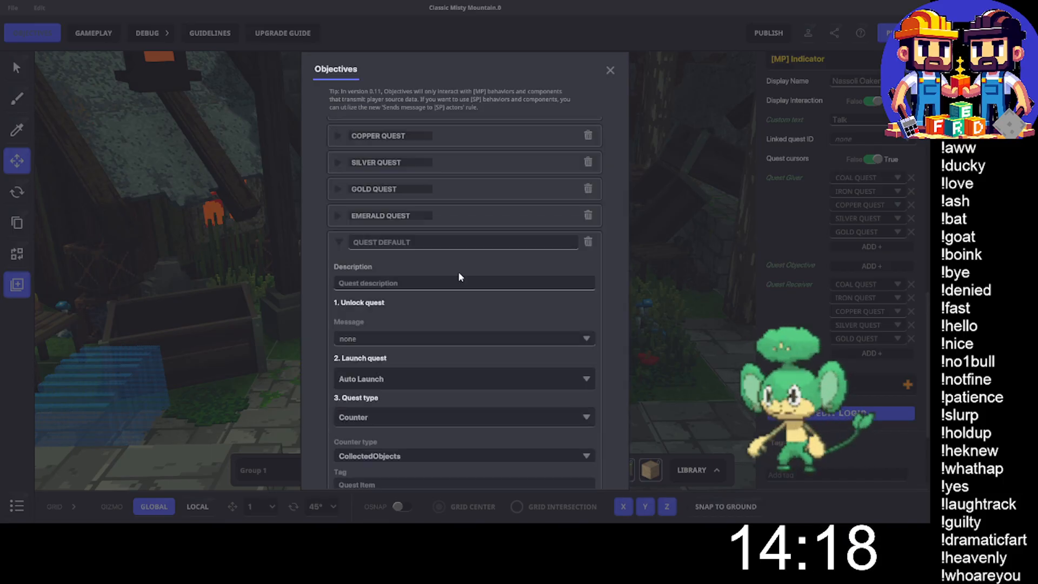
scroll(458, 272, "up", 1)
left_click(395, 293)
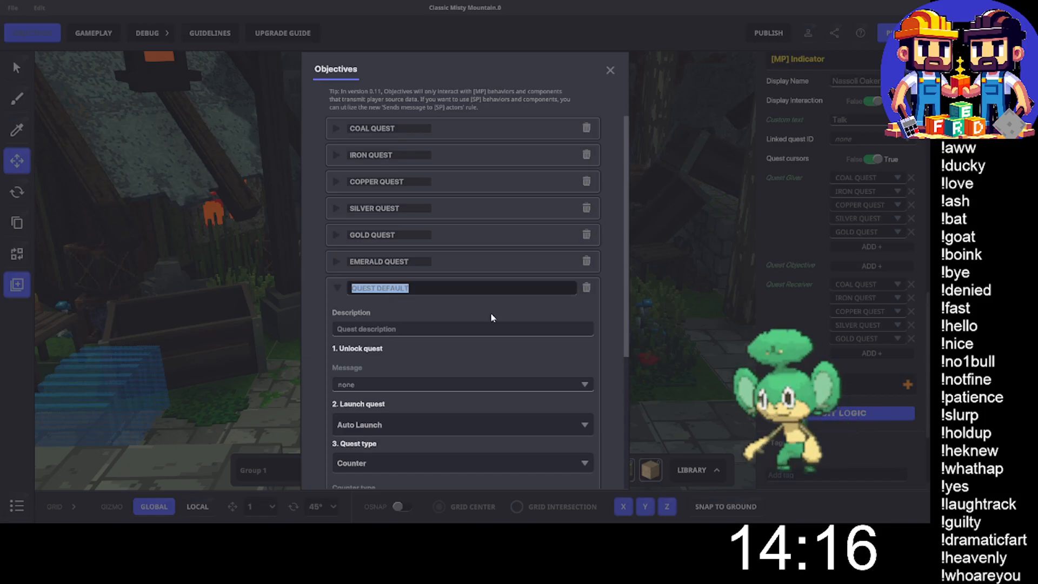
type("S")
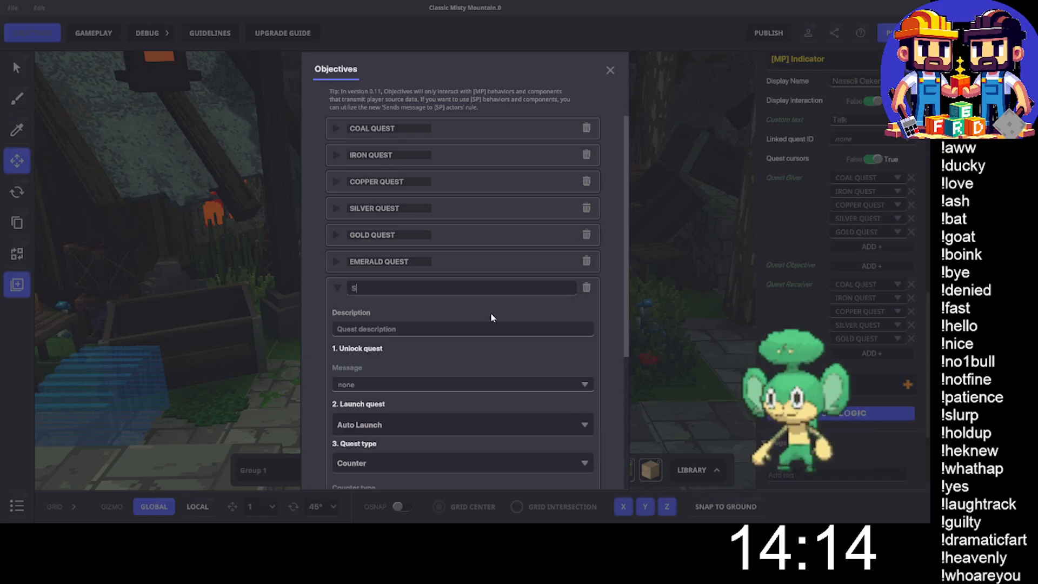
type("apphire Quest")
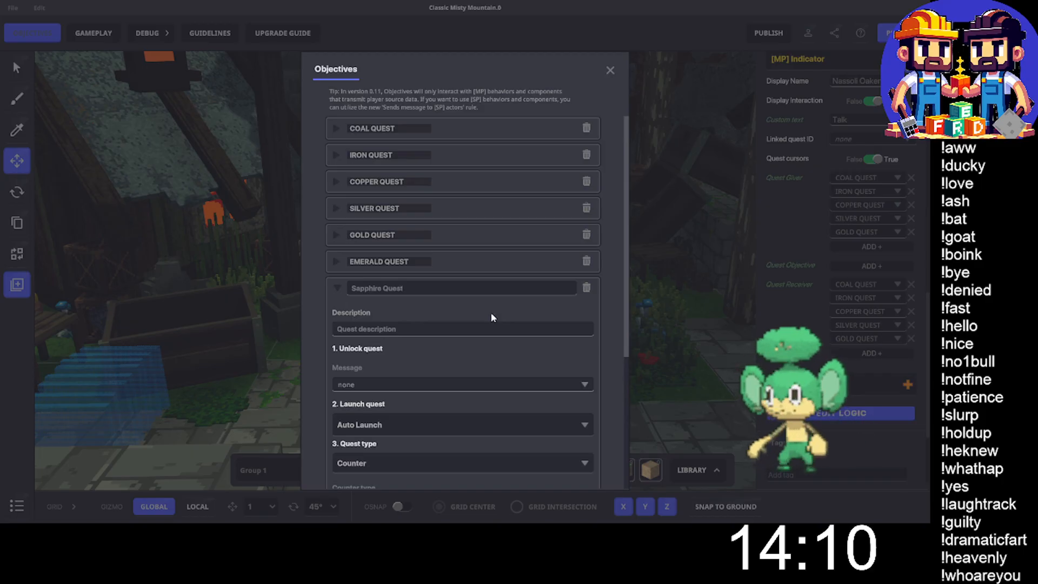
Enter "Collect 20 Sapphires!" as the Sapphire Quest's description.
left_click(415, 328)
type("Collect")
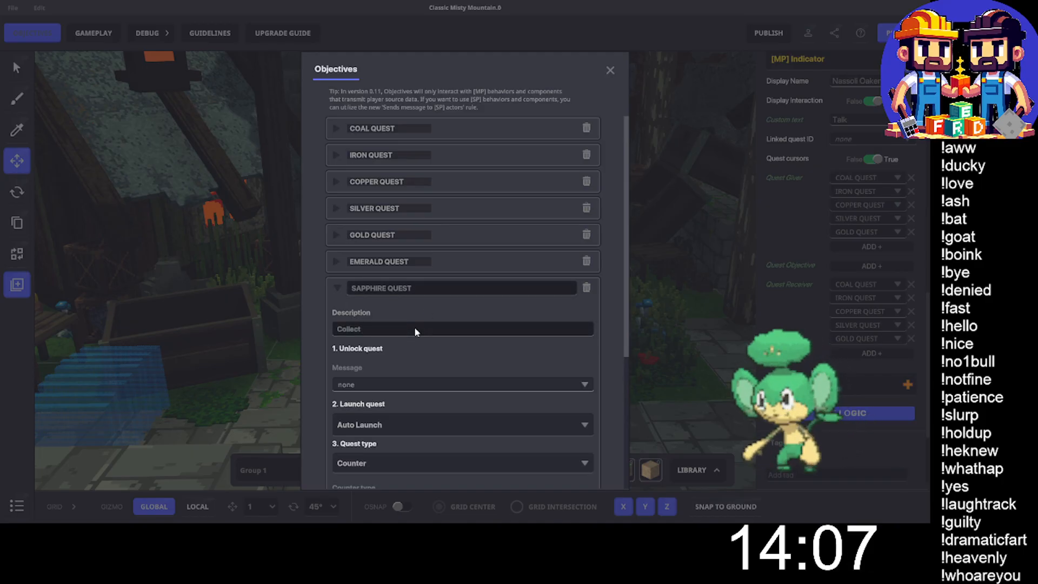
type(" 20 Sapp")
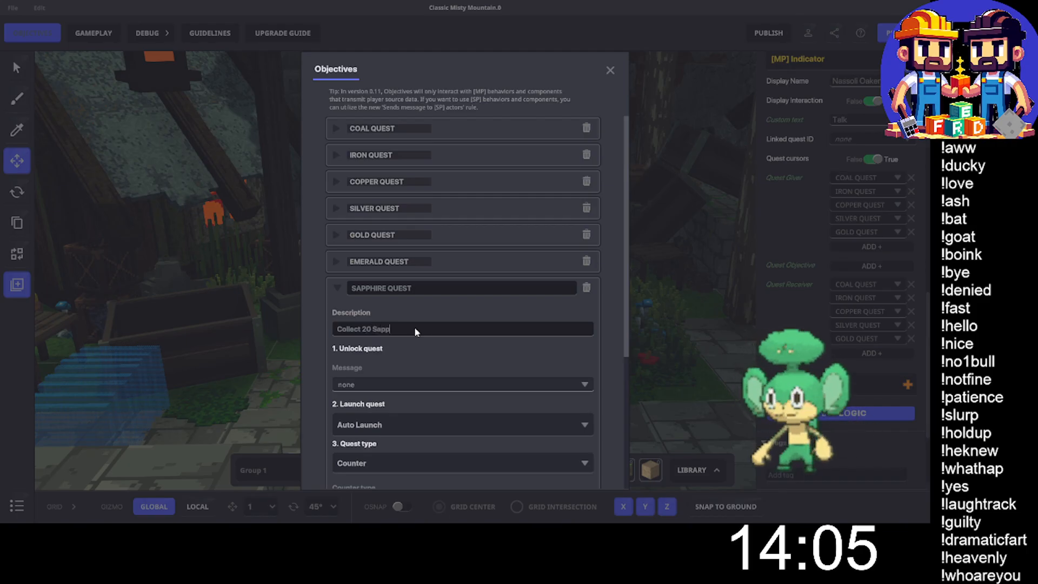
type("hires!")
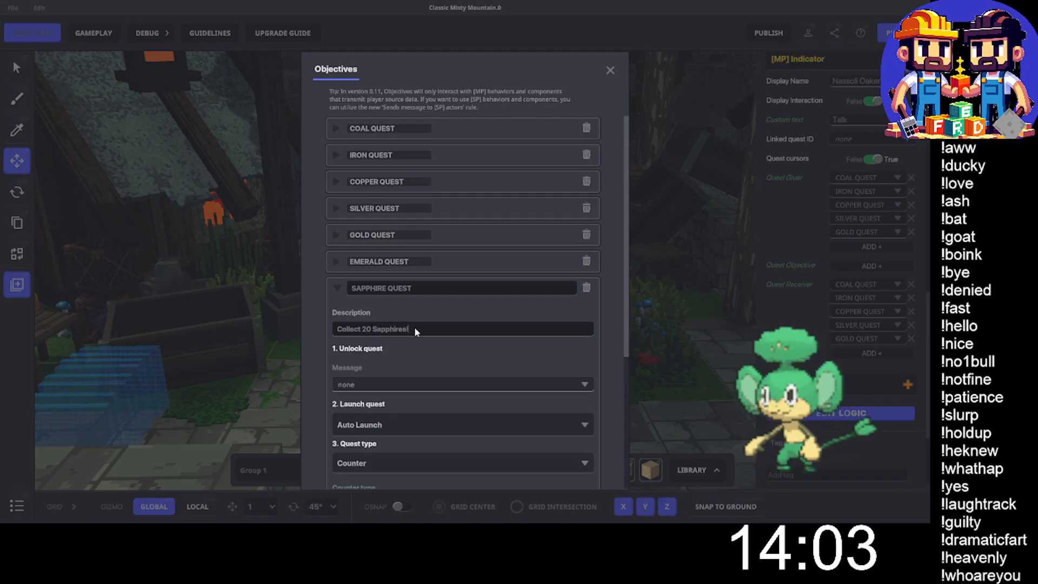
Create the new message Unlock.6 as the Sapphire Quest's unlock message.
left_click(397, 383)
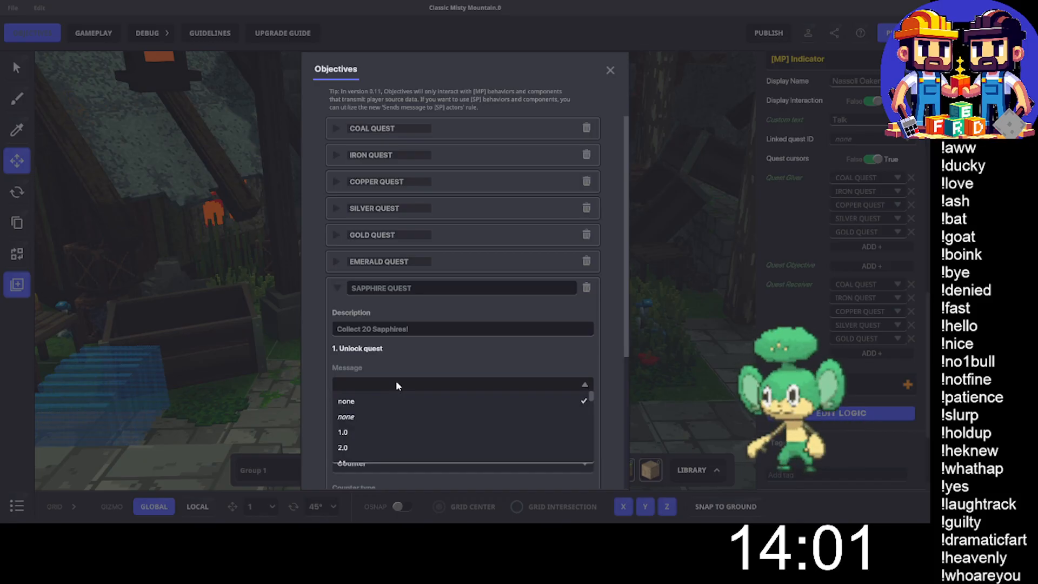
type("Unl")
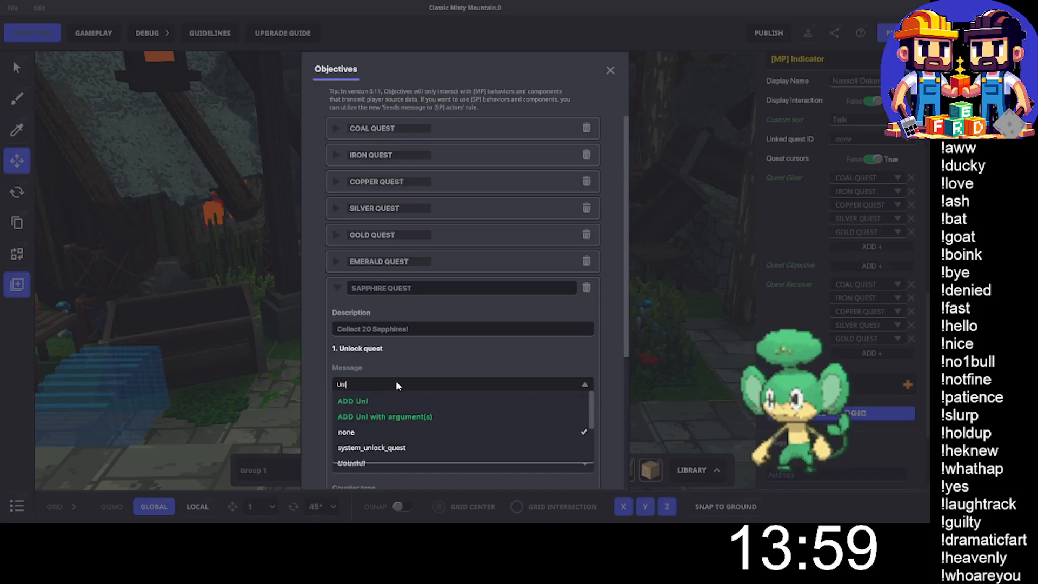
type("ock.6")
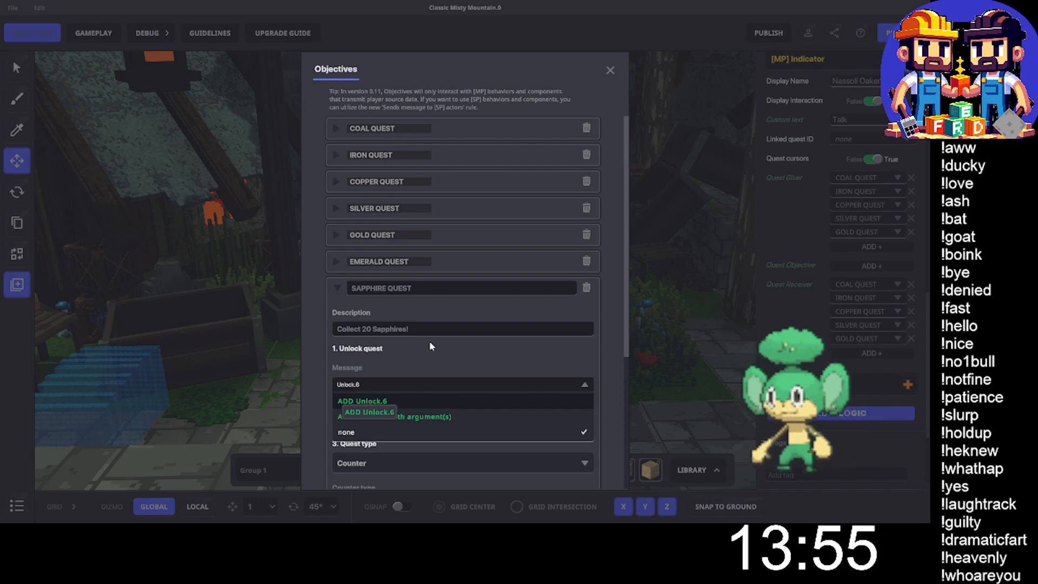
key("Return")
Make the Sapphire Quest's launch require a message and create the new message Launch.6 for it.
scroll(426, 346, "down", 3)
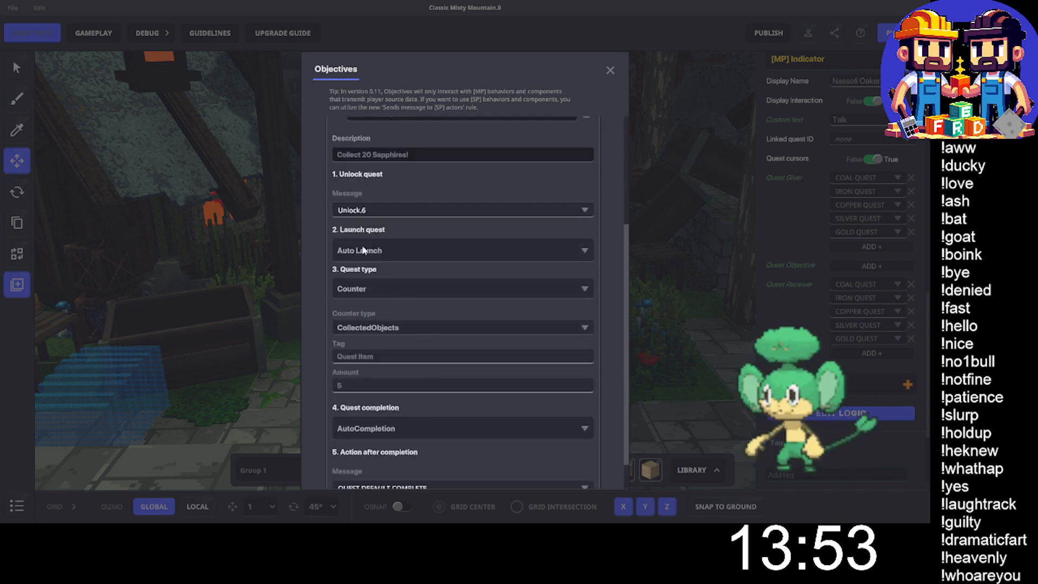
left_click(363, 250)
left_click(368, 281)
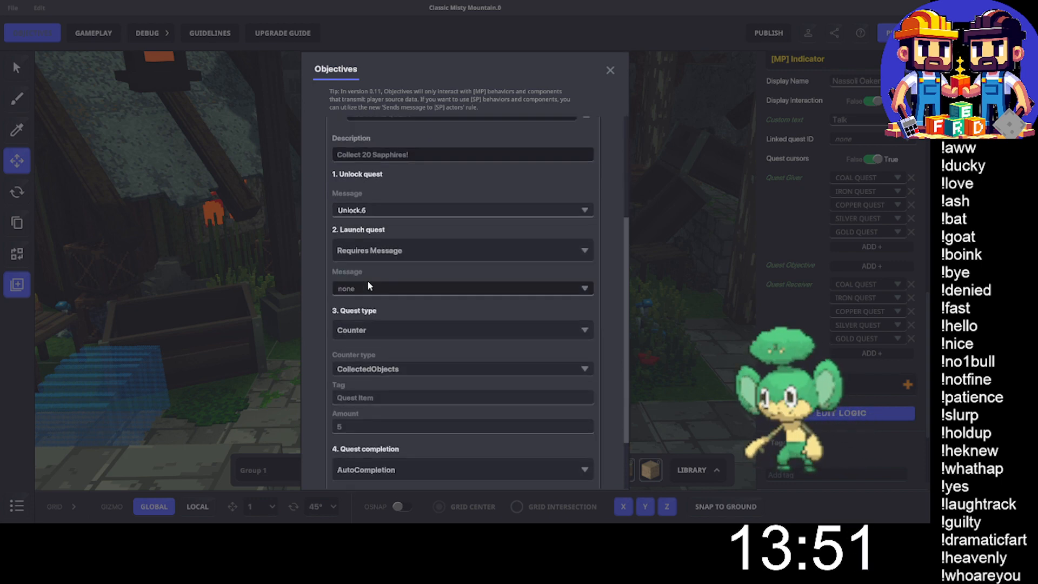
left_click(367, 282)
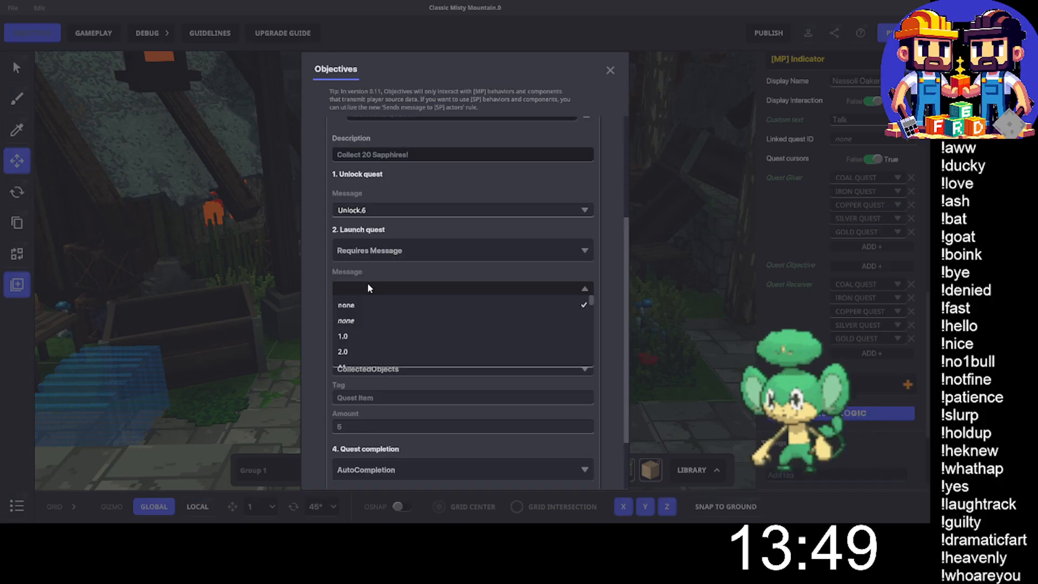
type("Launch.6")
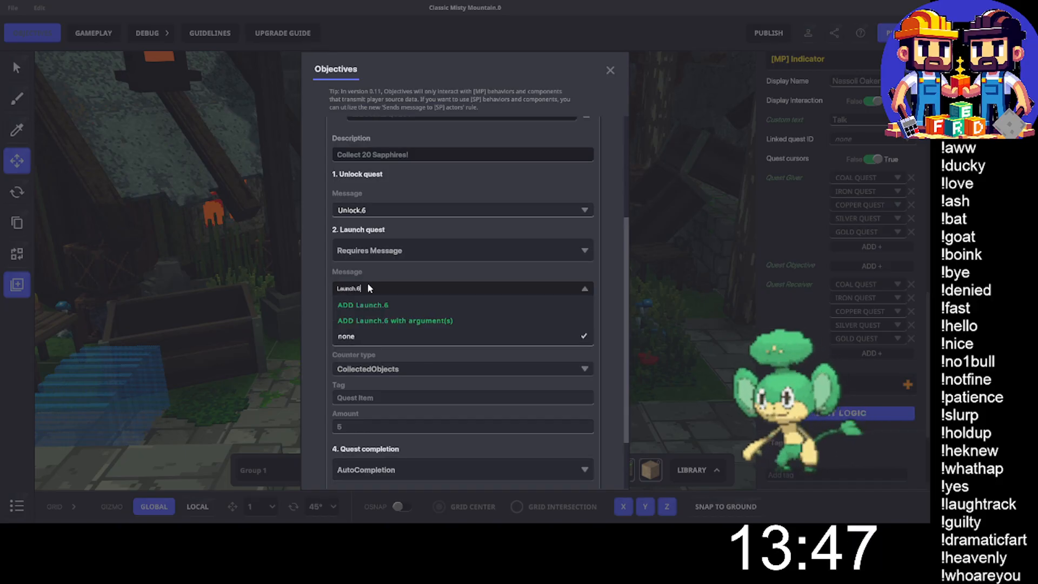
left_click(412, 305)
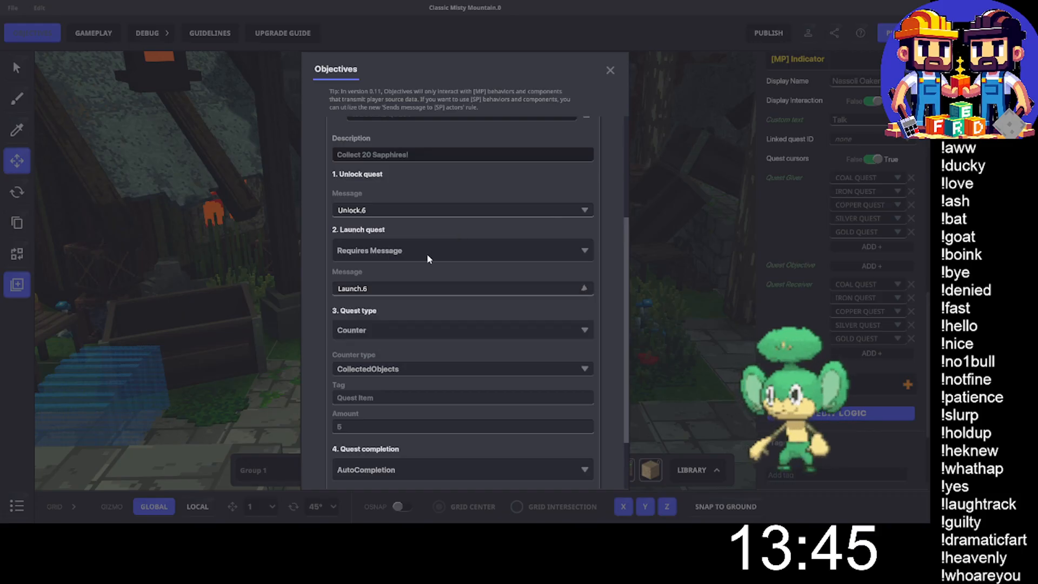
Set the Sapphire Quest's counter tag to Sapphire and its amount to 20.
left_click(362, 398)
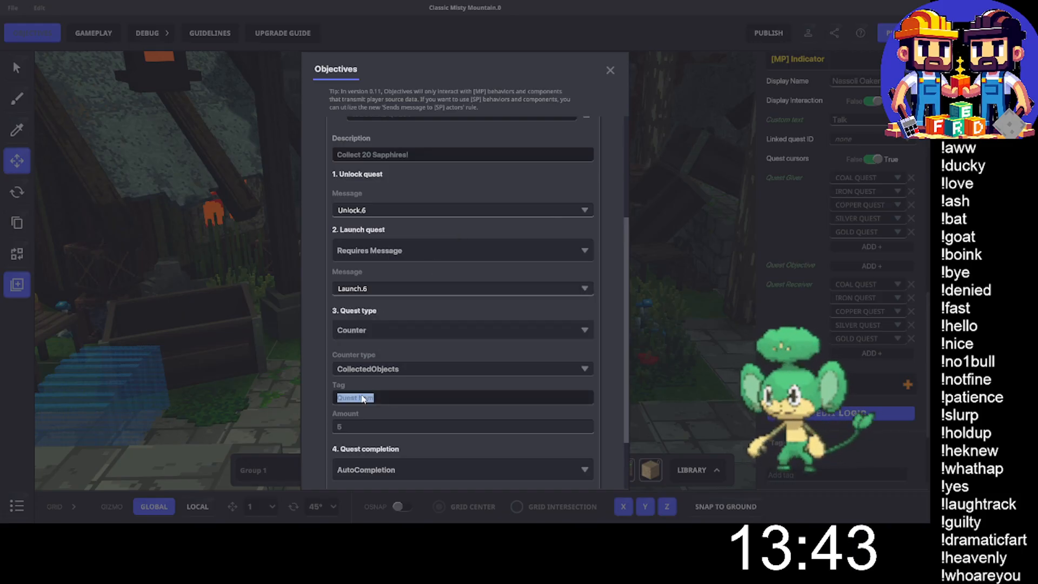
type("Sapp")
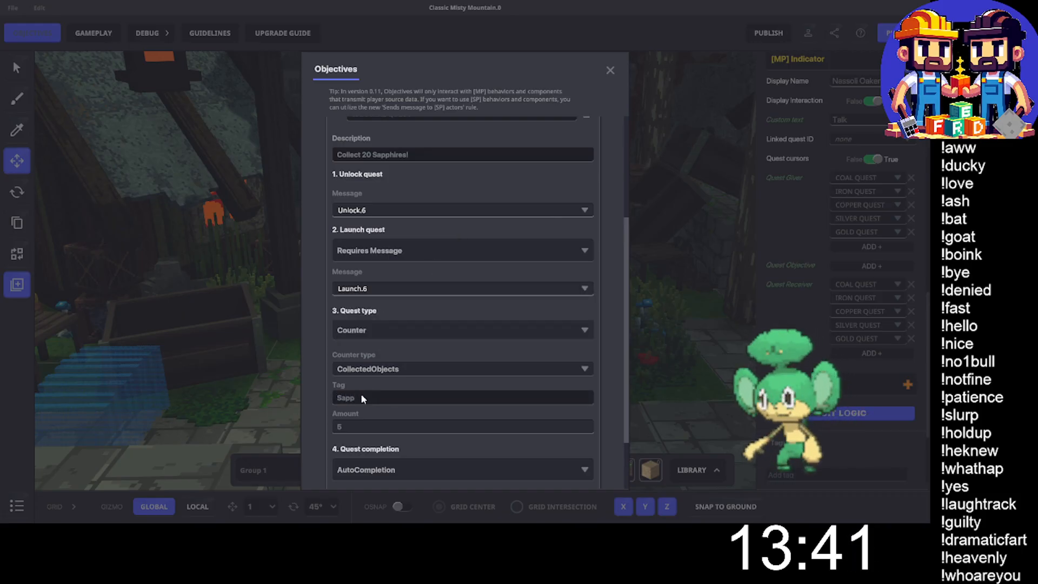
type("hire")
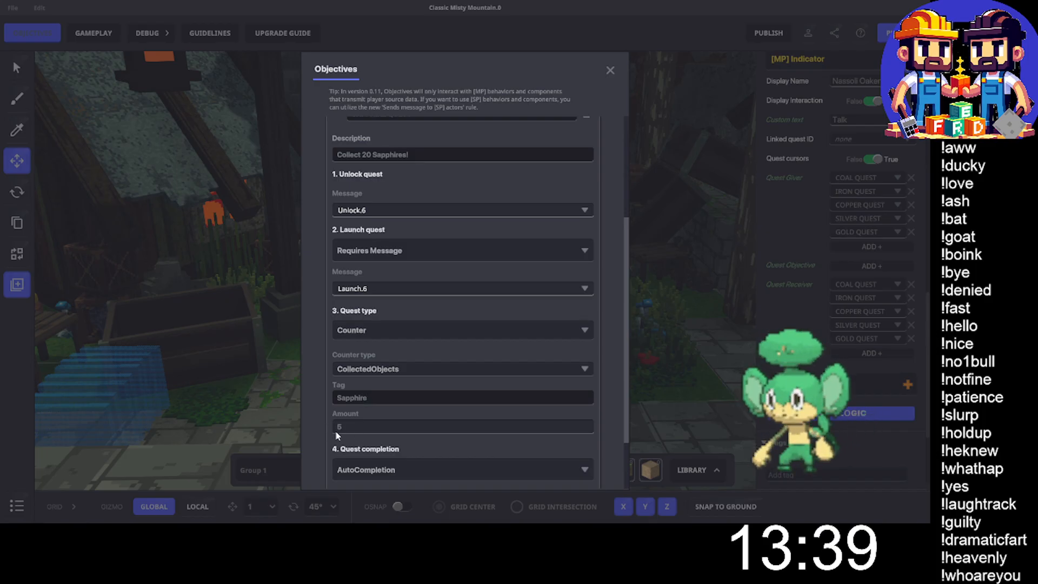
left_click(359, 430)
type("20")
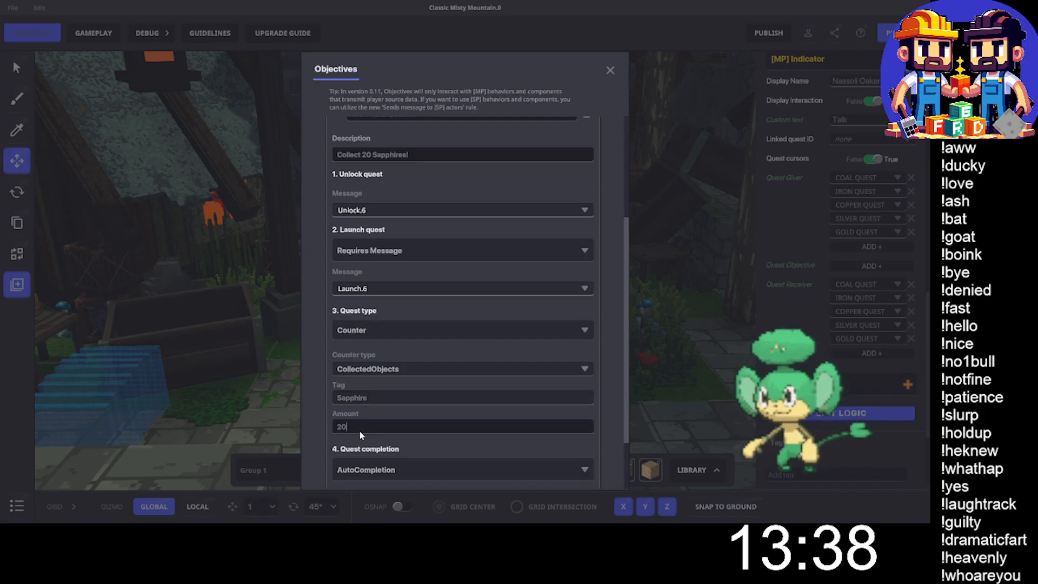
Make the Sapphire Quest's completion require a message and create the new message Completion.6 for it.
scroll(386, 361, "down", 2)
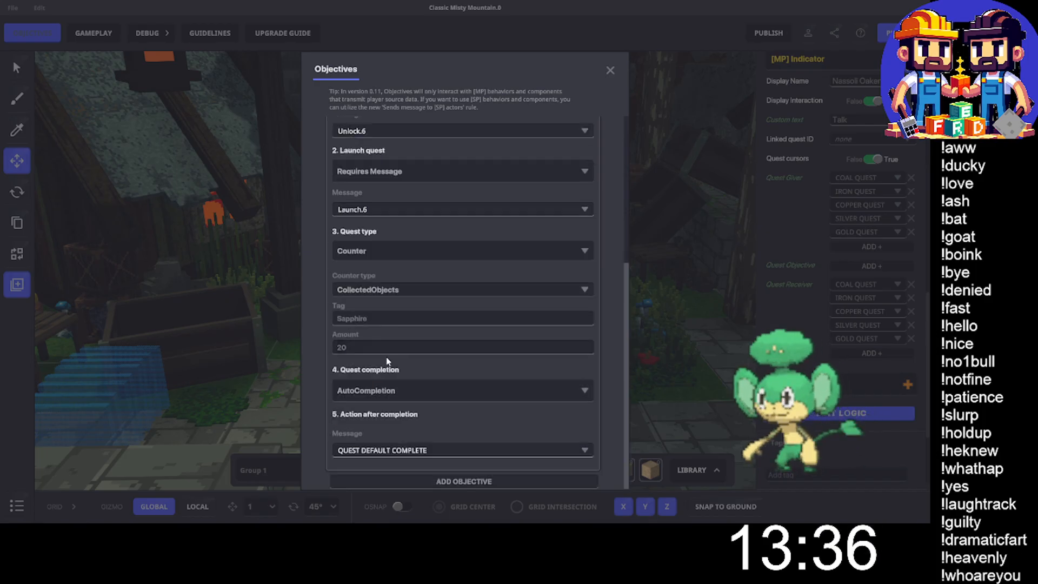
left_click(381, 387)
left_click(369, 425)
scroll(432, 322, "up", 1)
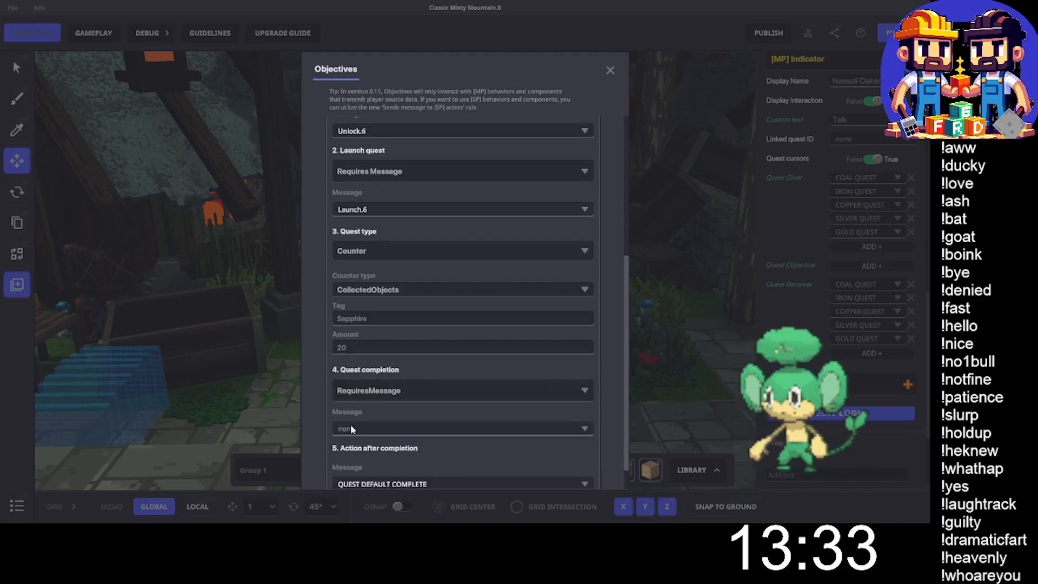
left_click(358, 430)
type("Completion.")
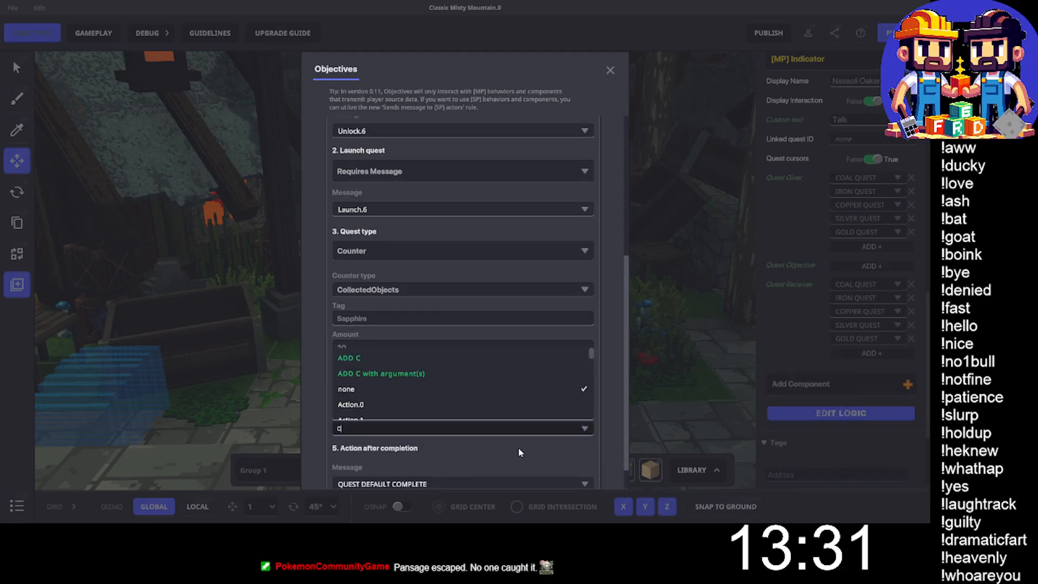
type("6")
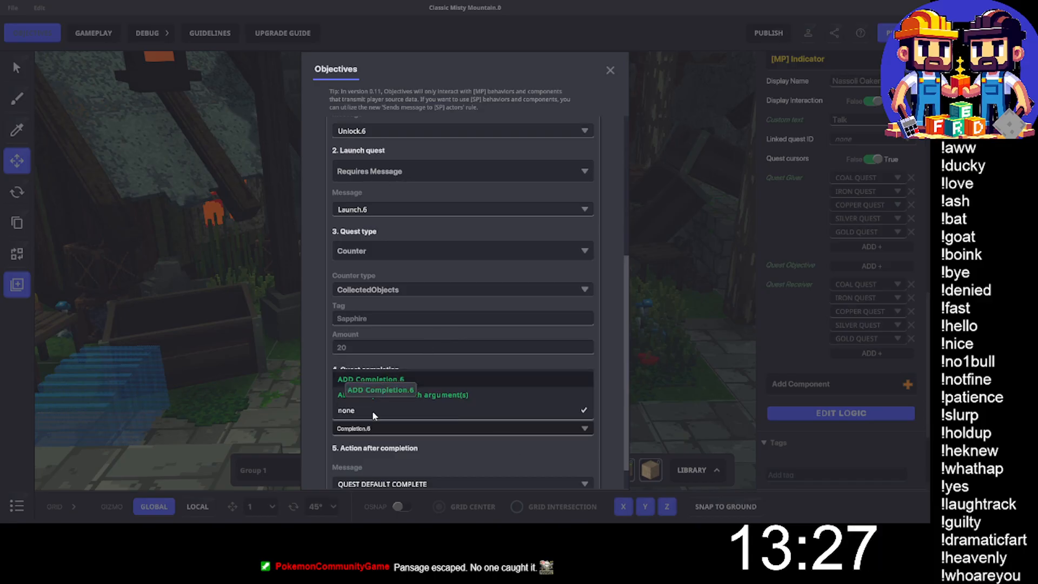
key("Return")
Create the new message Action.6 as the Sapphire Quest's action after completion.
scroll(373, 412, "down", 2)
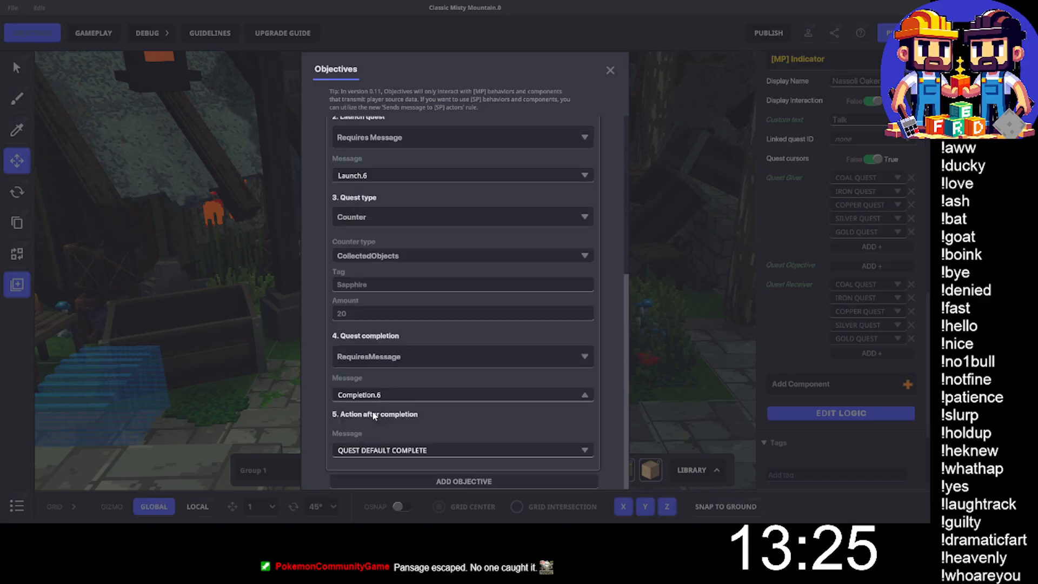
left_click(370, 451)
type("Ac")
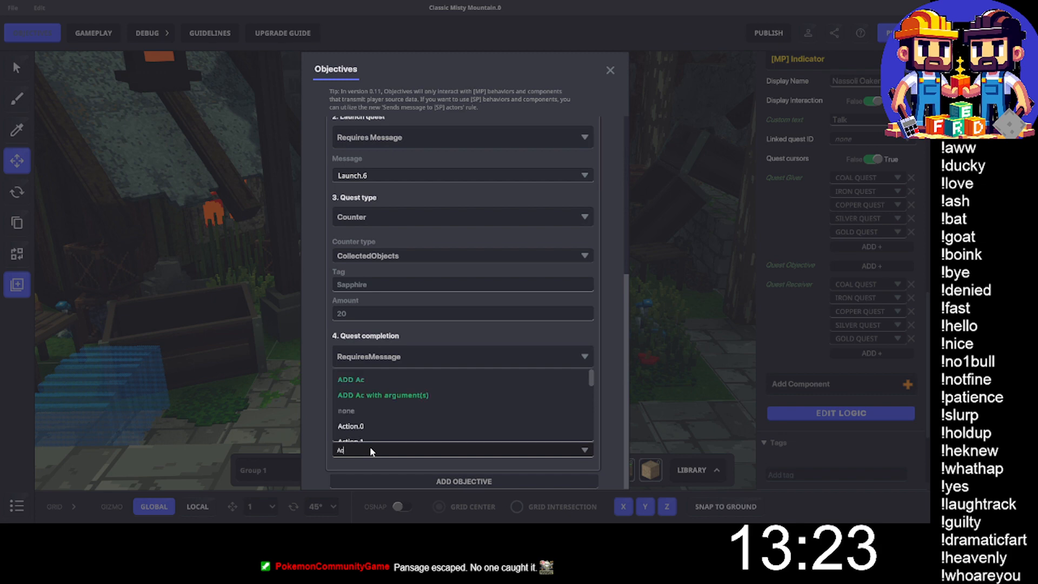
type("tion.6")
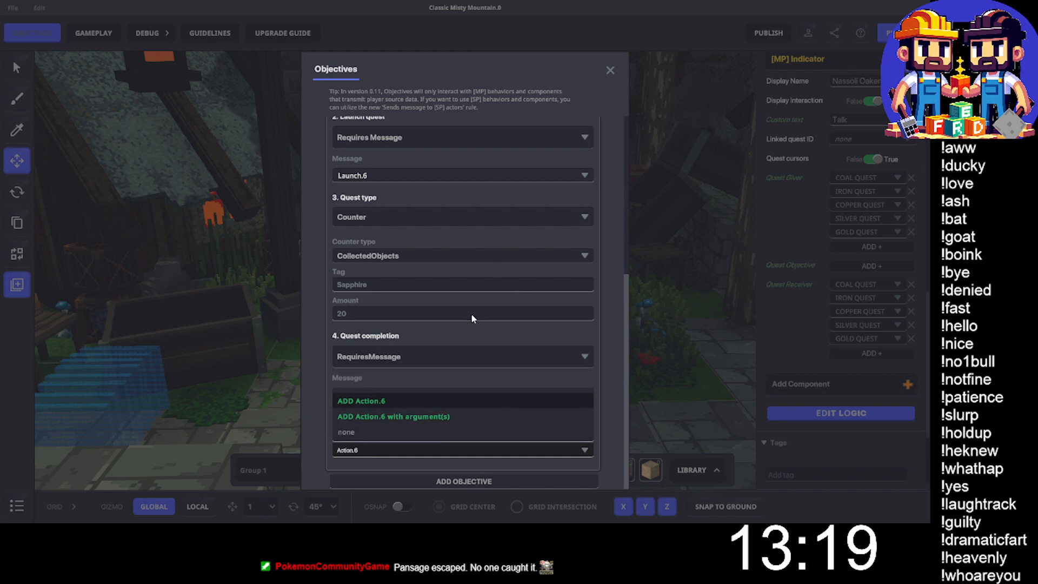
key("Return")
Collapse the Sapphire Quest, then add a new objective below it named Ruby Quest.
scroll(374, 236, "up", 5)
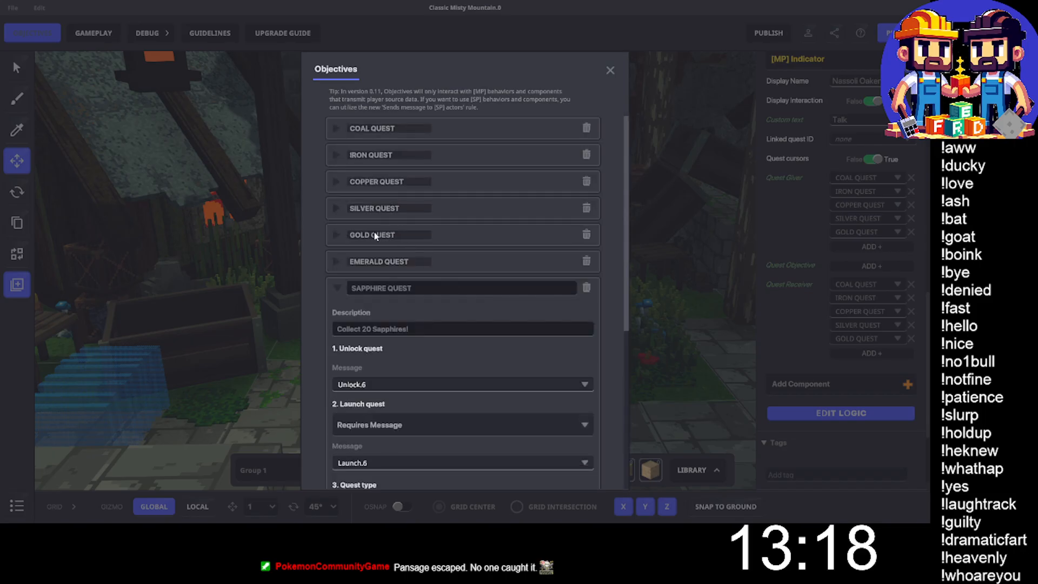
left_click(338, 287)
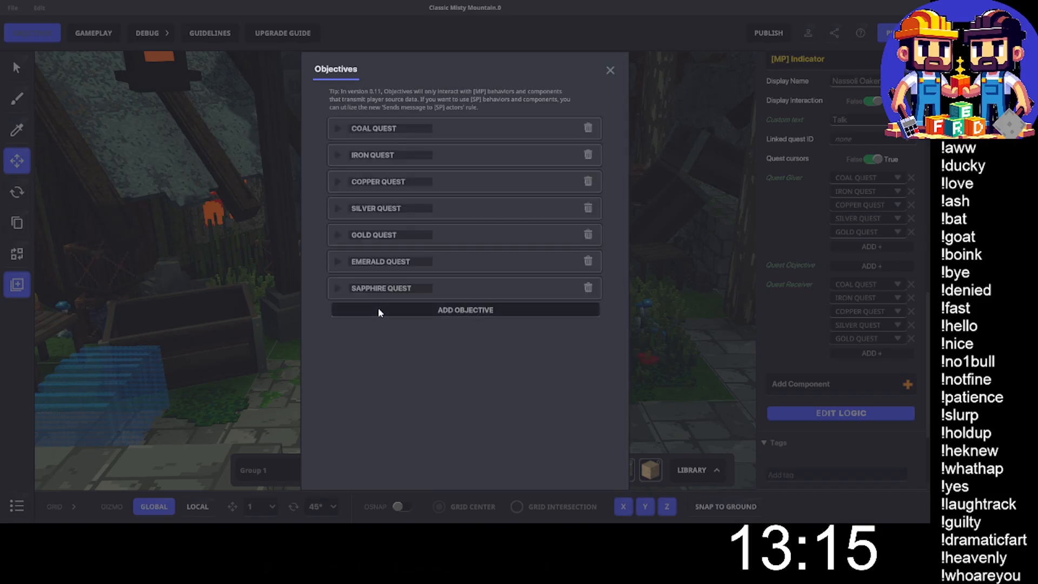
left_click(378, 308)
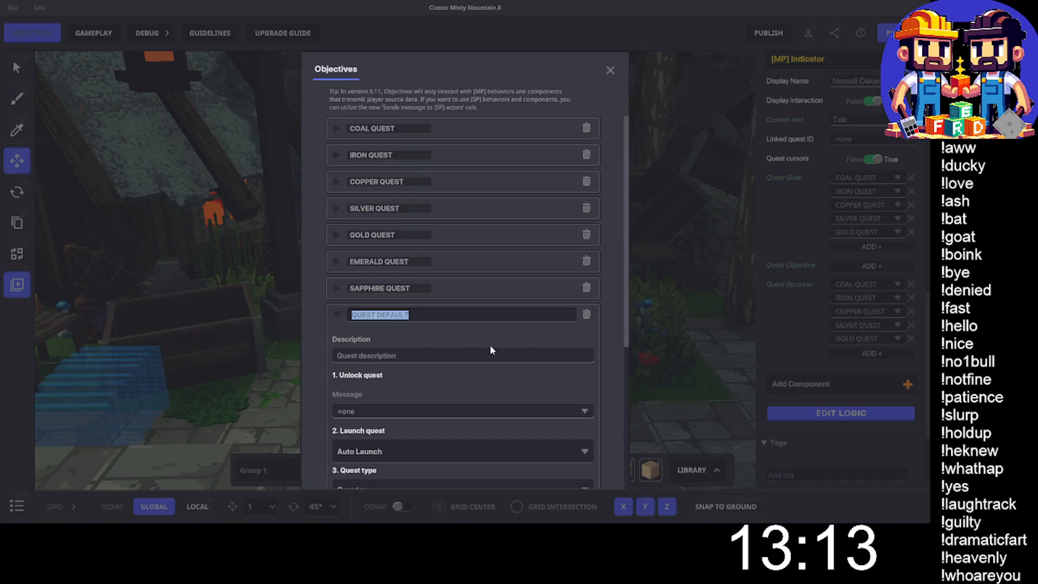
type("Ruby Quest")
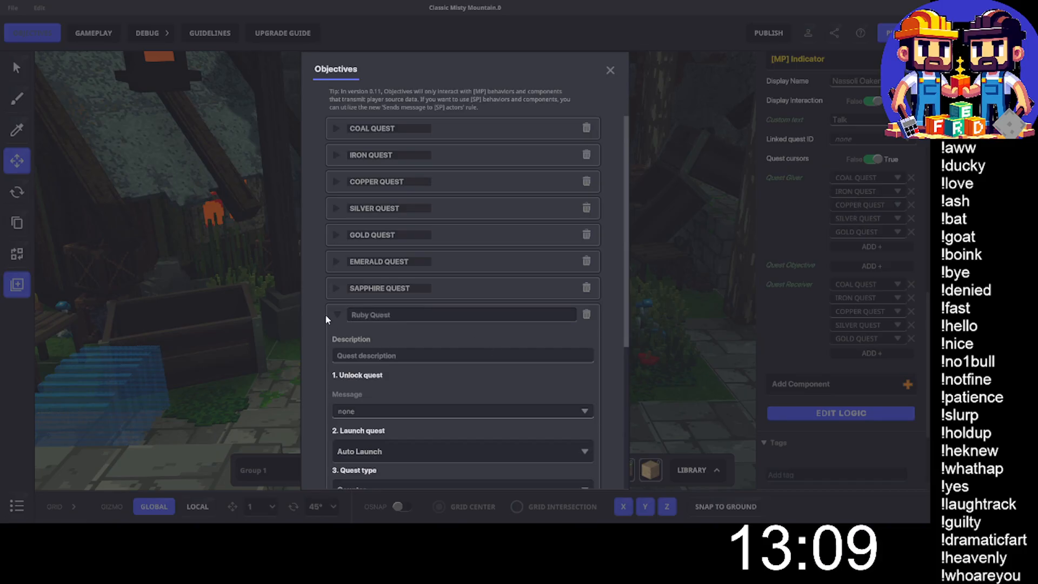
Enter "Collect 20 Rubies!" as the Ruby Quest's description.
left_click(374, 355)
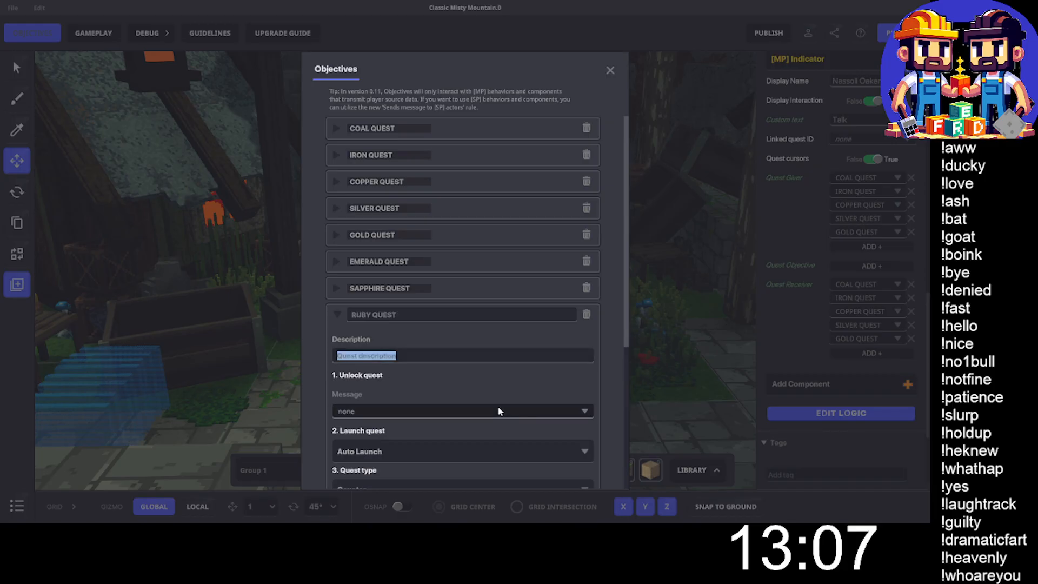
type("Coll")
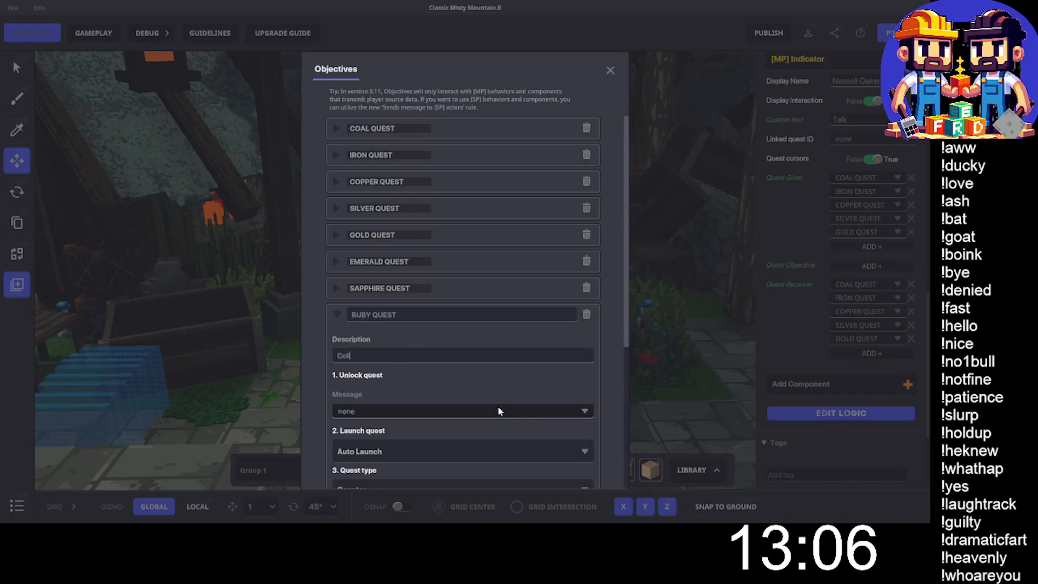
type("ect 20")
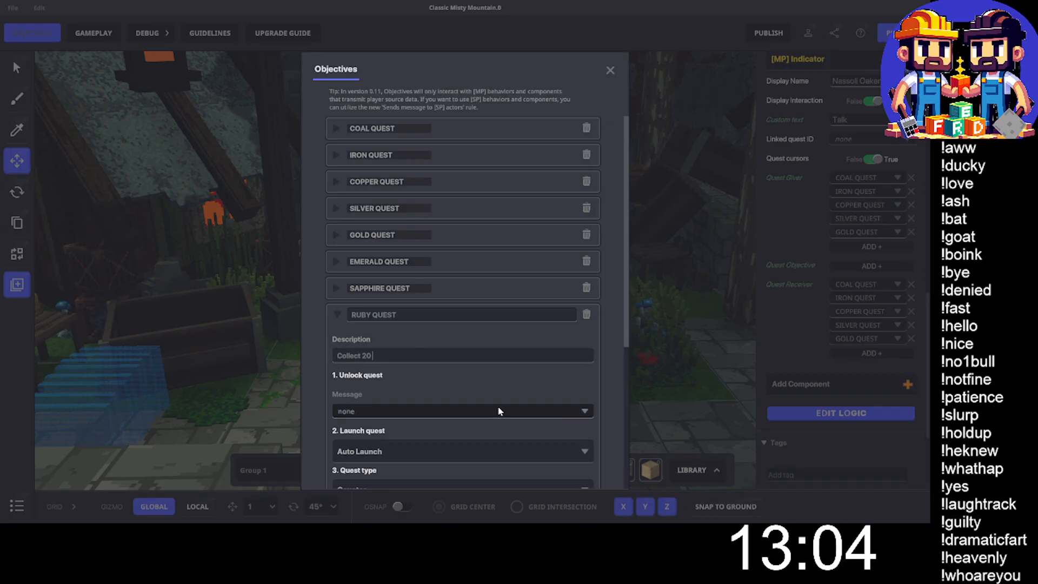
type(" Rubies")
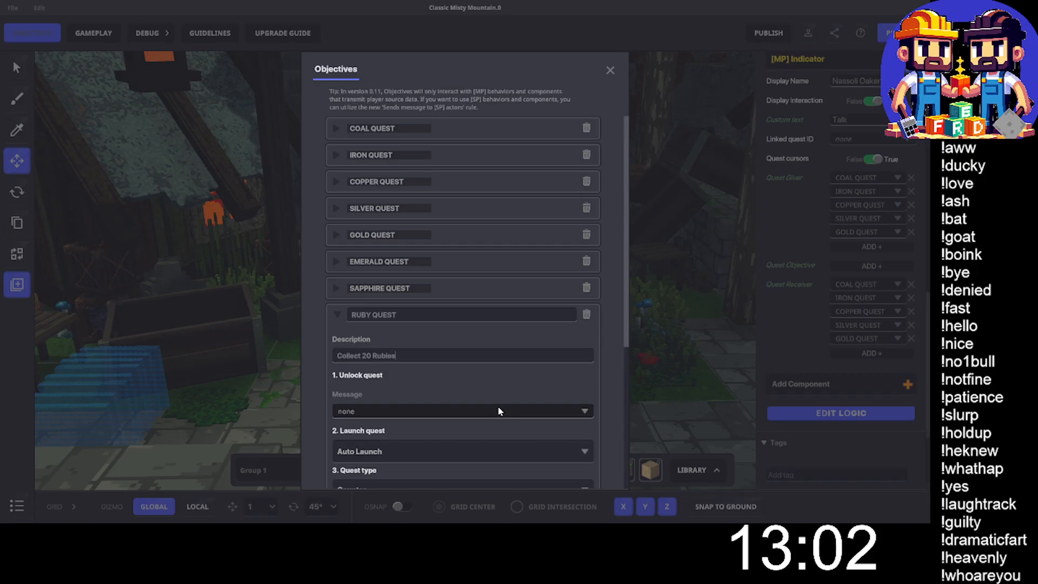
type("!")
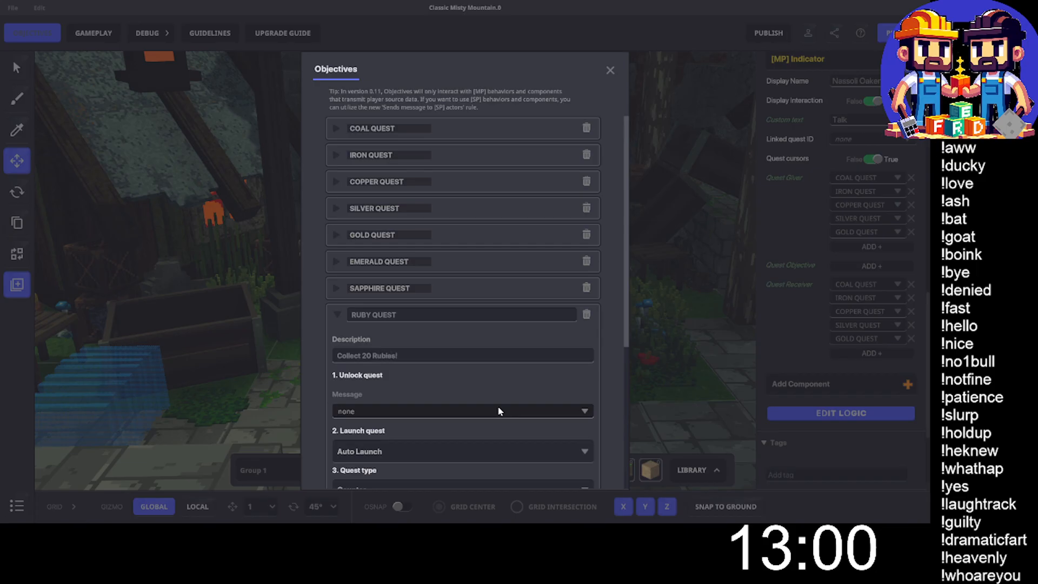
Create the new message Unlock.7 as the Ruby Quest's unlock message.
scroll(535, 398, "down", 3)
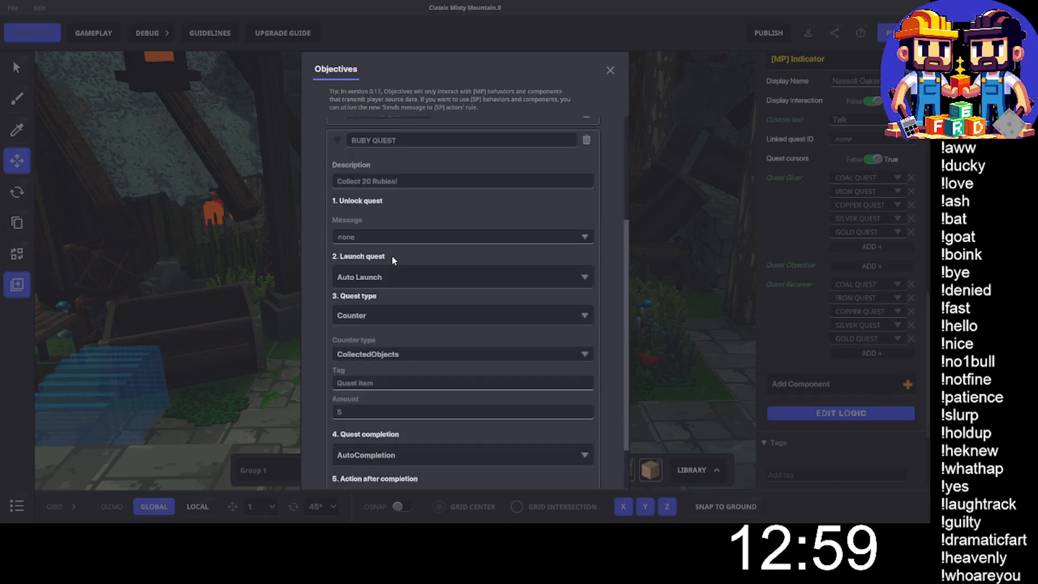
left_click(356, 238)
type("Un")
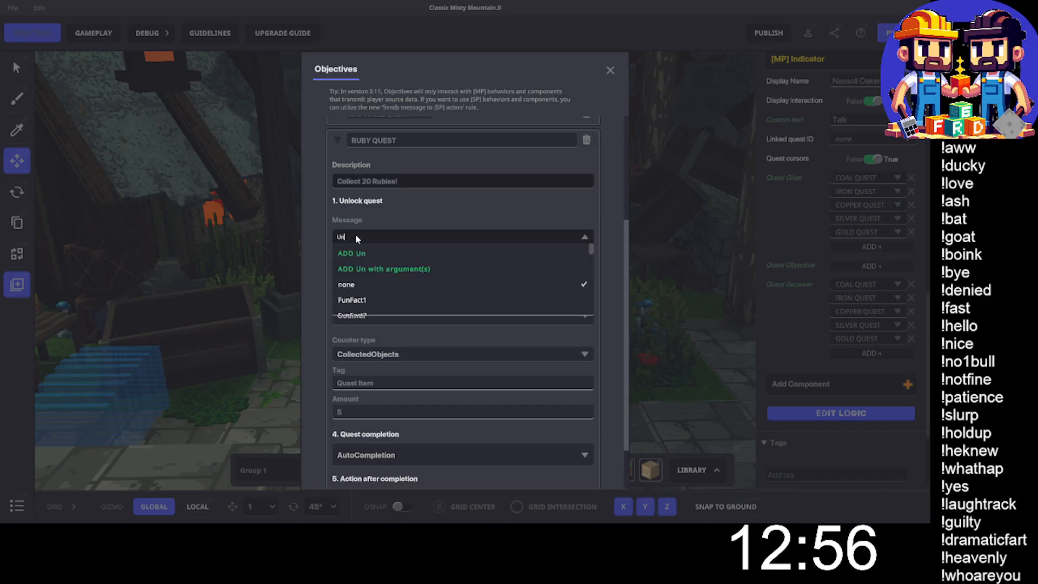
type("lock.7")
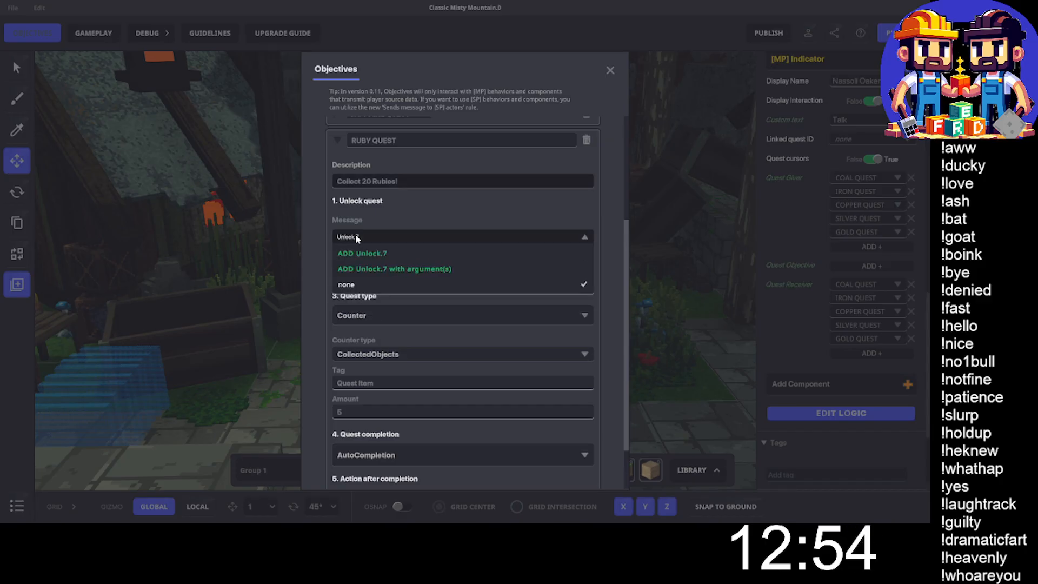
left_click(411, 253)
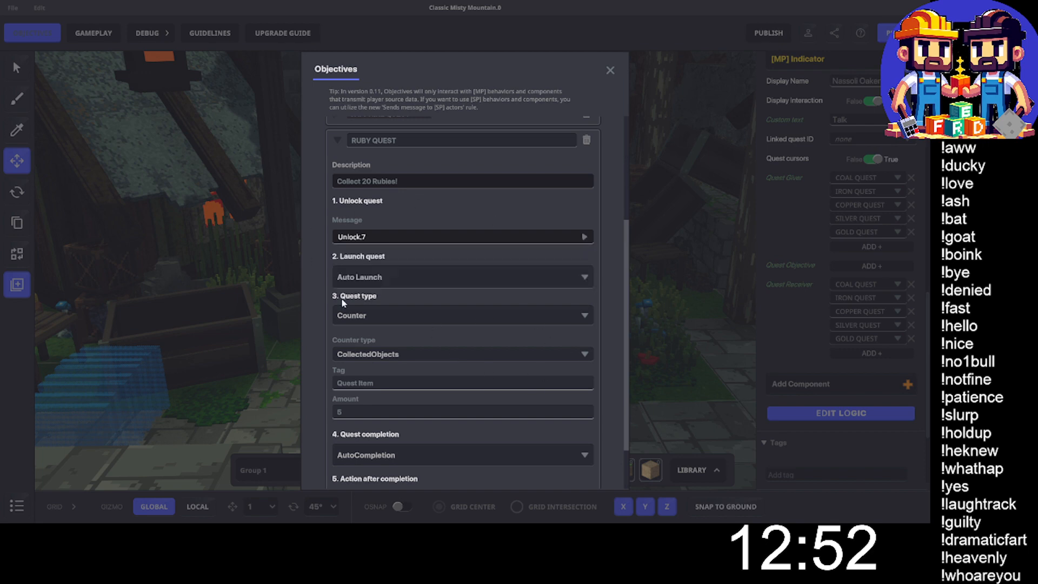
Make the Ruby Quest's launch require a message and create the new message Launch.7 for it.
left_click(365, 276)
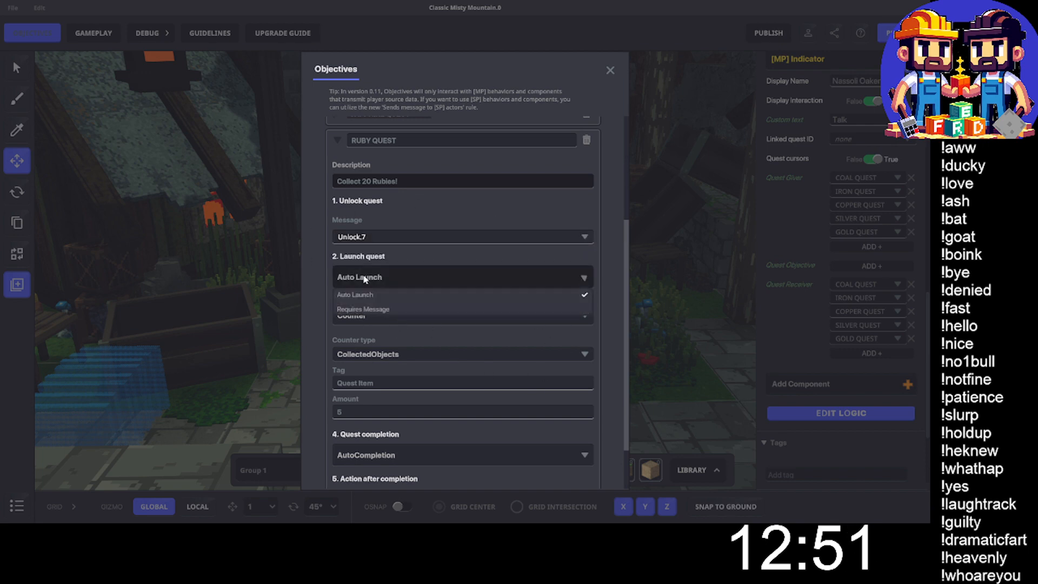
left_click(371, 307)
left_click(371, 314)
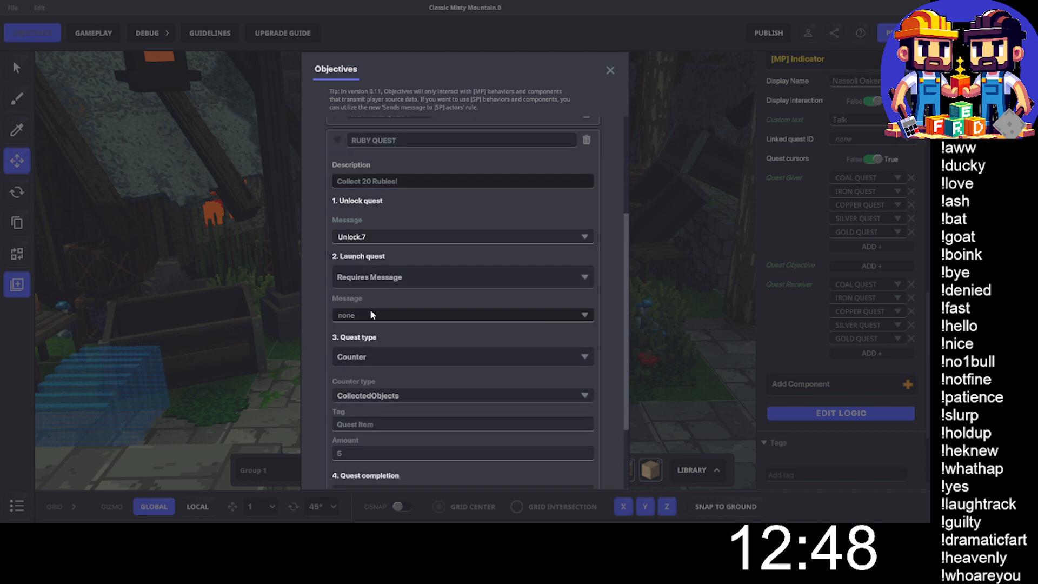
type("Launc")
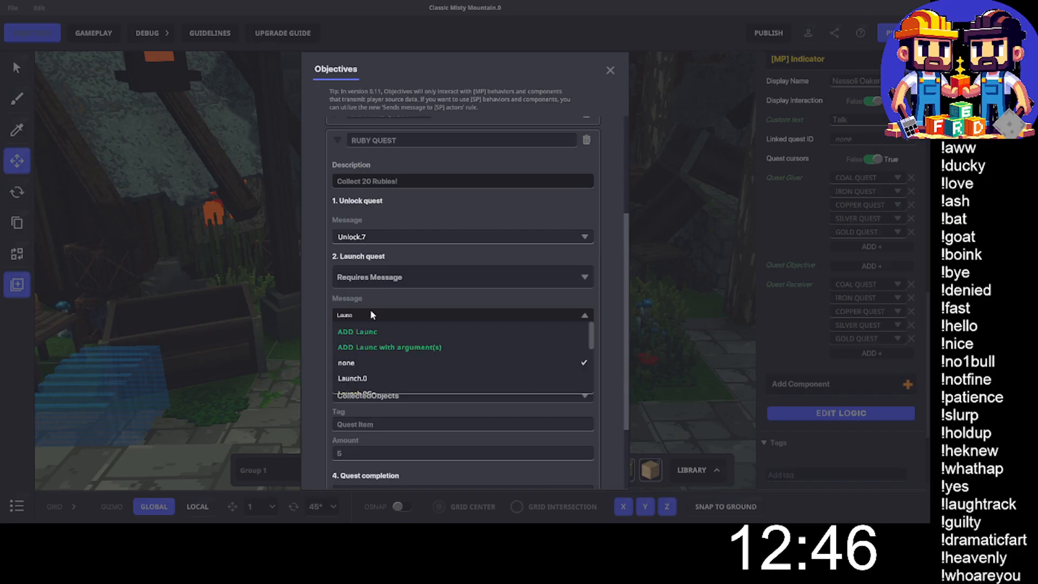
type("h.7")
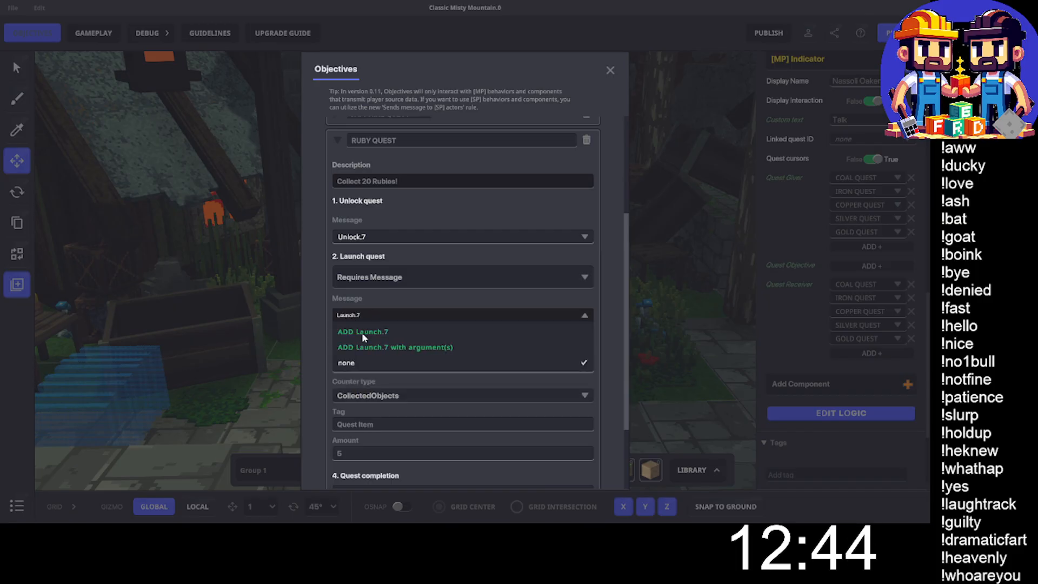
key("Return")
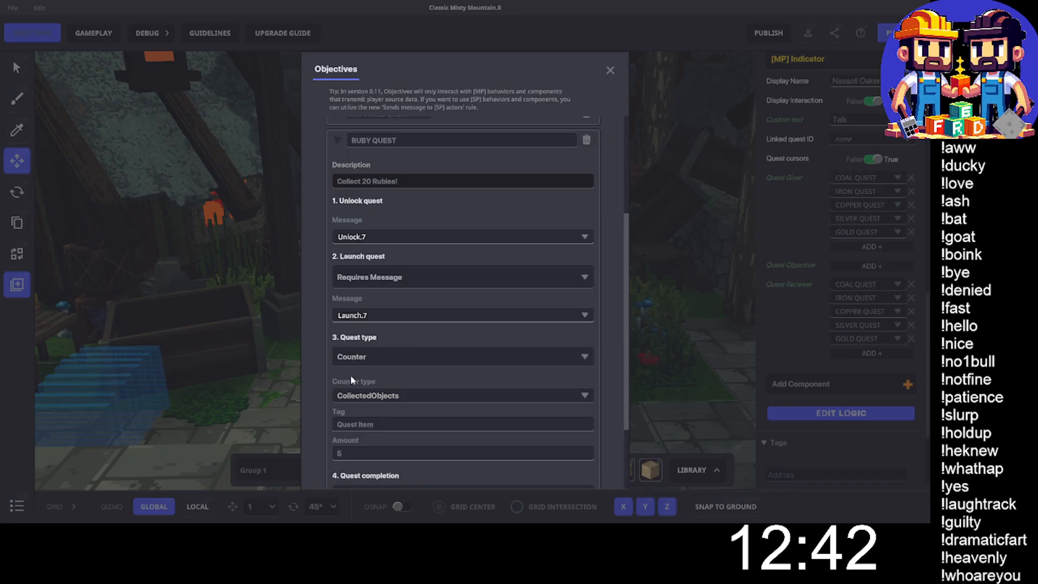
Set the Ruby Quest's counter tag to Ruby and its amount to 20.
left_click(358, 423)
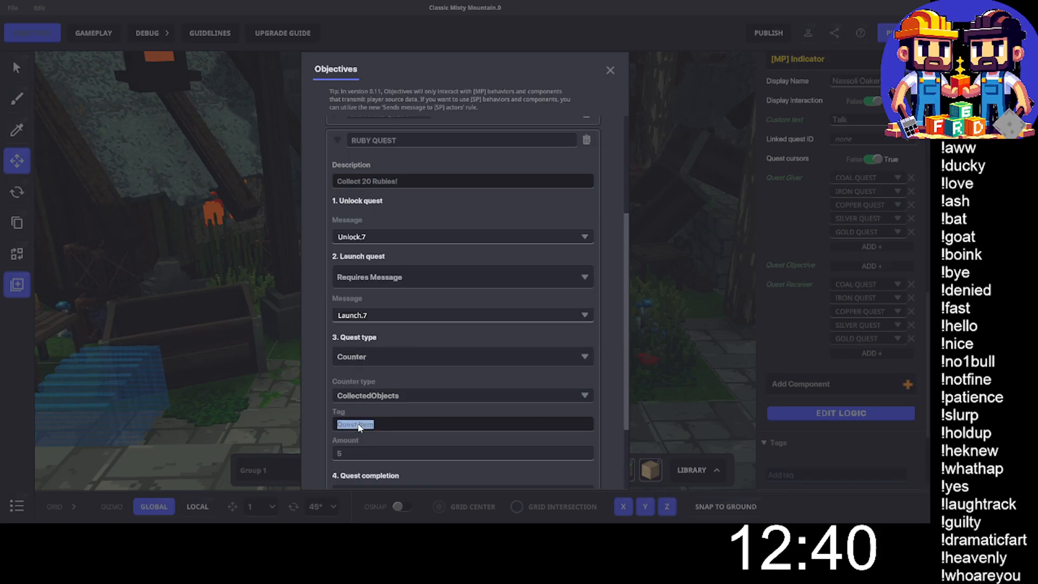
type("Ruby")
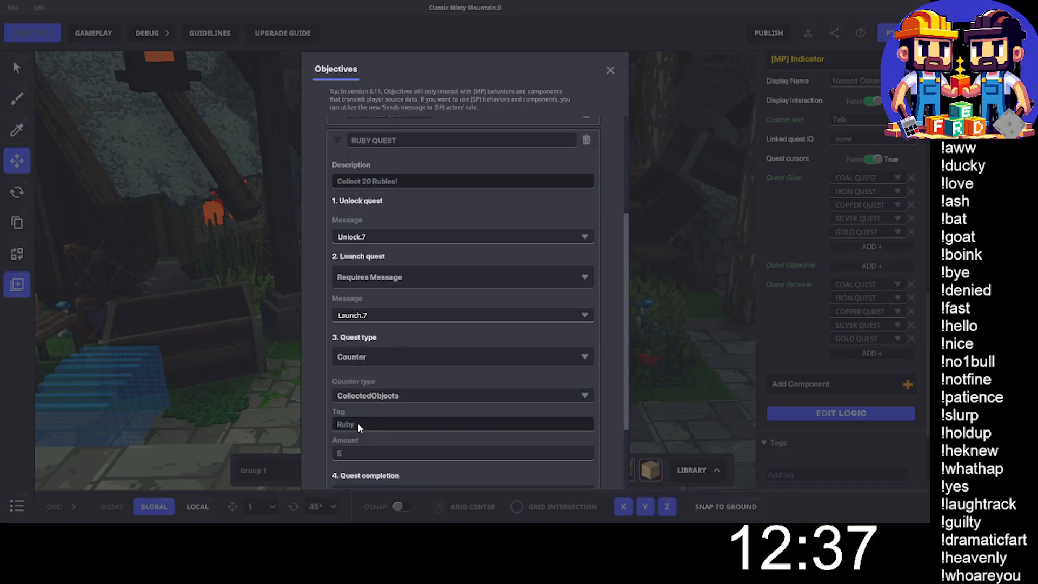
left_click(363, 454)
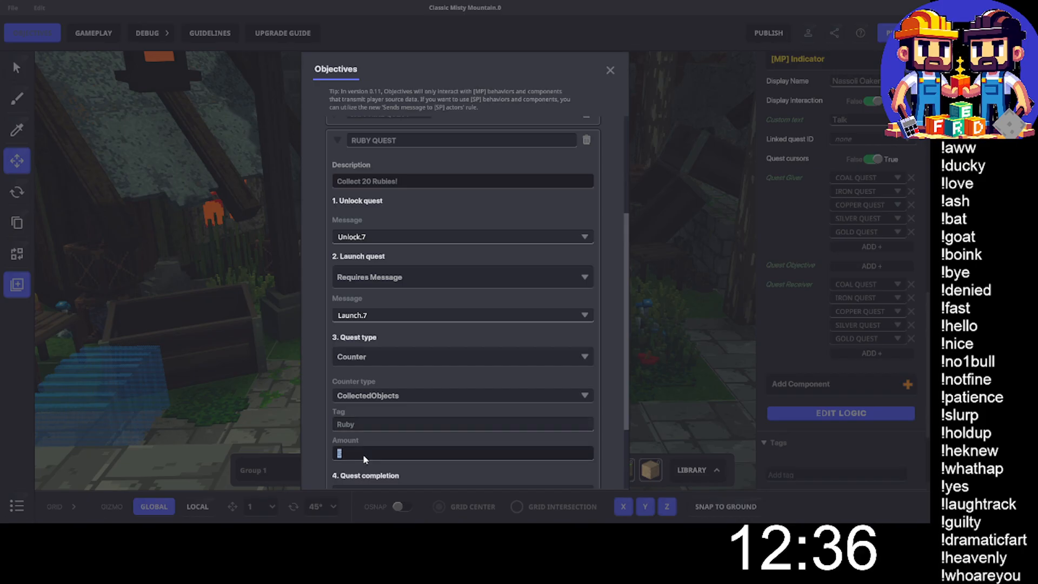
type("20")
Make the Ruby Quest's completion require a message and create the new message Completion.7 for it.
scroll(443, 256, "down", 2)
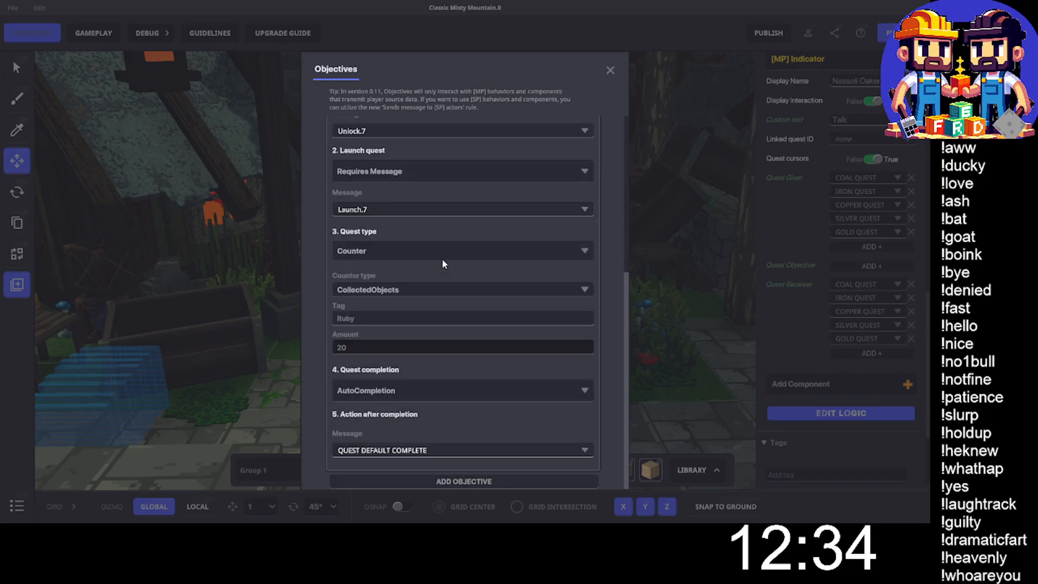
left_click(364, 395)
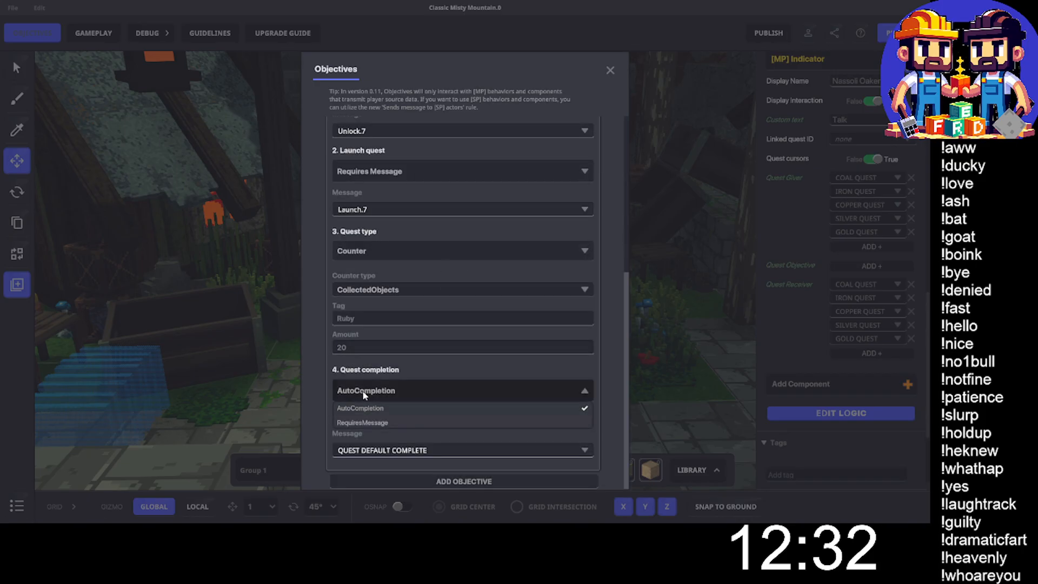
left_click(367, 427)
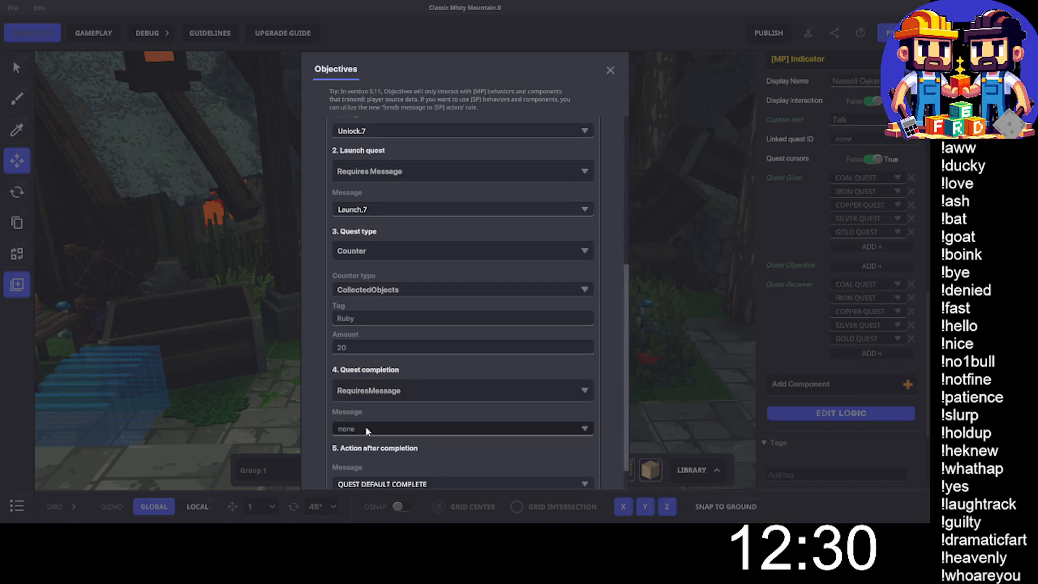
left_click(366, 429)
type("Comp")
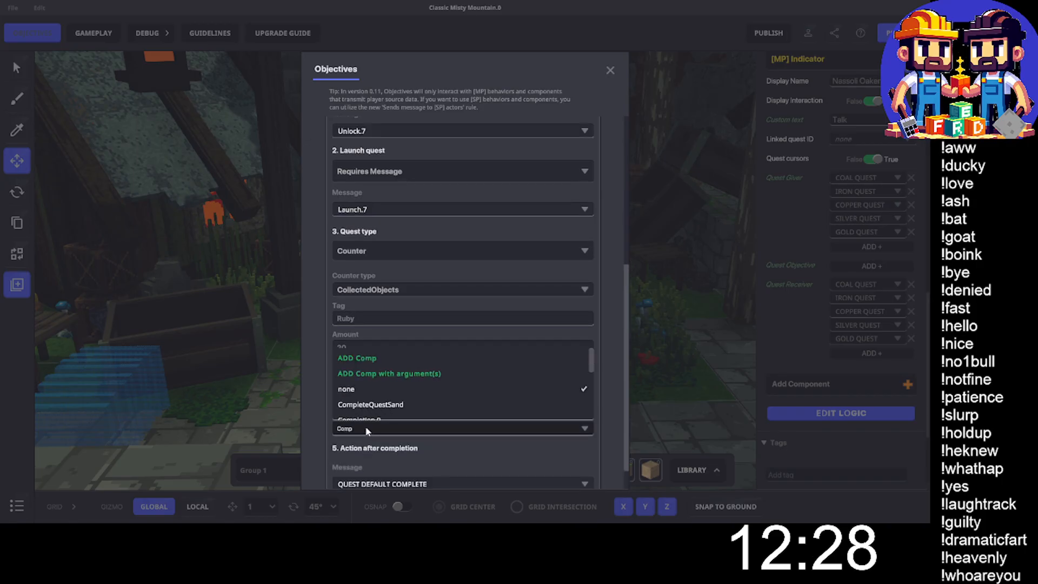
type("letion.7")
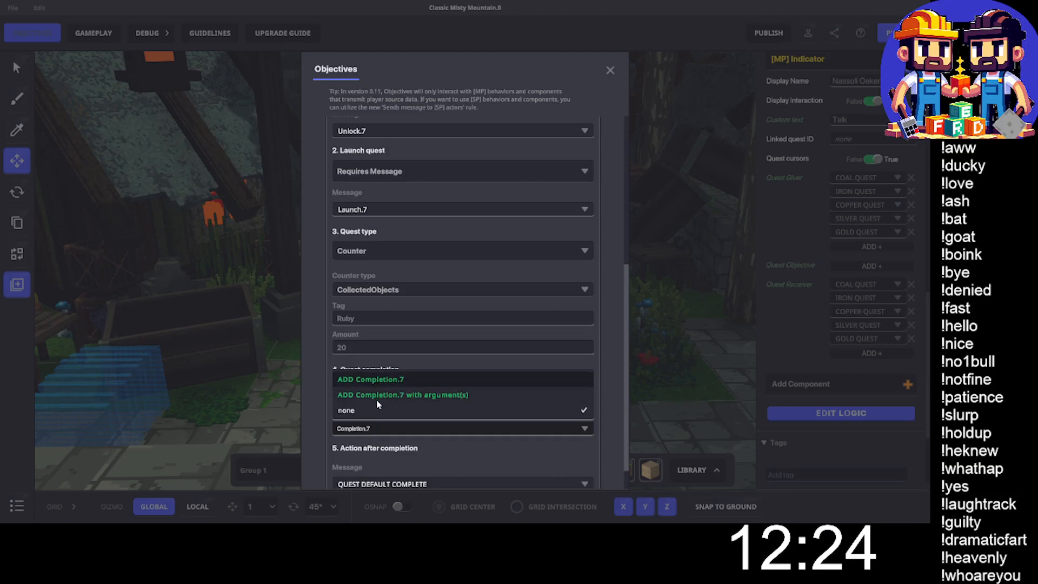
key("Return")
Create the new message Action.7 as the Ruby Quest's action after completion, then collapse the quest and close the objectives.
scroll(377, 397, "down", 1)
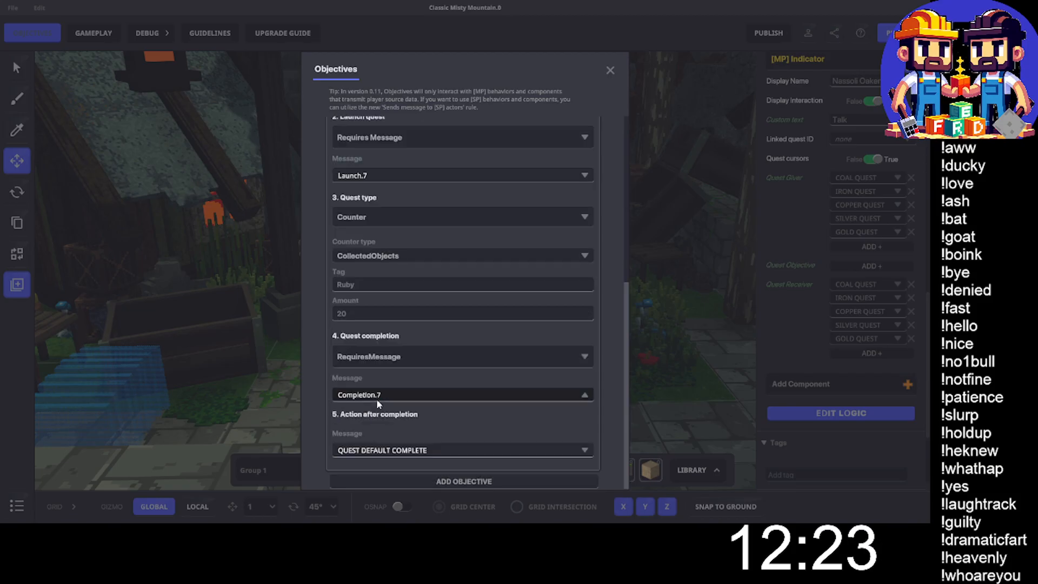
left_click(372, 450)
type("Actio")
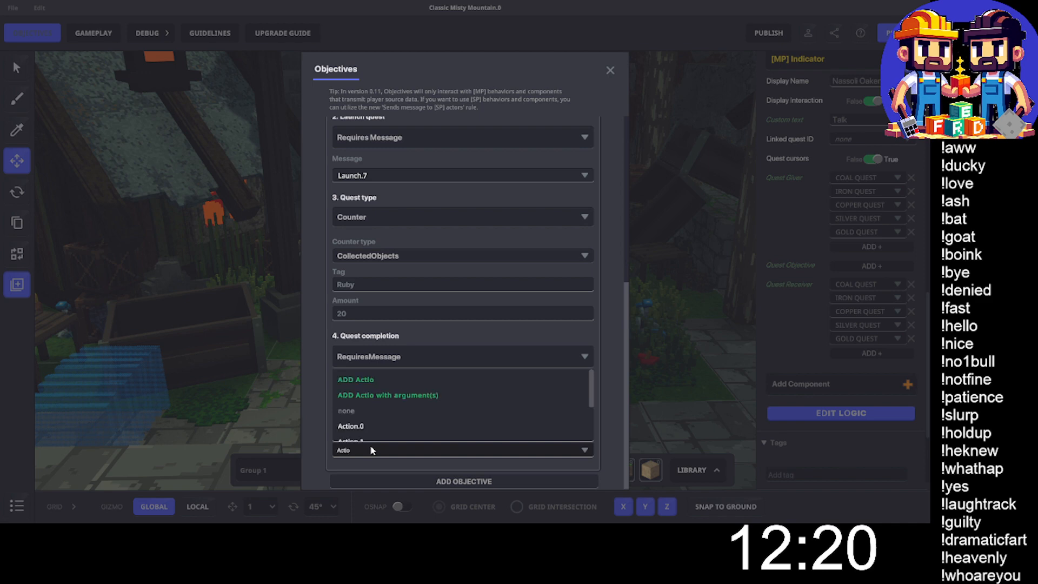
type("n.7")
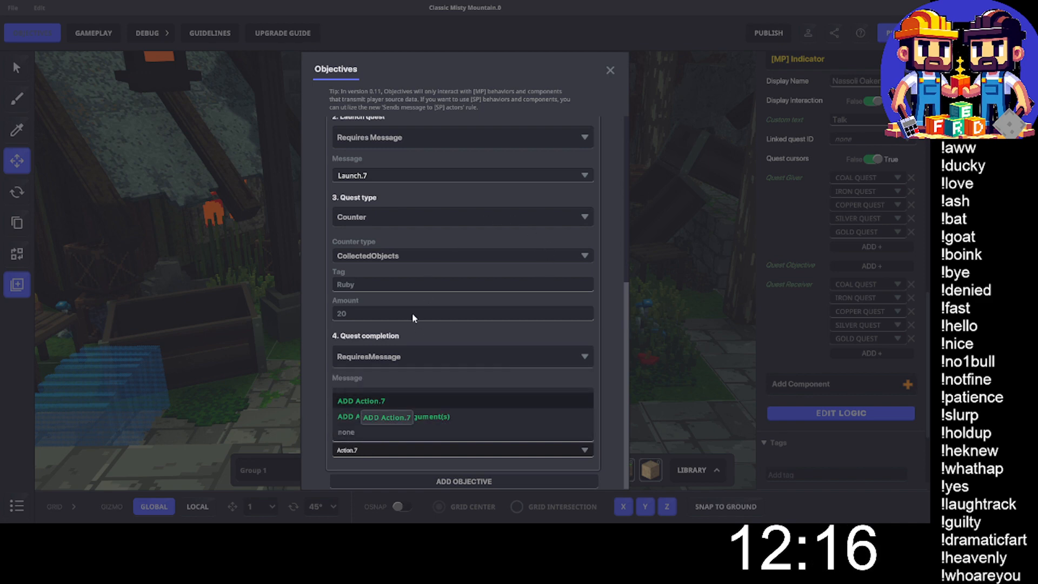
left_click(401, 401)
scroll(433, 260, "up", 5)
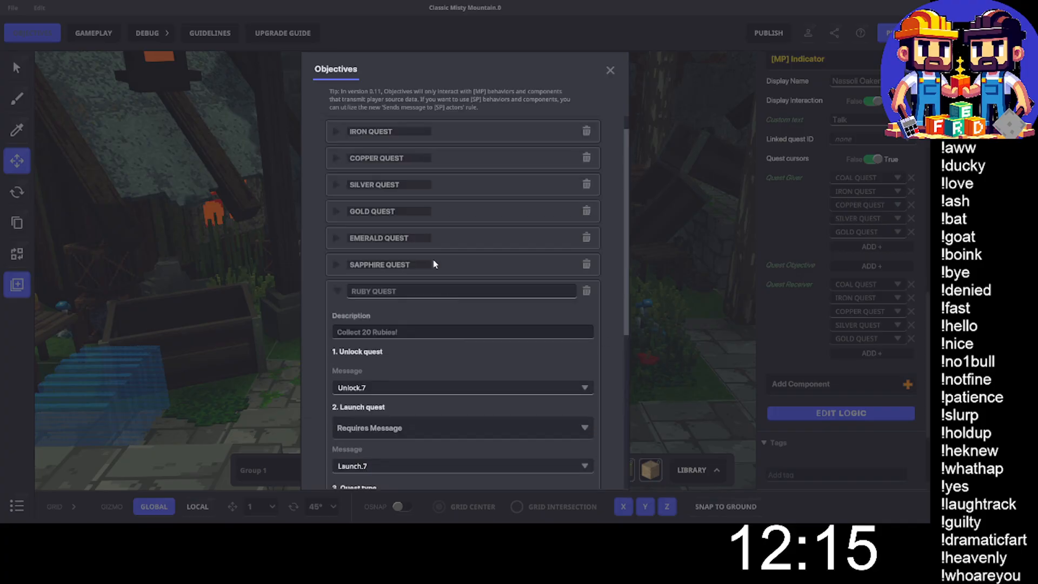
left_click(335, 289)
left_click(611, 71)
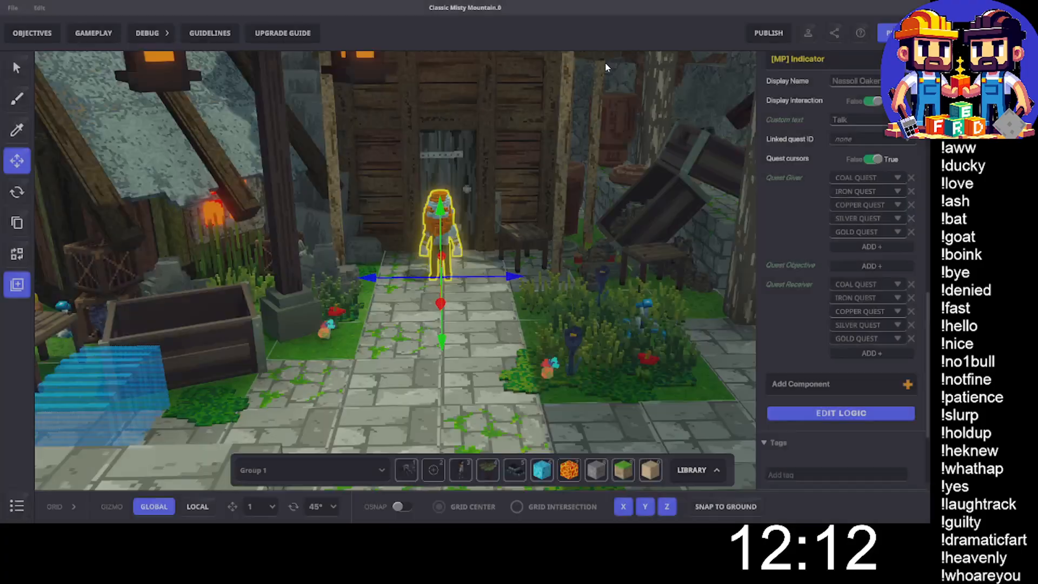
scroll(523, 264, "up", 5)
scroll(522, 262, "up", 10)
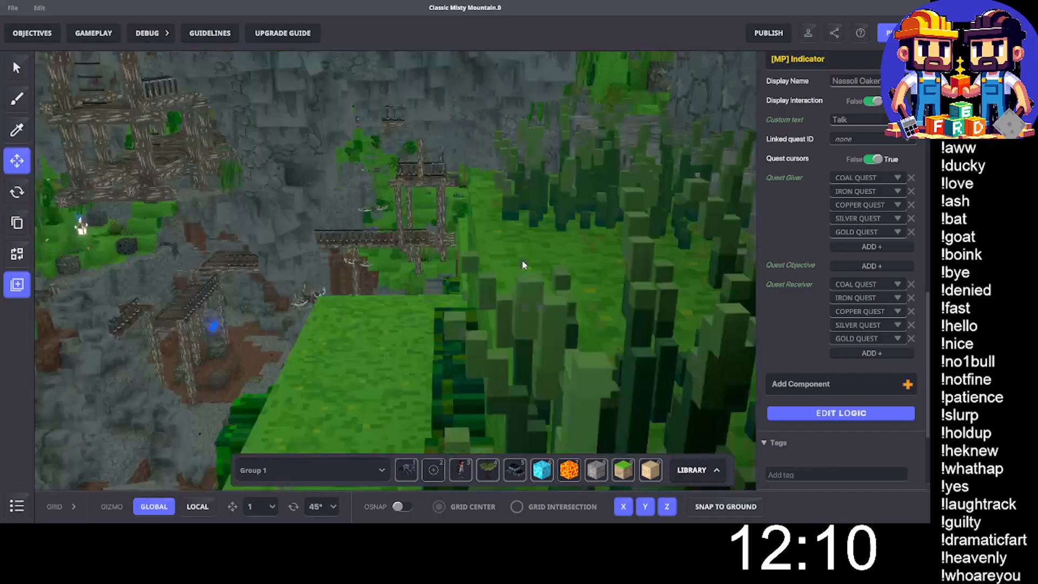
scroll(519, 244, "up", 10)
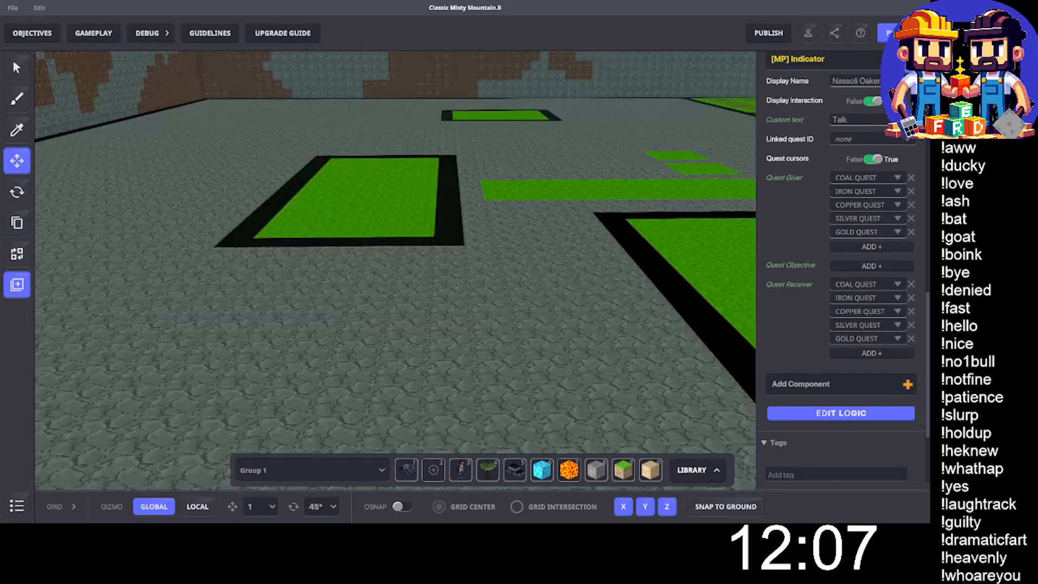
right_click_drag(492, 280, 503, 299)
left_click(511, 300)
scroll(796, 307, "down", 10)
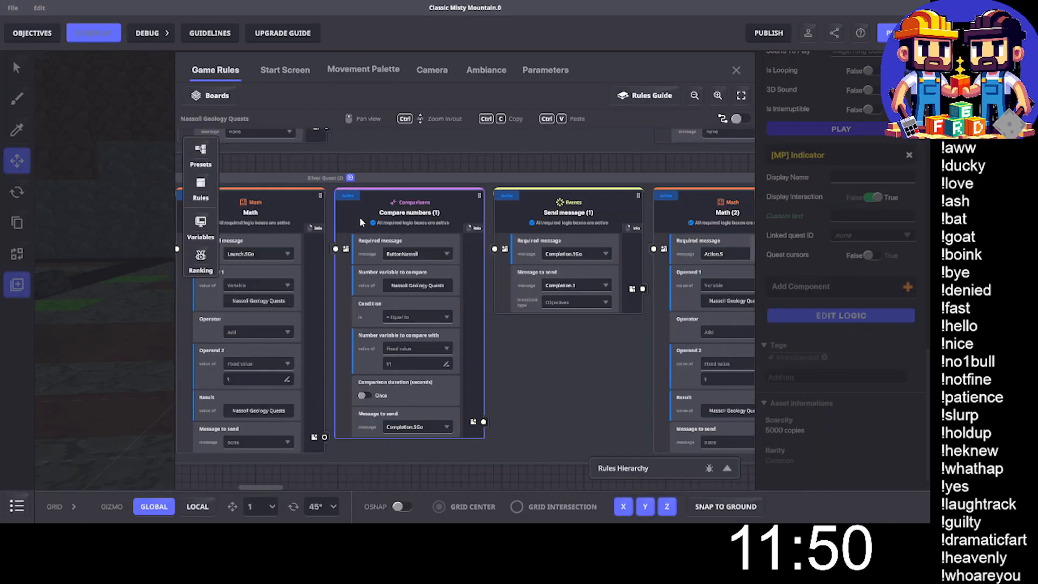
Expand the game rules board to full screen and rename the Silver Quest (1) ruleset as Gold Quest (1).
left_click(742, 97)
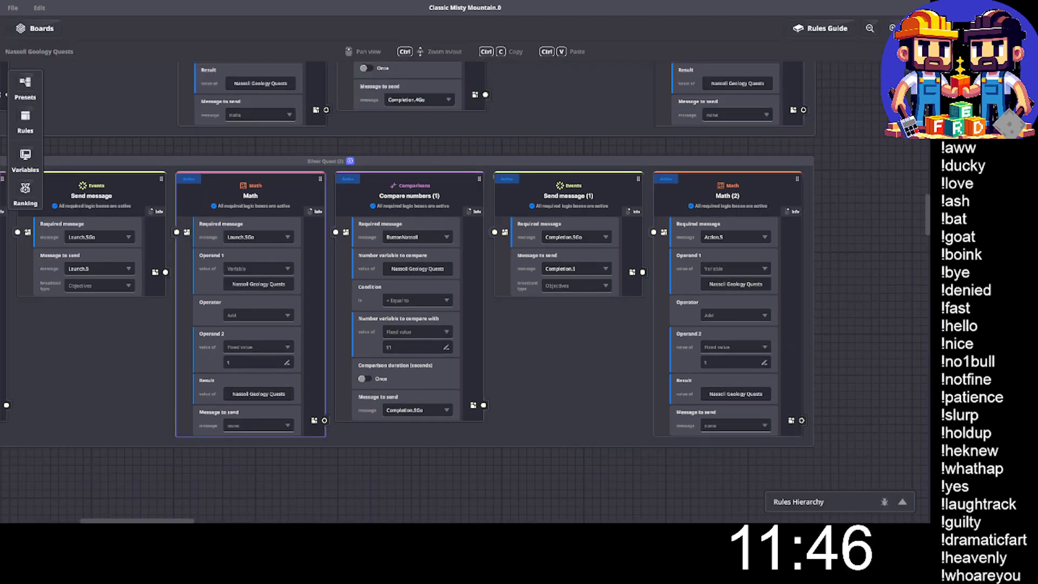
middle_click_drag(273, 255, 553, 278)
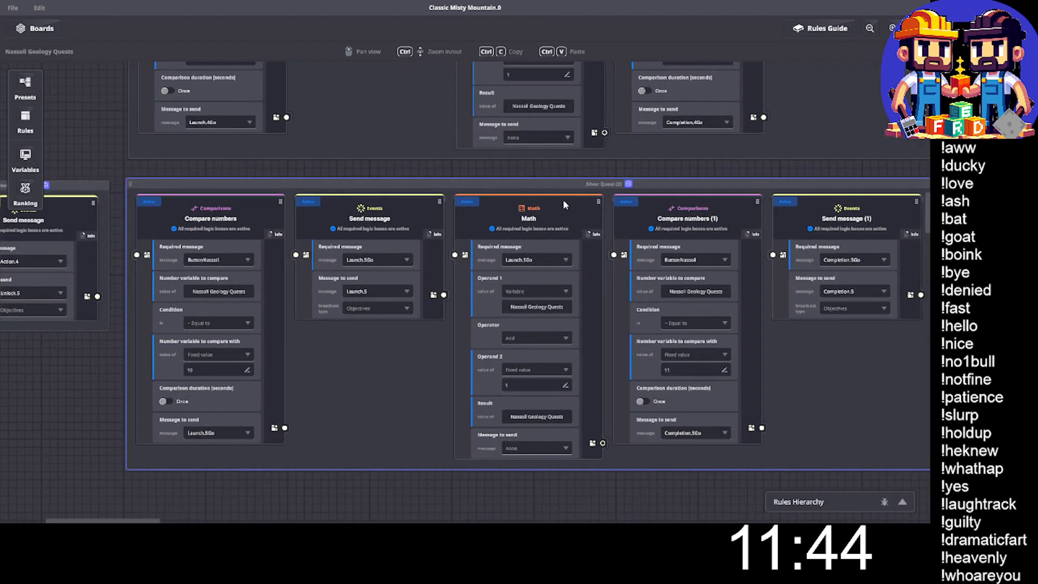
scroll(591, 199, "up", 6)
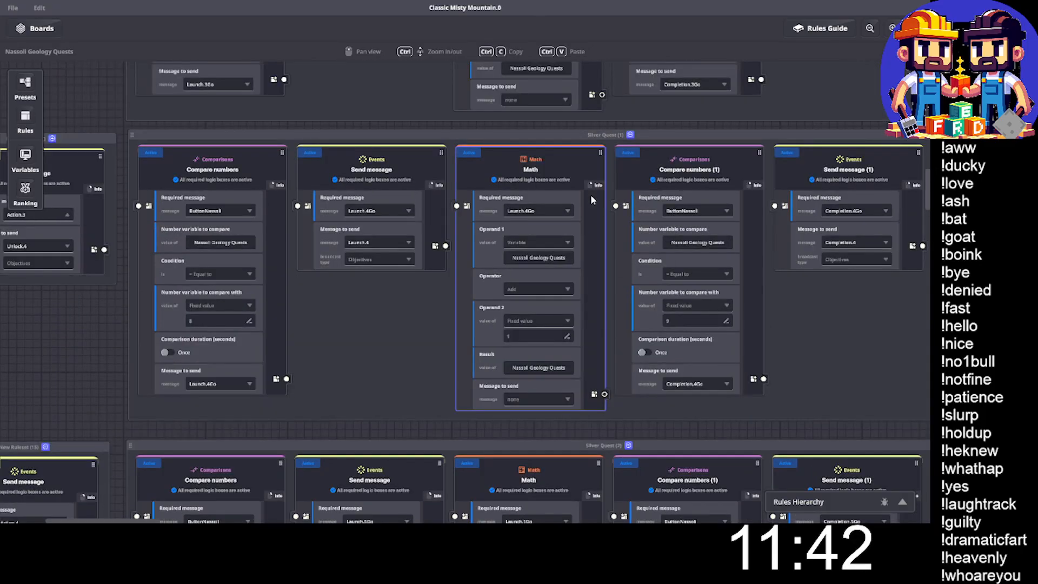
scroll(591, 199, "up", 2)
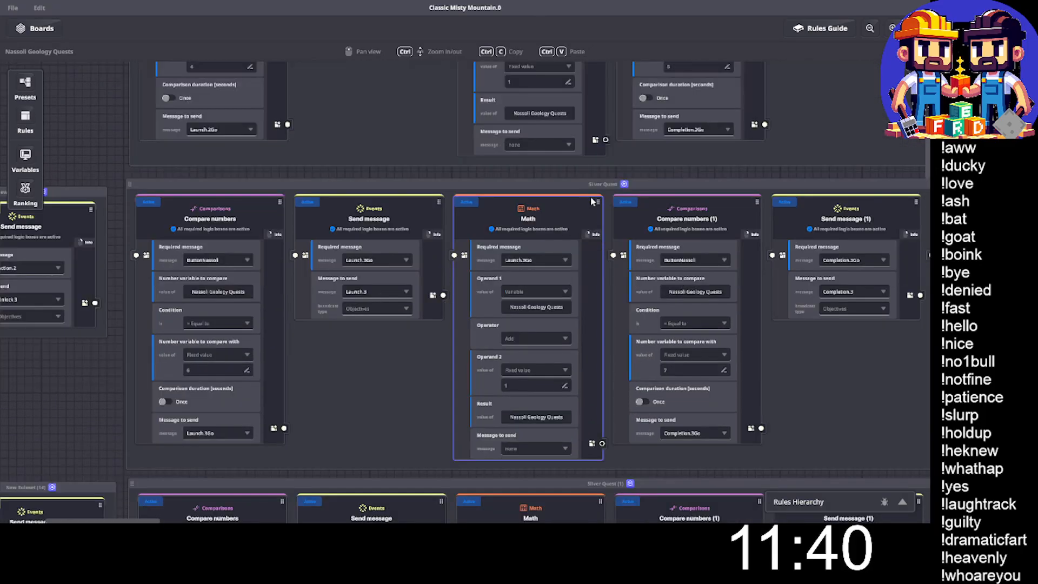
scroll(607, 245, "down", 2)
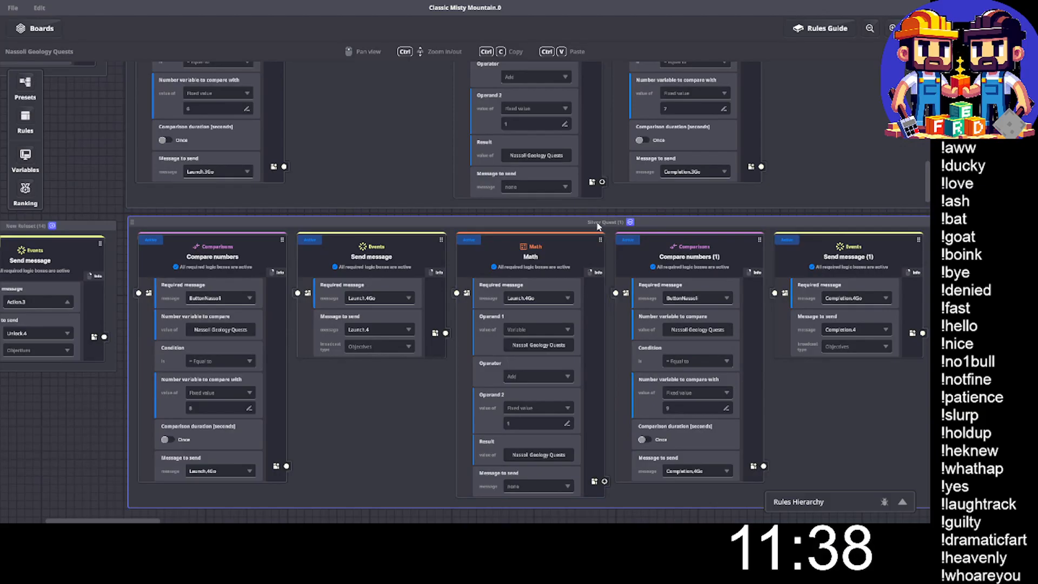
double_click(598, 222)
double_click(597, 222)
type("Gold")
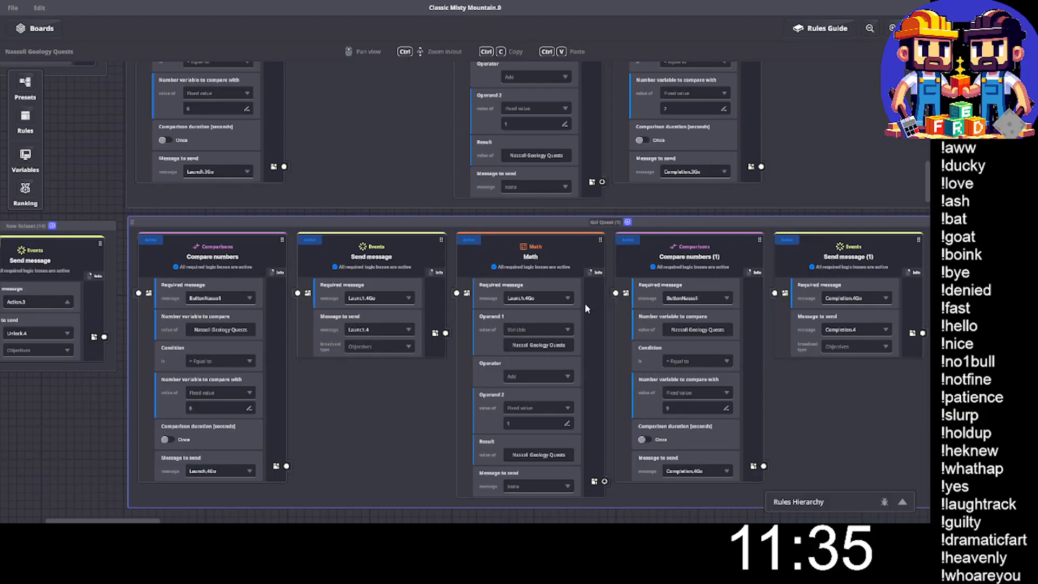
key("Return")
Rename the Silver Quest (2) ruleset as Emerald Quest (2).
scroll(630, 295, "down", 3)
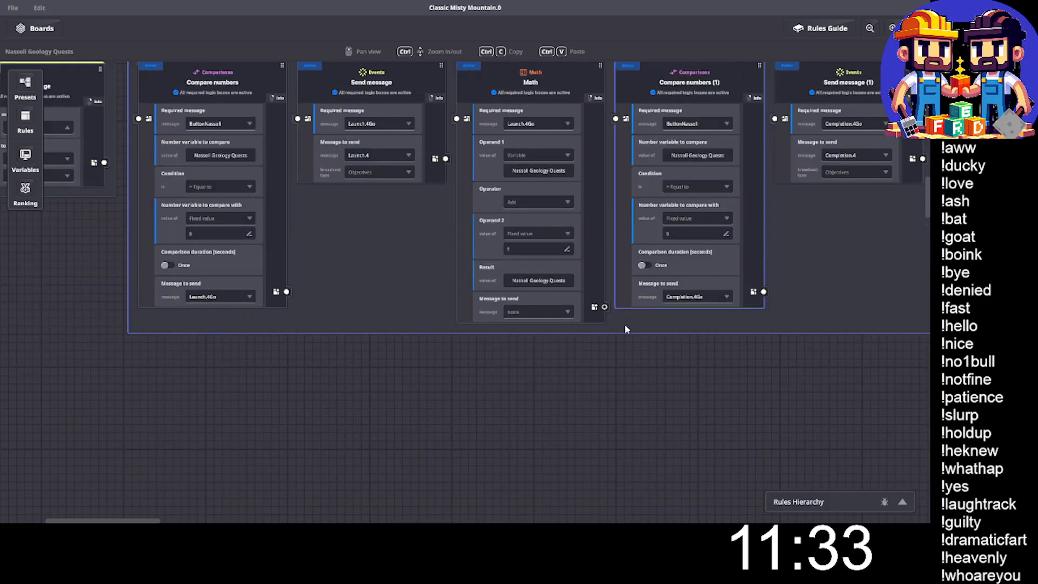
scroll(624, 329, "down", 2)
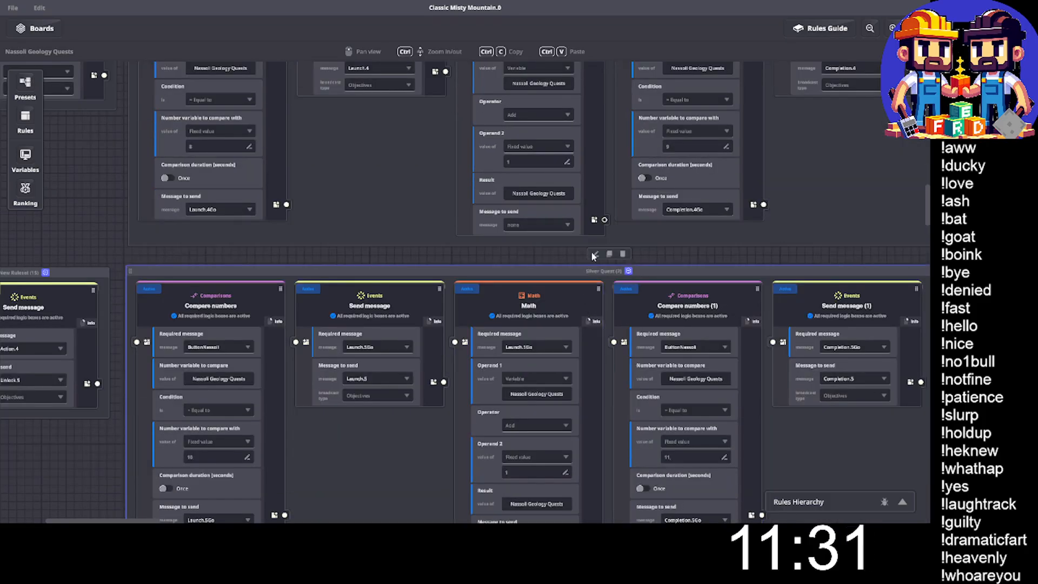
double_click(603, 270)
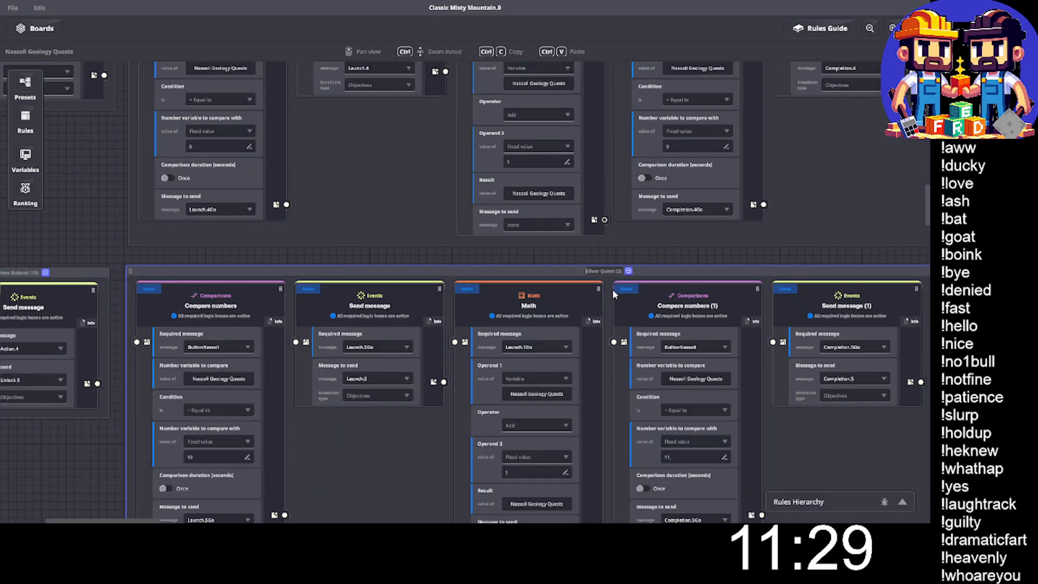
key("Delete")
key("Delete")
key("Delete")
key("Delete")
key("Delete")
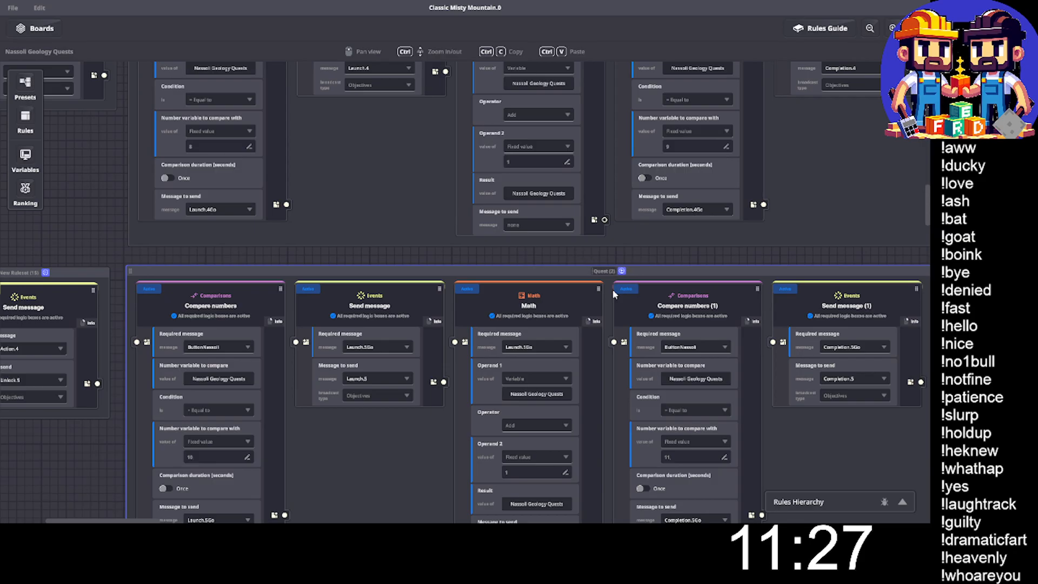
type("E merald")
key("Return")
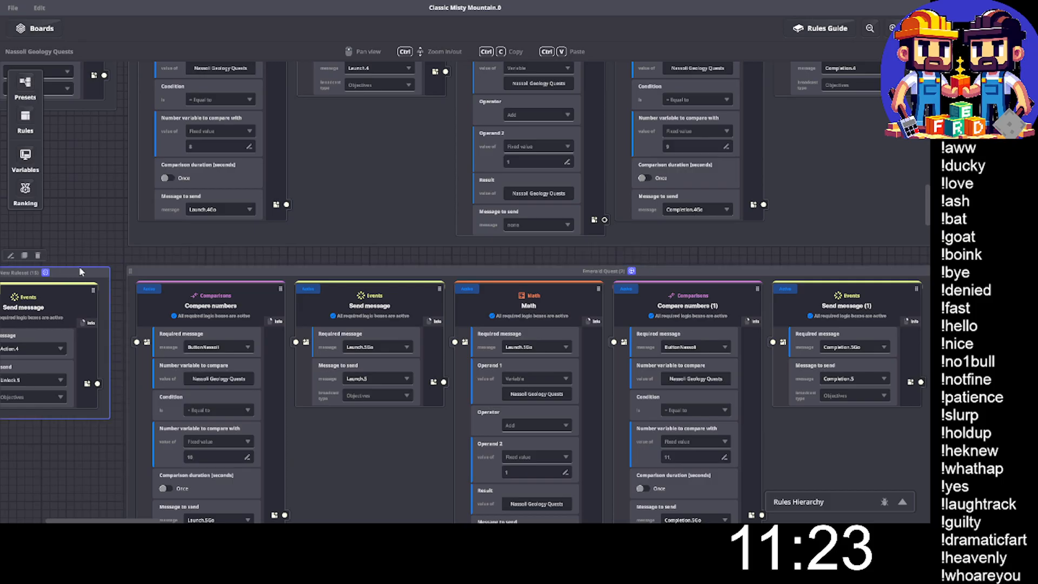
Duplicate the ruleset that sends Unlock.5 and place the copy in the empty area below the original.
left_click(24, 255)
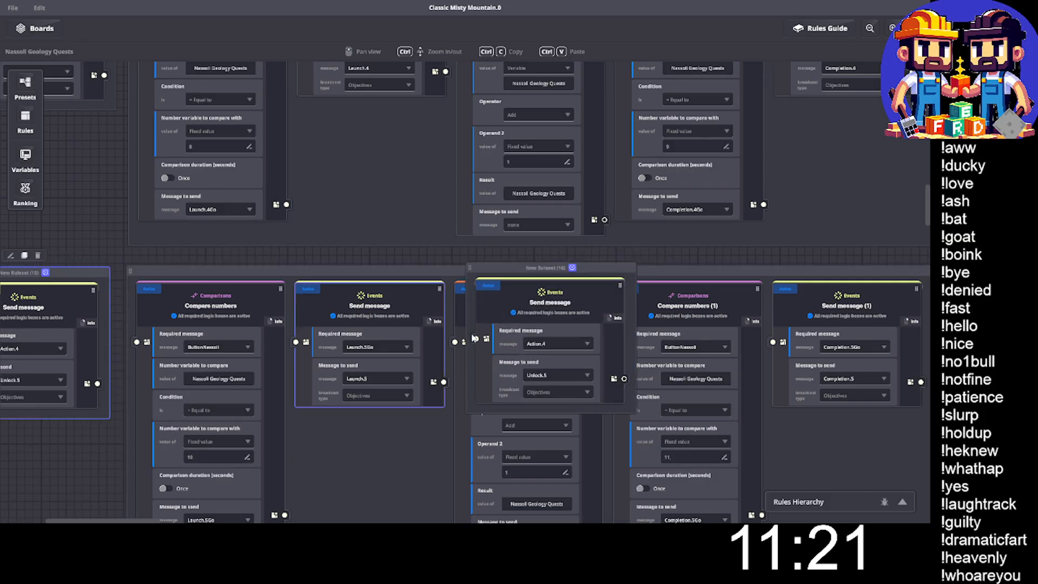
left_click_drag(503, 270, 366, 382)
scroll(290, 341, "down", 3)
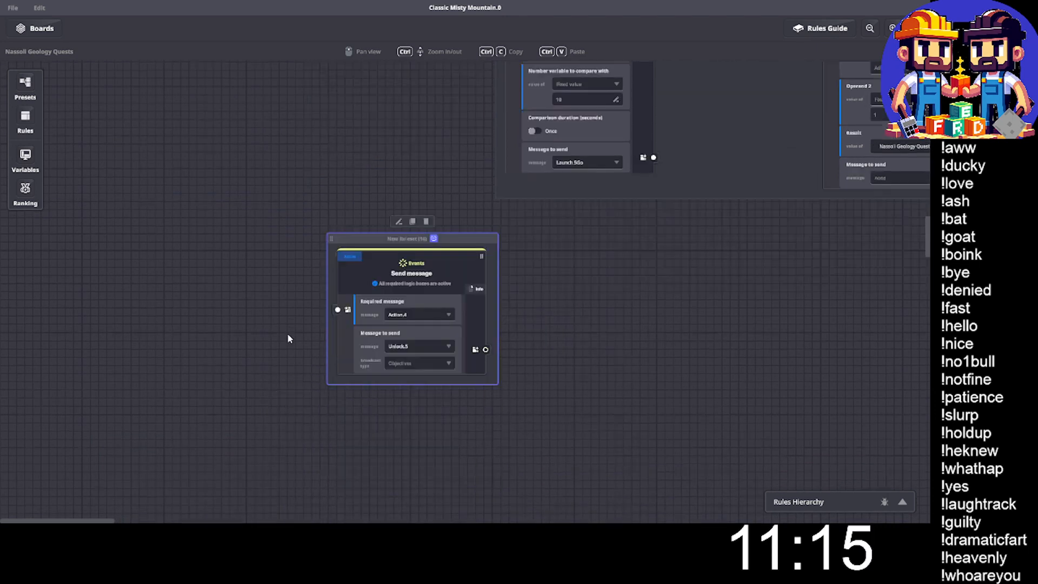
Set the duplicated Send message rule's required message to Action.5 and its message to send to Unlock.6.
left_click(411, 285)
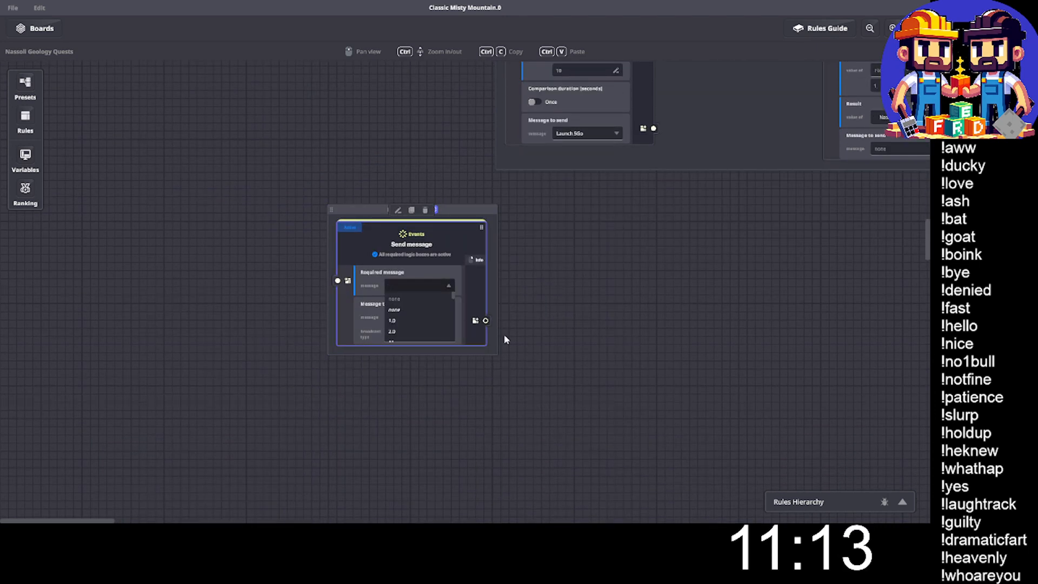
type("Action.5")
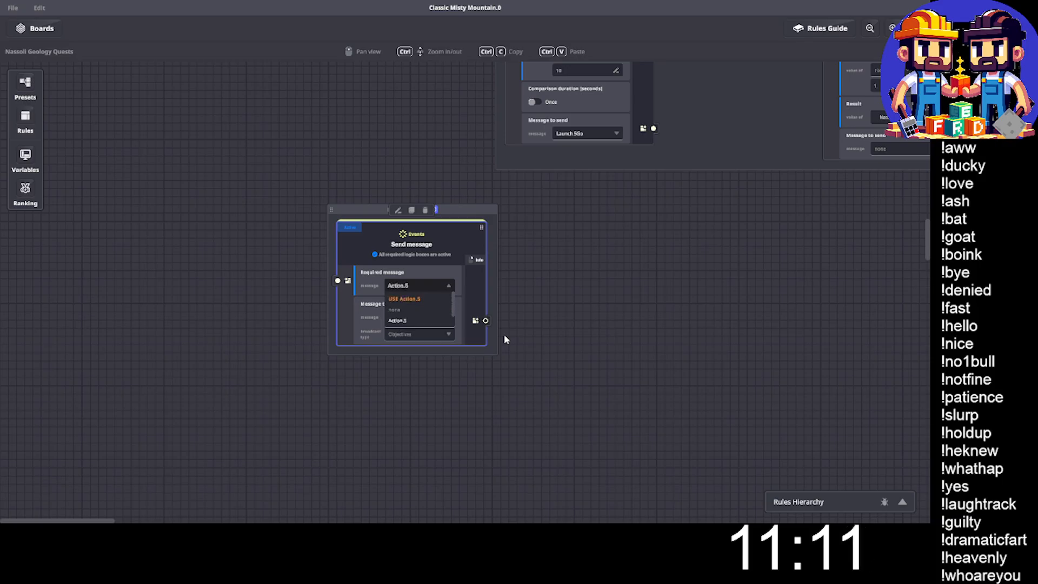
left_click(403, 300)
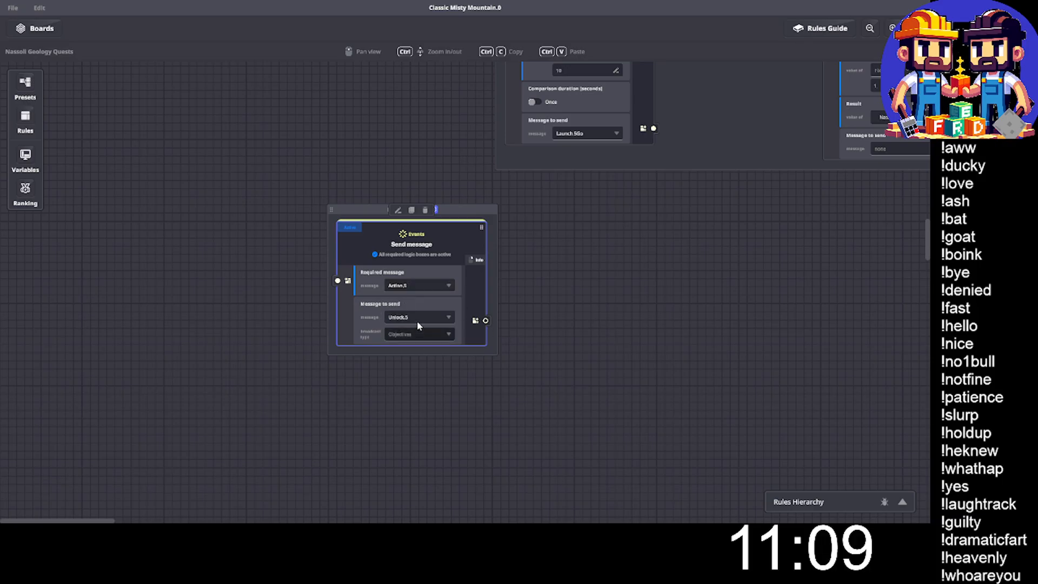
left_click(417, 320)
type("Un")
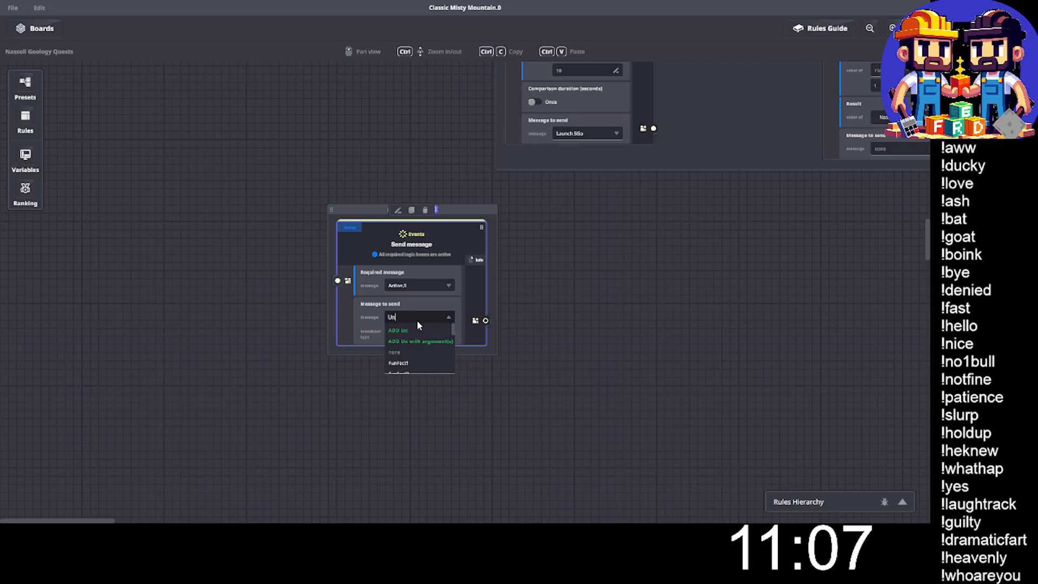
type("lock.6")
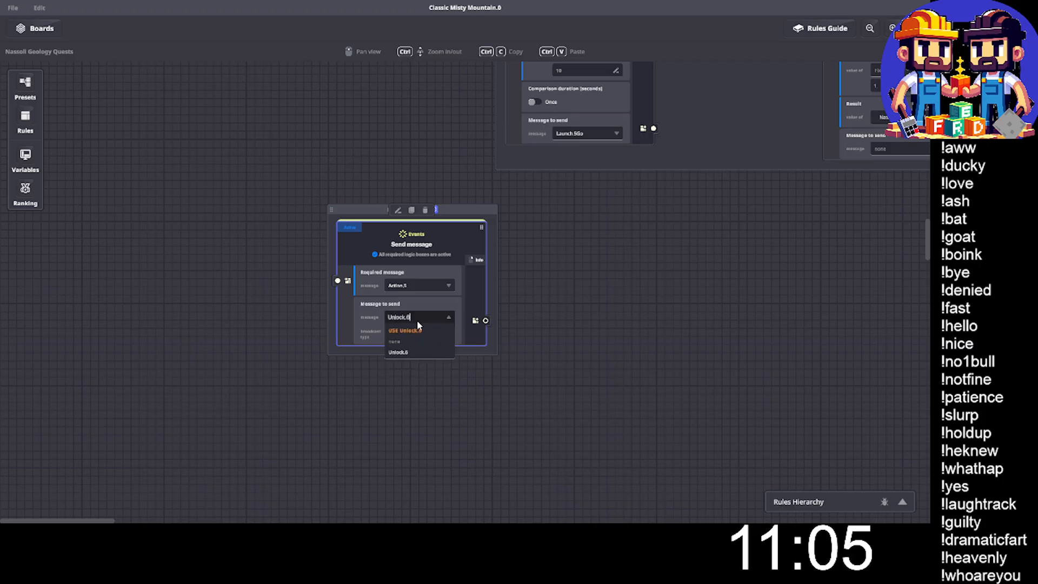
left_click(428, 330)
Duplicate the Emerald Quest (2) ruleset and place the copy below it, beside the ruleset that sends Unlock.6.
key("d")
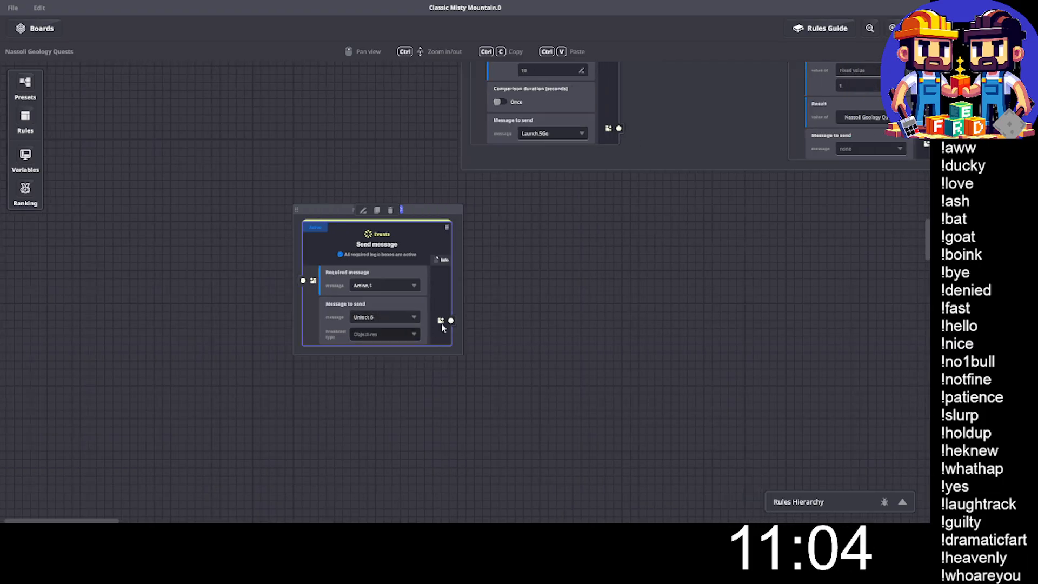
key("w")
key("d")
key("w")
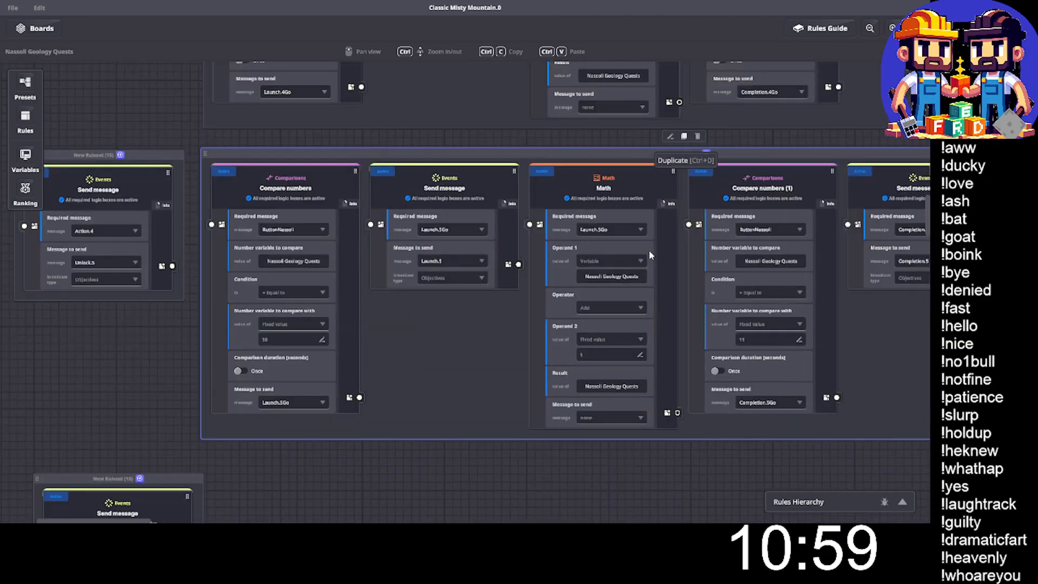
key("ctrl+d")
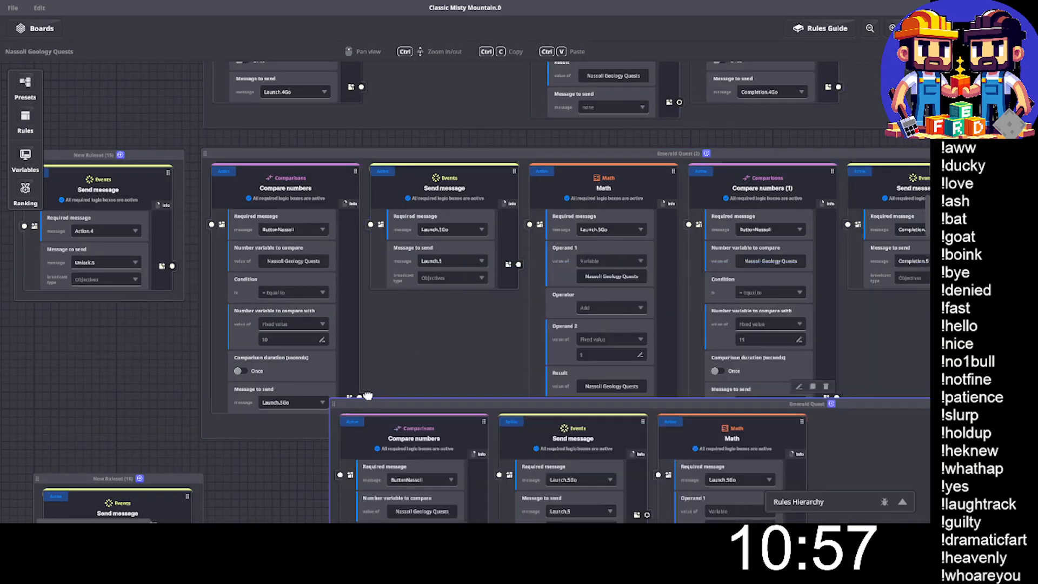
left_click_drag(368, 395, 253, 469)
scroll(207, 411, "down", 3)
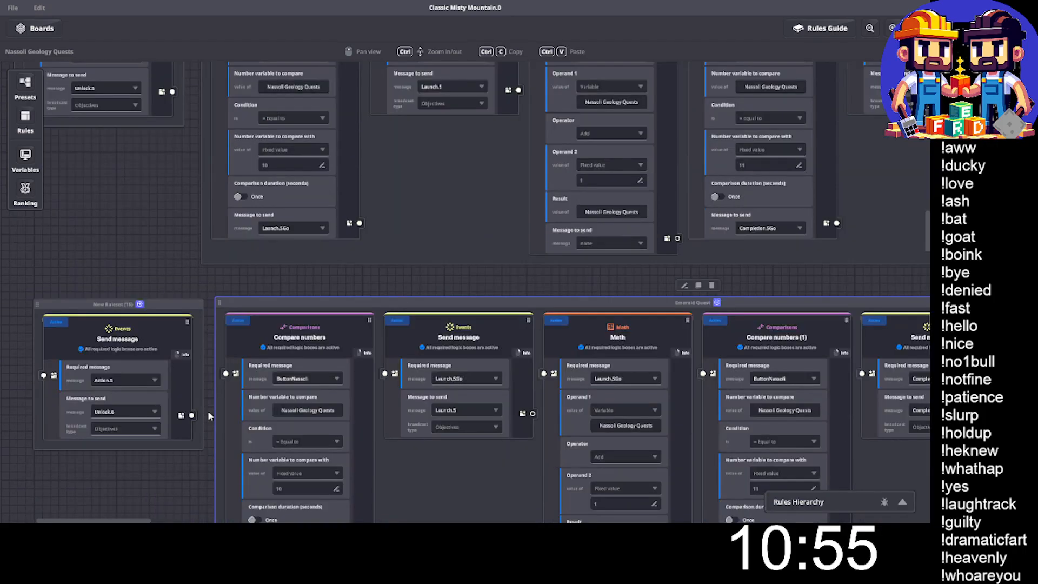
In the copied ruleset beside Unlock.6, set the Compare numbers fixed value to 12 and the Compare numbers (1) fixed value to 13.
scroll(208, 411, "down", 3)
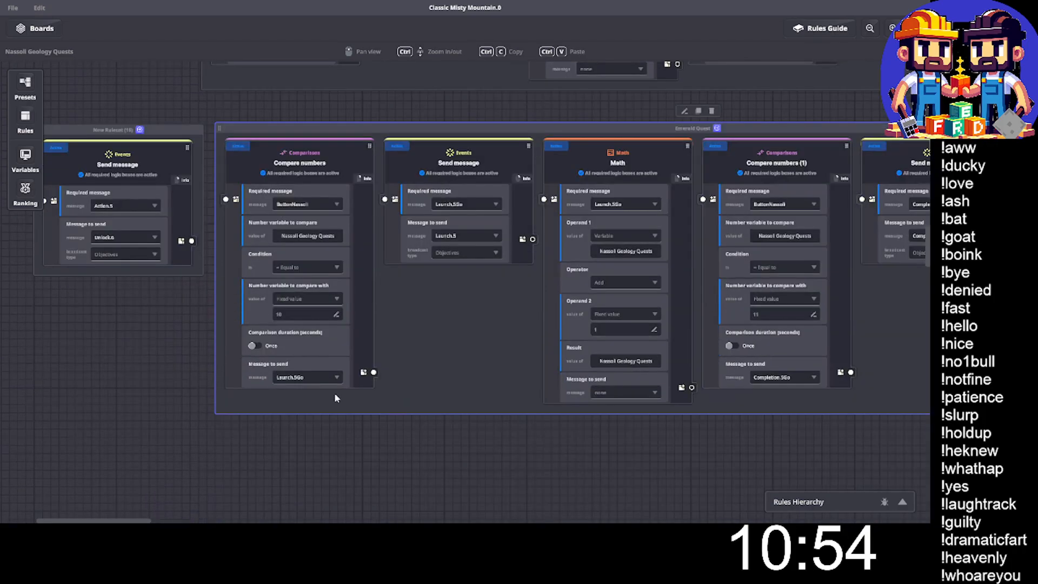
left_click(282, 313)
type("12")
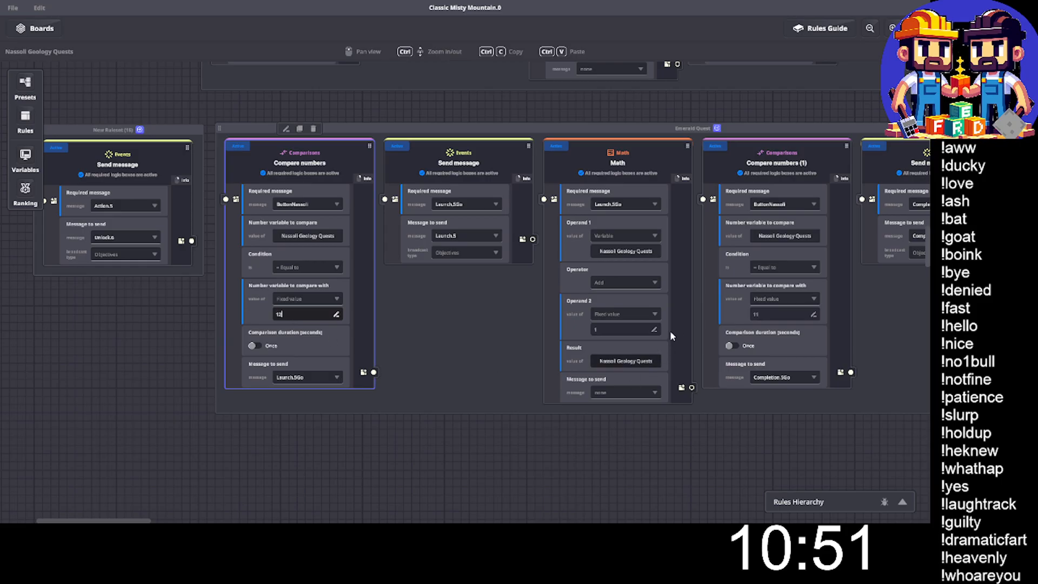
left_click(760, 312)
type("13")
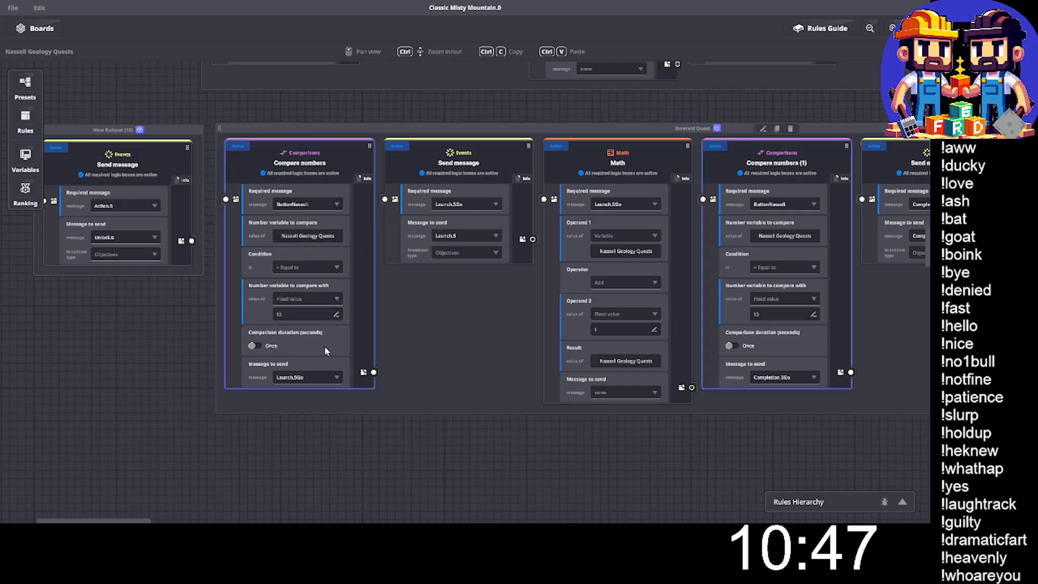
Add a new message Launch.6Go as the message to send of the copied ruleset's Compare numbers rule.
left_click(301, 377)
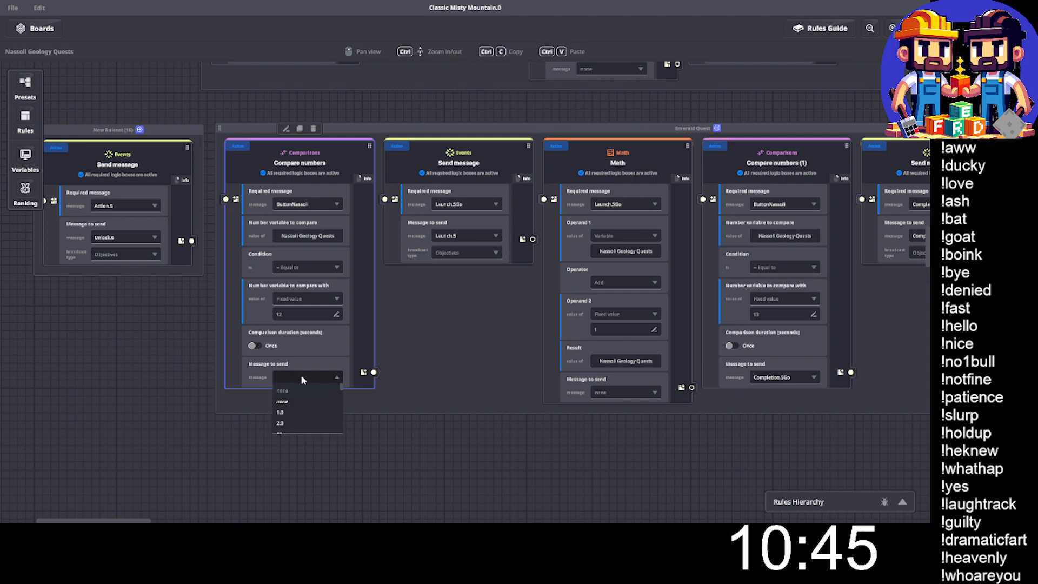
type("Launch.")
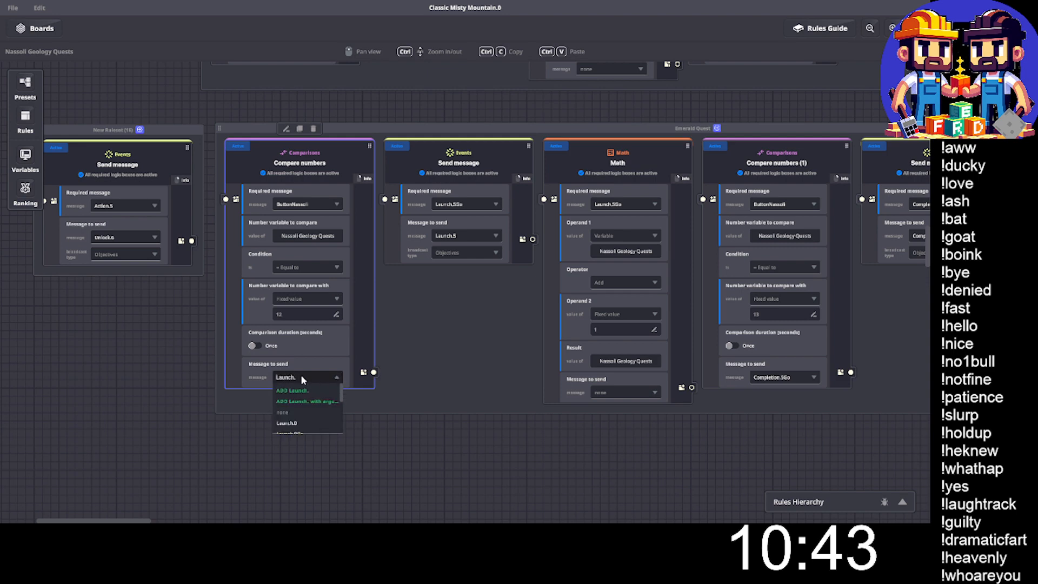
type("6Go")
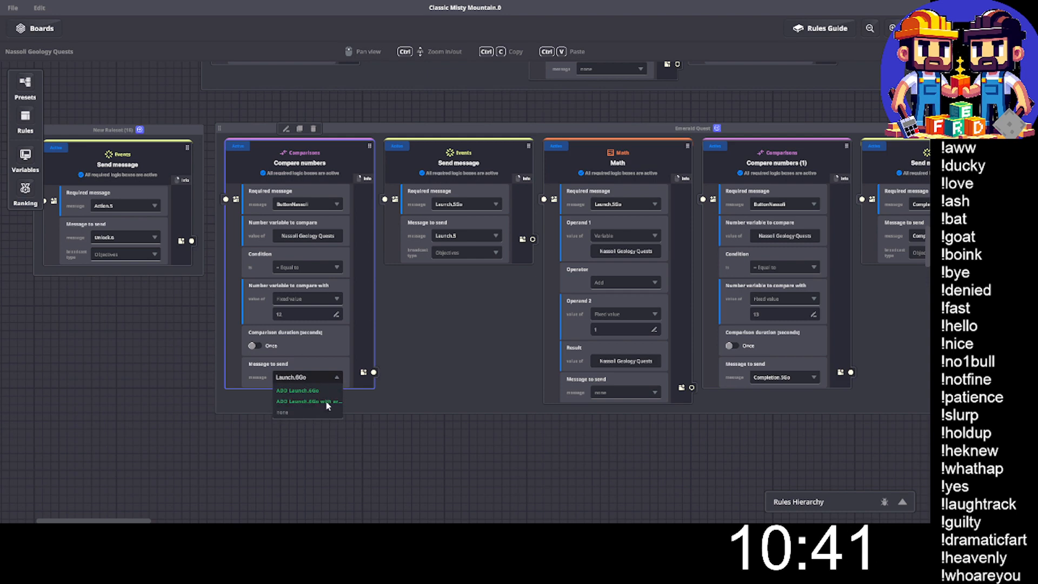
left_click(302, 391)
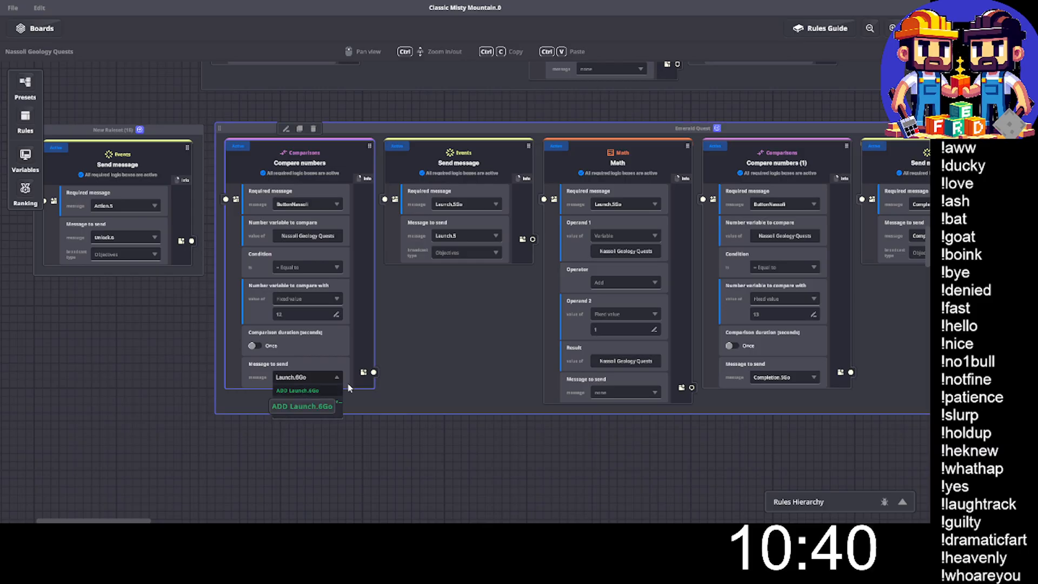
Set the copied ruleset's Send message rule to require Launch.6Go and send Launch.6.
left_click(464, 204)
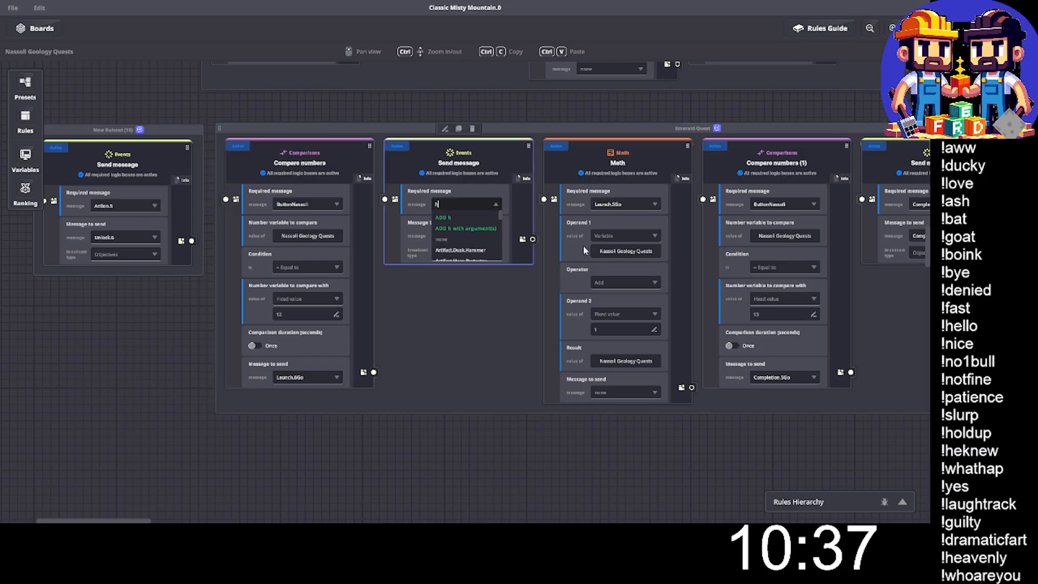
type("h.6g")
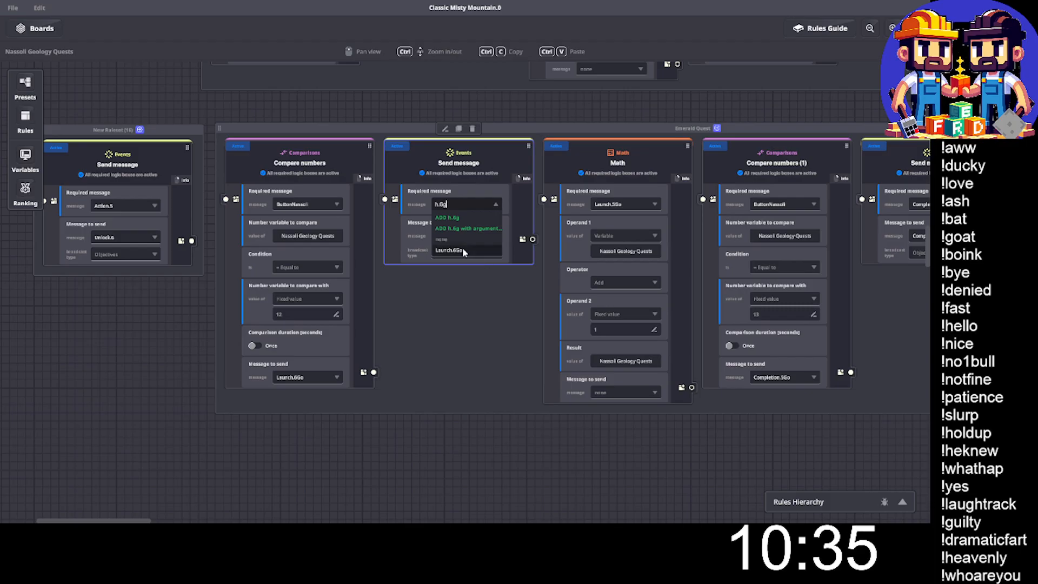
left_click(462, 248)
left_click(476, 236)
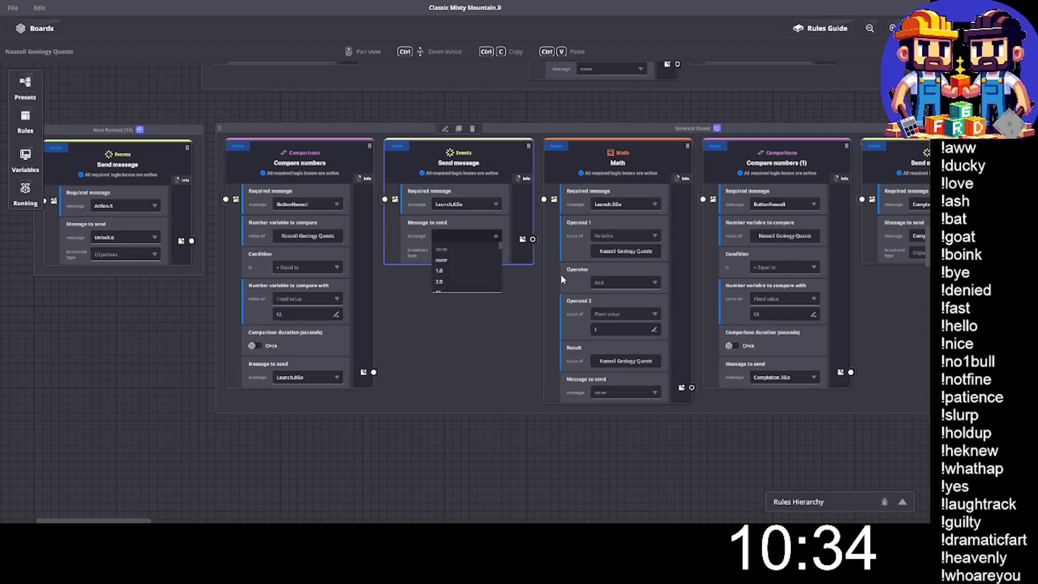
type("Launch.6")
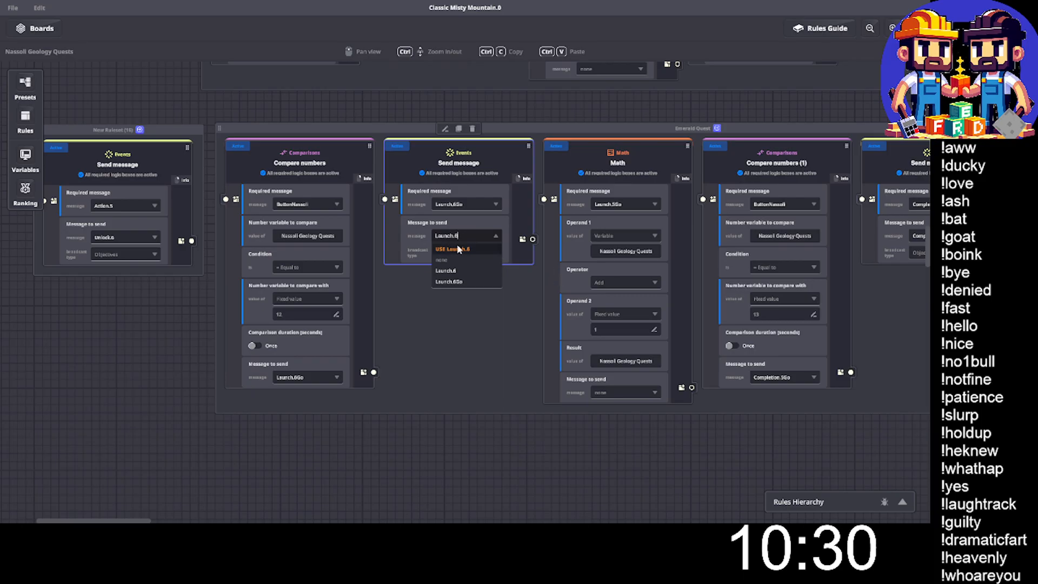
left_click(446, 270)
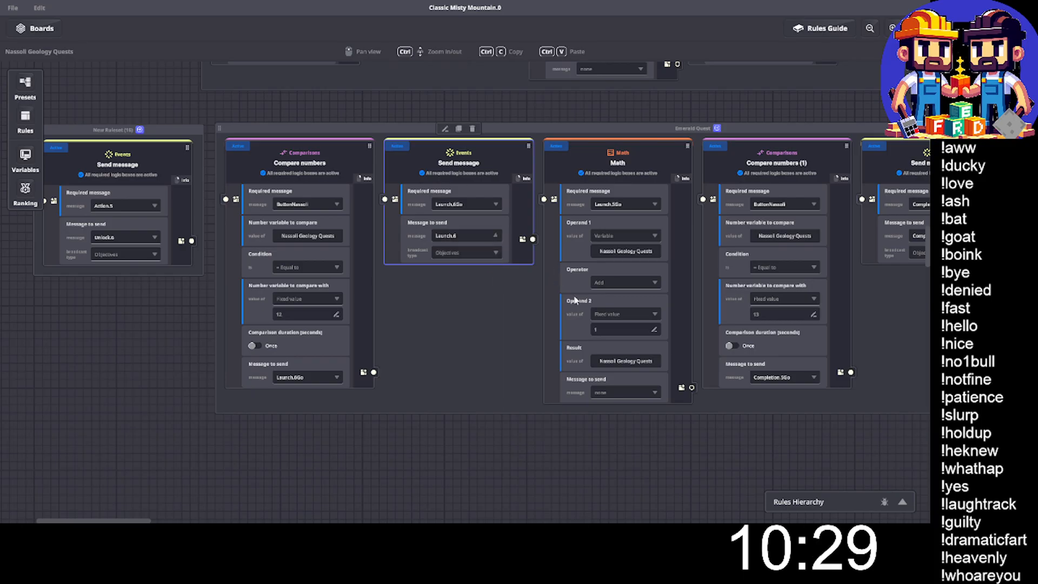
Set the required message of the copied ruleset's first Math rule to Launch.6Go.
left_click(613, 205)
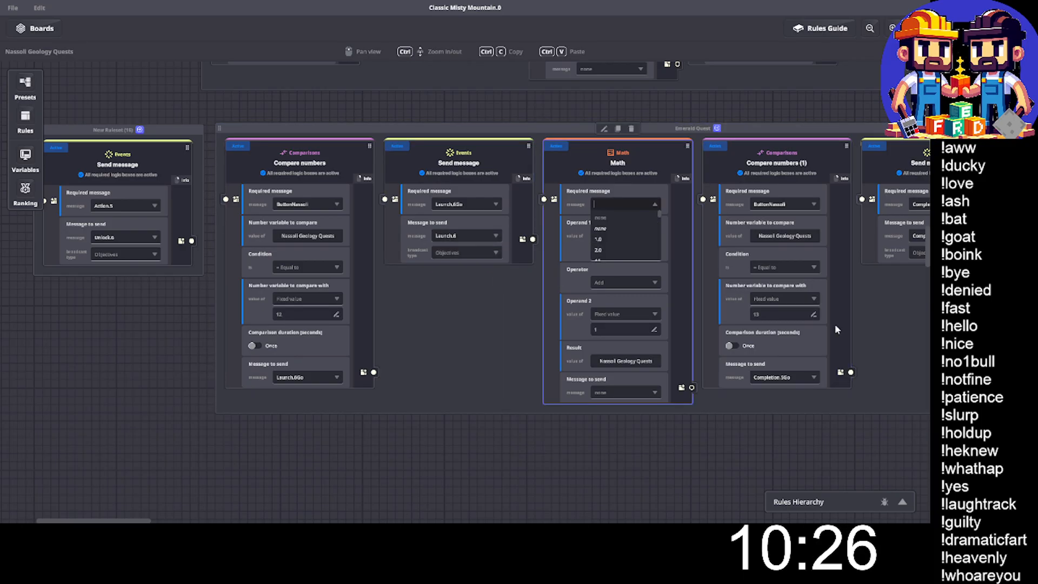
type("h.6g")
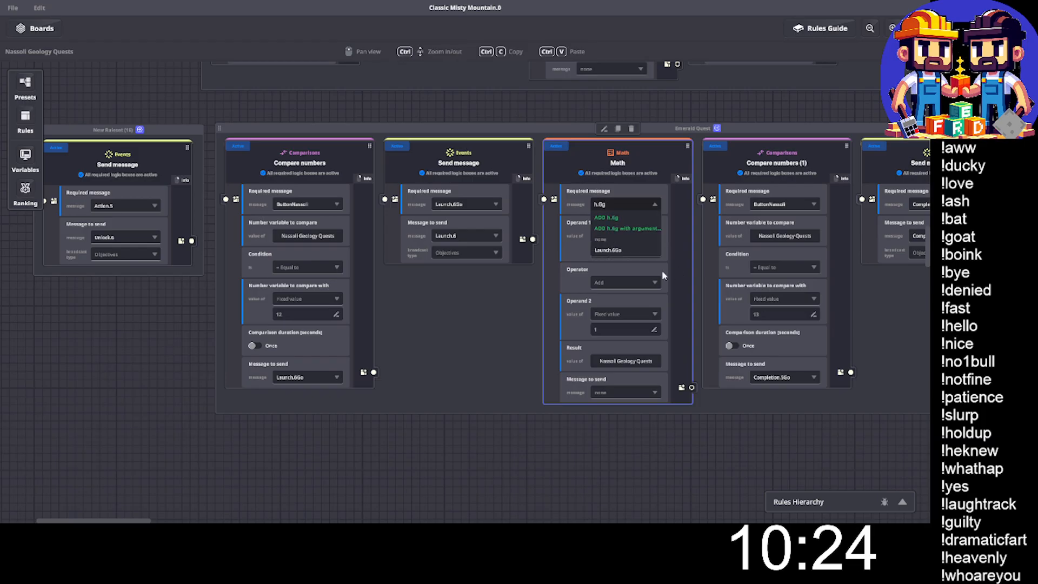
left_click(608, 249)
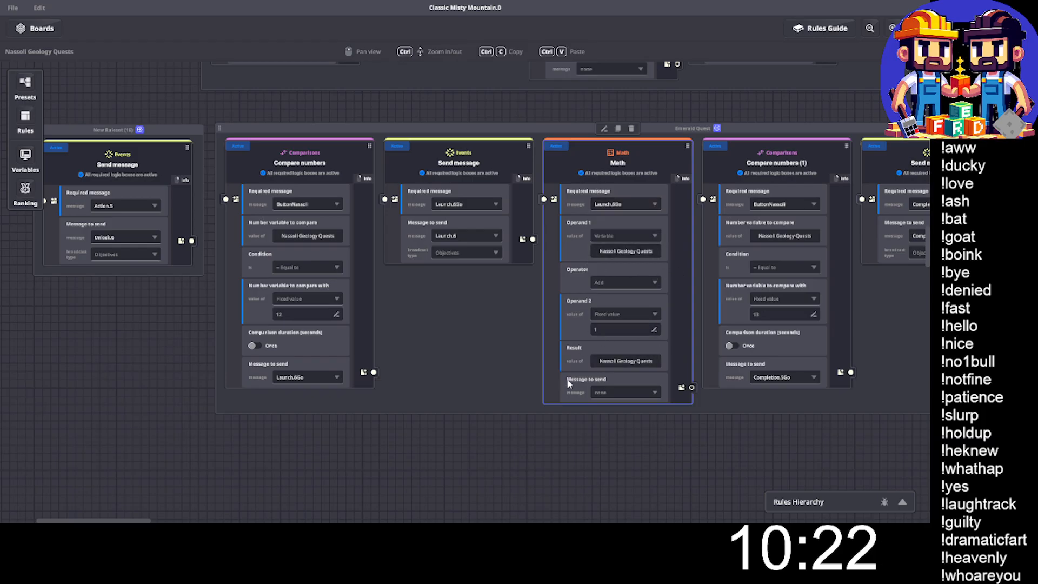
Add a new message Completion.6Go as the message to send of the Compare numbers (1) rule.
scroll(570, 373, "right", 6)
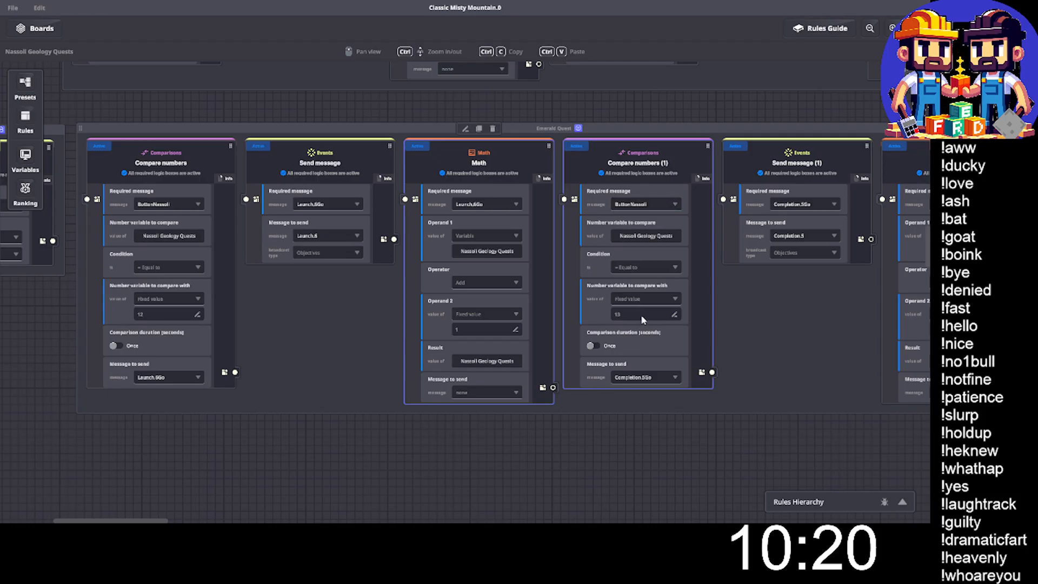
left_click(638, 378)
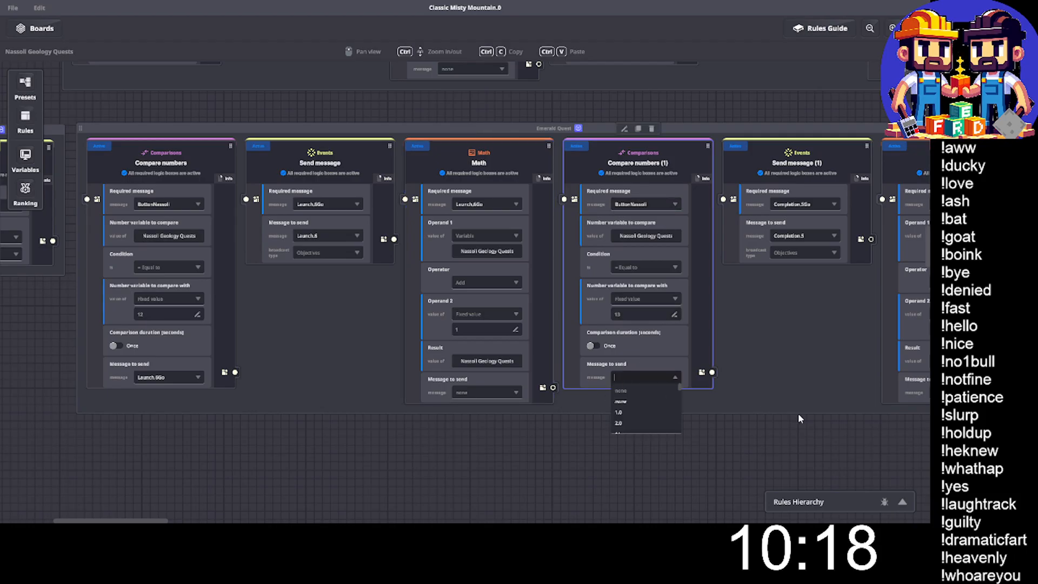
type("Complet")
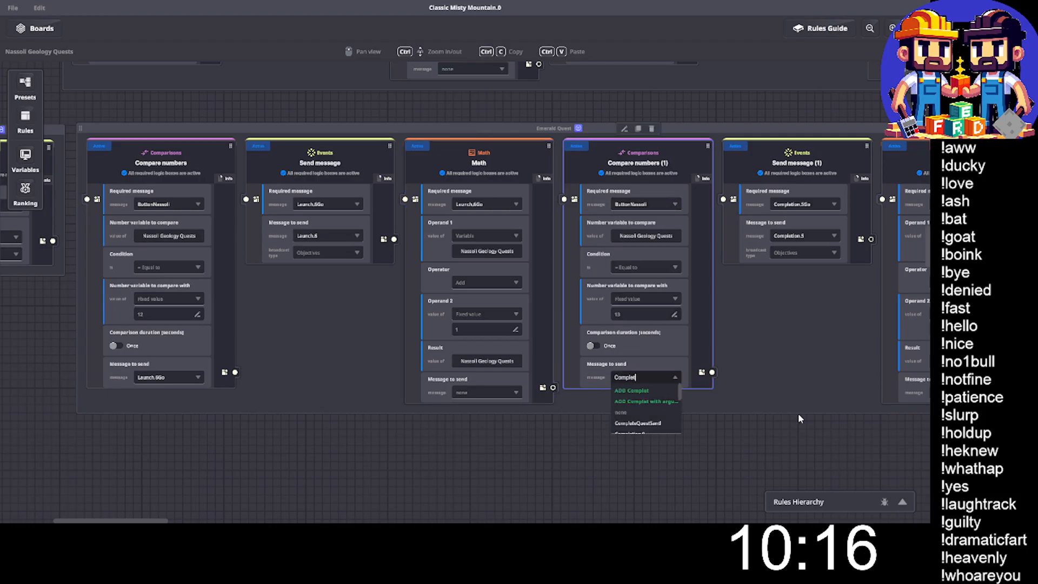
type("ion.6g")
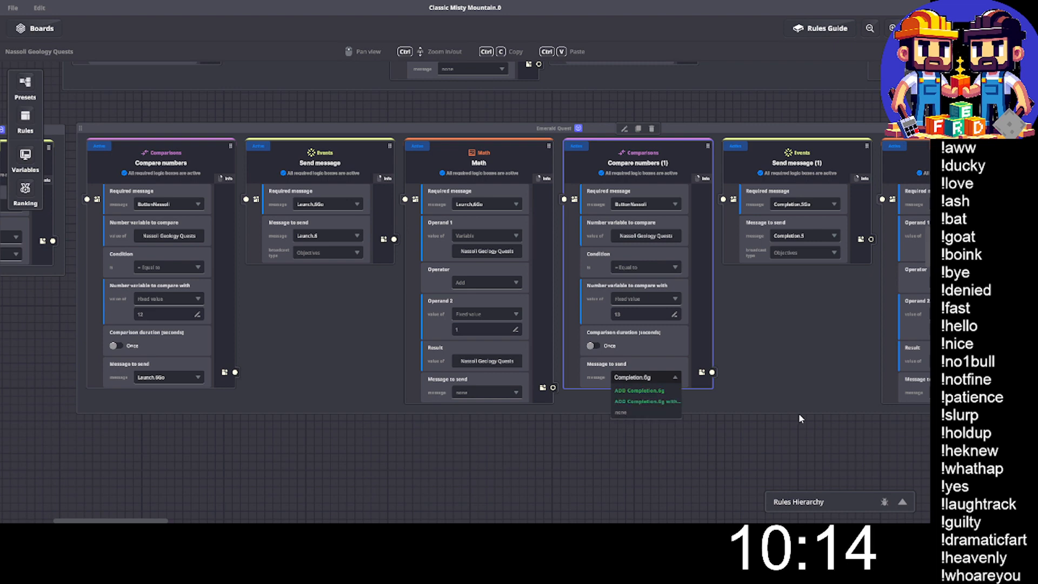
type("o")
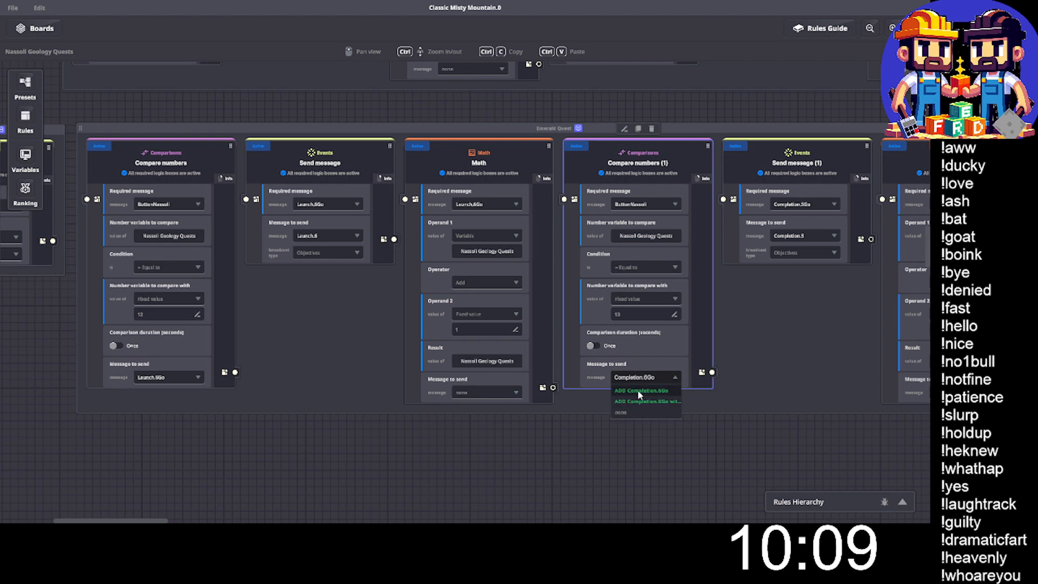
left_click(638, 390)
Set the Send message (1) rule to require Completion.6Go and send Completion.6.
left_click(806, 205)
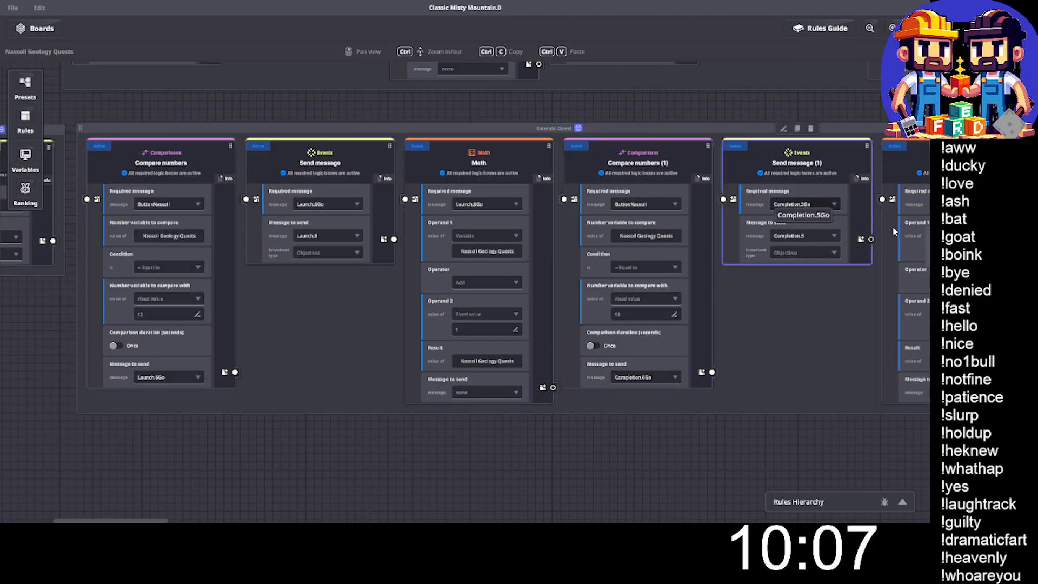
type("n.6g")
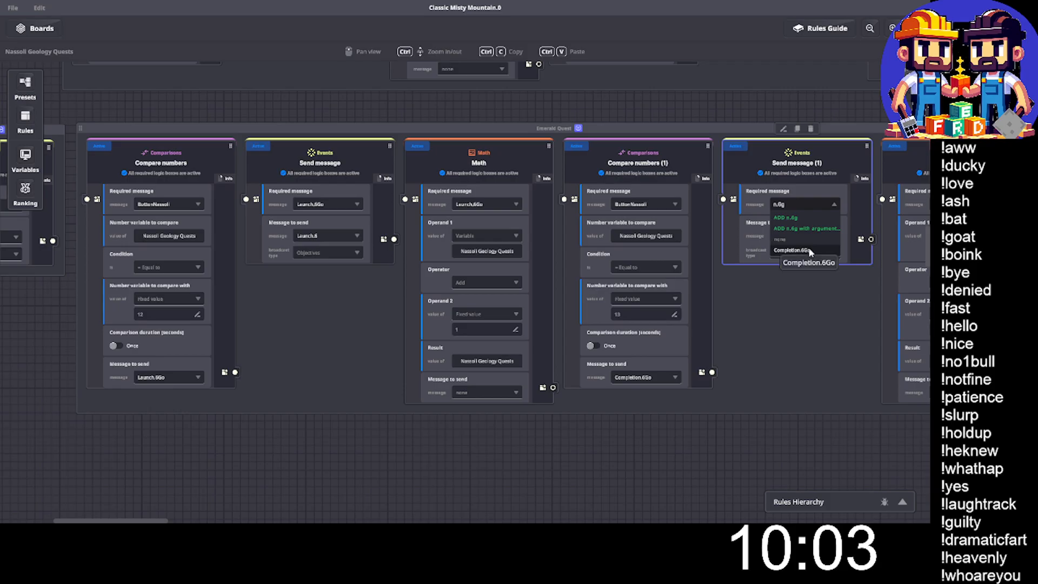
left_click(800, 251)
left_click(804, 236)
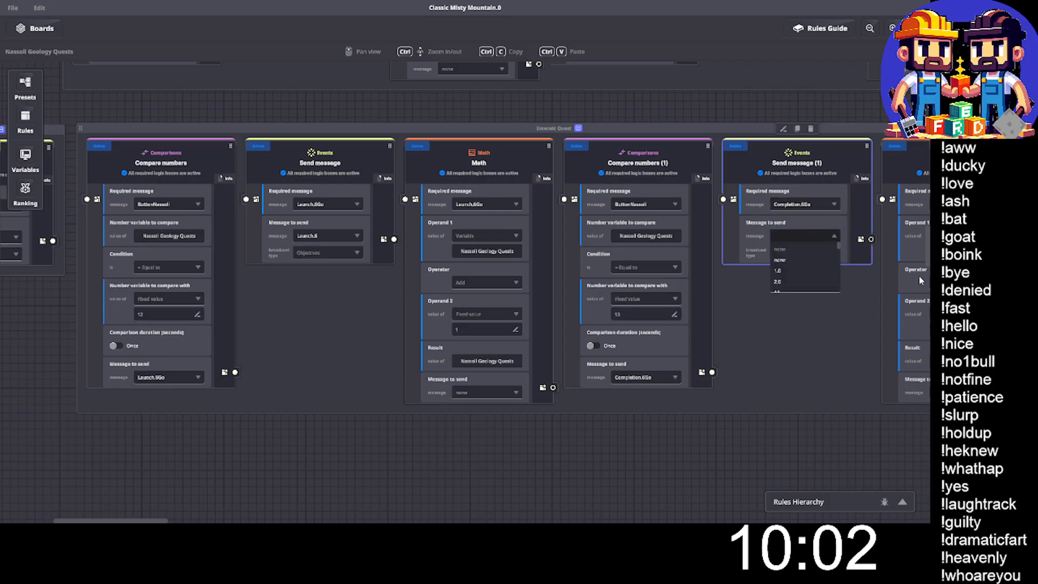
type("Completion")
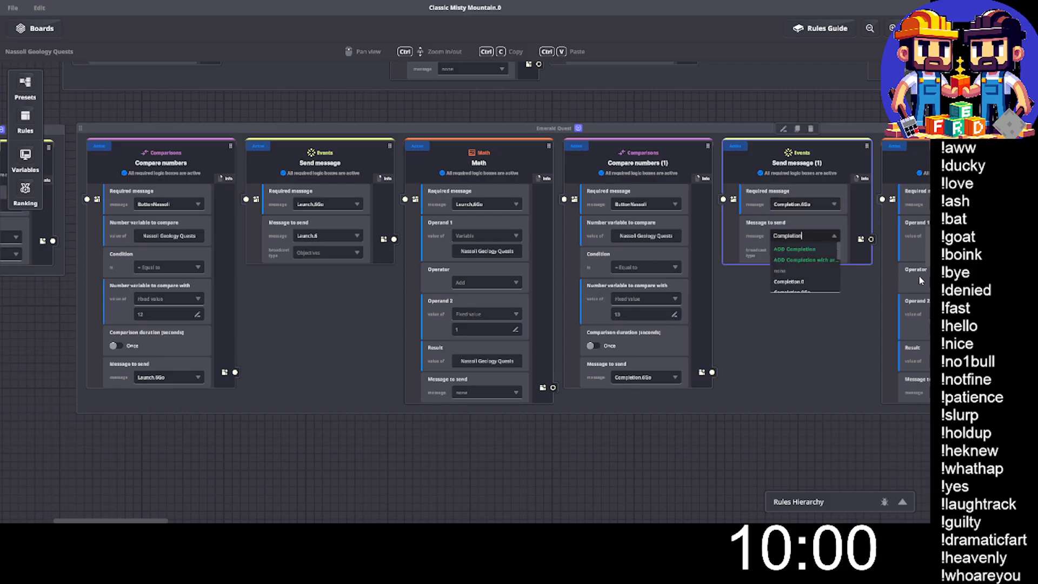
type(".6")
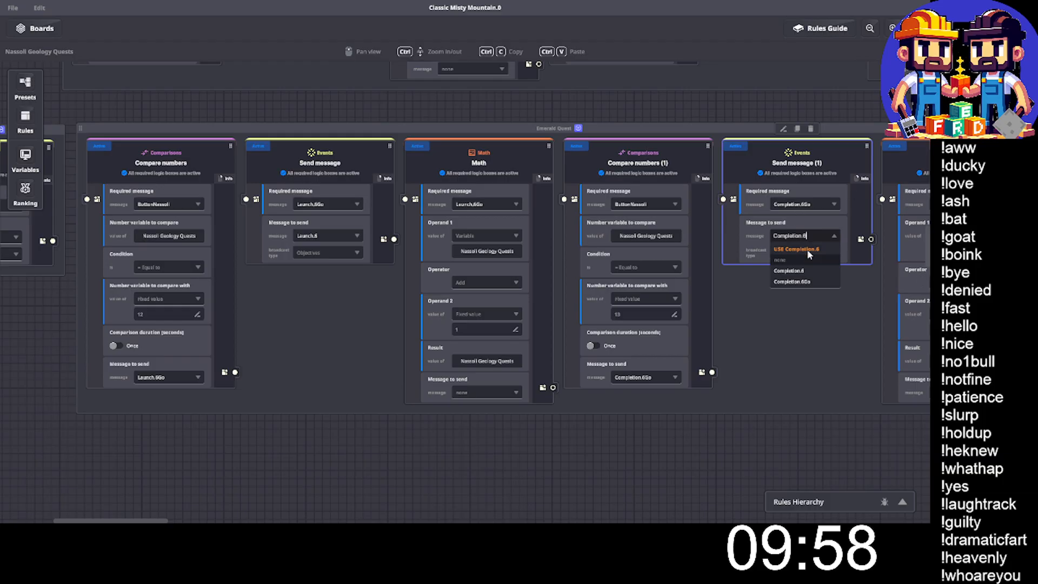
left_click(809, 251)
Set the required message of the Math (2) rule at the end of the copied ruleset to Action.6.
scroll(712, 310, "right", 5)
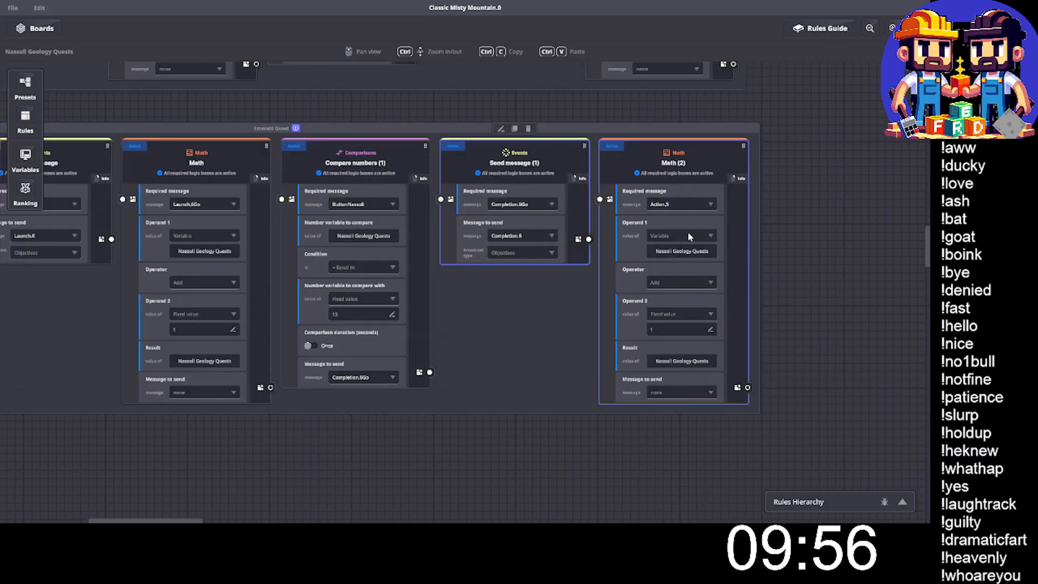
left_click(665, 205)
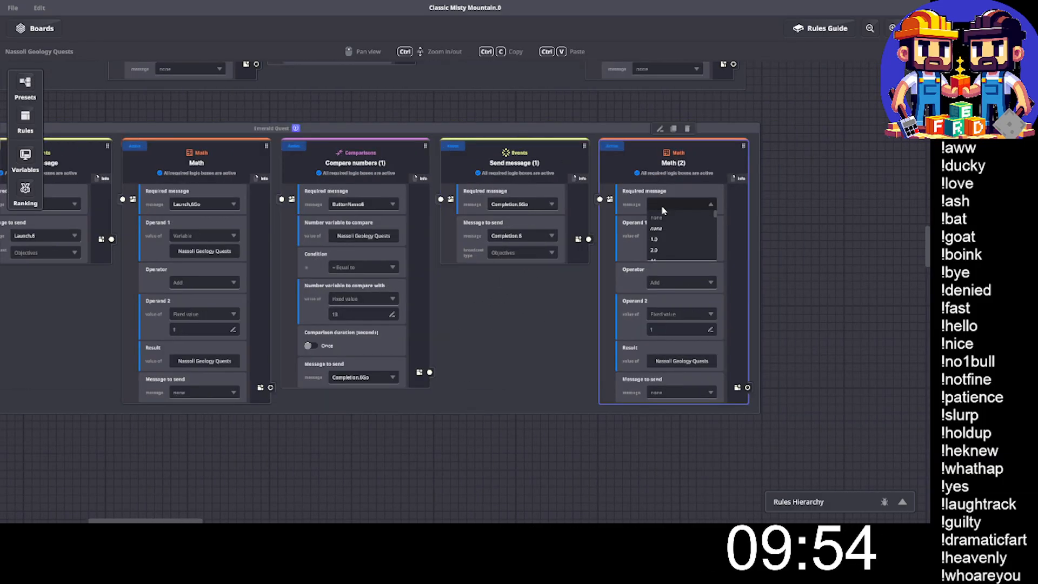
type("Action.6")
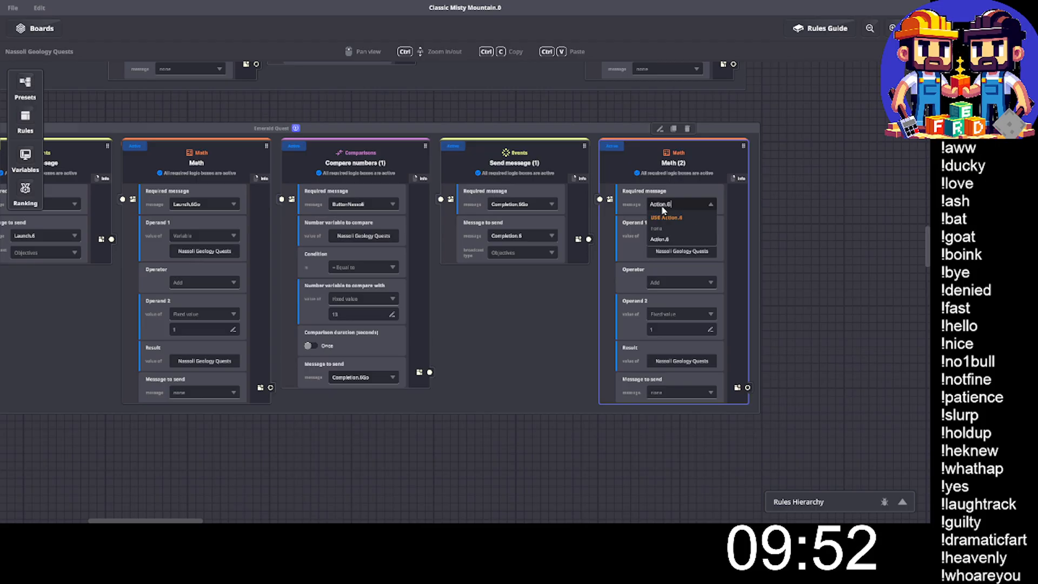
left_click(661, 216)
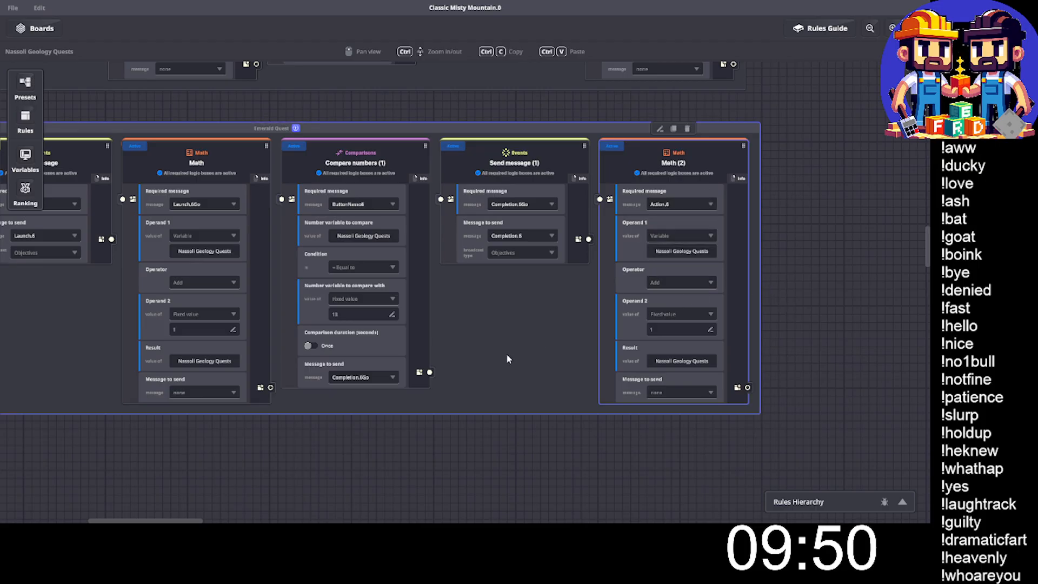
Duplicate the ruleset that sends Unlock.6 and place the copy in the empty area below the original.
scroll(508, 359, "left", 8)
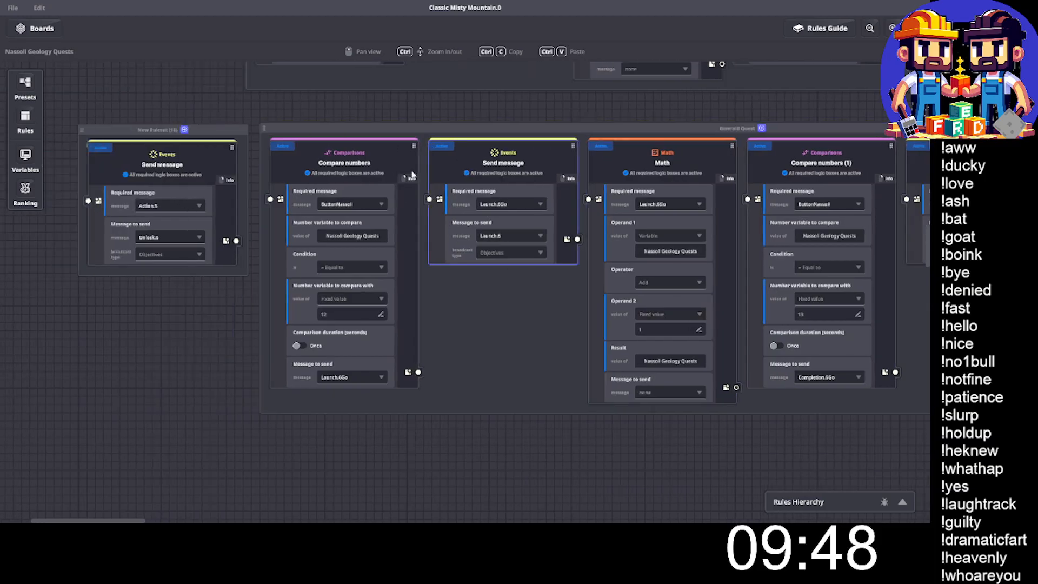
scroll(412, 175, "left", 2)
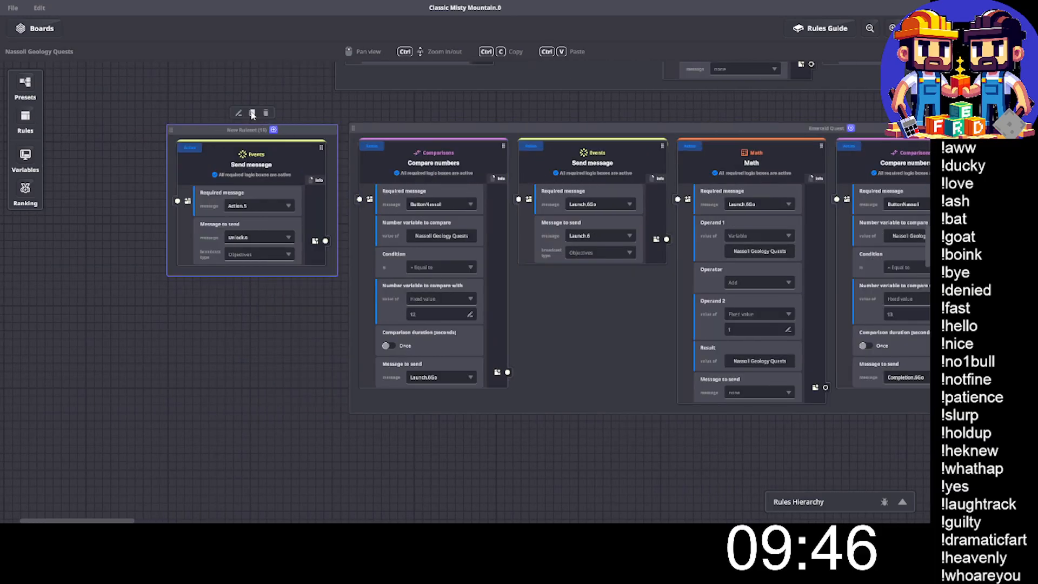
left_click(253, 114)
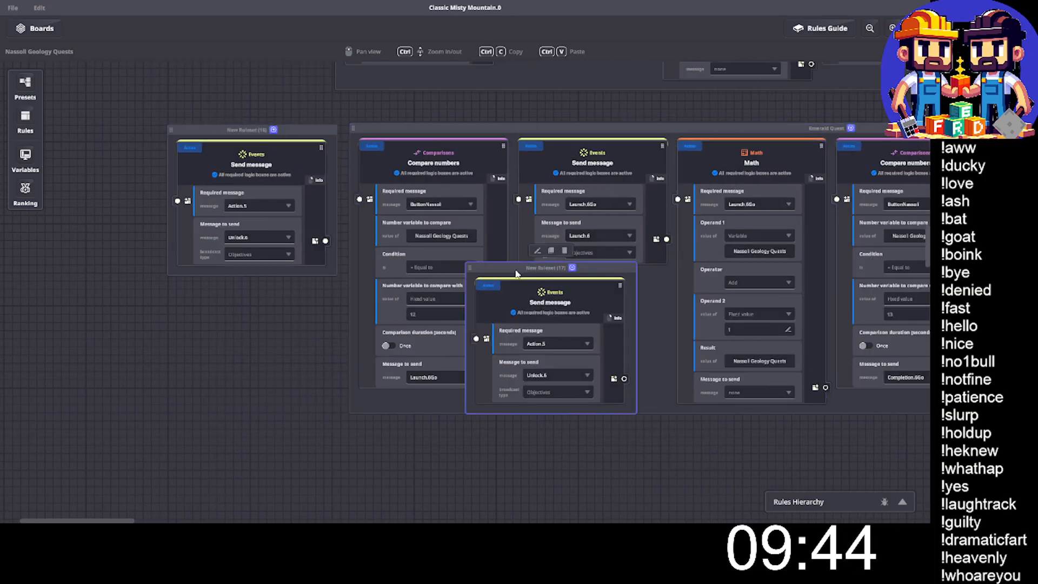
left_click_drag(516, 273, 216, 453)
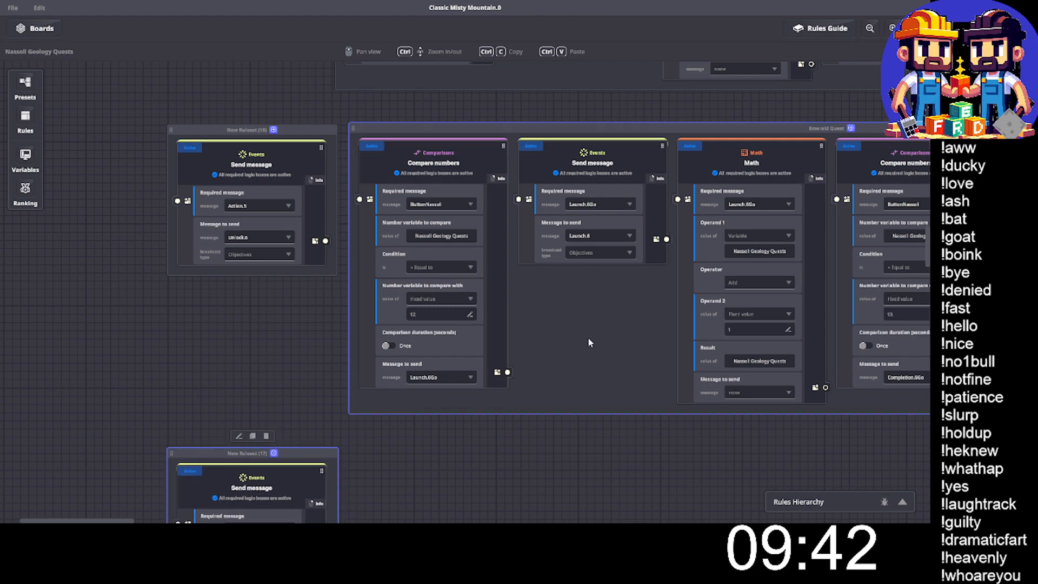
Rename the ruleset holding the Launch.6Go rules from Emerald Quest to Sapphire Quest.
scroll(589, 336, "up", 7)
scroll(786, 329, "down", 2)
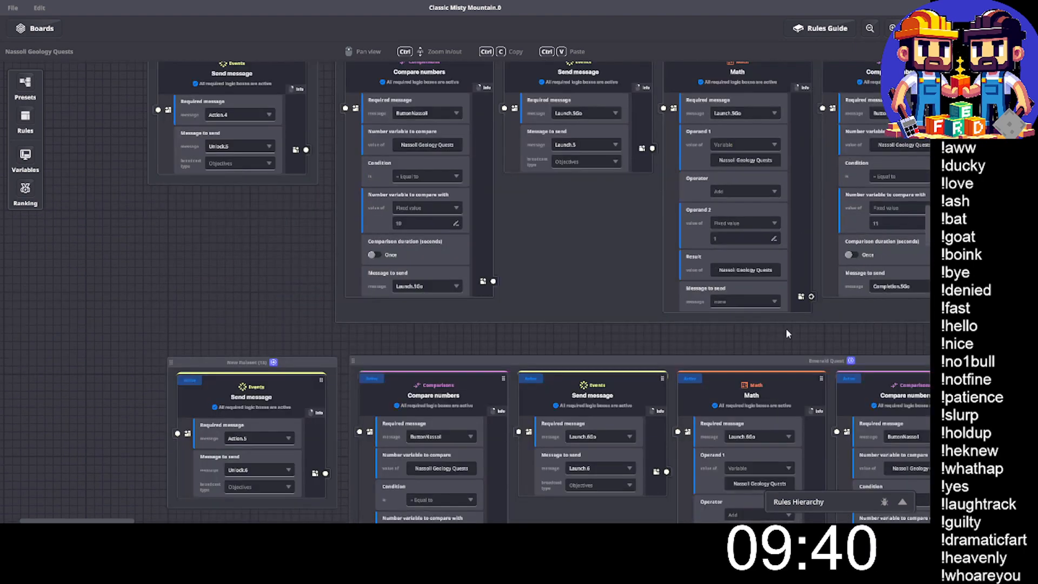
scroll(786, 328, "down", 2)
double_click(826, 303)
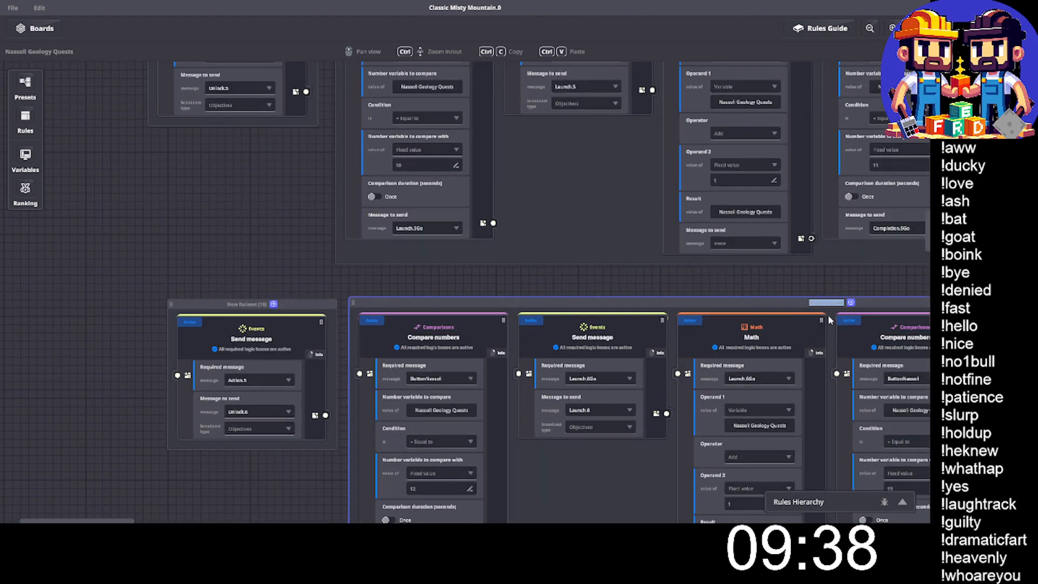
key("Home")
key("Delete")
key("Delete")
key("Delete")
key("Delete")
key("Delete")
key("Delete")
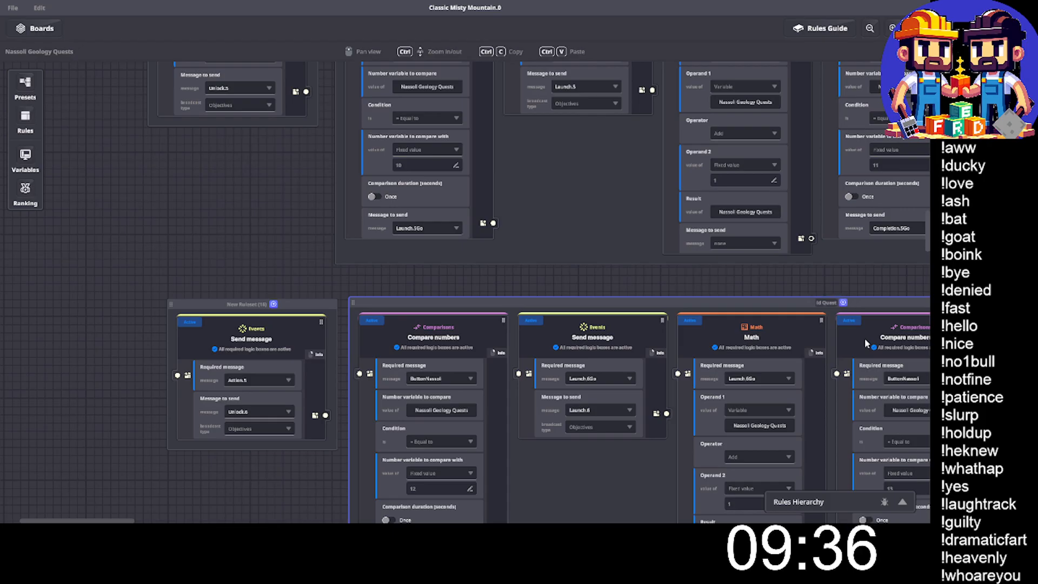
key("Delete")
type("Sapphi")
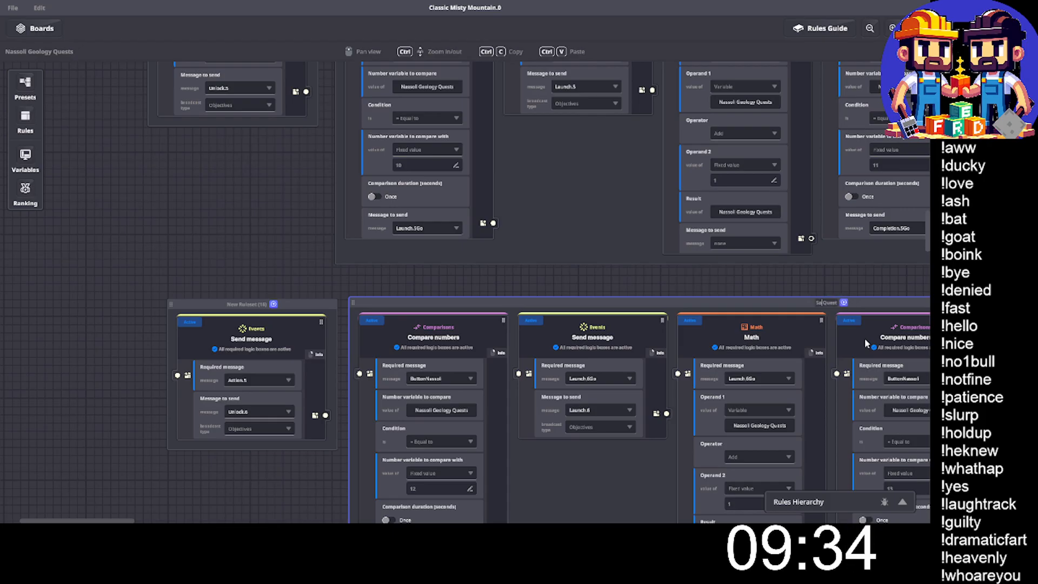
type("re")
key("Return")
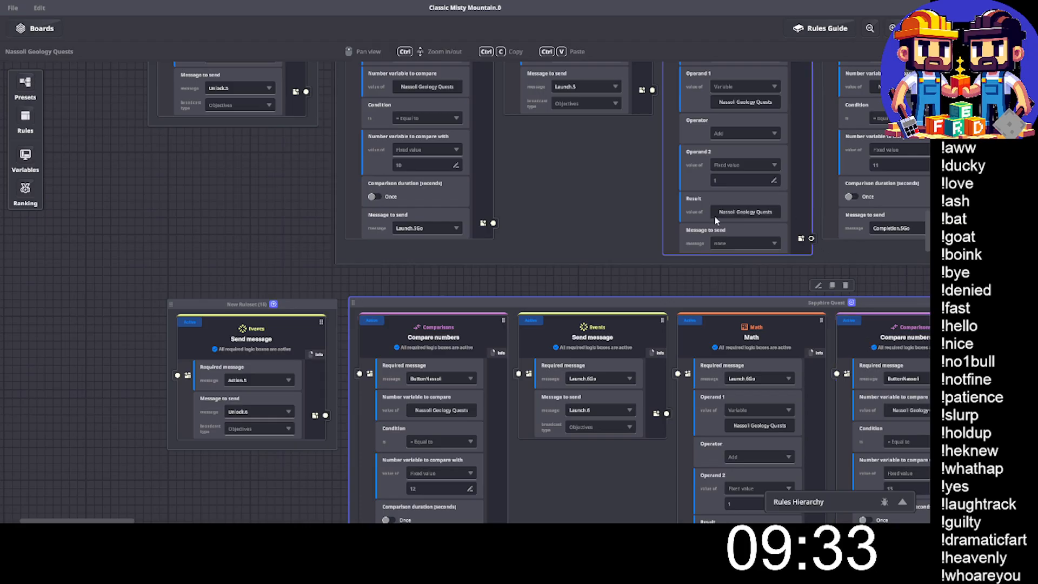
Set the copied Send message rule below the Sapphire Quest to require Action.6 and send Unlock.7.
scroll(715, 215, "down", 3)
scroll(581, 324, "down", 10)
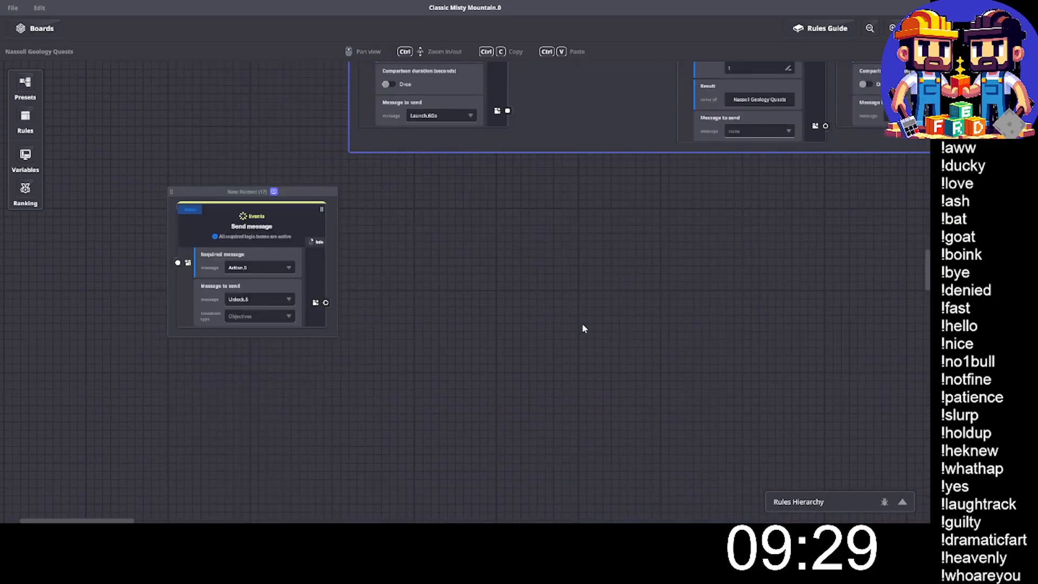
scroll(582, 328, "up", 10)
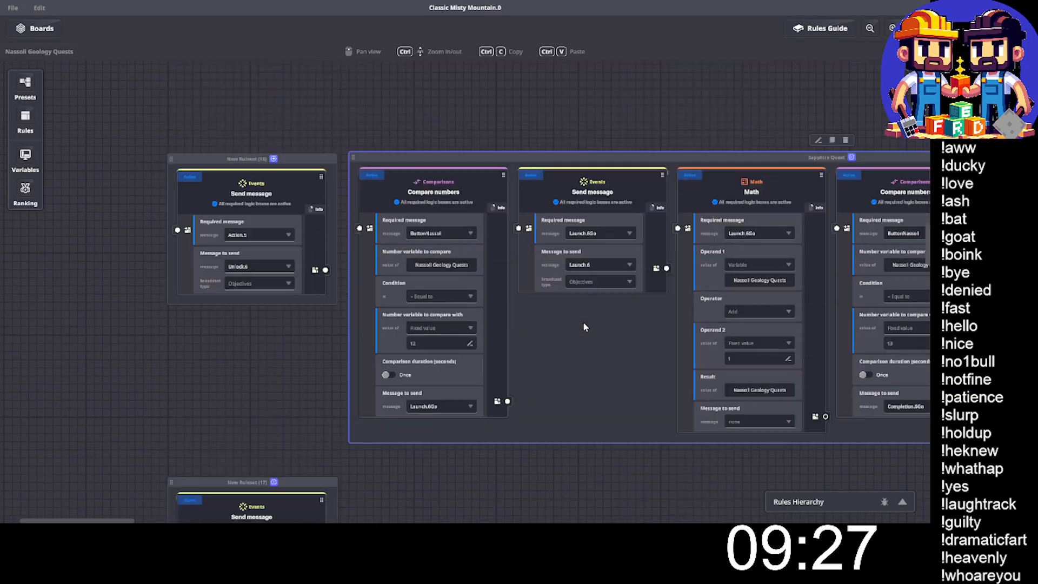
scroll(582, 327, "down", 6)
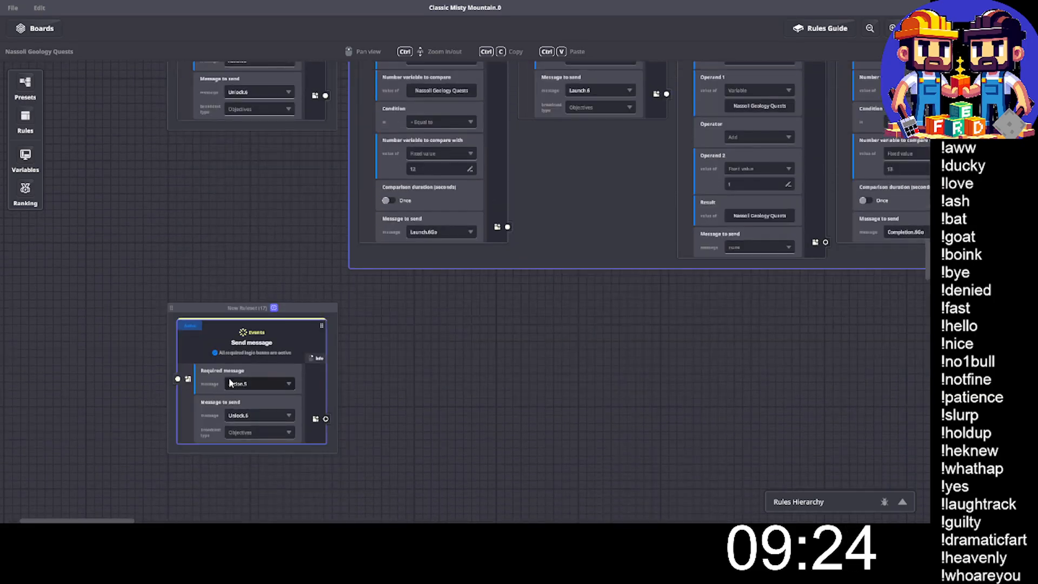
left_click(237, 384)
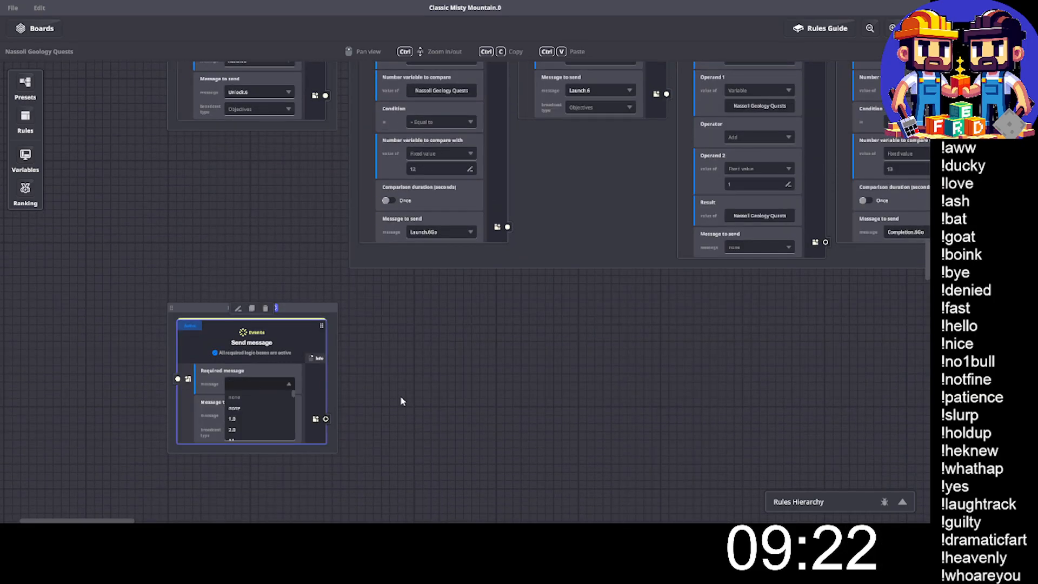
type("Action")
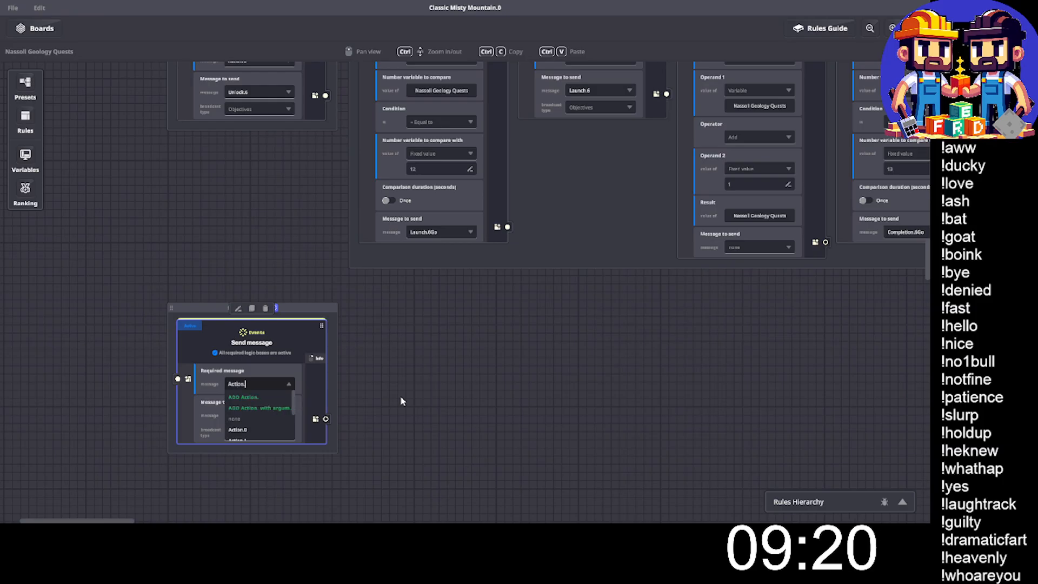
type(".6")
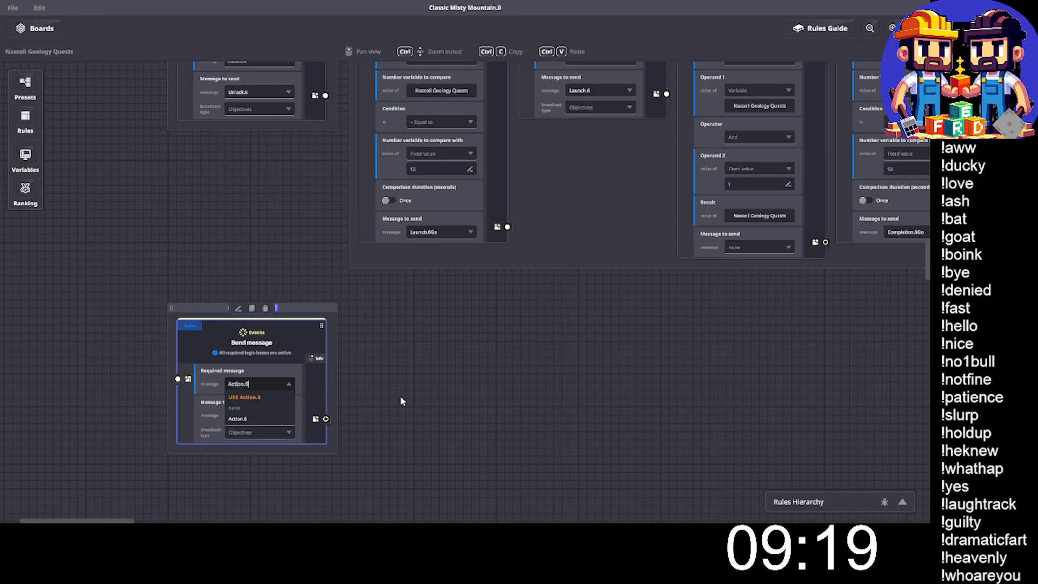
left_click(267, 396)
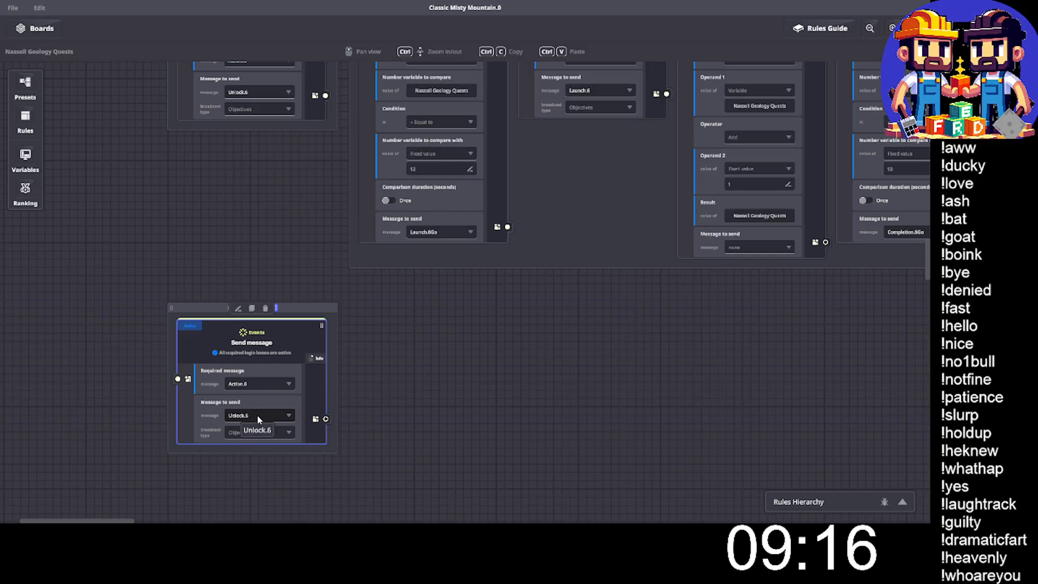
left_click(258, 415)
type("Unlock")
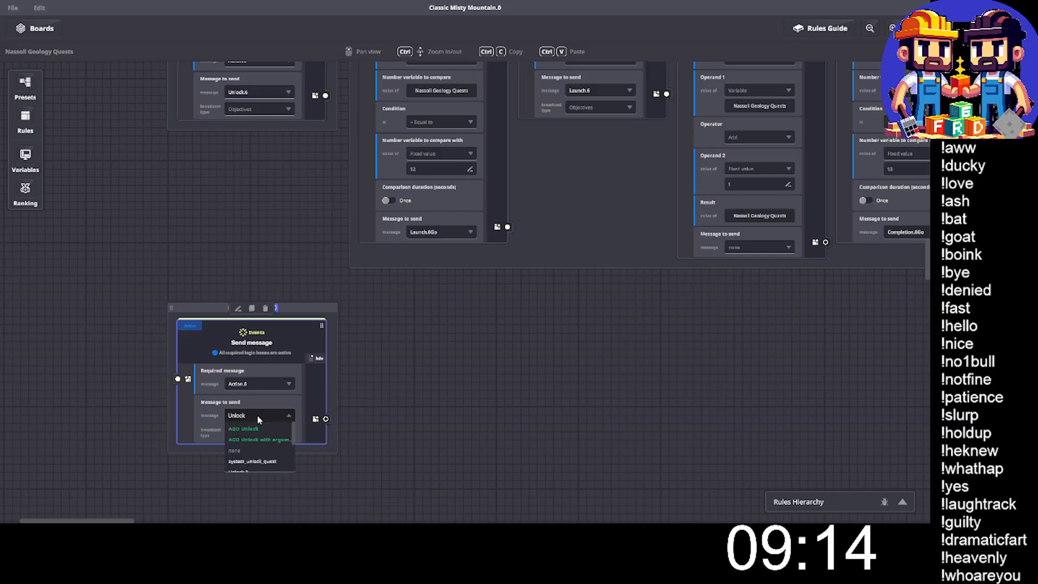
type(".7")
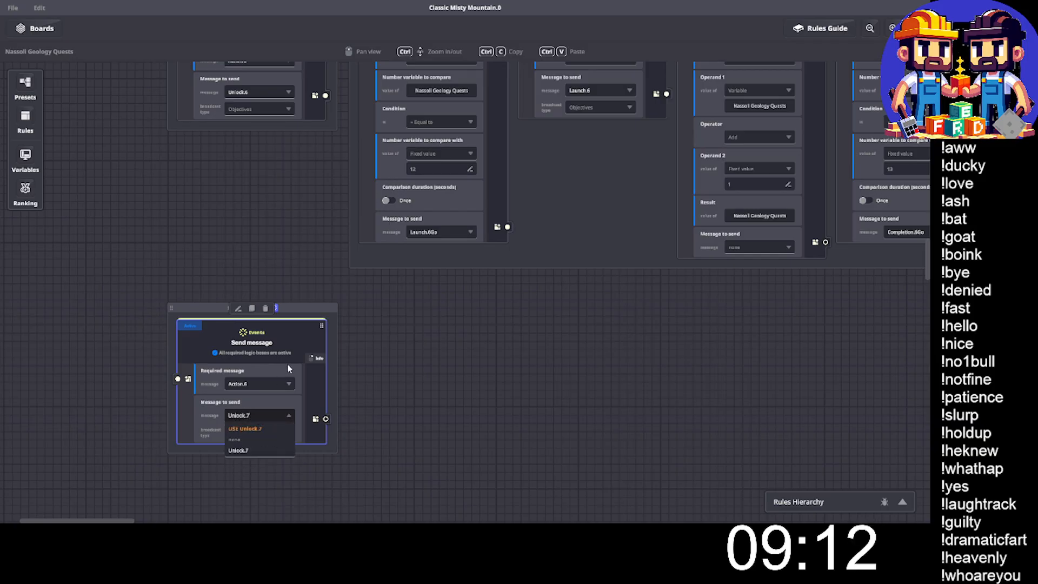
left_click(273, 429)
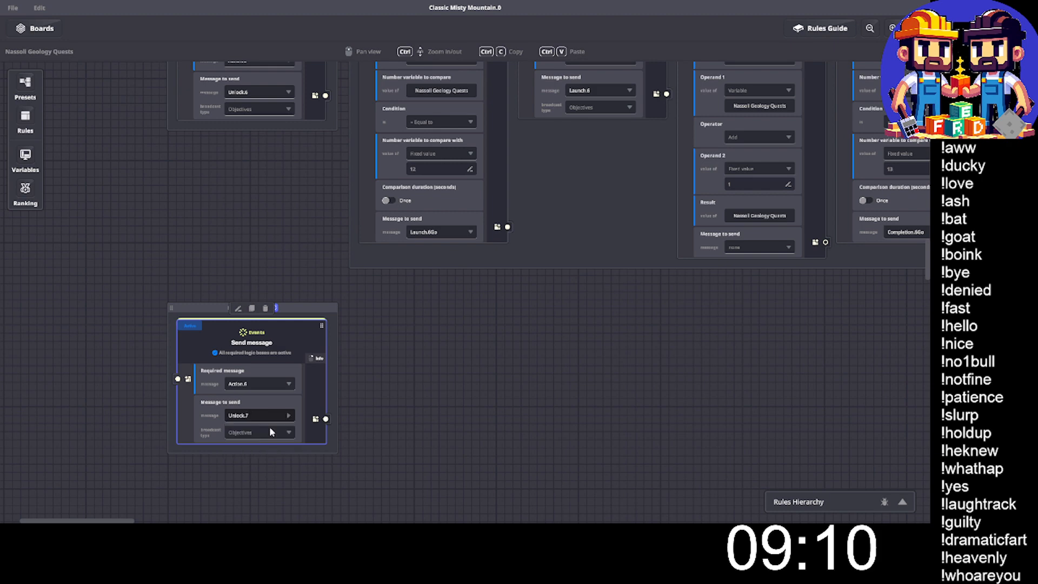
Duplicate the Sapphire Quest ruleset and place the copy beside the Send message rule that sends Unlock.7.
scroll(443, 326, "up", 3)
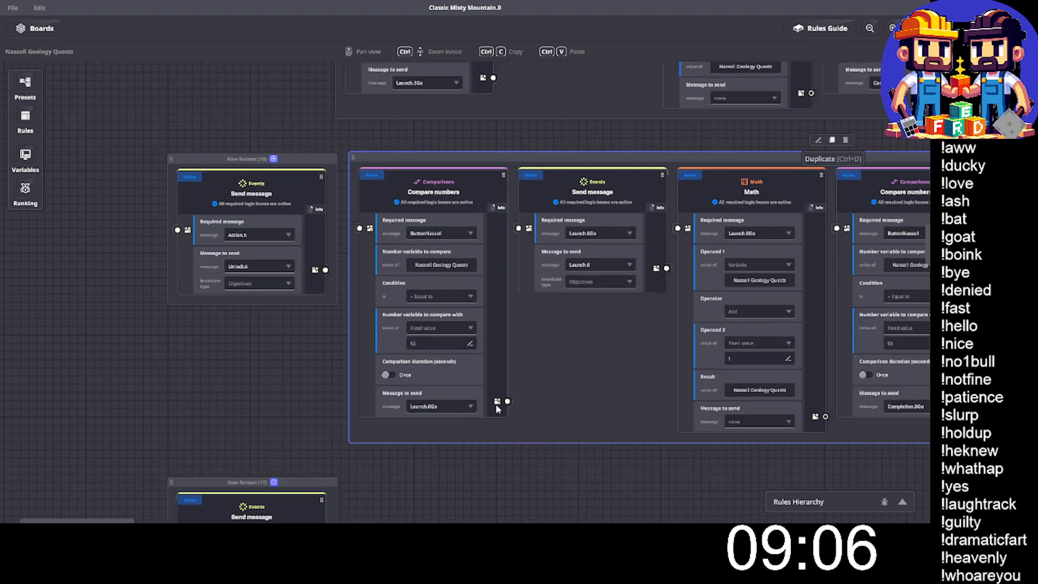
key("ctrl+d")
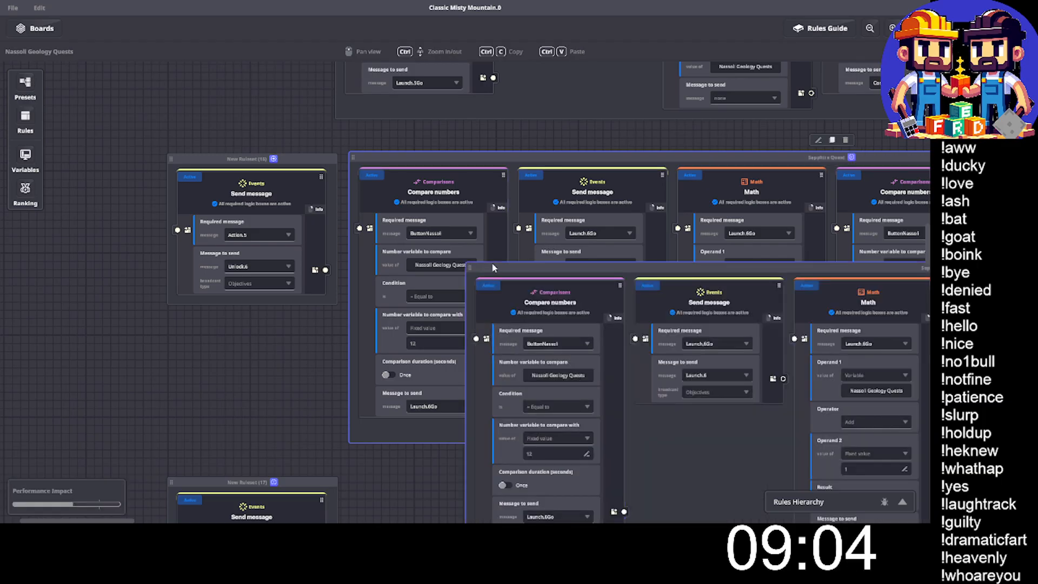
left_click_drag(460, 374, 375, 472)
scroll(284, 375, "down", 5)
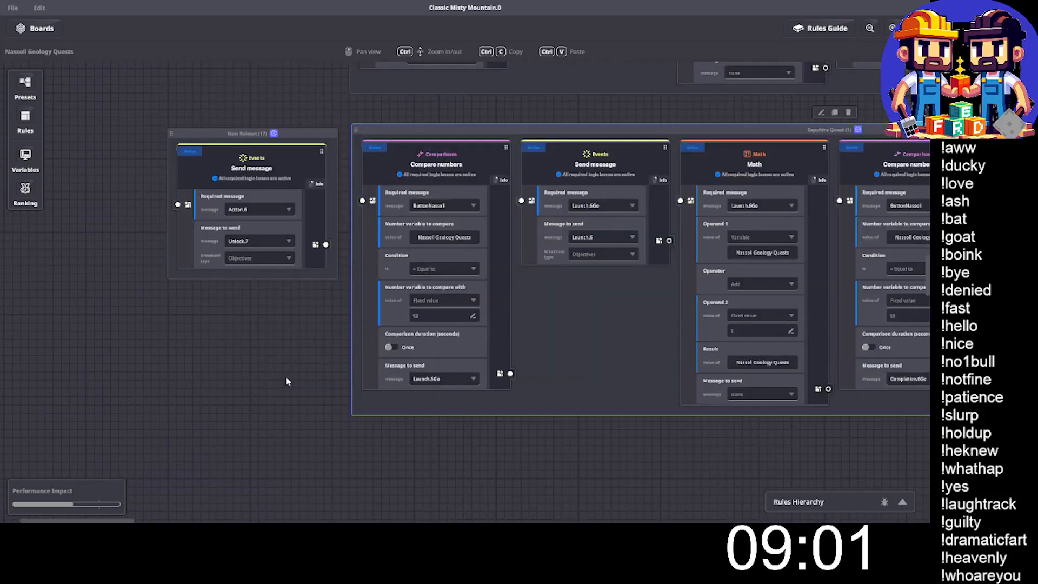
In the copied ruleset, set the comparison value of Compare numbers to 14 and of Compare numbers (1) to 15.
left_click(429, 317)
type("14")
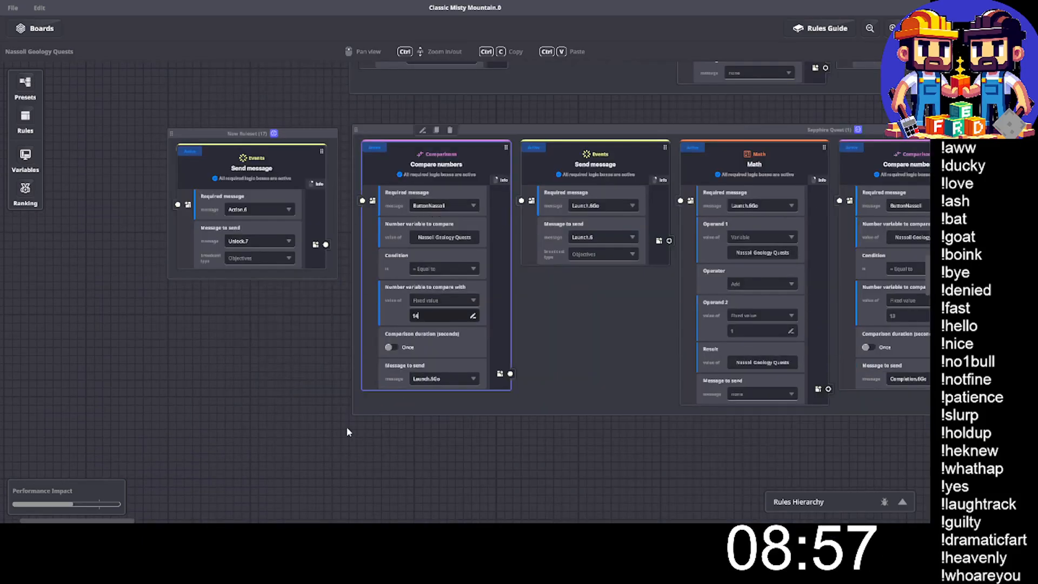
left_click(900, 315)
type("1")
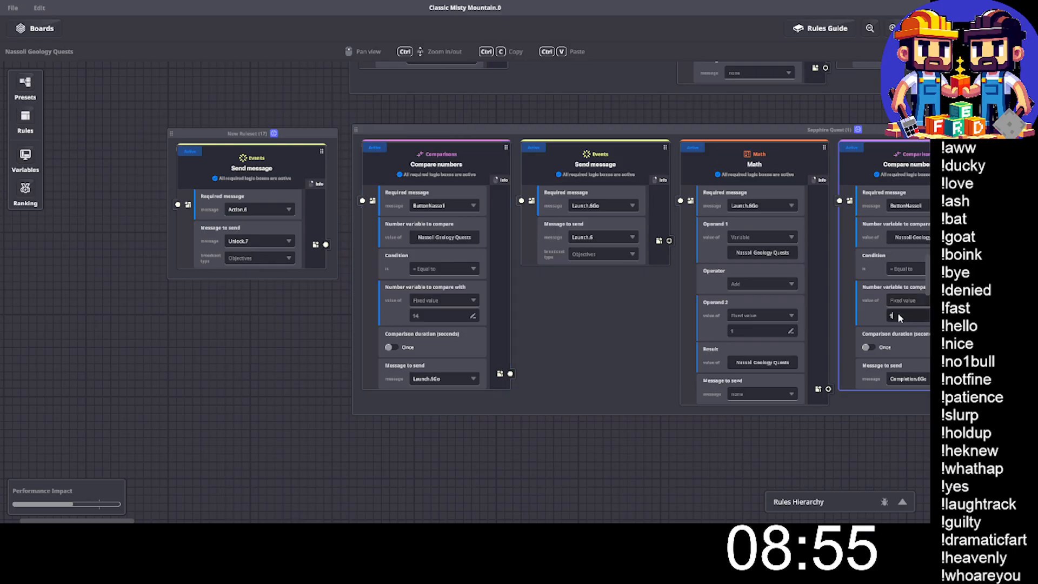
type("5")
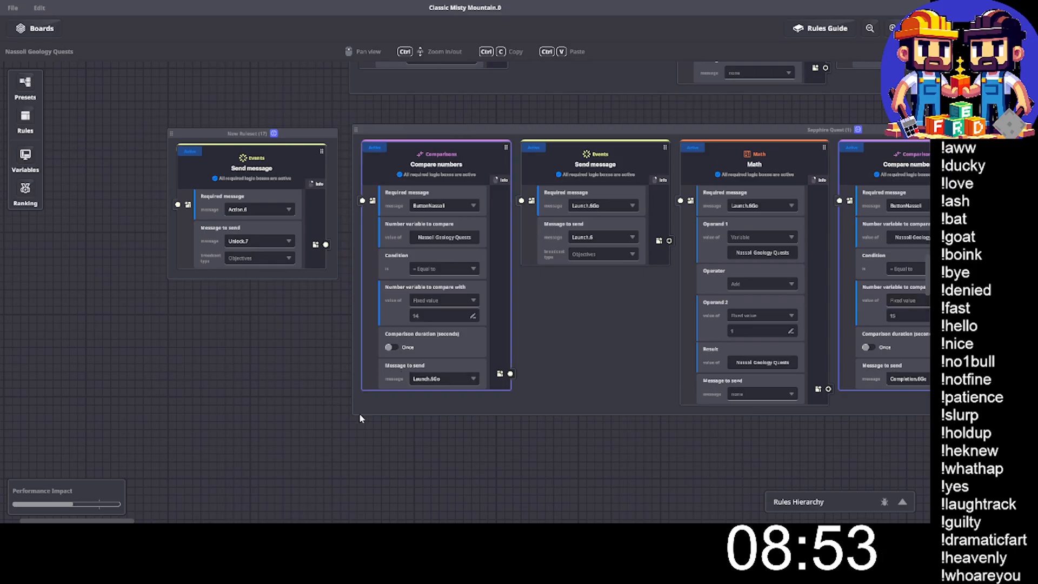
Add a new message Launch.7Go as the message to send of the copied Compare numbers rule.
left_click(435, 380)
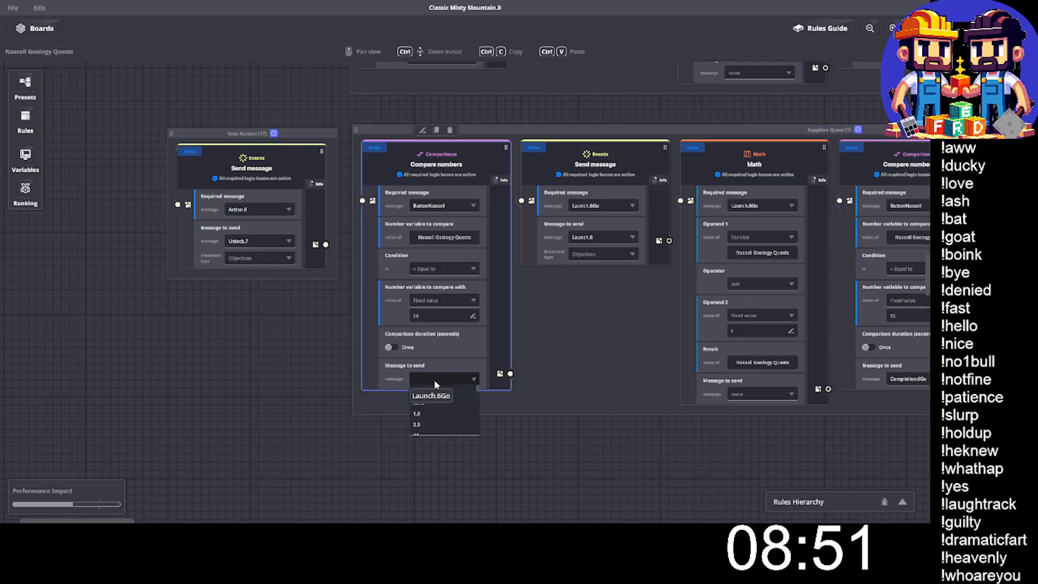
type("Launch")
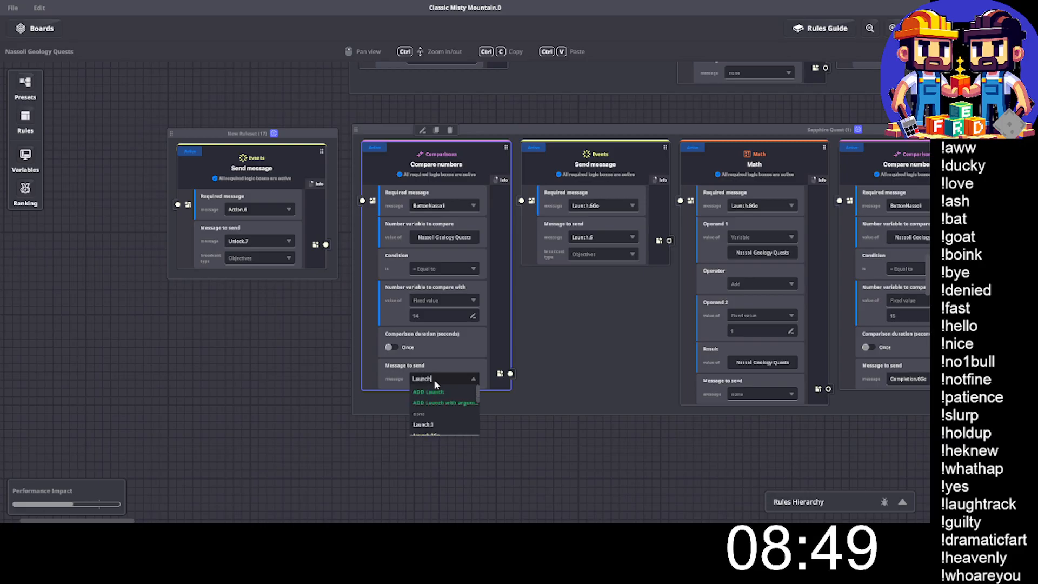
type(".7Go")
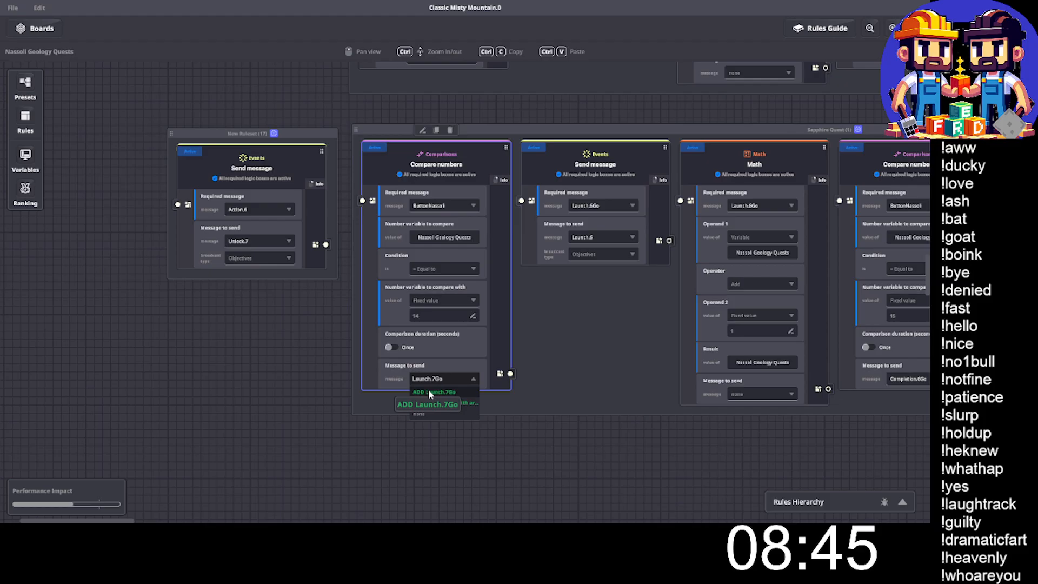
Set the copied ruleset's first Send message rule to require Launch.7Go and send Launch.7.
left_click(591, 198)
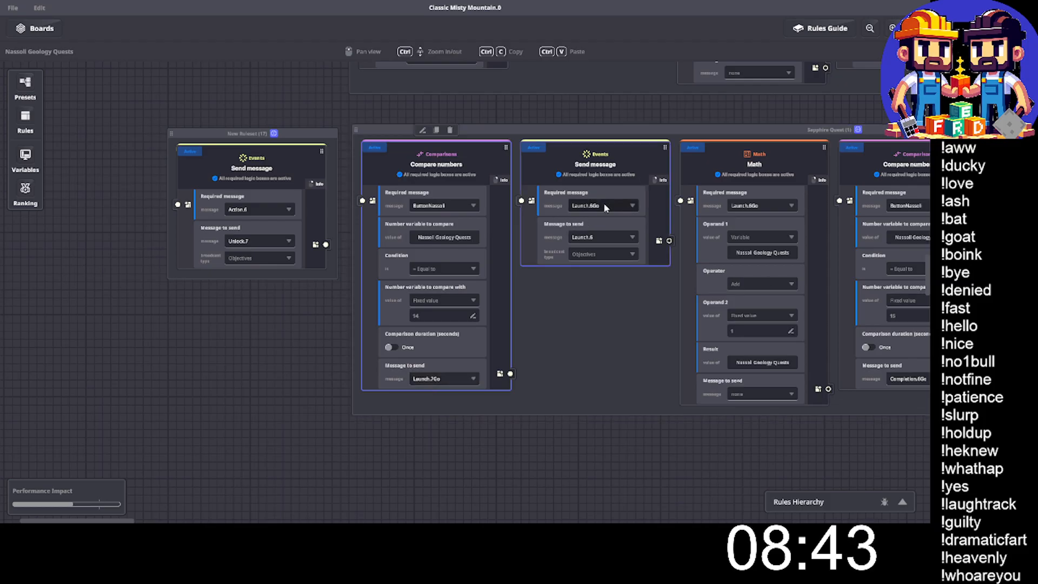
left_click(603, 203)
type("h.7g")
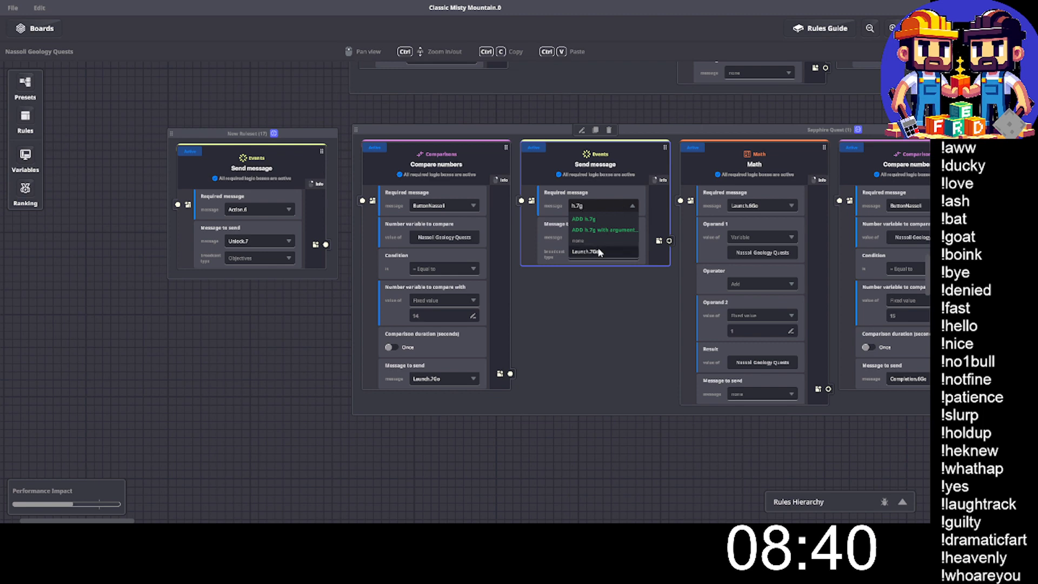
left_click(595, 251)
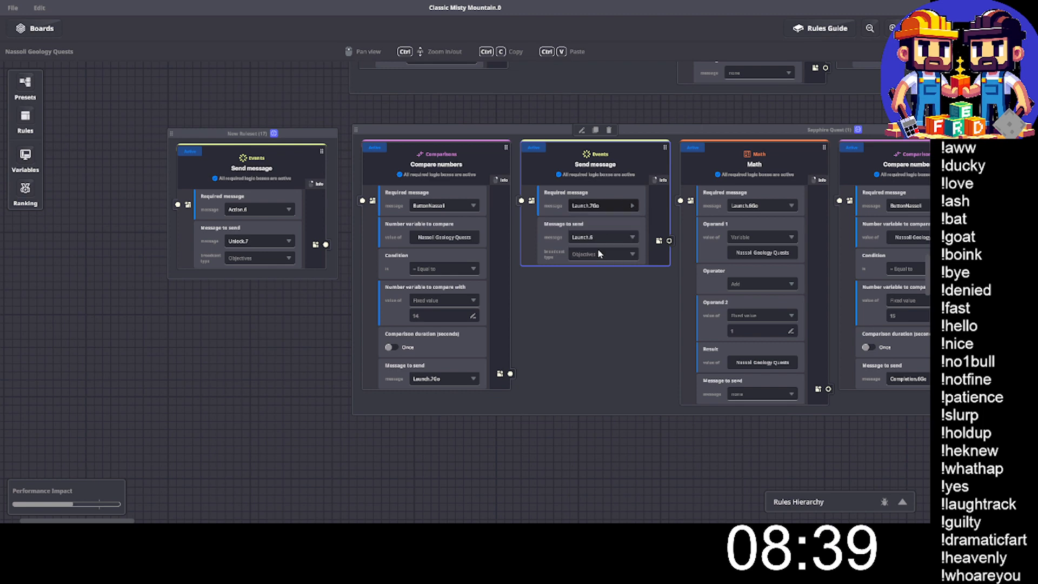
left_click(634, 243)
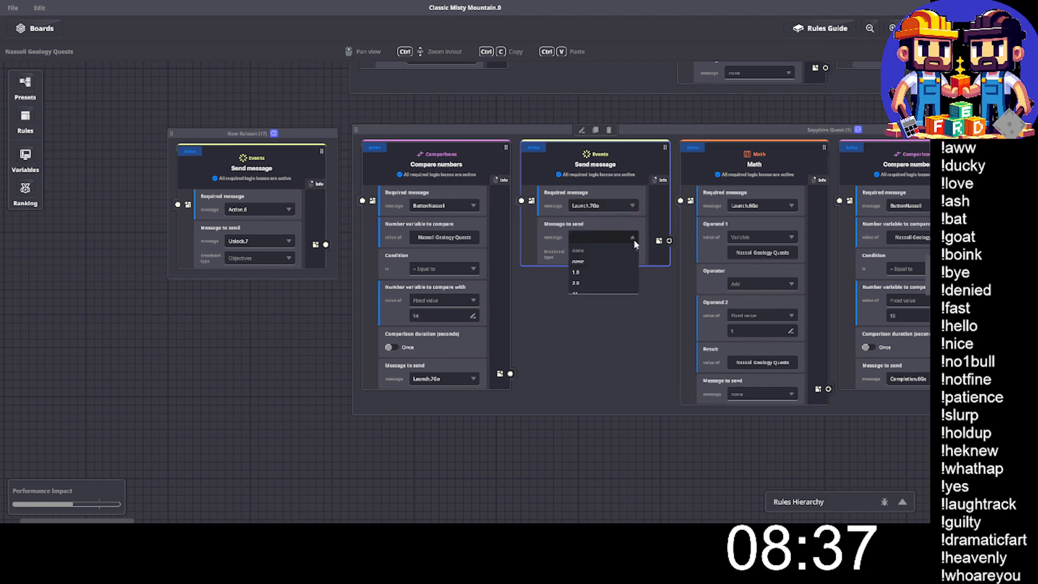
type("Launch.7")
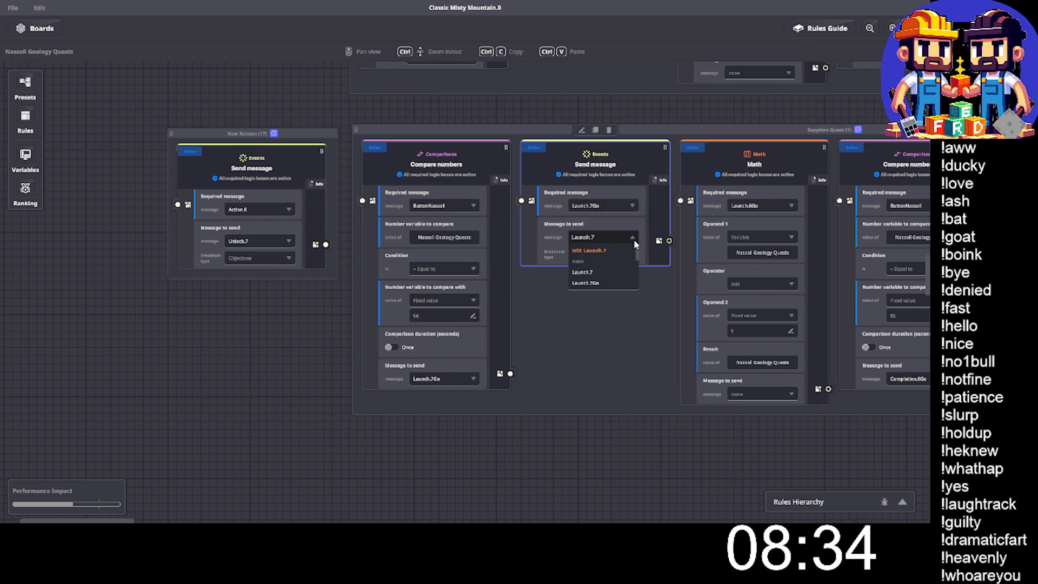
left_click(614, 249)
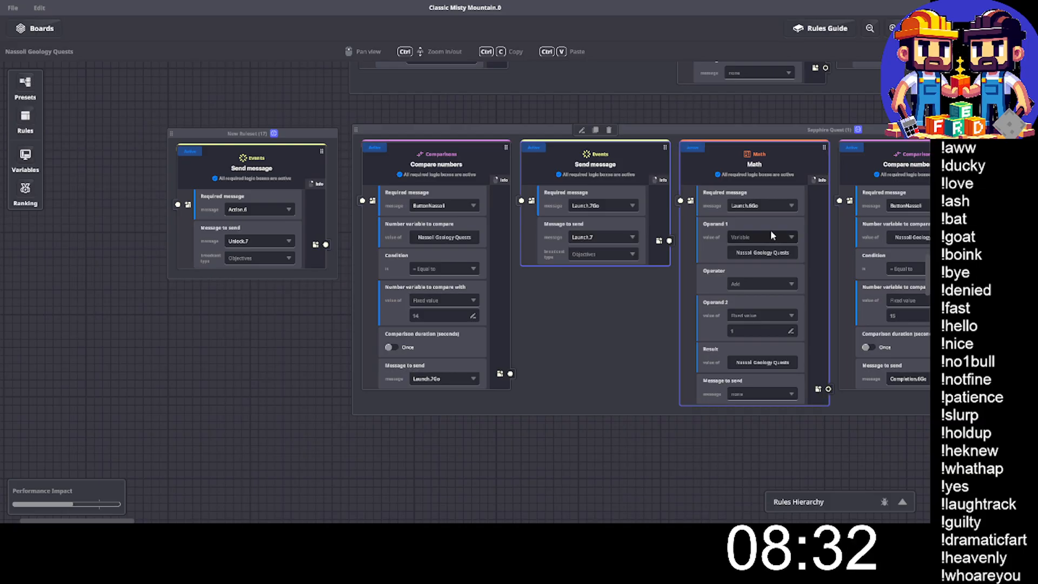
Set the required message of the copied ruleset's first Math rule to Launch.7Go.
left_click(750, 210)
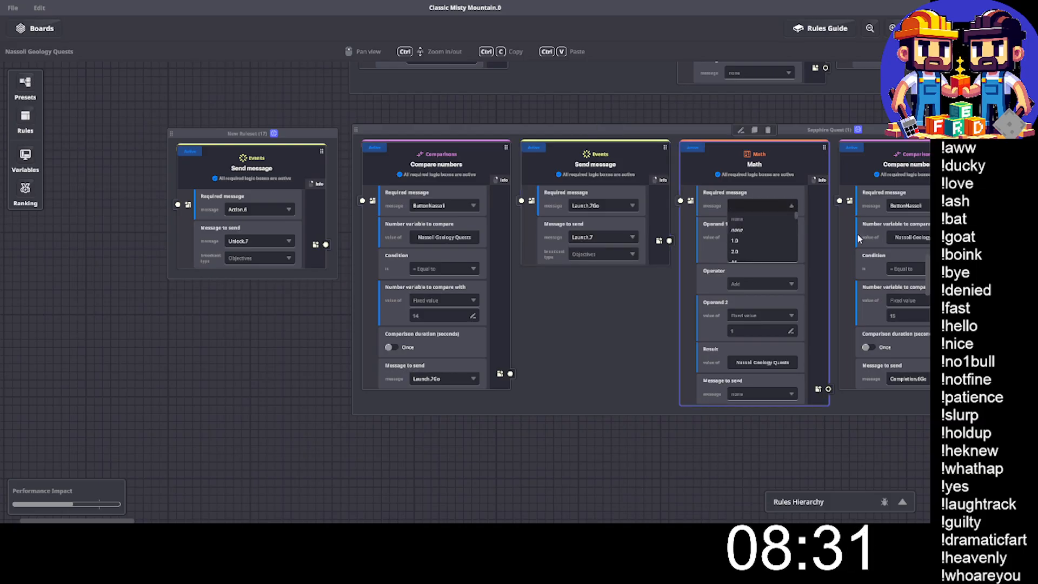
type("h.7g")
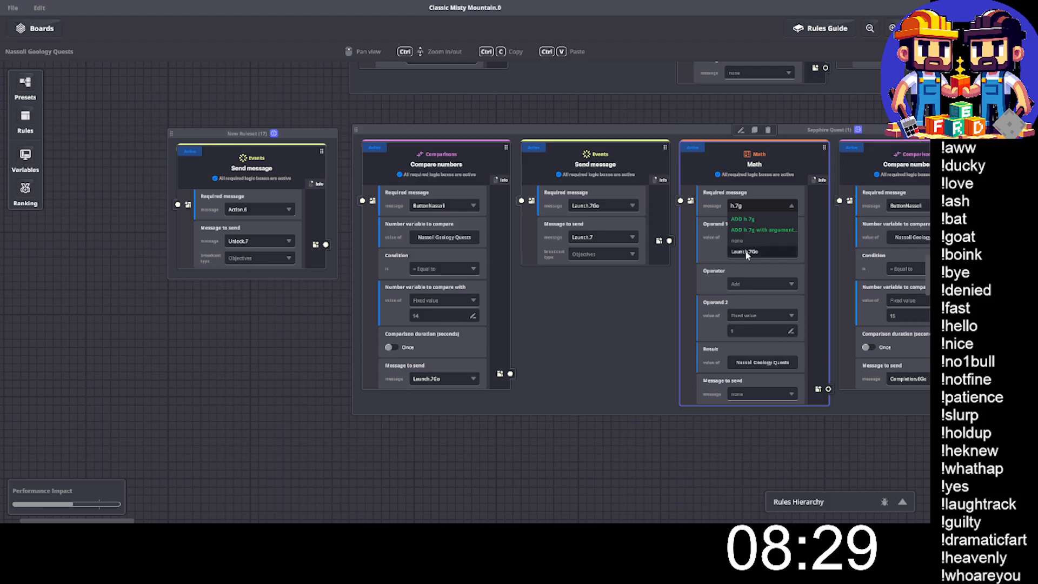
left_click(746, 252)
Add a new message Completion.7Go as the message to send of the copied ruleset's Compare numbers (1) rule.
scroll(761, 368, "right", 3)
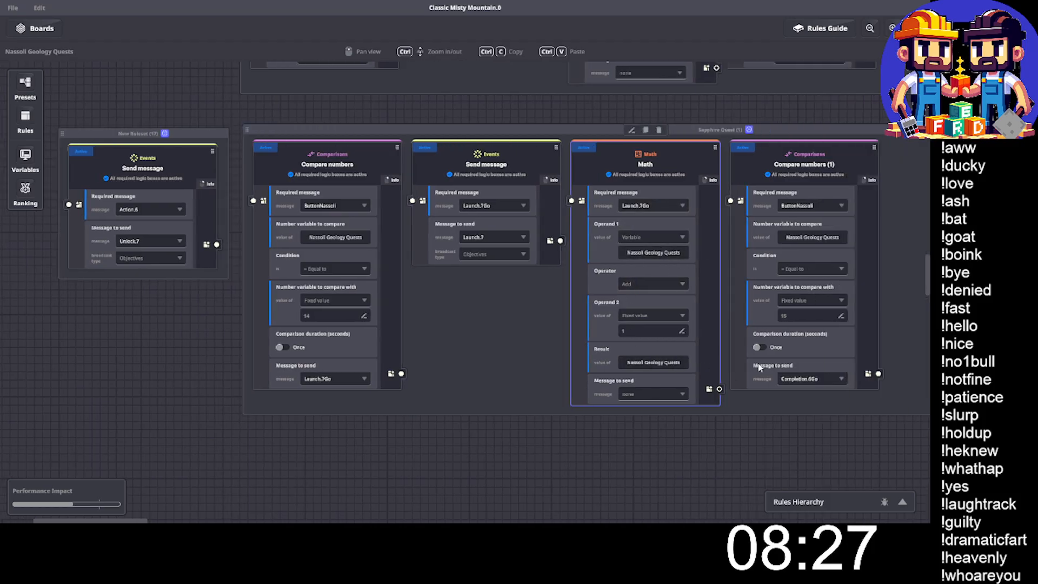
scroll(759, 367, "right", 3)
left_click(703, 206)
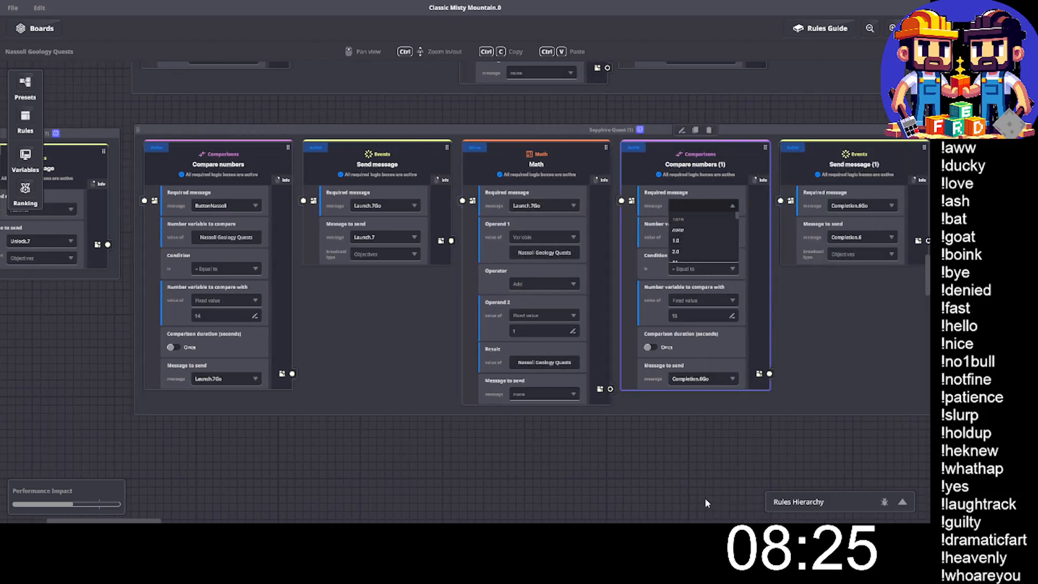
left_click(679, 465)
left_click(697, 380)
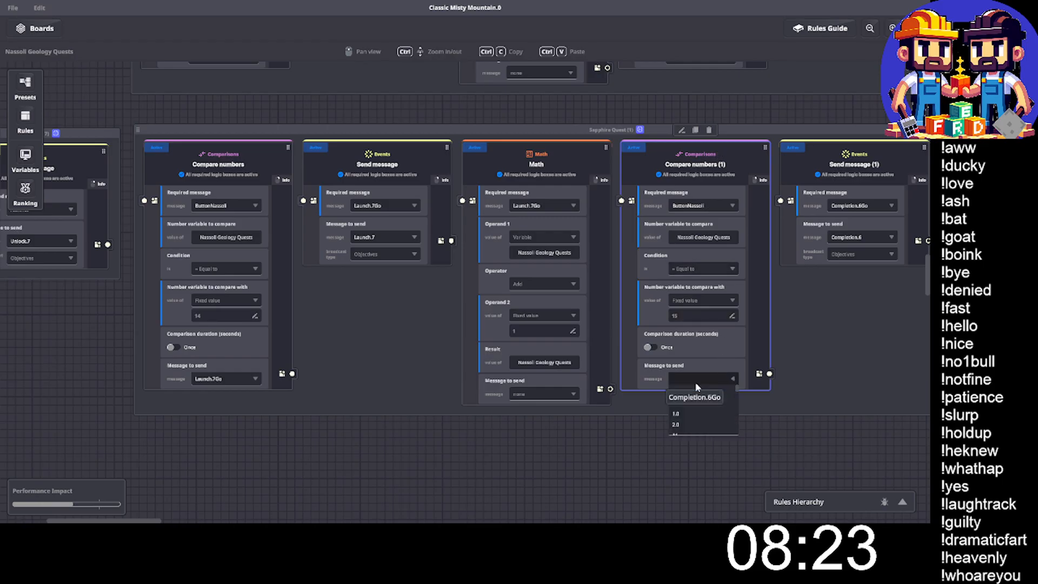
type("ple")
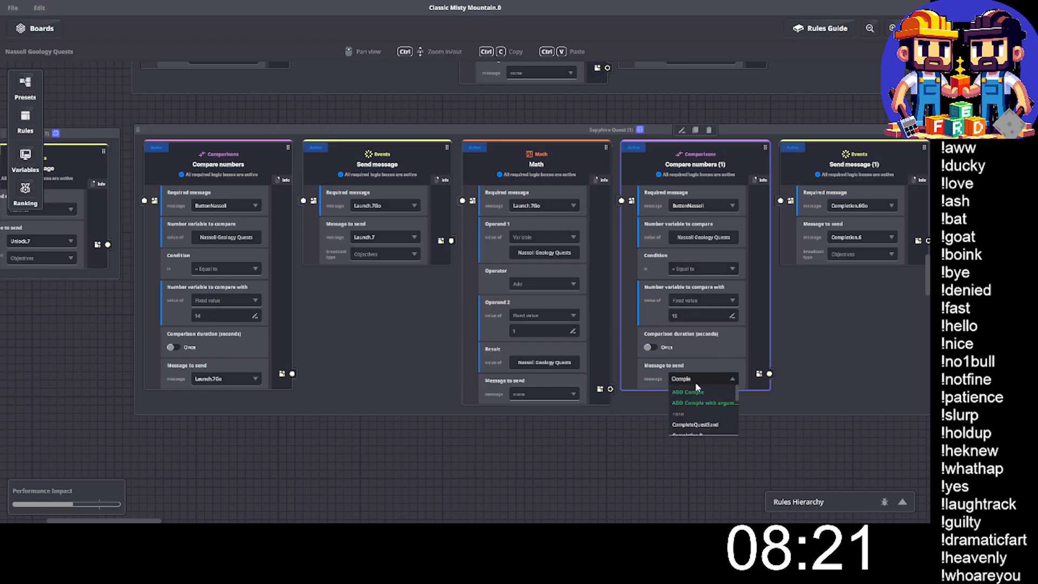
type("tion.7Go")
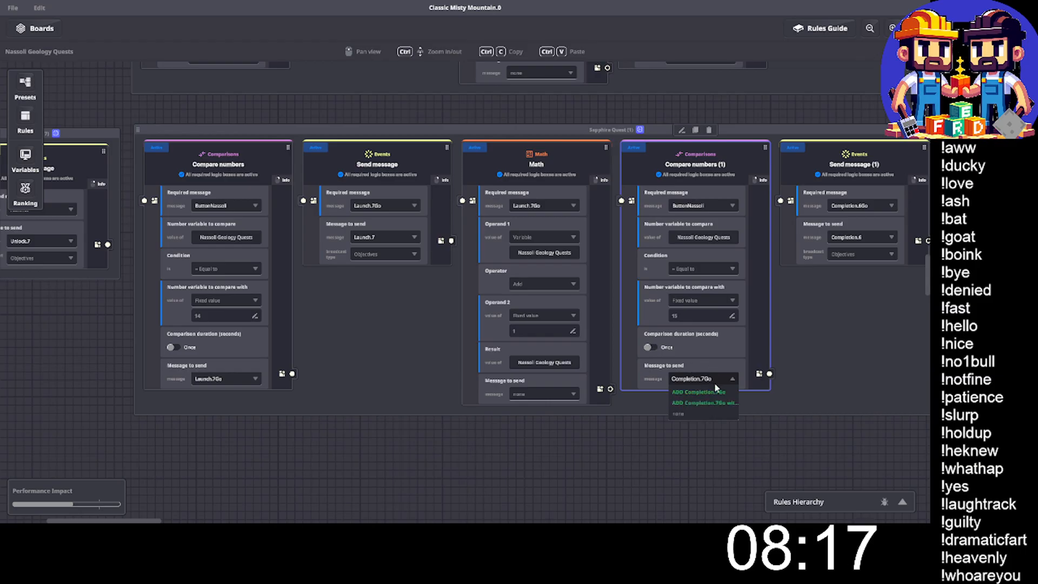
left_click(703, 392)
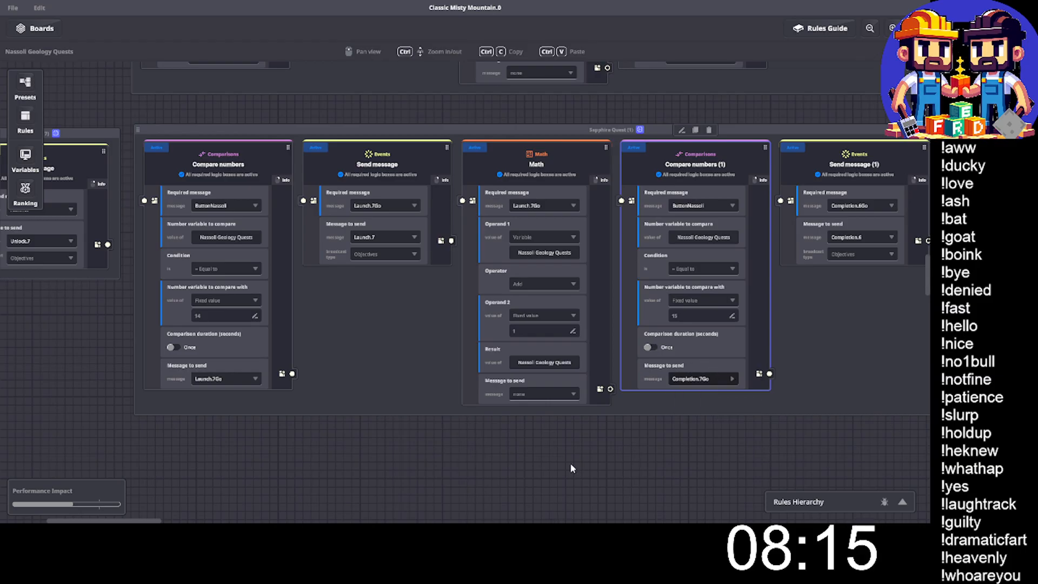
Set the copied ruleset's Send message (1) rule to require Completion.7Go and send Completion.7.
scroll(628, 438, "right", 1)
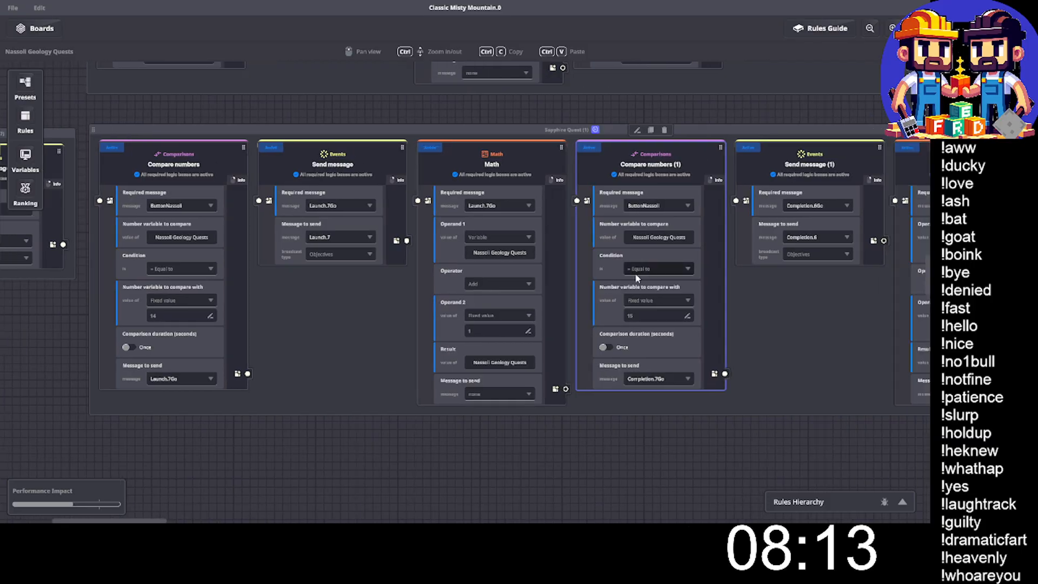
left_click(818, 205)
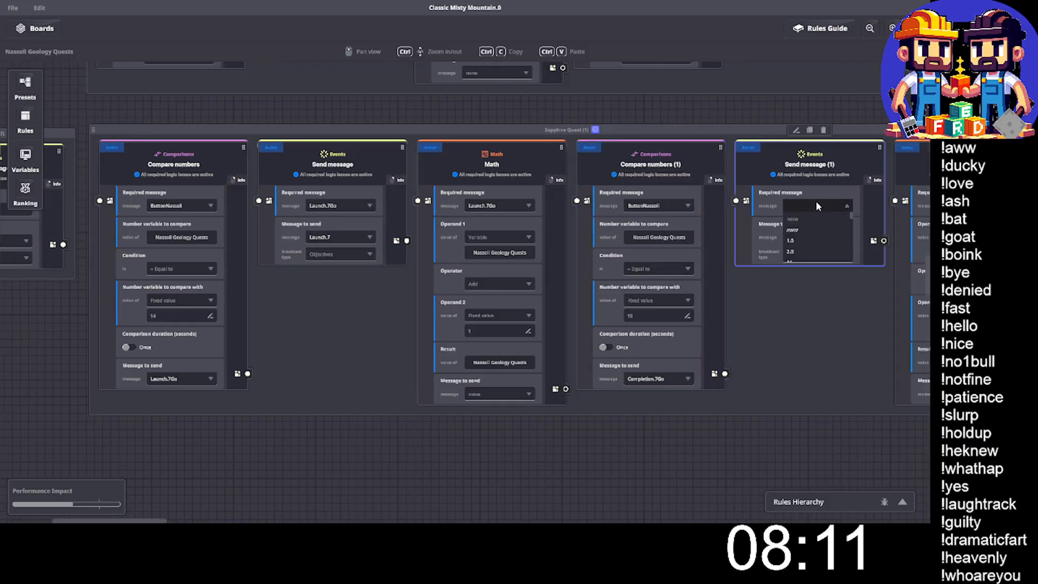
type("n.")
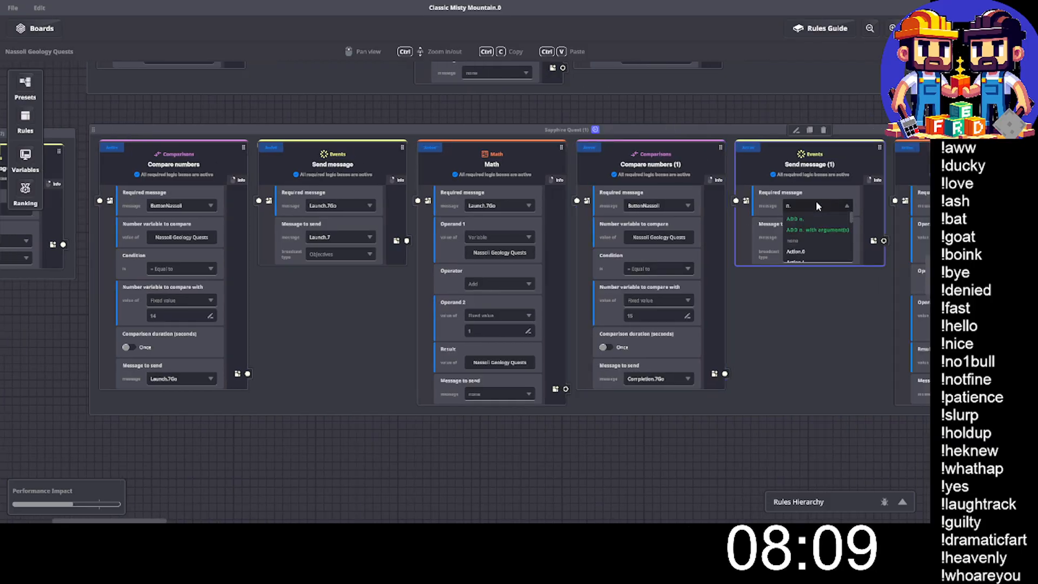
type("7g")
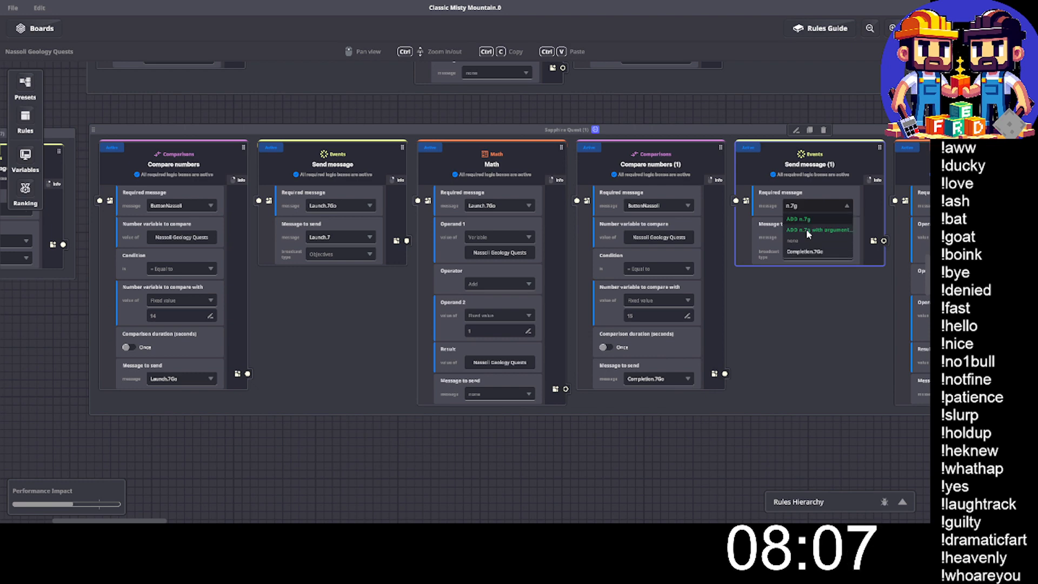
left_click(807, 251)
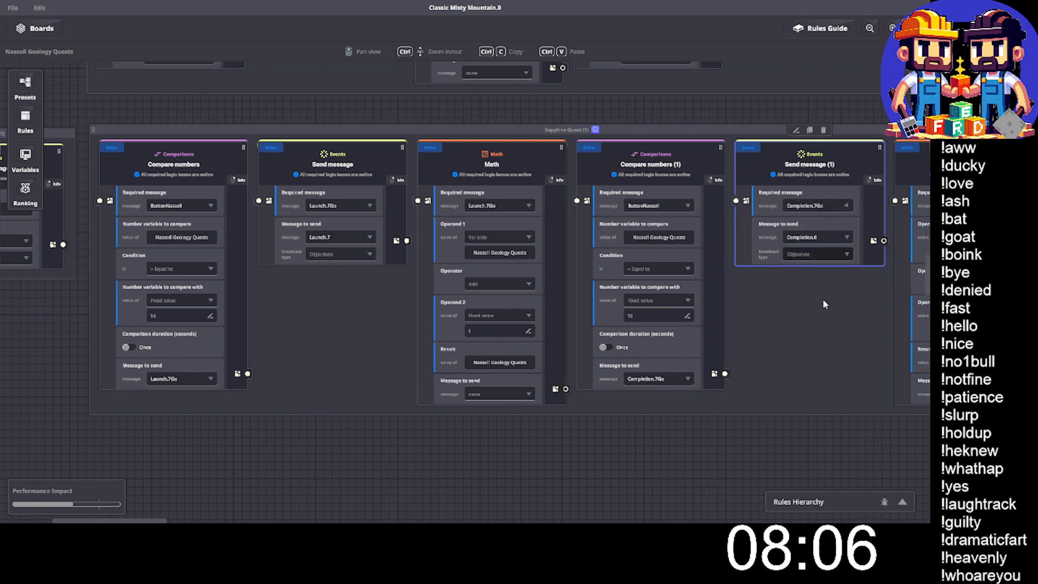
left_click(814, 238)
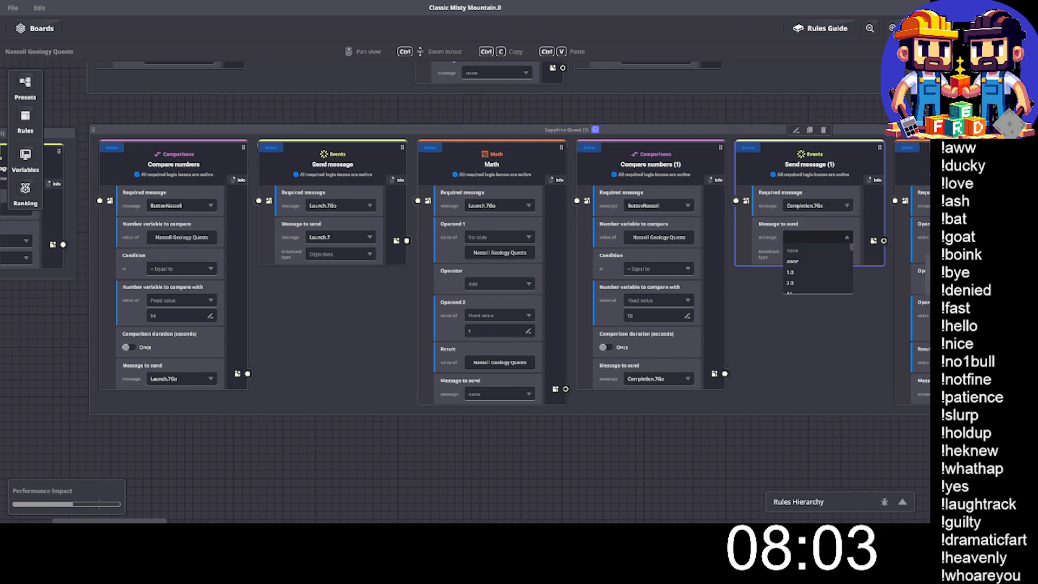
type("Completion")
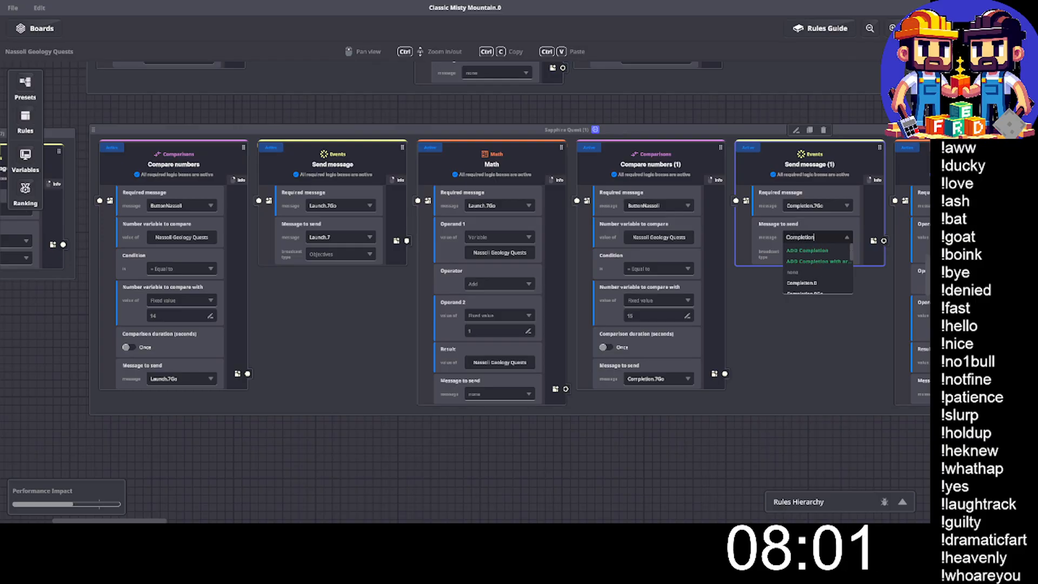
type(".7")
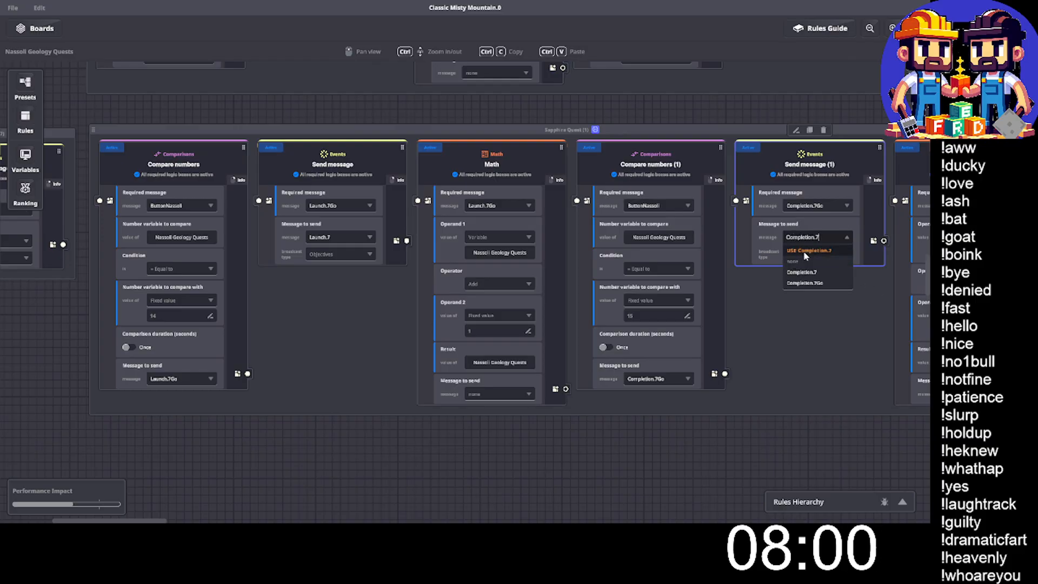
key("Return")
Set the required message of the copied ruleset's Math (2) rule to Action.7.
middle_click_drag(726, 390, 513, 379)
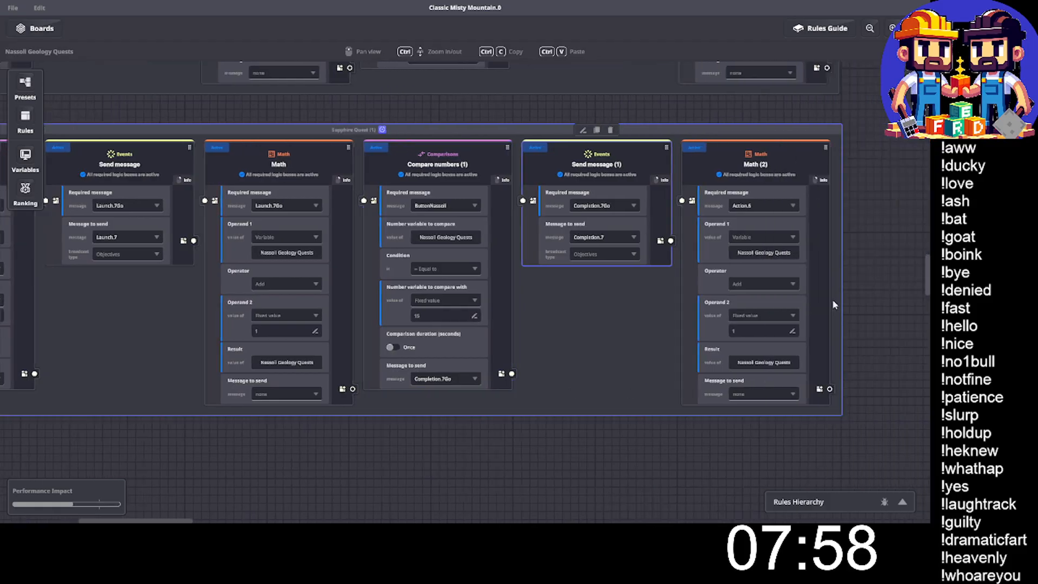
left_click(755, 206)
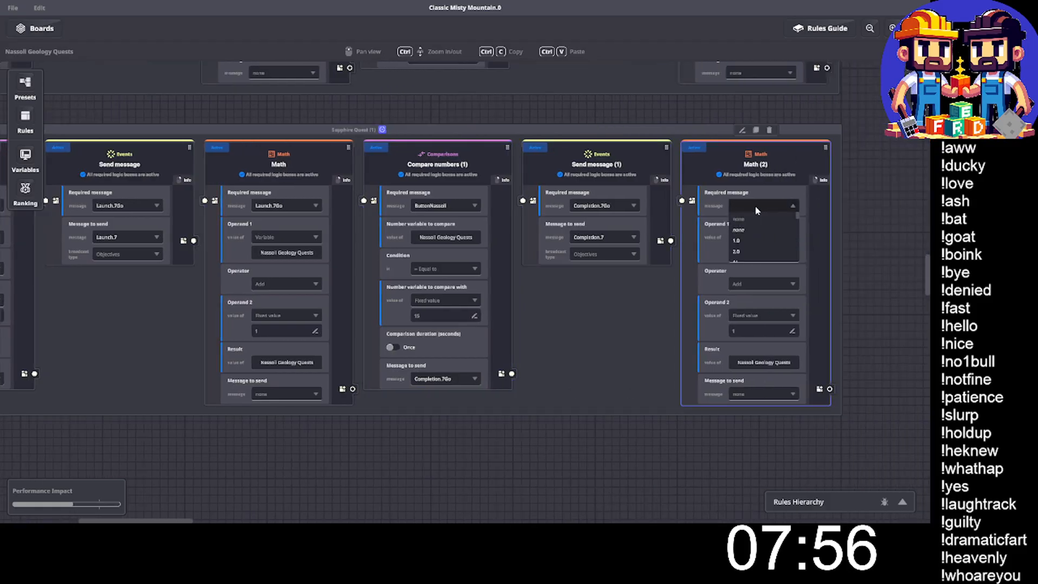
type("Action")
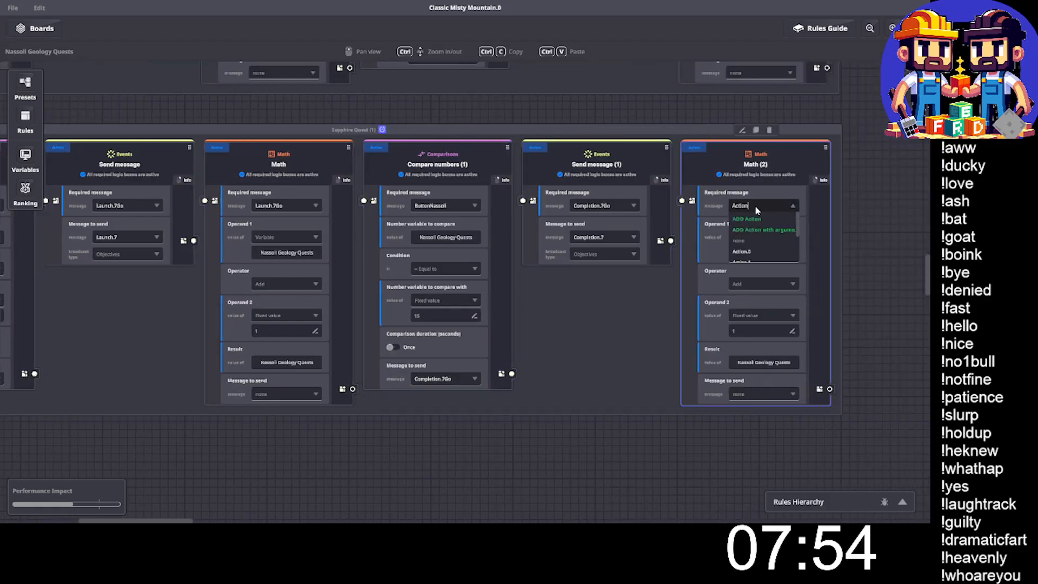
type(".7")
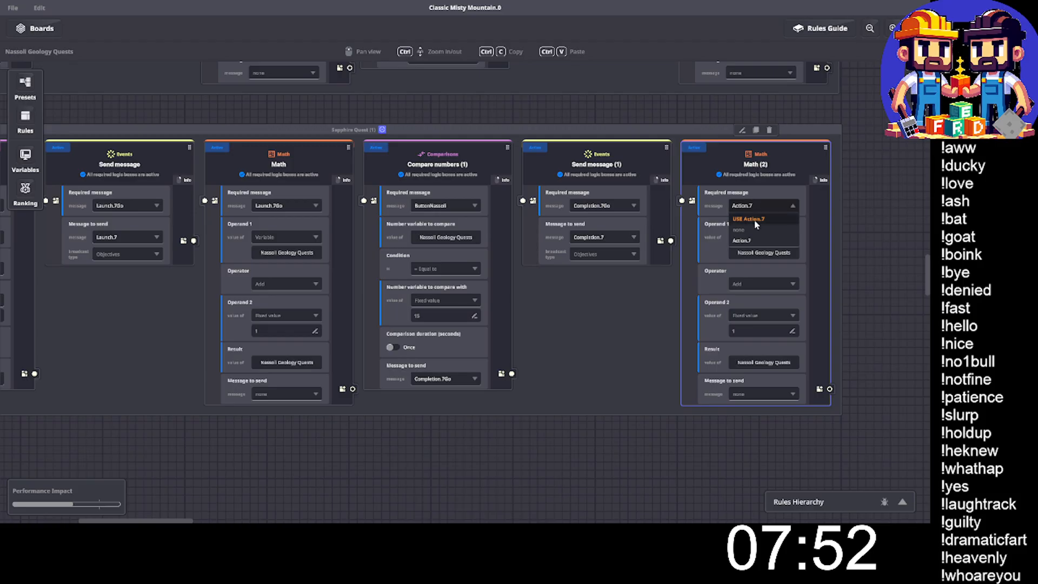
left_click(751, 219)
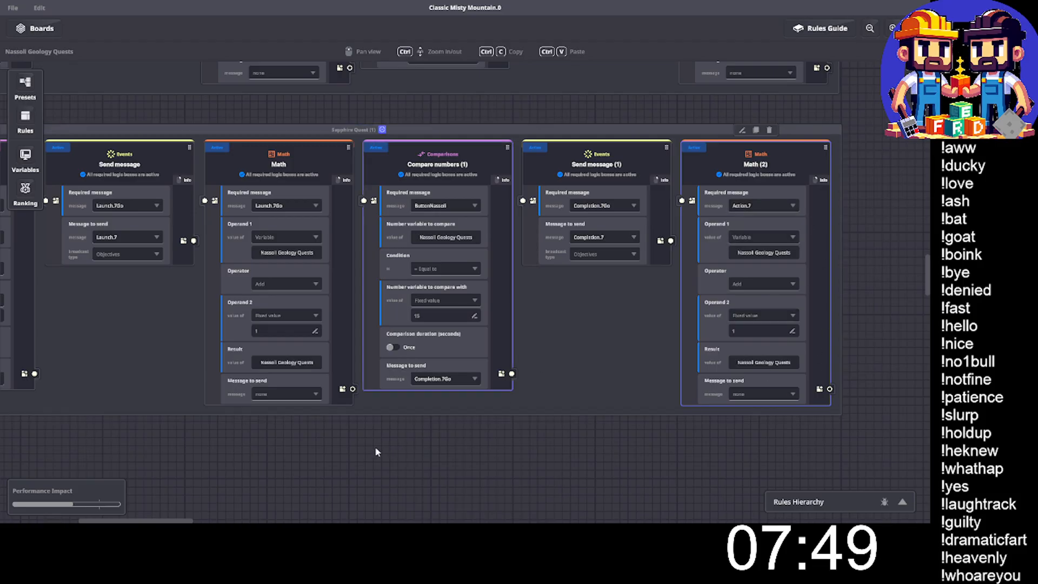
middle_click_drag(423, 450, 569, 458)
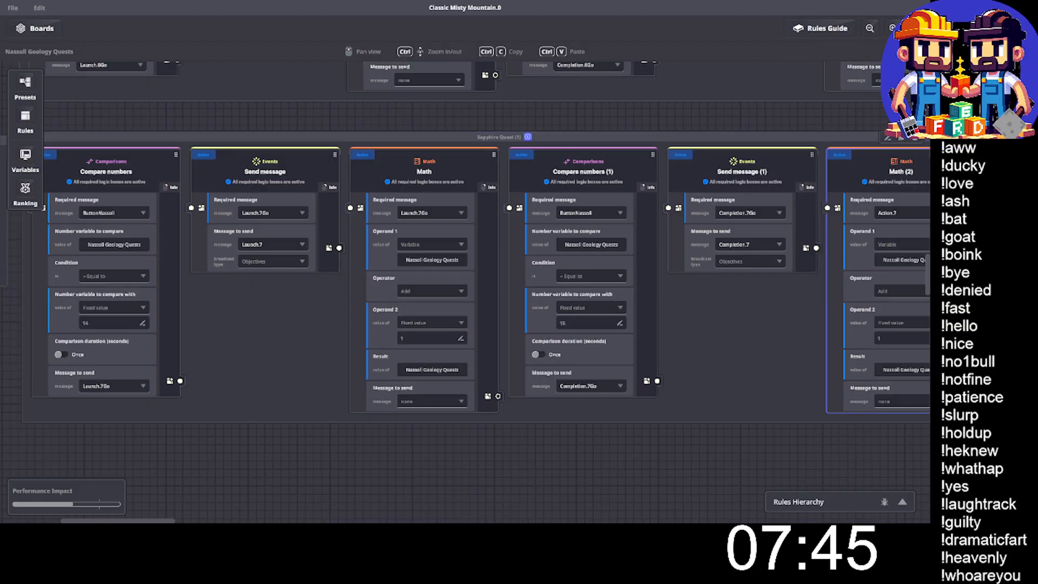
Close the game rules and select the orange-haired quest NPC in front of the wooden hut in the mountain village.
left_click(915, 28)
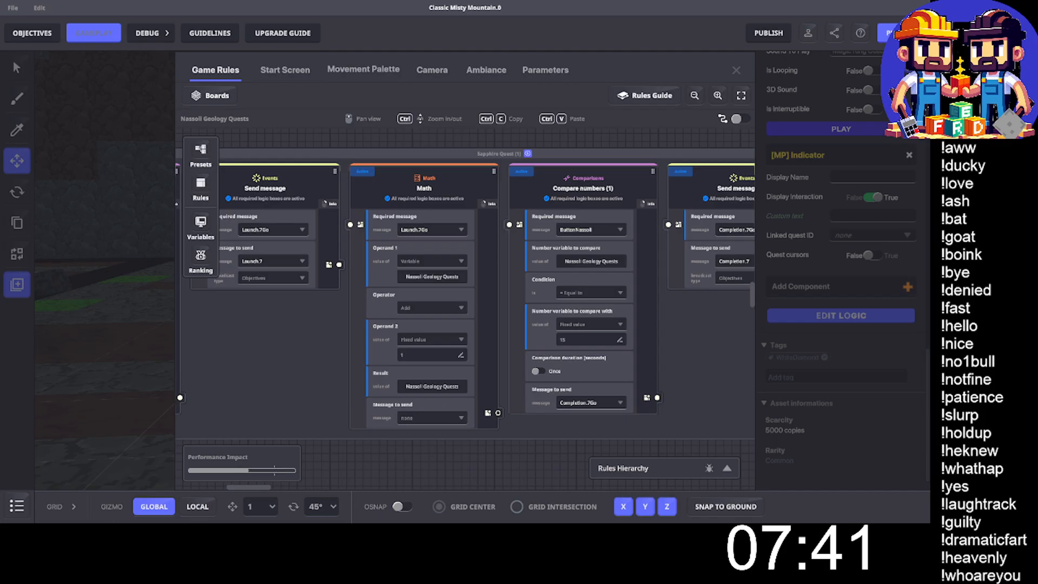
key("Escape")
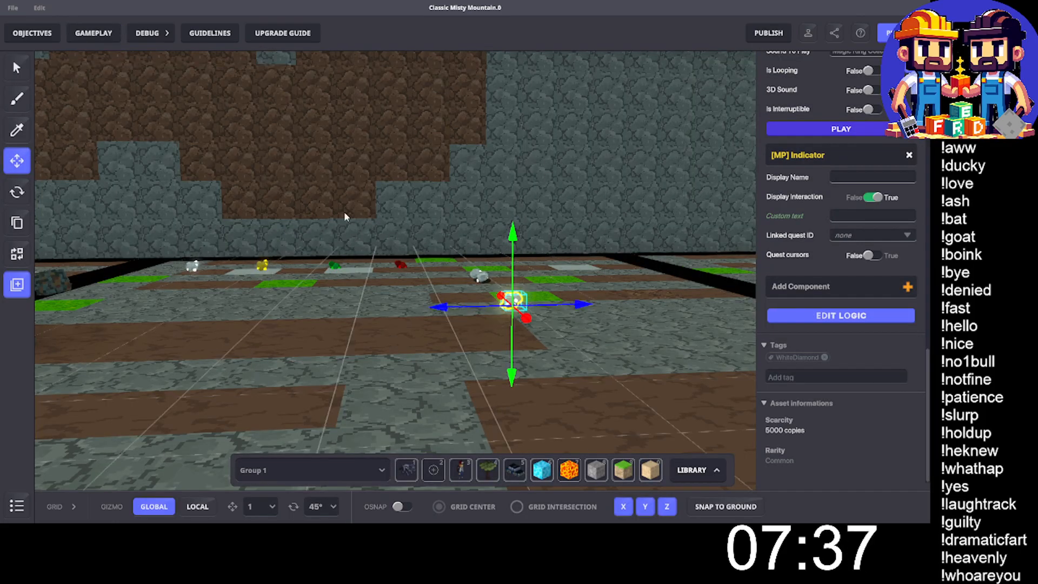
key("s")
key("q")
key("e")
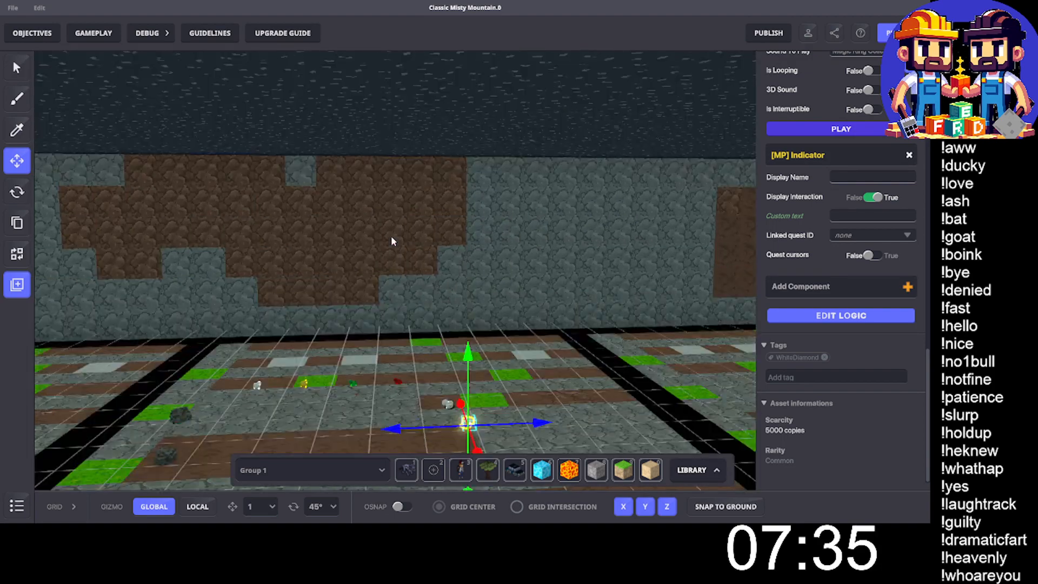
key("e")
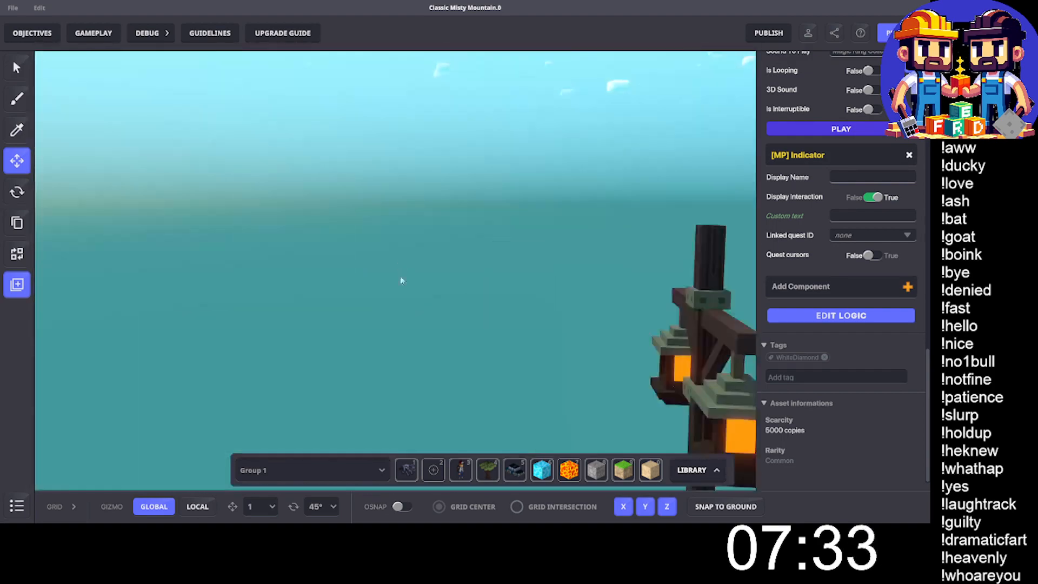
key("q")
right_click_drag(394, 337, 719, 412)
key("w")
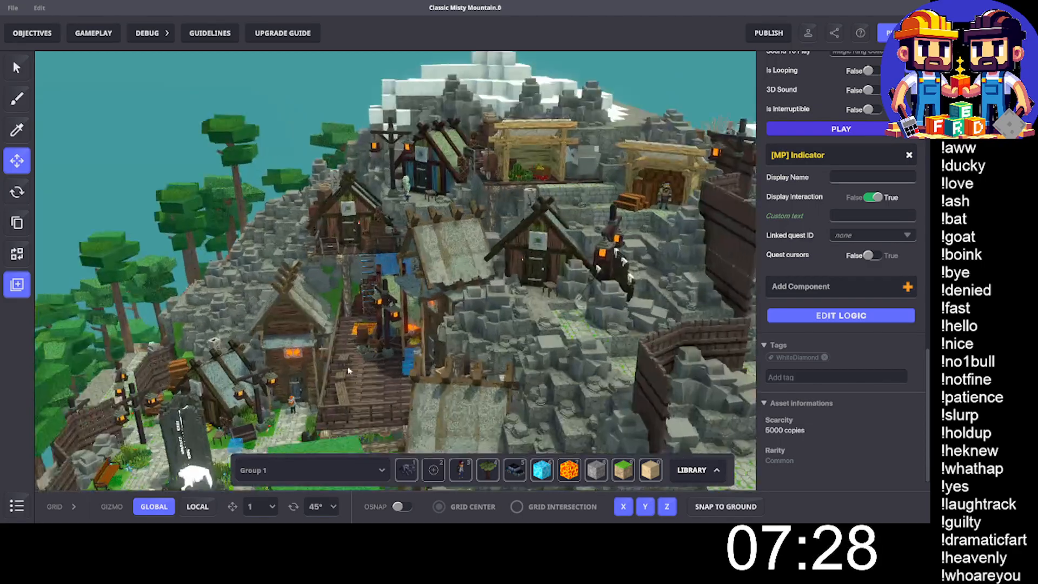
scroll(348, 370, "up", 8)
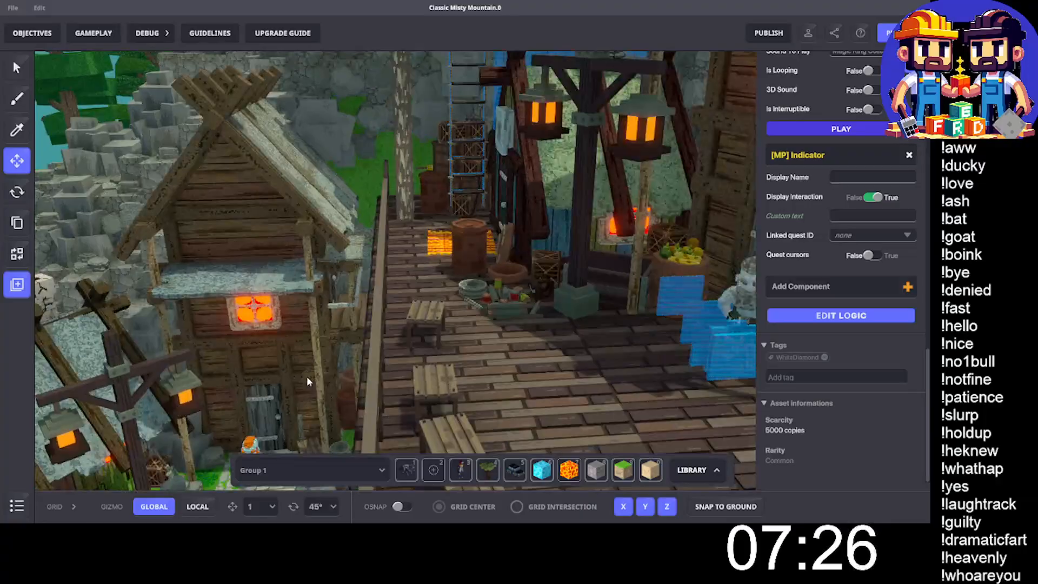
right_click_drag(307, 376, 320, 378)
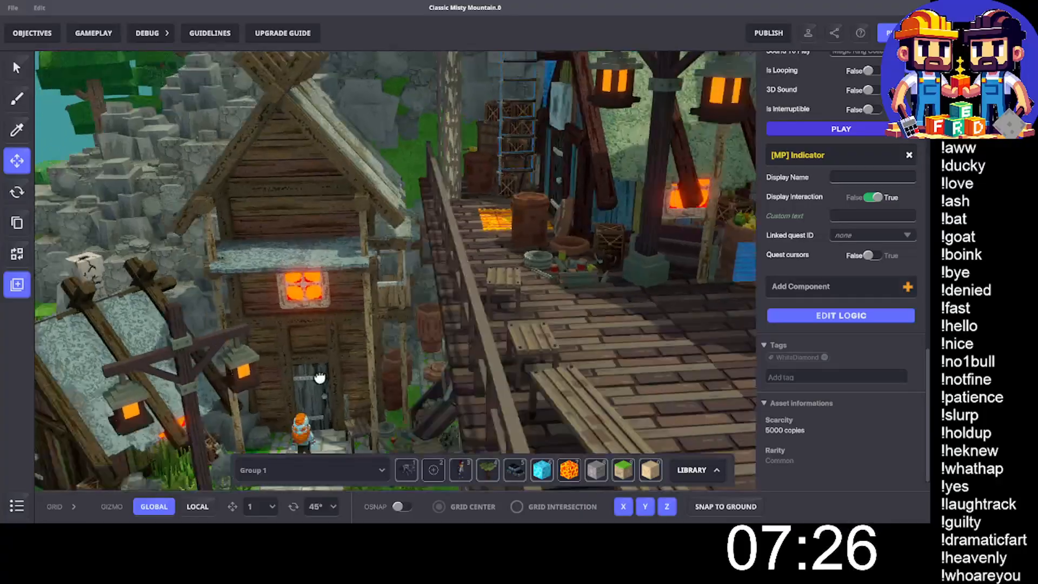
middle_click_drag(320, 378, 351, 341)
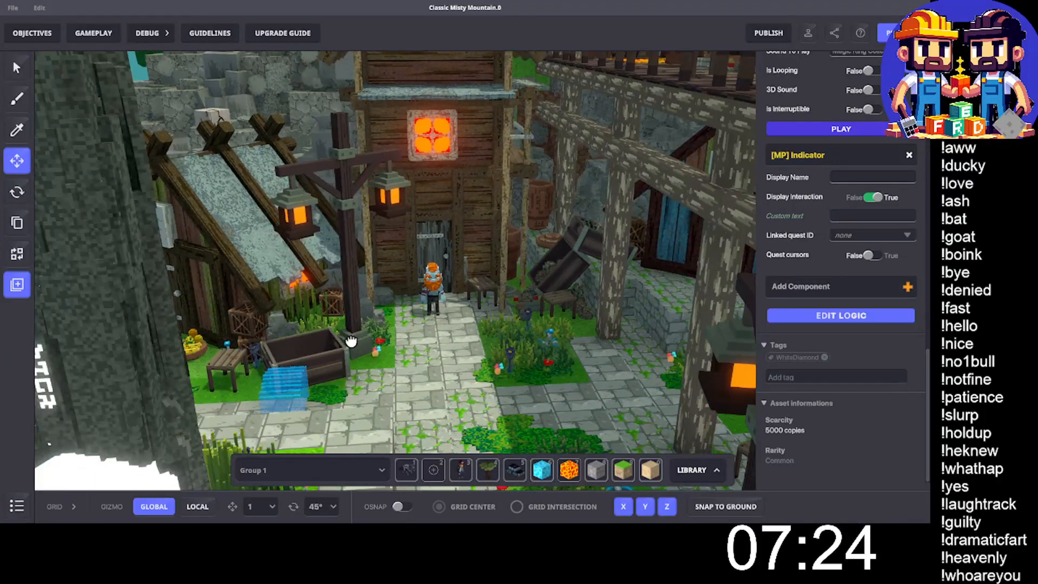
left_click(428, 300)
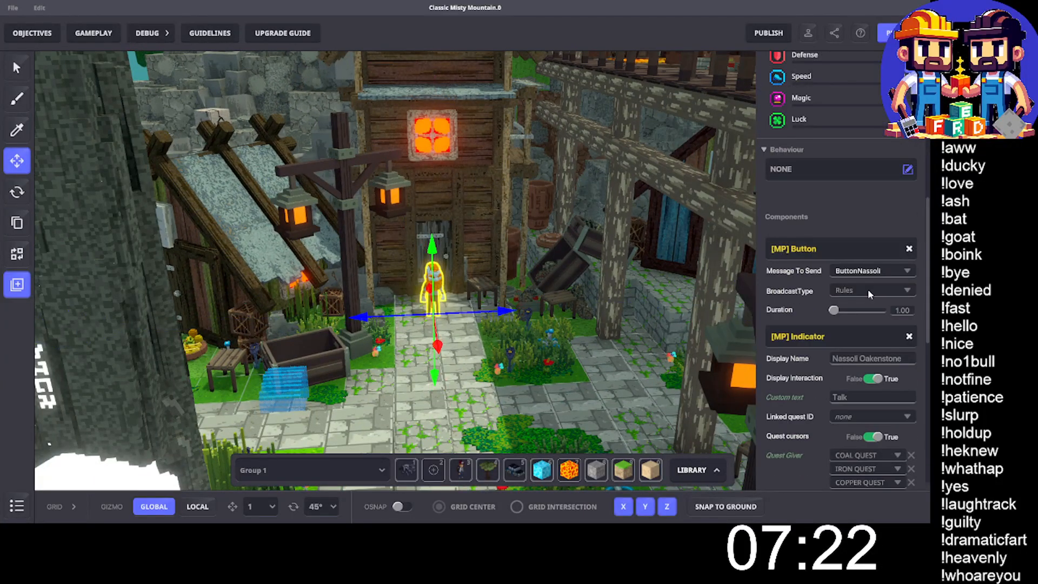
In the NPC's Indicator component, set the empty Quest Giver entry to EMERALD QUEST and add another entry for SAPPHIRE QUEST.
scroll(868, 294, "down", 4)
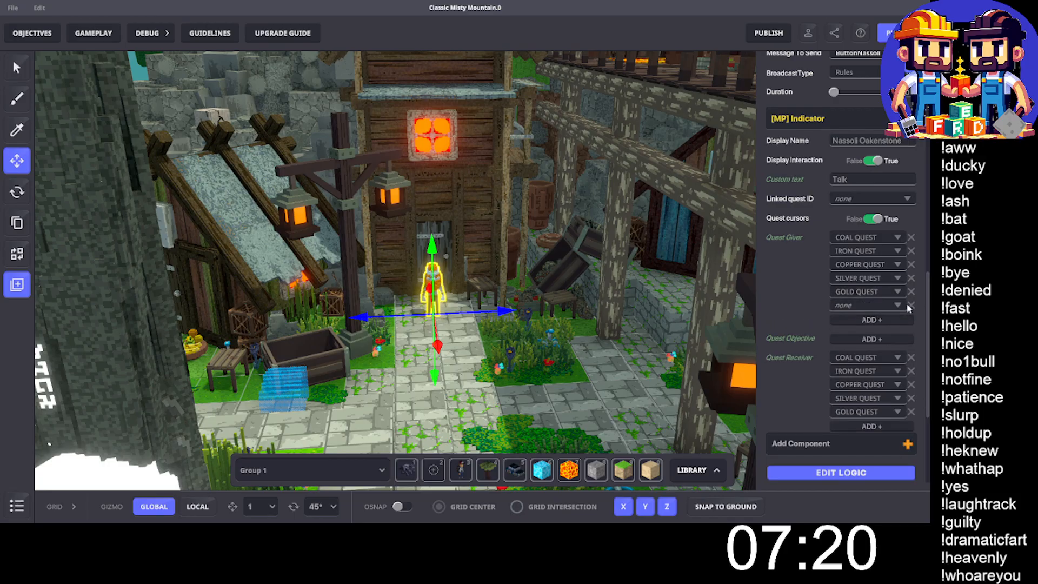
left_click(887, 305)
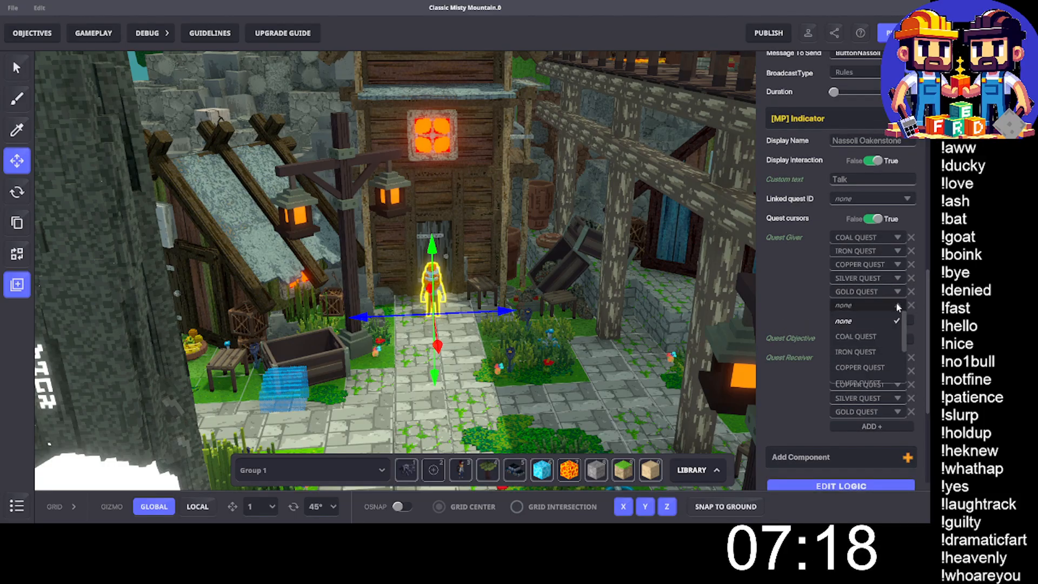
scroll(879, 342, "down", 2)
left_click(875, 338)
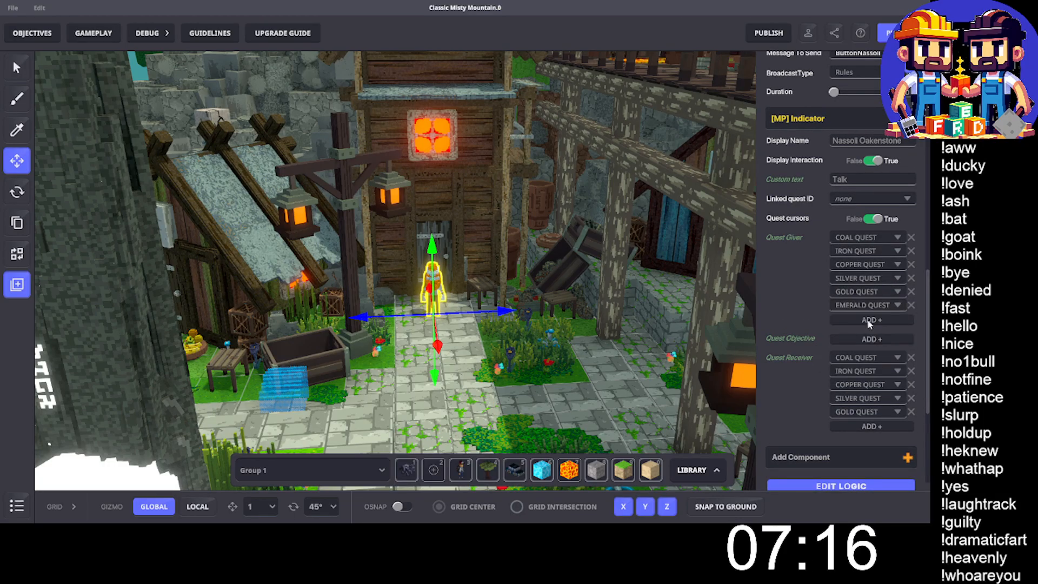
left_click(868, 320)
left_click(866, 317)
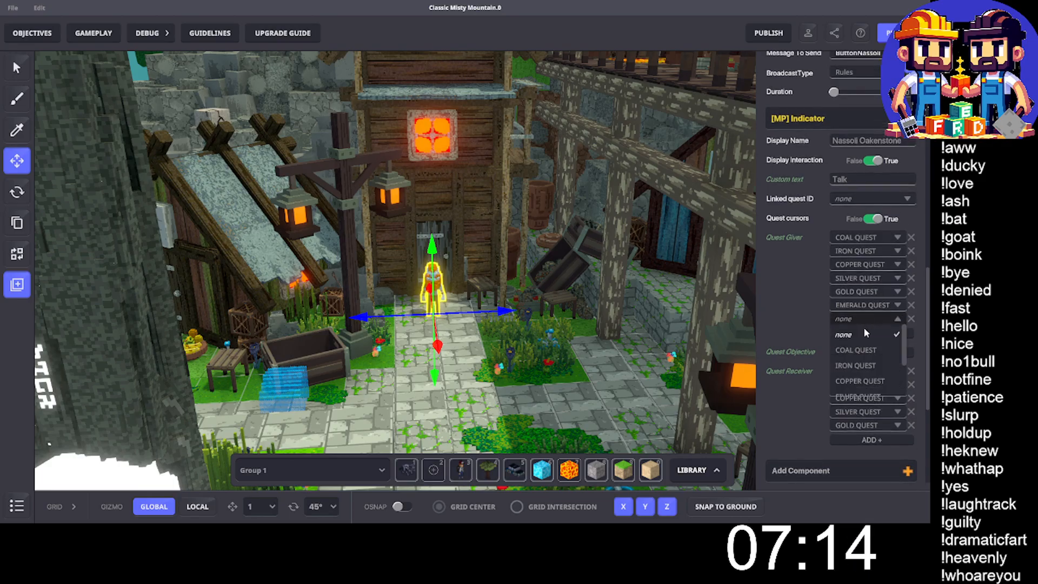
scroll(866, 333, "down", 2)
left_click(857, 372)
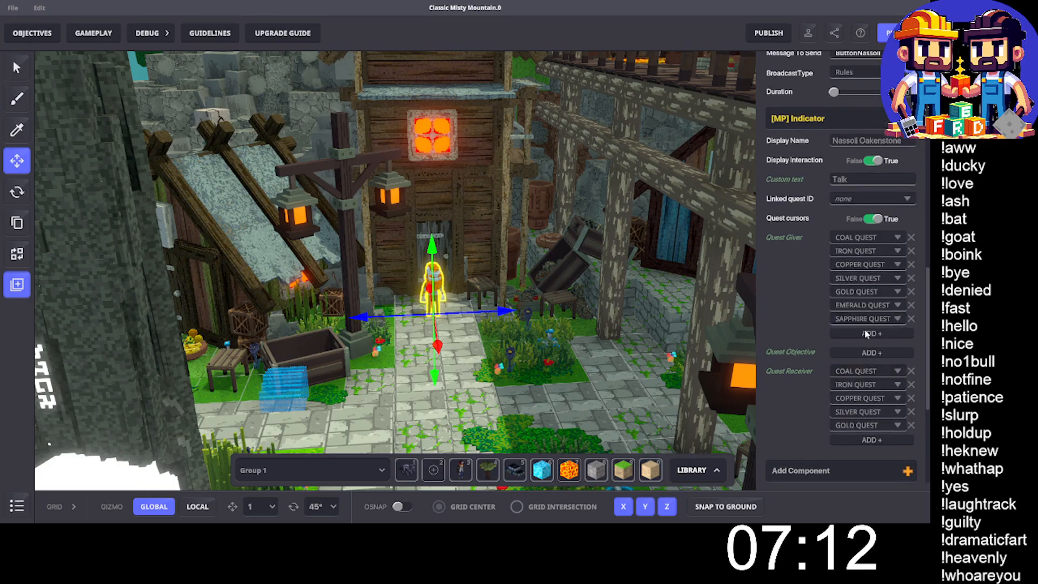
Add another Quest Giver entry to the NPC's Indicator component and set it to RUBY QUEST.
left_click(866, 333)
left_click(864, 332)
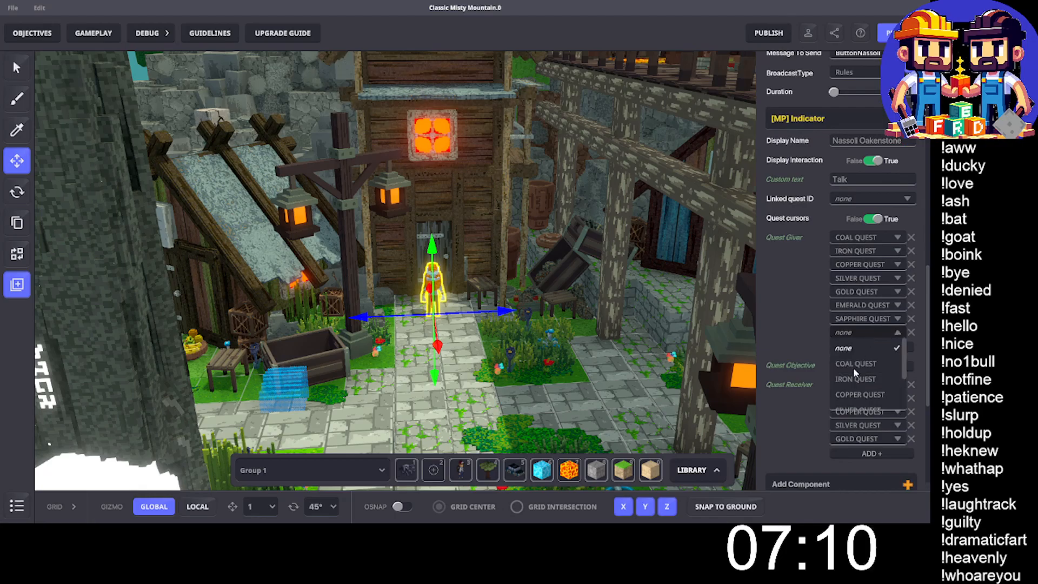
scroll(853, 373, "down", 2)
left_click(857, 378)
Add two Quest Receiver entries to the NPC's Indicator component and set them to EMERALD QUEST and SAPPHIRE QUEST.
scroll(862, 325, "down", 4)
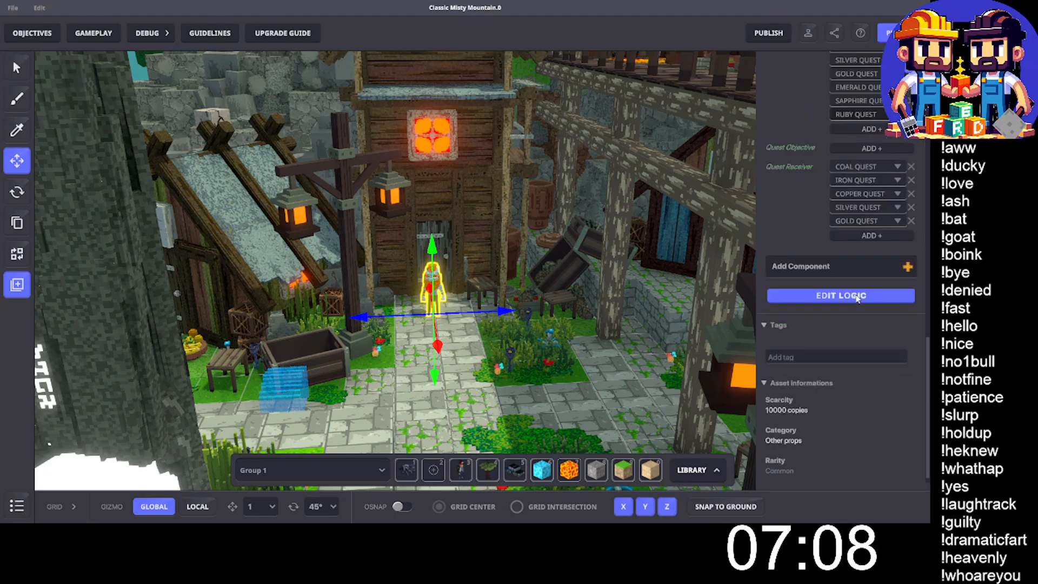
left_click(867, 236)
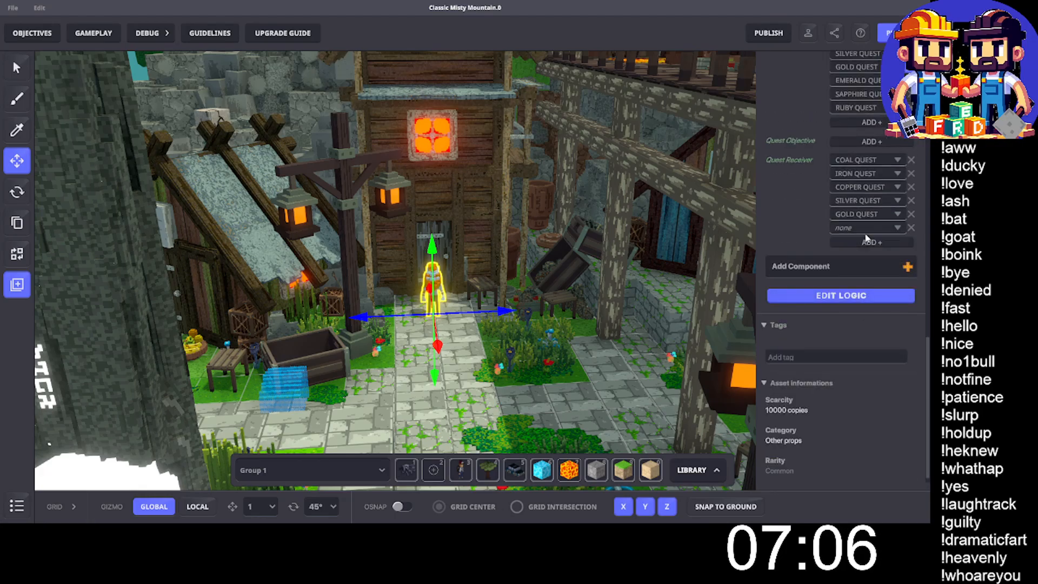
left_click(864, 234)
scroll(861, 292, "down", 3)
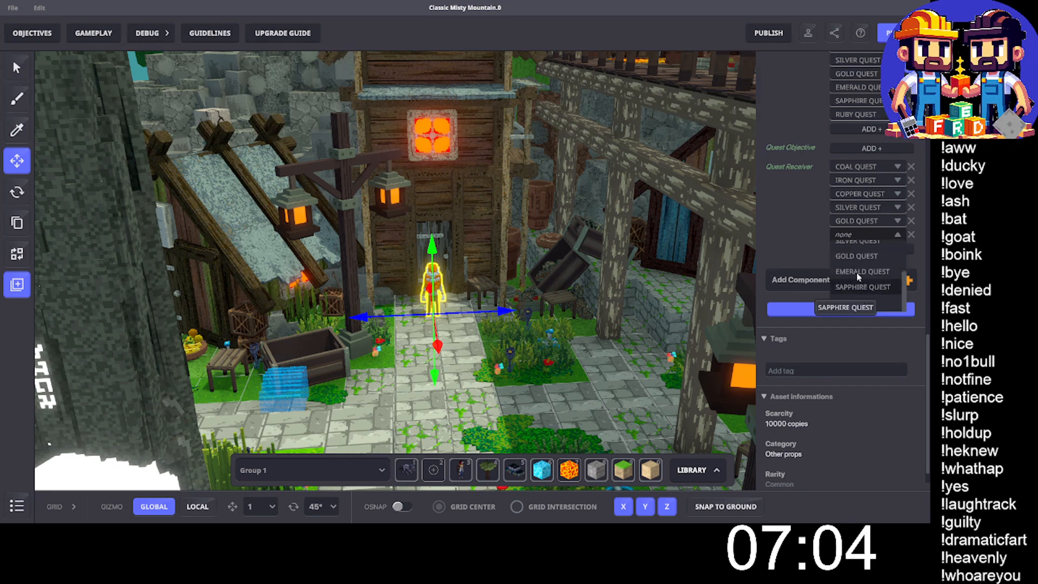
left_click(854, 268)
left_click(865, 250)
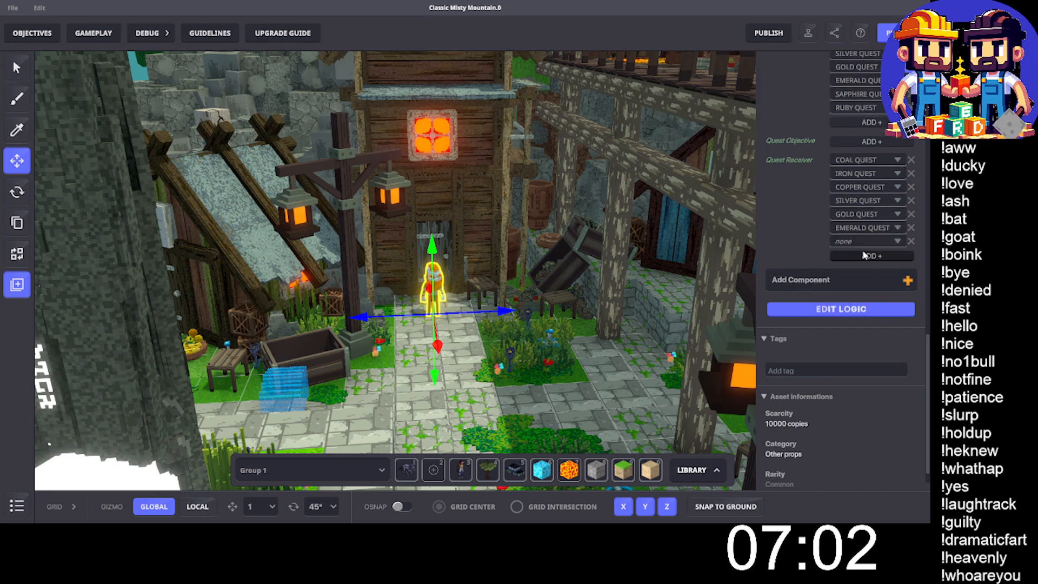
left_click(864, 247)
scroll(860, 292, "down", 3)
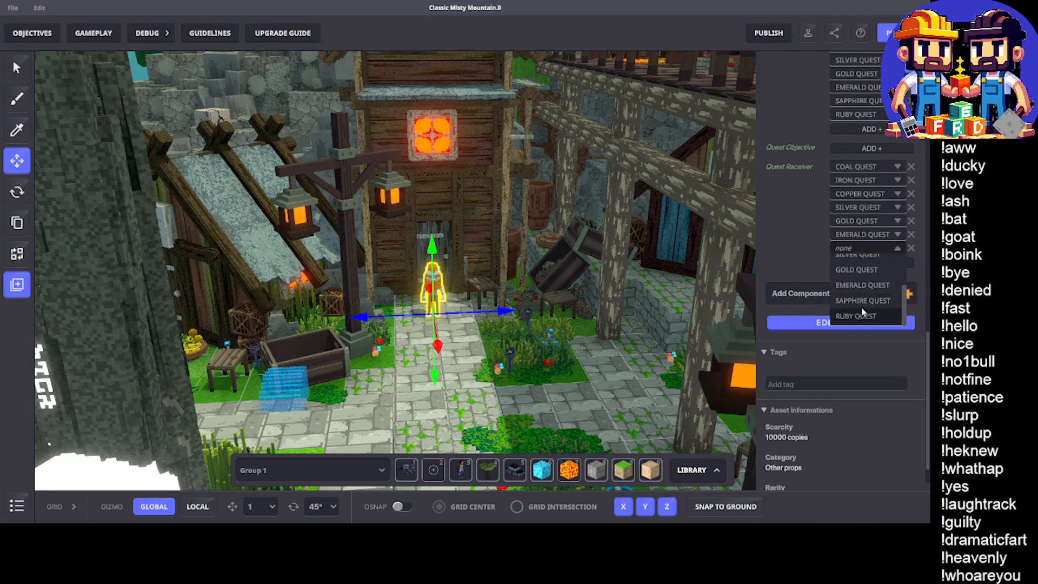
left_click(858, 301)
Add one more Quest Receiver entry to the NPC's Indicator component and set it to RUBY QUEST.
left_click(853, 260)
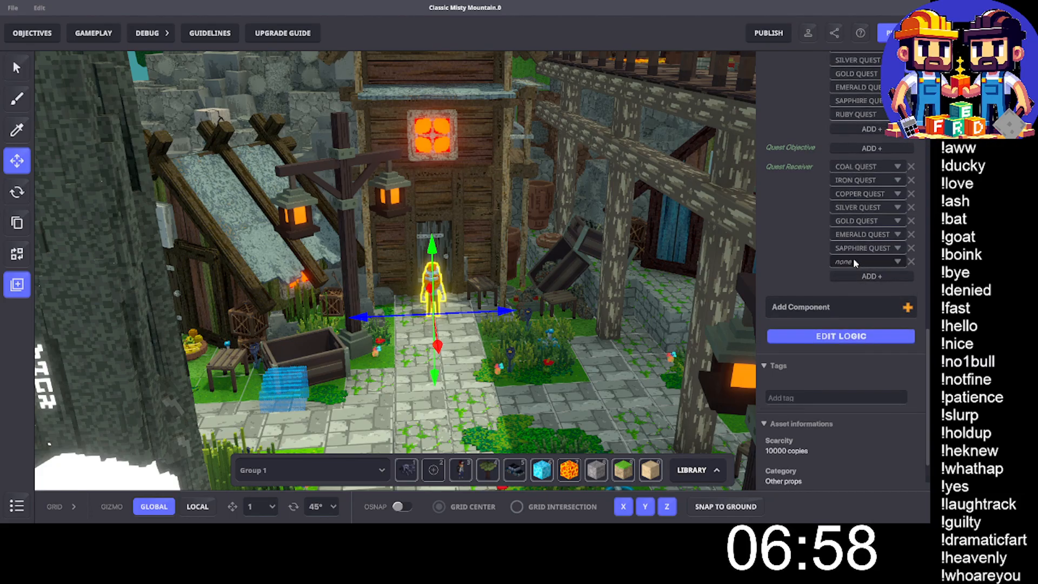
left_click(853, 262)
scroll(859, 313, "down", 3)
left_click(860, 331)
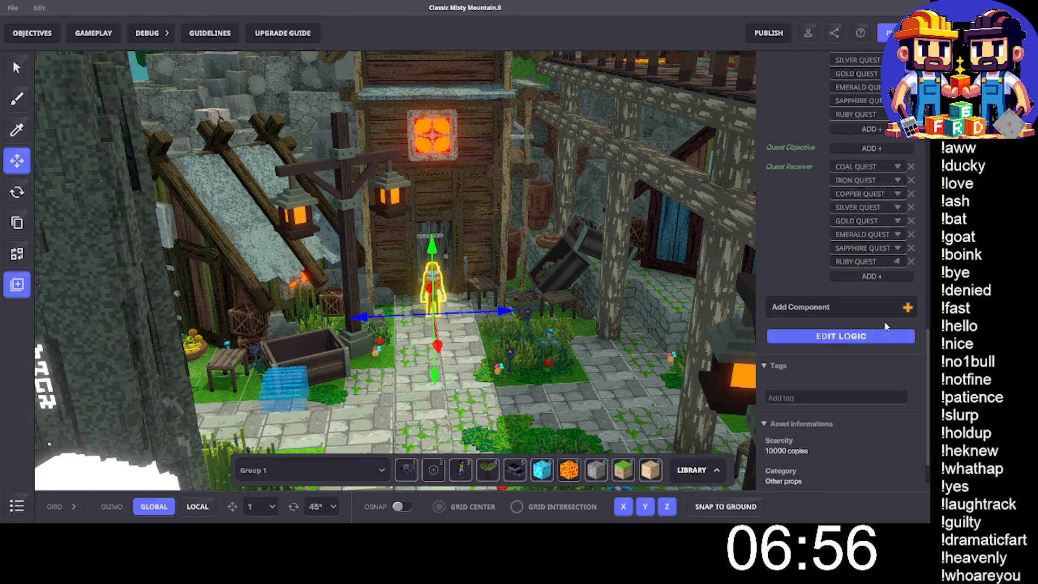
Save the changes to the Classic Misty Mountain experience and confirm the save.
scroll(868, 238, "up", 3)
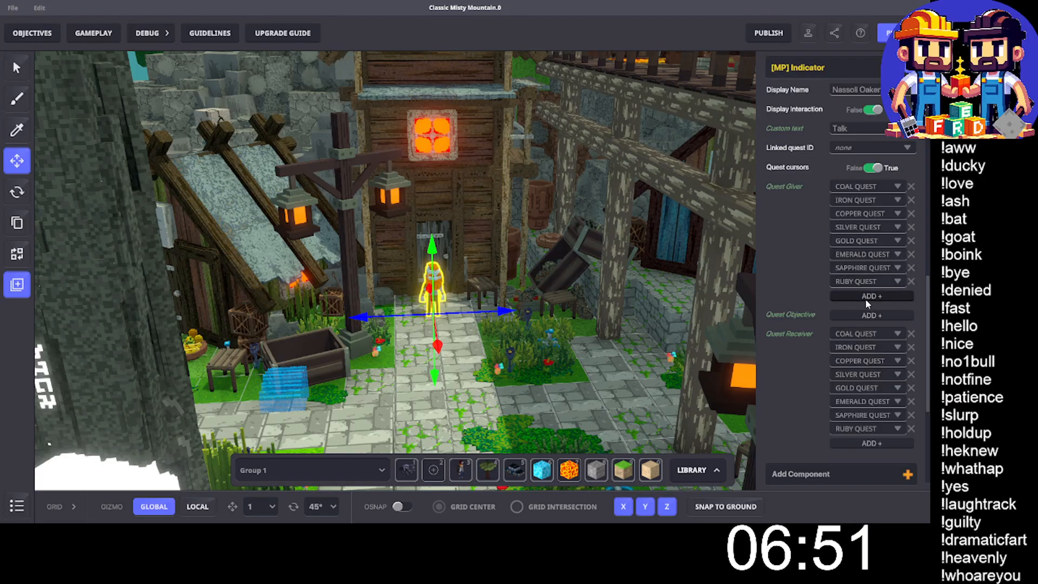
mouse_move(600, 303)
middle_mouse_down()
mouse_move(605, 294)
mouse_move(593, 300)
middle_mouse_up()
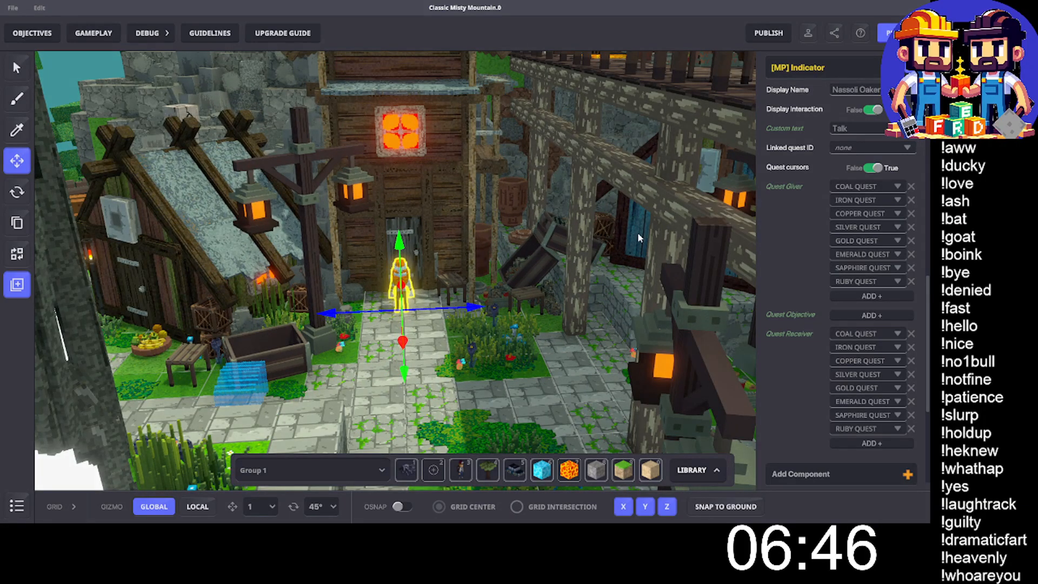
key("ctrl+s")
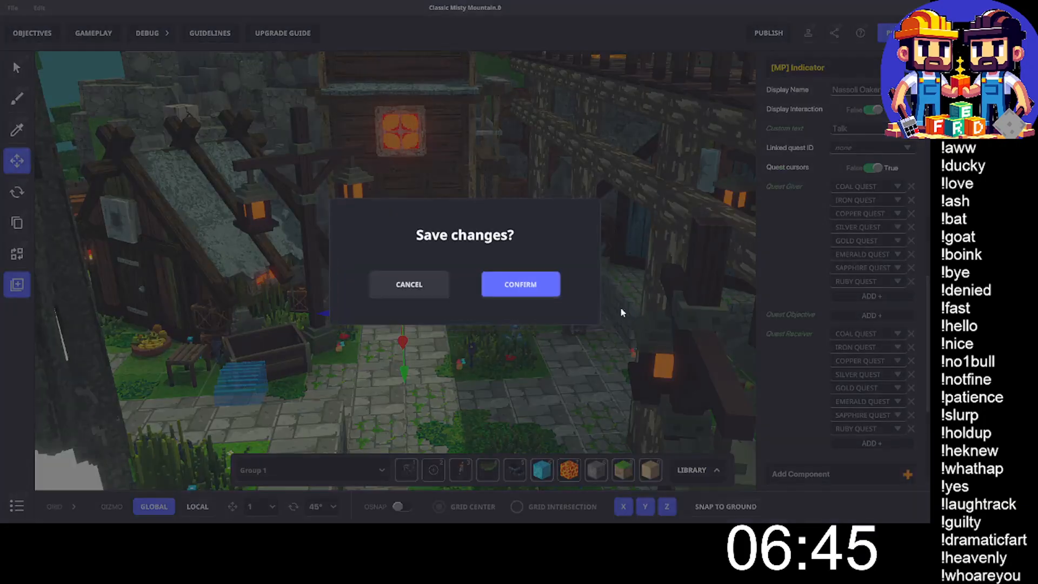
left_click(522, 287)
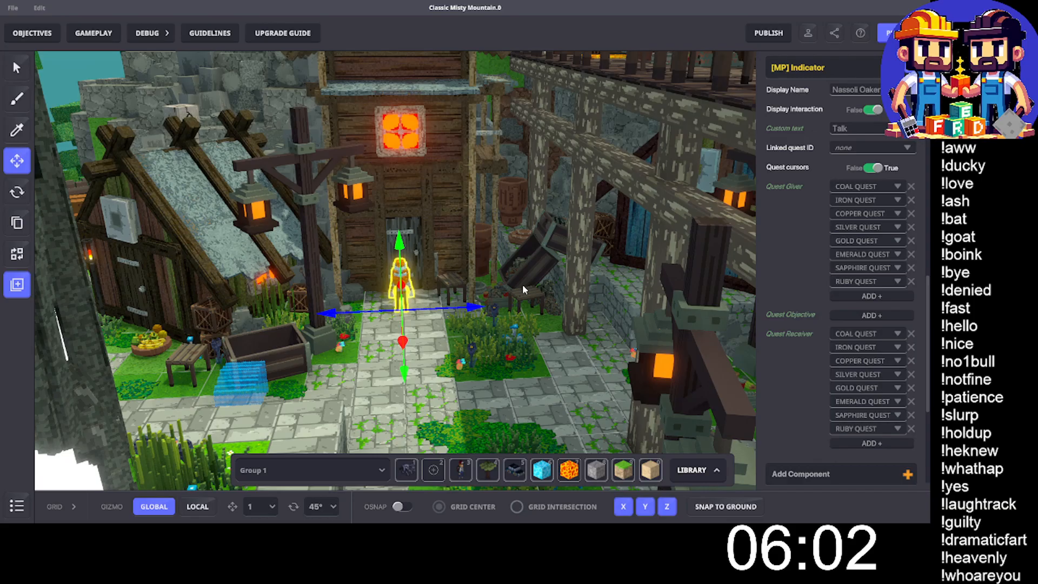
middle_click_drag(449, 234, 456, 233)
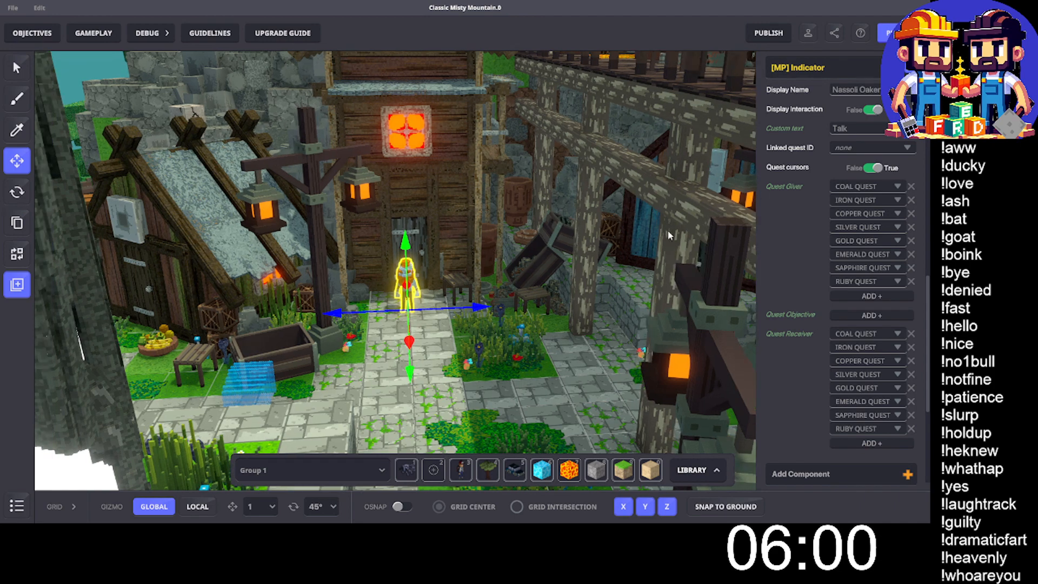